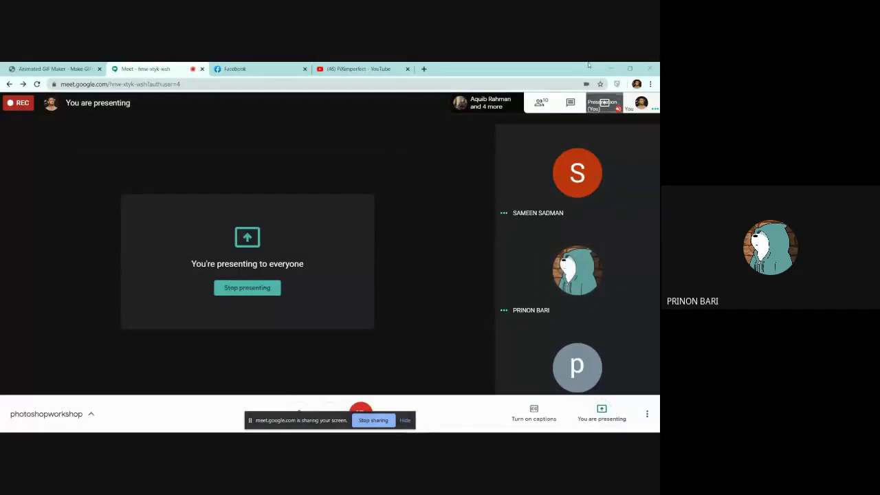
# - Minimise Chrome, refresh the desktop, and bring Photoshop back onto the shared screen
pyautogui.click(609, 70)
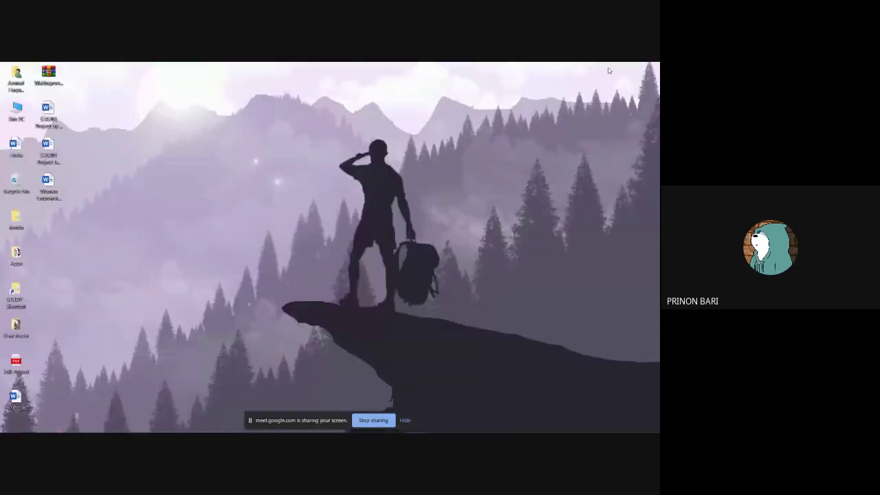
pyautogui.rightClick(300, 155)
pyautogui.click(336, 184)
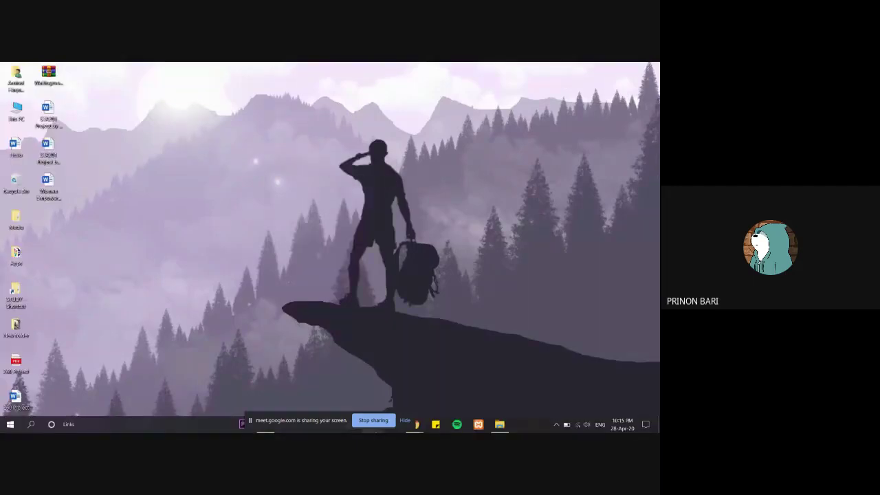
pyautogui.click(242, 425)
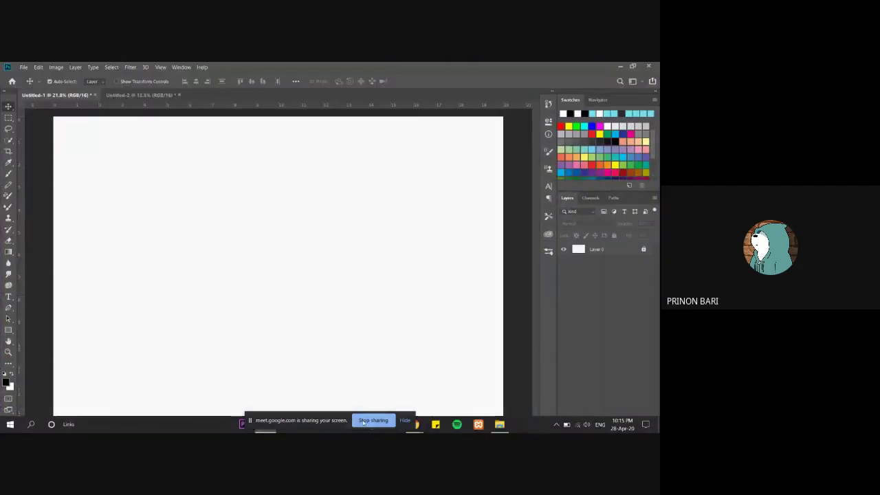
# - Hide the Meet sharing notice and switch Photoshop to its Home screen
pyautogui.click(406, 420)
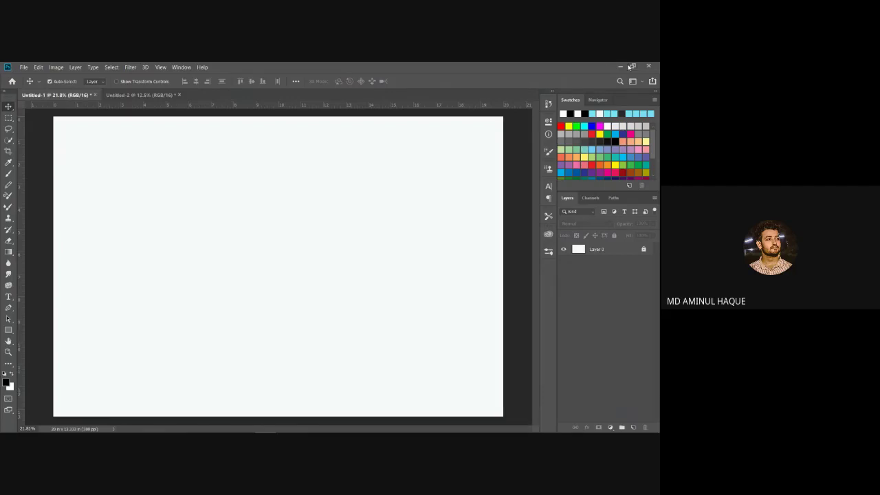
pyautogui.click(12, 81)
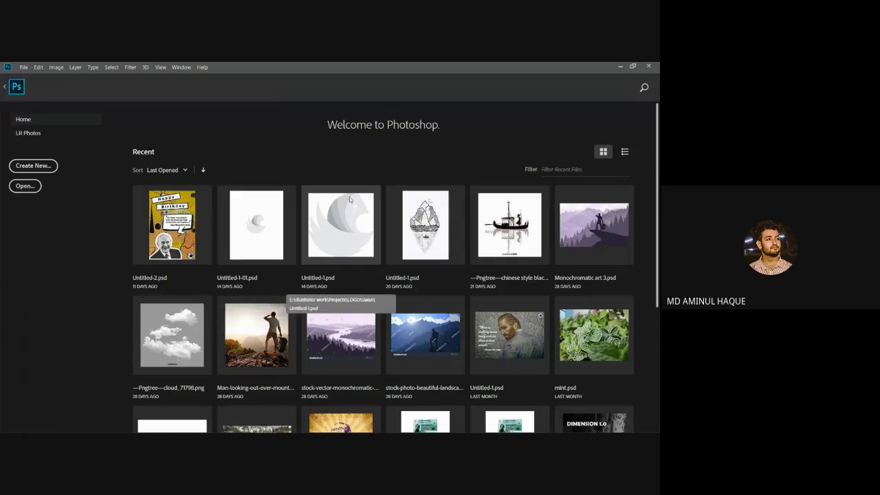
# - Start a new document, cancel it, and leave Home for the blank Untitled-1 canvas
pyautogui.hotkey('ctrl', 'n')
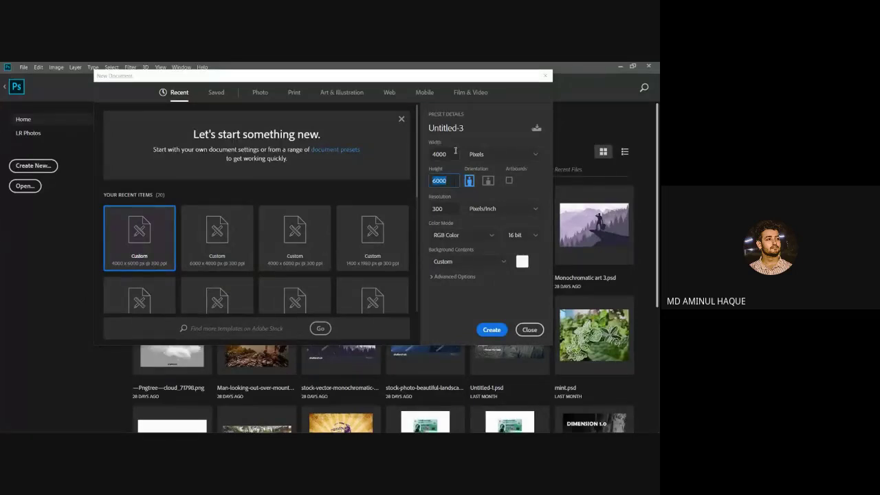
pyautogui.moveTo(446, 155)
pyautogui.mouseDown()
pyautogui.moveTo(435, 157)
pyautogui.moveTo(433, 182)
pyautogui.mouseUp()
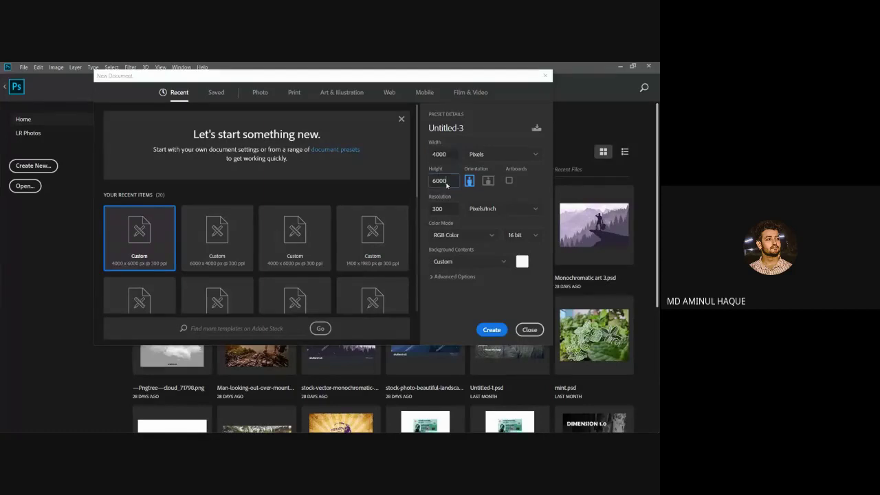
pyautogui.click(530, 329)
pyautogui.click(7, 87)
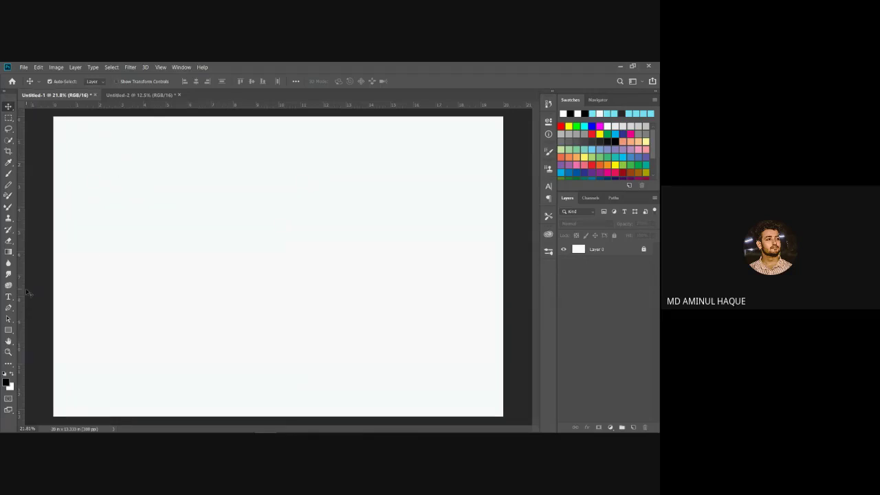
# - Activate the Crop tool after trying the Rectangular Marquee, with the File menu open
pyautogui.click(24, 67)
pyautogui.click(236, 173)
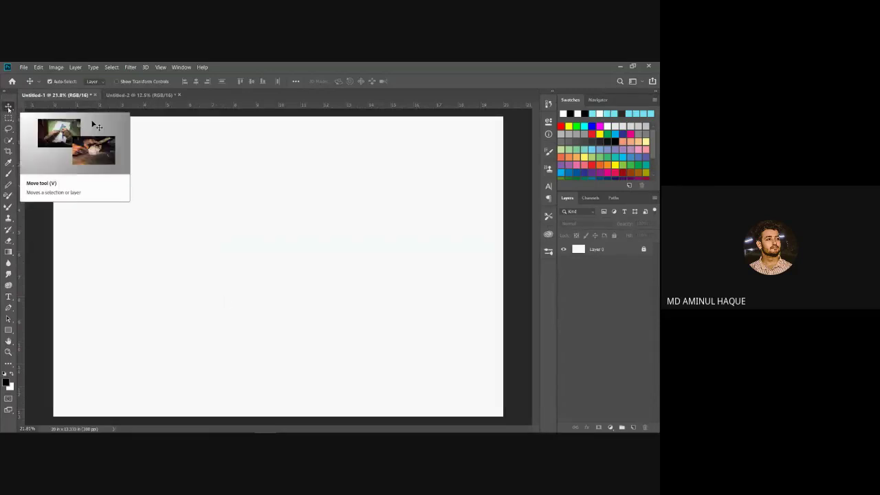
pyautogui.click(9, 117)
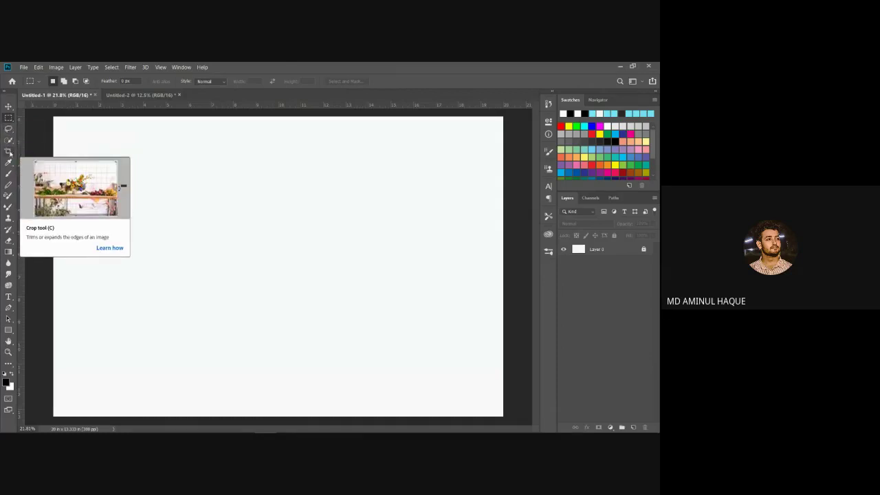
pyautogui.click(9, 152)
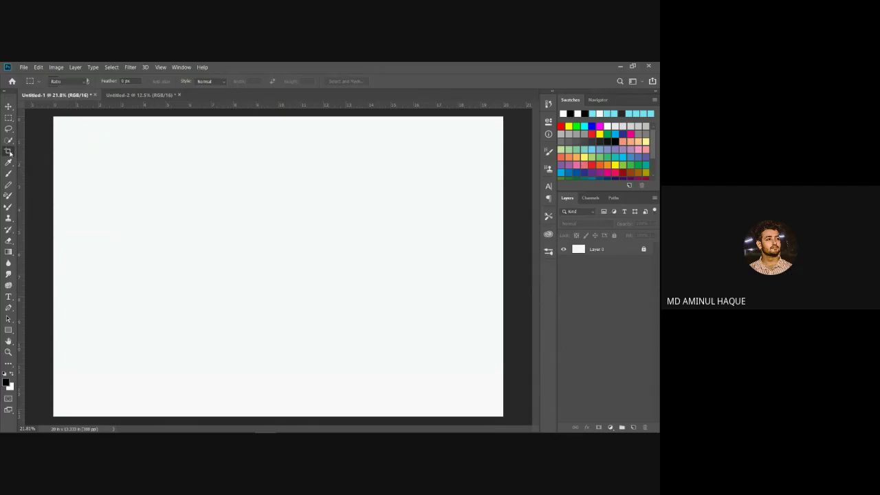
pyautogui.click(24, 67)
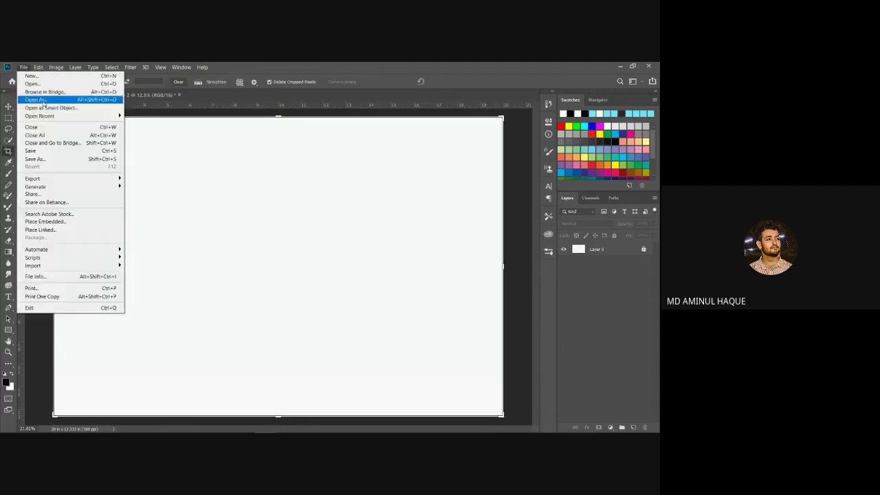
# - Place Embedded the anime character image from the DOWNLOAD folder onto Untitled-1
pyautogui.click(60, 223)
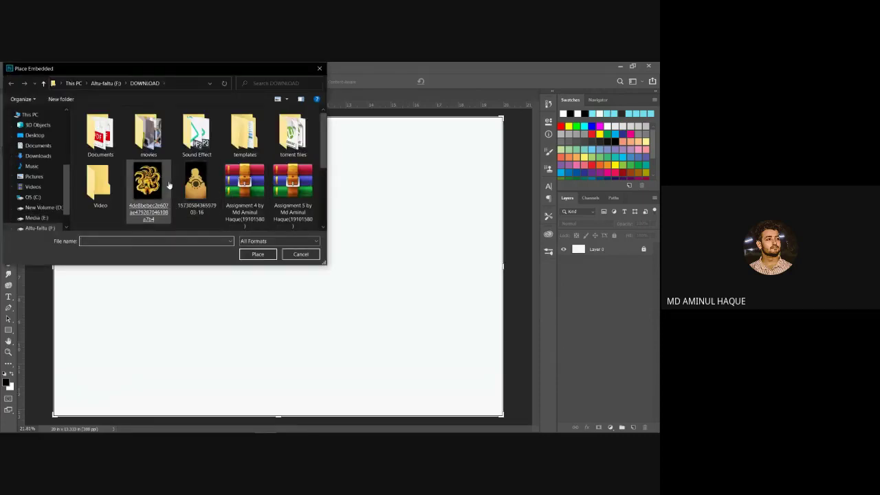
pyautogui.scroll(-1, 165, 179)
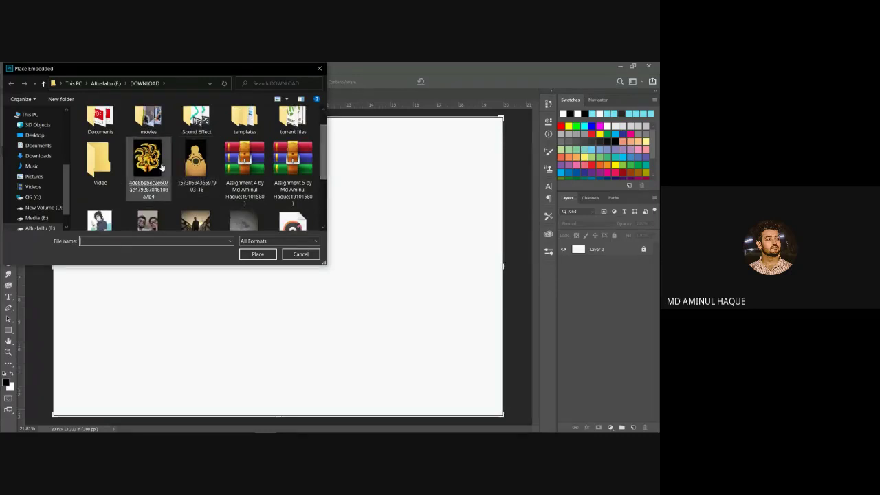
pyautogui.scroll(-1, 325, 167)
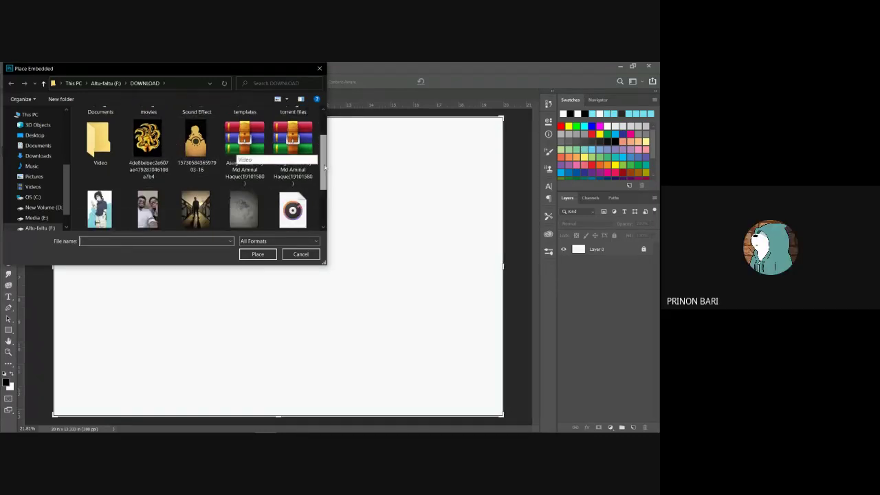
pyautogui.moveTo(325, 167); pyautogui.dragTo(331, 146)
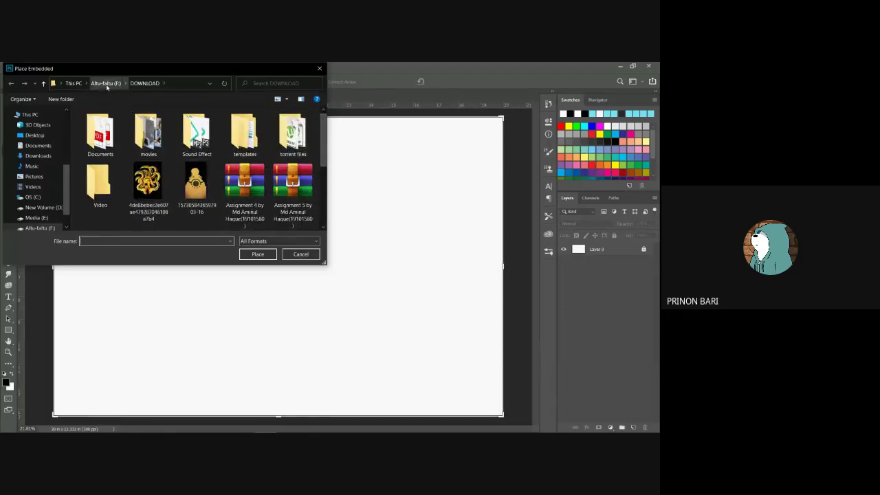
pyautogui.scroll(-1, 118, 192)
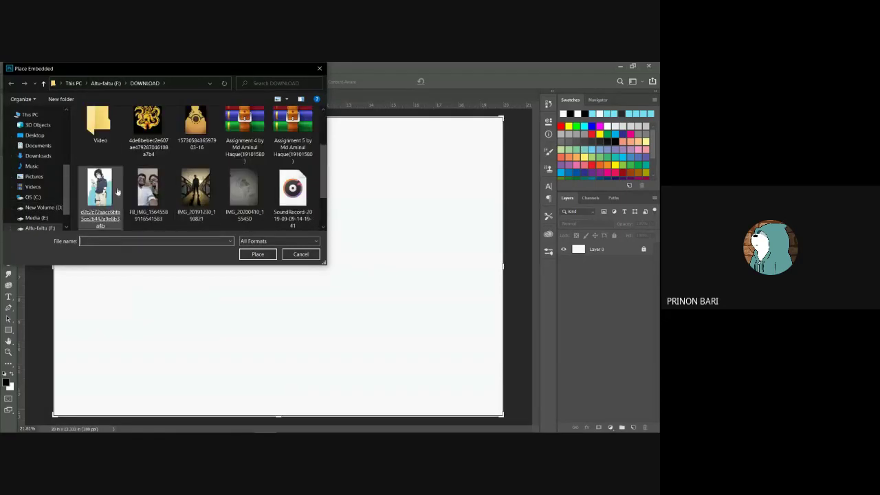
pyautogui.doubleClick(118, 192)
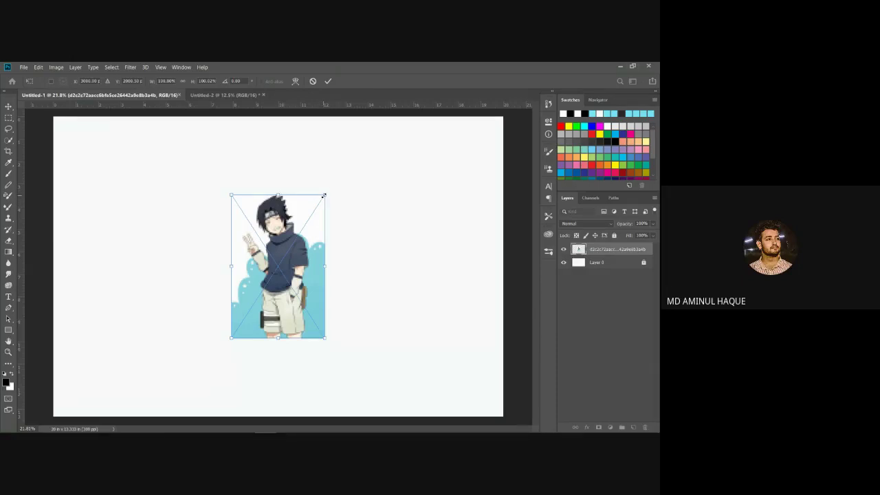
# - Enlarge the anime character to roughly double size, filling the canvas height, and commit
pyautogui.moveTo(324, 195); pyautogui.dragTo(330, 188)
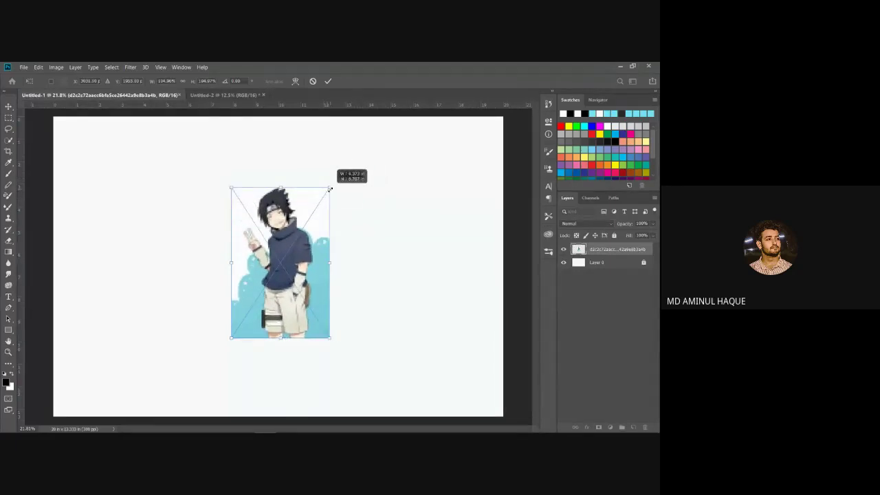
pyautogui.moveTo(331, 189)
pyautogui.mouseDown()
pyautogui.moveTo(351, 183)
pyautogui.moveTo(341, 181)
pyautogui.moveTo(383, 148)
pyautogui.moveTo(368, 162)
pyautogui.moveTo(374, 152)
pyautogui.mouseUp()
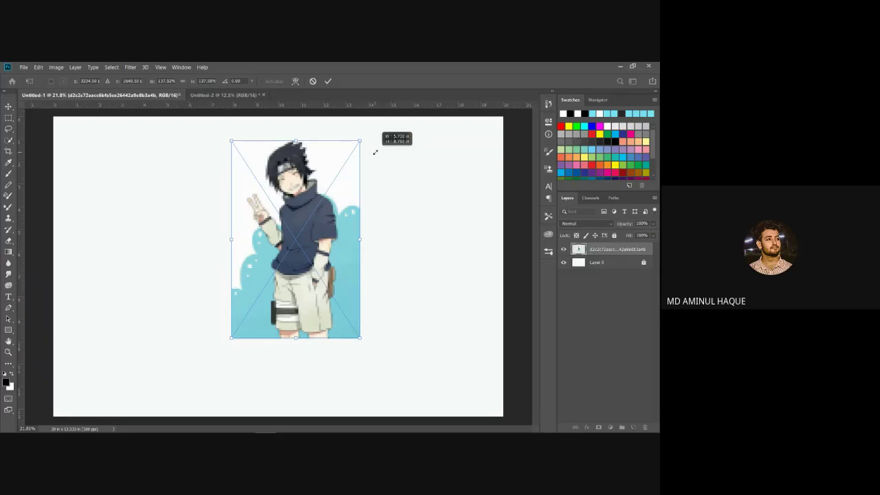
pyautogui.moveTo(374, 152)
pyautogui.mouseDown()
pyautogui.moveTo(384, 152)
pyautogui.moveTo(356, 165)
pyautogui.moveTo(396, 154)
pyautogui.moveTo(313, 222)
pyautogui.moveTo(361, 174)
pyautogui.mouseUp()
pyautogui.moveTo(345, 202); pyautogui.dragTo(400, 149)
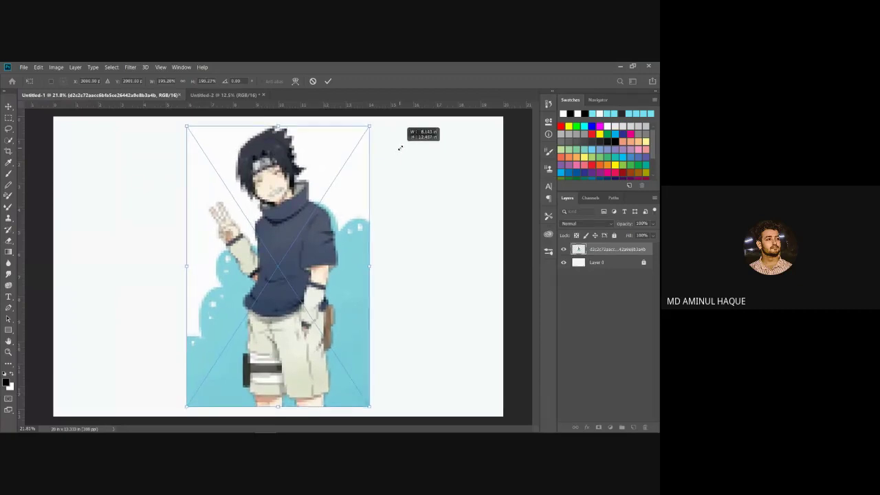
pyautogui.moveTo(400, 148); pyautogui.dragTo(403, 137)
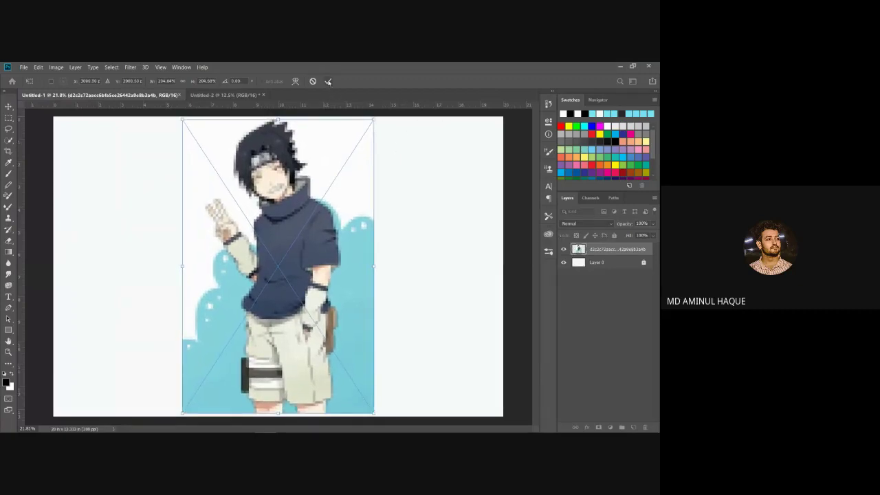
pyautogui.click(329, 81)
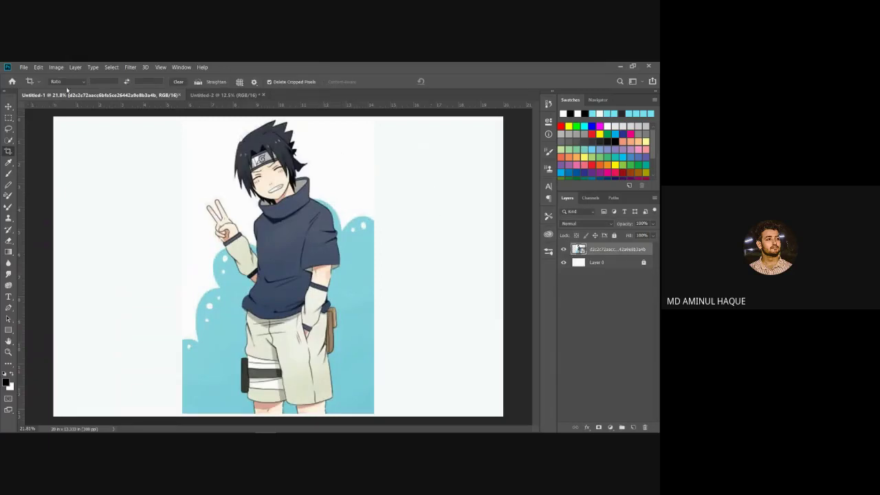
pyautogui.click(10, 152)
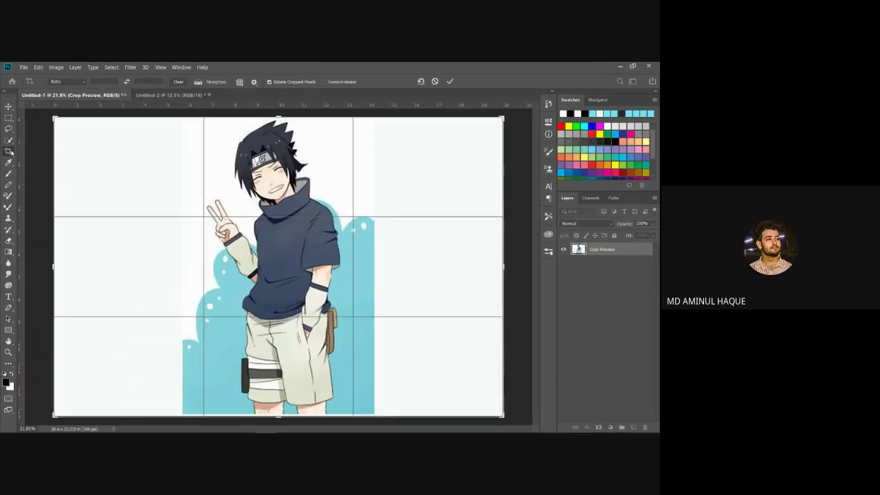
pyautogui.moveTo(55, 119); pyautogui.dragTo(165, 196)
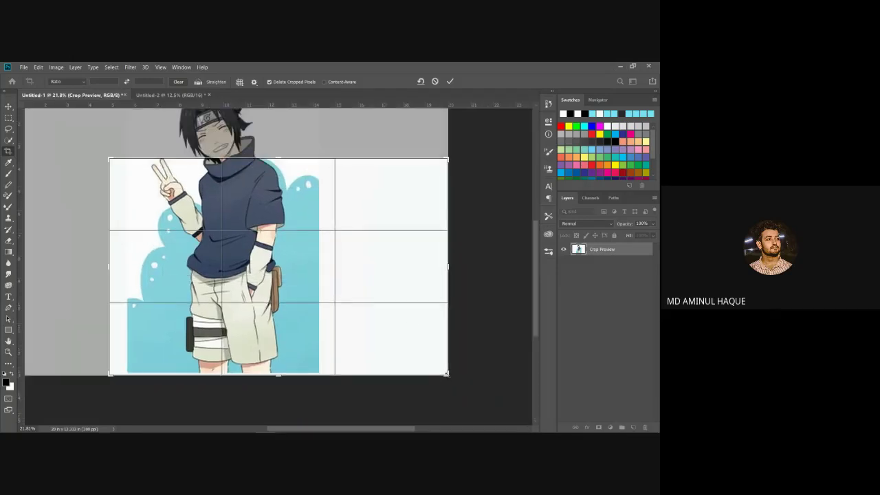
pyautogui.moveTo(438, 372); pyautogui.dragTo(409, 329)
pyautogui.click(451, 82)
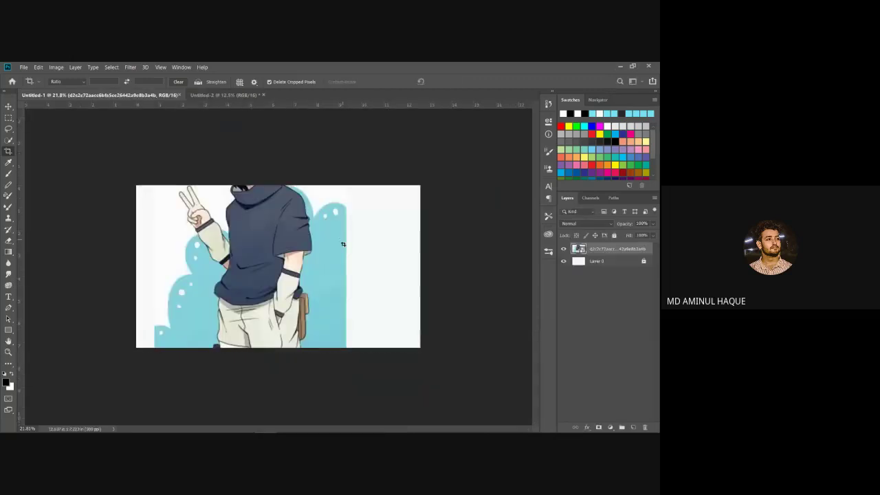
pyautogui.hotkey('ctrl', 'z')
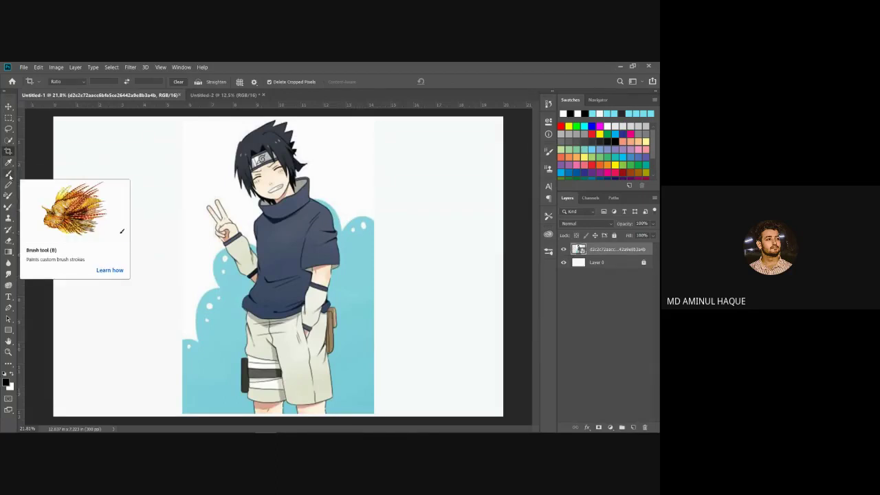
# - Choose the Brush tool, add an empty Layer 1, and select the character layer
pyautogui.click(9, 175)
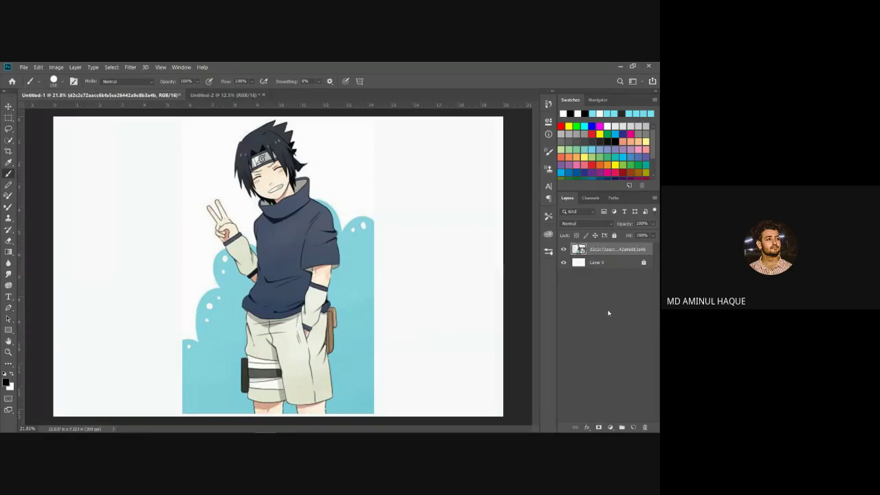
pyautogui.click(633, 427)
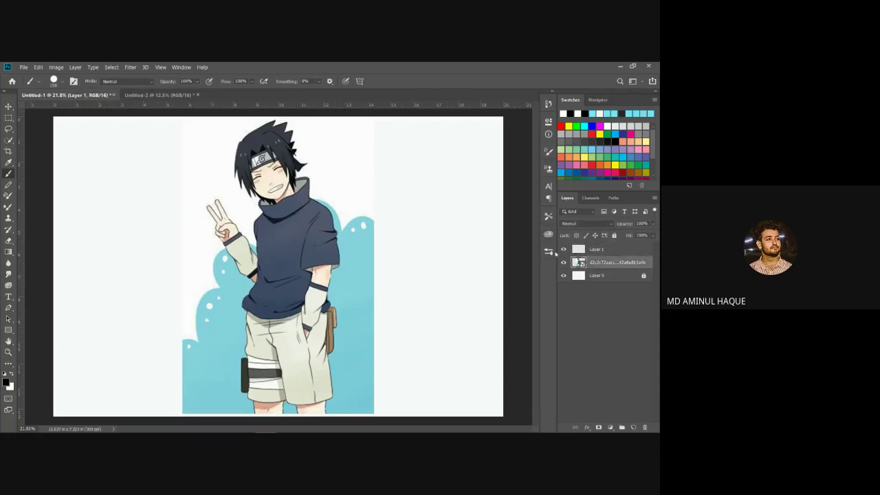
pyautogui.click(615, 262)
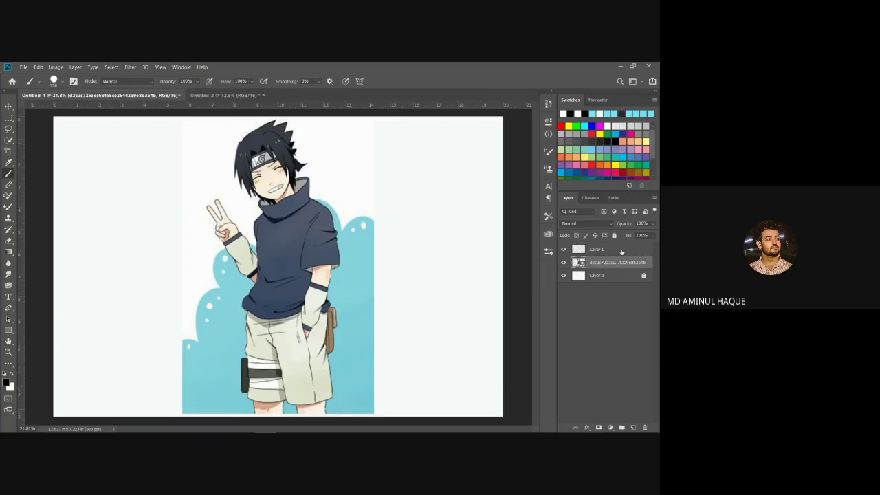
pyautogui.click(564, 249)
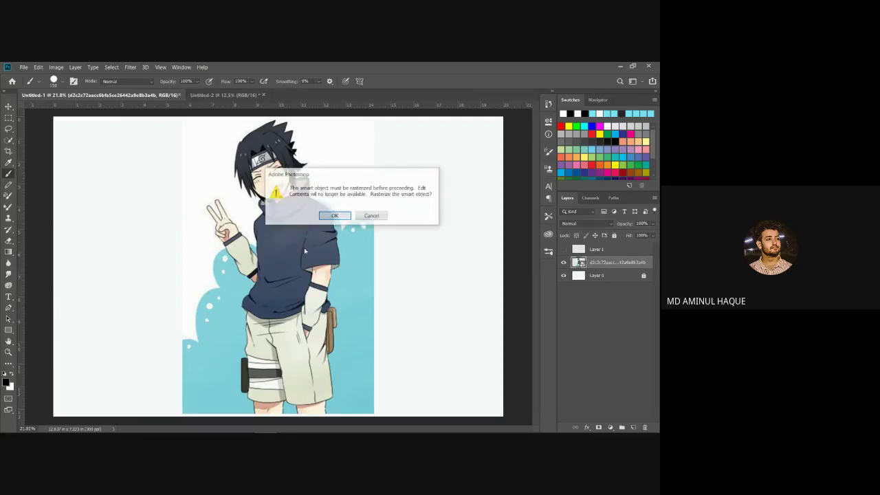
# - Decline rasterizing the character smart object and target empty Layer 1 for painting
pyautogui.click(291, 285)
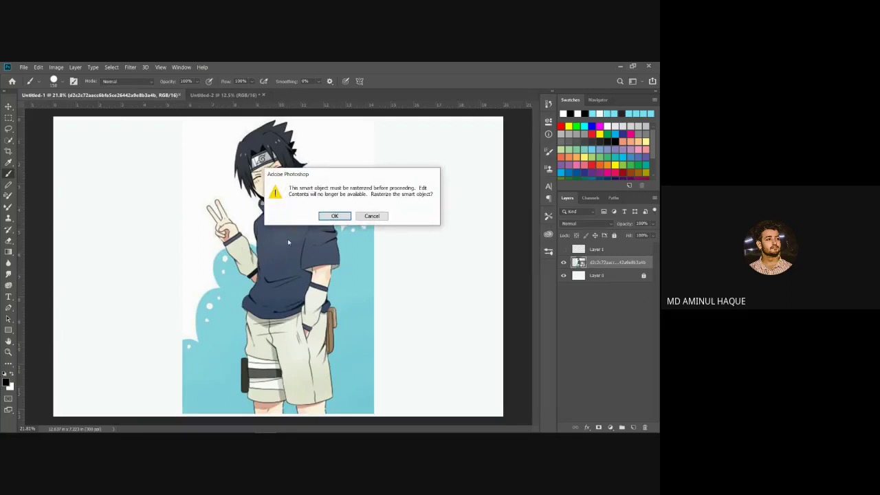
pyautogui.click(371, 215)
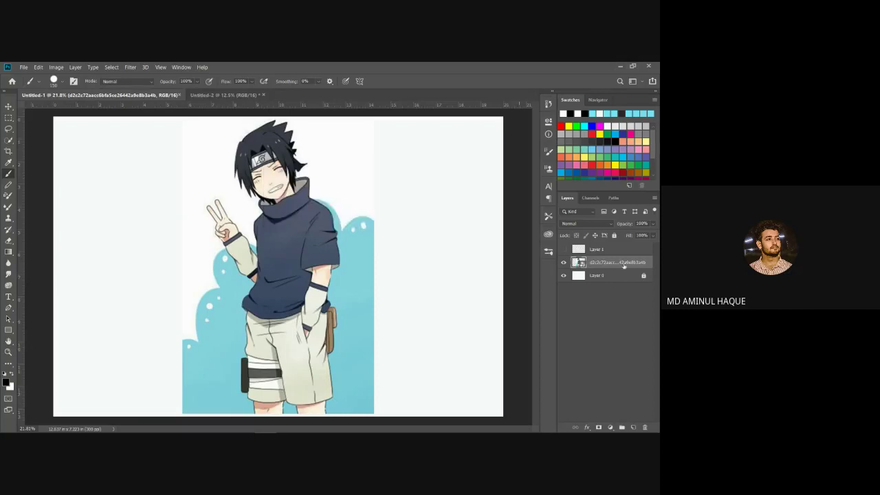
pyautogui.click(613, 252)
pyautogui.click(564, 250)
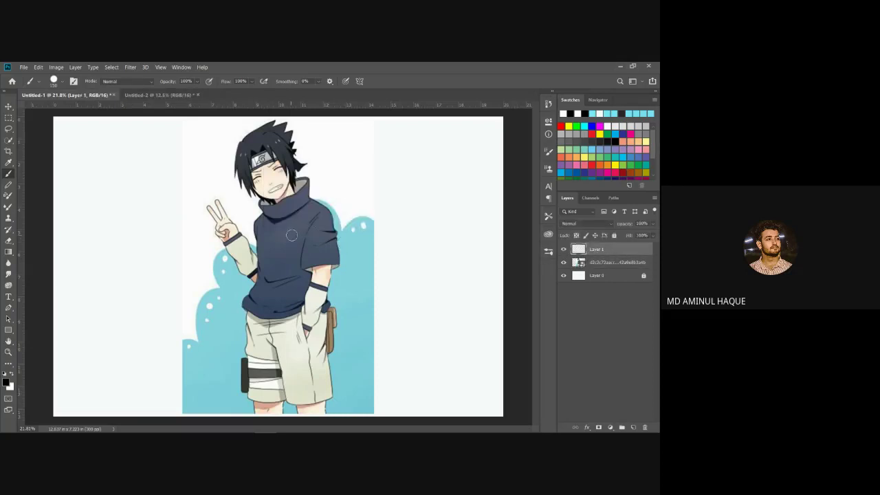
pyautogui.moveTo(292, 235); pyautogui.dragTo(293, 294)
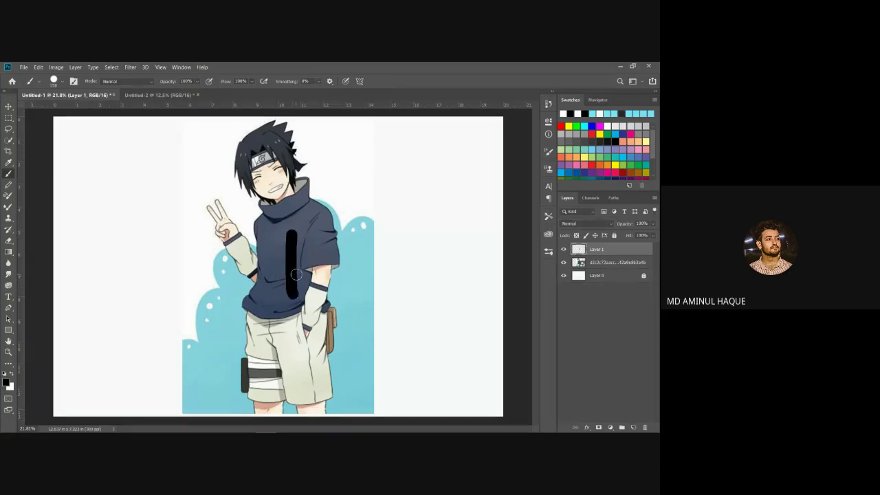
pyautogui.hotkey('ctrl', 'z')
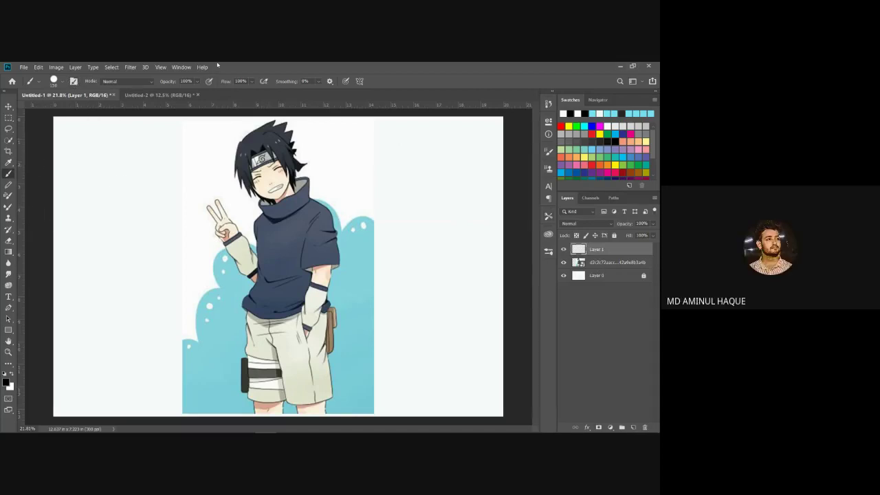
# - Switch to the Pencil tool at 10% smoothing after glancing at Brush Settings and Window
pyautogui.click(548, 152)
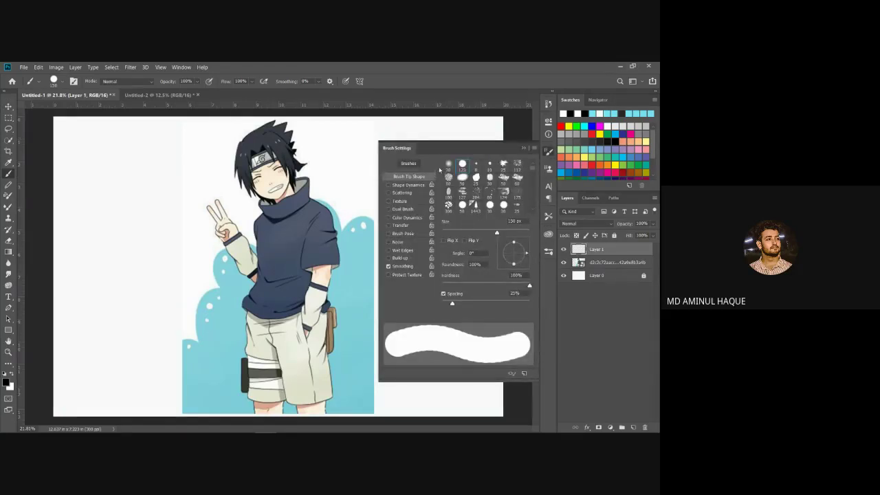
pyautogui.click(74, 81)
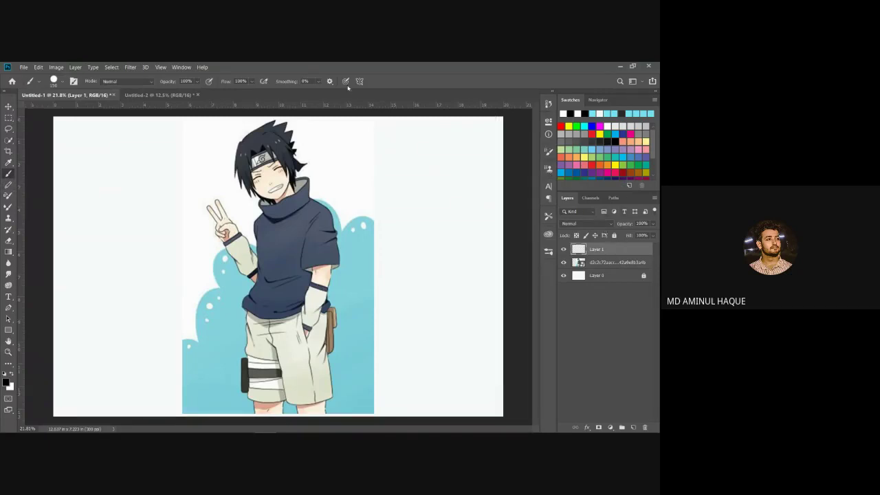
pyautogui.click(182, 66)
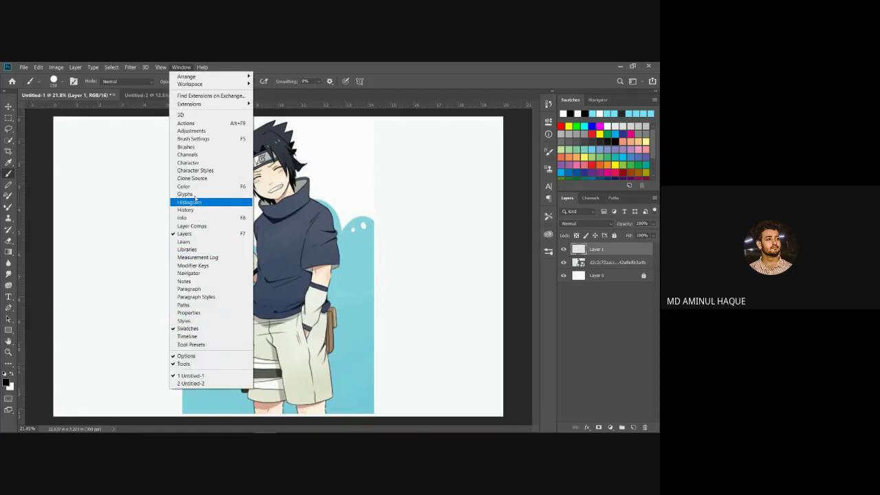
pyautogui.press('Escape')
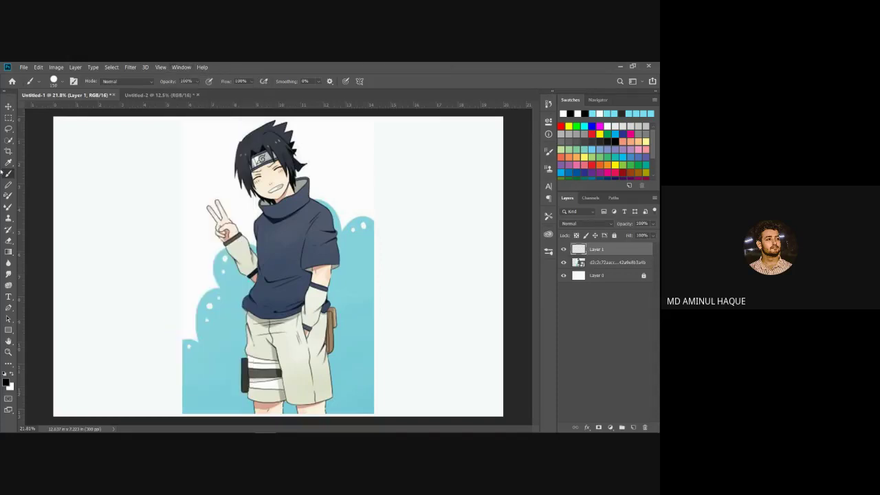
pyautogui.click(8, 184)
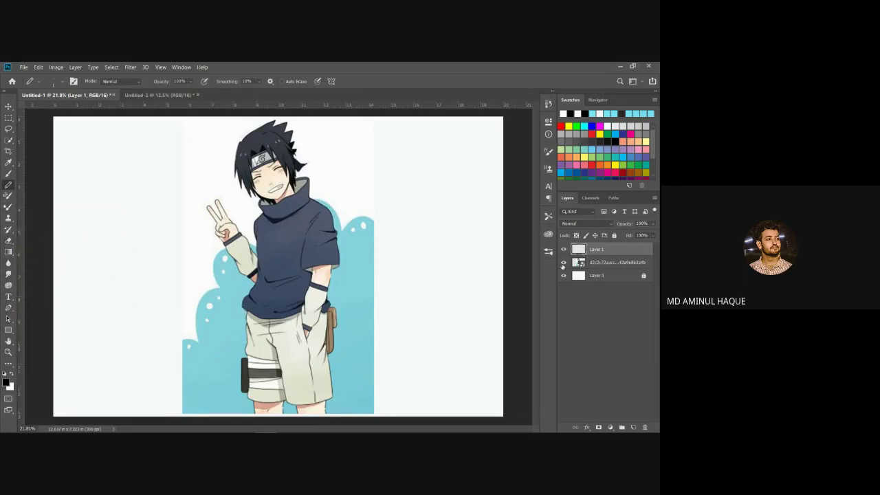
# - Hide the character and Layer 1, then add the user's name in 220 pt script text
pyautogui.click(564, 262)
pyautogui.click(564, 249)
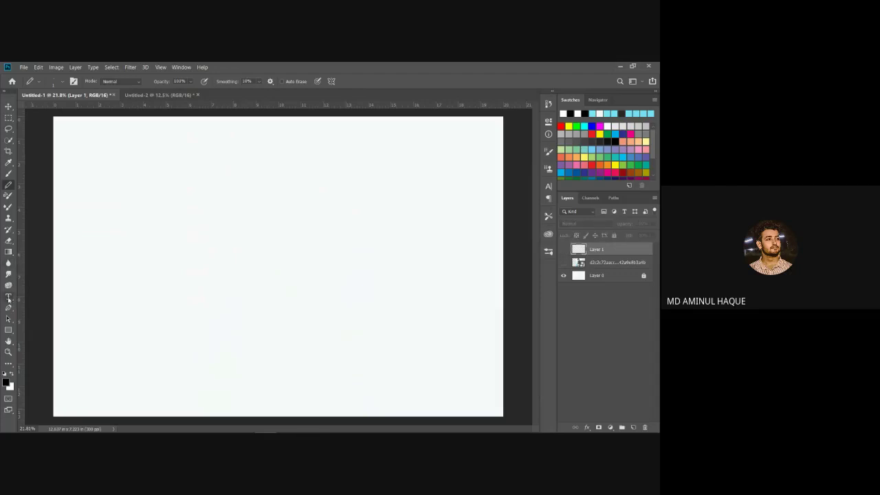
pyautogui.click(8, 297)
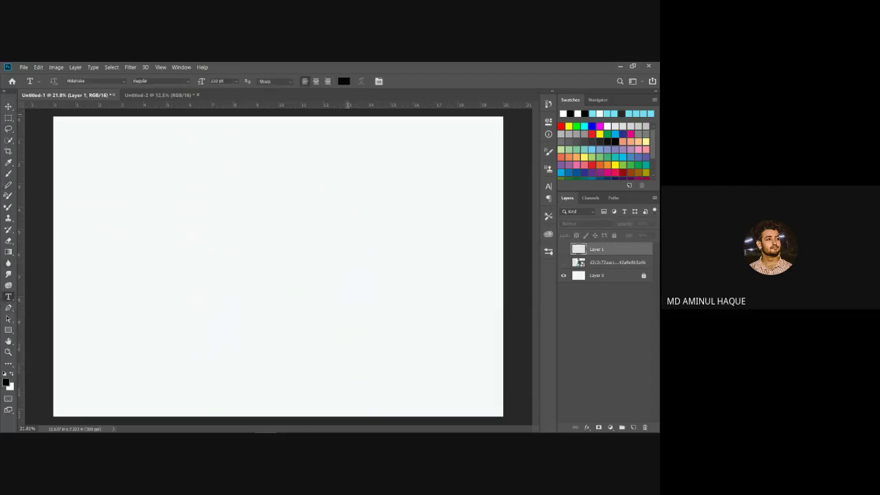
pyautogui.click(240, 237)
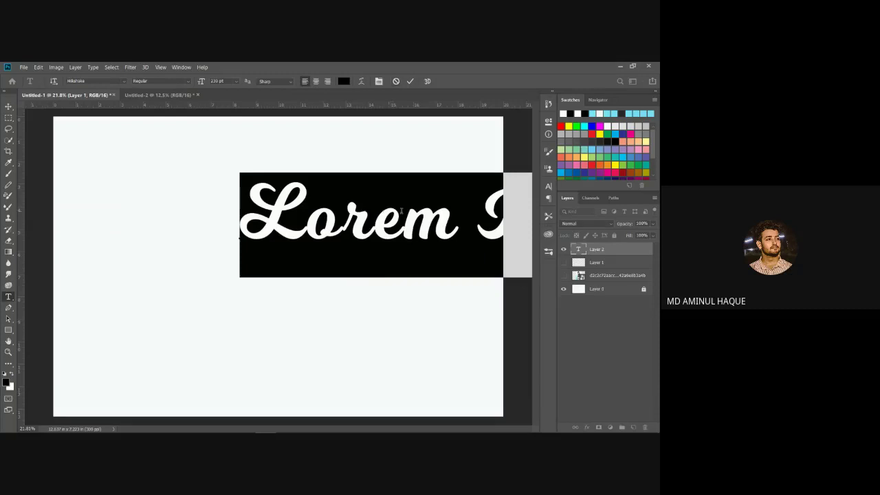
pyautogui.press('BackSpace')
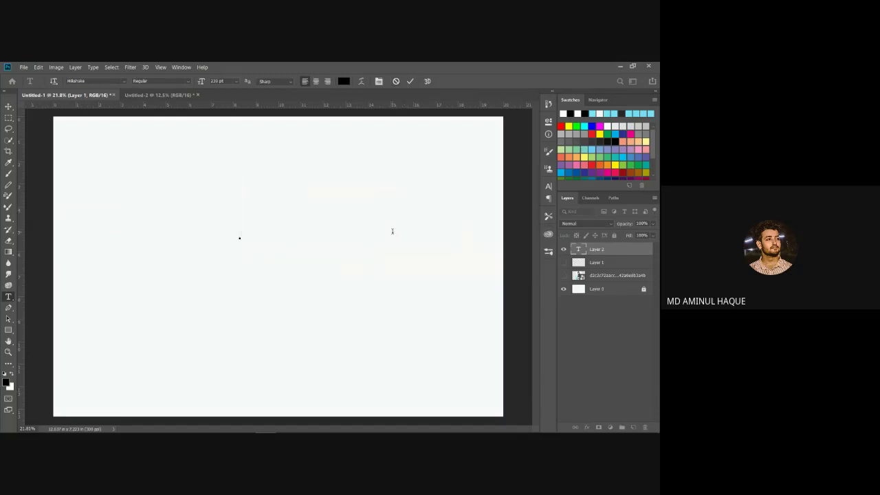
pyautogui.write('S')
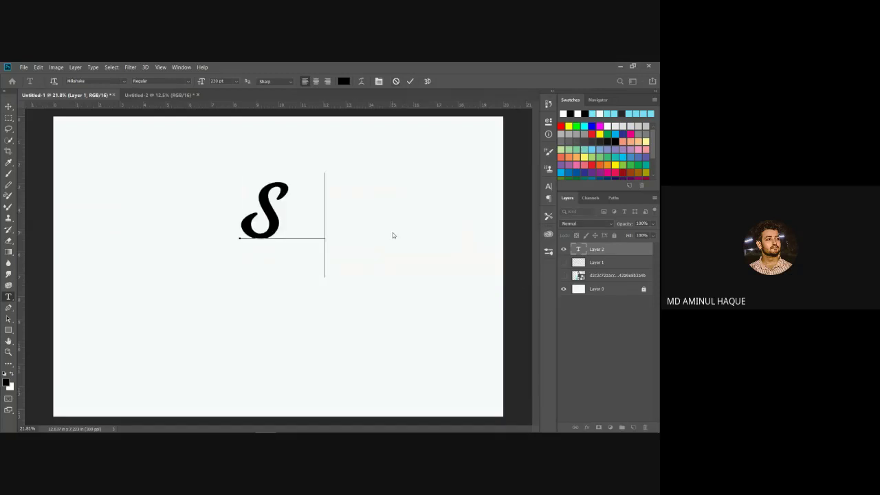
pyautogui.write('hihab')
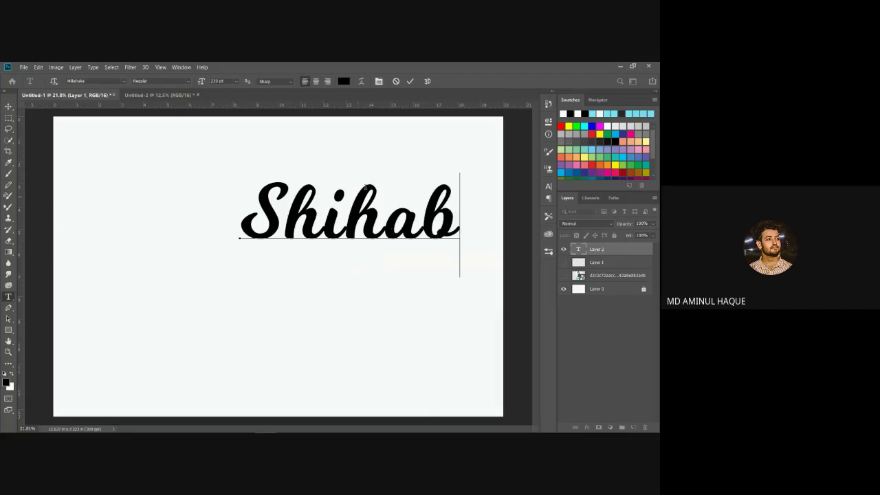
pyautogui.click(399, 81)
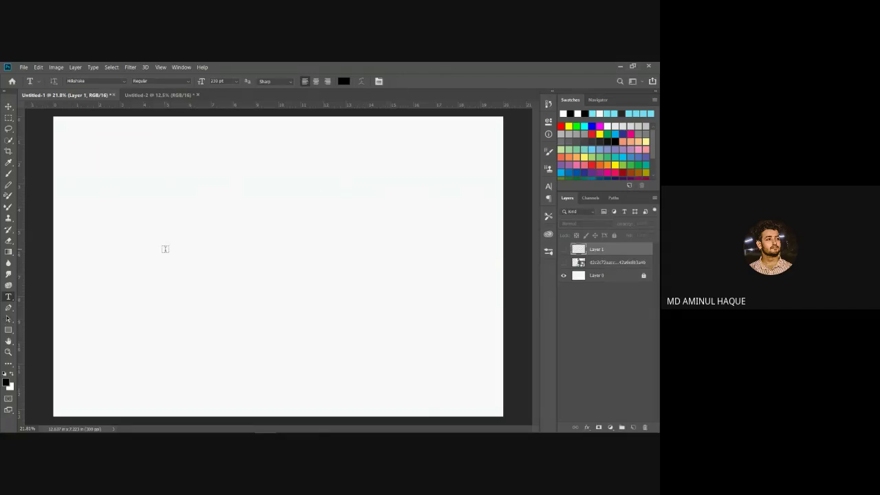
pyautogui.click(246, 234)
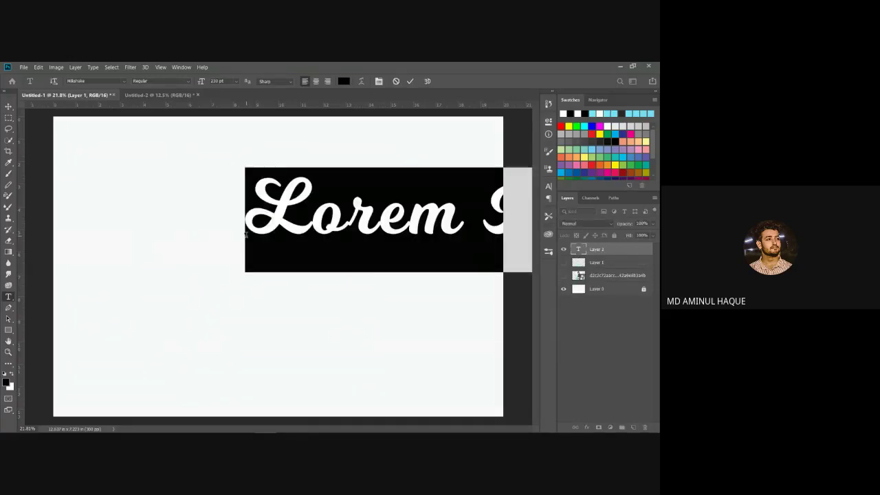
pyautogui.write('Sh')
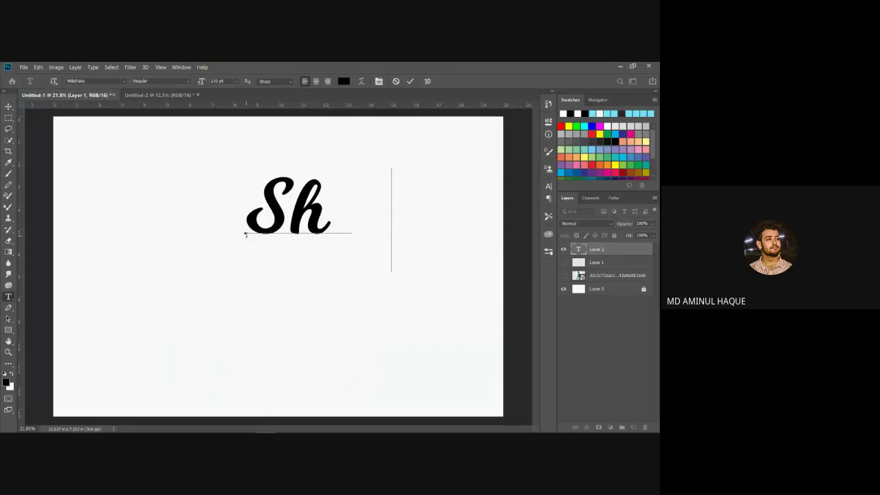
pyautogui.write('ihab')
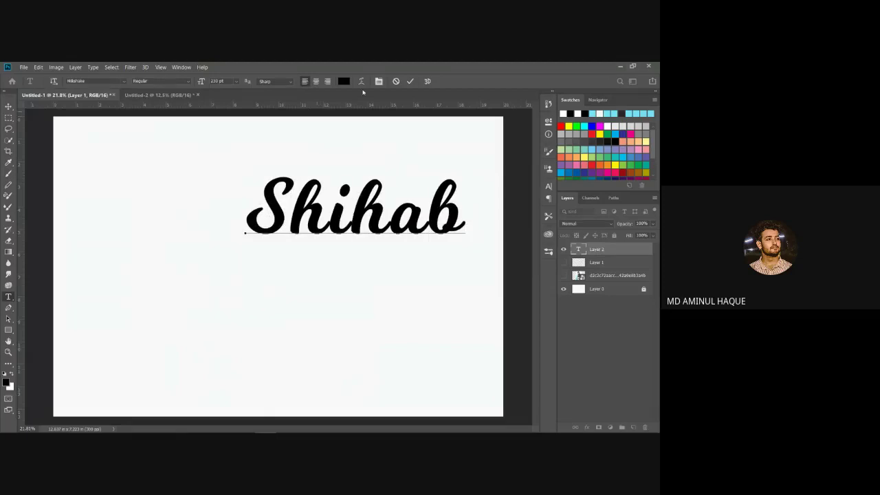
pyautogui.click(410, 82)
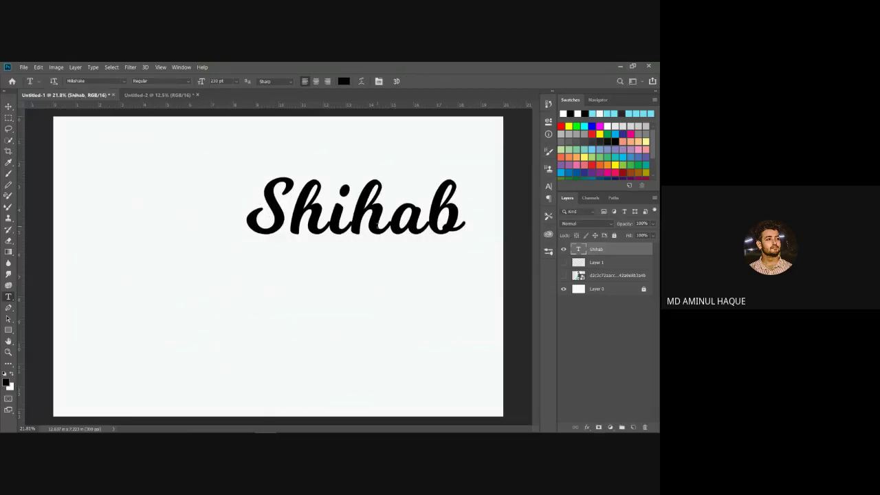
# - Move the name text lower-left, preview Montserrat, and keep the Milkshake font at 220 pt
pyautogui.press('v')
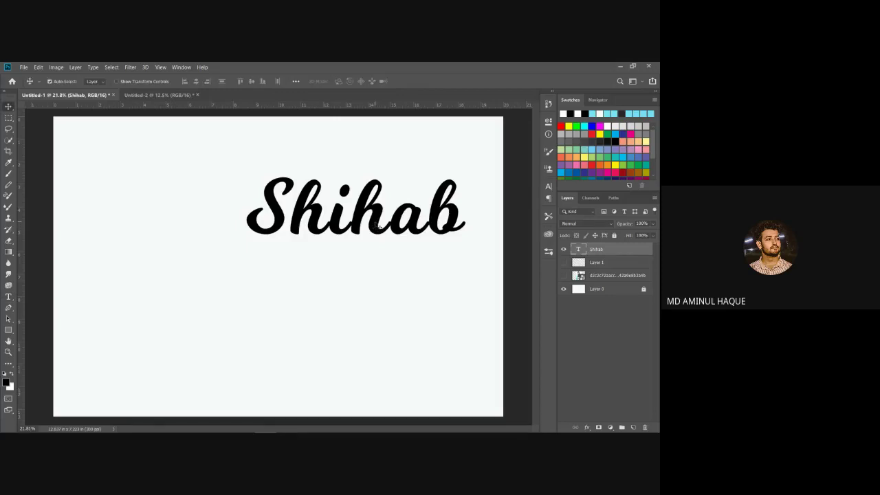
pyautogui.moveTo(377, 226); pyautogui.dragTo(301, 269)
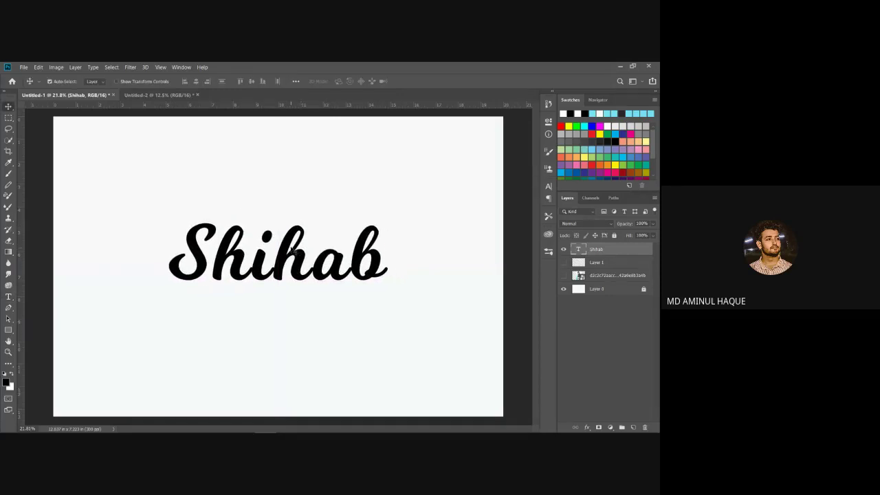
pyautogui.press('t')
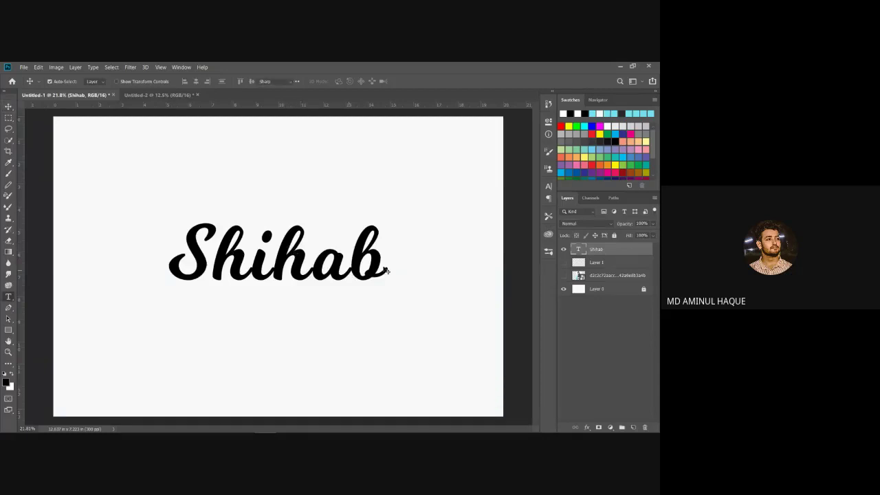
pyautogui.moveTo(373, 260); pyautogui.dragTo(167, 178)
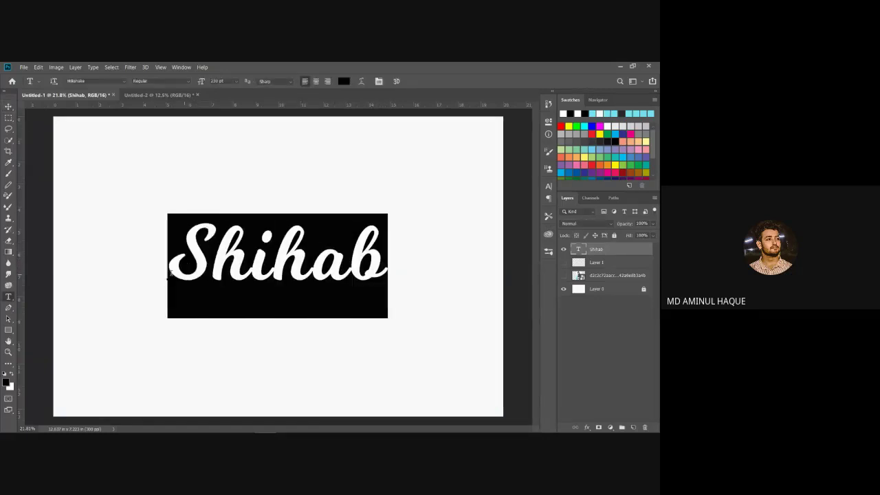
pyautogui.click(124, 81)
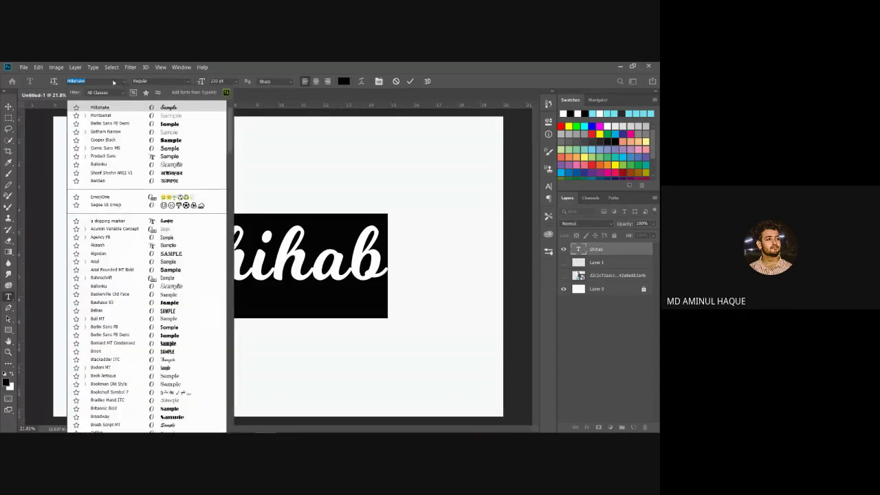
pyautogui.press('Down')
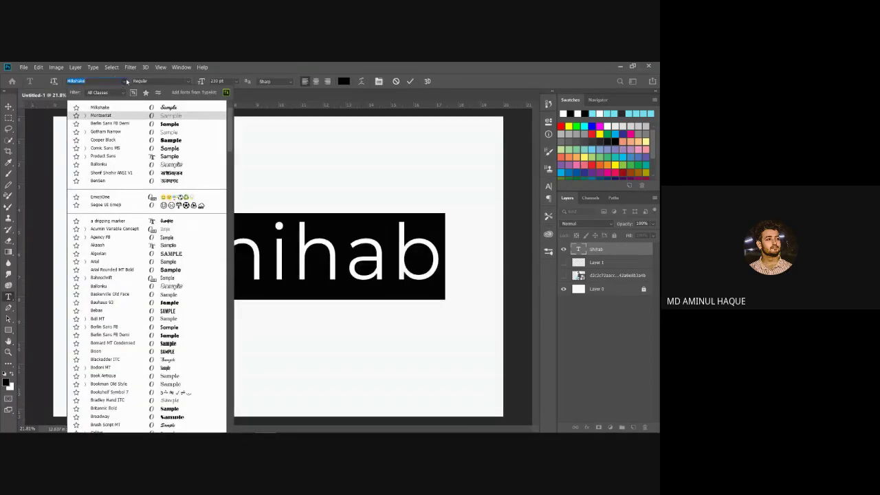
pyautogui.press('Up')
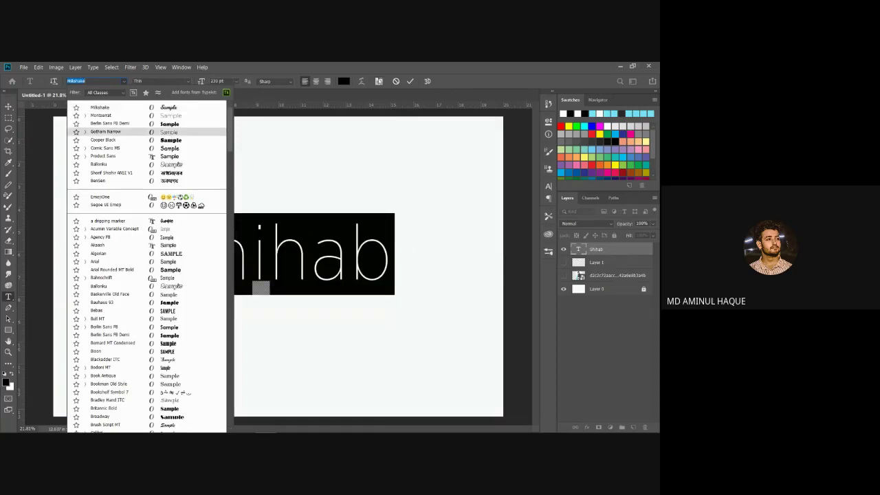
pyautogui.press('Escape')
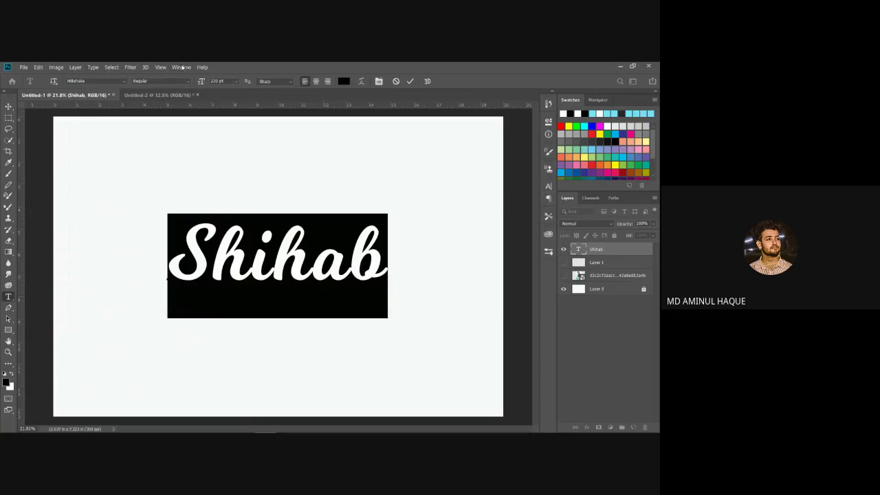
# - In the Character settings, raise the Shihab text leading to 278.84 pt
pyautogui.click(548, 186)
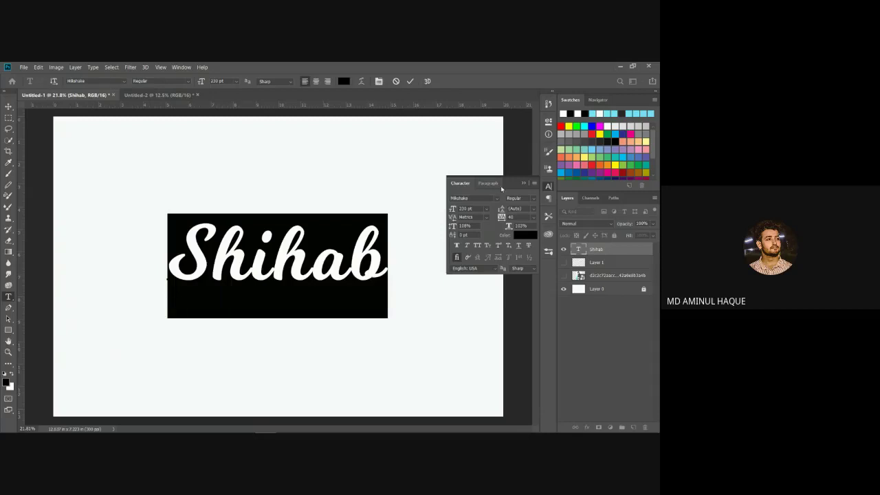
pyautogui.click(379, 81)
pyautogui.click(380, 82)
pyautogui.moveTo(453, 208); pyautogui.dragTo(453, 210)
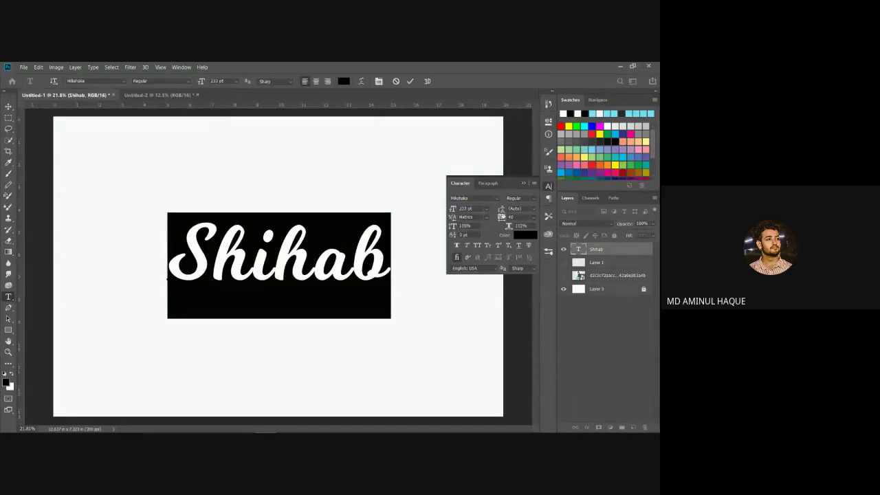
pyautogui.moveTo(501, 209); pyautogui.dragTo(505, 208)
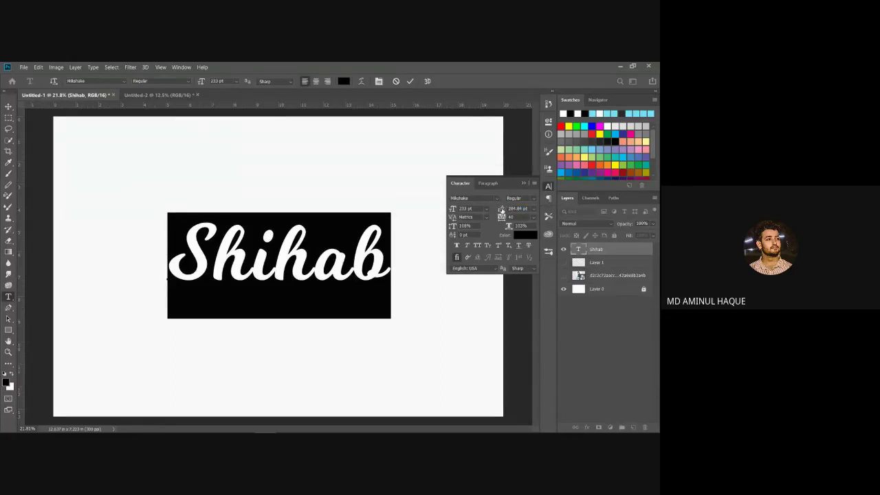
pyautogui.moveTo(502, 208); pyautogui.dragTo(501, 209)
# - Widen Shihab tracking to 40 and stretch it to 114% vertical scale, keeping its colour
pyautogui.moveTo(501, 217); pyautogui.dragTo(504, 218)
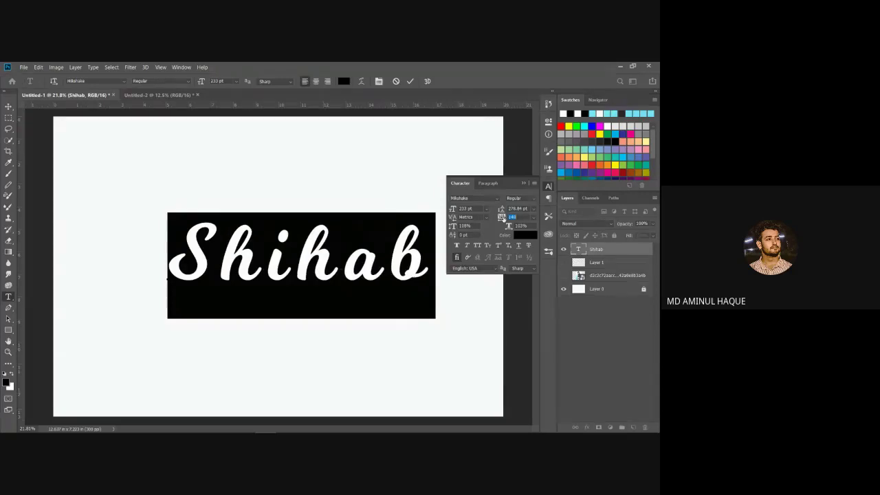
pyautogui.moveTo(504, 218); pyautogui.dragTo(504, 218)
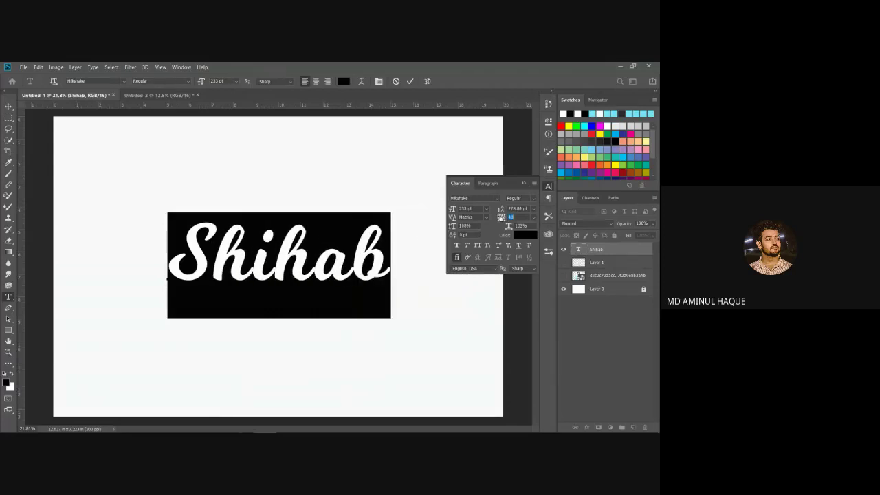
pyautogui.write('40')
pyautogui.moveTo(452, 226); pyautogui.dragTo(454, 237)
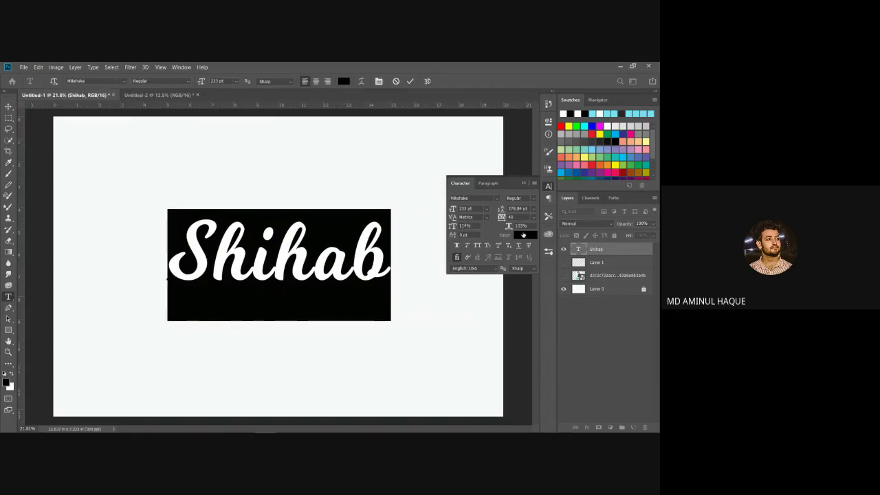
pyautogui.click(524, 235)
pyautogui.click(600, 238)
pyautogui.click(124, 81)
pyautogui.click(117, 116)
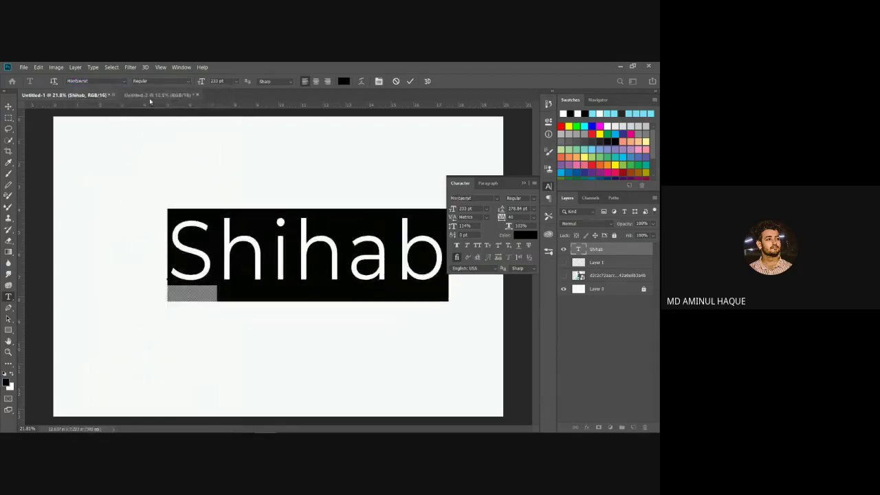
pyautogui.click(162, 82)
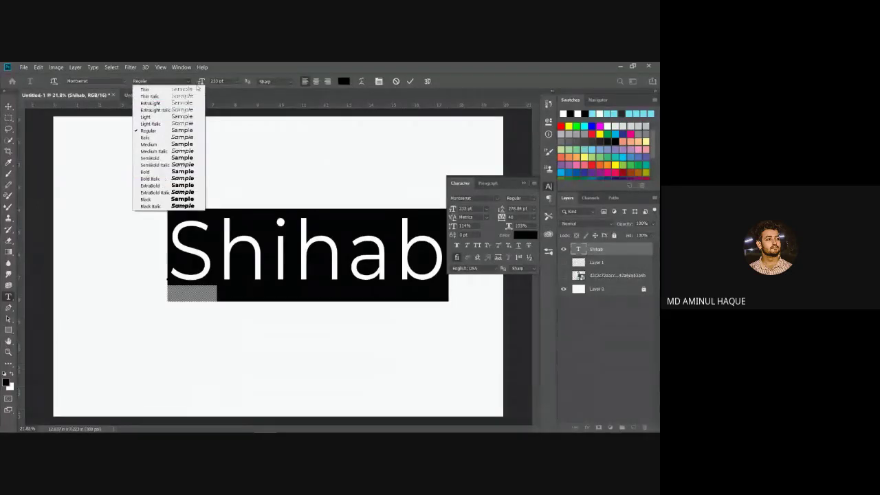
pyautogui.click(124, 83)
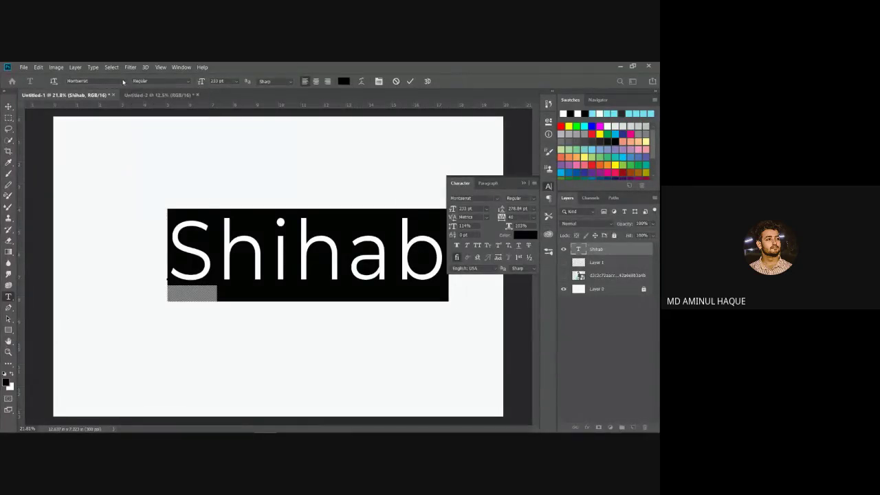
pyautogui.click(123, 81)
pyautogui.click(96, 114)
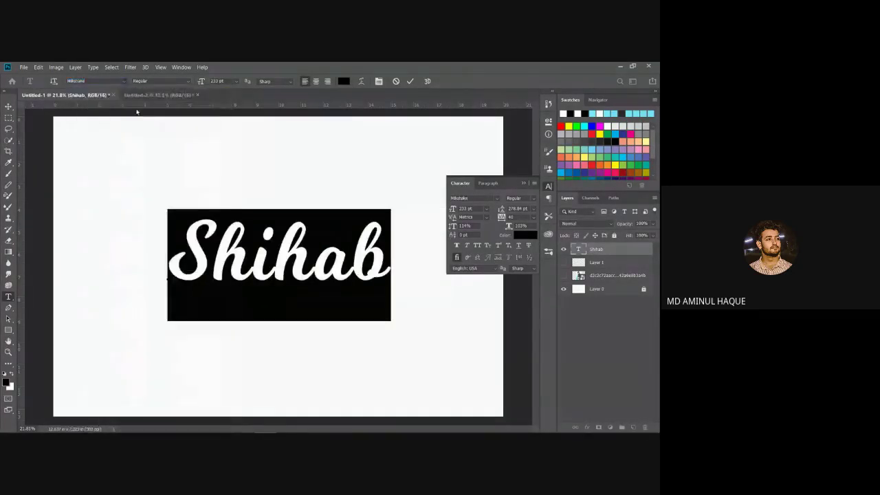
pyautogui.click(183, 83)
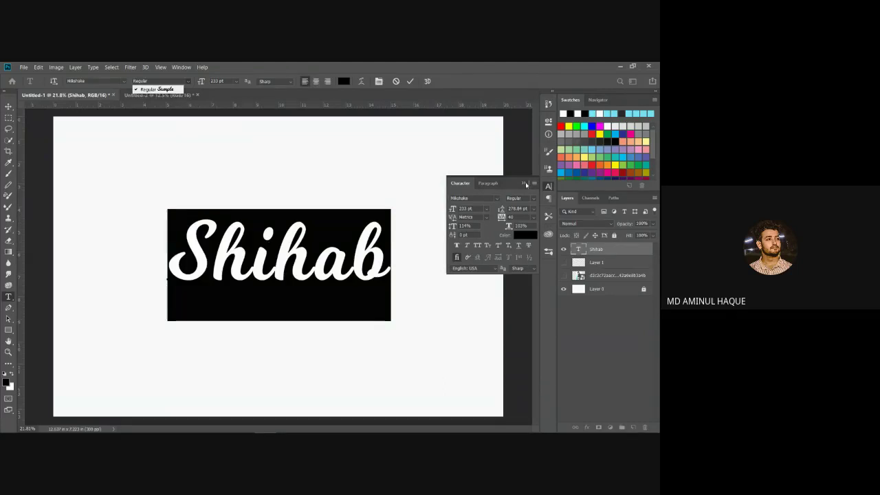
pyautogui.click(459, 247)
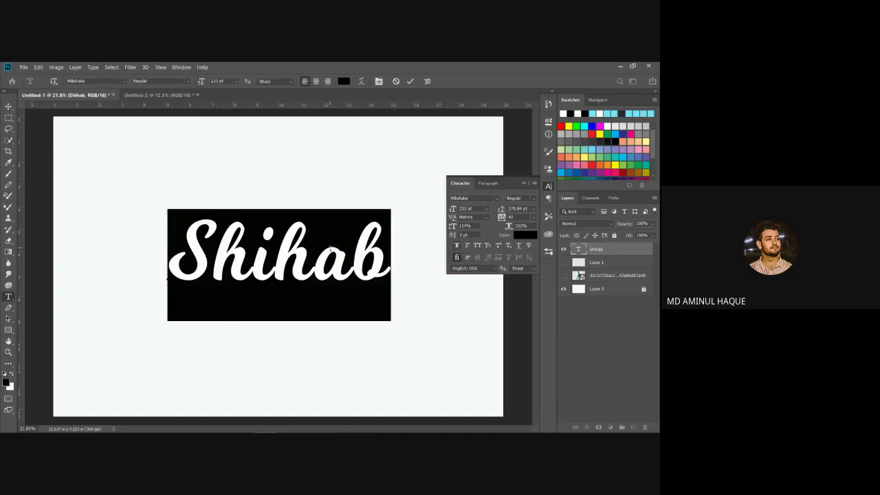
pyautogui.click(458, 246)
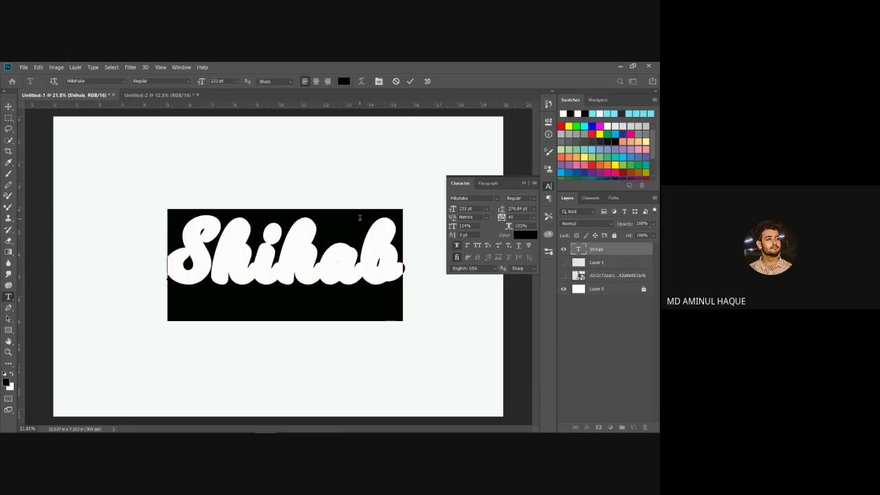
pyautogui.click(456, 246)
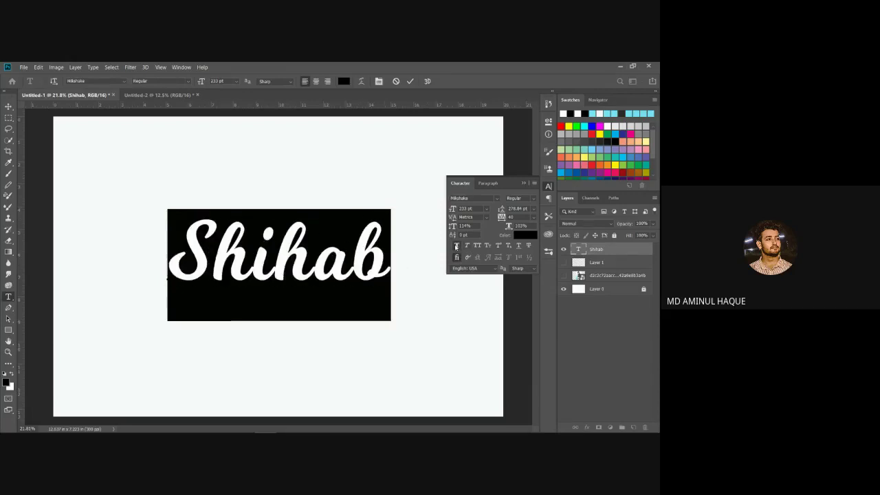
# - Keep the Regular font style, apply Faux Italic, and toggle All Caps on and off
pyautogui.click(186, 83)
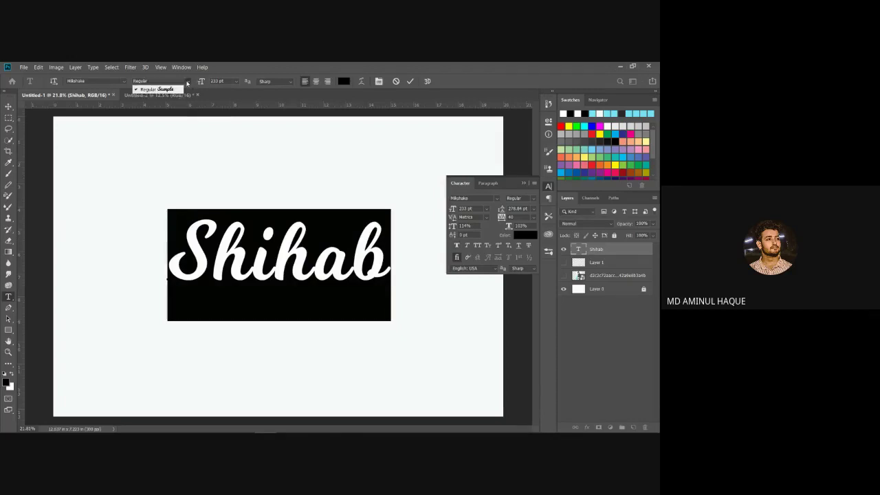
pyautogui.click(155, 89)
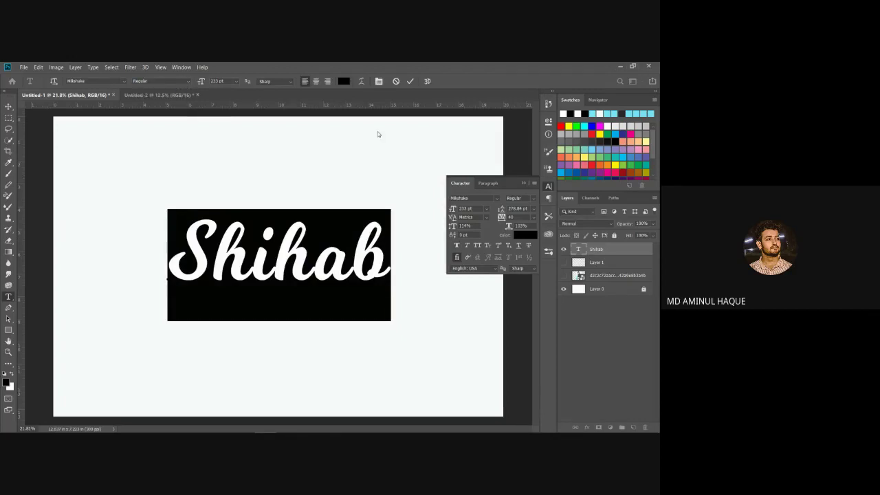
pyautogui.click(467, 248)
pyautogui.click(479, 246)
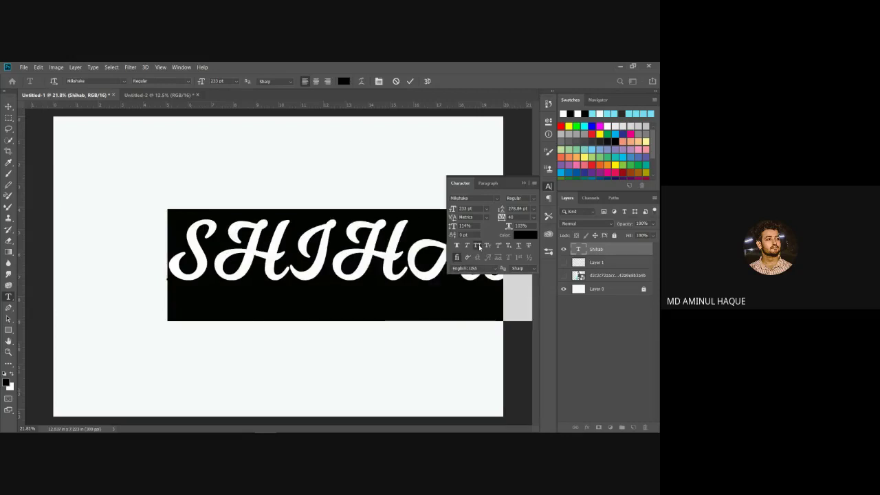
pyautogui.click(480, 247)
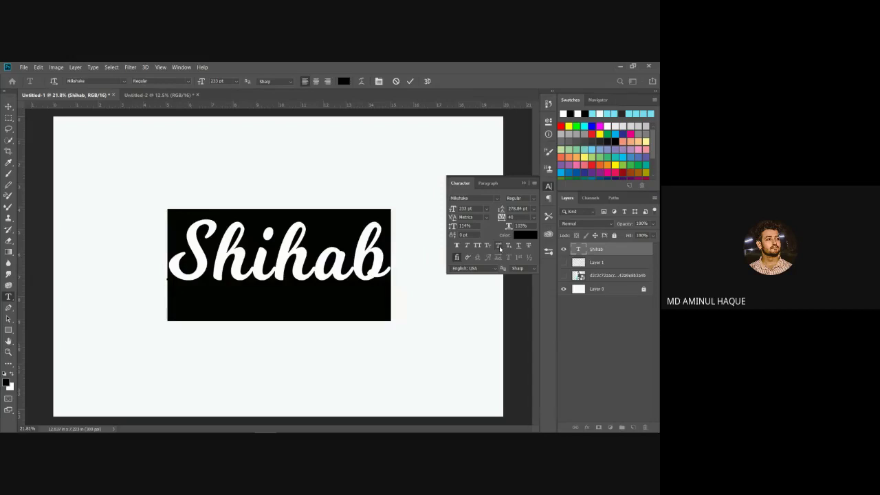
# - Test Superscript, Subscript and Underline on the final letter b, leaving it normal
pyautogui.press('Left')
pyautogui.press('Right')
pyautogui.hotkey('shift', 'Left')
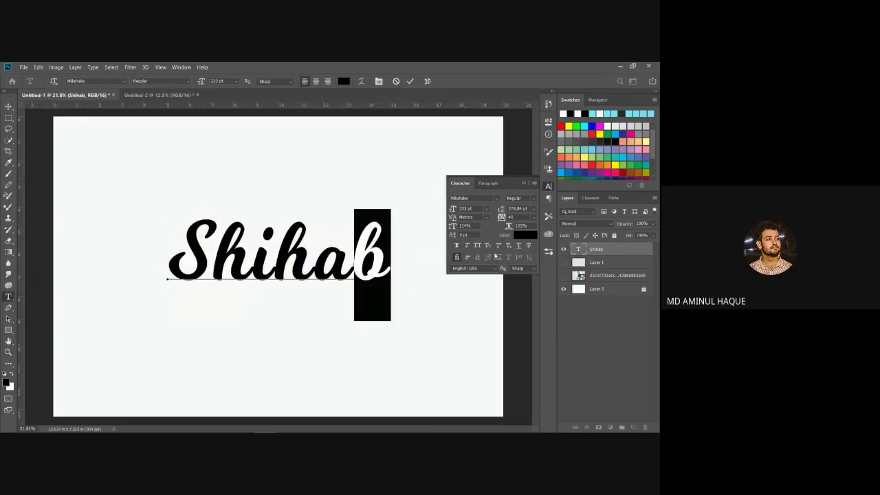
pyautogui.click(498, 245)
pyautogui.click(499, 247)
pyautogui.click(508, 246)
pyautogui.click(518, 246)
pyautogui.click(516, 248)
pyautogui.click(526, 245)
# - Check the paragraph settings, commit the text edits and delete the Shihab text layer
pyautogui.click(523, 183)
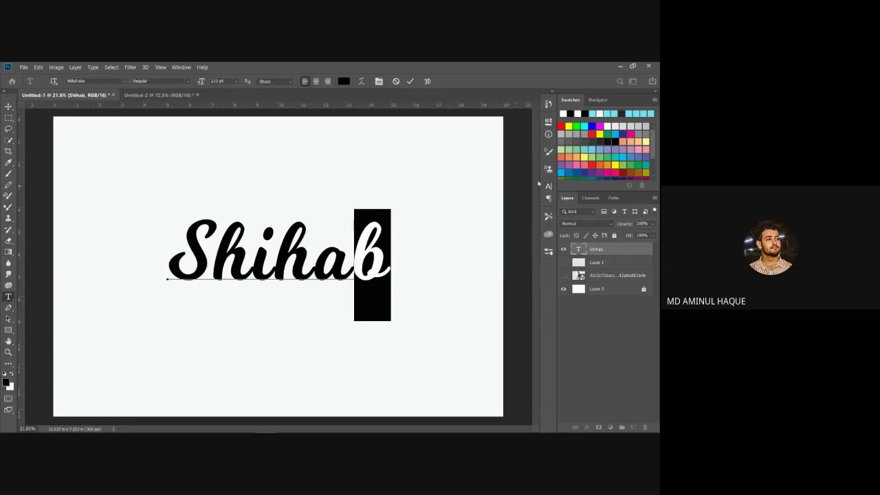
pyautogui.click(379, 81)
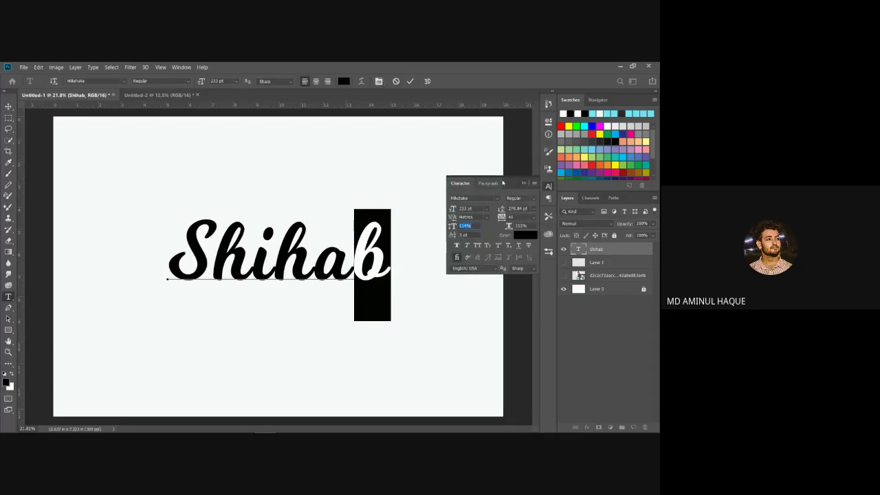
pyautogui.click(498, 183)
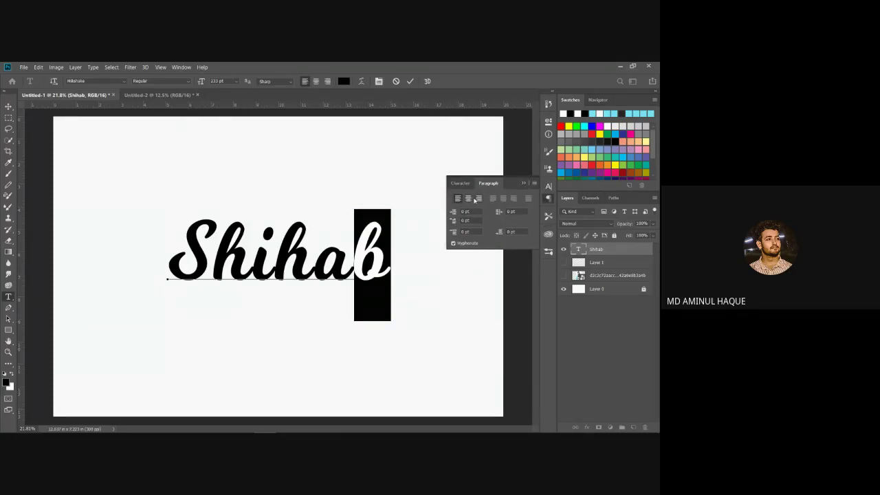
pyautogui.click(524, 183)
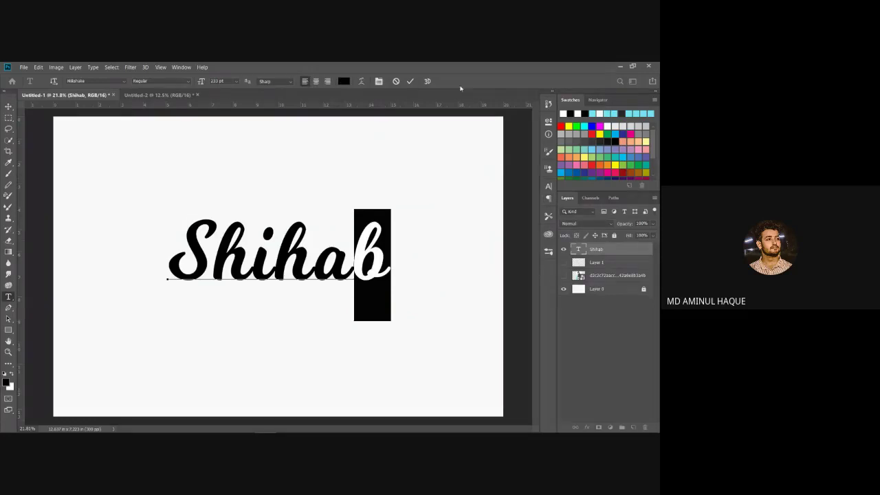
pyautogui.moveTo(406, 237)
pyautogui.mouseDown()
pyautogui.moveTo(197, 252)
pyautogui.moveTo(254, 247)
pyautogui.mouseUp()
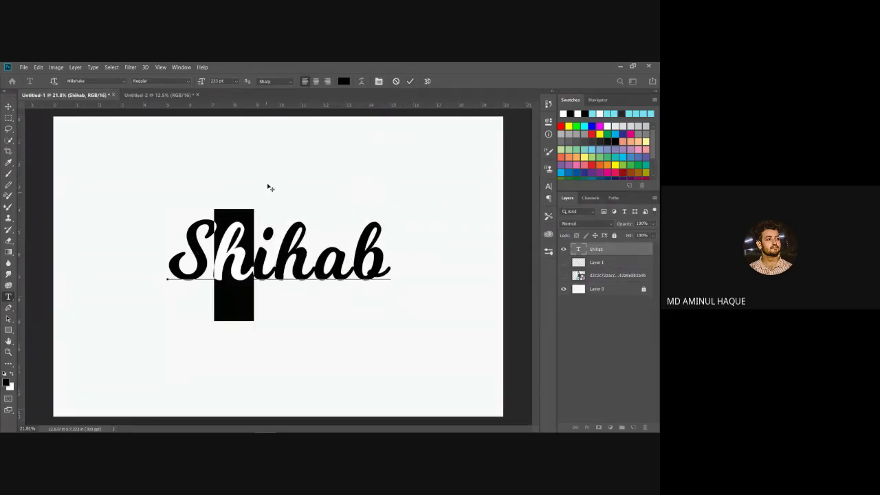
pyautogui.click(410, 81)
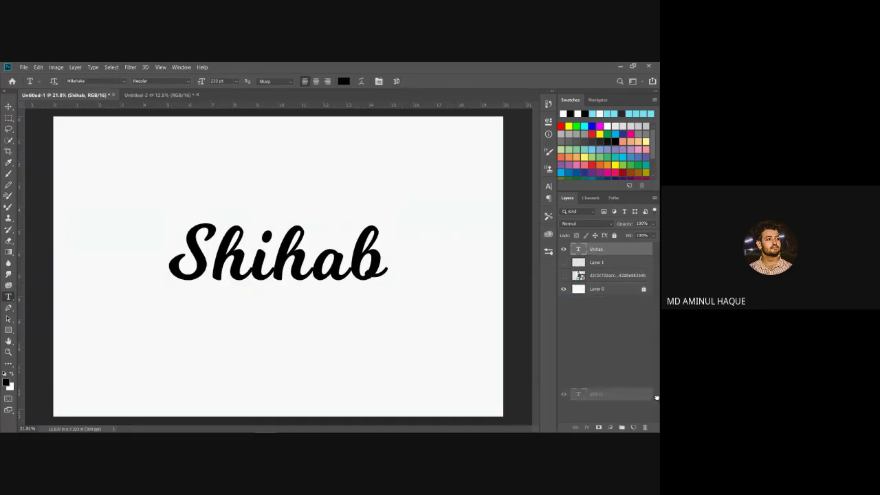
pyautogui.click(647, 427)
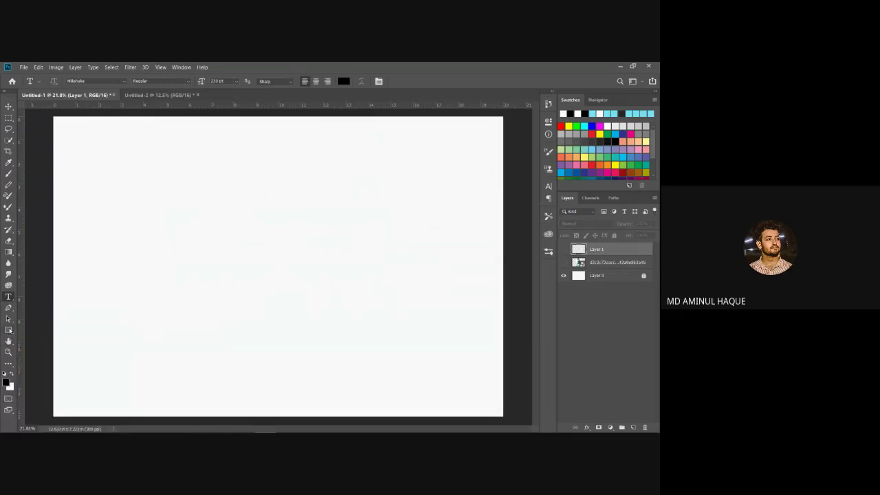
# - Browse the Shape tool variants, switch to the Move tool and unhide the anime character layer
pyautogui.click(9, 331)
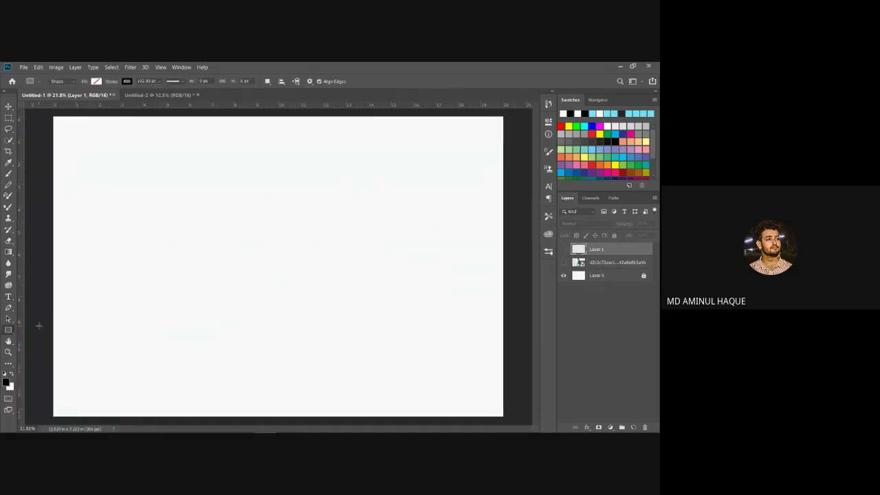
pyautogui.rightClick(10, 330)
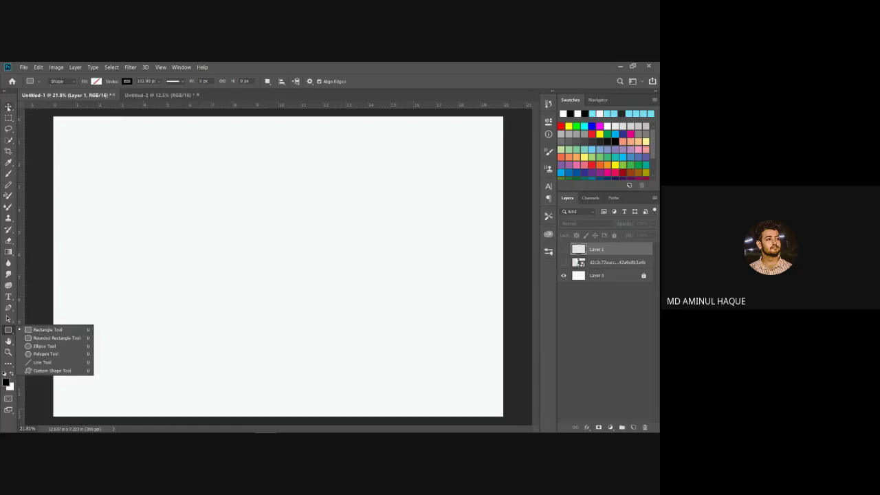
pyautogui.click(8, 106)
pyautogui.click(399, 263)
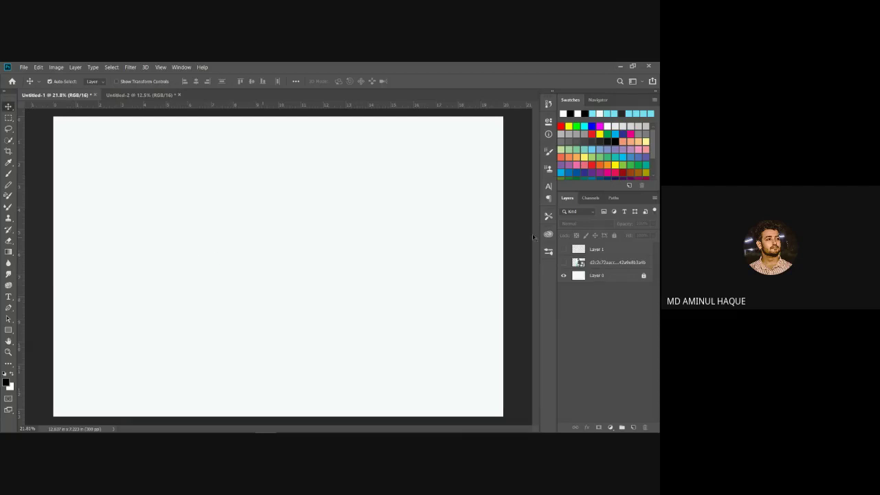
pyautogui.click(564, 262)
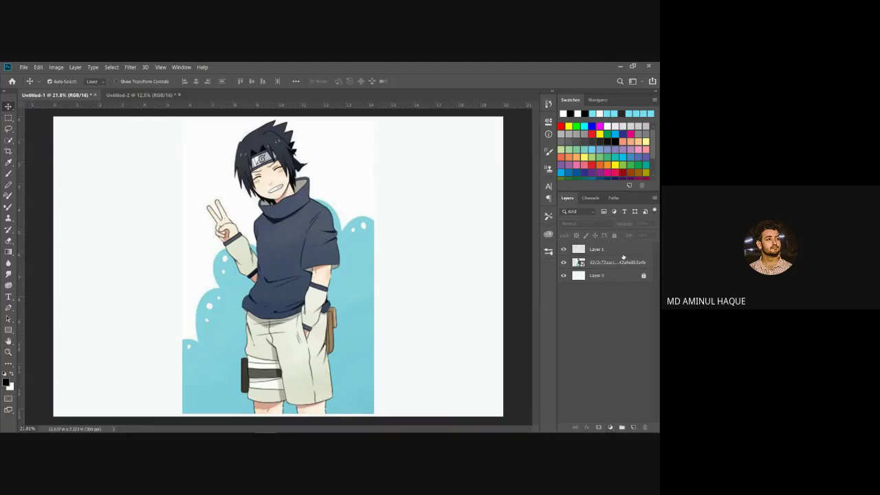
# - Reorder the character image above Layer 1, deselect layers, and show the fill/adjustment layer list
pyautogui.moveTo(623, 256); pyautogui.dragTo(622, 266)
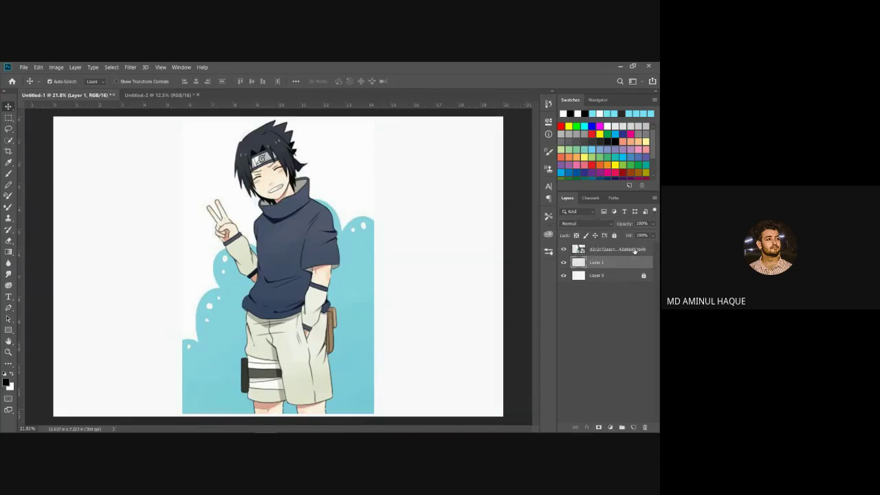
pyautogui.click(619, 251)
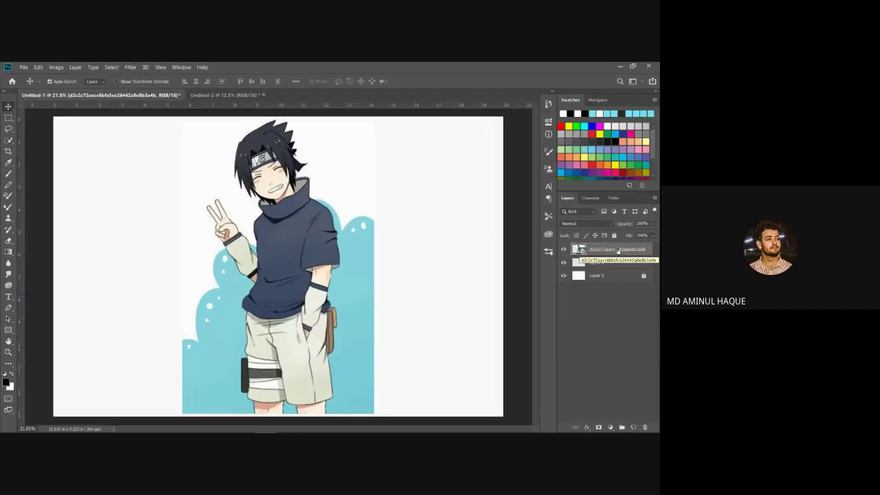
pyautogui.click(611, 263)
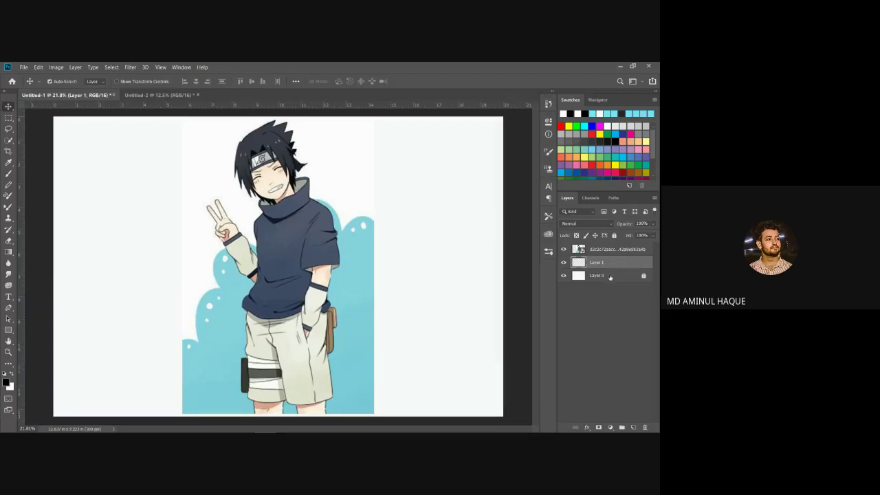
pyautogui.click(633, 330)
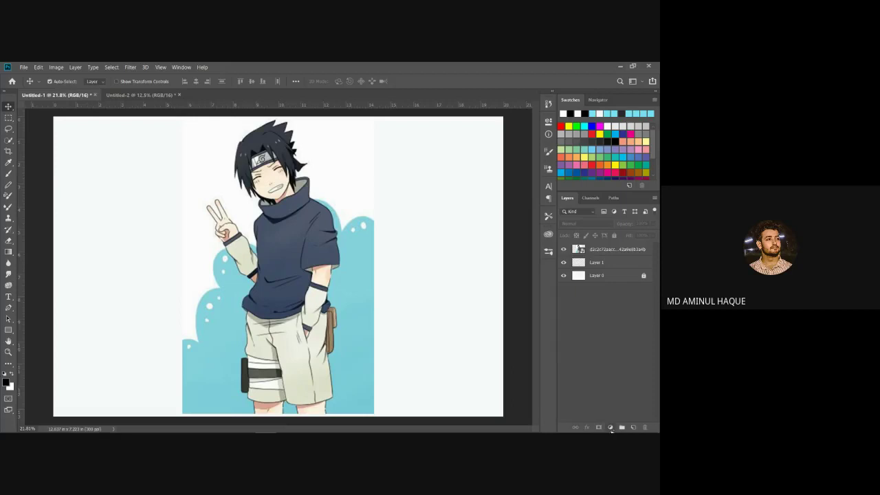
pyautogui.click(611, 428)
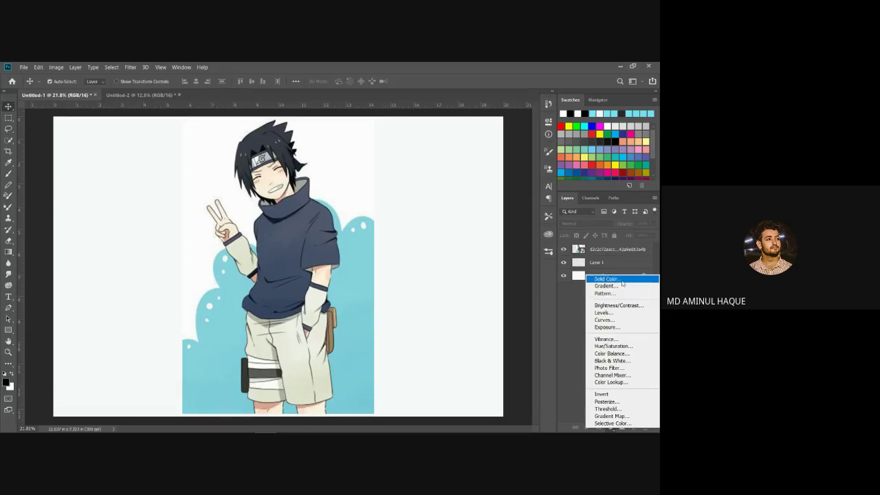
# - Add a light pink Solid Color fill layer, move it below the image, then delete it
pyautogui.click(623, 282)
pyautogui.click(450, 278)
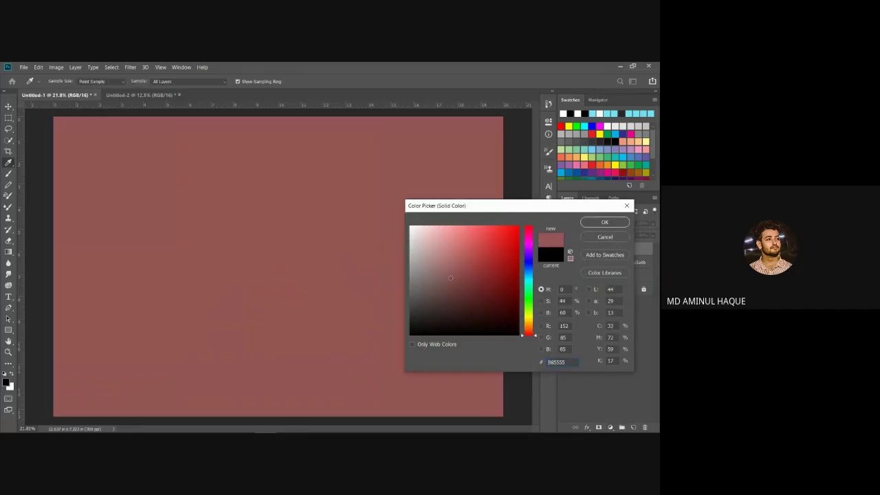
pyautogui.moveTo(432, 232)
pyautogui.mouseDown()
pyautogui.moveTo(413, 228)
pyautogui.moveTo(426, 238)
pyautogui.mouseUp()
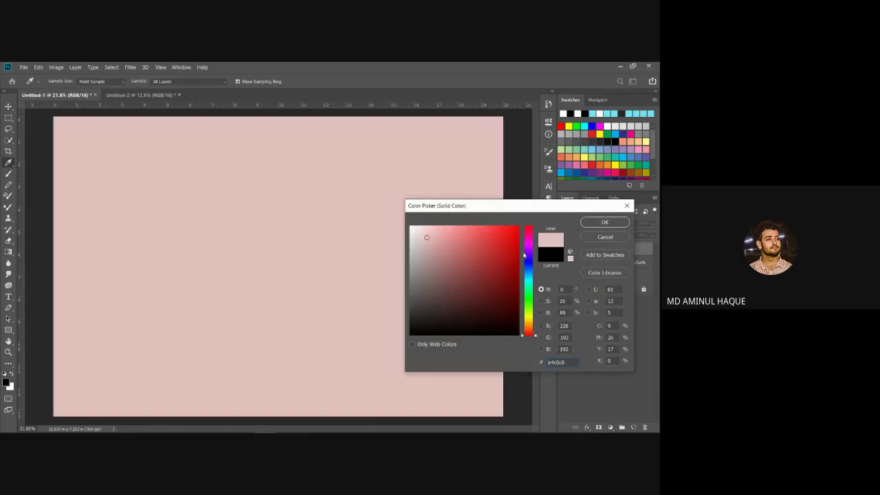
pyautogui.click(606, 222)
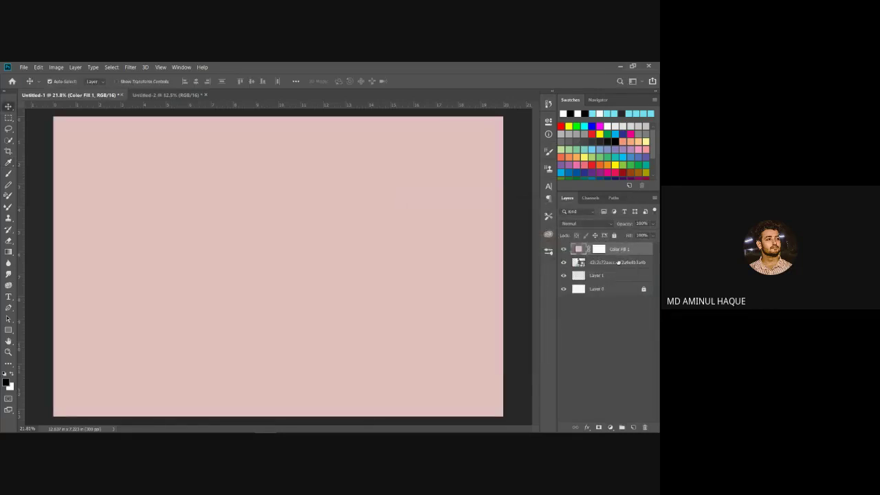
pyautogui.moveTo(627, 251); pyautogui.dragTo(627, 267)
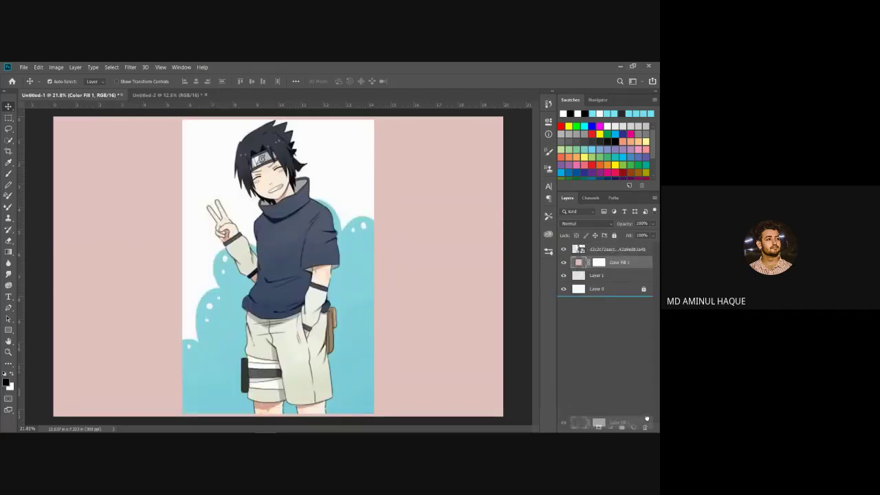
pyautogui.moveTo(628, 260); pyautogui.dragTo(645, 427)
# - Add a Levels adjustment layer and two new empty layers, Layer 2 and Layer 3
pyautogui.click(610, 427)
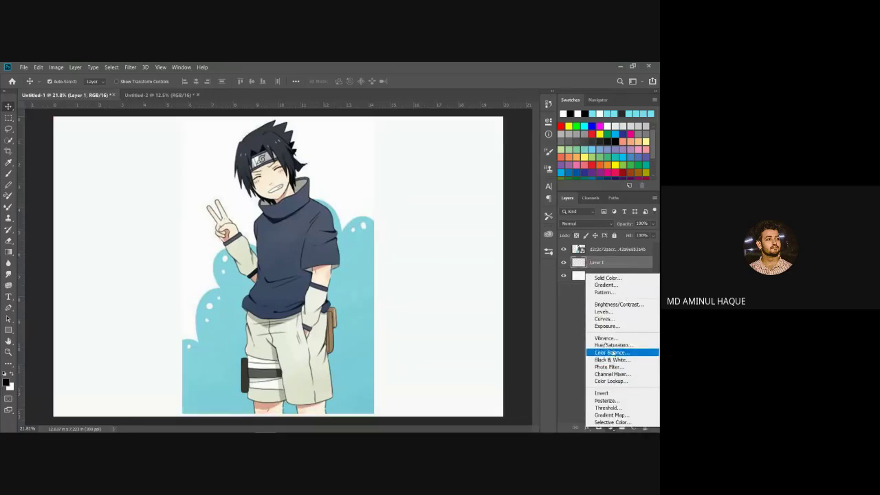
pyautogui.click(612, 313)
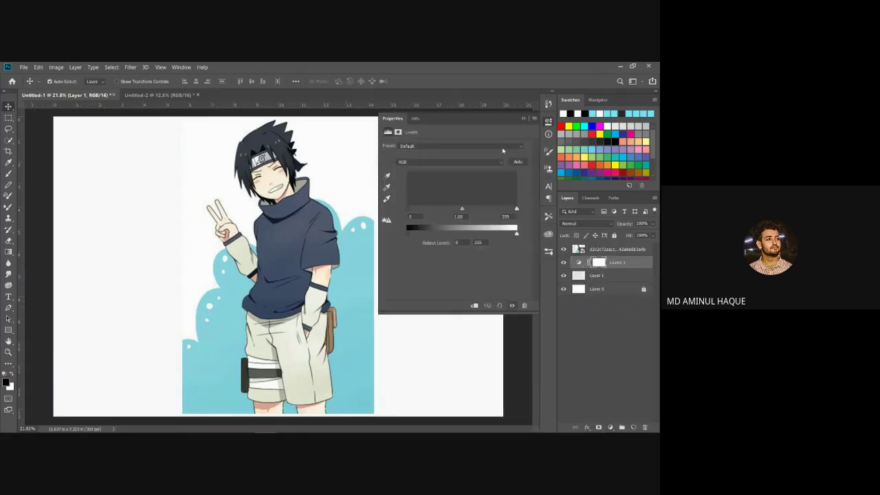
pyautogui.click(524, 118)
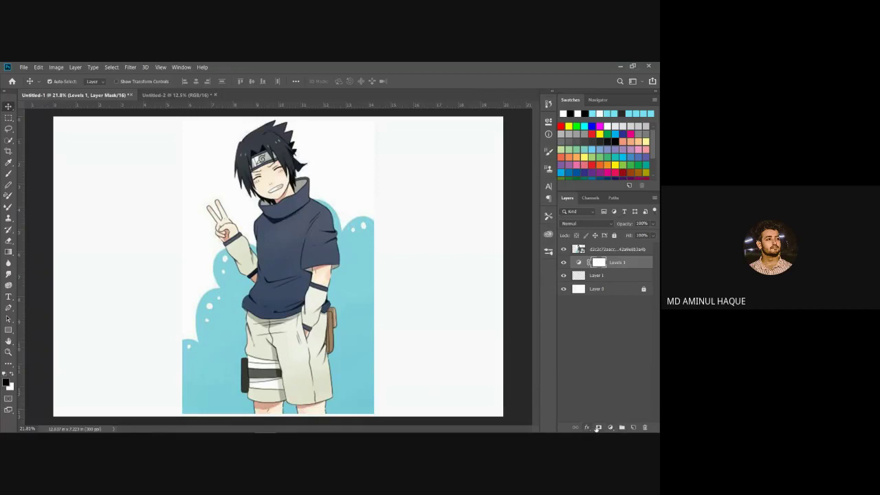
pyautogui.doubleClick(634, 428)
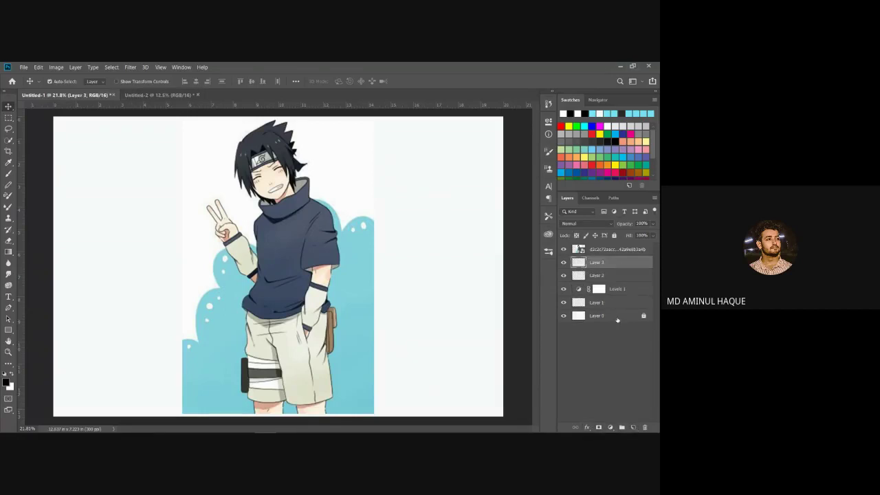
# - Group Layer 3, Layer 2 and Levels 1 into Group 1, then ungroup them
pyautogui.moveTo(614, 263); pyautogui.dragTo(613, 265)
pyautogui.keyDown('shift'); pyautogui.click(621, 289); pyautogui.keyUp('shift')
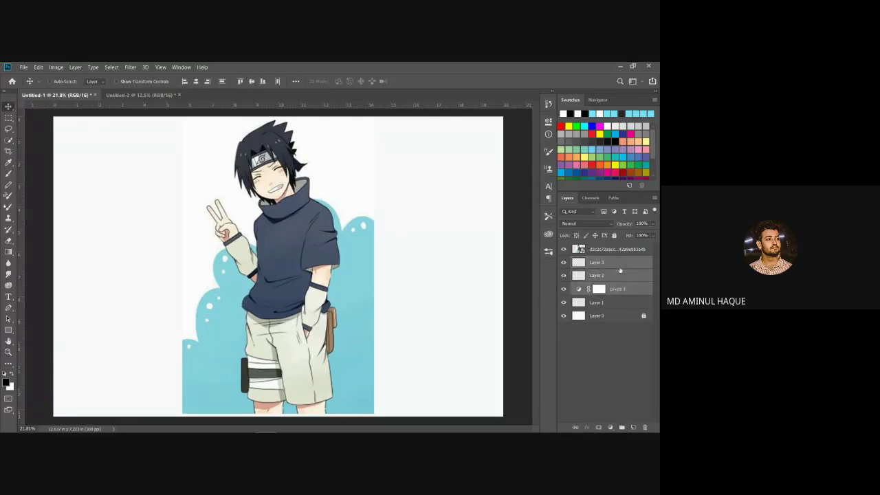
pyautogui.click(621, 427)
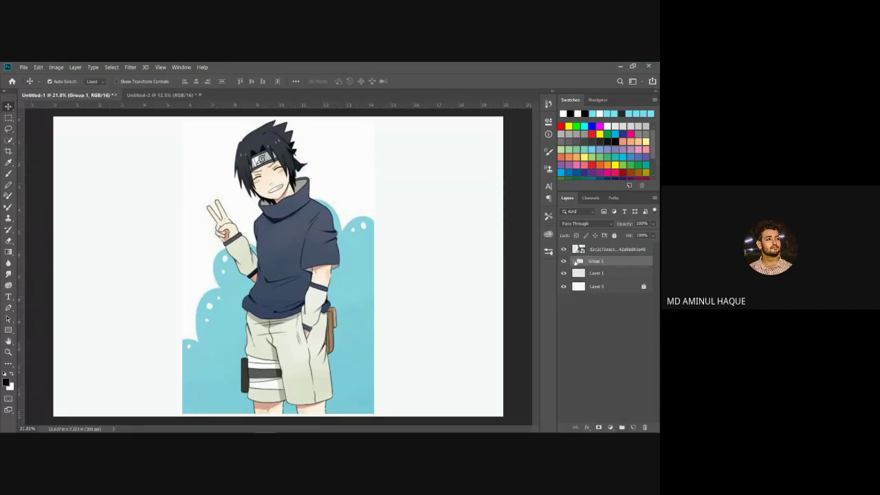
pyautogui.click(574, 261)
pyautogui.hotkey('ctrl', 'shift', 'g')
# - Reselect Levels 1, Layer 2 and Layer 3, group them with Ctrl+G and ungroup again
pyautogui.click(618, 330)
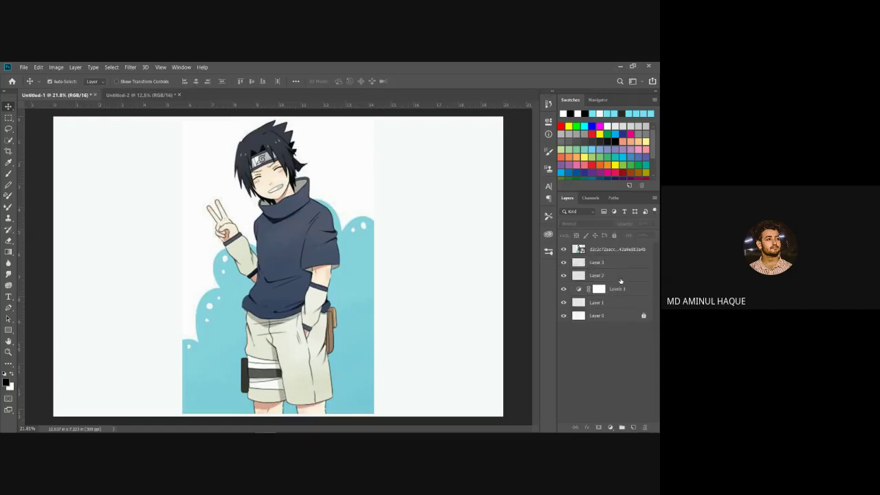
pyautogui.click(619, 289)
pyautogui.keyDown('ctrl'); pyautogui.click(619, 264); pyautogui.keyUp('ctrl')
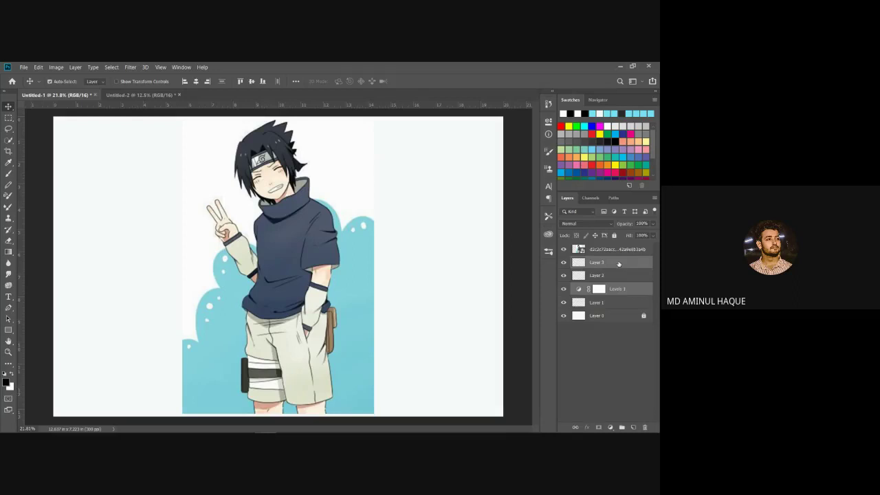
pyautogui.keyDown('ctrl'); pyautogui.click(617, 290); pyautogui.keyUp('ctrl')
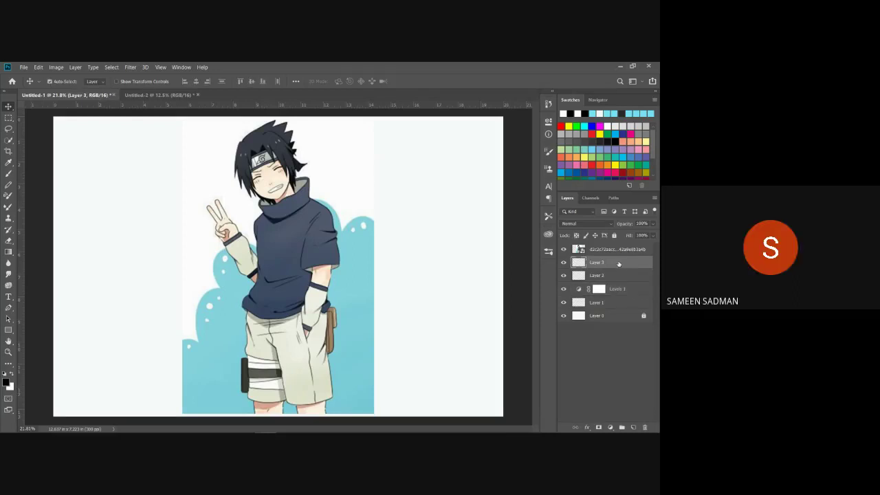
pyautogui.keyDown('shift'); pyautogui.click(617, 289); pyautogui.keyUp('shift')
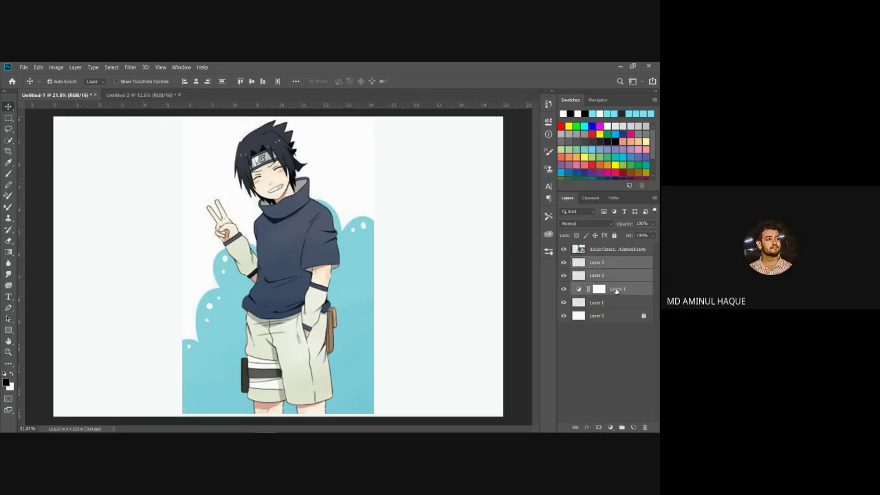
pyautogui.hotkey('ctrl', 'g')
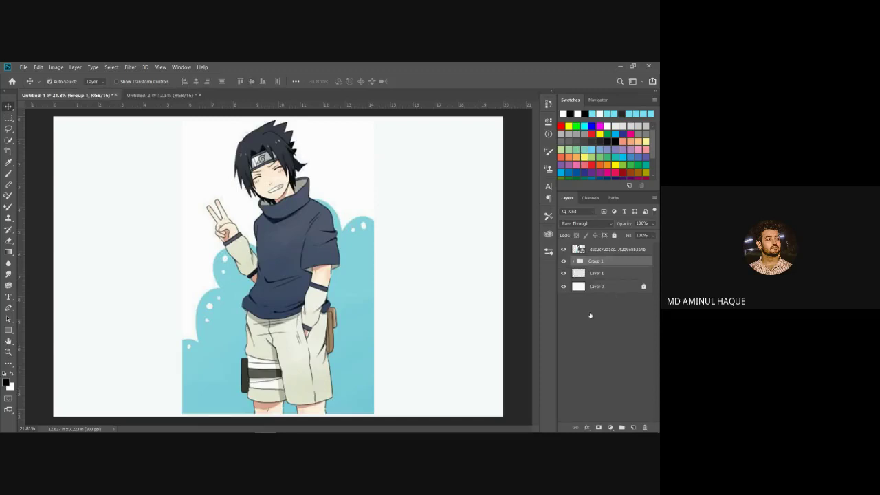
pyautogui.click(575, 262)
pyautogui.hotkey('ctrl', 'shift', 'g')
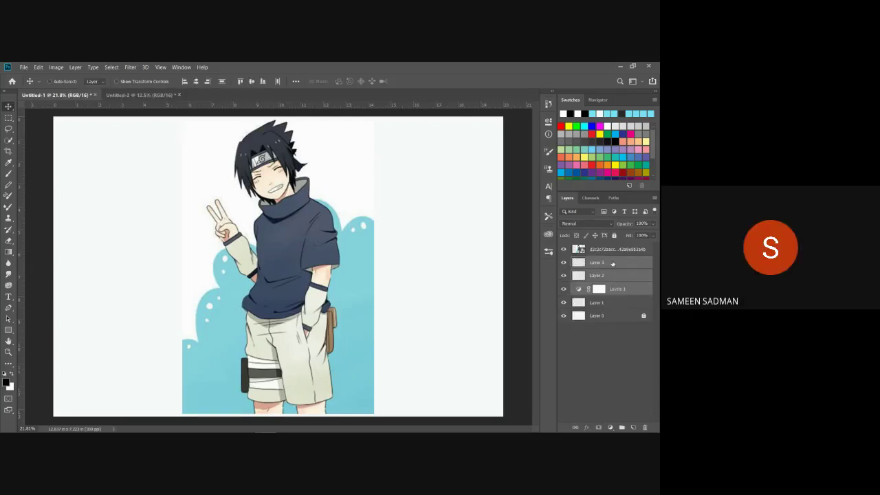
# - Delete Layers 1–3 and Levels 1, leaving the character image above Layer 0
pyautogui.press('ctrl')
pyautogui.click(625, 362)
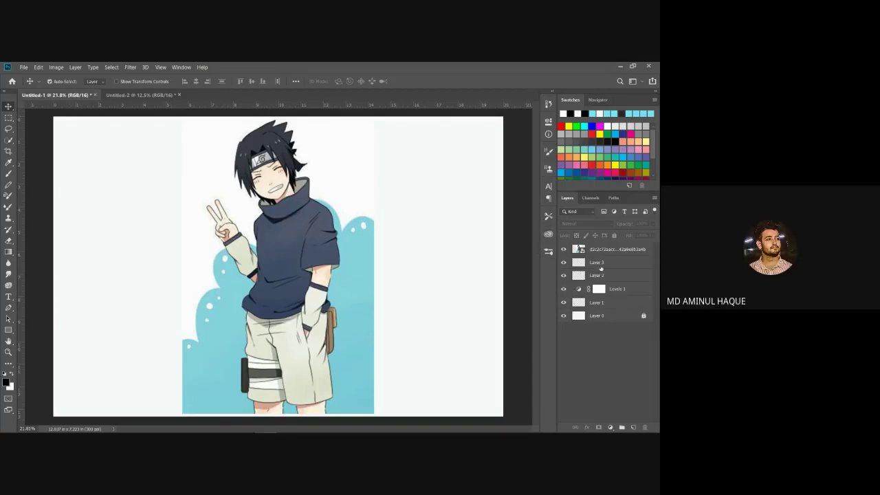
pyautogui.moveTo(609, 290); pyautogui.dragTo(612, 294)
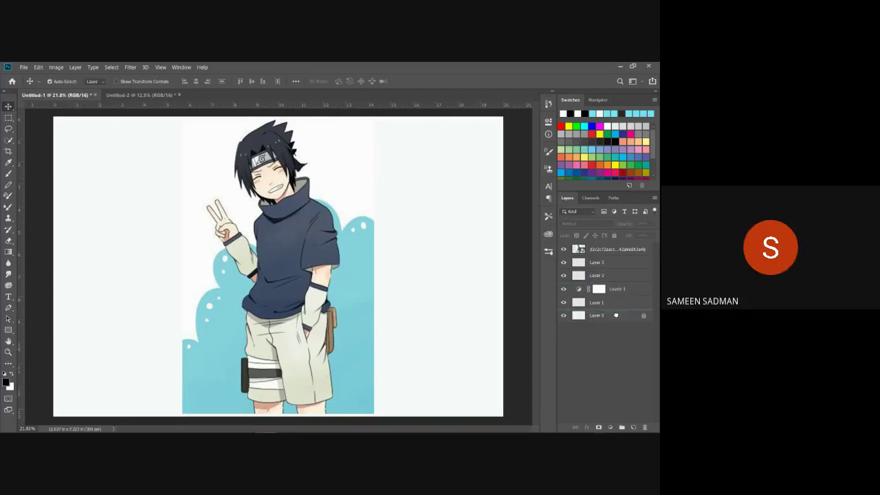
pyautogui.click(612, 263)
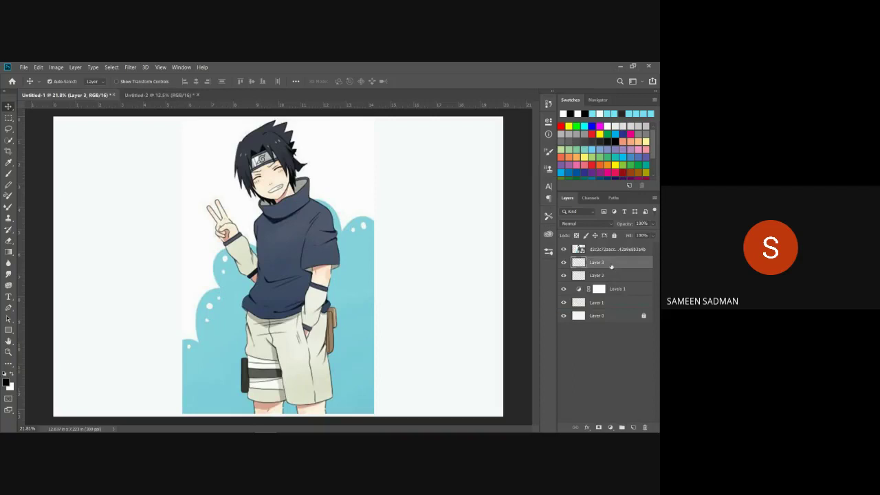
pyautogui.moveTo(610, 286); pyautogui.dragTo(645, 427)
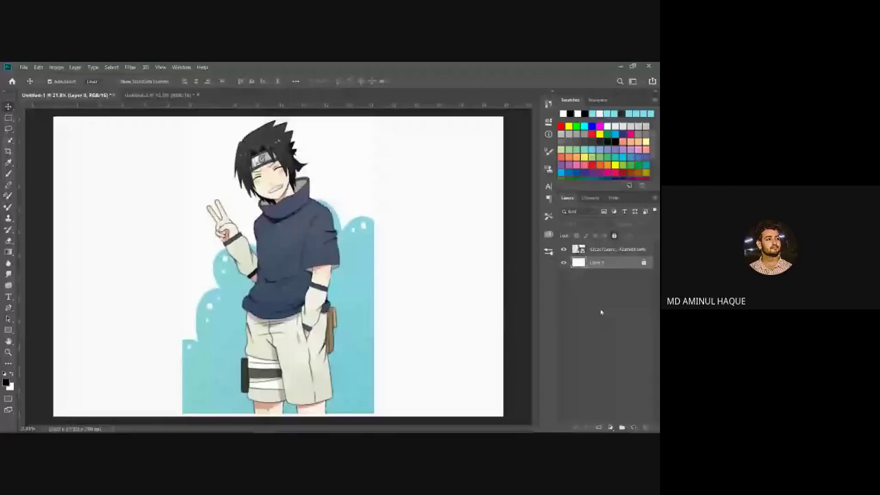
# - Apply Camera Raw Filter to the character image with contrast raised to +3
pyautogui.click(628, 252)
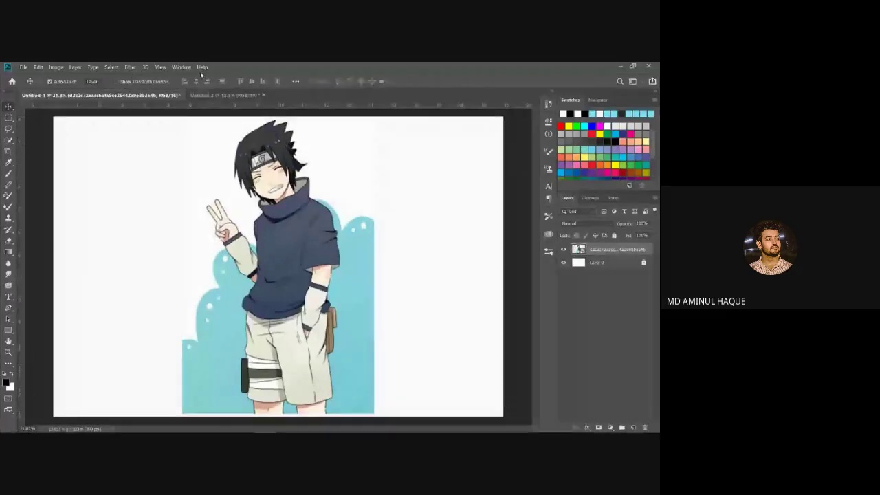
pyautogui.click(130, 67)
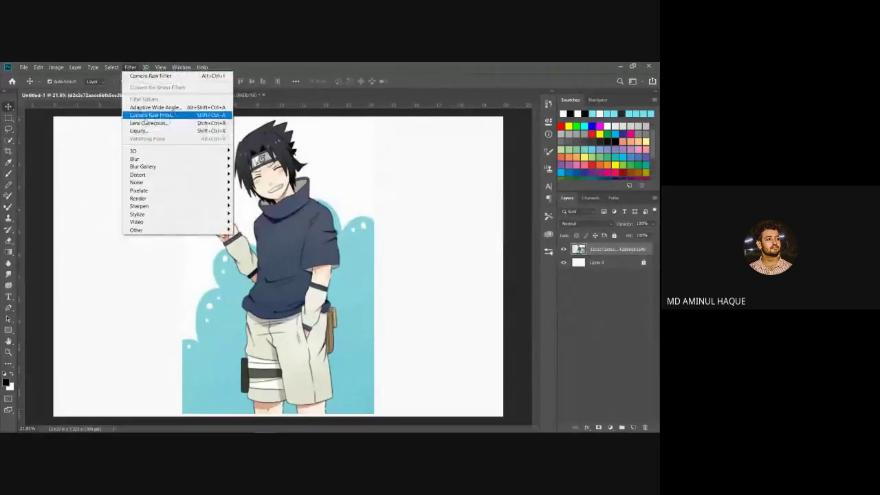
pyautogui.click(150, 117)
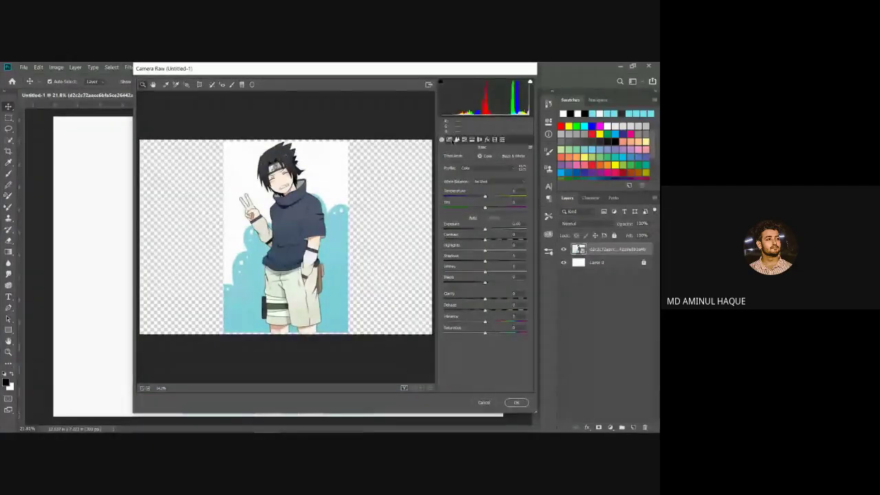
pyautogui.click(449, 140)
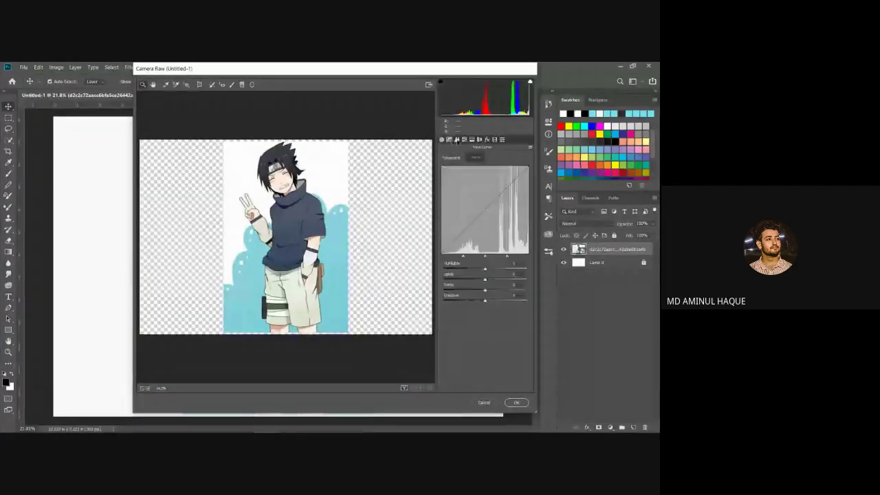
pyautogui.click(449, 140)
pyautogui.click(442, 140)
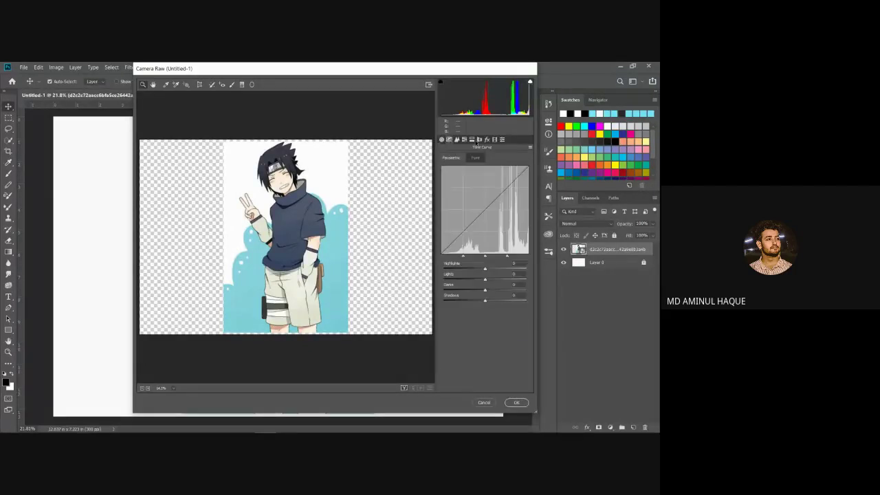
pyautogui.click(479, 139)
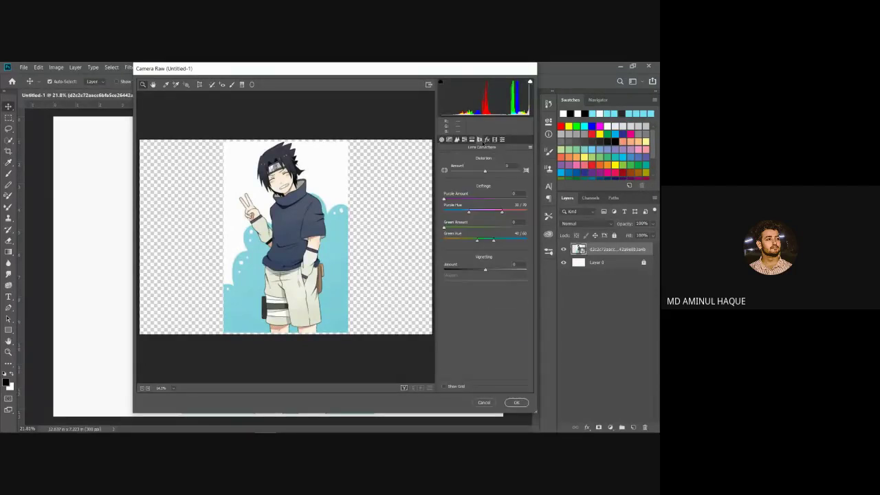
pyautogui.click(449, 140)
pyautogui.click(442, 139)
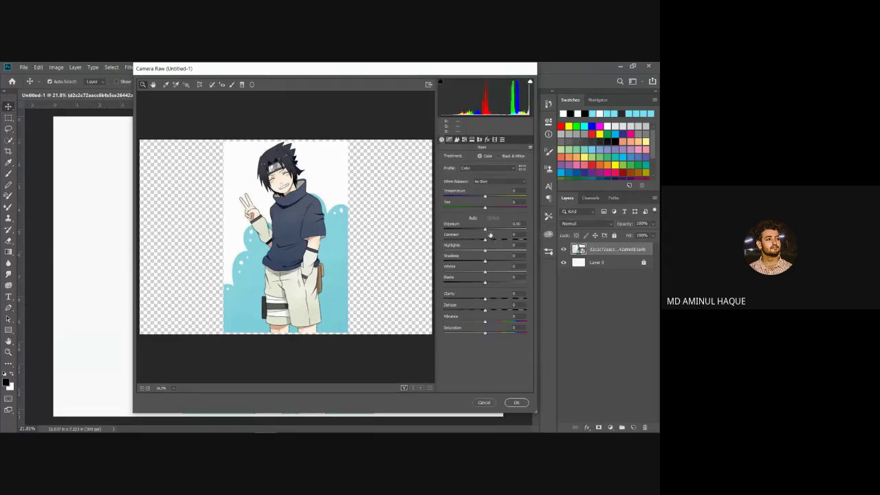
pyautogui.moveTo(489, 239); pyautogui.dragTo(493, 238)
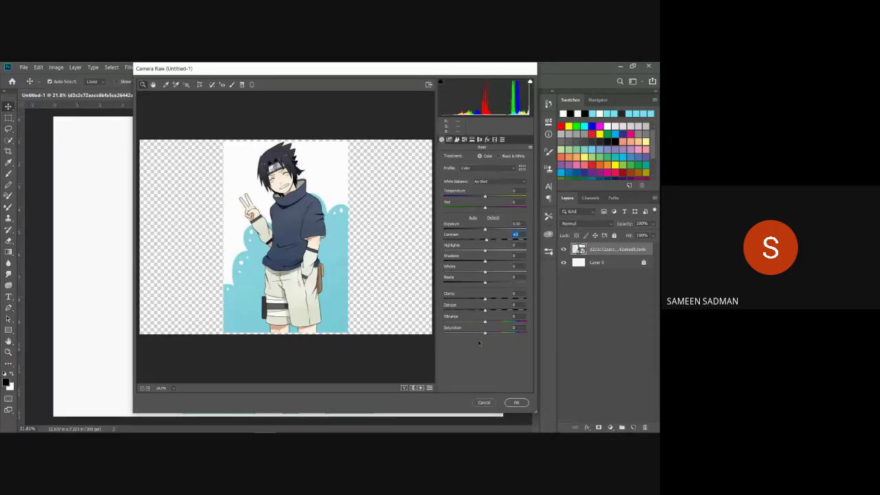
pyautogui.click(517, 403)
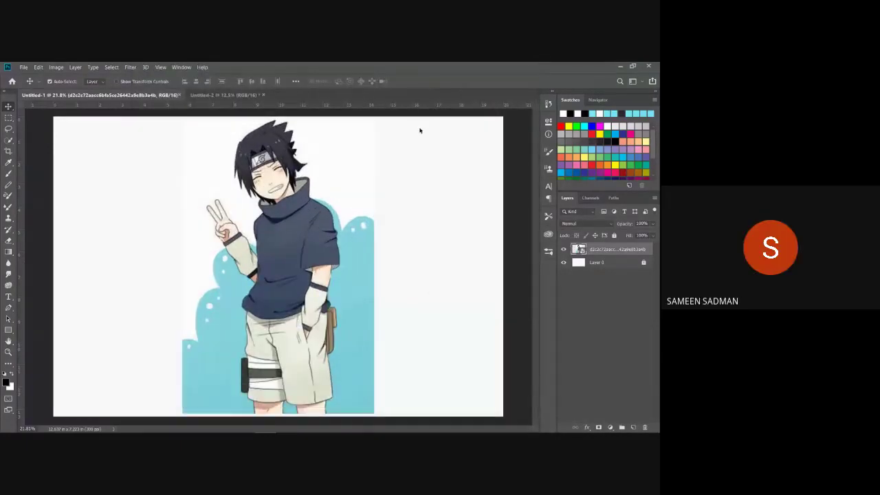
# - Rasterize the anime image layer, then open Camera Raw Filter and cancel without changes
pyautogui.rightClick(612, 251)
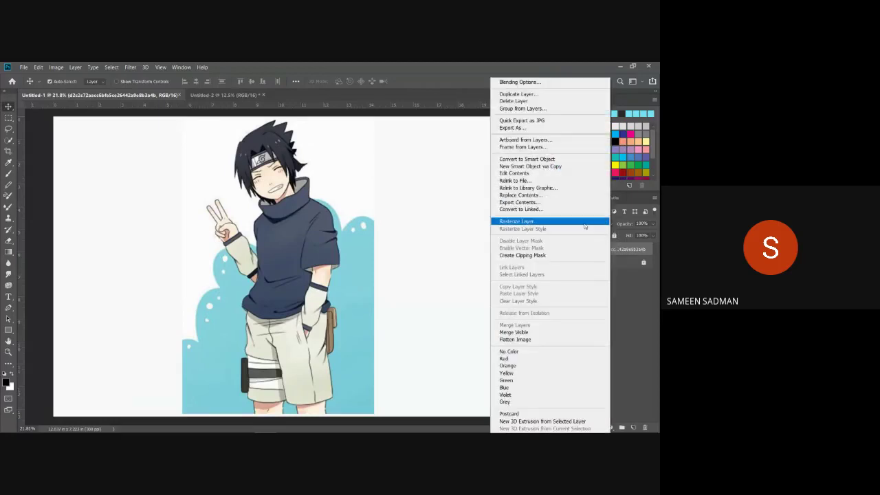
pyautogui.click(585, 222)
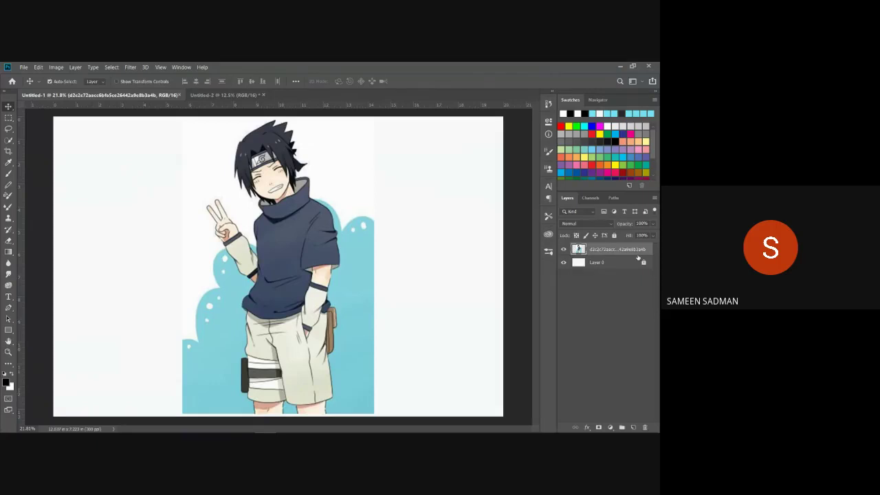
pyautogui.click(130, 67)
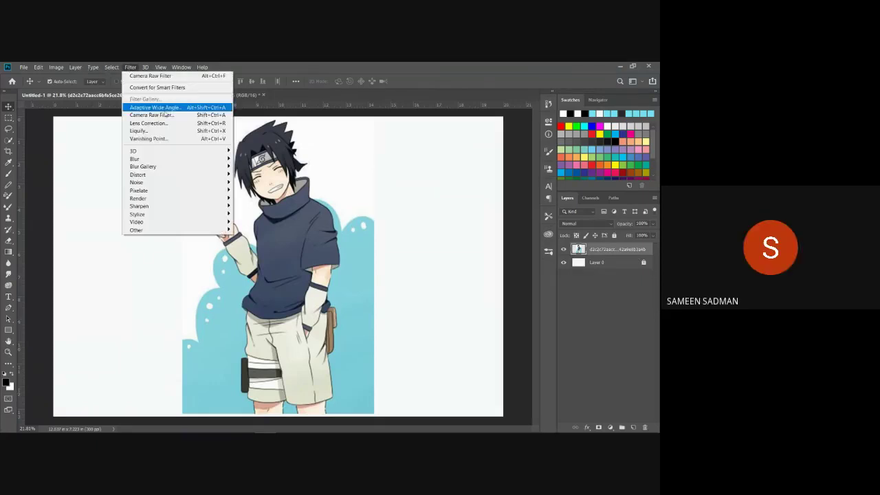
pyautogui.click(167, 116)
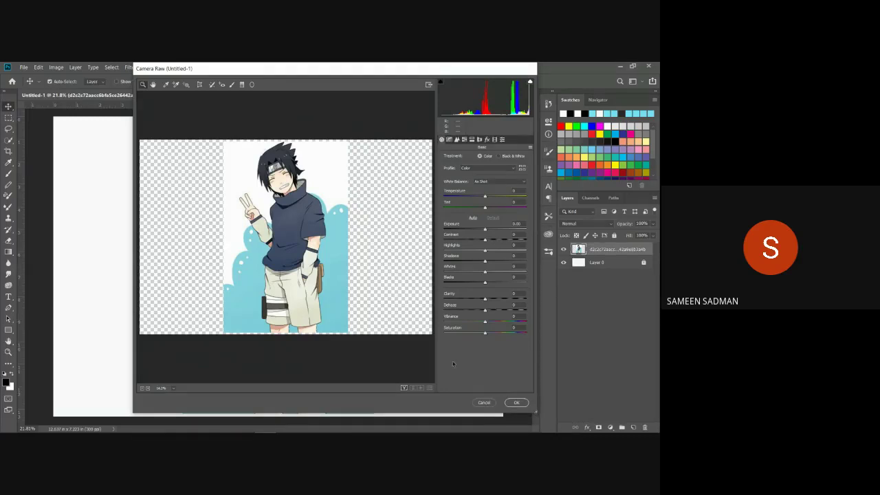
pyautogui.click(490, 403)
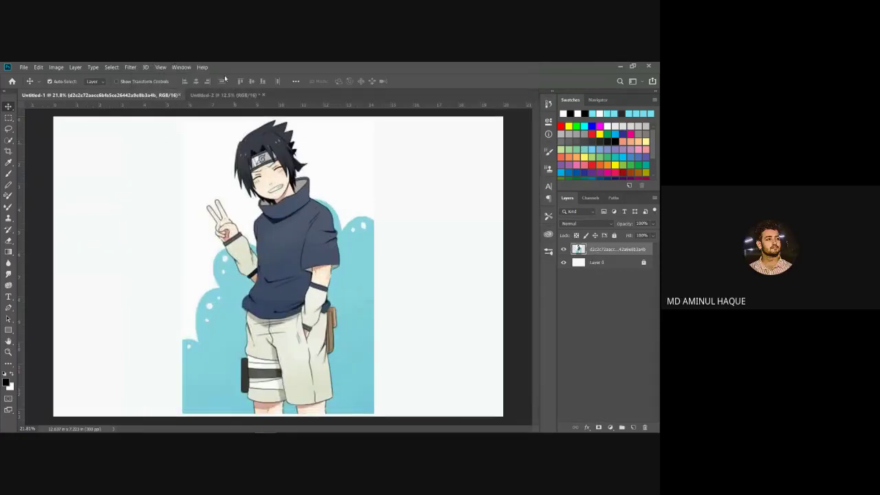
# - Convert the anime image layer back into a smart object from its layer menu
pyautogui.click(130, 67)
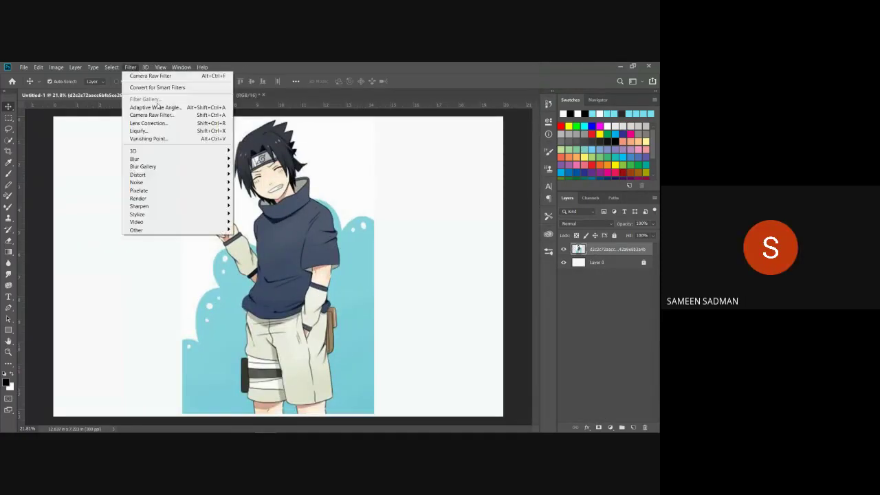
pyautogui.click(627, 255)
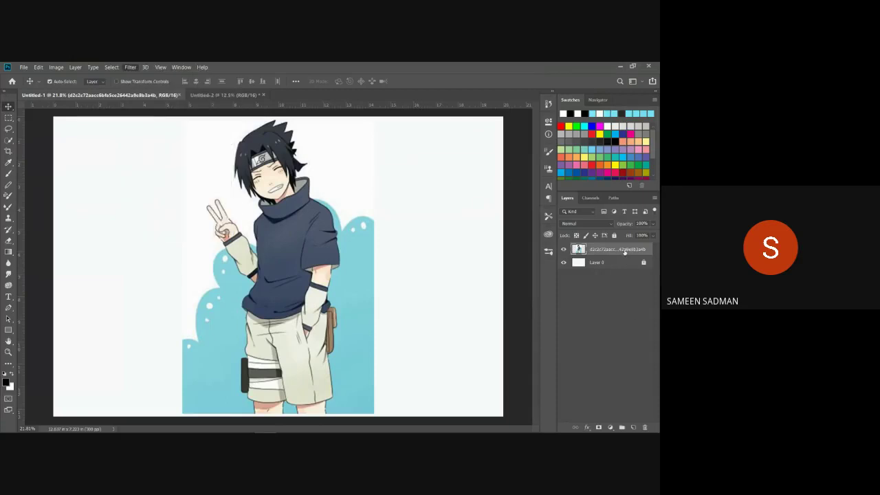
pyautogui.rightClick(627, 254)
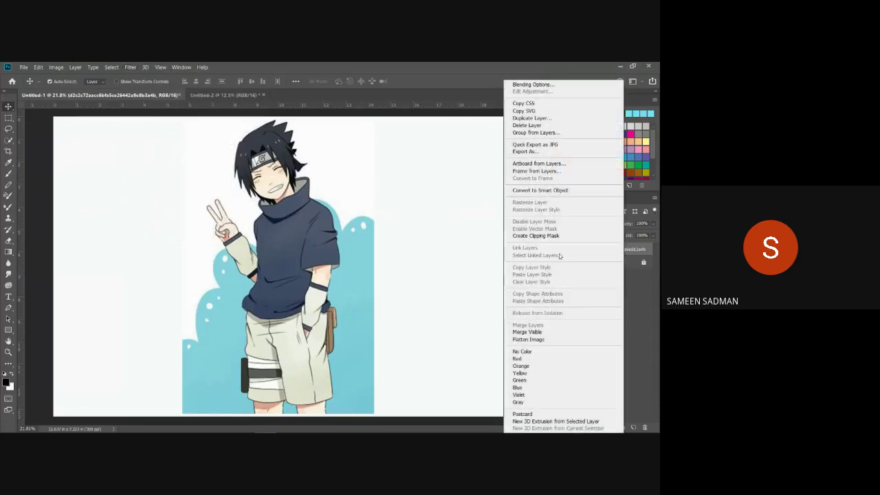
pyautogui.click(540, 191)
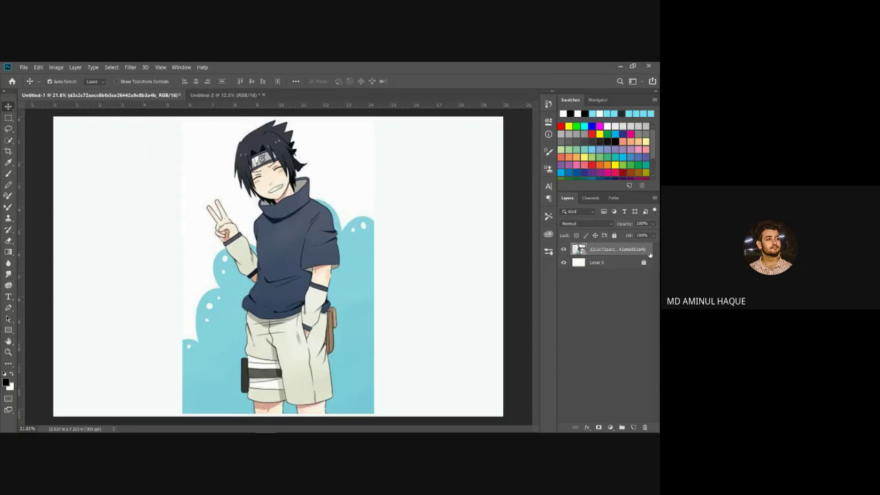
pyautogui.doubleClick(650, 255)
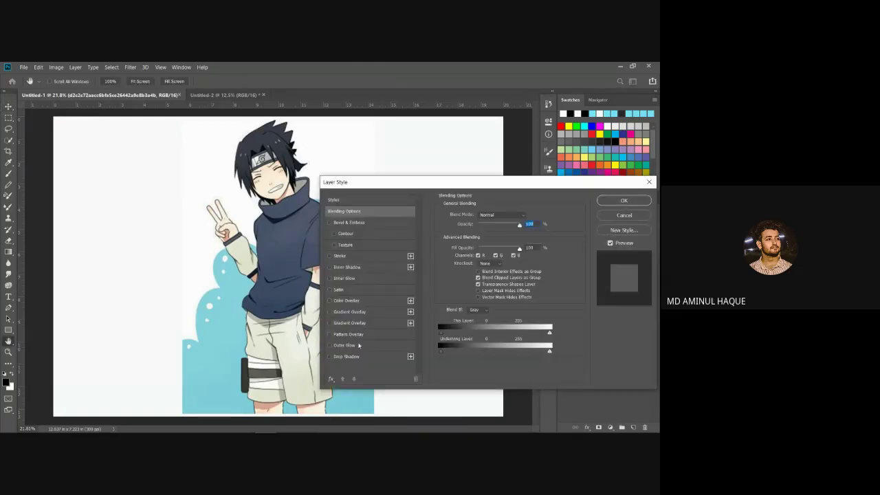
pyautogui.click(347, 356)
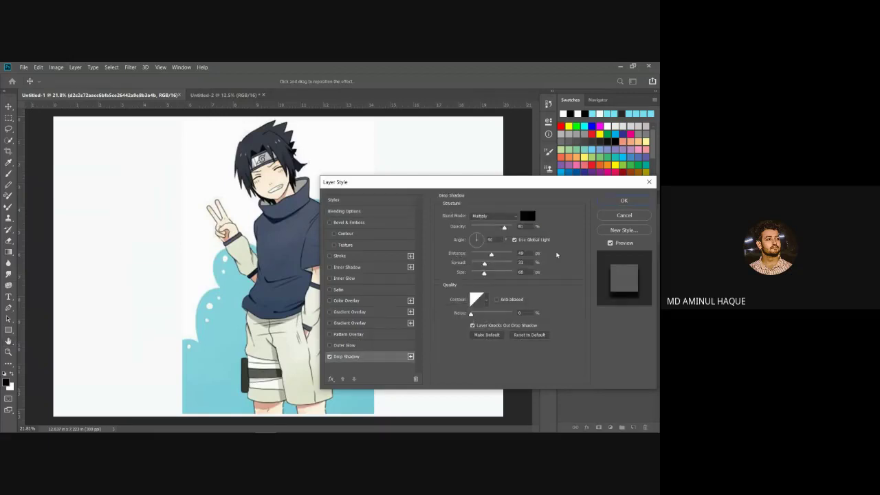
pyautogui.click(622, 200)
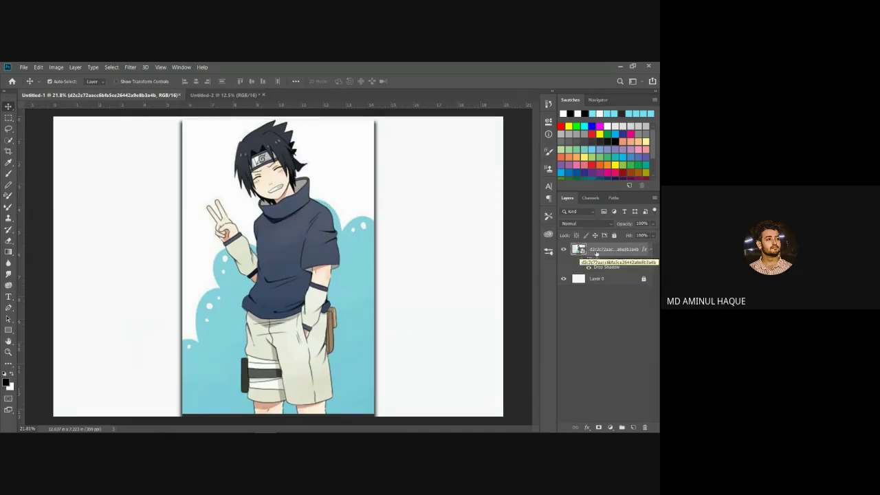
pyautogui.moveTo(605, 267); pyautogui.dragTo(645, 427)
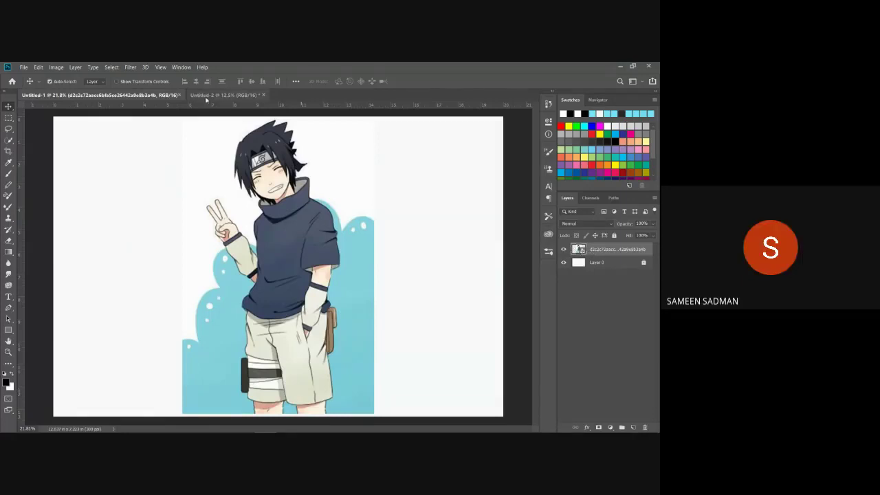
# - In Camera Raw Filter on the anime layer, set Contrast +12 and Clarity +8
pyautogui.click(132, 68)
pyautogui.press('Escape')
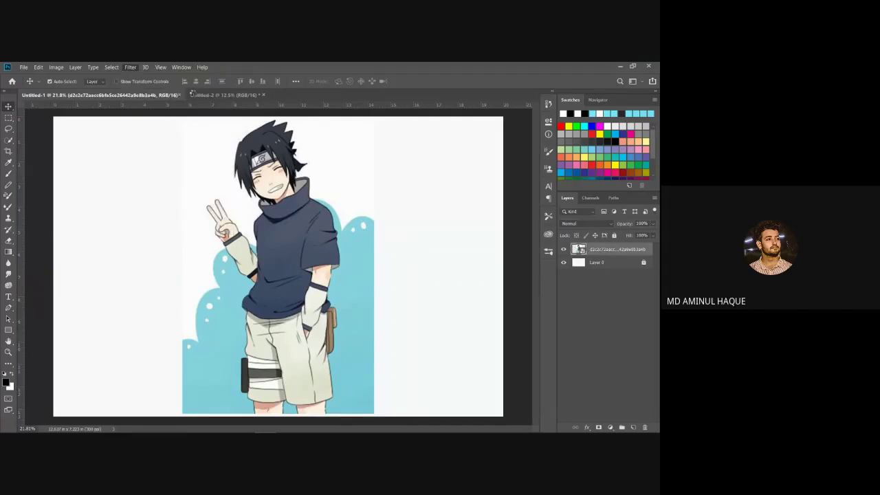
pyautogui.hotkey('shift', 'ctrl', 'a')
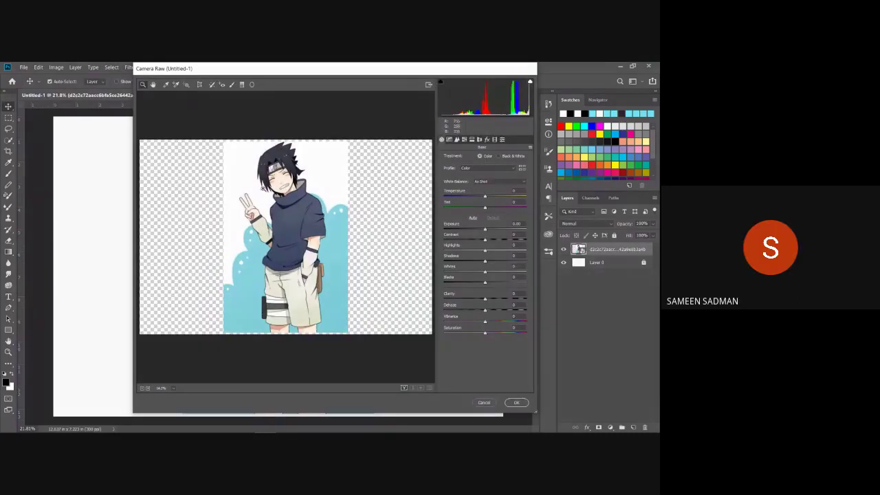
pyautogui.moveTo(486, 240); pyautogui.dragTo(500, 236)
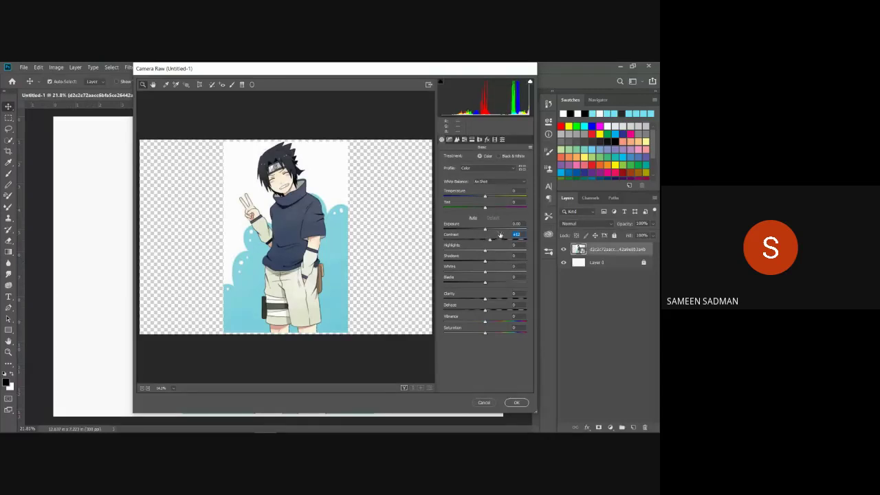
pyautogui.moveTo(494, 297); pyautogui.dragTo(497, 297)
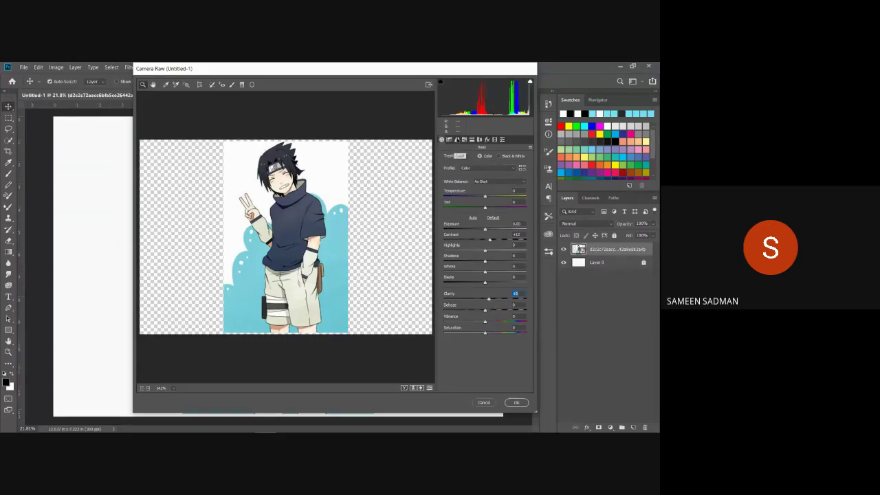
# - Set Detail sharpening Amount 14 with high Masking and apply the filter
pyautogui.click(456, 139)
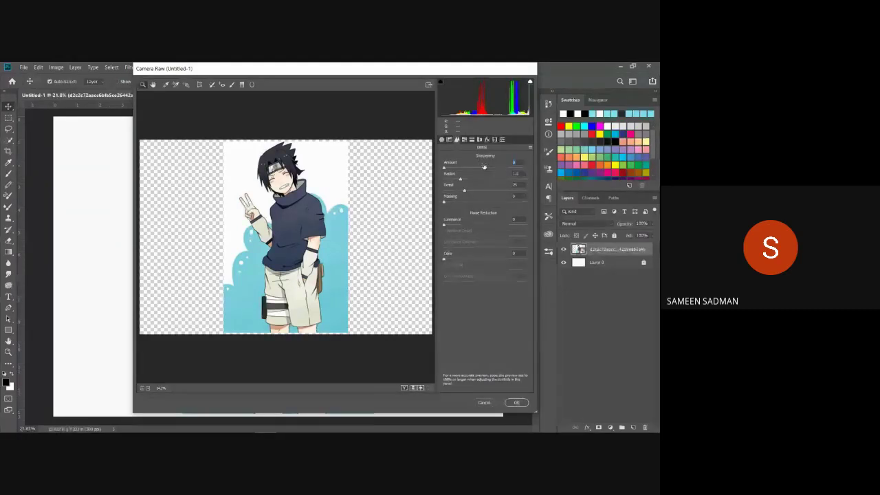
pyautogui.click(484, 167)
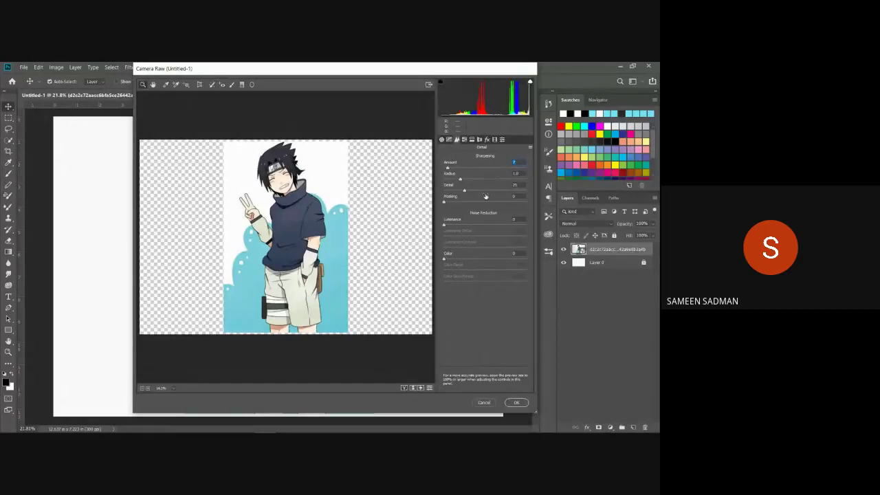
pyautogui.moveTo(484, 197); pyautogui.dragTo(496, 197)
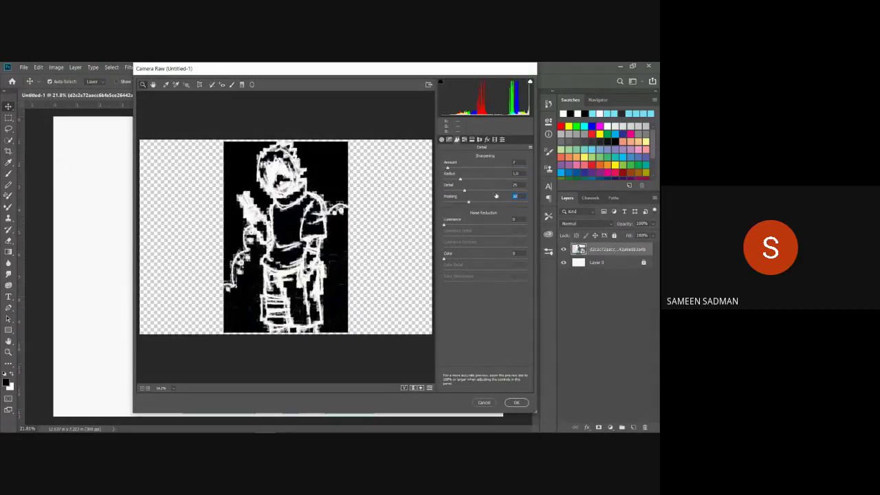
pyautogui.click(484, 162)
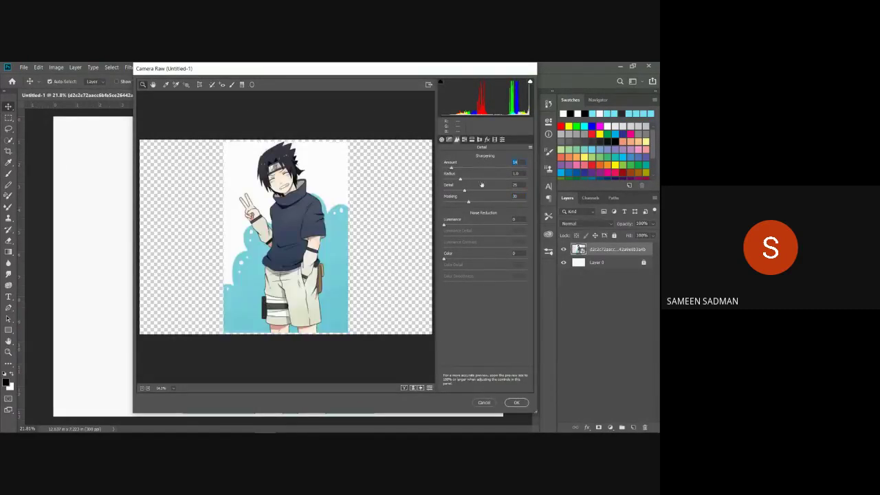
pyautogui.click(482, 199)
pyautogui.moveTo(482, 198); pyautogui.dragTo(507, 197)
pyautogui.click(517, 402)
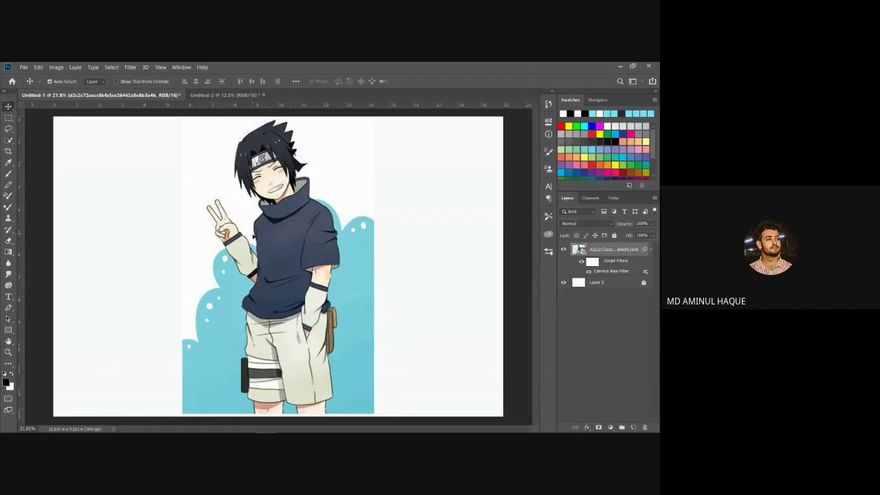
# - Paste a rectangular selection of the character's upper body onto the Untitled-2 canvas
pyautogui.click(9, 119)
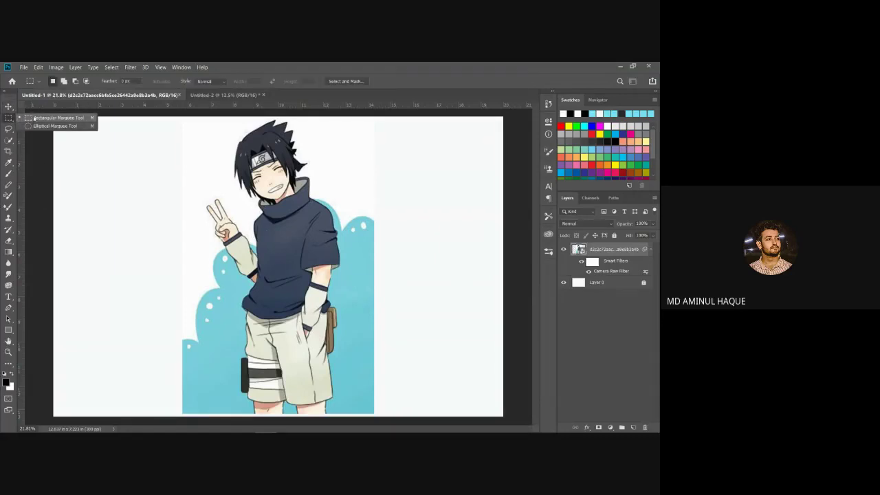
pyautogui.moveTo(175, 166); pyautogui.dragTo(401, 317)
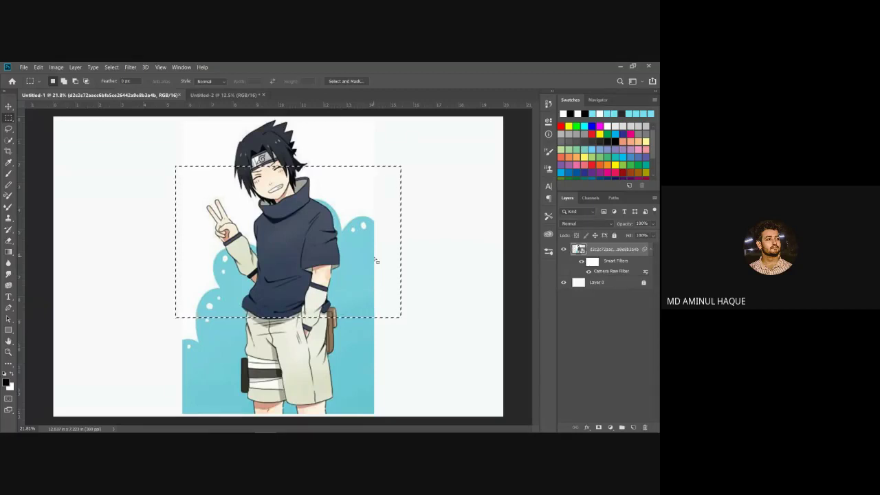
pyautogui.click(247, 96)
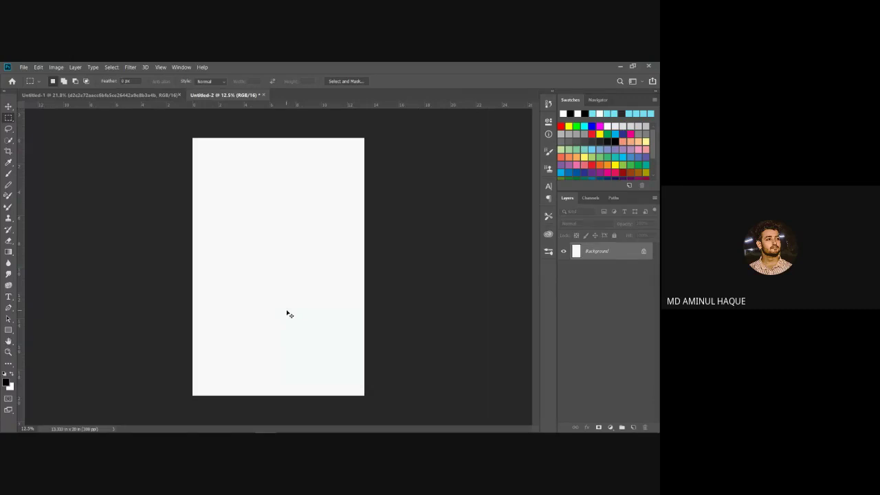
pyautogui.hotkey('ctrl', 'v')
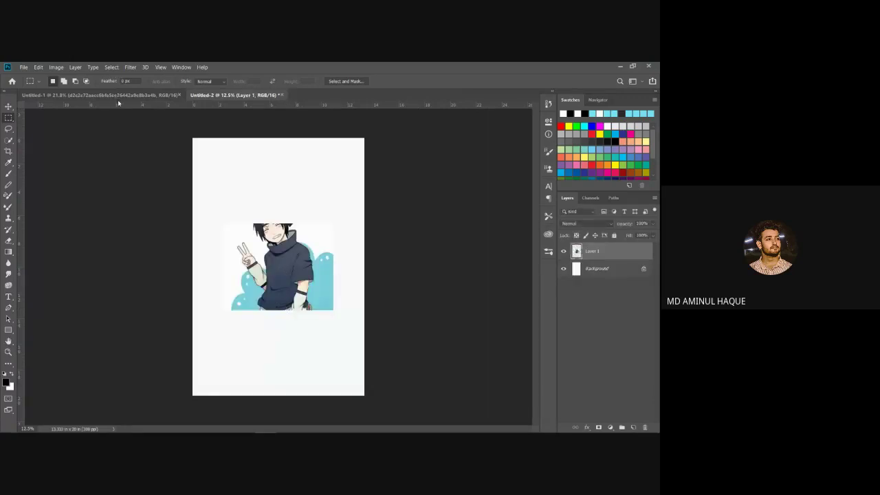
pyautogui.click(120, 97)
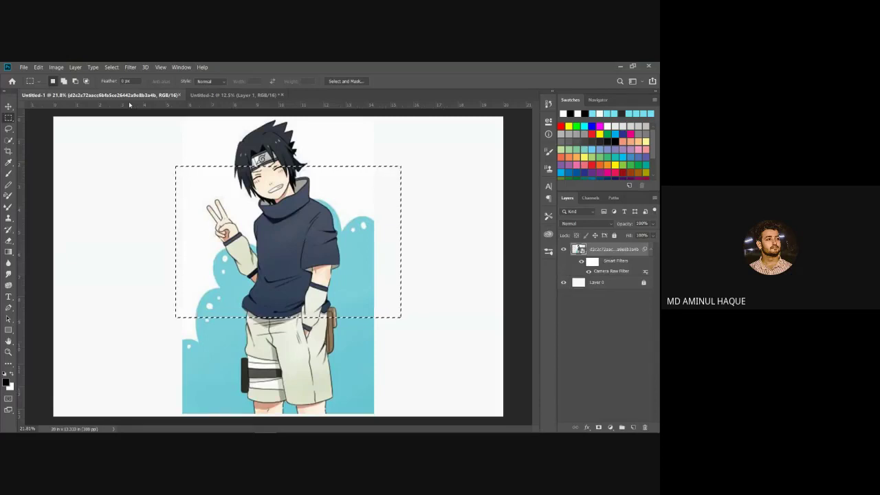
# - Draw an elliptical selection around the character's torso in Untitled-1
pyautogui.click(255, 97)
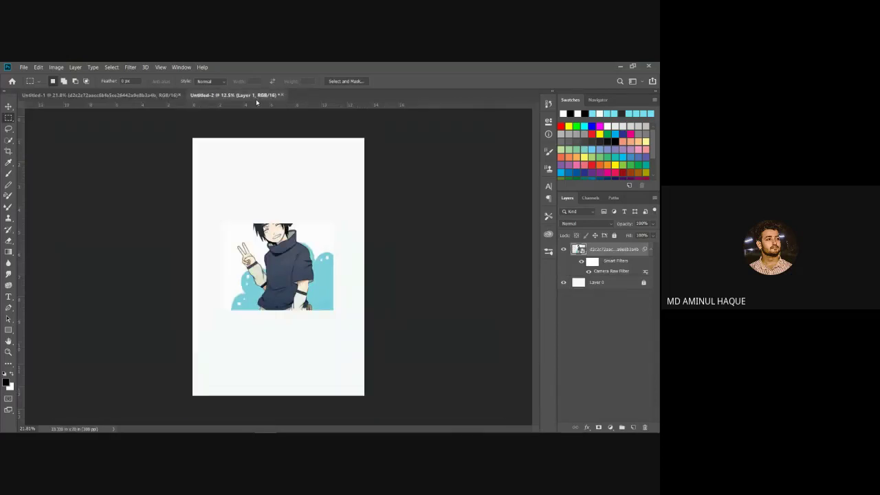
pyautogui.click(117, 95)
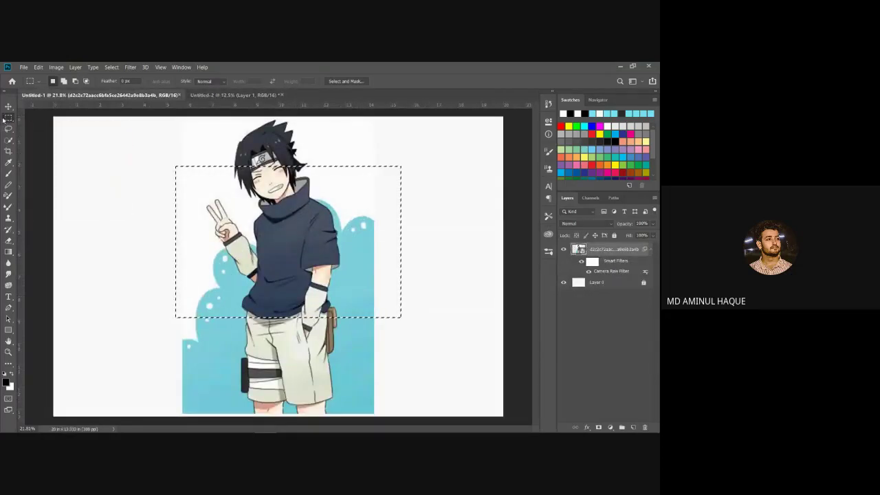
pyautogui.rightClick(7, 118)
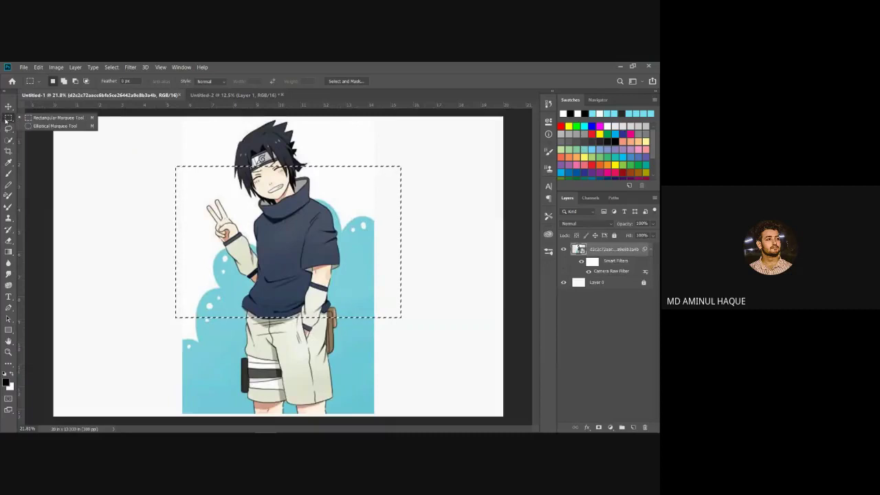
pyautogui.click(49, 126)
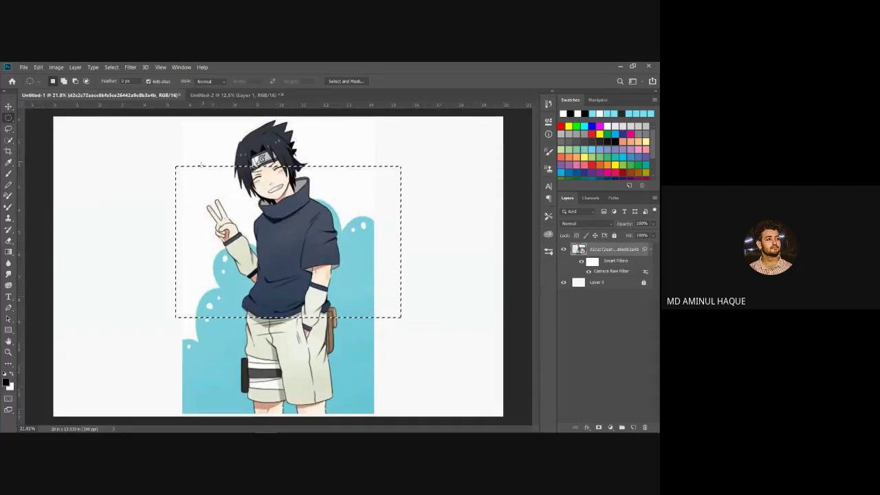
pyautogui.moveTo(201, 165); pyautogui.dragTo(317, 293)
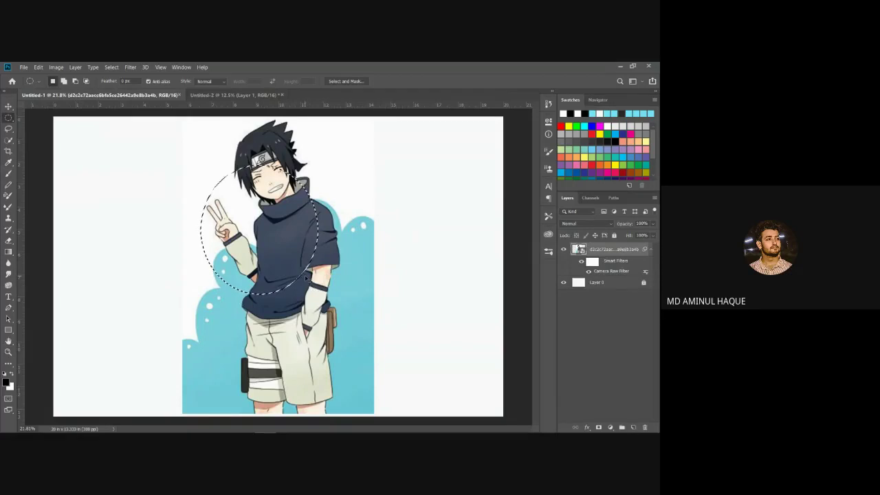
# - Clear the oval selection, then undo the briefly pasted copy layer
pyautogui.click(177, 249)
pyautogui.hotkey('ctrl', 'v')
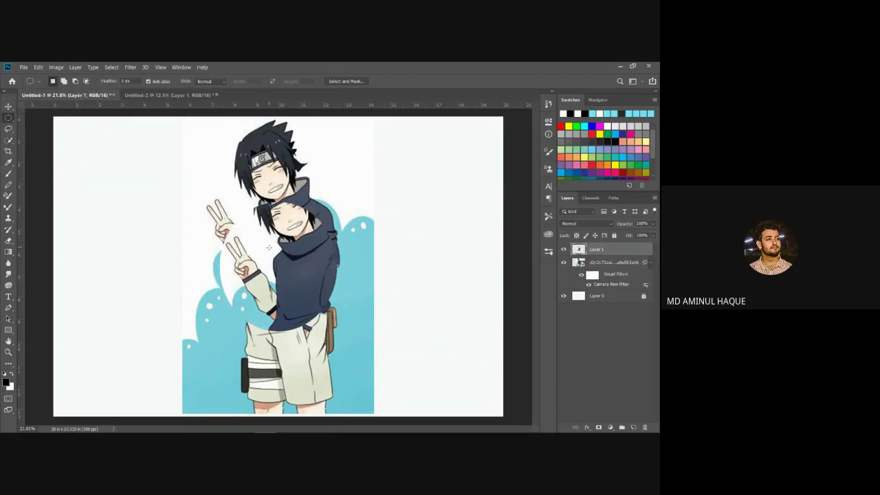
pyautogui.hotkey('ctrl', 'z')
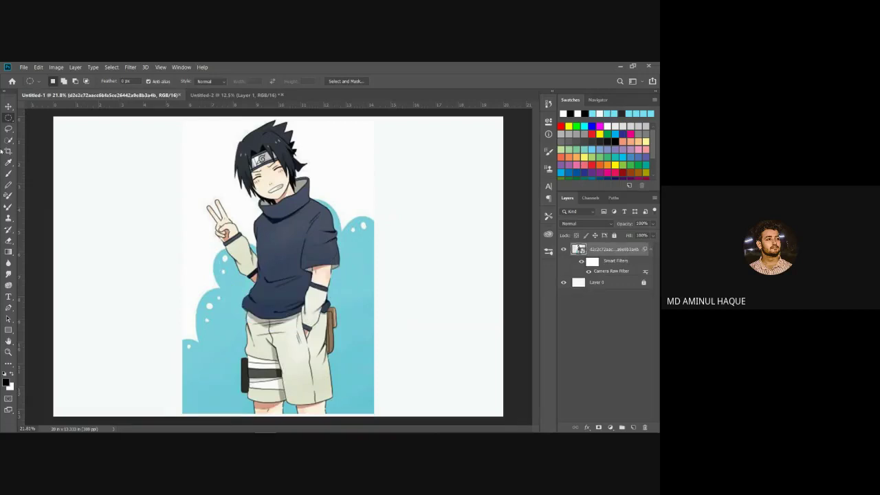
# - Try a Polygonal Lasso path from the shirt collar, then cancel it
pyautogui.click(9, 129)
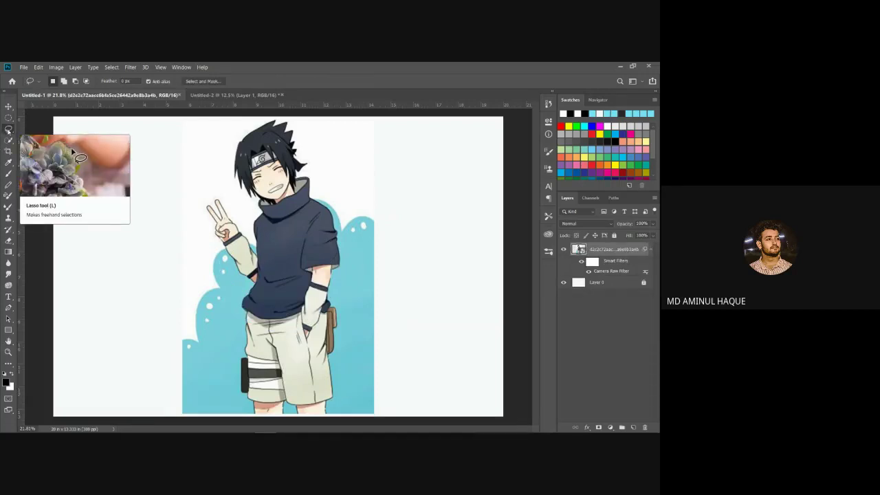
pyautogui.rightClick(8, 129)
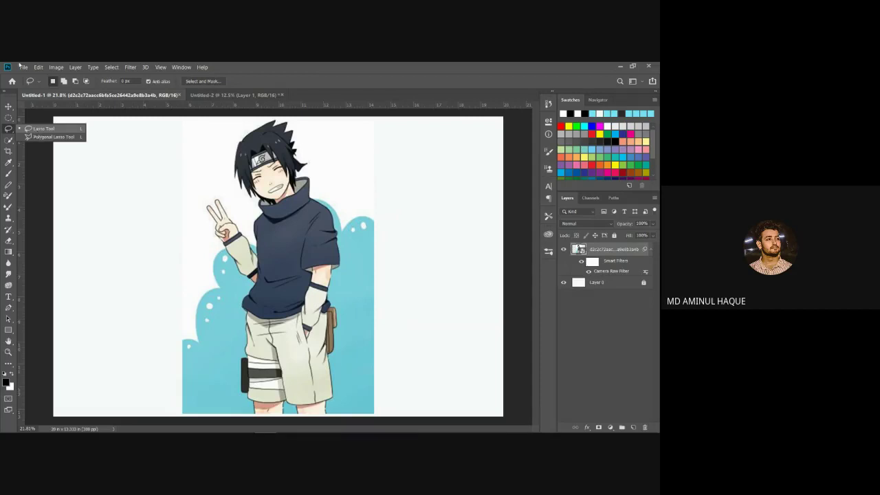
pyautogui.click(53, 137)
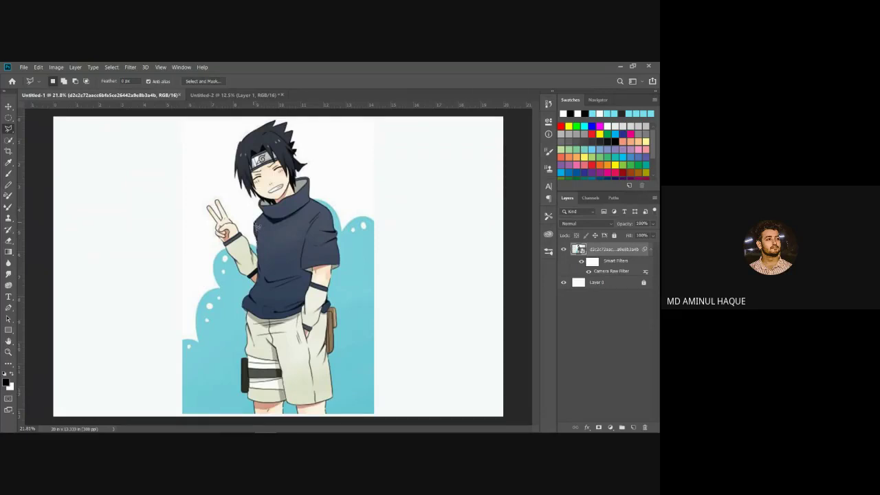
pyautogui.click(278, 205)
pyautogui.click(24, 119)
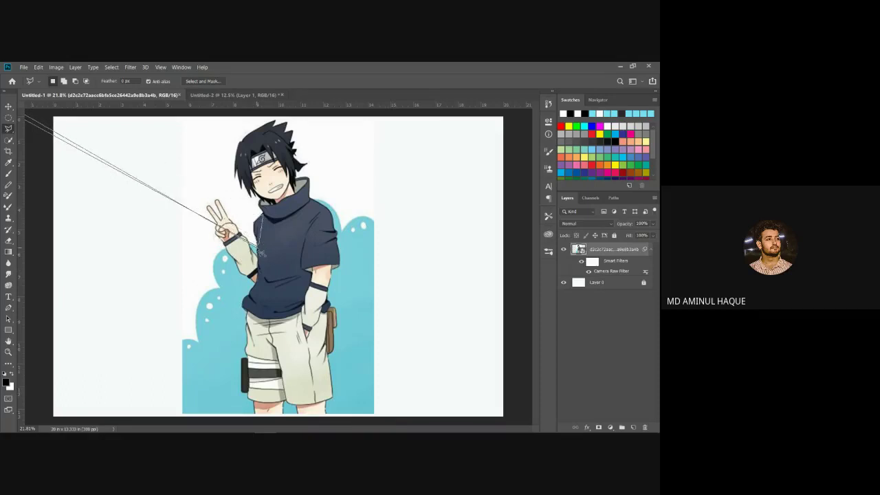
pyautogui.press('Escape')
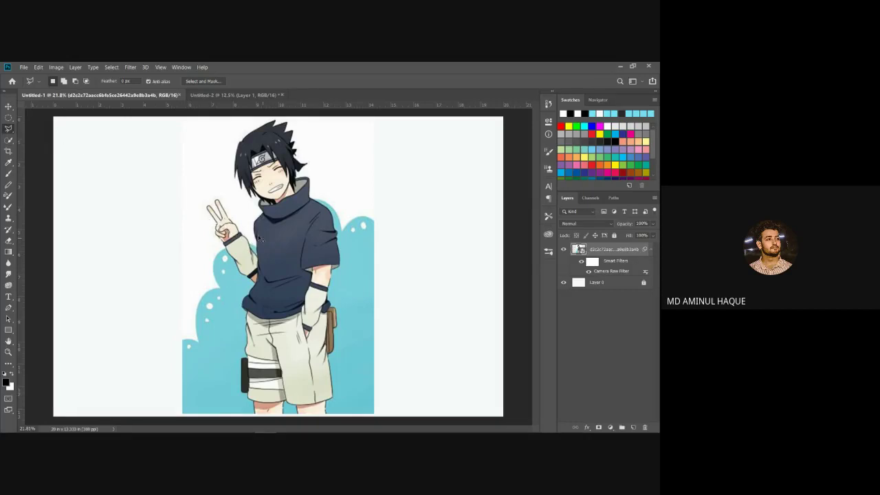
# - Switch back to the Lasso Tool and trace a thin selection along the earphone cord
pyautogui.rightClick(8, 128)
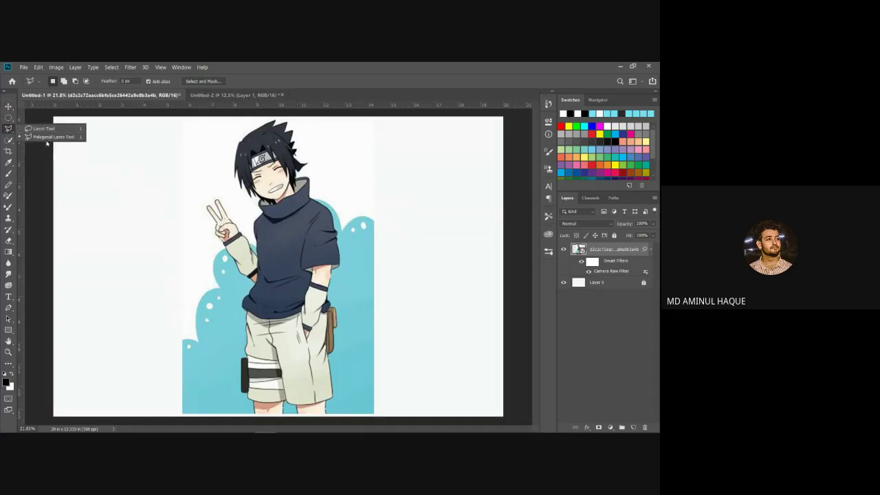
pyautogui.click(47, 130)
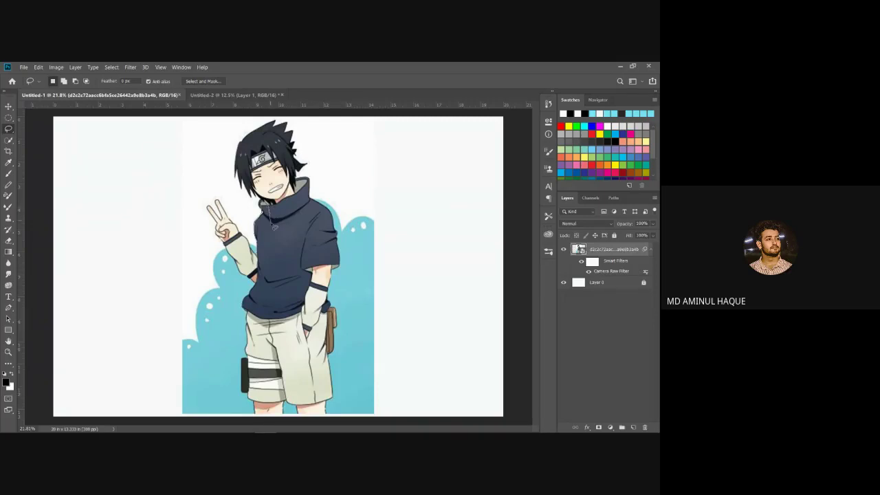
pyautogui.moveTo(274, 227); pyautogui.dragTo(268, 252)
pyautogui.moveTo(265, 254); pyautogui.dragTo(263, 258)
pyautogui.moveTo(262, 259); pyautogui.dragTo(263, 204)
# - Drop the cord selection and set Quick Selection to Add mode at size 175
pyautogui.click(267, 210)
pyautogui.click(10, 140)
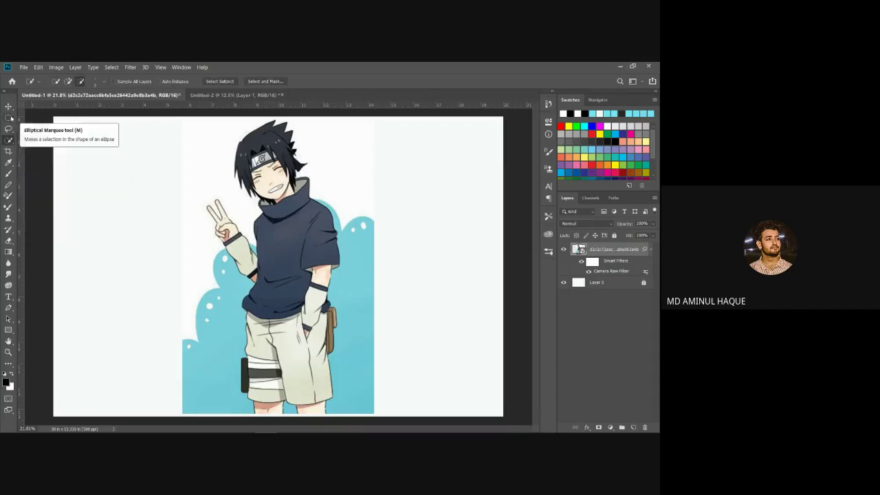
pyautogui.click(68, 81)
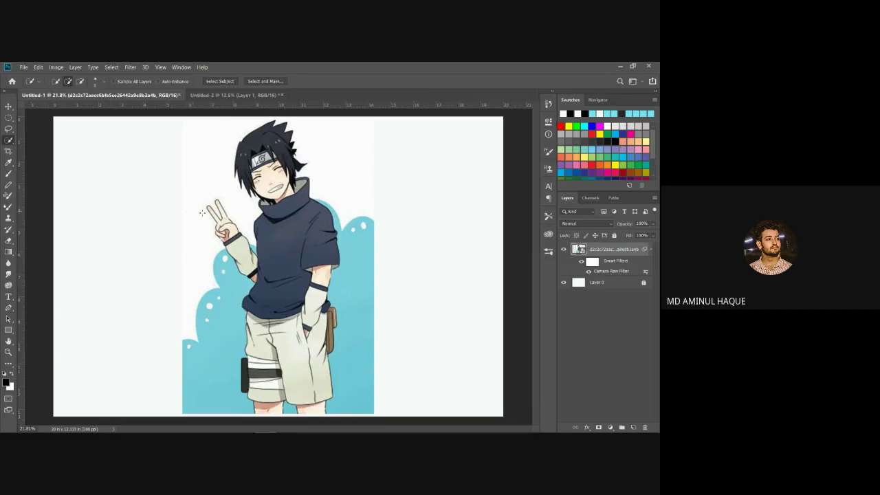
pyautogui.press(']')
pyautogui.press(']')
pyautogui.press(']')
# - Paint the selection over the shirt, raised arm and hand, shorts and legs
pyautogui.moveTo(272, 204); pyautogui.dragTo(270, 227)
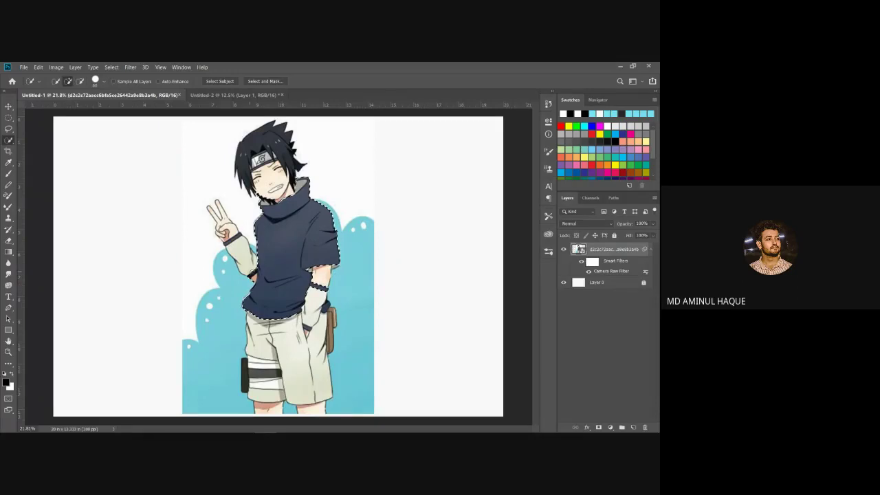
pyautogui.moveTo(282, 296); pyautogui.dragTo(229, 237)
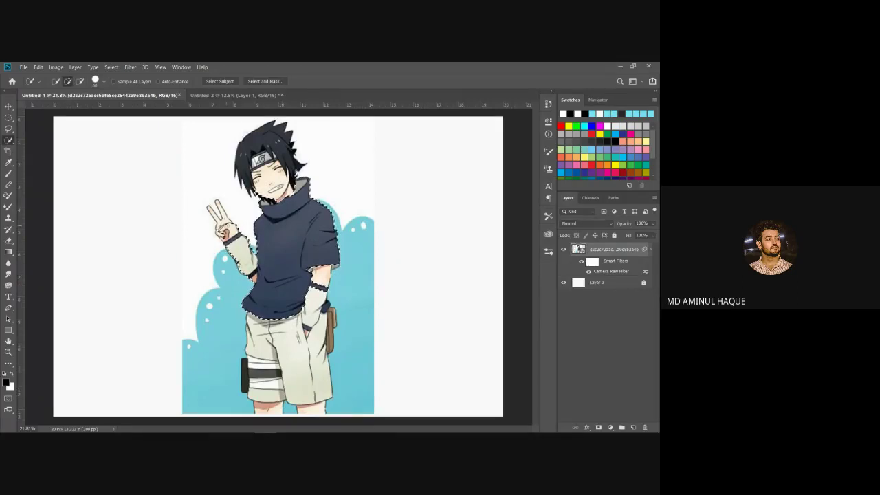
pyautogui.moveTo(227, 233); pyautogui.dragTo(216, 219)
pyautogui.moveTo(261, 200); pyautogui.dragTo(209, 210)
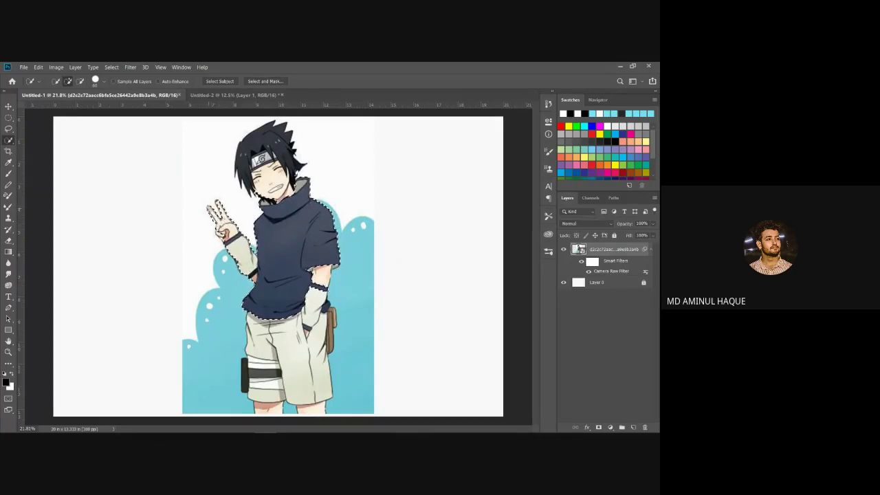
pyautogui.moveTo(272, 295); pyautogui.dragTo(310, 409)
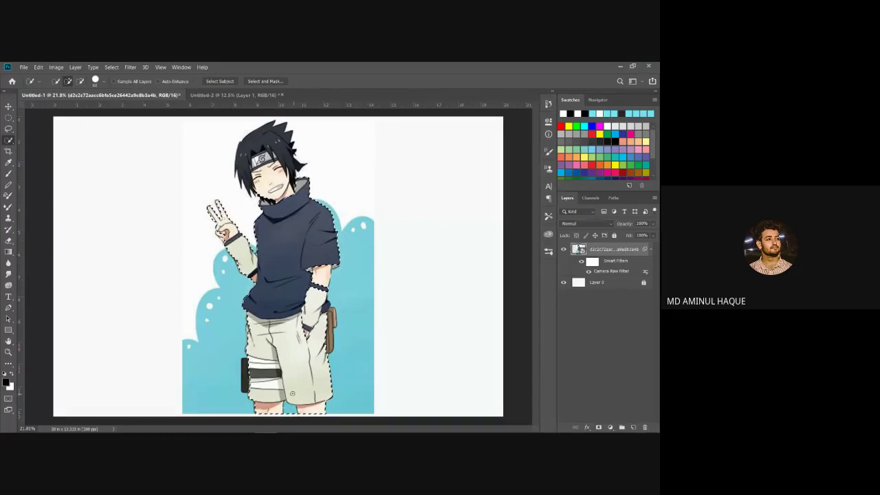
pyautogui.moveTo(286, 354); pyautogui.dragTo(294, 404)
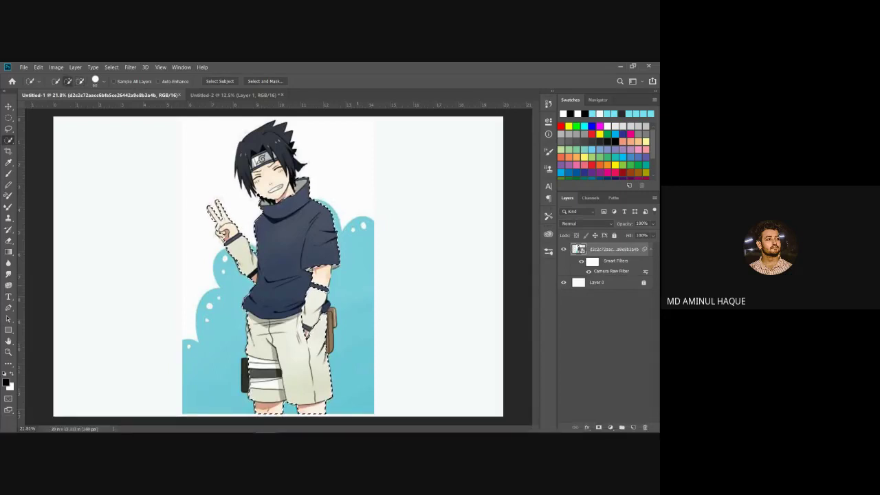
pyautogui.click(81, 81)
pyautogui.click(9, 107)
pyautogui.click(291, 250)
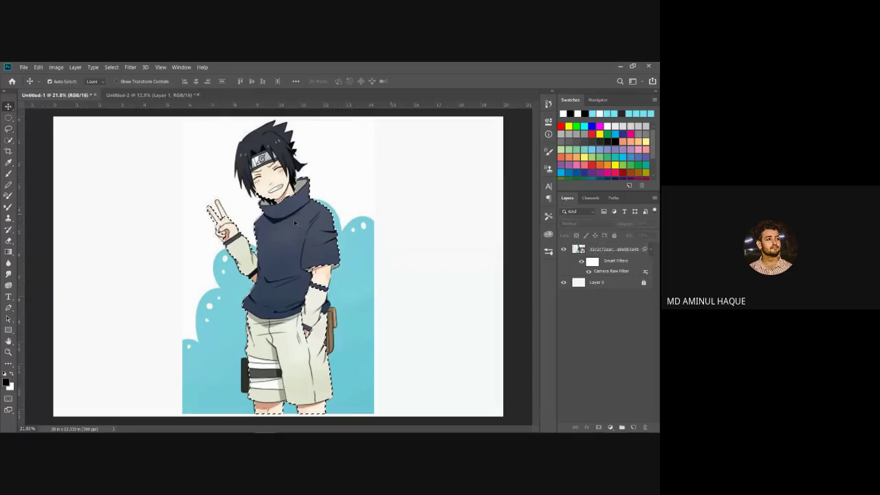
# - Clear the body selection, select the smart object layer, and fit the canvas to the window
pyautogui.hotkey('ctrl', 'd')
pyautogui.click(296, 240)
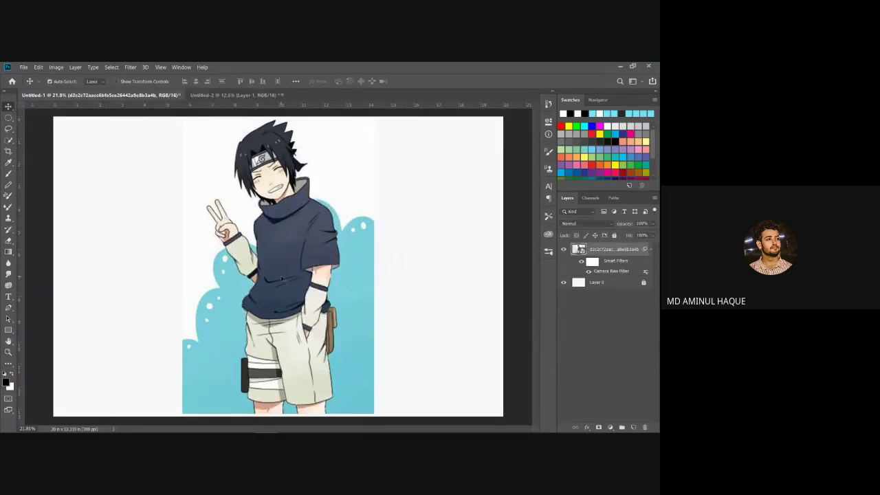
pyautogui.click(9, 128)
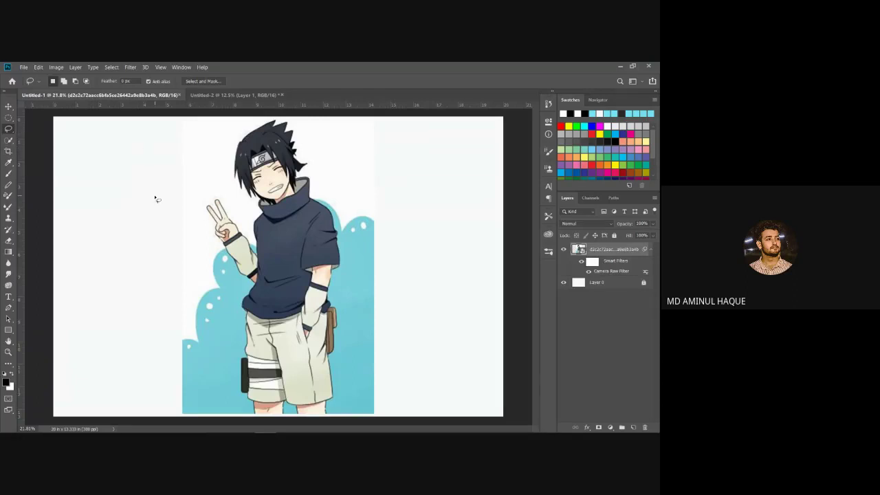
pyautogui.scroll(2, 155, 198)
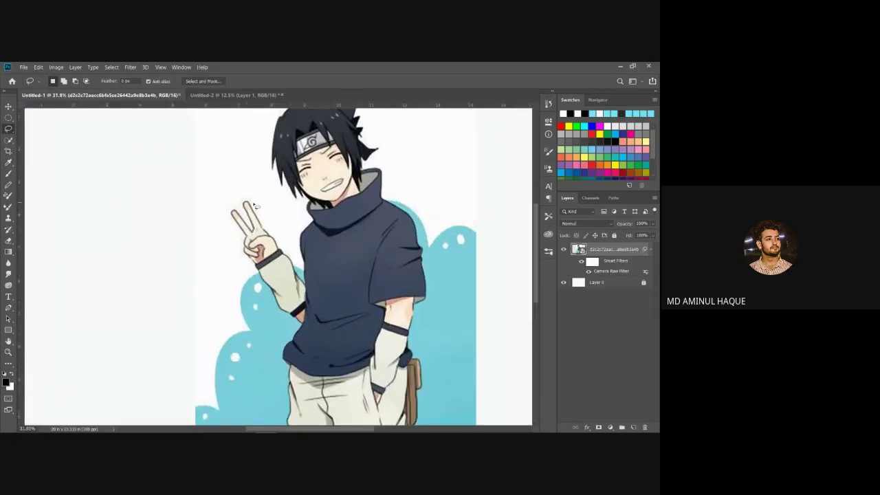
pyautogui.click(10, 139)
pyautogui.scroll(-3, 253, 218)
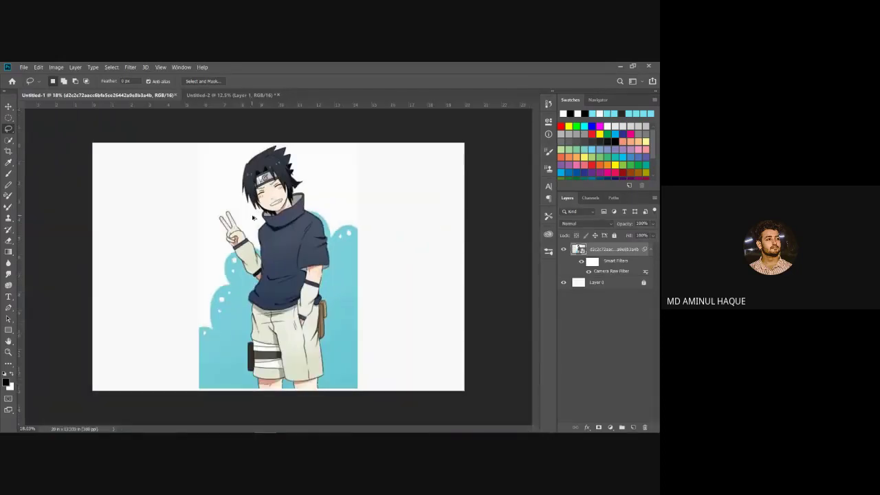
pyautogui.hotkey('ctrl', '0')
pyautogui.press('v')
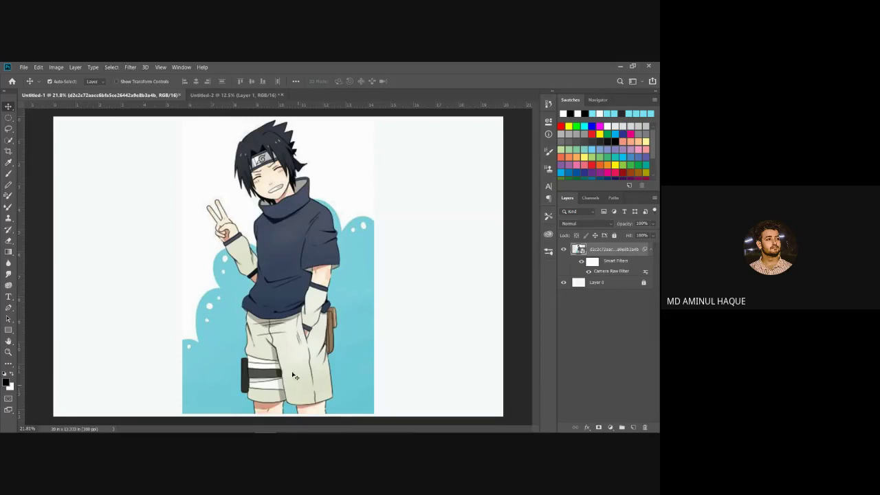
# - Run Select > Subject to select the whole character from hair to feet
pyautogui.click(111, 68)
pyautogui.click(112, 67)
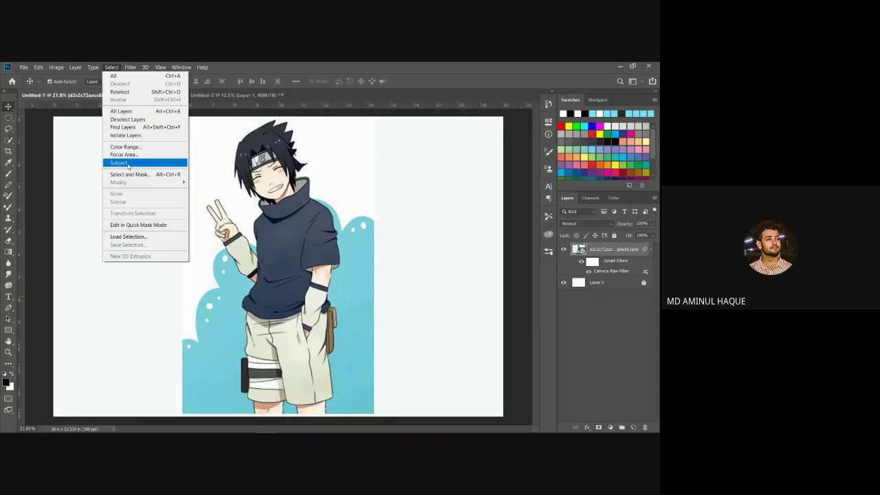
pyautogui.click(128, 164)
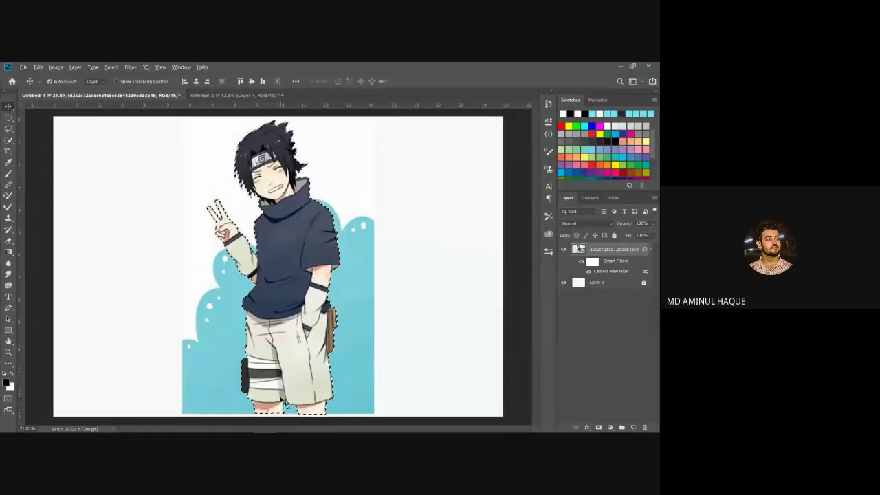
# - Trace around the gap between the character's legs with the Lasso tool
pyautogui.scroll(2, 282, 407)
pyautogui.scroll(2, 282, 399)
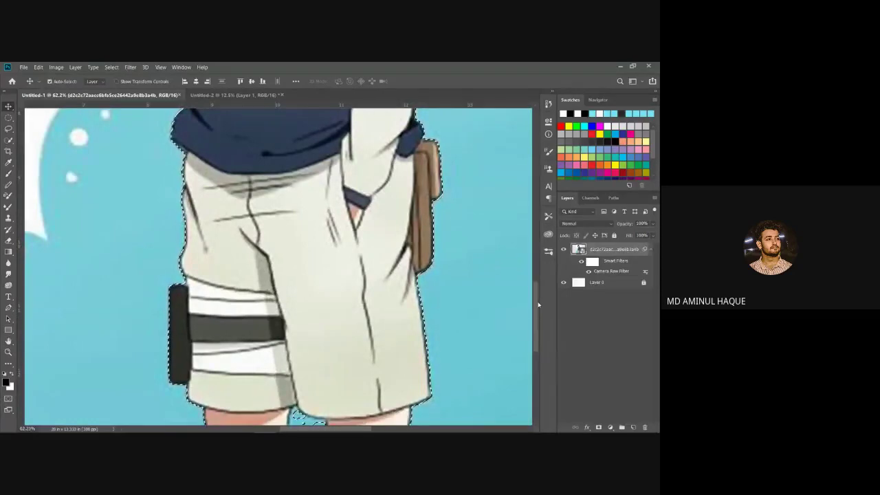
pyautogui.scroll(-3, 540, 315)
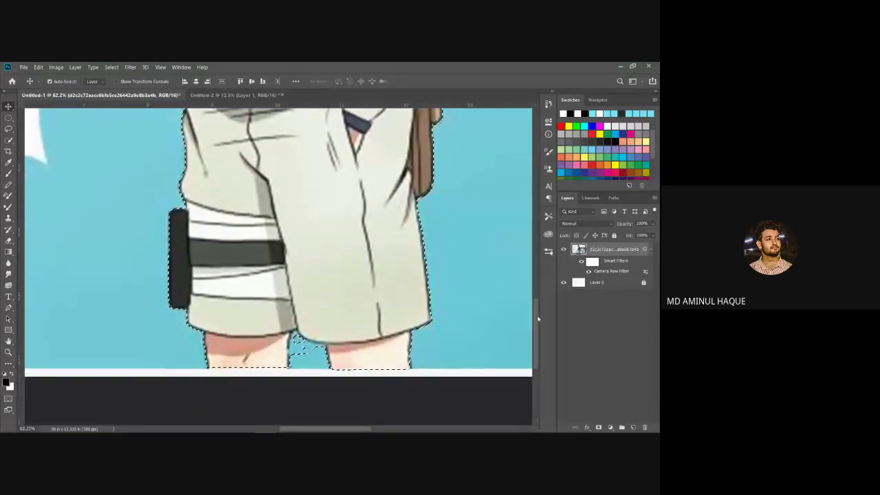
pyautogui.rightClick(537, 315)
pyautogui.click(9, 129)
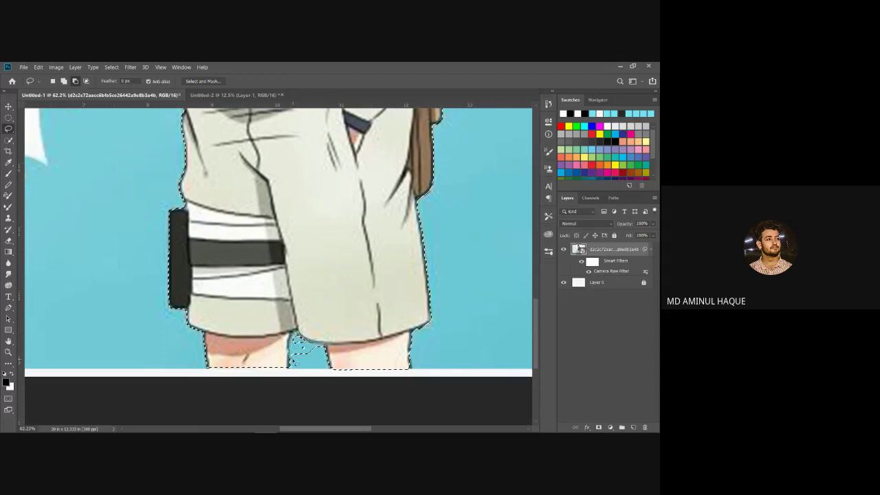
pyautogui.moveTo(297, 363); pyautogui.dragTo(321, 362)
pyautogui.moveTo(323, 349); pyautogui.dragTo(322, 341)
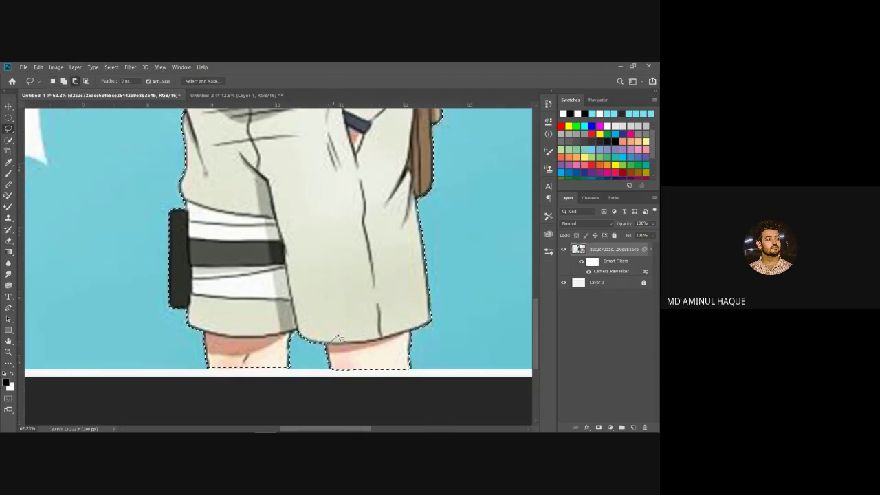
# - Draw a small loop at the shorts hem, then undo that stray loop
pyautogui.moveTo(337, 337); pyautogui.dragTo(338, 314)
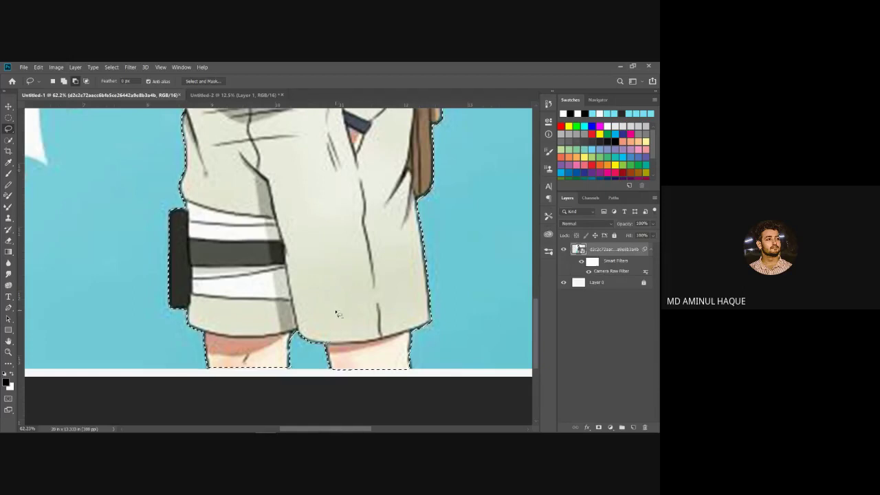
pyautogui.moveTo(338, 314); pyautogui.dragTo(332, 340)
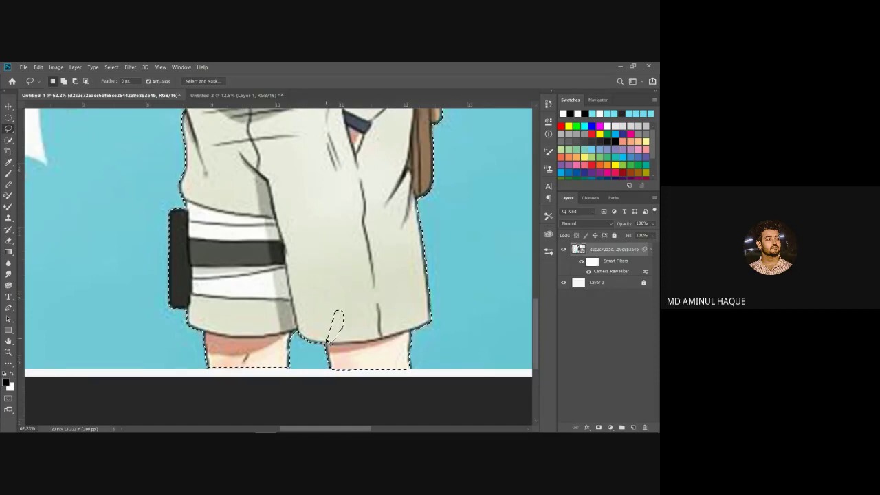
pyautogui.hotkey('ctrl', 'z')
pyautogui.scroll(-2, 308, 331)
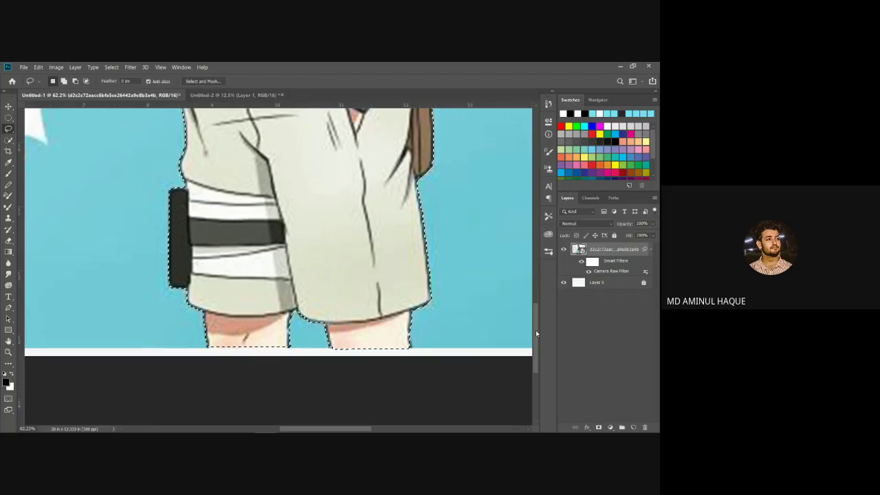
pyautogui.moveTo(536, 334)
pyautogui.mouseDown()
pyautogui.moveTo(536, 273)
pyautogui.moveTo(525, 262)
pyautogui.moveTo(543, 215)
pyautogui.mouseUp()
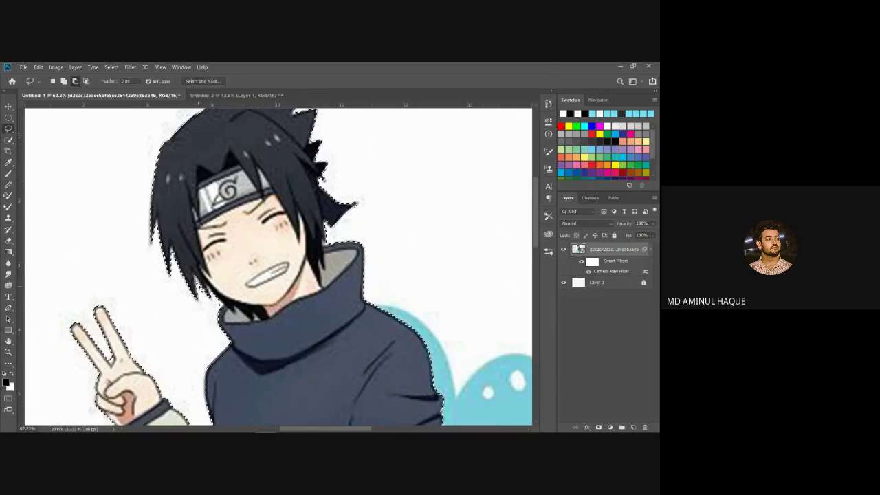
pyautogui.scroll(-1, 173, 306)
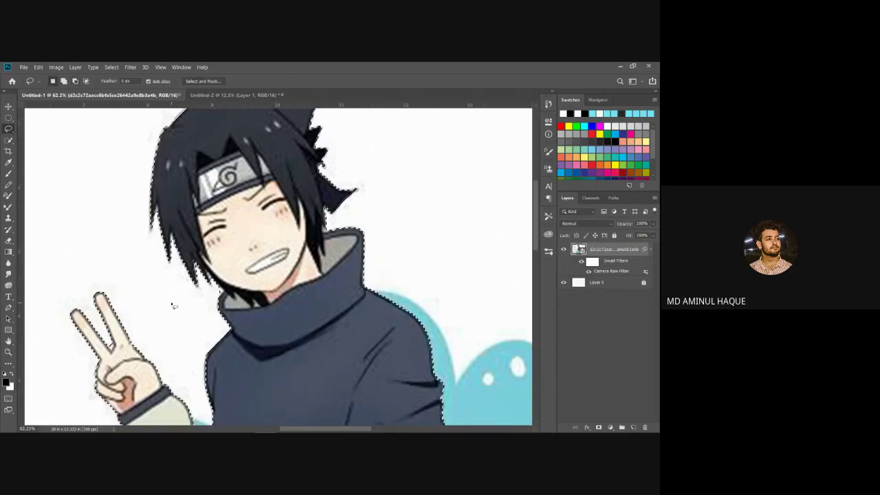
pyautogui.scroll(-1, 173, 306)
pyautogui.scroll(-1, 174, 306)
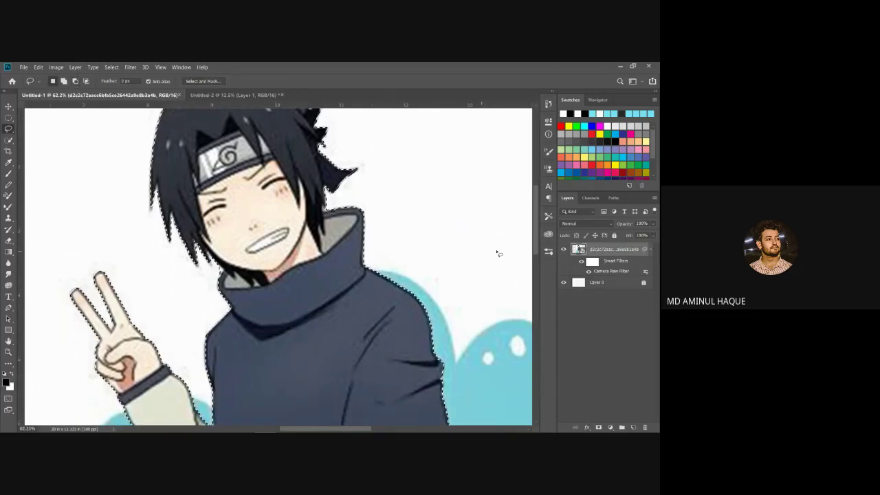
pyautogui.moveTo(537, 244); pyautogui.dragTo(537, 295)
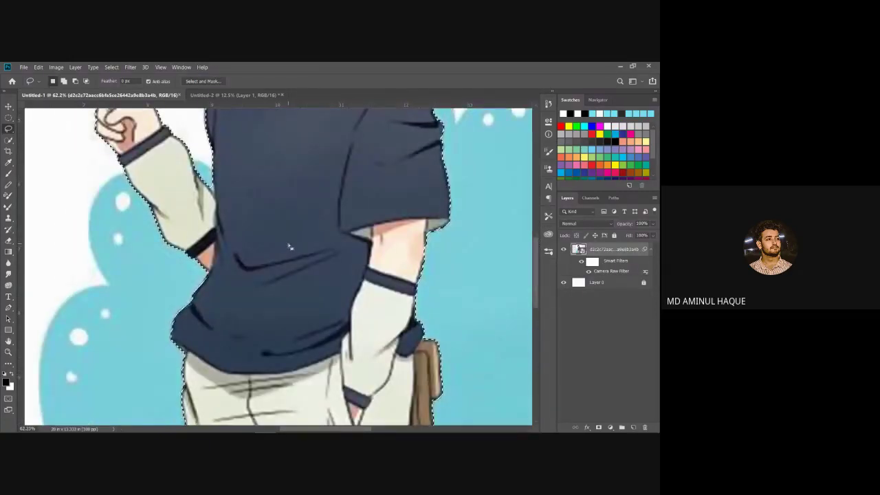
pyautogui.scroll(-2, 292, 251)
pyautogui.scroll(-2, 292, 251)
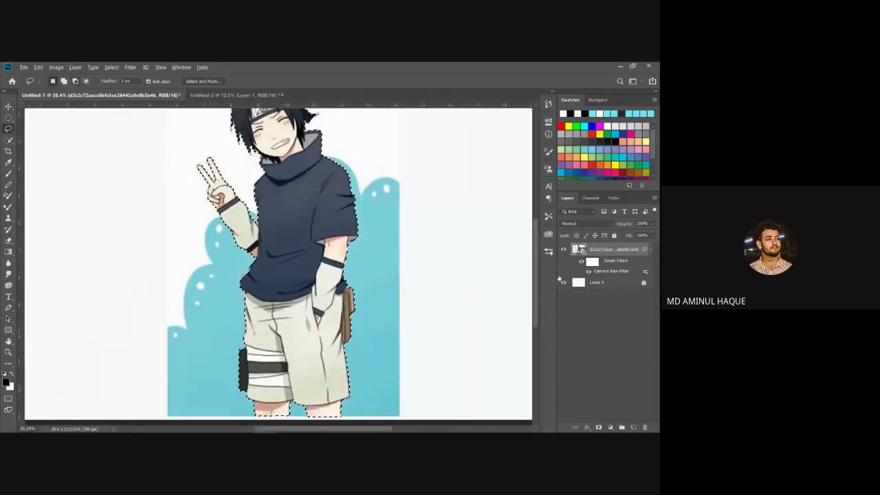
pyautogui.moveTo(537, 272); pyautogui.dragTo(538, 260)
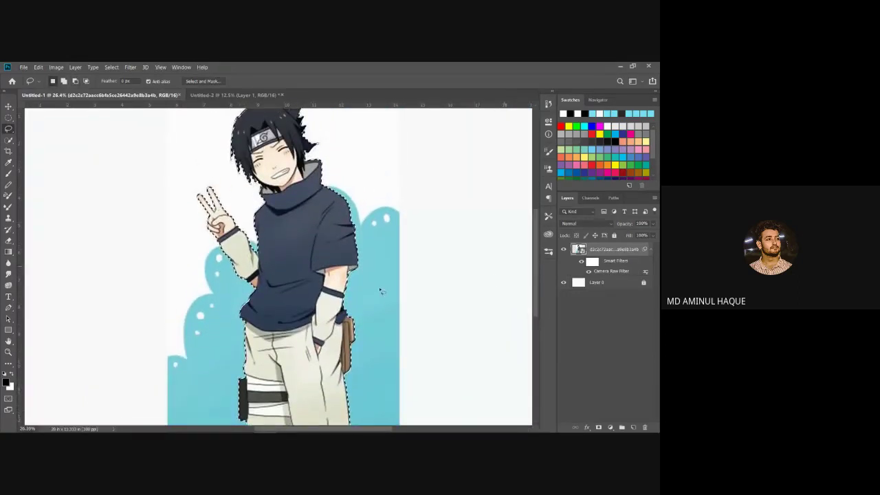
pyautogui.scroll(1, 350, 283)
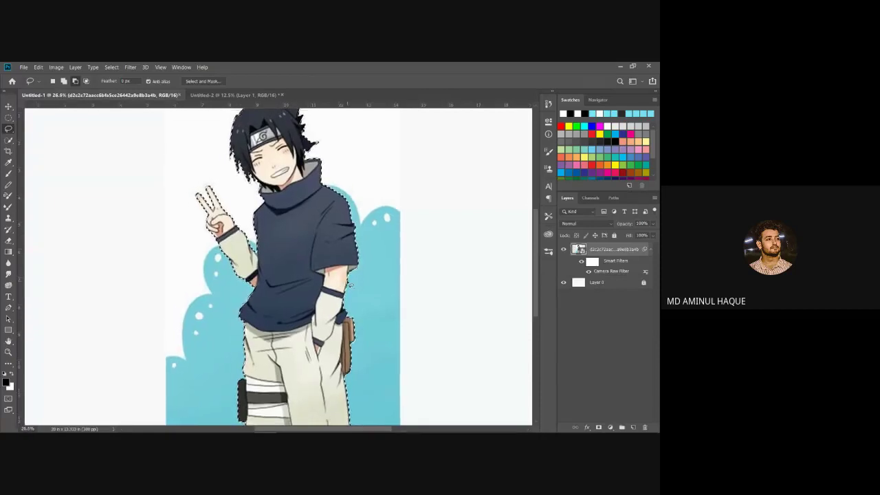
pyautogui.scroll(2, 349, 283)
pyautogui.scroll(2, 349, 283)
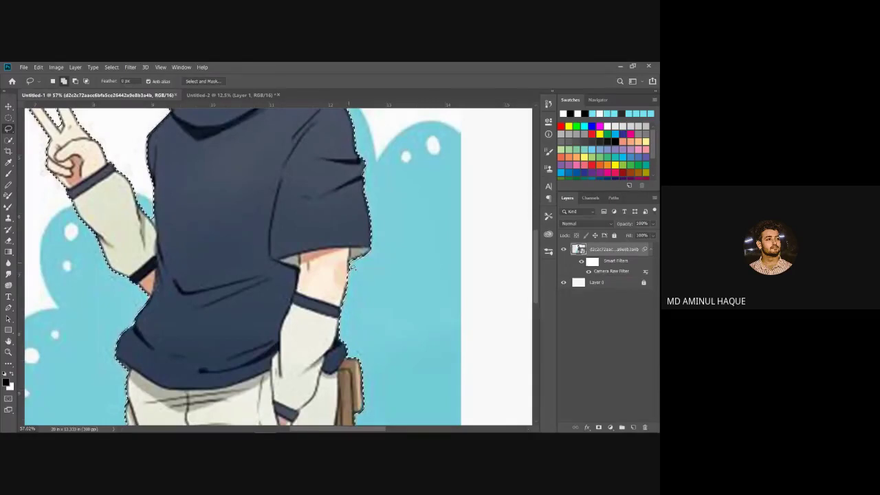
pyautogui.moveTo(351, 266)
pyautogui.mouseDown()
pyautogui.moveTo(350, 315)
pyautogui.moveTo(352, 262)
pyautogui.mouseUp()
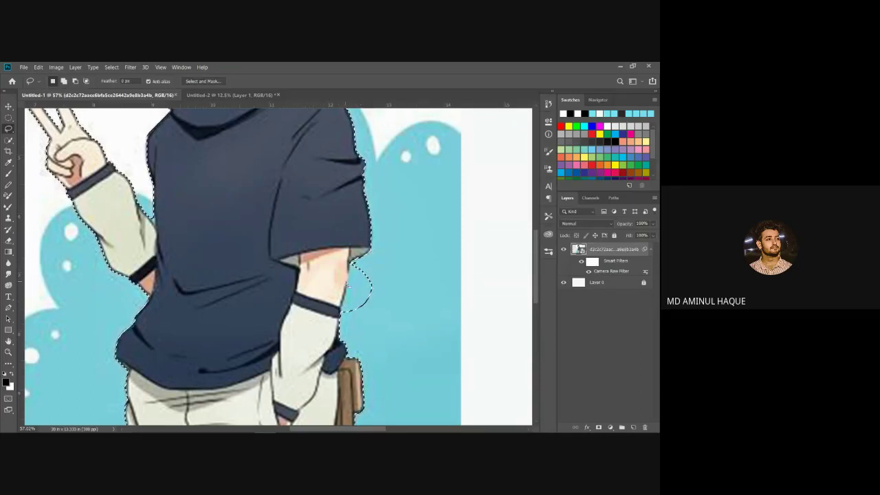
pyautogui.hotkey('ctrl', 'z')
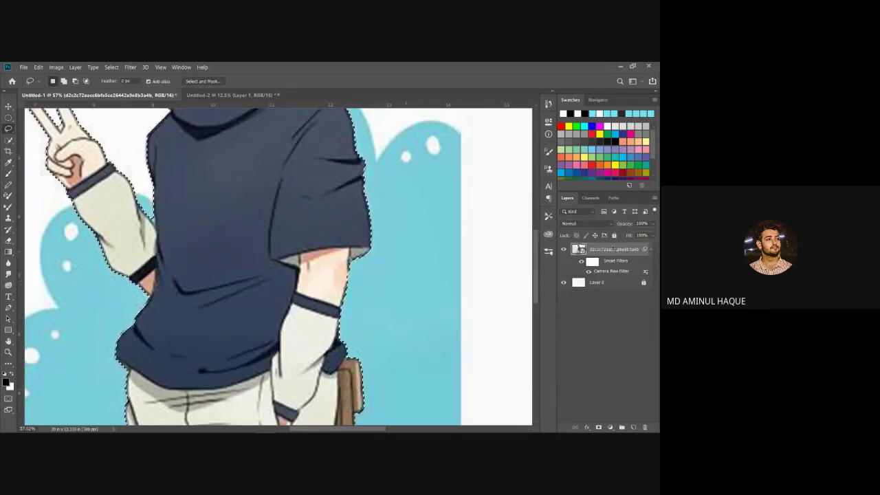
pyautogui.moveTo(535, 258)
pyautogui.mouseDown()
pyautogui.moveTo(540, 222)
pyautogui.moveTo(553, 262)
pyautogui.moveTo(540, 305)
pyautogui.moveTo(548, 252)
pyautogui.mouseUp()
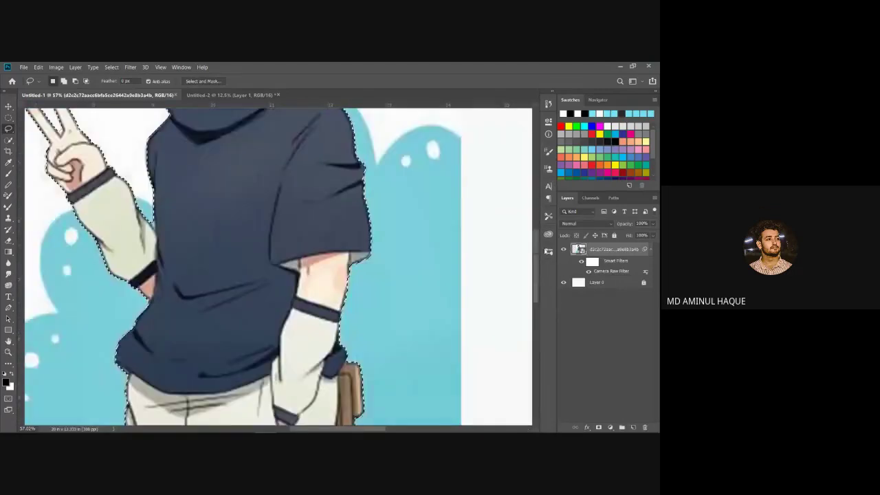
pyautogui.scroll(1, 478, 171)
pyautogui.scroll(-1, 478, 170)
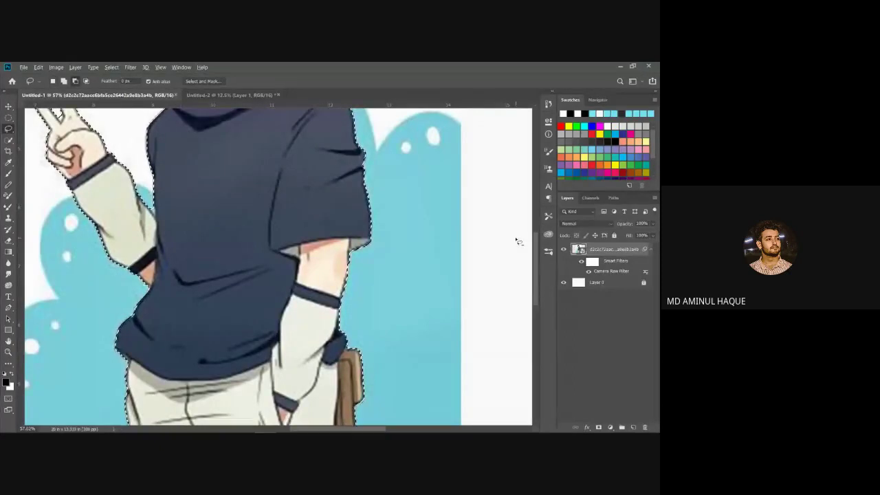
pyautogui.scroll(-1, 516, 240)
pyautogui.scroll(-1, 517, 240)
pyautogui.scroll(-1, 517, 241)
pyautogui.scroll(-1, 519, 242)
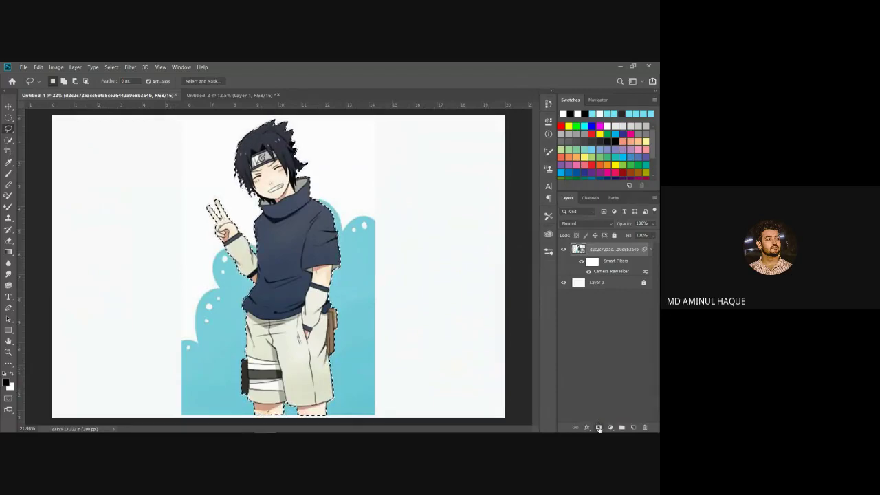
# - Add a layer mask from the character selection and choose the Brush tool
pyautogui.click(599, 427)
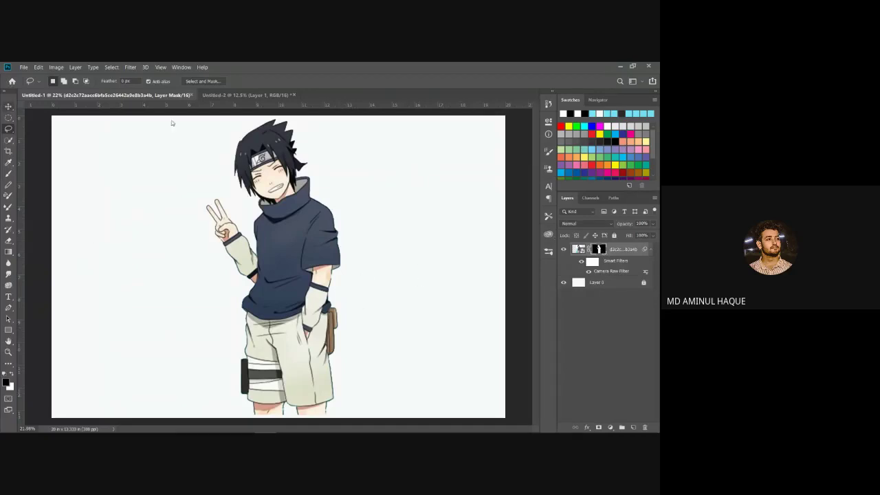
pyautogui.press('v')
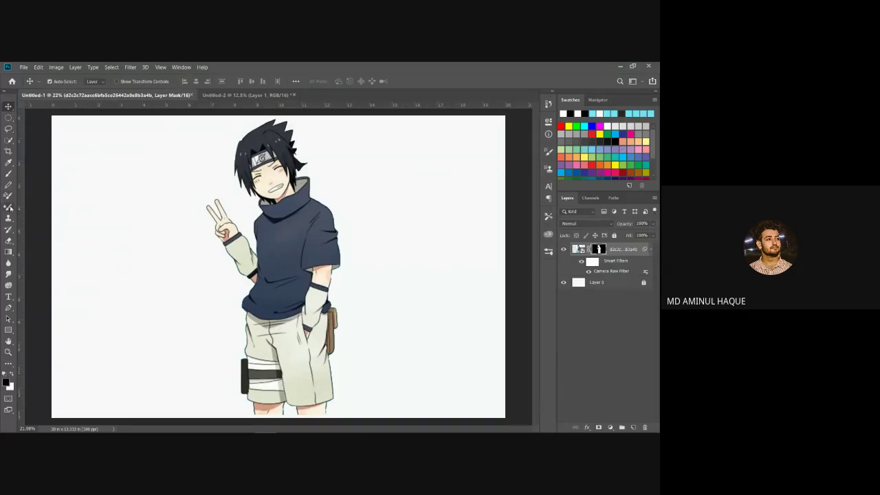
pyautogui.click(9, 173)
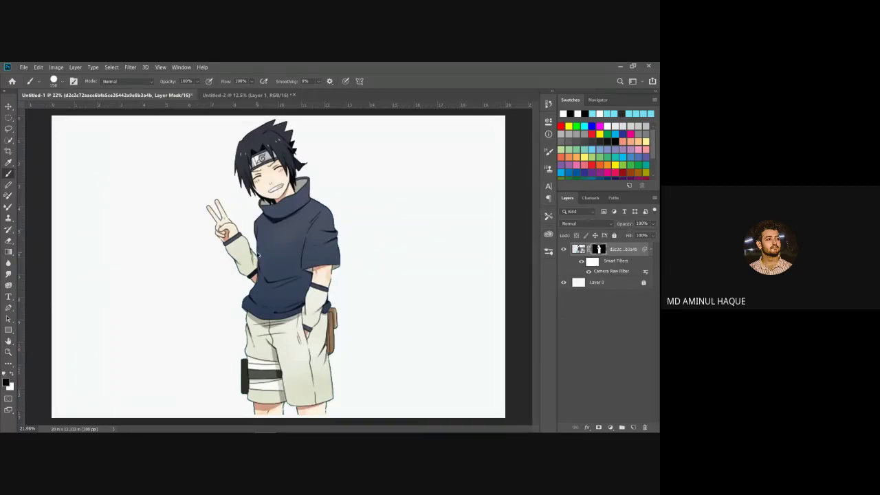
pyautogui.scroll(2, 258, 255)
pyautogui.scroll(2, 257, 255)
pyautogui.scroll(2, 258, 256)
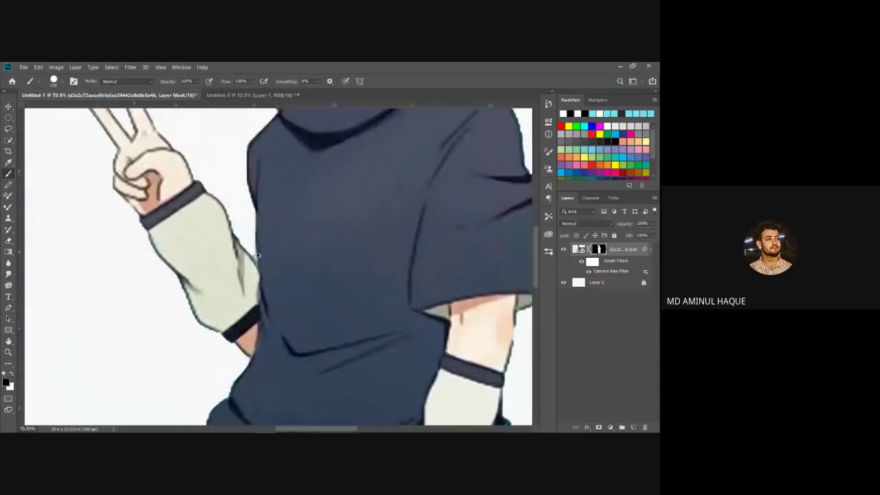
pyautogui.scroll(1, 258, 256)
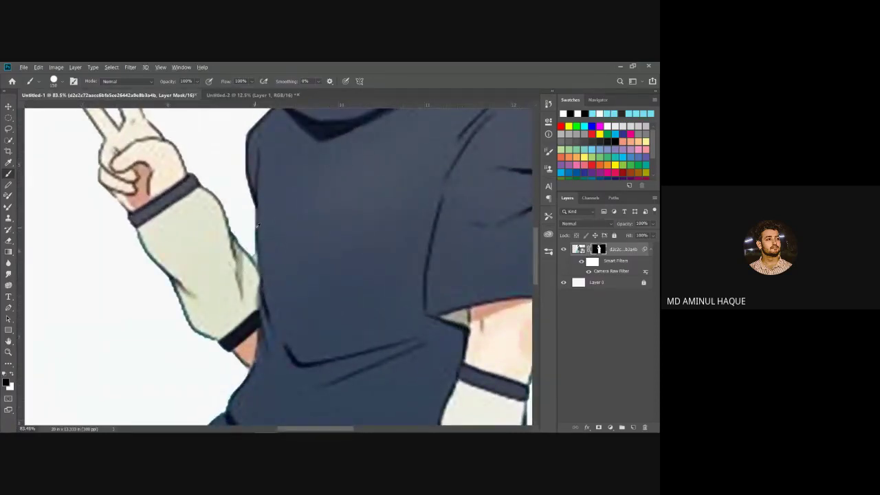
pyautogui.hotkey('alt', 'BackSpace')
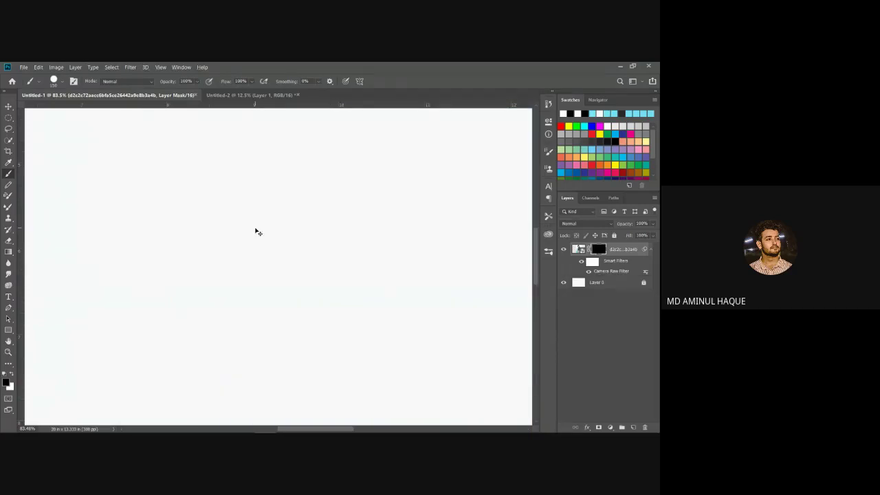
pyautogui.hotkey('ctrl', 'z')
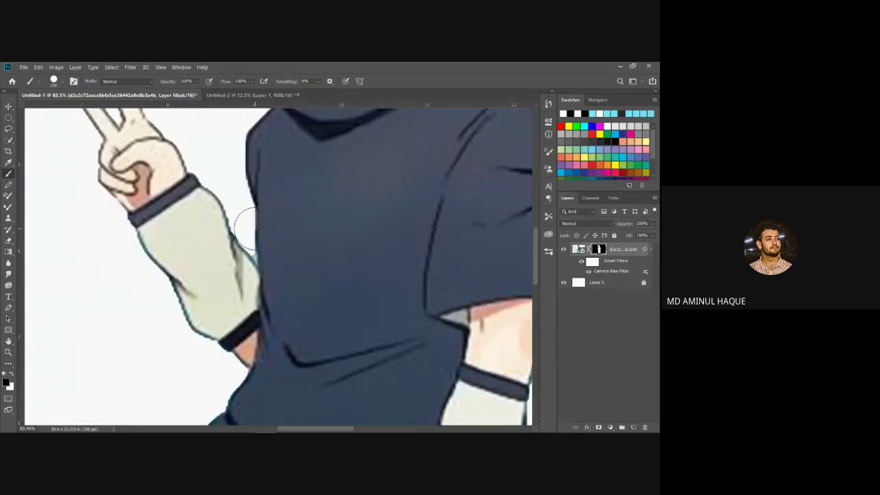
# - Set the brush size to 47 px and open the foreground colour picker
pyautogui.press('[')
pyautogui.press('[')
pyautogui.press('[')
pyautogui.press(']')
pyautogui.press(']')
pyautogui.press(']')
pyautogui.press('[')
pyautogui.press('[')
pyautogui.press('[')
pyautogui.press(']')
pyautogui.press(']')
pyautogui.press(']')
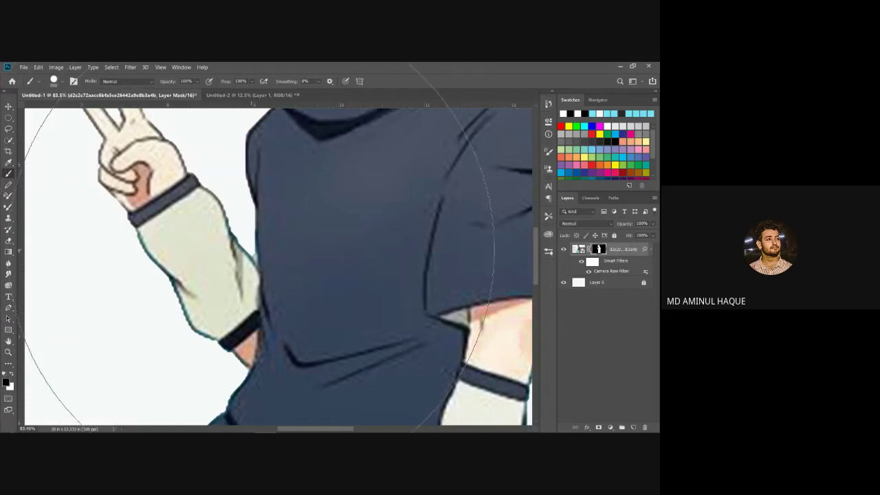
pyautogui.click(59, 83)
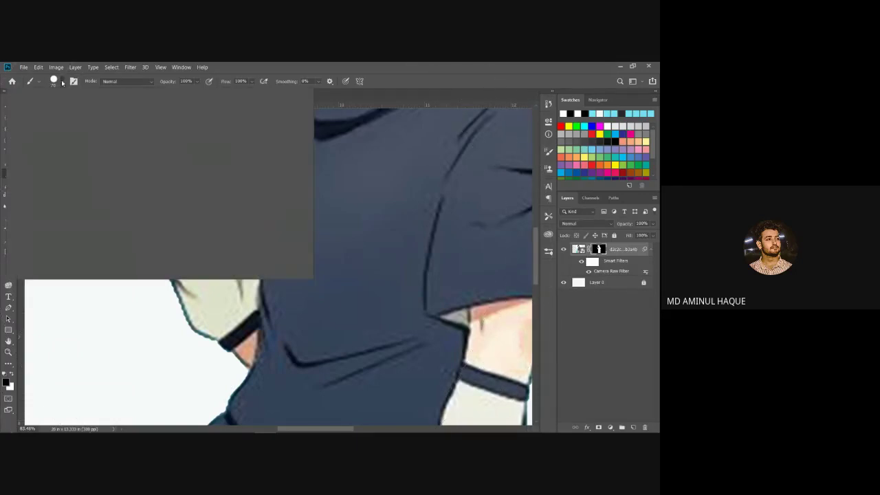
pyautogui.moveTo(62, 112); pyautogui.dragTo(60, 112)
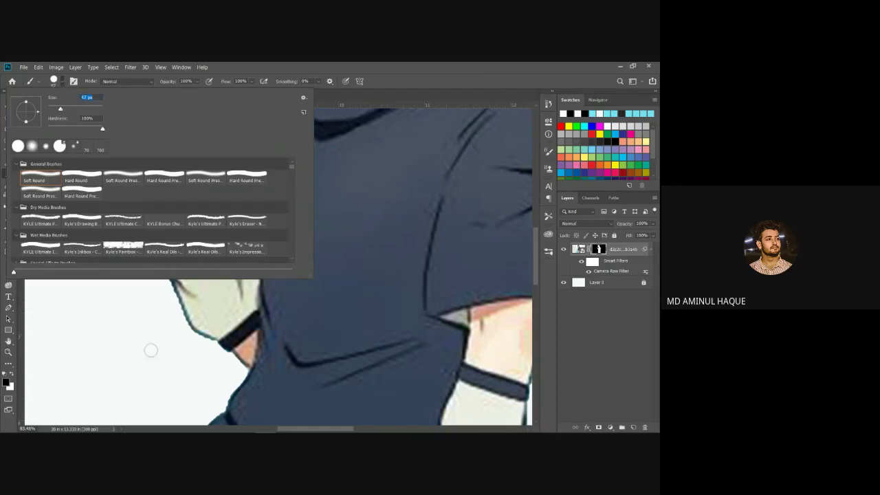
pyautogui.click(152, 350)
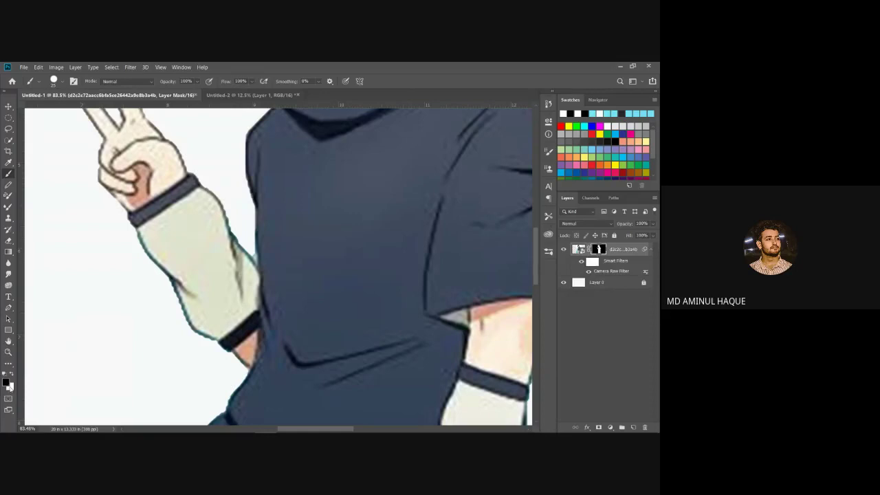
pyautogui.click(6, 380)
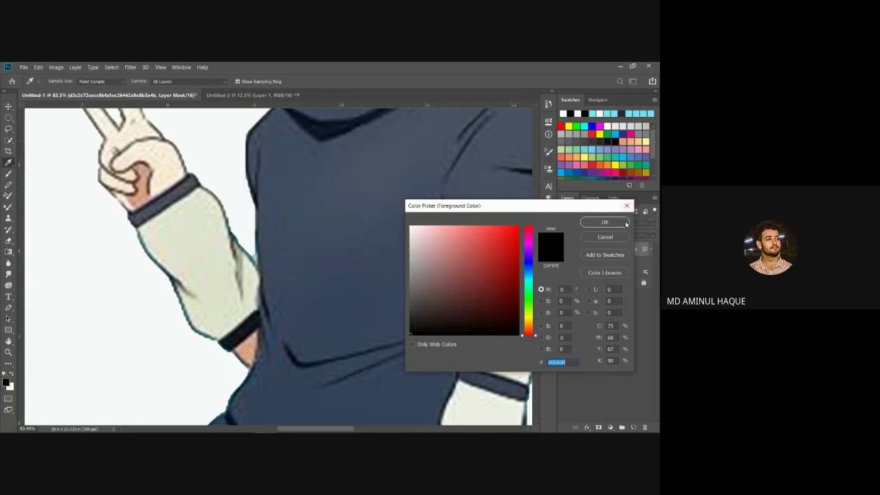
# - Keep black as foreground and soften the brush hardness to about 53%
pyautogui.click(606, 237)
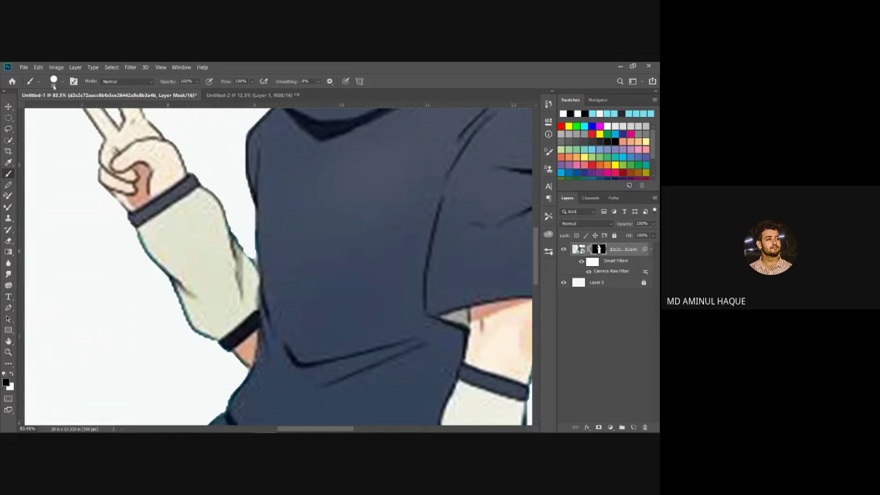
pyautogui.click(61, 83)
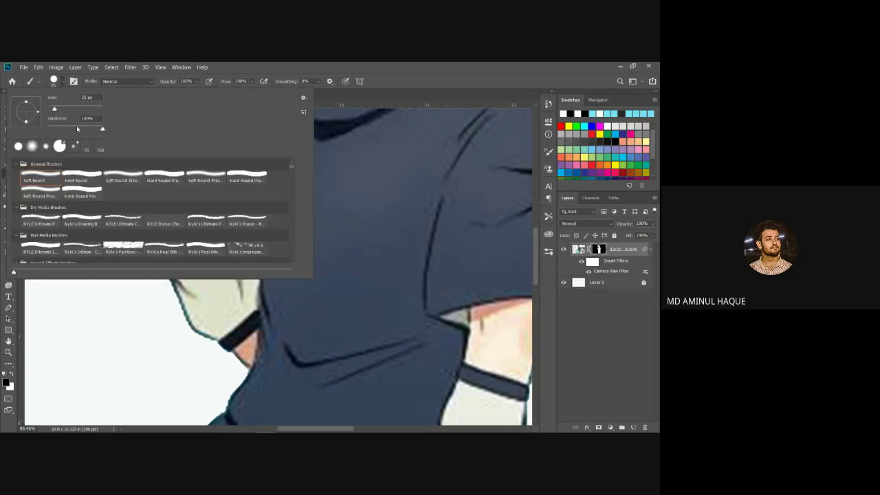
pyautogui.moveTo(76, 129); pyautogui.dragTo(69, 130)
pyautogui.click(159, 322)
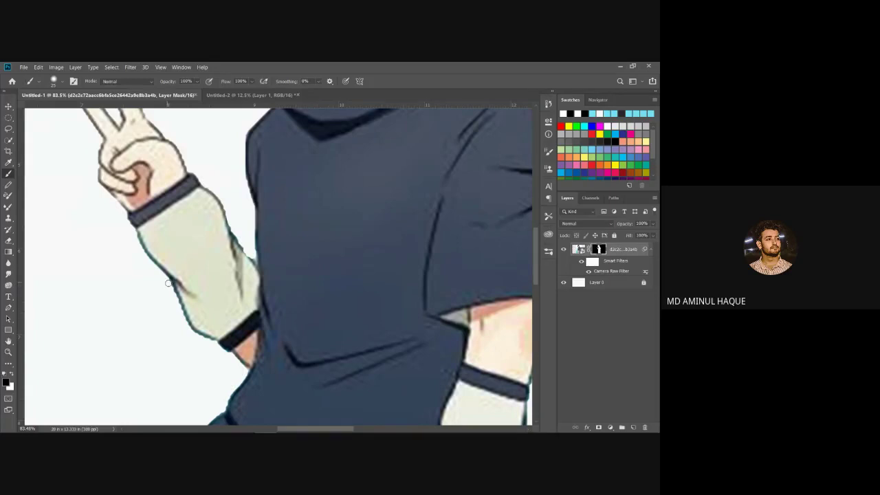
# - Paint black on the mask to hide the dark fringe along the sleeve and arm
pyautogui.moveTo(167, 286); pyautogui.dragTo(197, 334)
pyautogui.moveTo(248, 217); pyautogui.dragTo(237, 221)
pyautogui.moveTo(240, 240); pyautogui.dragTo(254, 258)
pyautogui.click(6, 383)
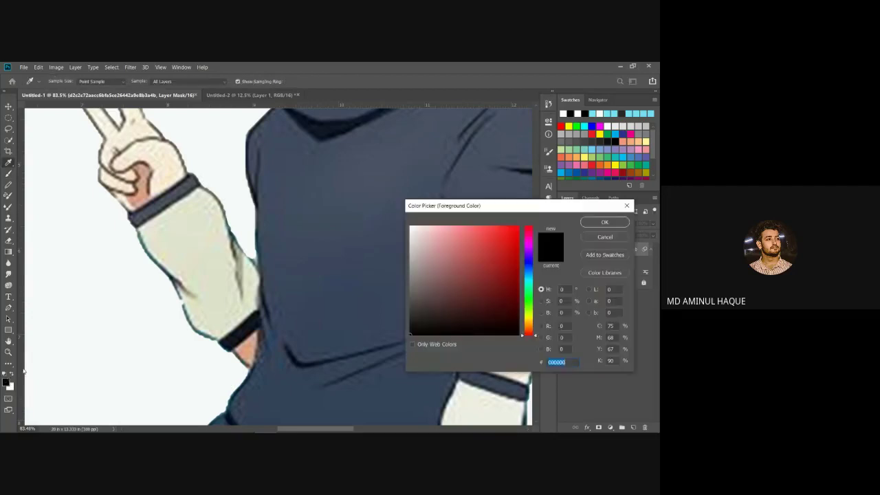
pyautogui.click(605, 222)
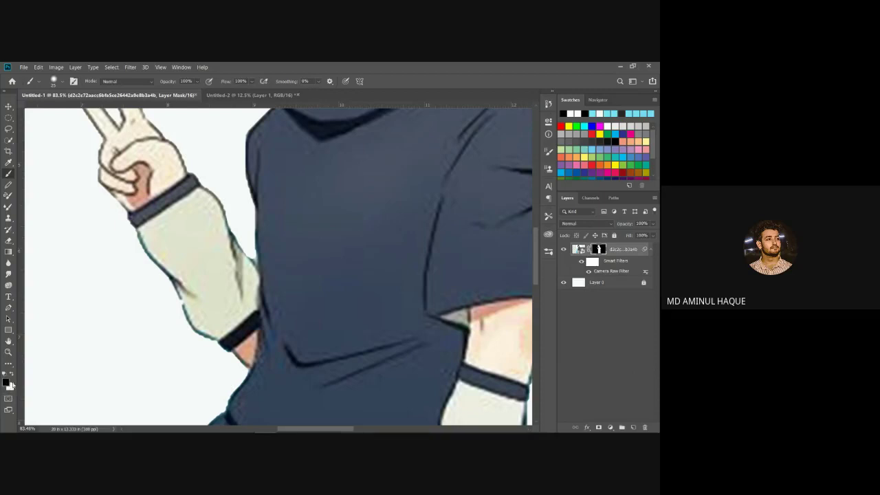
# - Paint the mask white then black along the sleeve to hide the blue fringe
pyautogui.press('x')
pyautogui.press('x')
pyautogui.press('x')
pyautogui.press('x')
pyautogui.press('x')
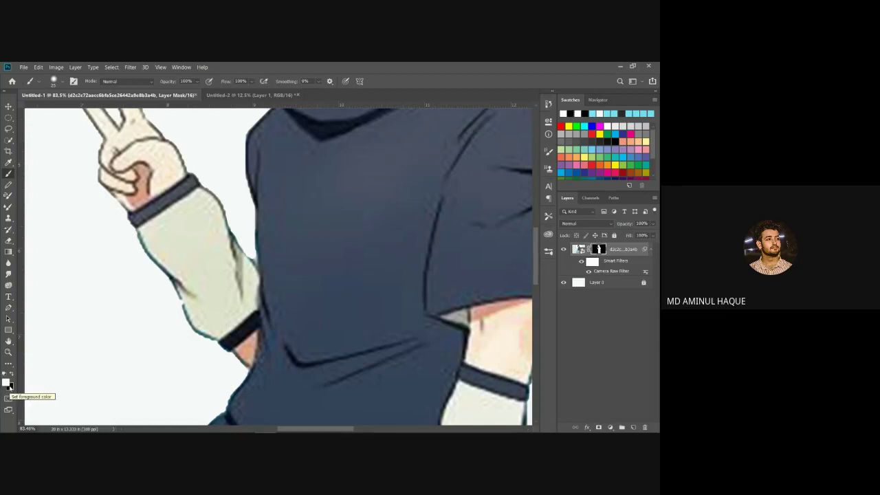
pyautogui.press('x')
pyautogui.moveTo(251, 254)
pyautogui.mouseDown()
pyautogui.moveTo(247, 222)
pyautogui.moveTo(233, 225)
pyautogui.moveTo(254, 249)
pyautogui.mouseUp()
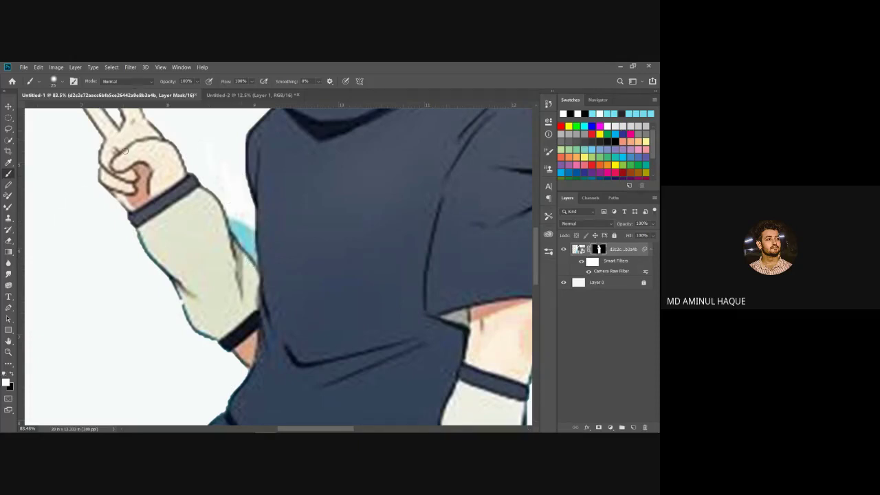
pyautogui.moveTo(97, 182); pyautogui.dragTo(52, 375)
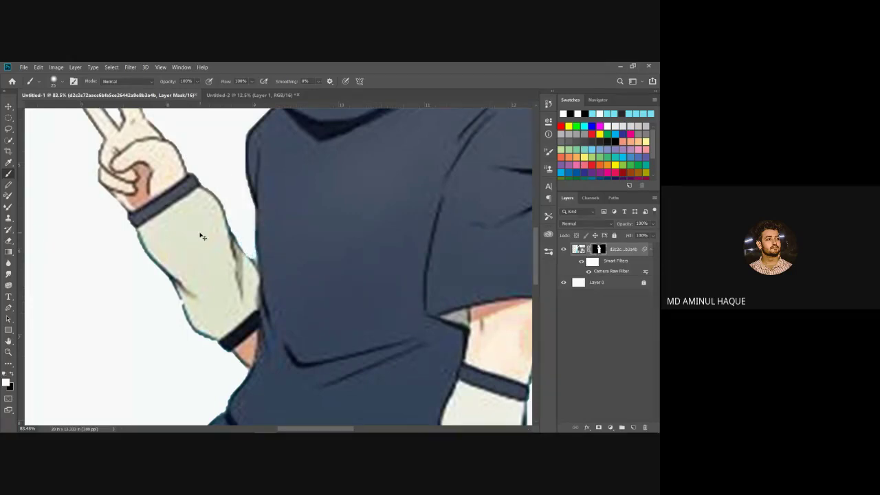
pyautogui.press('x')
pyautogui.moveTo(244, 247); pyautogui.dragTo(221, 199)
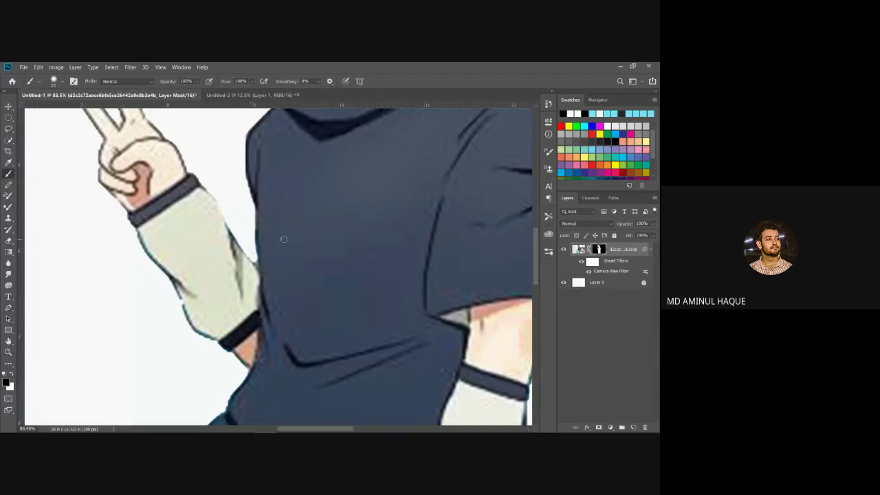
# - On the Untitled-2 canvas, delete the leftover character copy layer
pyautogui.scroll(-2, 284, 239)
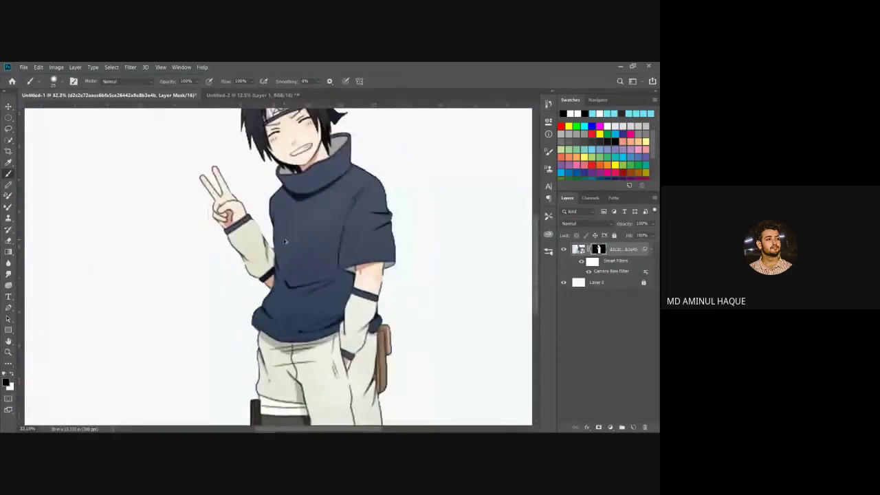
pyautogui.scroll(-3, 284, 239)
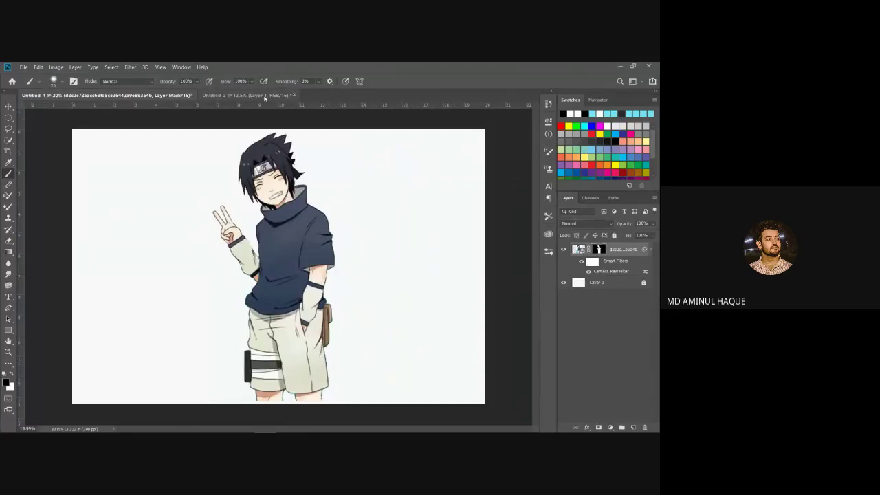
pyautogui.click(246, 95)
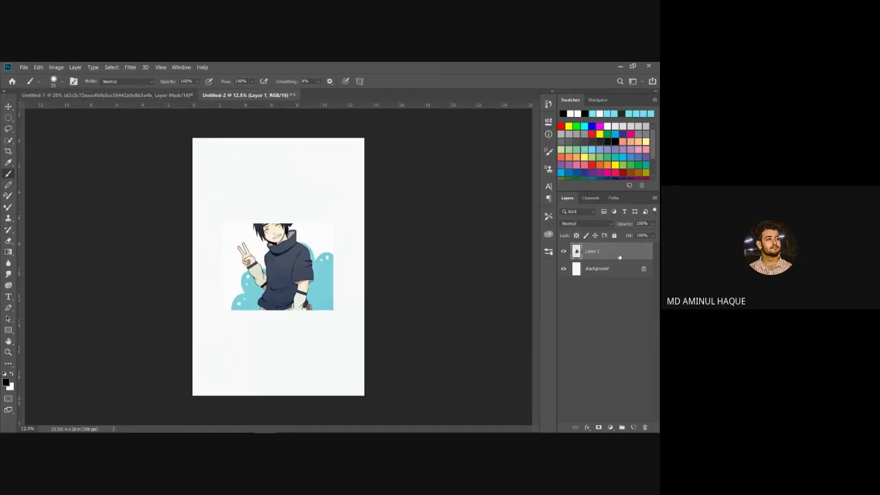
pyautogui.moveTo(620, 256); pyautogui.dragTo(645, 427)
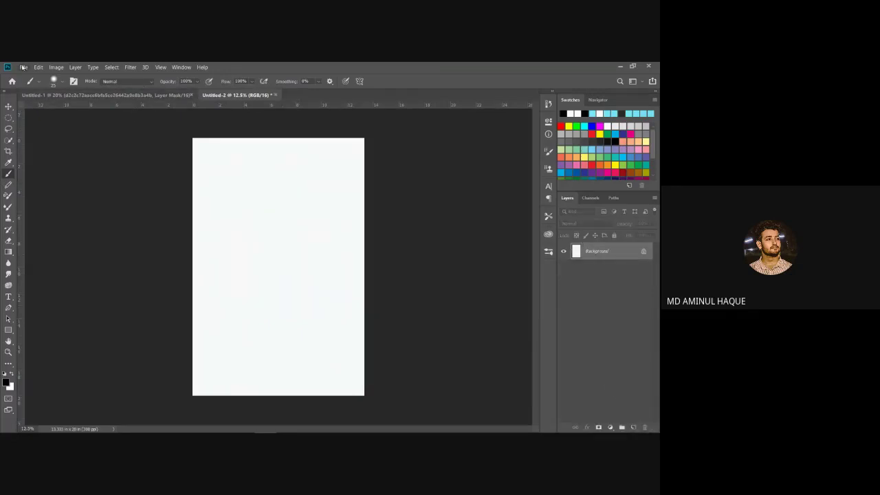
# - Place the fiery fox image into Untitled-2 with File > Place Embedded
pyautogui.click(23, 67)
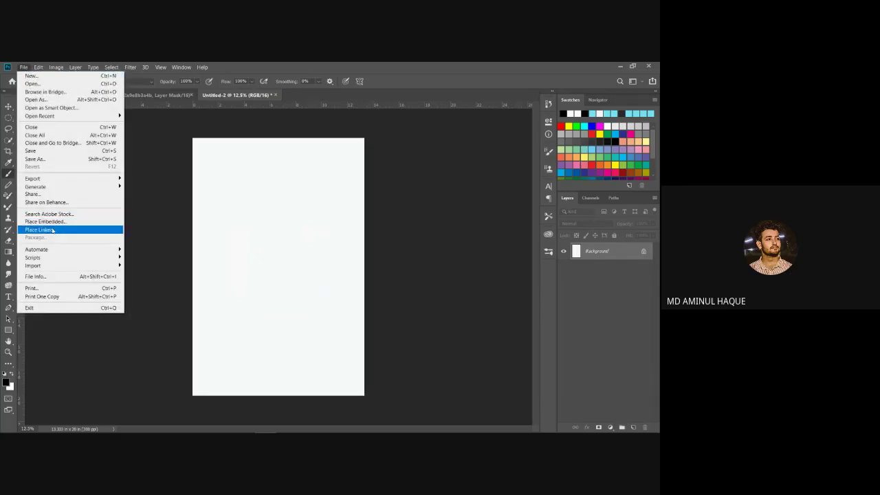
pyautogui.click(52, 222)
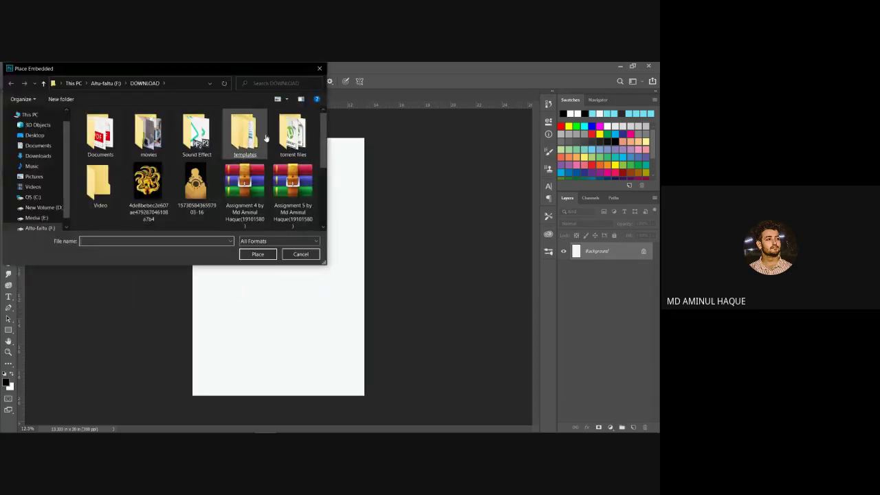
pyautogui.scroll(-5, 219, 156)
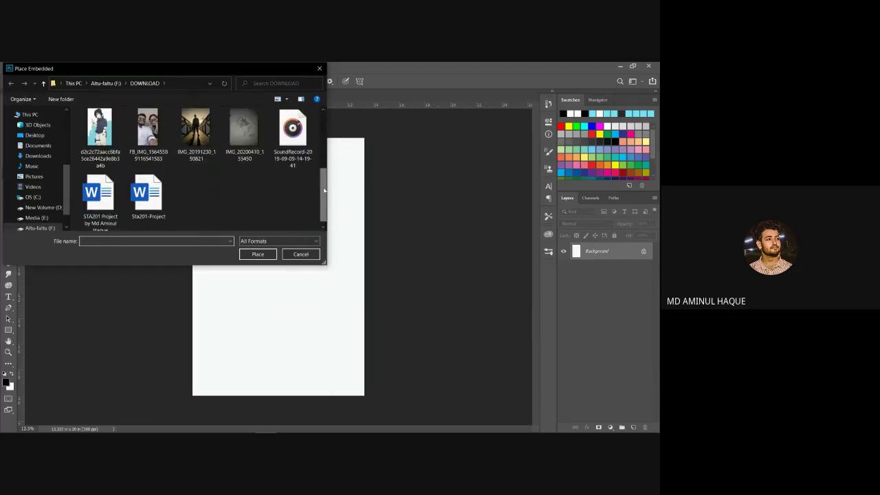
pyautogui.moveTo(319, 189); pyautogui.dragTo(328, 163)
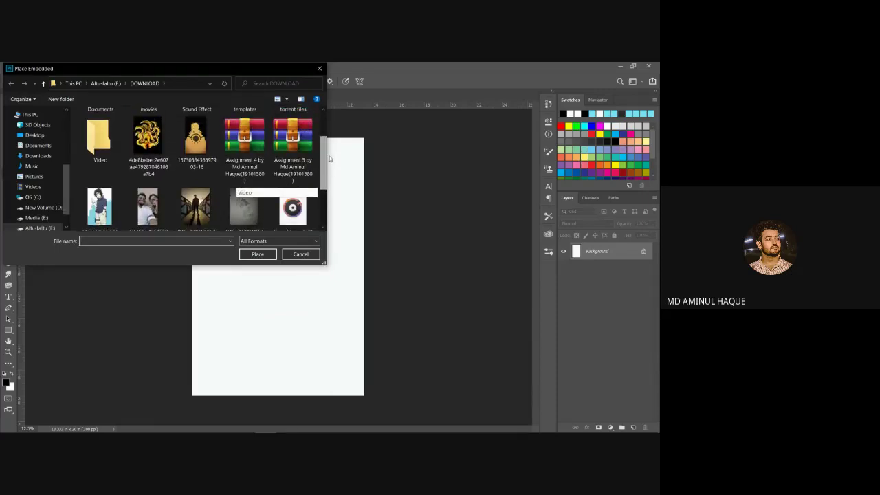
pyautogui.press('Escape')
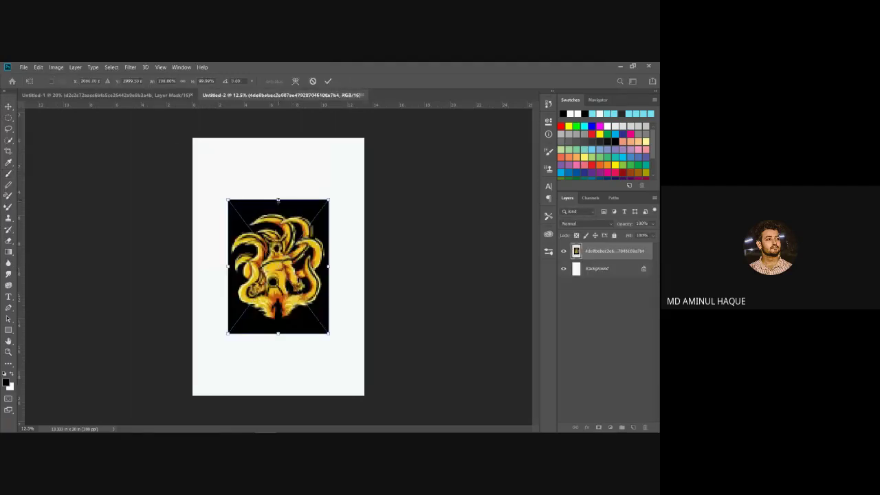
# - Scale the placed fox artwork to span the full canvas width and commit it
pyautogui.moveTo(277, 200); pyautogui.dragTo(293, 152)
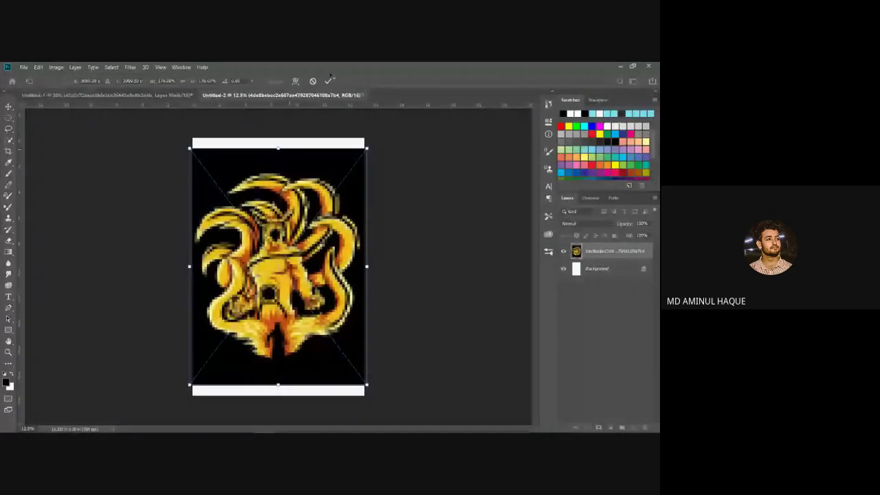
pyautogui.press('Return')
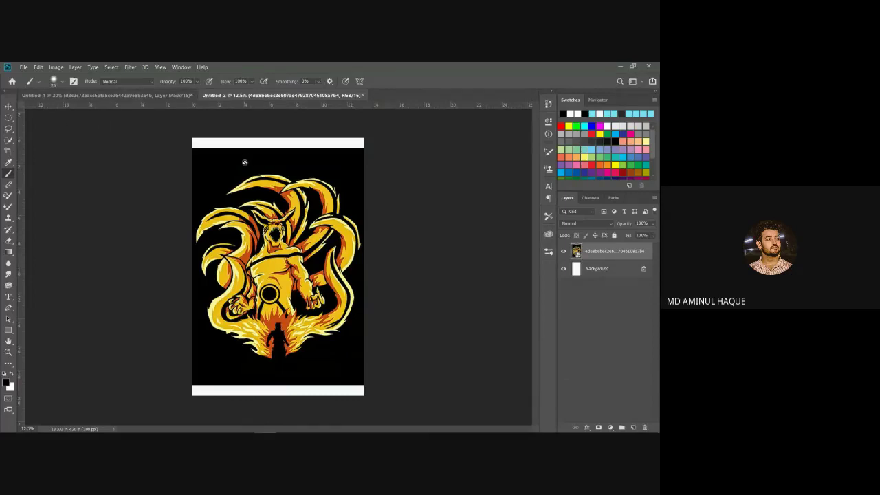
pyautogui.click(9, 106)
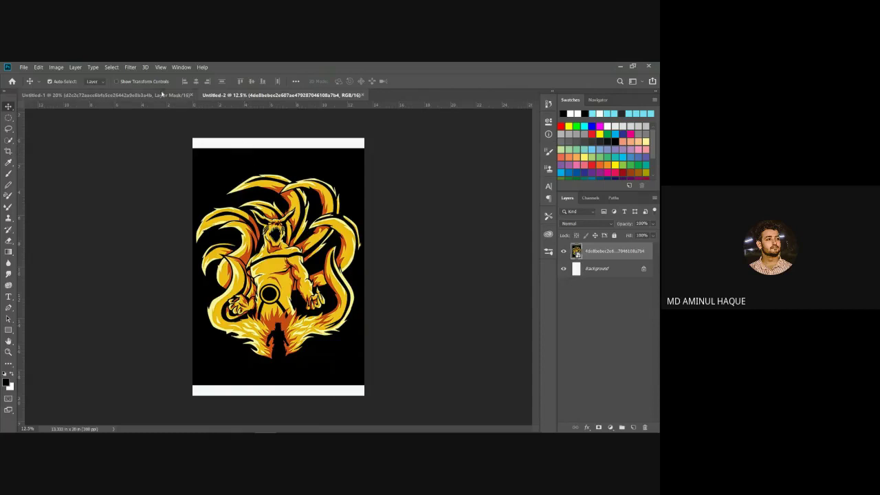
# - Open Select > Color Range and sample the fox artwork's black background
pyautogui.click(112, 67)
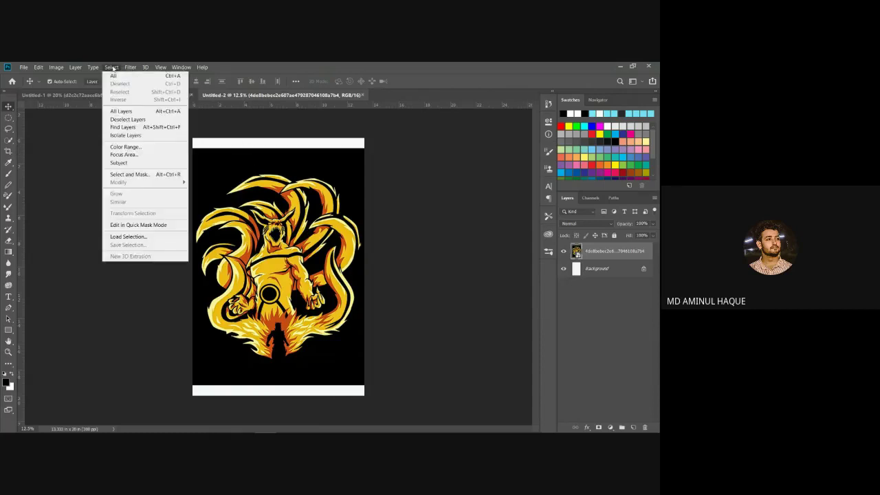
pyautogui.click(126, 146)
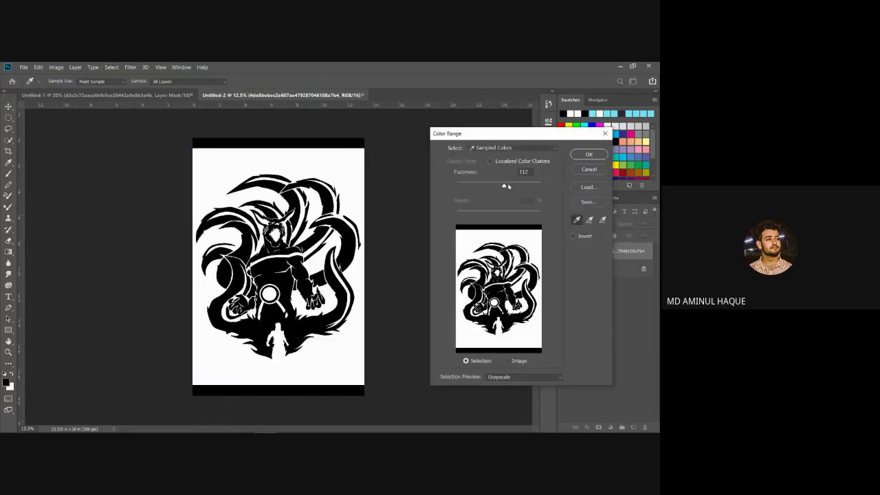
pyautogui.moveTo(497, 188); pyautogui.dragTo(457, 187)
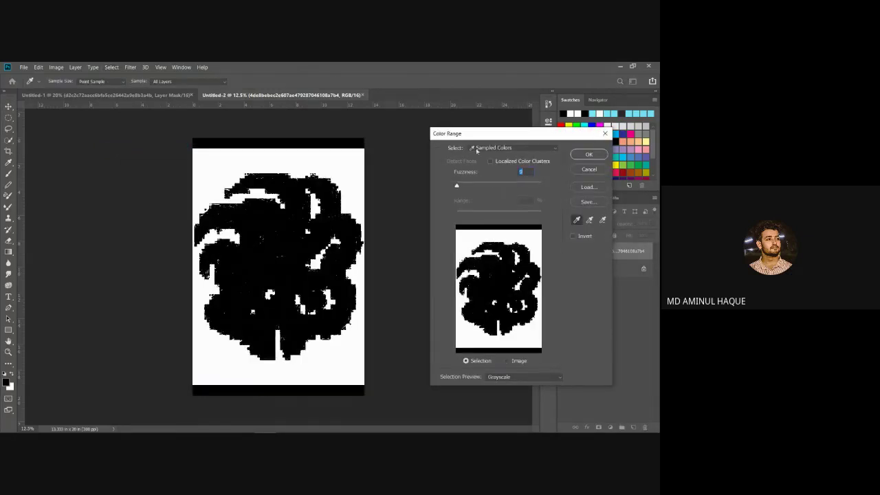
pyautogui.moveTo(485, 121); pyautogui.dragTo(489, 114)
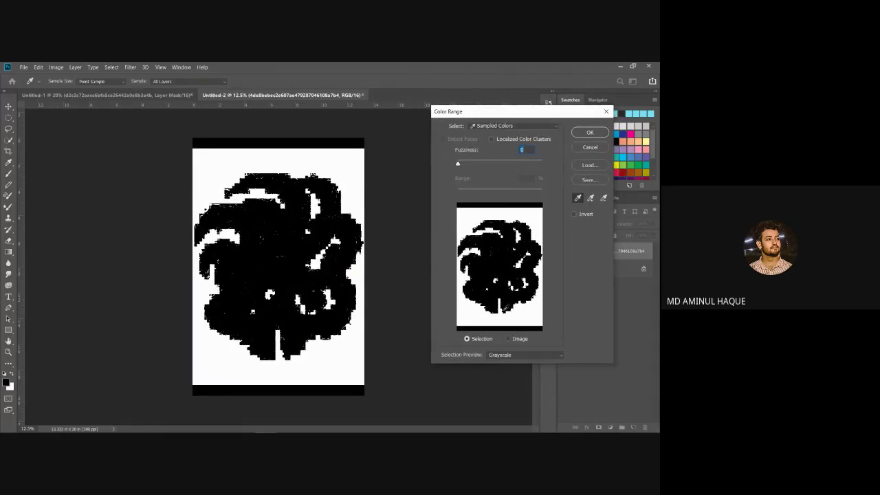
pyautogui.click(509, 339)
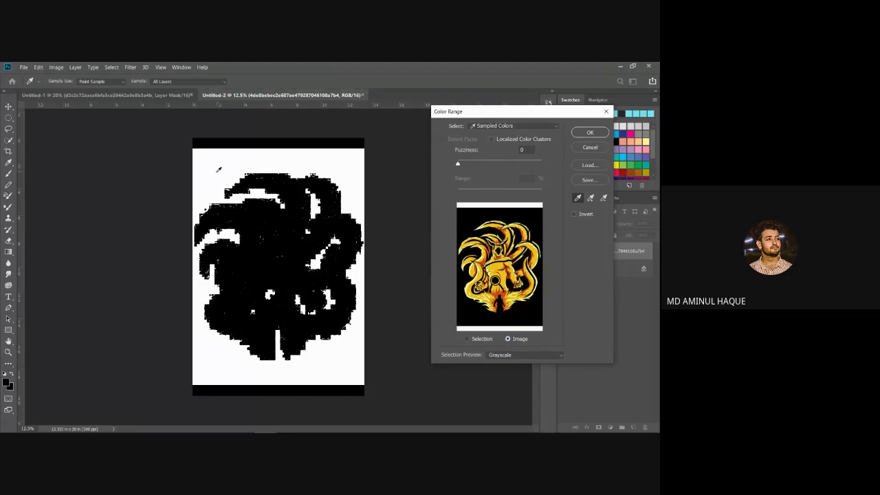
pyautogui.click(209, 188)
pyautogui.click(283, 289)
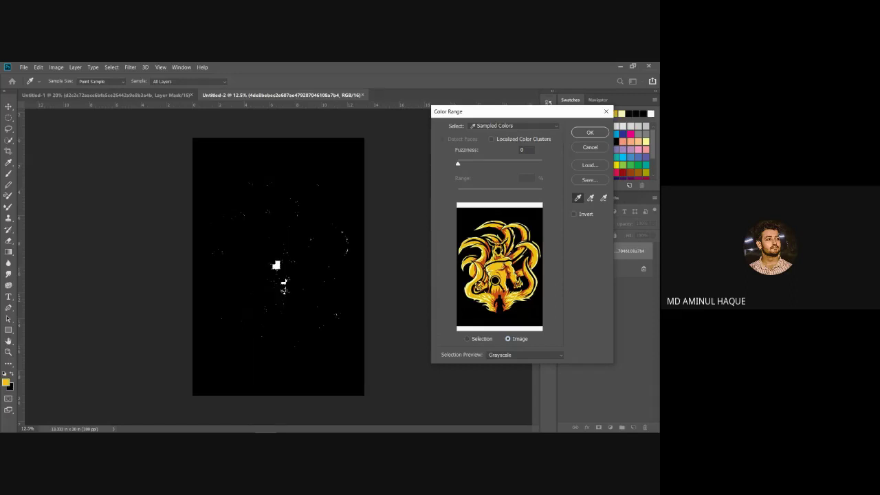
pyautogui.click(509, 248)
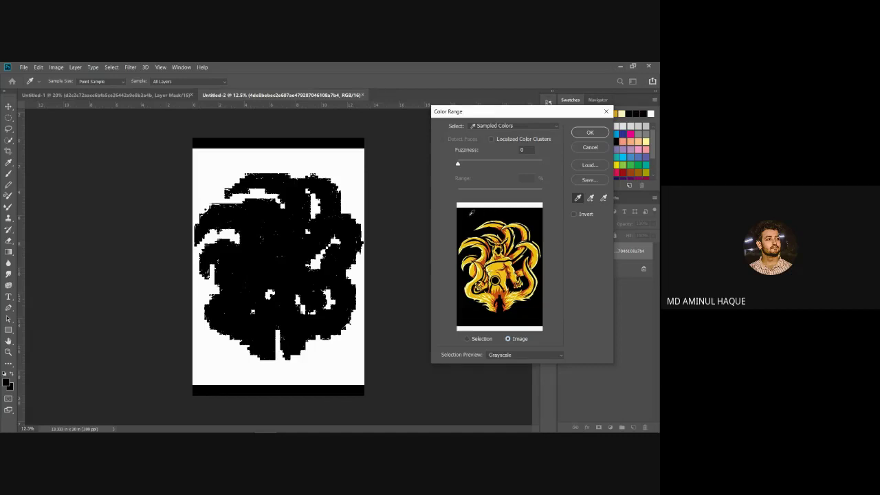
# - Settle Color Range fuzziness at 109, accept, and add it as the fox layer's mask
pyautogui.click(458, 166)
pyautogui.moveTo(459, 165); pyautogui.dragTo(501, 172)
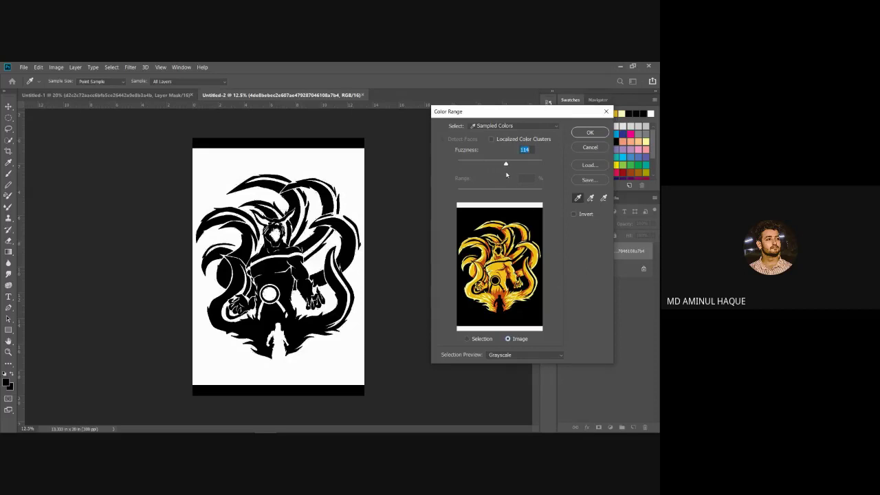
pyautogui.moveTo(506, 175); pyautogui.dragTo(553, 165)
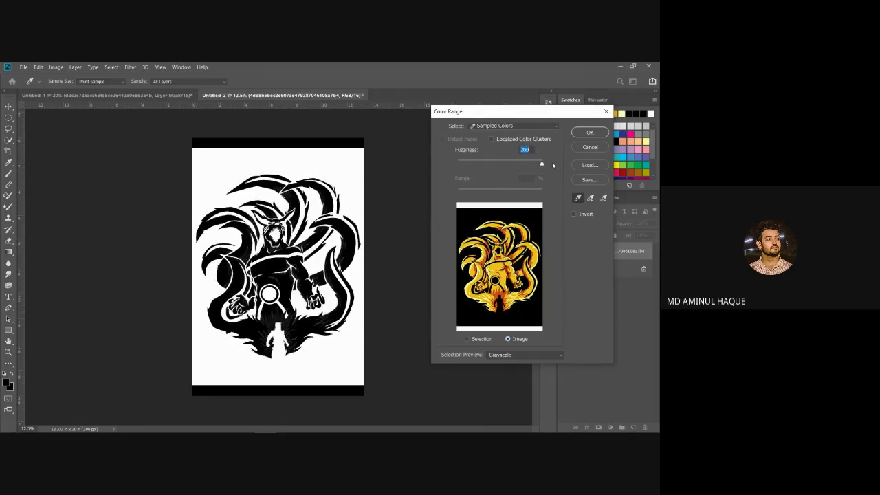
pyautogui.moveTo(542, 166); pyautogui.dragTo(503, 178)
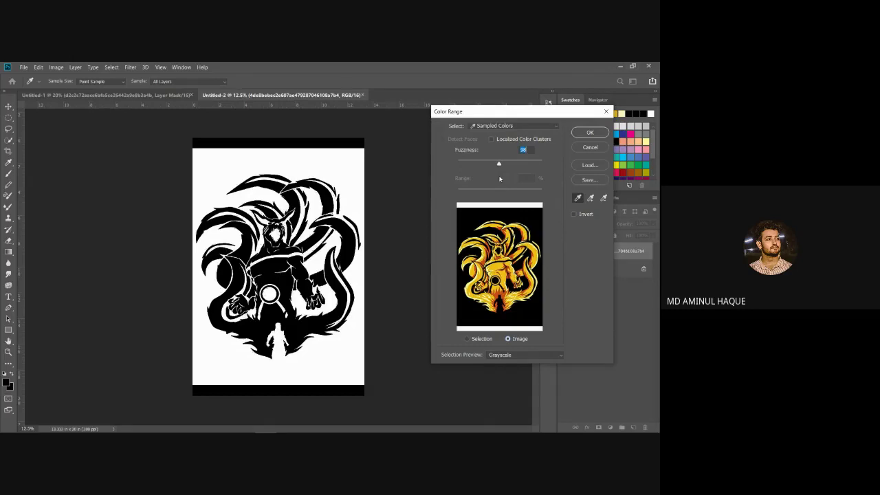
pyautogui.moveTo(503, 178)
pyautogui.mouseDown()
pyautogui.moveTo(482, 183)
pyautogui.moveTo(512, 177)
pyautogui.moveTo(505, 178)
pyautogui.mouseUp()
pyautogui.click(590, 132)
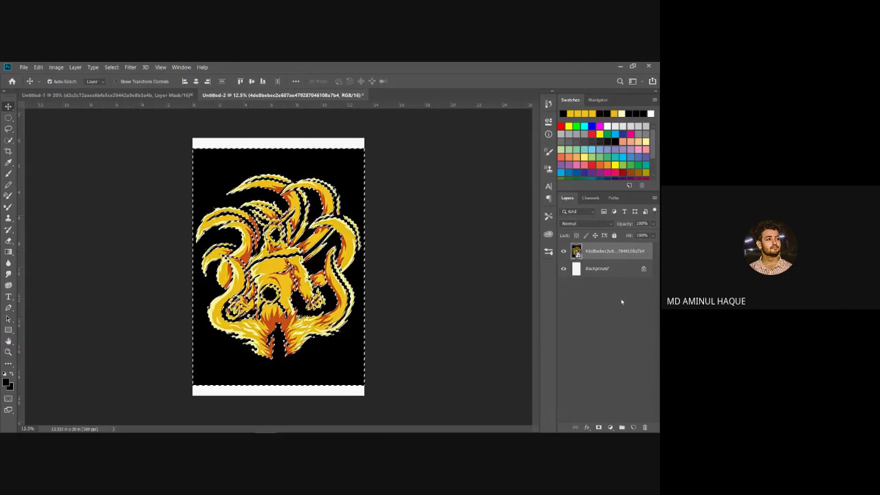
pyautogui.click(600, 428)
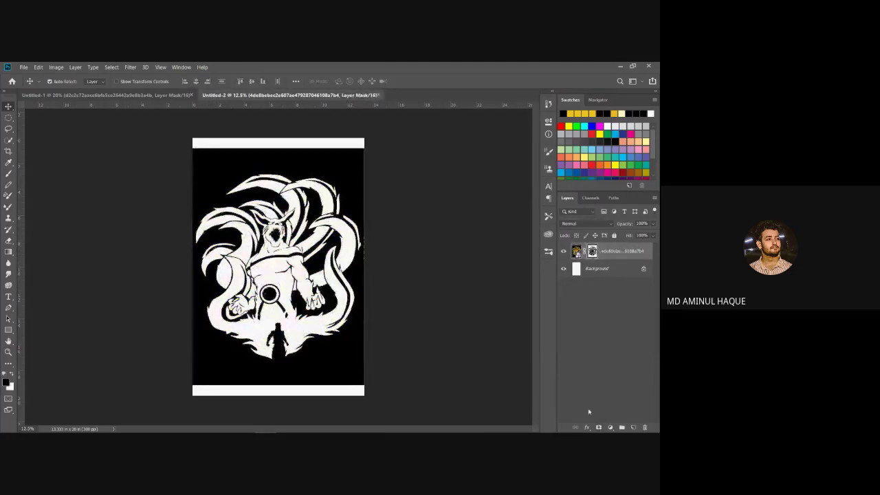
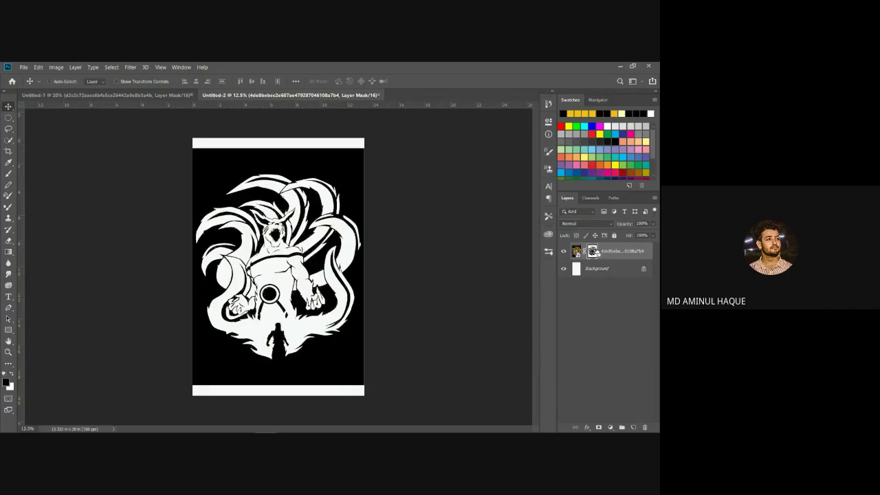
# - Show the full-colour fox artwork instead of the mask view and pick the Brush tool
pyautogui.keyDown('alt'); pyautogui.click(593, 251); pyautogui.keyUp('alt')
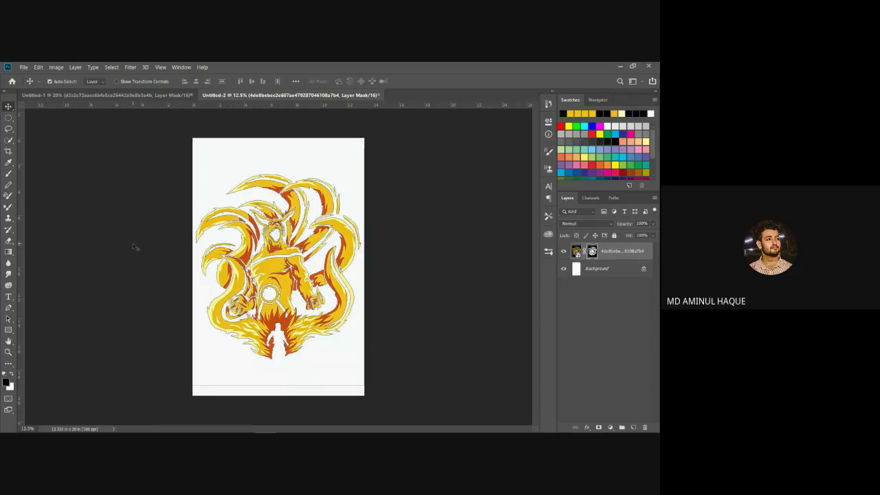
pyautogui.press('b')
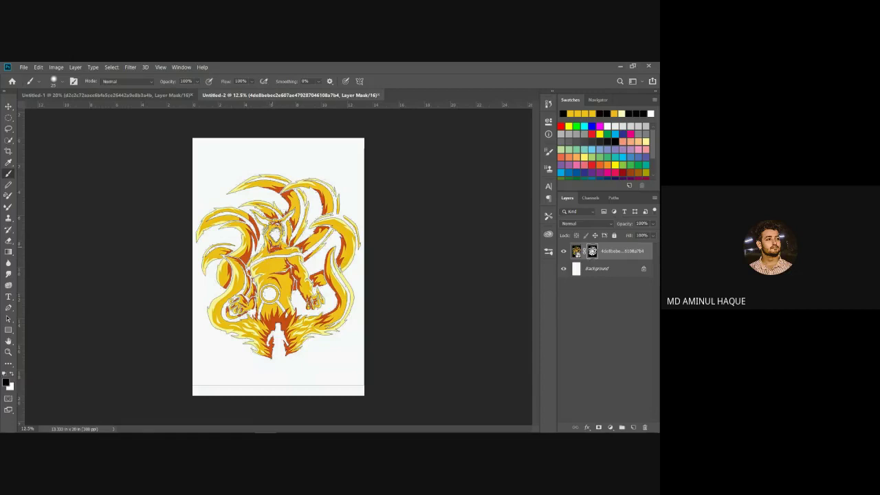
# - Switch the foreground to white and paint the mask to restore the central black ring
pyautogui.moveTo(272, 250); pyautogui.dragTo(267, 266)
pyautogui.click(7, 382)
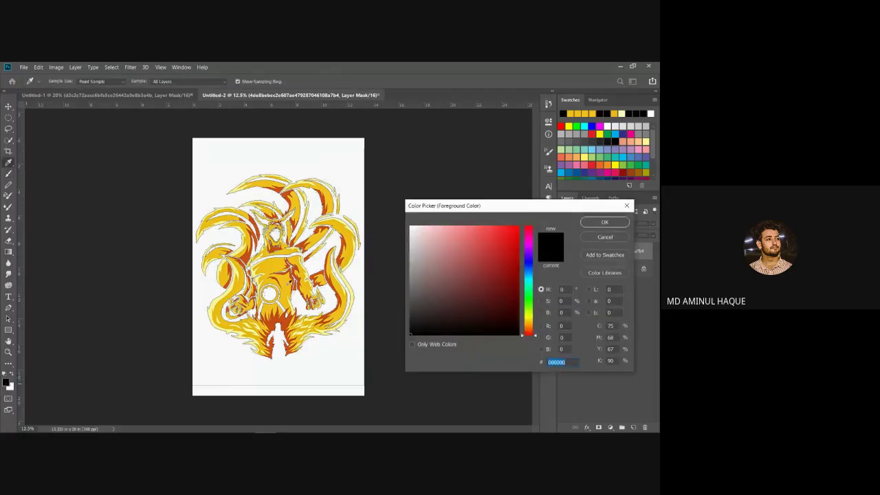
pyautogui.click(605, 239)
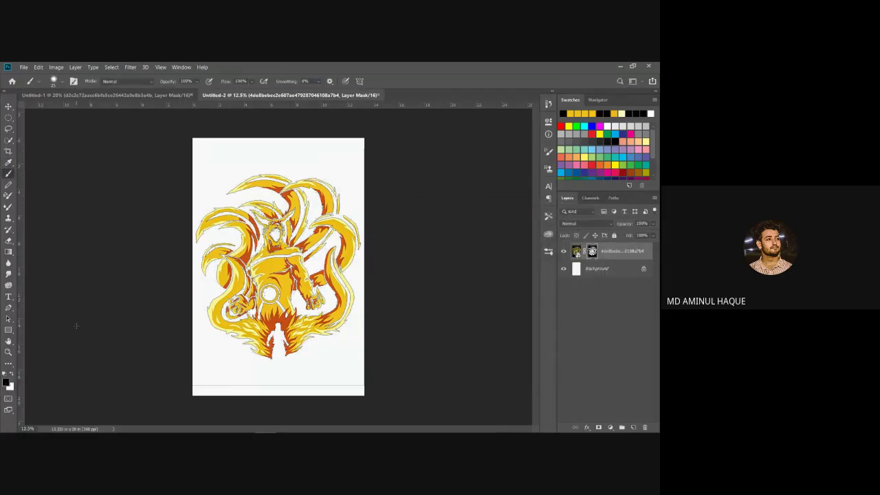
pyautogui.press('x')
pyautogui.moveTo(270, 279); pyautogui.dragTo(268, 303)
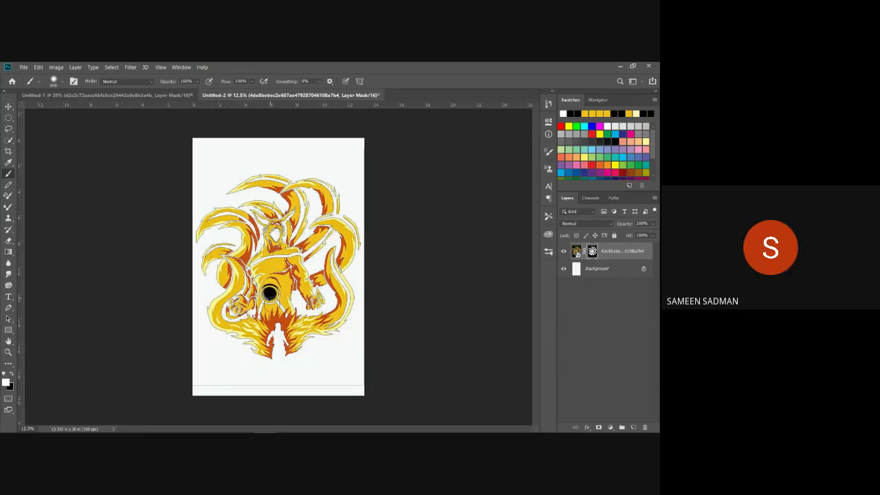
pyautogui.moveTo(269, 294); pyautogui.dragTo(270, 294)
# - Paint back the lines below the ring, the chest bands, the face details and the torso edge
pyautogui.scroll(1, 296, 301)
pyautogui.scroll(1, 296, 300)
pyautogui.scroll(2, 295, 303)
pyautogui.scroll(1, 294, 306)
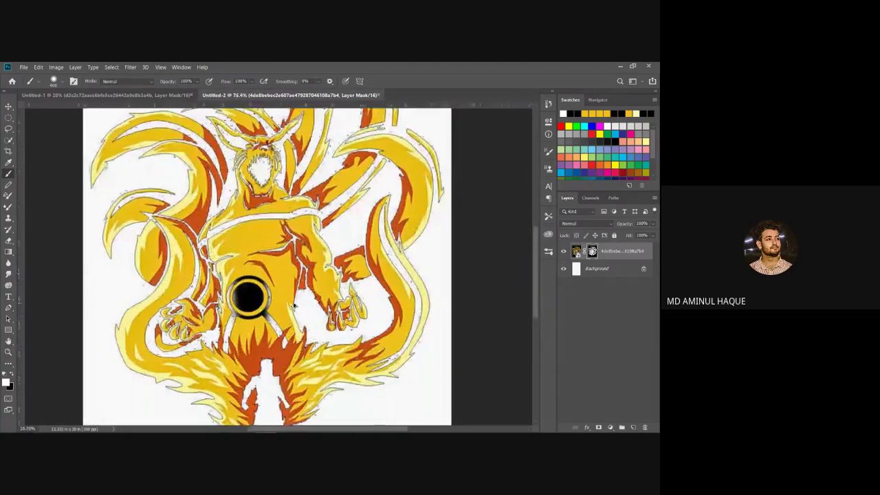
pyautogui.scroll(1, 294, 306)
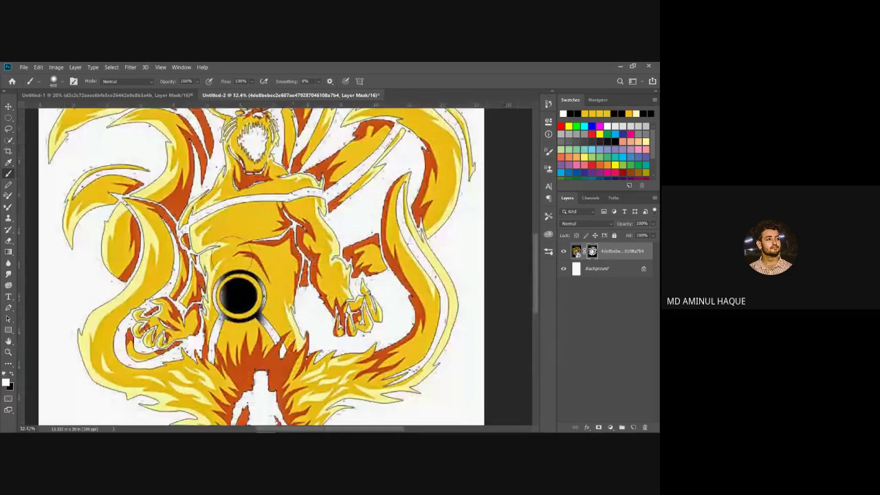
pyautogui.moveTo(227, 311); pyautogui.dragTo(210, 359)
pyautogui.moveTo(256, 315); pyautogui.dragTo(284, 354)
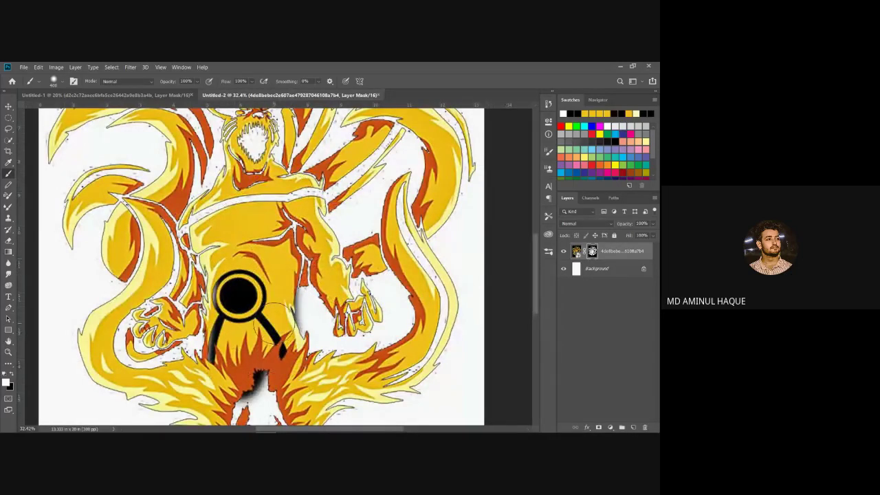
pyautogui.moveTo(261, 197)
pyautogui.mouseDown()
pyautogui.moveTo(189, 221)
pyautogui.moveTo(320, 188)
pyautogui.mouseUp()
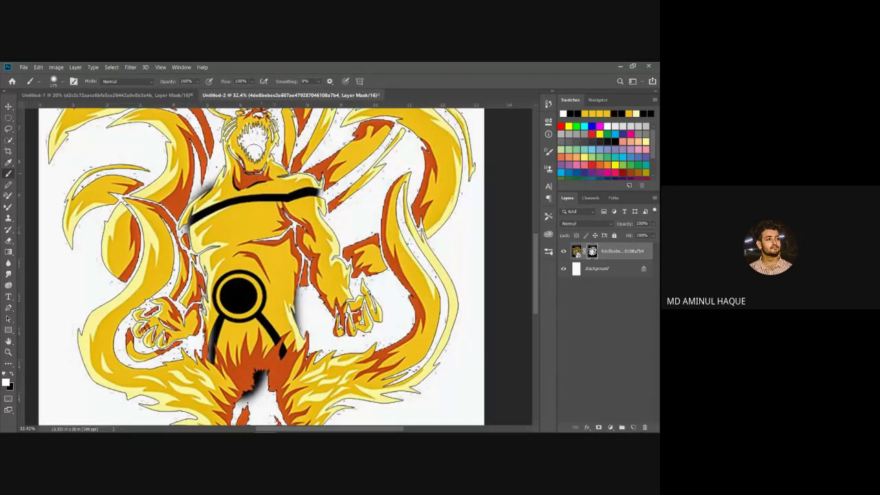
pyautogui.moveTo(253, 148)
pyautogui.mouseDown()
pyautogui.moveTo(239, 128)
pyautogui.moveTo(251, 151)
pyautogui.moveTo(272, 137)
pyautogui.moveTo(258, 165)
pyautogui.moveTo(244, 166)
pyautogui.mouseUp()
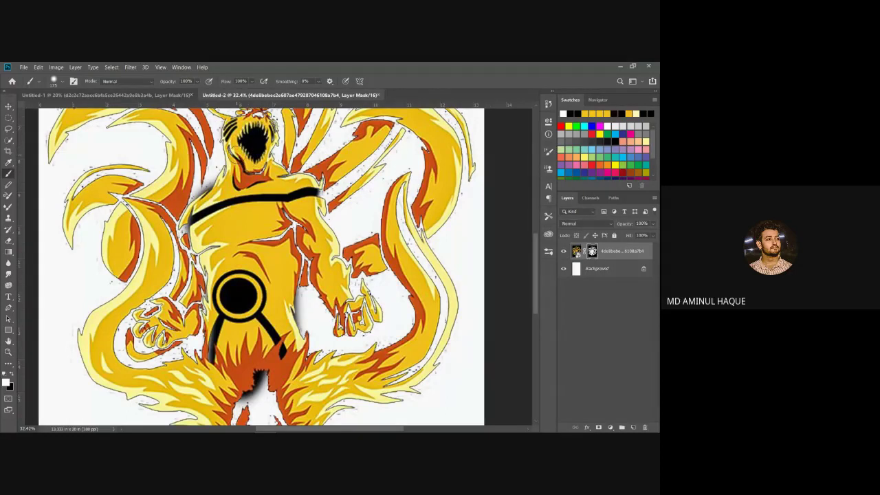
pyautogui.moveTo(180, 209)
pyautogui.mouseDown()
pyautogui.moveTo(206, 282)
pyautogui.moveTo(155, 327)
pyautogui.moveTo(162, 337)
pyautogui.mouseUp()
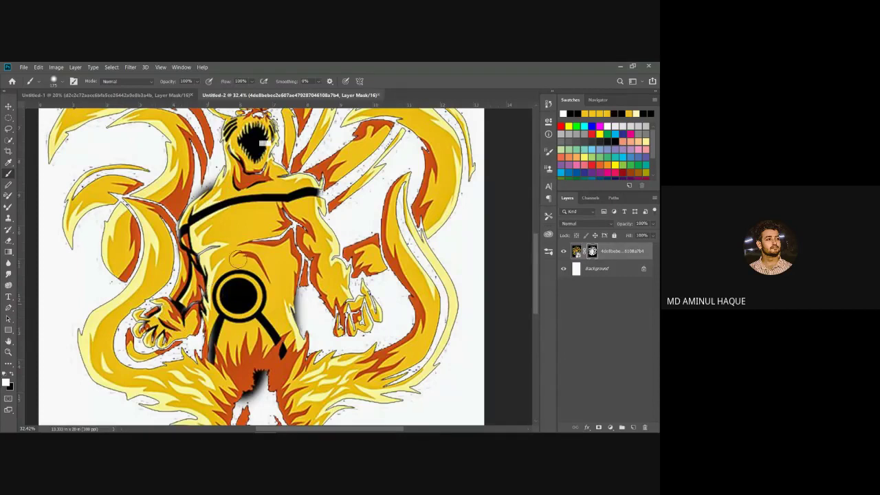
pyautogui.moveTo(294, 222)
pyautogui.mouseDown()
pyautogui.moveTo(300, 241)
pyautogui.moveTo(248, 241)
pyautogui.mouseUp()
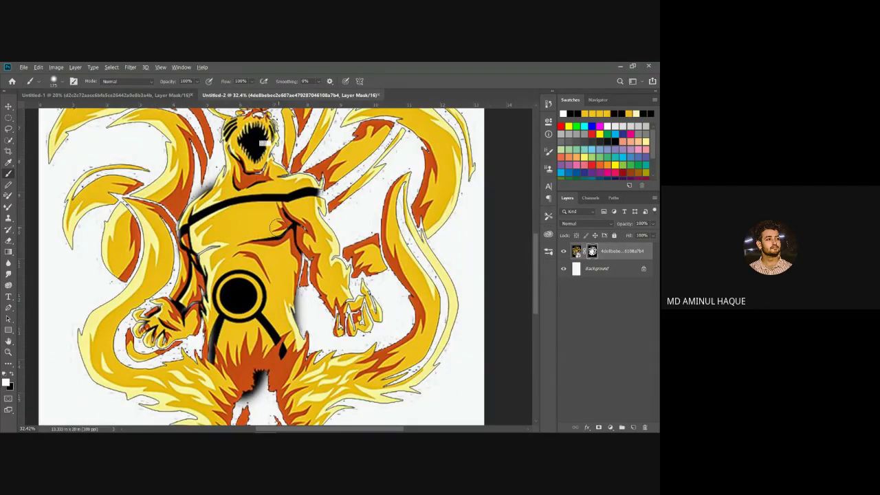
pyautogui.scroll(-1, 281, 228)
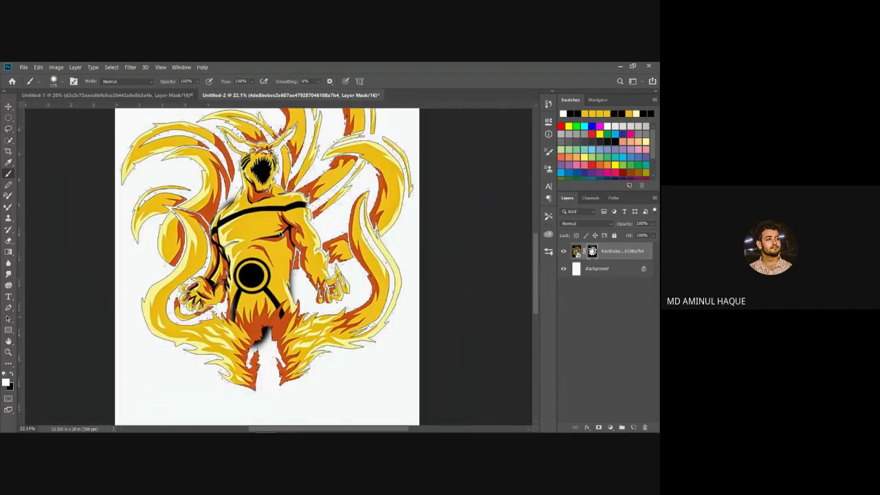
pyautogui.scroll(-1, 281, 229)
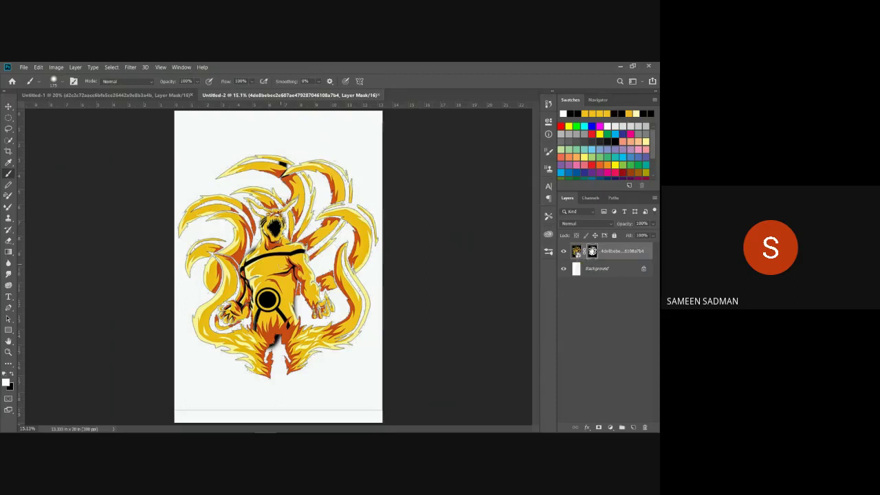
# - Load the mask as a selection, deselect it, and disable the layer mask
pyautogui.click(8, 108)
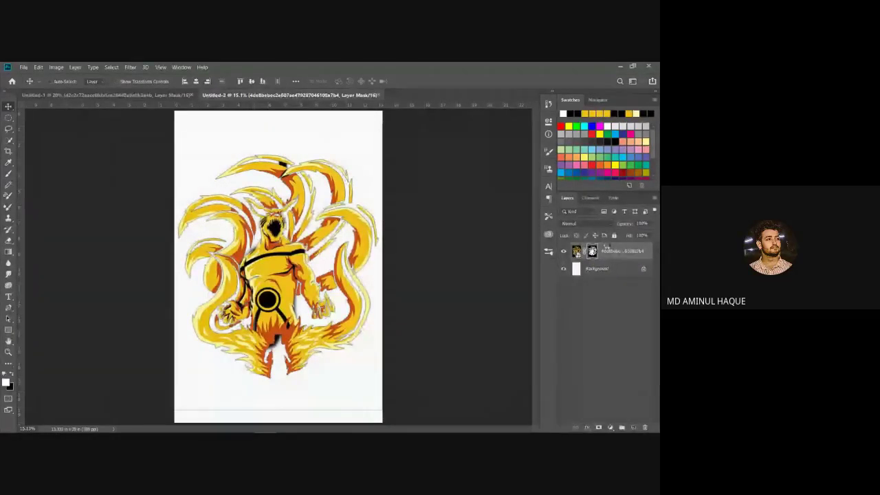
pyautogui.keyDown('ctrl'); pyautogui.click(593, 251); pyautogui.keyUp('ctrl')
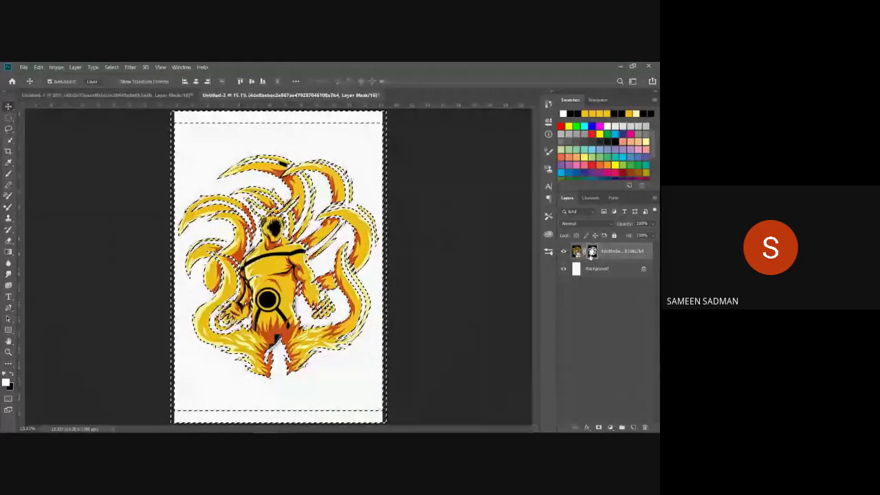
pyautogui.hotkey('ctrl', 'd')
pyautogui.rightClick(591, 253)
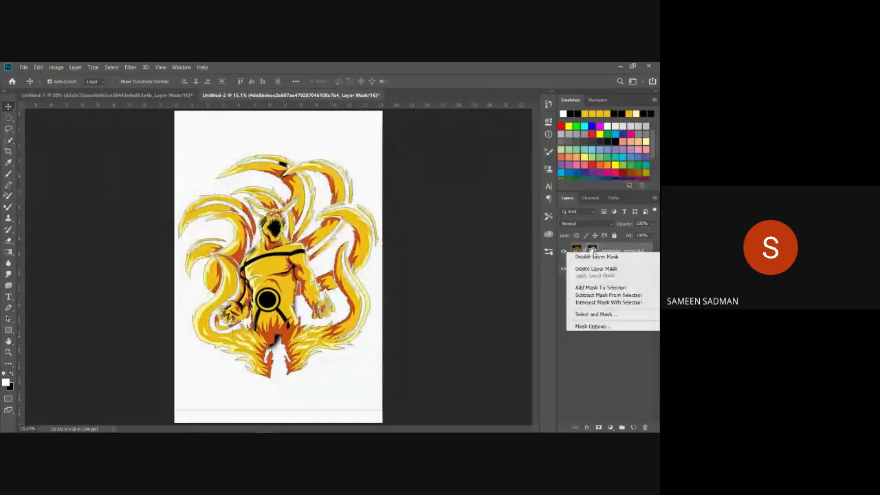
pyautogui.click(597, 257)
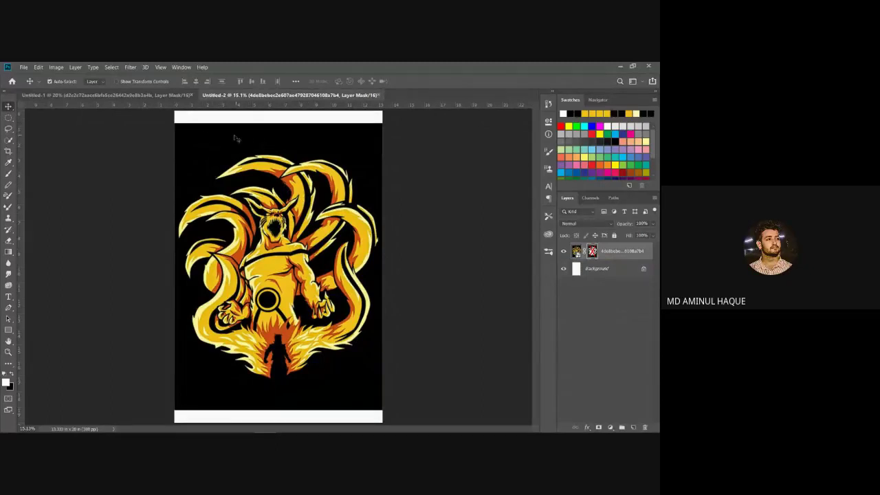
pyautogui.click(112, 67)
pyautogui.click(125, 146)
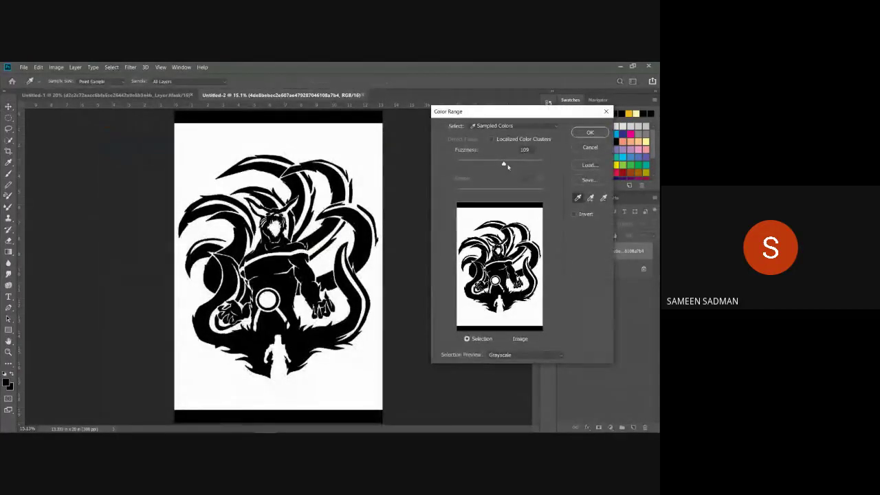
pyautogui.moveTo(500, 169); pyautogui.dragTo(408, 184)
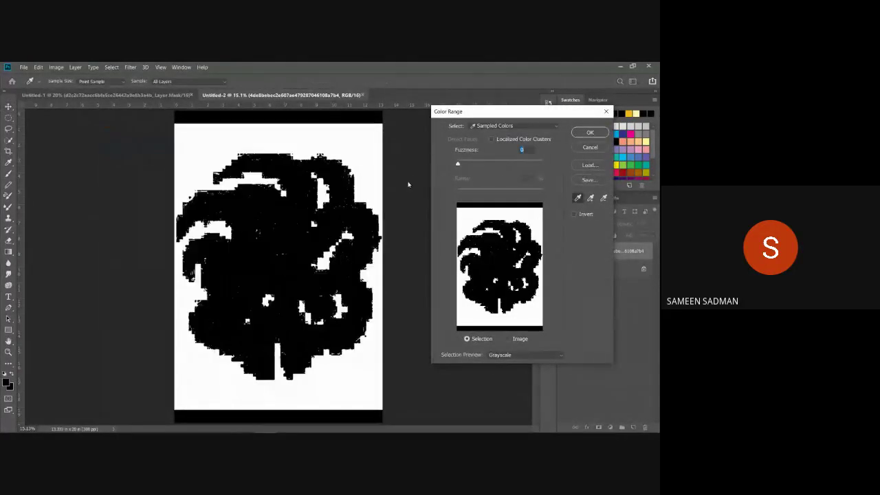
pyautogui.click(508, 339)
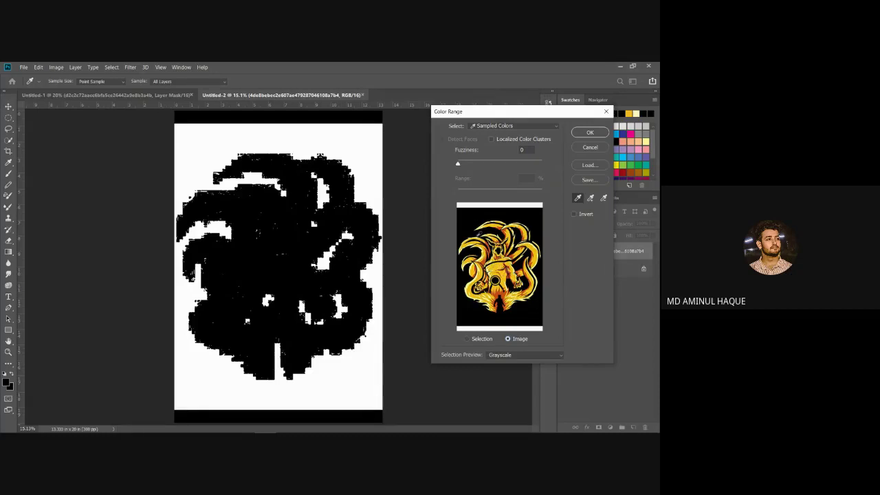
pyautogui.click(474, 229)
pyautogui.click(488, 251)
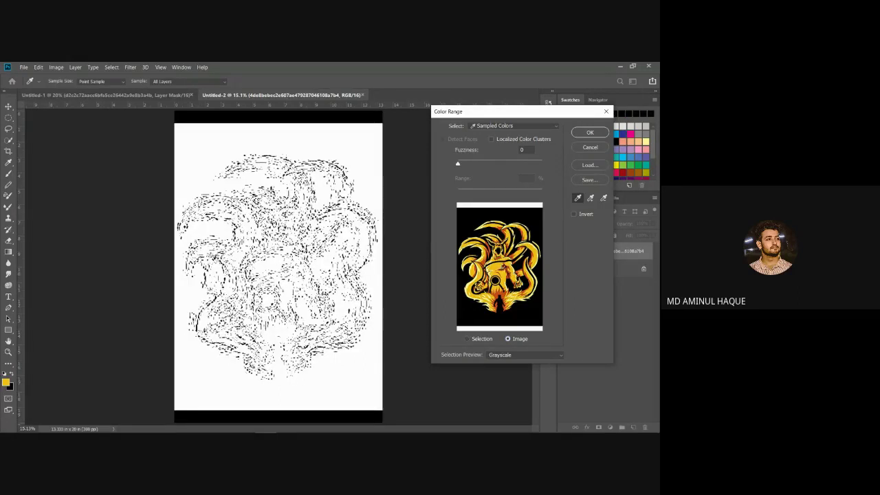
pyautogui.click(478, 227)
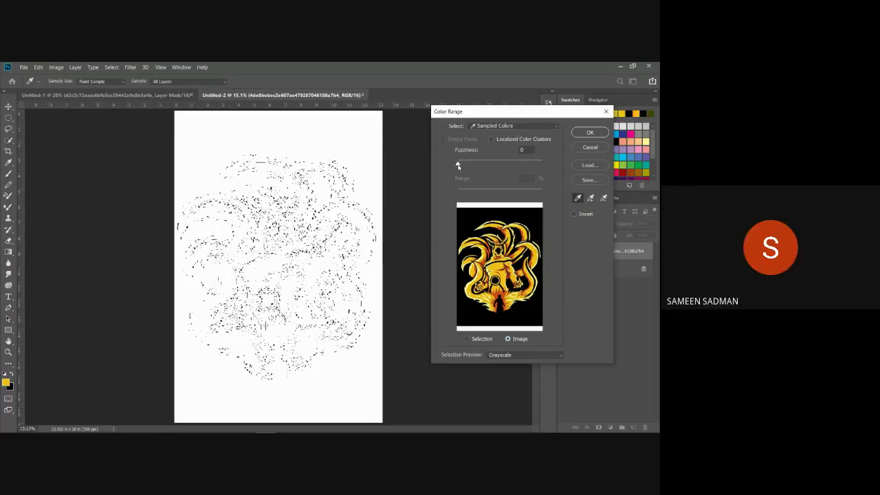
pyautogui.moveTo(458, 166)
pyautogui.mouseDown()
pyautogui.moveTo(491, 166)
pyautogui.moveTo(458, 170)
pyautogui.mouseUp()
pyautogui.click(597, 148)
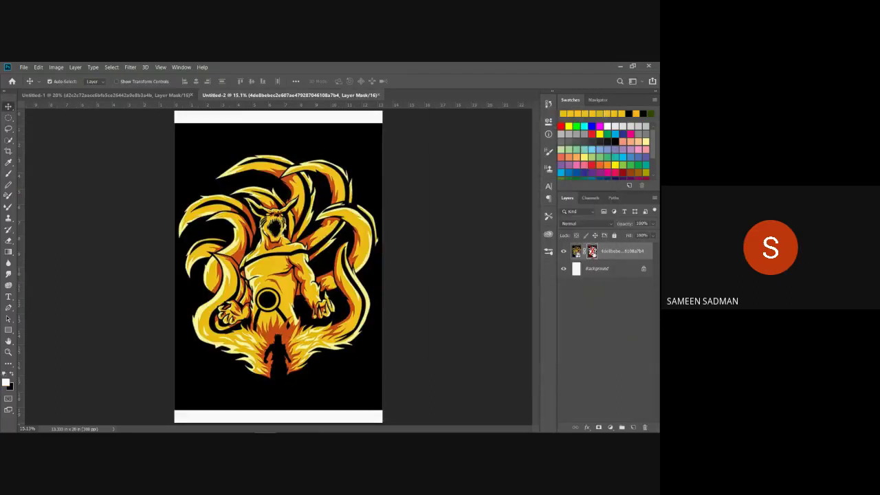
# - Re-enable the layer mask on the fox artwork layer
pyautogui.rightClick(592, 251)
pyautogui.click(601, 254)
pyautogui.click(593, 251)
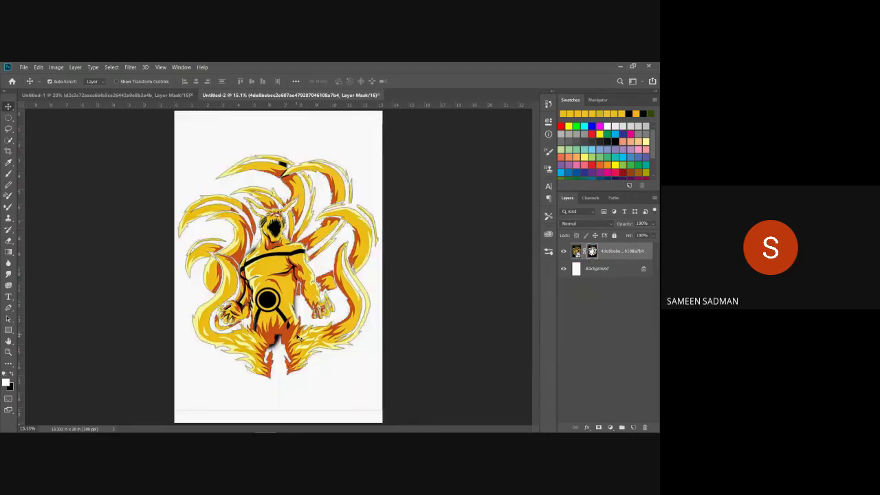
# - Reposition the fox artwork on the page, then delete the artwork layer
pyautogui.moveTo(300, 339); pyautogui.dragTo(290, 351)
pyautogui.moveTo(309, 321); pyautogui.dragTo(314, 296)
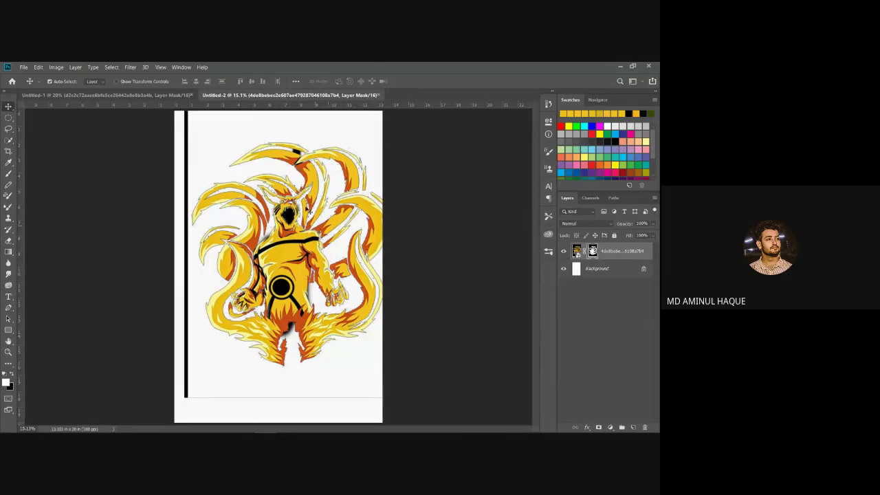
pyautogui.moveTo(310, 255); pyautogui.dragTo(297, 258)
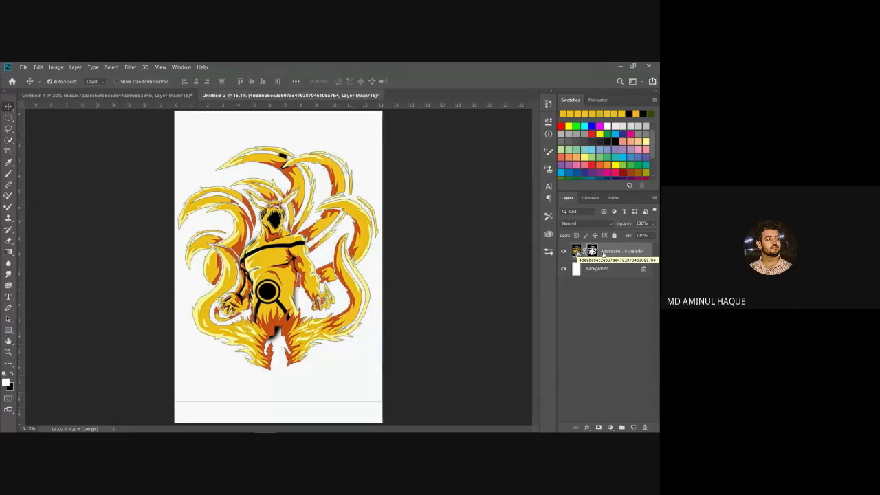
pyautogui.moveTo(609, 251); pyautogui.dragTo(645, 428)
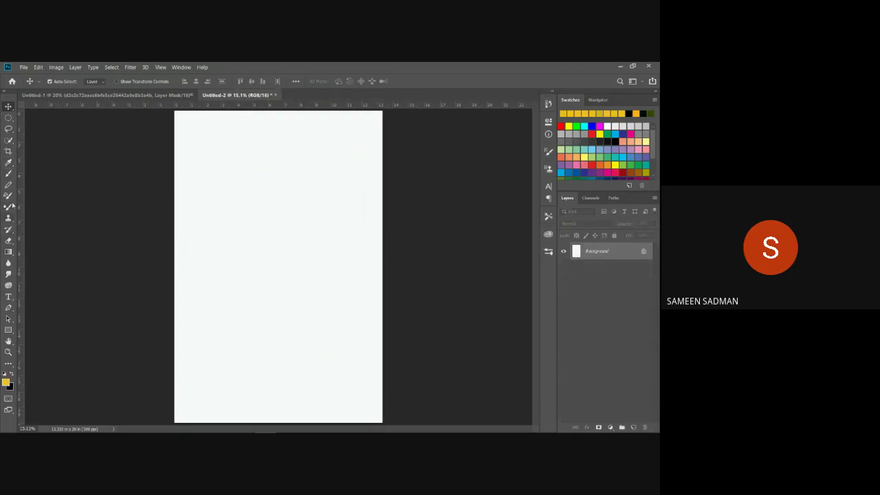
# - Add a text layer reading 'Shihab' and commit it
pyautogui.click(8, 296)
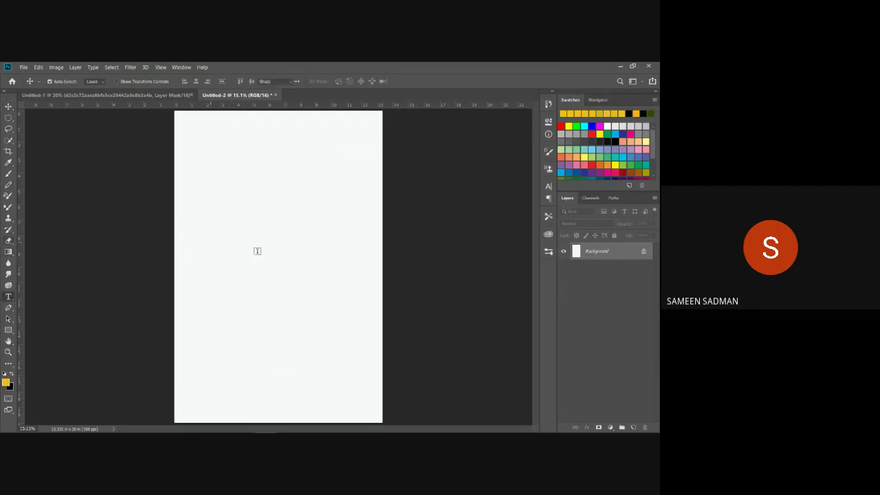
pyautogui.click(263, 275)
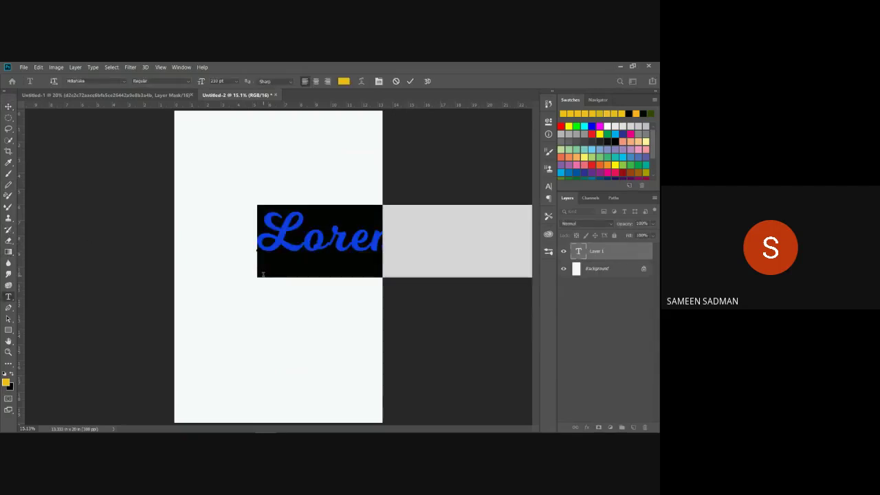
pyautogui.write('Shiha')
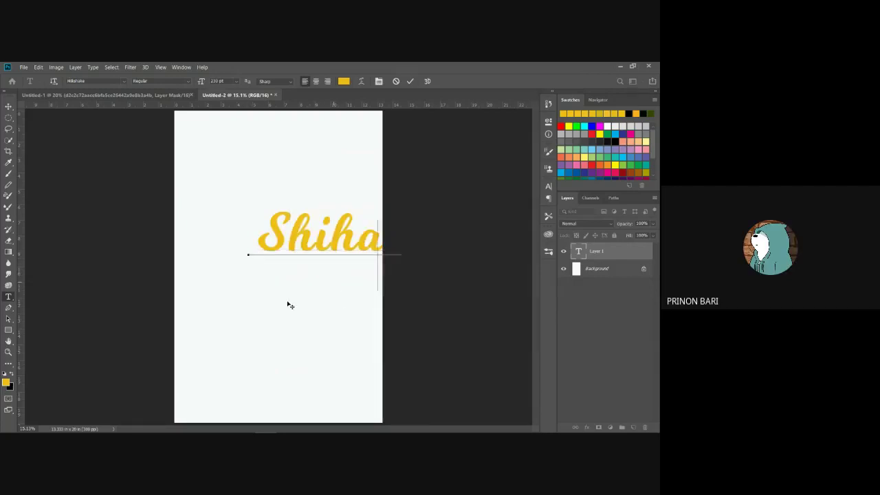
pyautogui.write('b')
pyautogui.moveTo(336, 286); pyautogui.dragTo(281, 308)
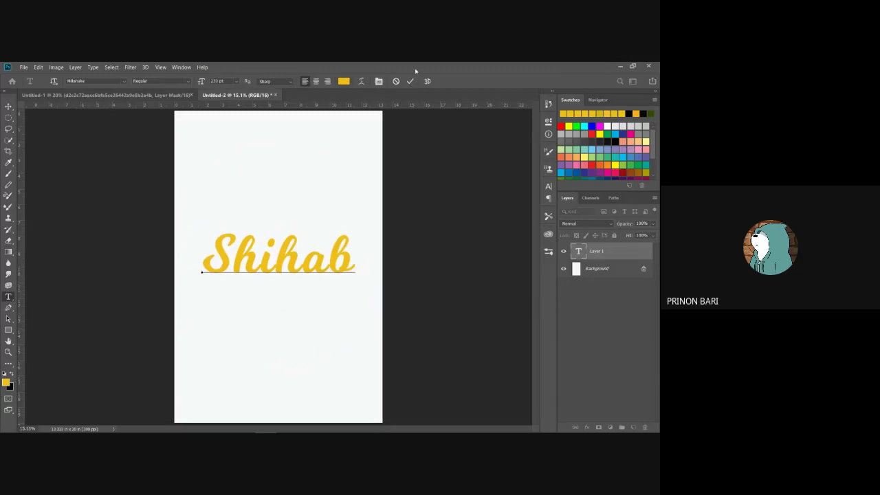
pyautogui.click(411, 81)
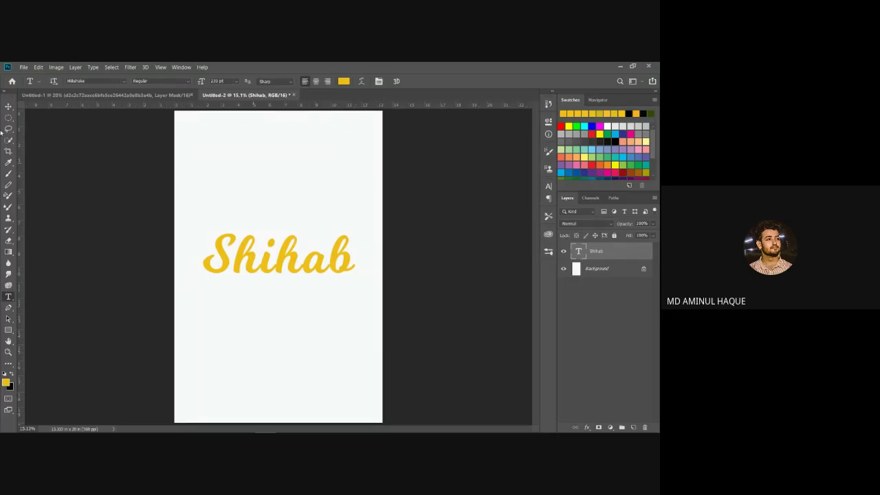
# - Centre the Shihab text on the page with the Move tool
pyautogui.click(8, 107)
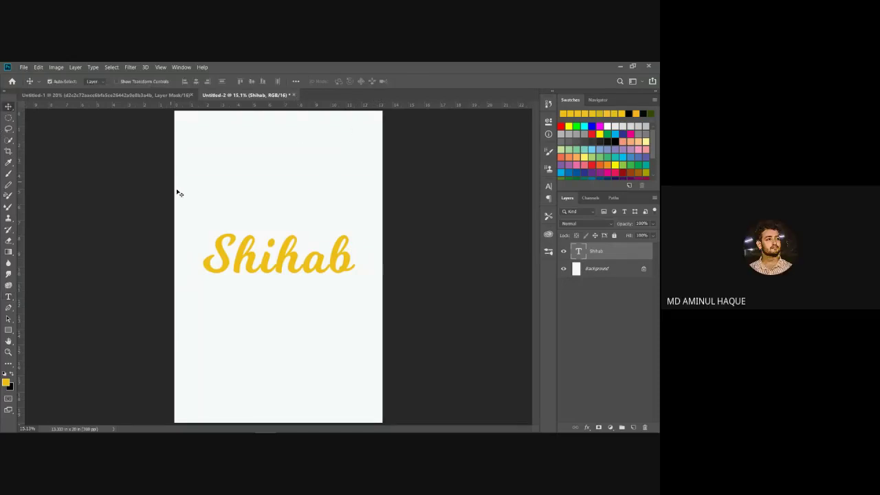
pyautogui.moveTo(264, 267); pyautogui.dragTo(268, 267)
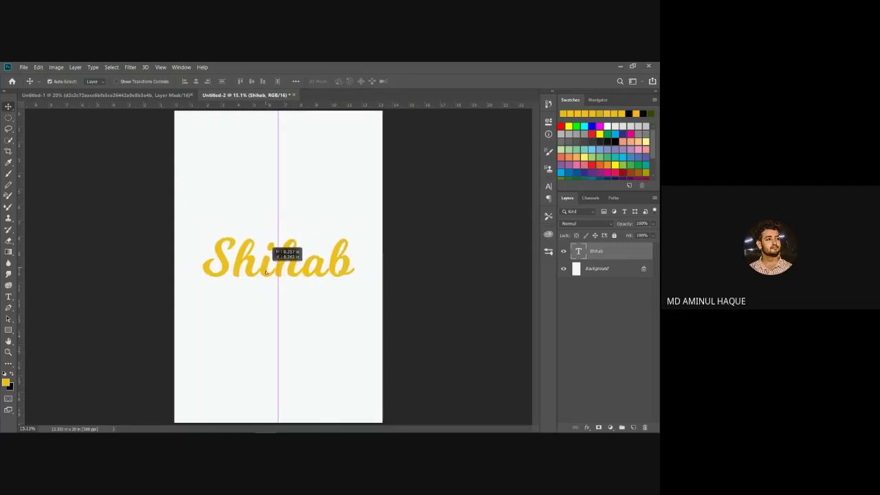
pyautogui.moveTo(267, 266); pyautogui.dragTo(267, 260)
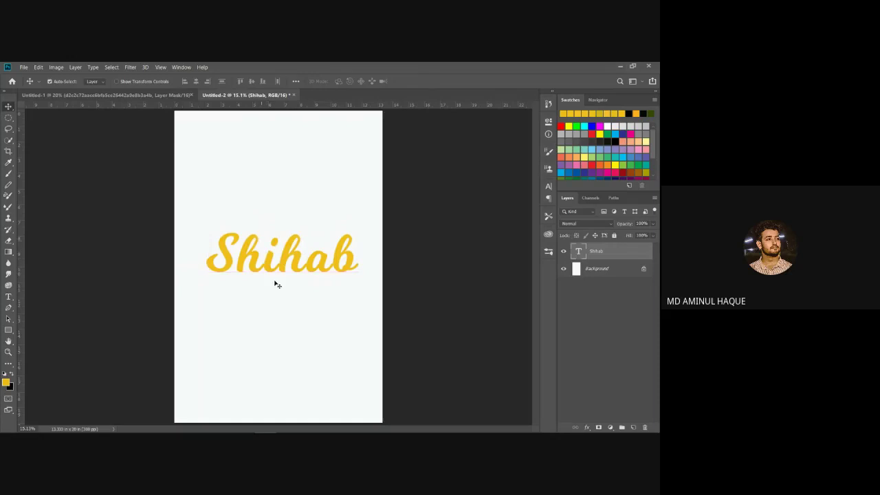
# - Place PngItem_518076 as an embedded image from Media (E:) > Illustrator work > Pngs
pyautogui.click(23, 67)
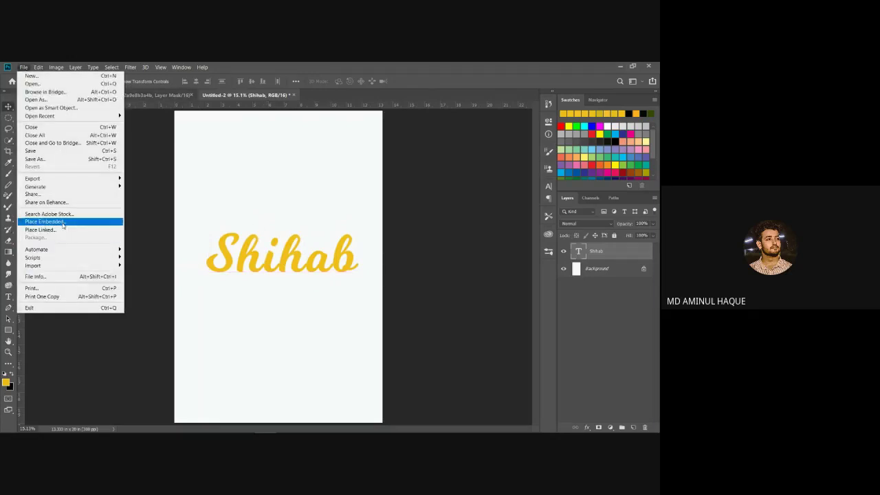
pyautogui.click(63, 222)
pyautogui.scroll(-3, 41, 206)
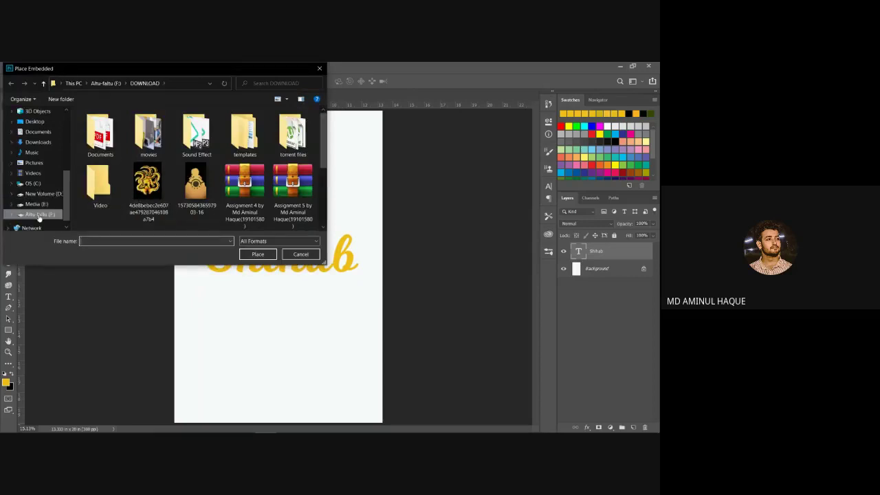
pyautogui.click(41, 206)
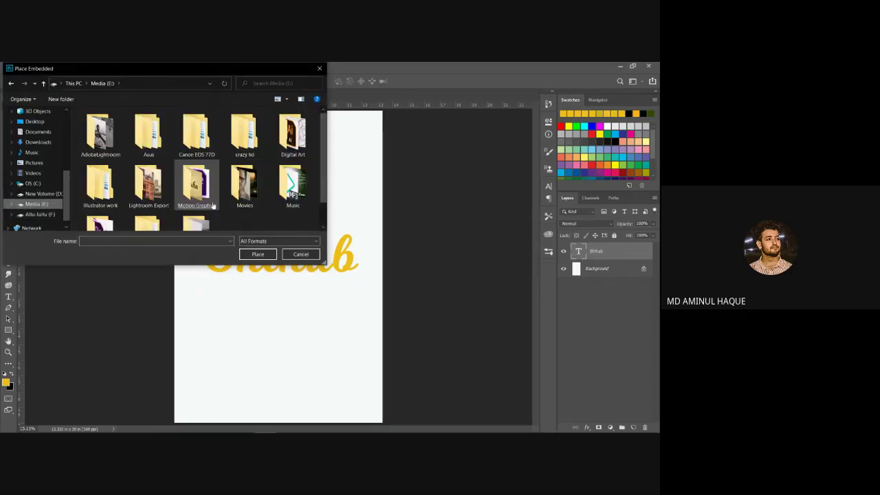
pyautogui.doubleClick(100, 185)
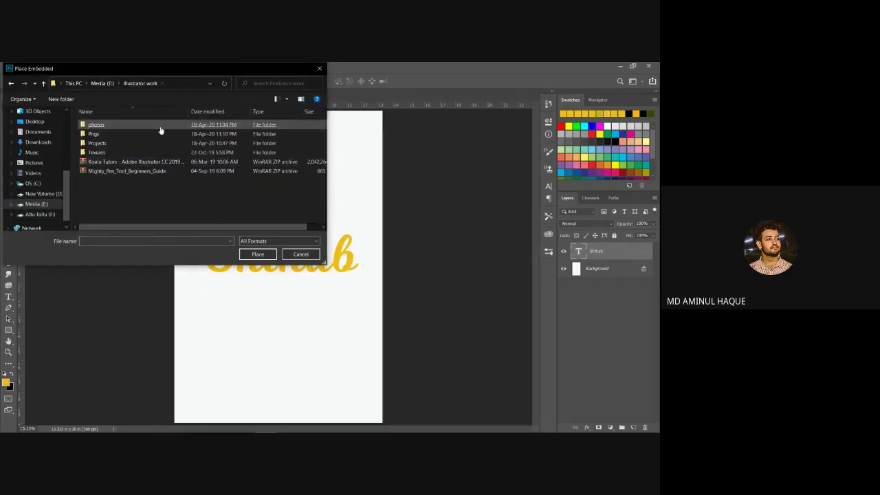
pyautogui.doubleClick(159, 135)
pyautogui.click(148, 134)
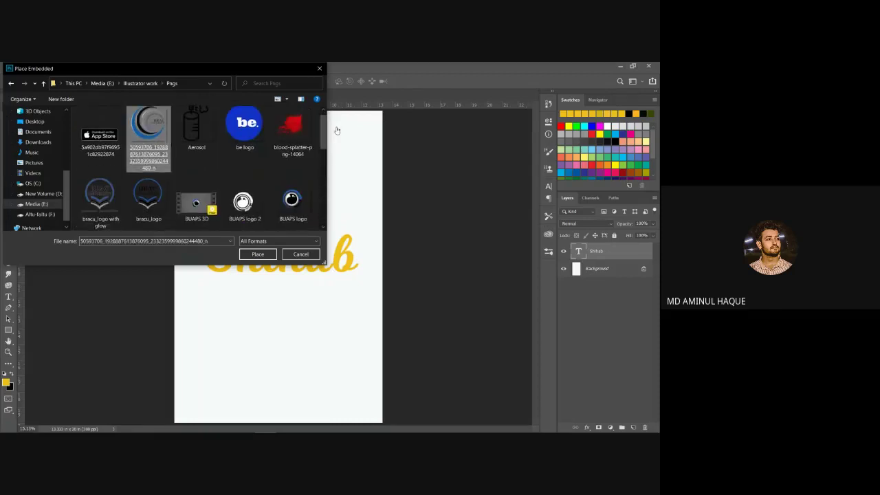
pyautogui.scroll(-2, 322, 131)
pyautogui.moveTo(322, 131); pyautogui.dragTo(328, 172)
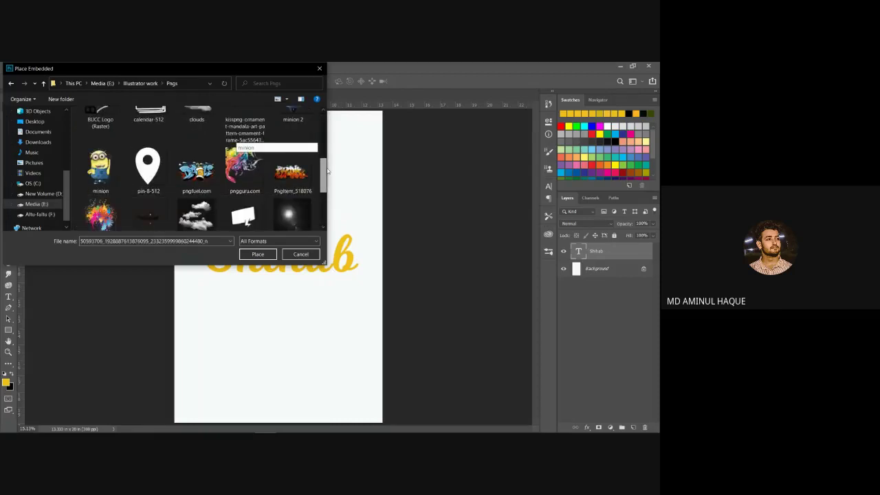
pyautogui.doubleClick(290, 159)
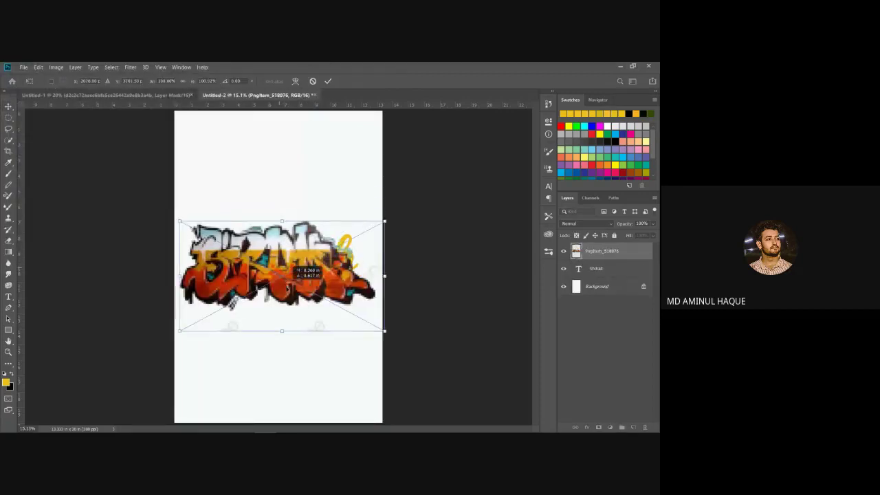
# - Commit the graffiti image placement and move it over the Shihab text
pyautogui.moveTo(277, 302); pyautogui.dragTo(277, 405)
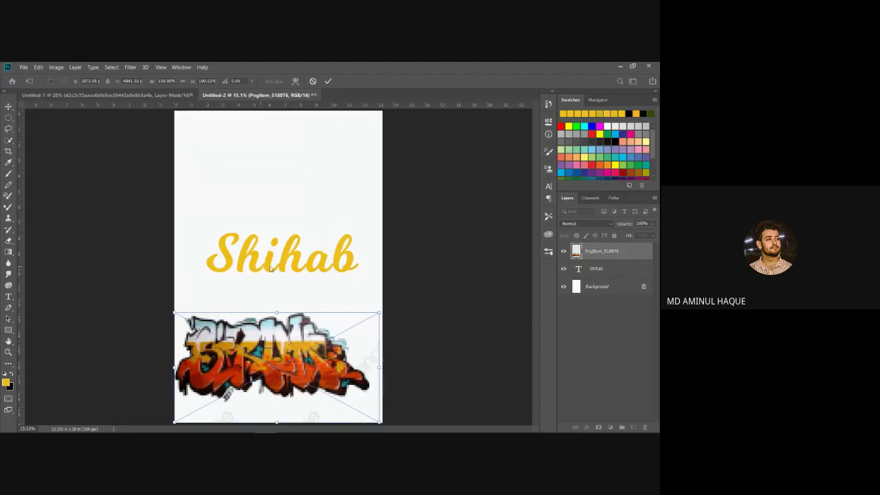
pyautogui.press('Return')
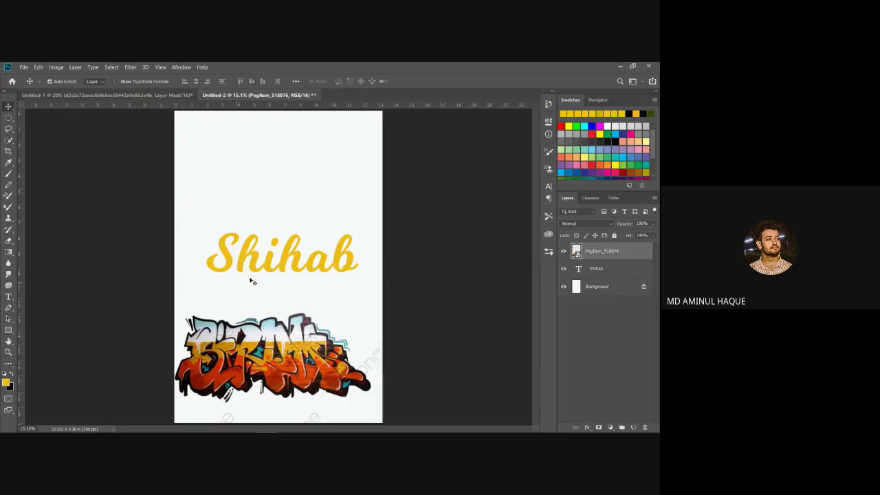
pyautogui.moveTo(273, 372); pyautogui.dragTo(273, 353)
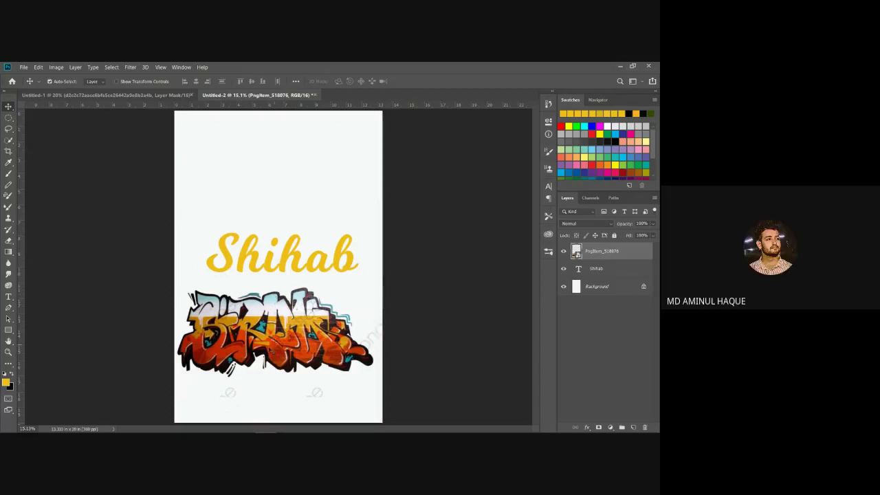
pyautogui.moveTo(279, 327); pyautogui.dragTo(295, 256)
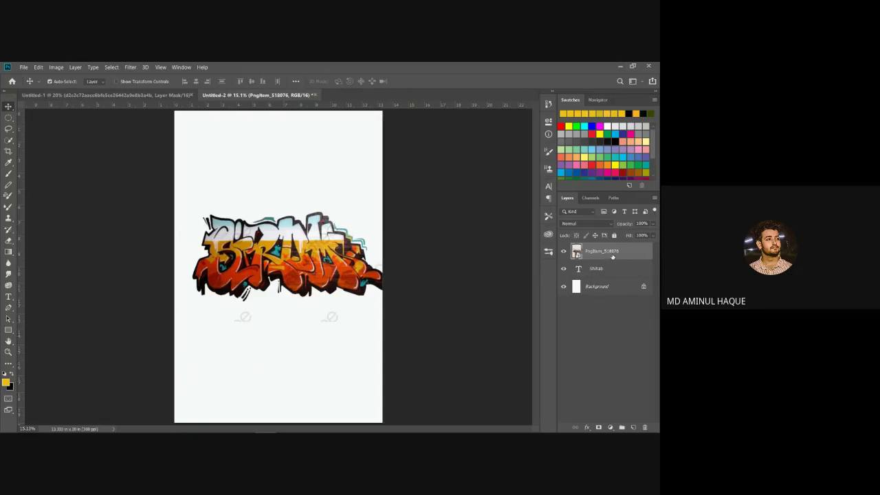
# - Clip the graffiti image into the Shihab lettering, shift the texture, then release the clip
pyautogui.rightClick(613, 257)
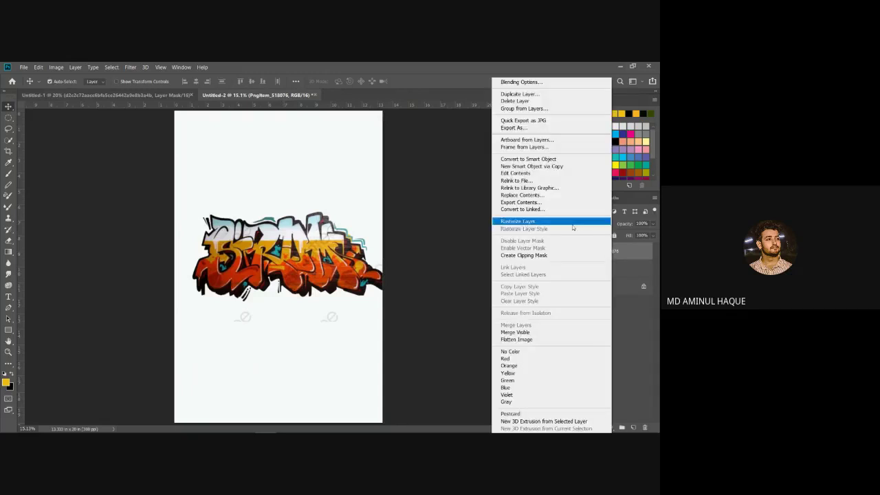
pyautogui.click(512, 258)
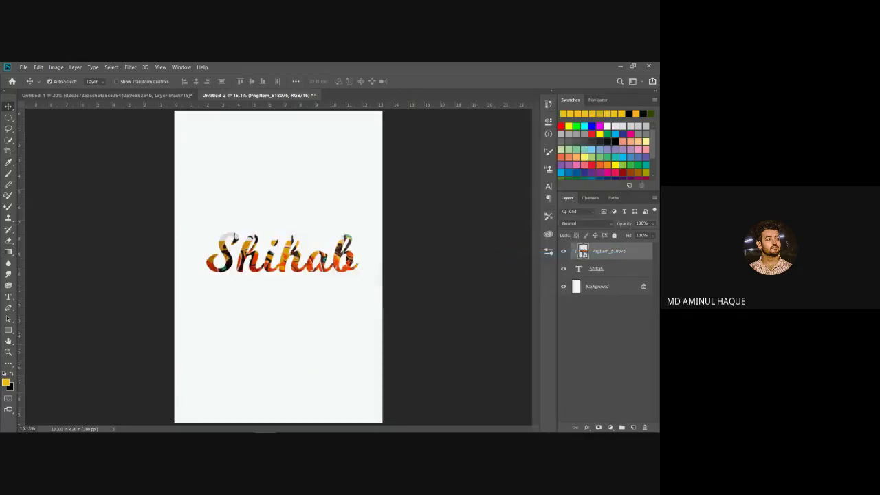
pyautogui.moveTo(286, 259)
pyautogui.mouseDown()
pyautogui.moveTo(304, 260)
pyautogui.moveTo(275, 255)
pyautogui.moveTo(289, 253)
pyautogui.mouseUp()
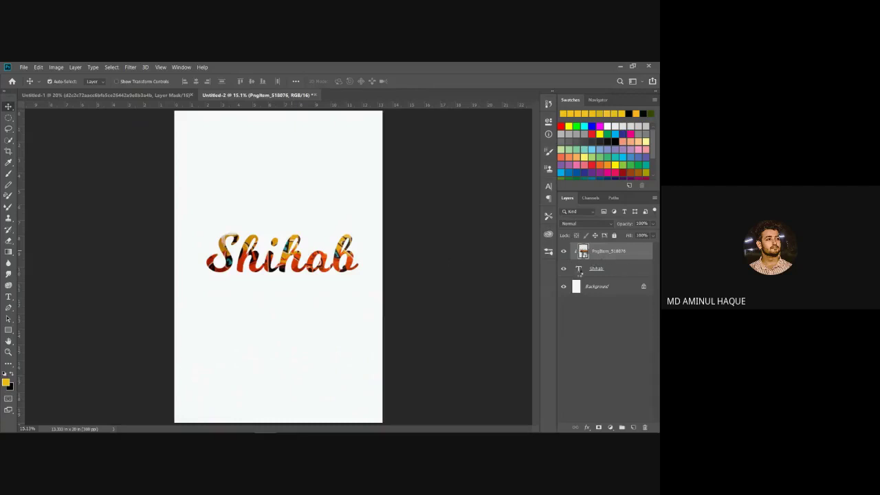
pyautogui.moveTo(311, 240); pyautogui.dragTo(344, 248)
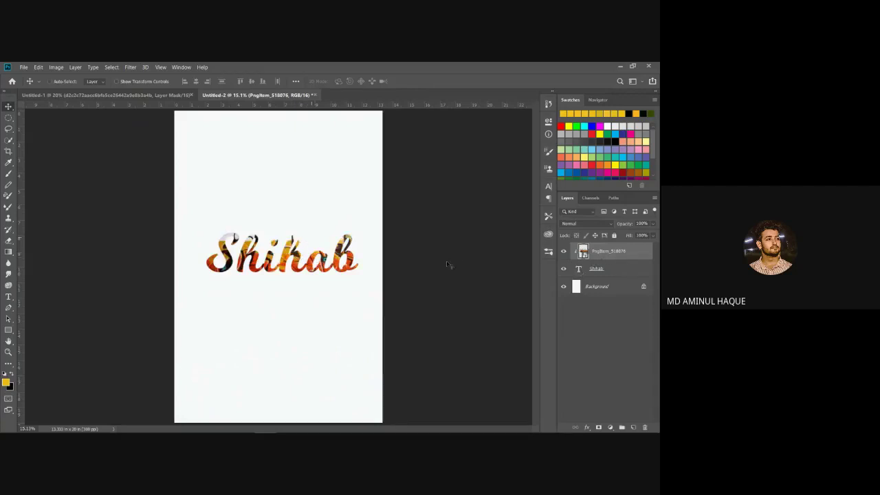
pyautogui.keyDown('alt'); pyautogui.click(604, 263); pyautogui.keyUp('alt')
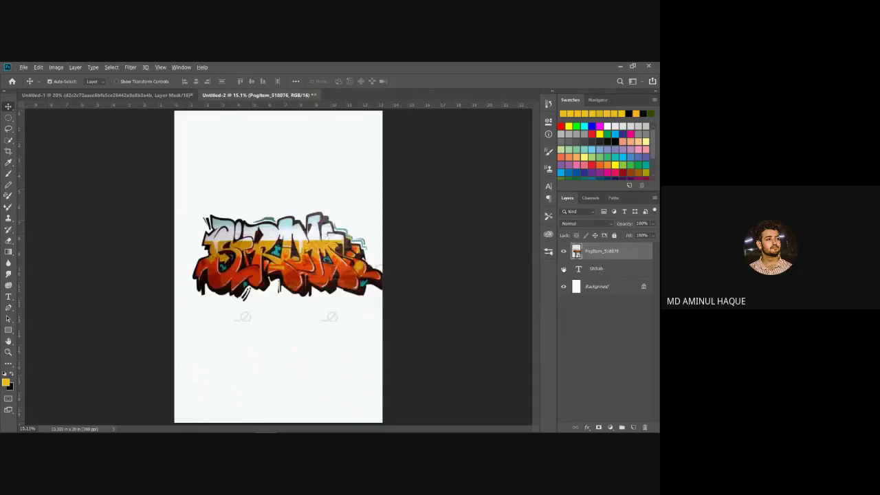
pyautogui.moveTo(608, 259); pyautogui.dragTo(601, 260)
# - Re-clip the graffiti layer, reposition its texture, then delete the graffiti layer
pyautogui.keyDown('alt'); pyautogui.click(602, 260); pyautogui.keyUp('alt')
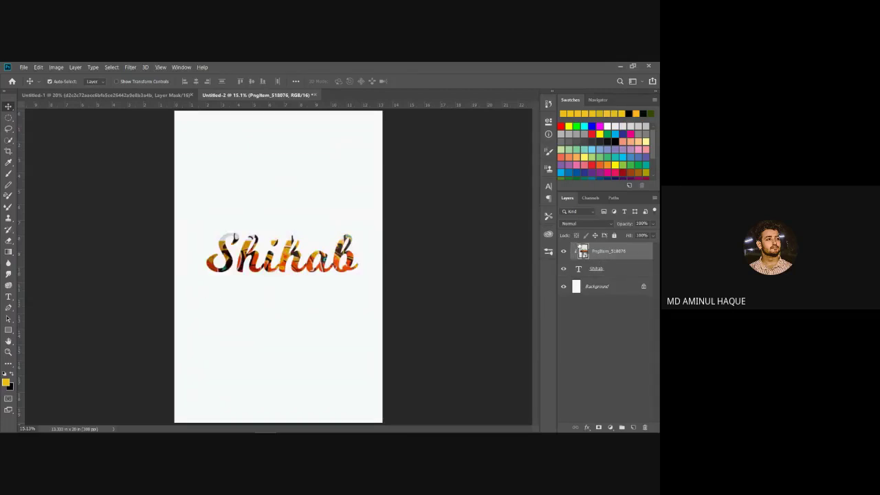
pyautogui.moveTo(295, 253); pyautogui.dragTo(296, 239)
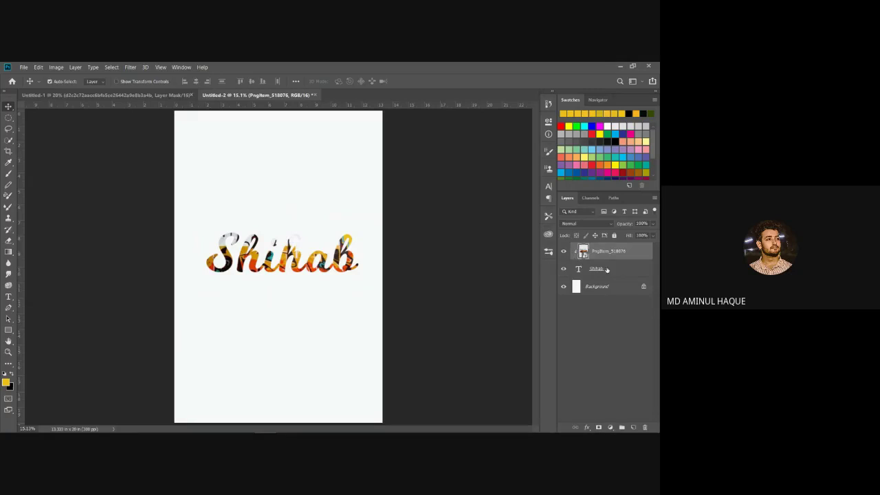
pyautogui.moveTo(257, 262); pyautogui.dragTo(272, 234)
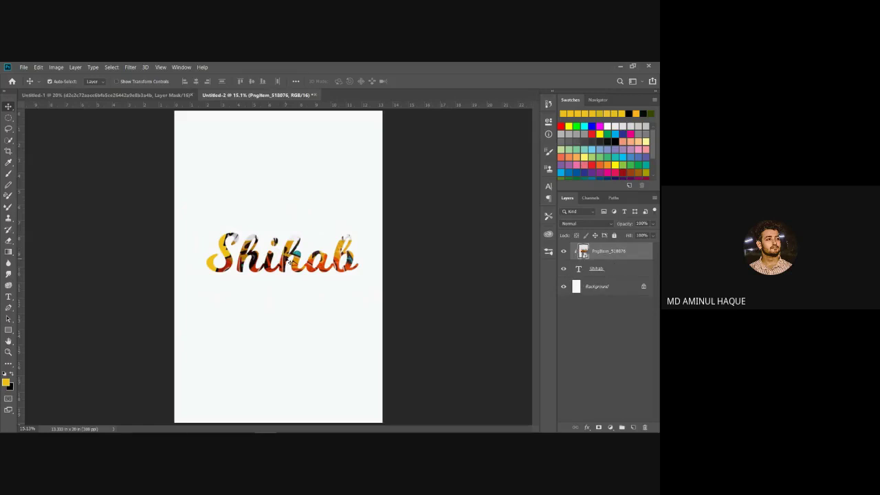
pyautogui.moveTo(296, 246)
pyautogui.mouseDown()
pyautogui.moveTo(296, 229)
pyautogui.moveTo(270, 202)
pyautogui.mouseUp()
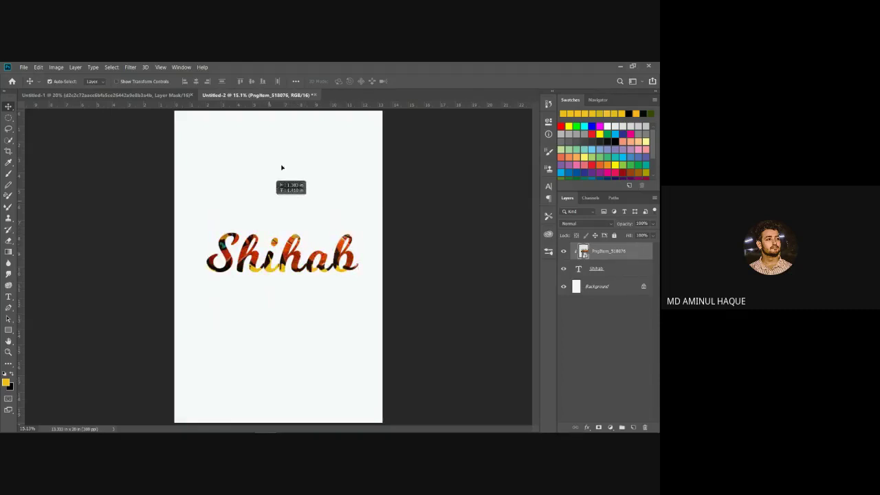
pyautogui.moveTo(282, 168)
pyautogui.mouseDown()
pyautogui.moveTo(339, 167)
pyautogui.moveTo(324, 212)
pyautogui.moveTo(276, 241)
pyautogui.mouseUp()
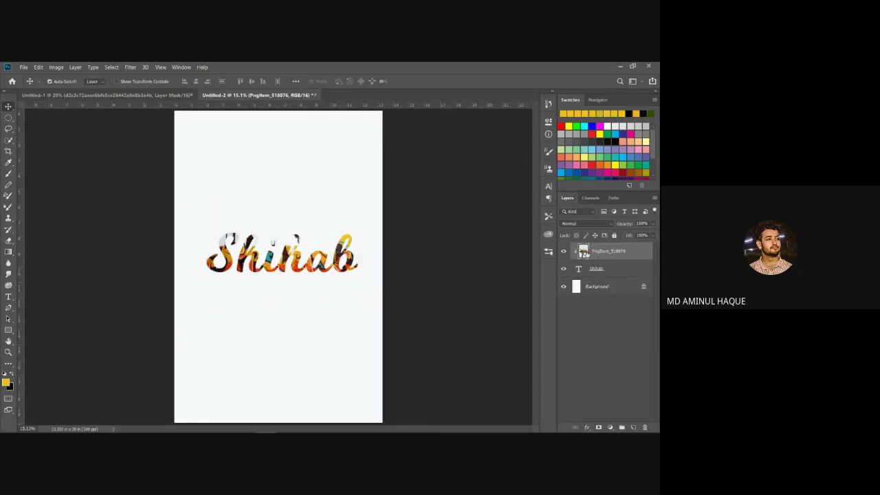
pyautogui.moveTo(584, 253)
pyautogui.mouseDown()
pyautogui.moveTo(647, 396)
pyautogui.moveTo(645, 427)
pyautogui.mouseUp()
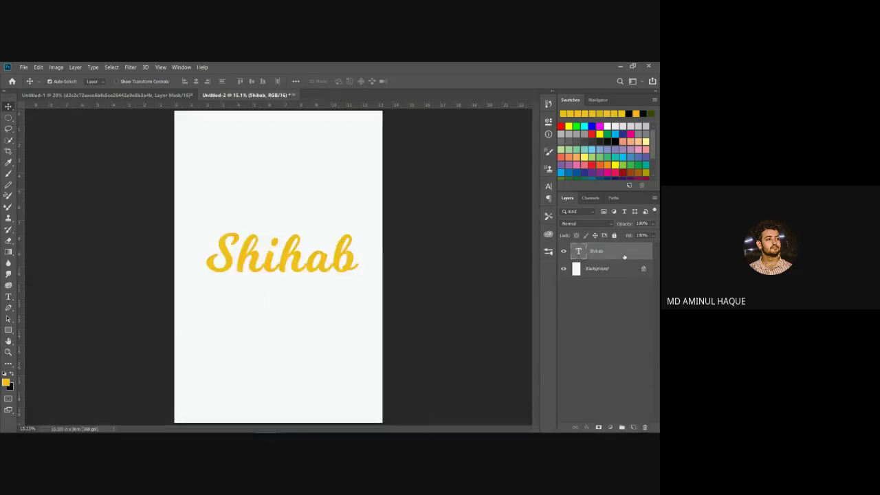
pyautogui.doubleClick(620, 252)
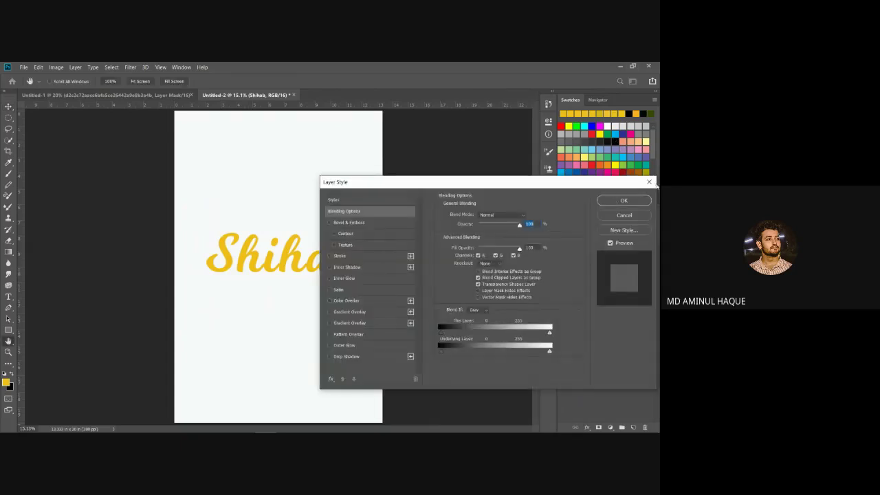
pyautogui.click(622, 214)
pyautogui.rightClick(622, 256)
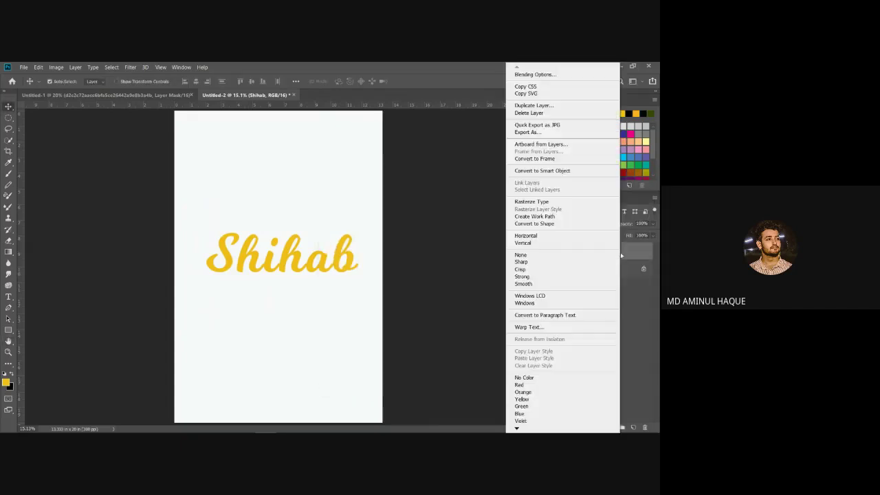
pyautogui.click(550, 74)
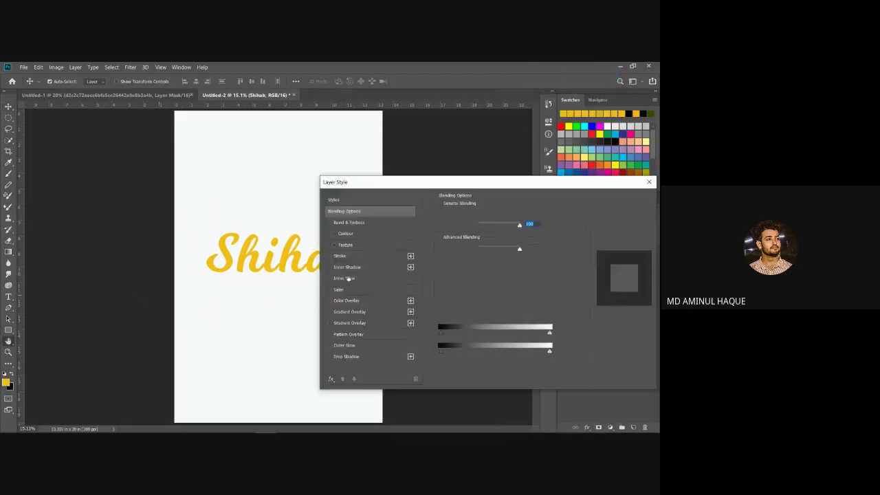
pyautogui.moveTo(491, 184); pyautogui.dragTo(502, 161)
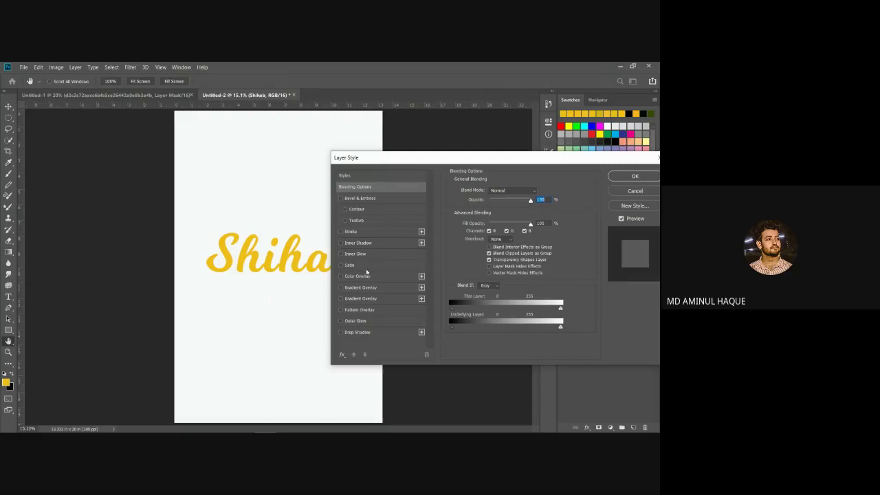
pyautogui.click(369, 276)
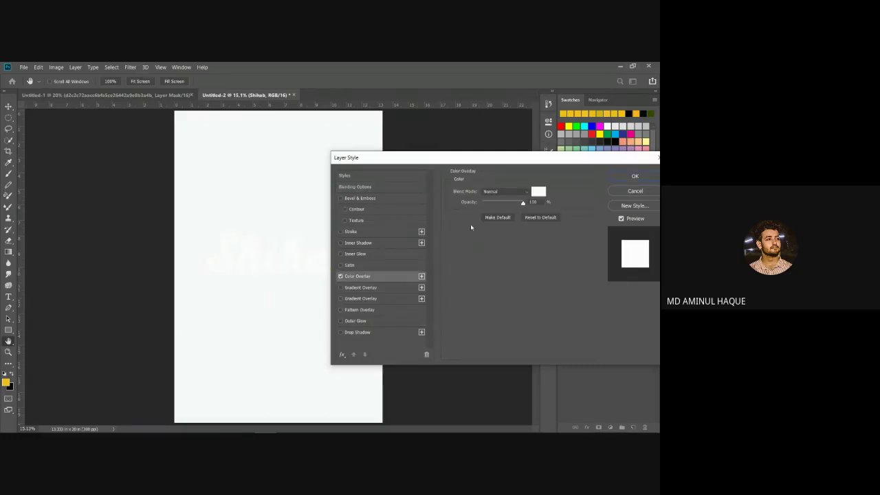
pyautogui.click(538, 191)
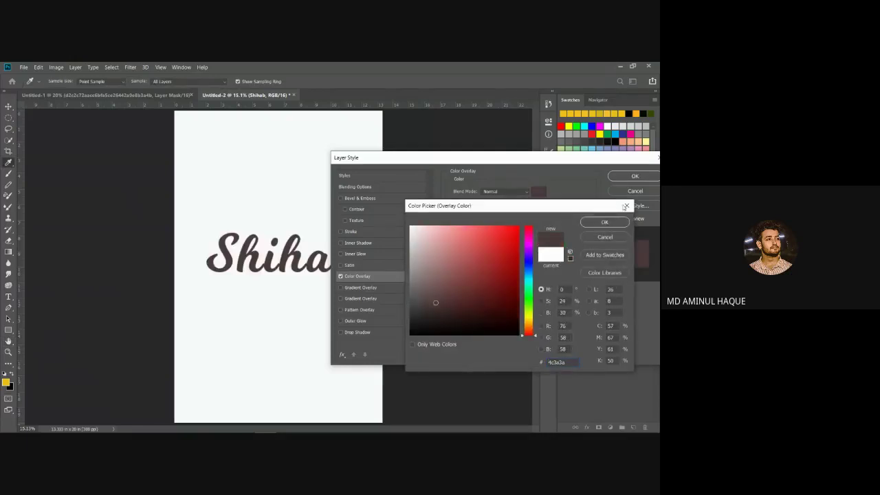
pyautogui.click(605, 223)
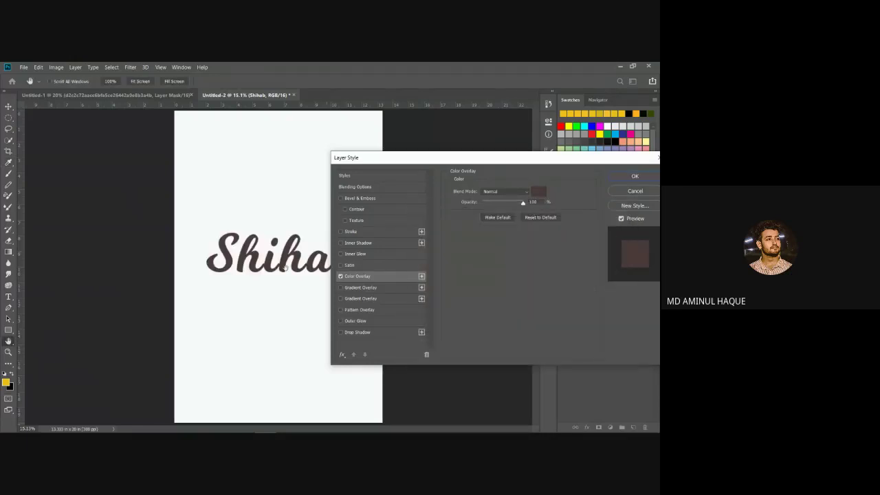
pyautogui.click(367, 287)
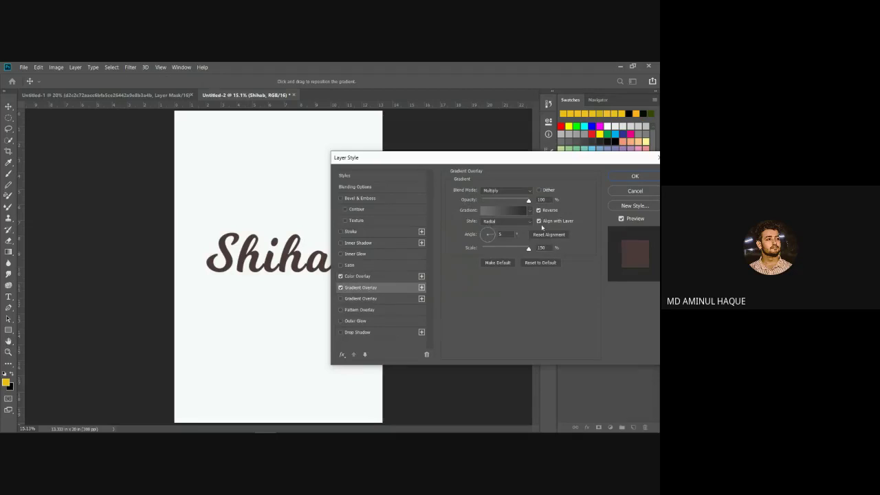
pyautogui.click(340, 287)
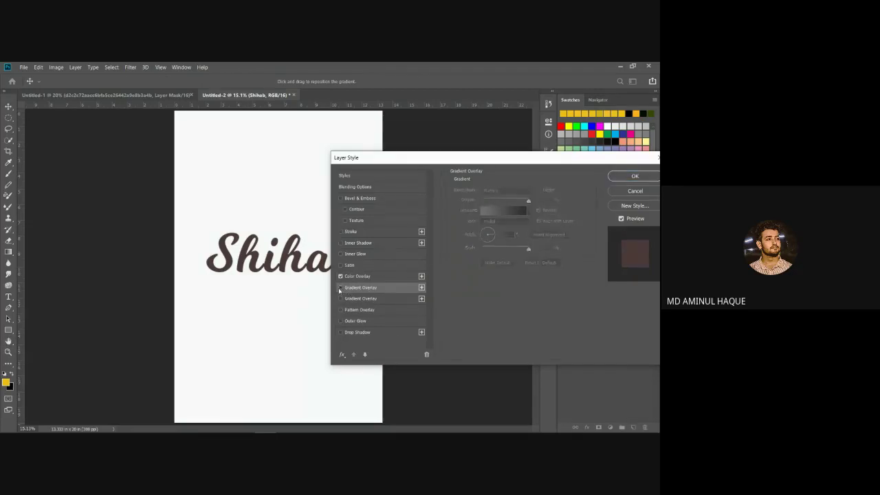
pyautogui.click(357, 332)
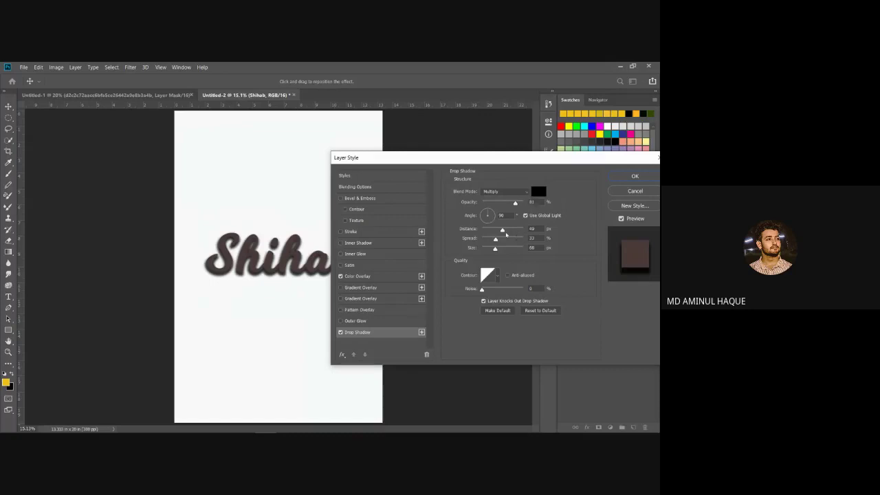
pyautogui.moveTo(503, 231); pyautogui.dragTo(513, 230)
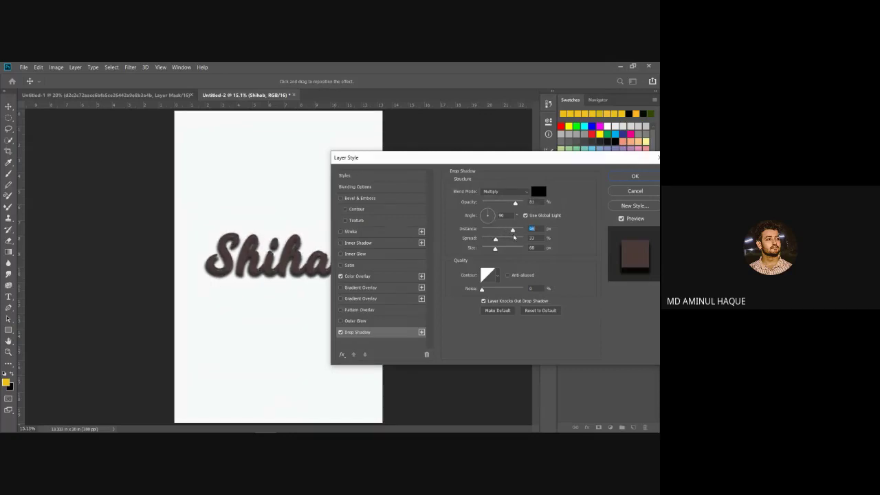
pyautogui.moveTo(230, 303)
pyautogui.mouseDown()
pyautogui.moveTo(265, 270)
pyautogui.moveTo(242, 297)
pyautogui.mouseUp()
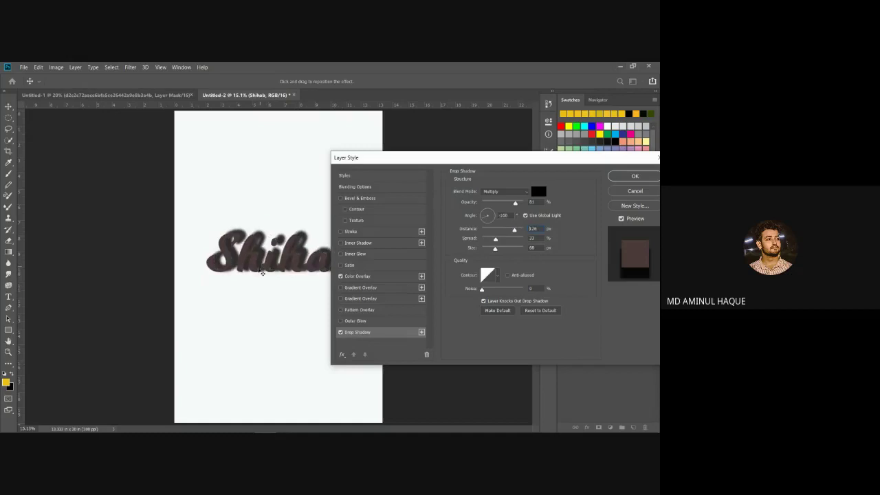
pyautogui.click(356, 322)
pyautogui.click(344, 332)
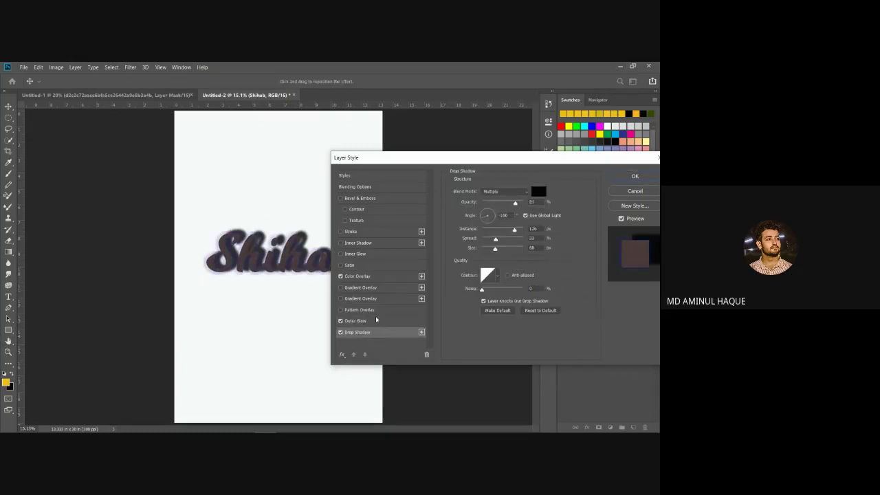
pyautogui.click(376, 321)
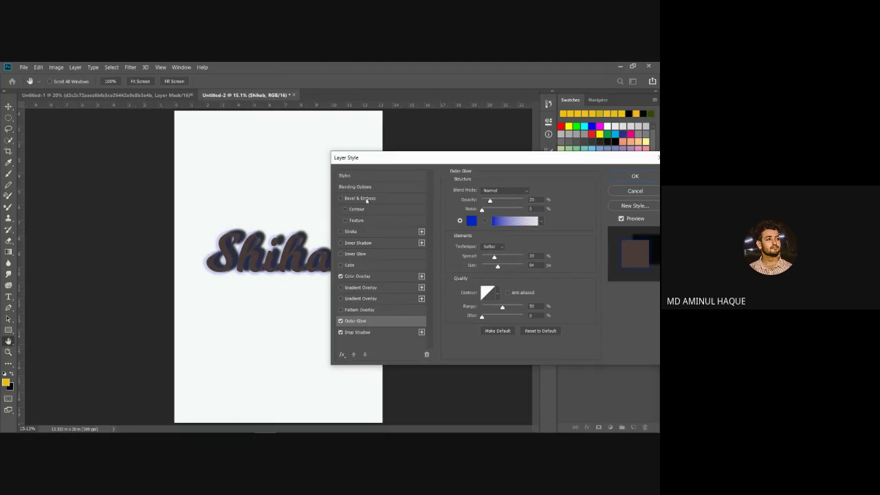
pyautogui.moveTo(494, 162); pyautogui.dragTo(416, 179)
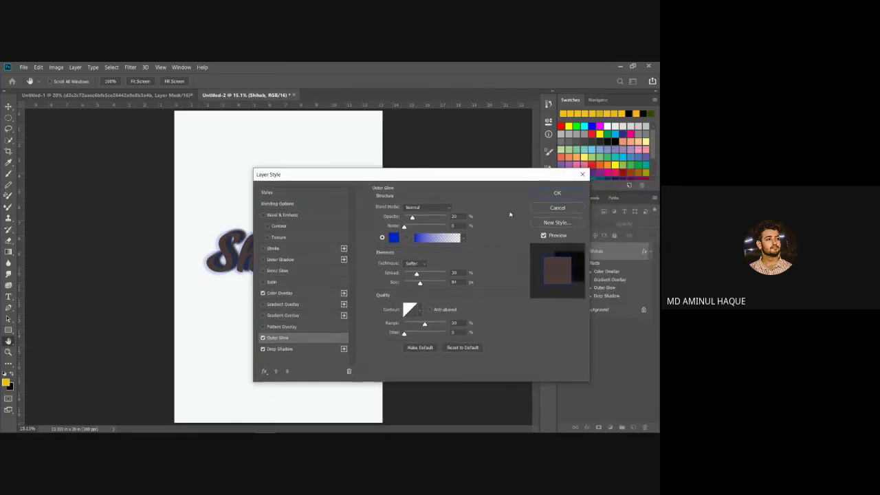
pyautogui.click(558, 208)
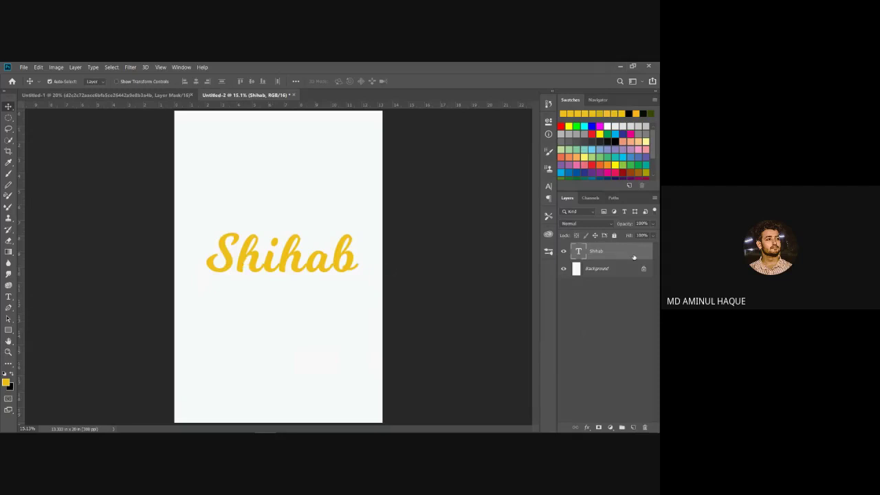
# - Give the Shihab layer a dark red (360e0e) Color Overlay layer style
pyautogui.doubleClick(619, 251)
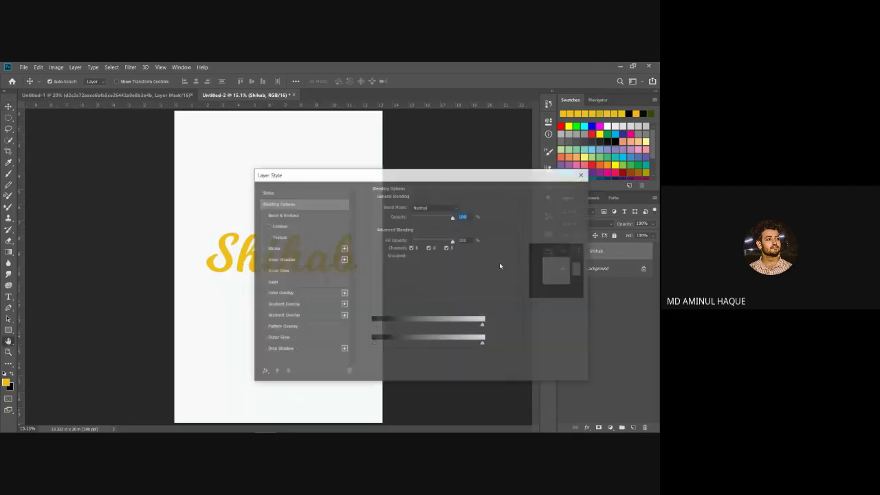
pyautogui.click(288, 316)
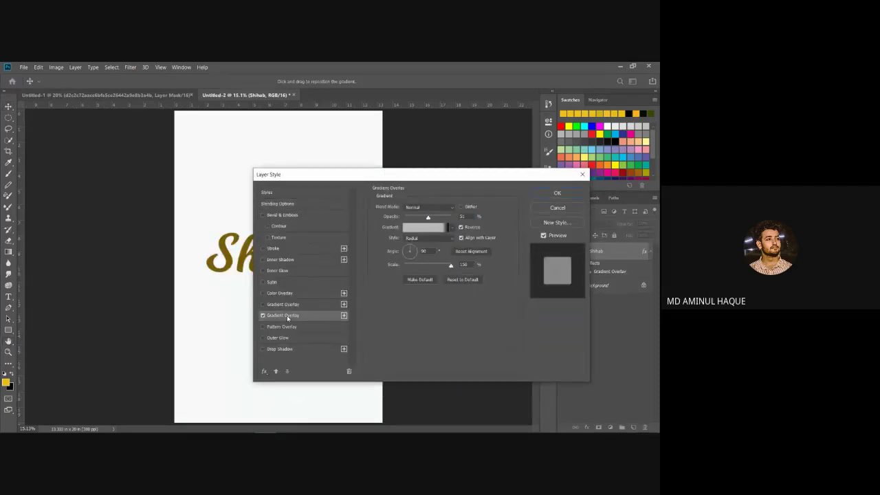
pyautogui.click(290, 294)
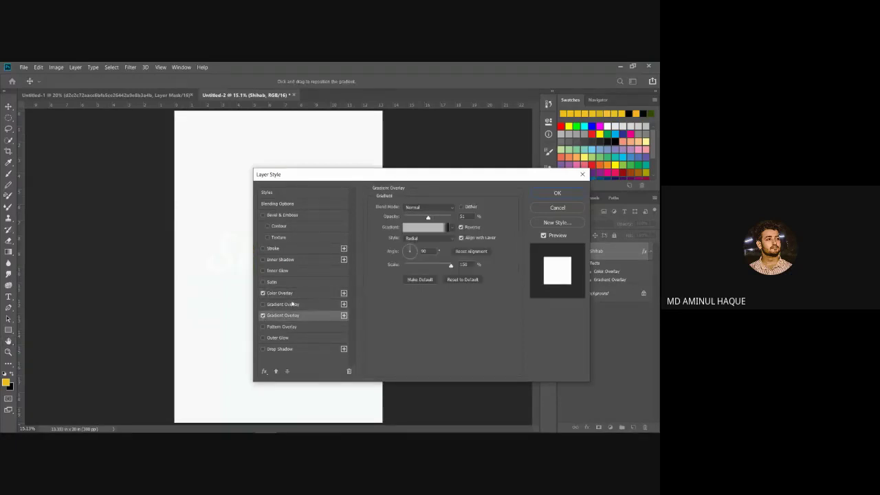
pyautogui.click(264, 315)
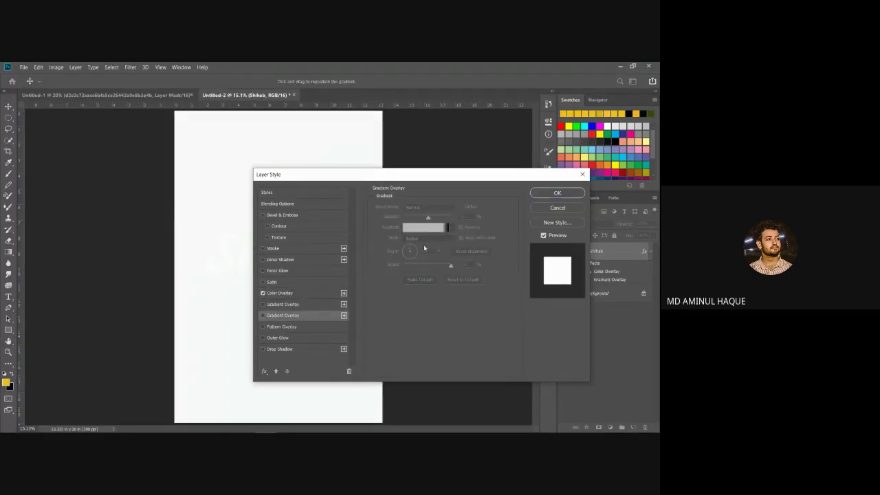
pyautogui.click(301, 294)
pyautogui.click(461, 208)
pyautogui.moveTo(463, 250); pyautogui.dragTo(463, 297)
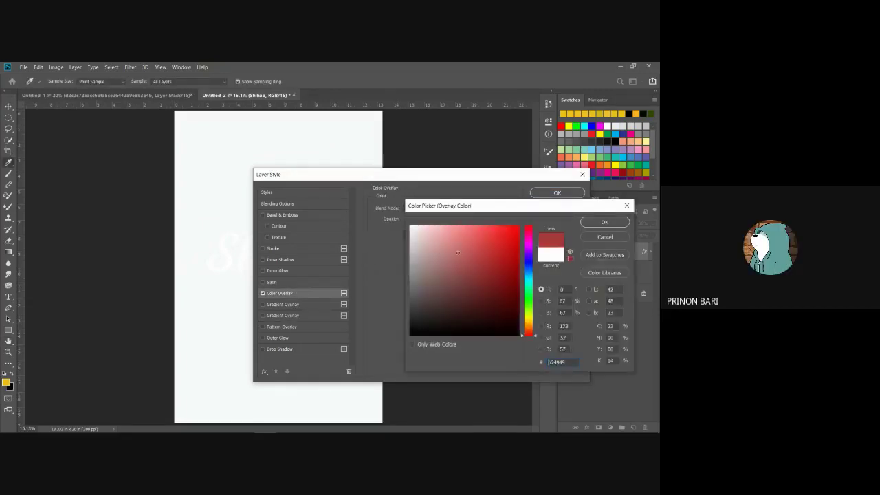
pyautogui.click(605, 222)
pyautogui.click(557, 192)
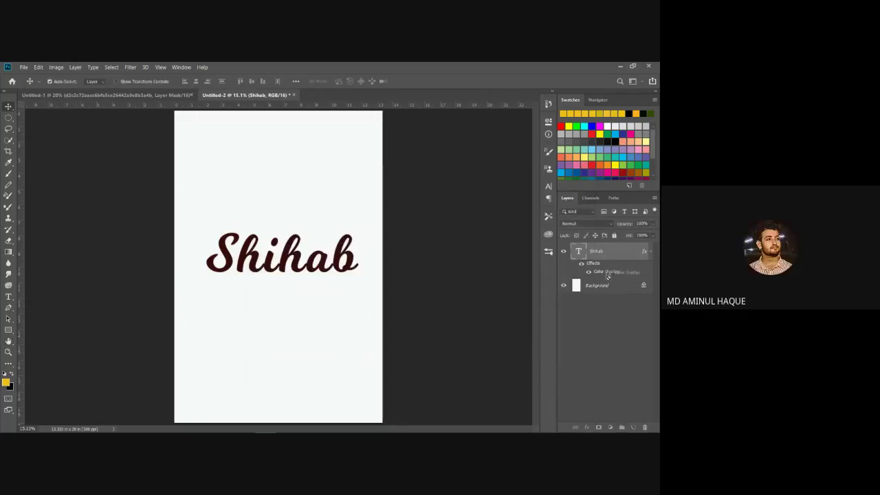
# - Keep the Color Overlay but hide it, and move the Shihab text left and down
pyautogui.moveTo(607, 271); pyautogui.dragTo(646, 427)
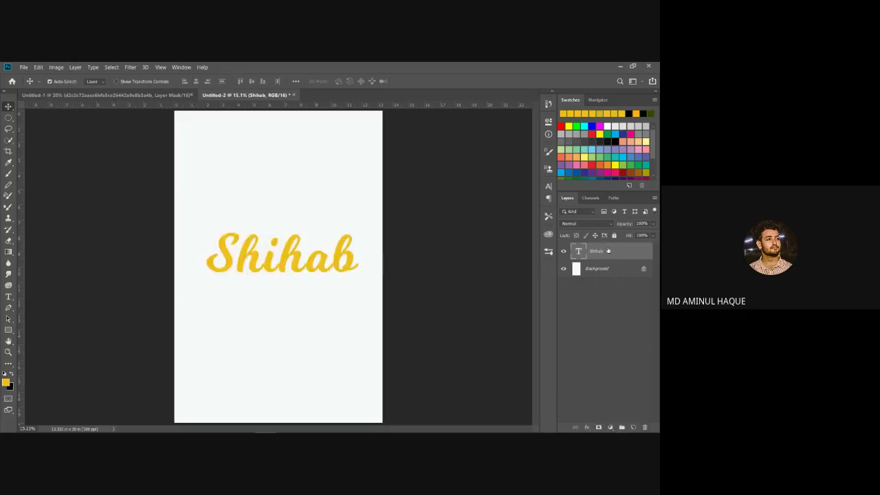
pyautogui.hotkey('ctrl', 'z')
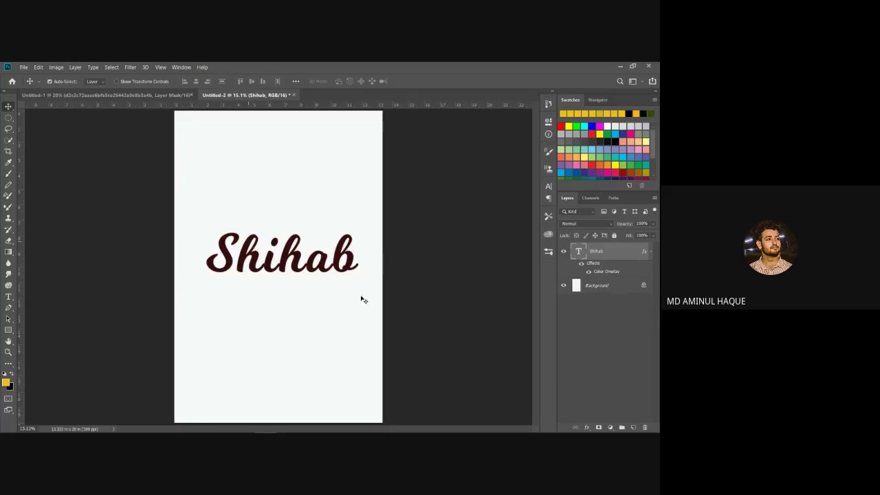
pyautogui.click(581, 264)
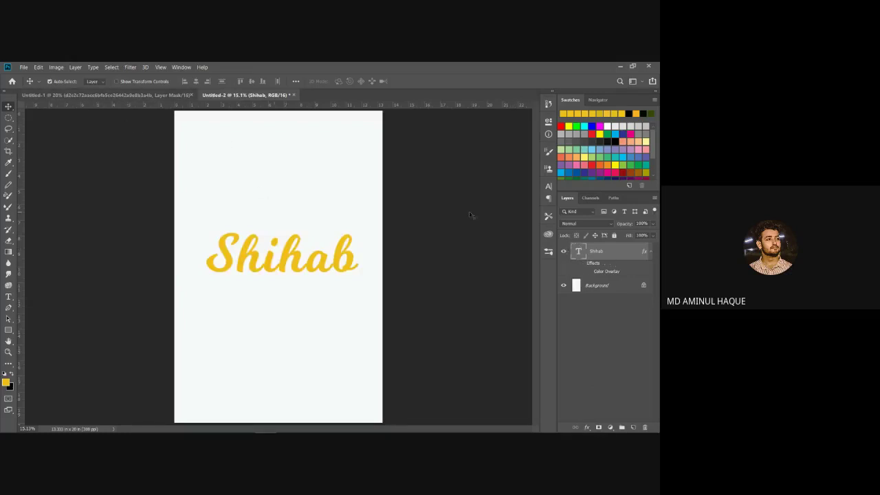
pyautogui.moveTo(329, 265); pyautogui.dragTo(317, 281)
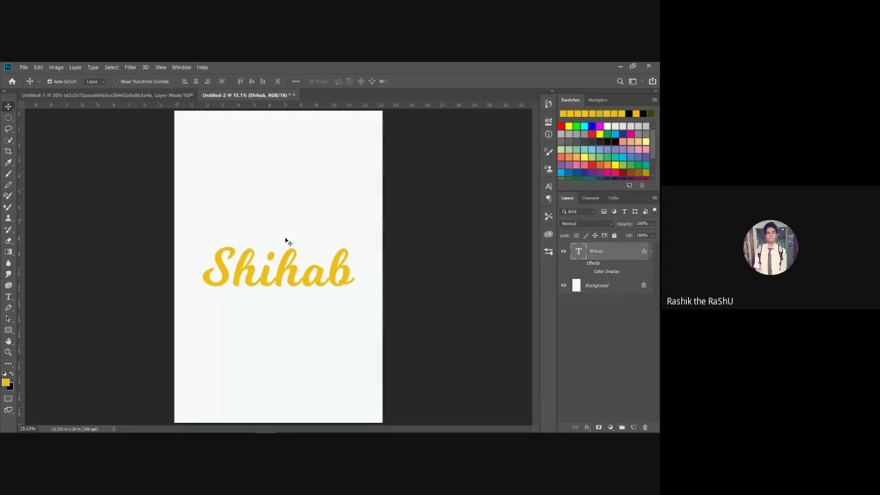
pyautogui.moveTo(282, 253)
pyautogui.mouseDown()
pyautogui.moveTo(288, 280)
pyautogui.moveTo(284, 267)
pyautogui.mouseUp()
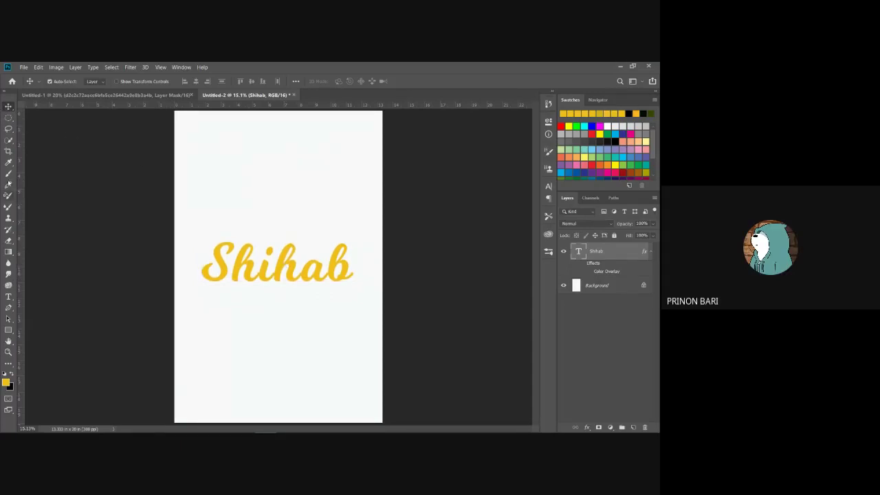
pyautogui.click(287, 243)
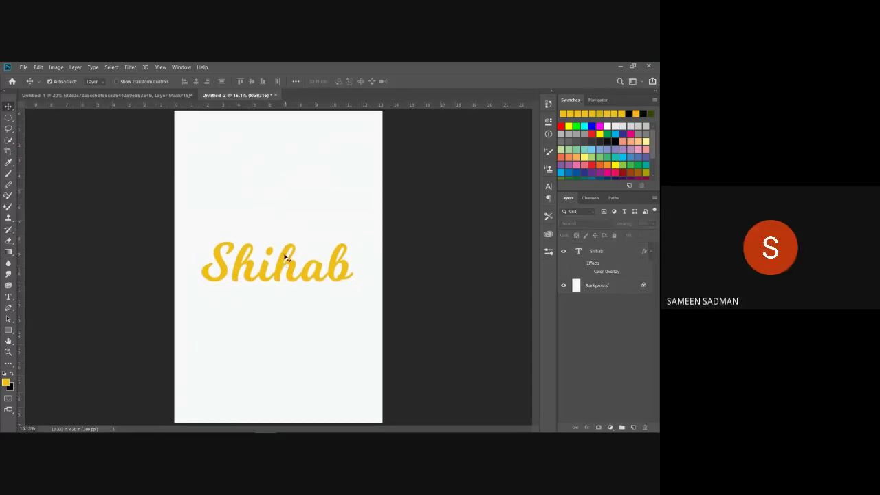
# - Nudge the Shihab text slightly upward with the Move tool
pyautogui.moveTo(287, 257)
pyautogui.mouseDown()
pyautogui.moveTo(284, 225)
pyautogui.moveTo(281, 275)
pyautogui.moveTo(274, 268)
pyautogui.moveTo(282, 257)
pyautogui.mouseUp()
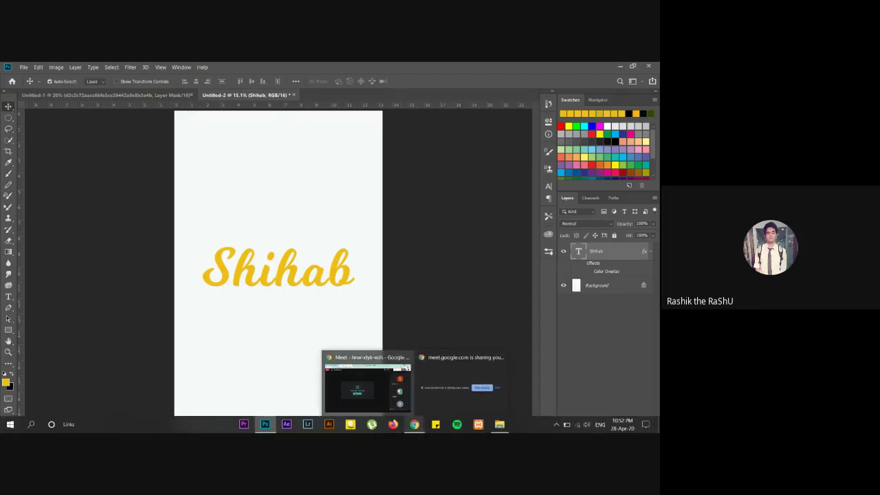
pyautogui.moveTo(414, 424)
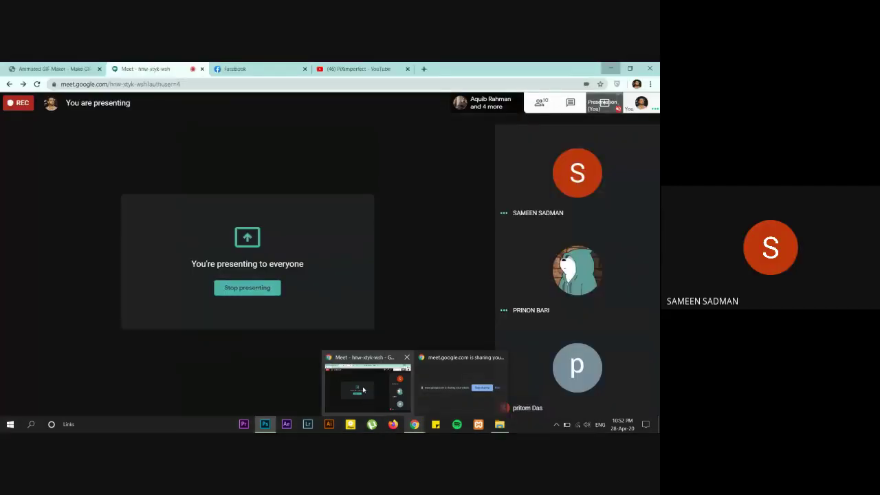
# - Dismiss the taskbar previews and minimize Google Meet so Photoshop's yellow Shihab text shows
pyautogui.click(442, 405)
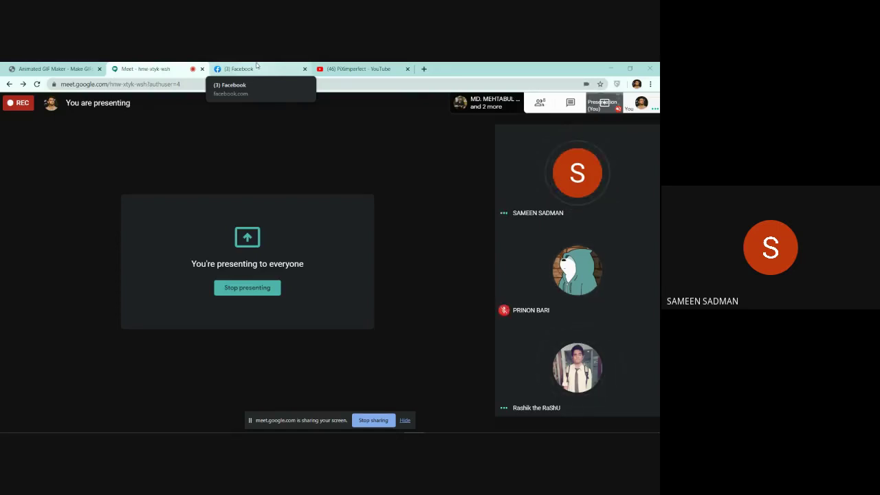
pyautogui.click(612, 68)
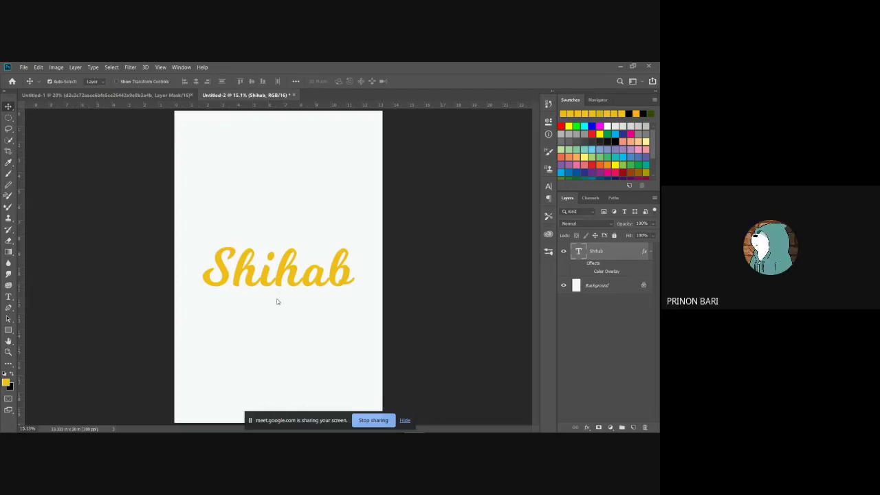
# - Minimize Photoshop to reveal the Google Meet page showing the screen is being presented
pyautogui.click(619, 66)
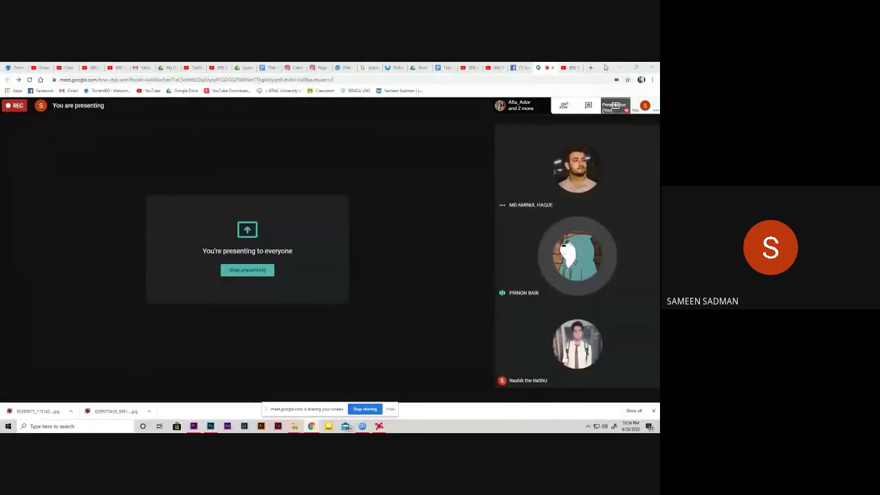
# - Hide the Meet window and close the portrait document, leaving the Lightyears poster
pyautogui.click(621, 66)
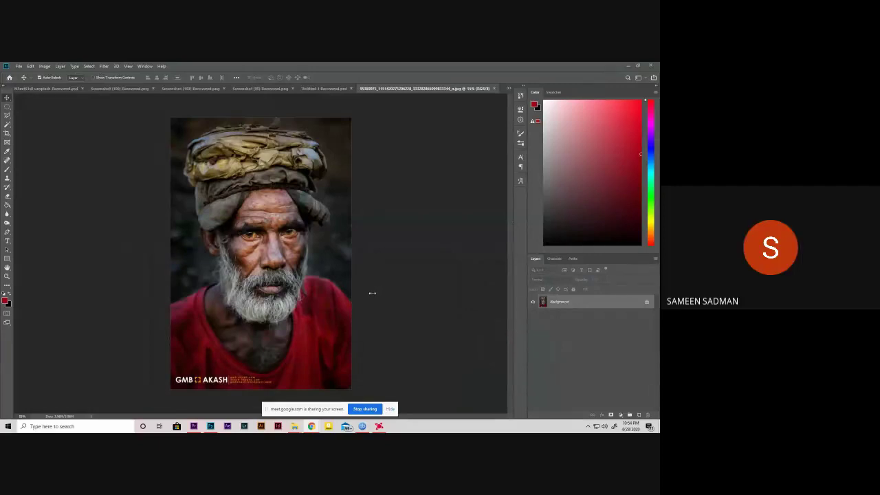
pyautogui.click(494, 89)
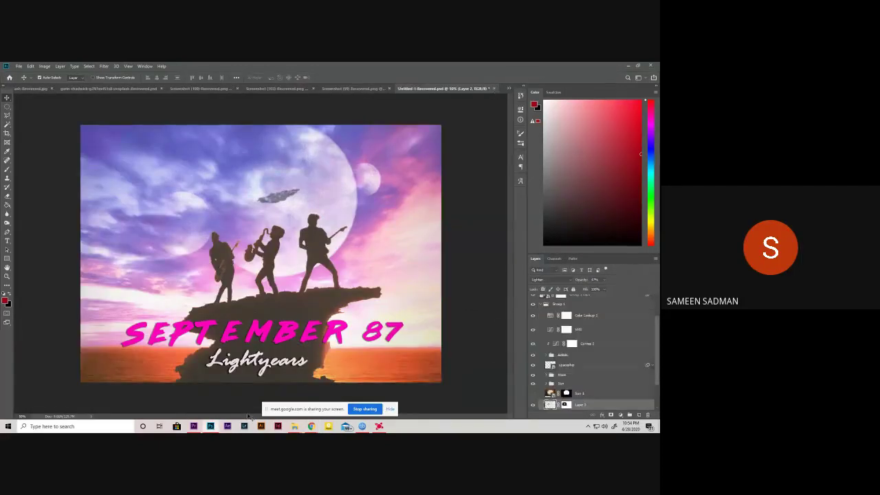
pyautogui.moveTo(295, 426)
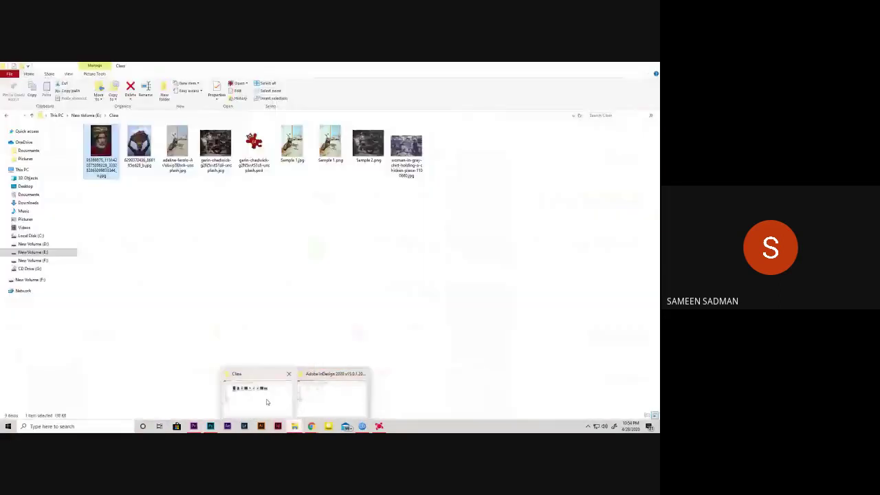
# - Drag the first portrait JPG from the Class folder onto Photoshop's tab bar
pyautogui.click(268, 401)
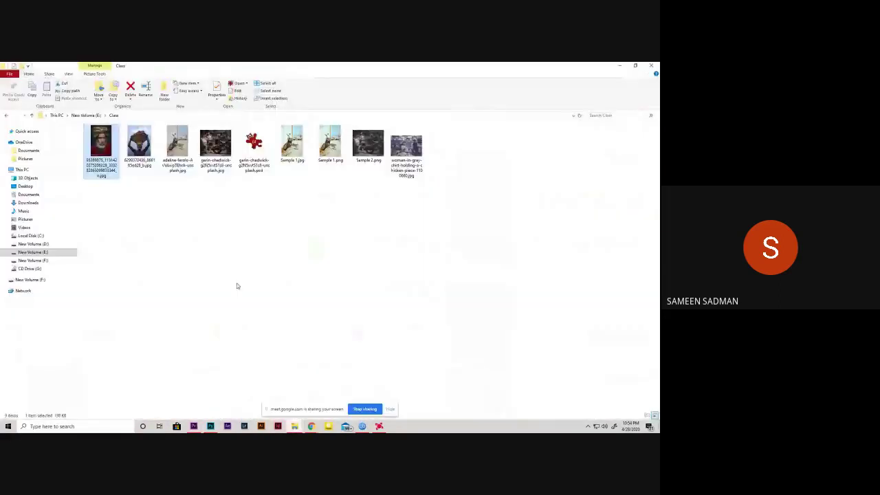
pyautogui.click(231, 288)
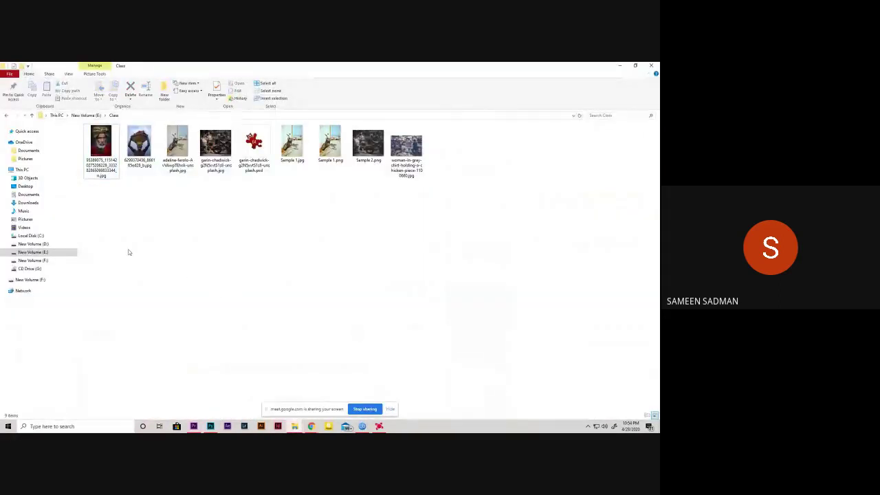
pyautogui.moveTo(110, 141); pyautogui.dragTo(210, 415)
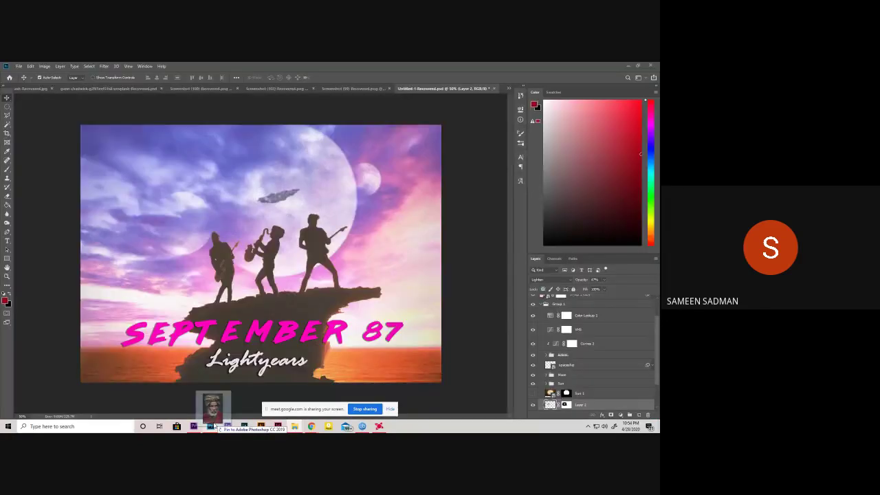
pyautogui.moveTo(210, 415); pyautogui.dragTo(505, 91)
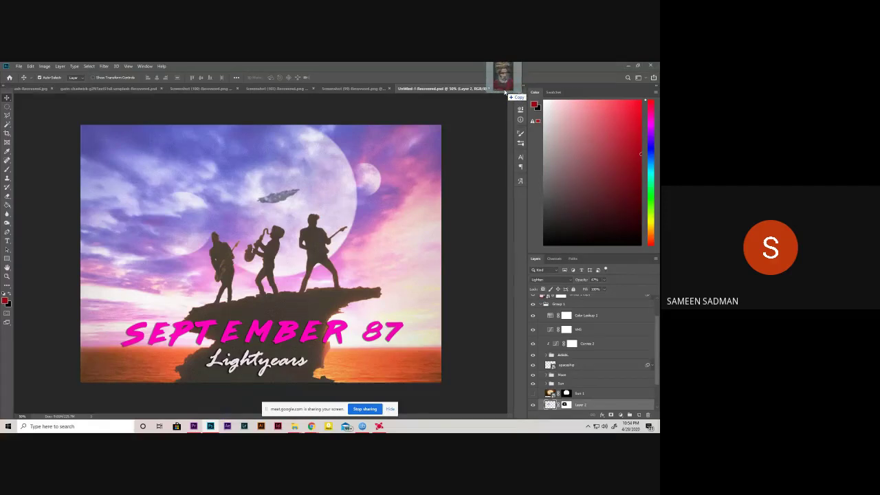
pyautogui.moveTo(504, 91); pyautogui.dragTo(504, 91)
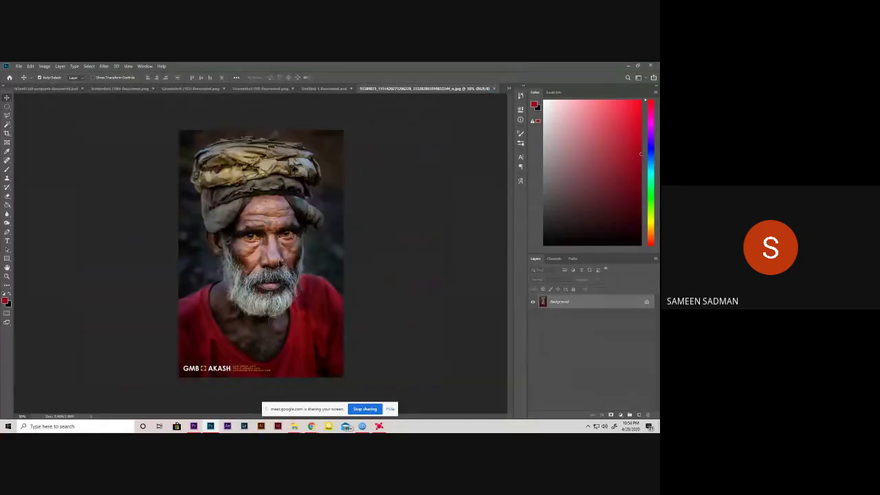
# - Duplicate the portrait's Background layer as Layer 1 with Ctrl+J, keeping Layer 1 selected
pyautogui.scroll(1, 183, 308)
pyautogui.scroll(-1, 177, 311)
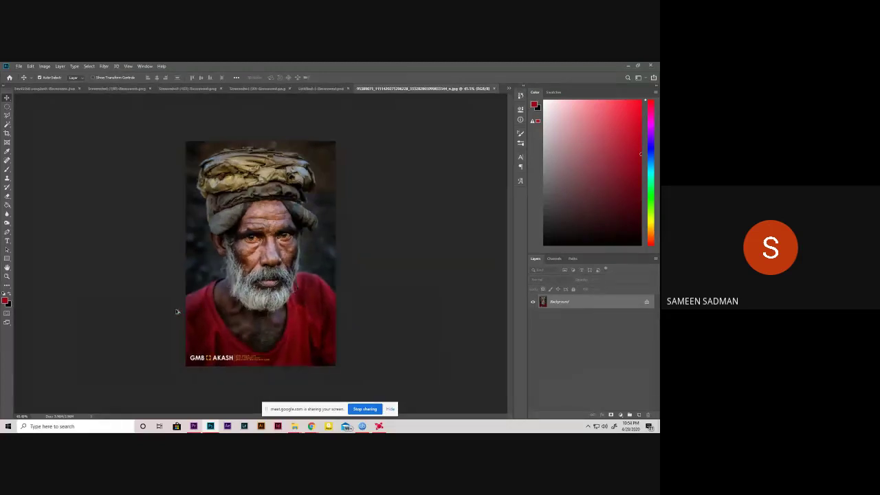
pyautogui.scroll(1, 207, 306)
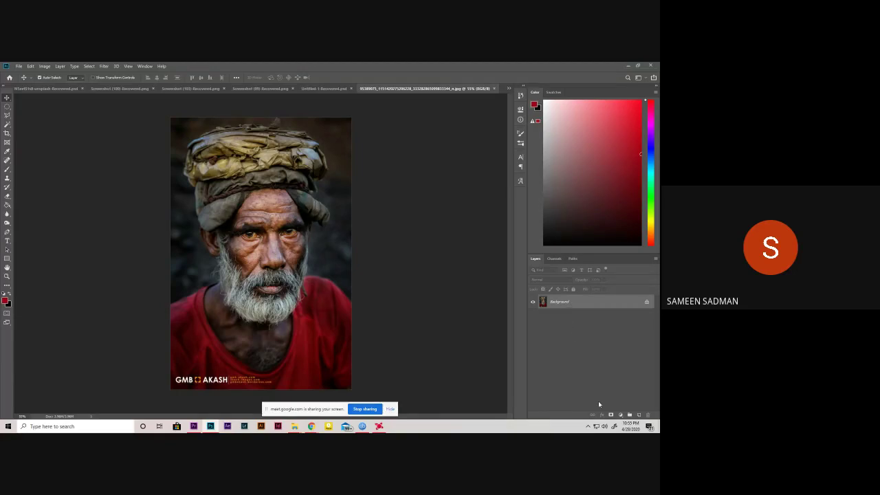
pyautogui.hotkey('ctrl', 'j')
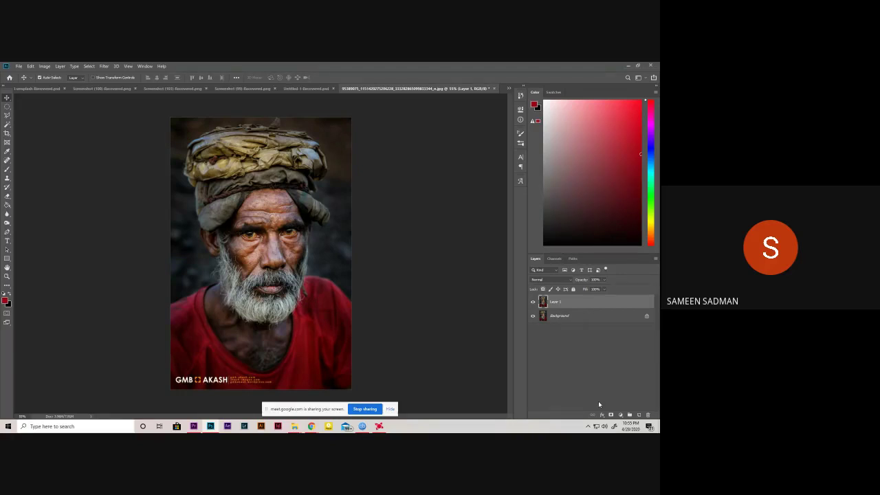
pyautogui.click(589, 411)
pyautogui.click(574, 320)
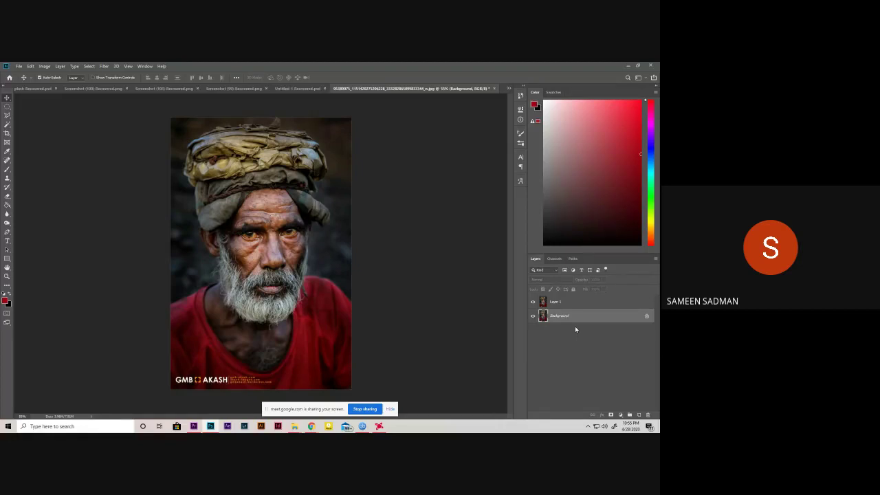
pyautogui.click(557, 303)
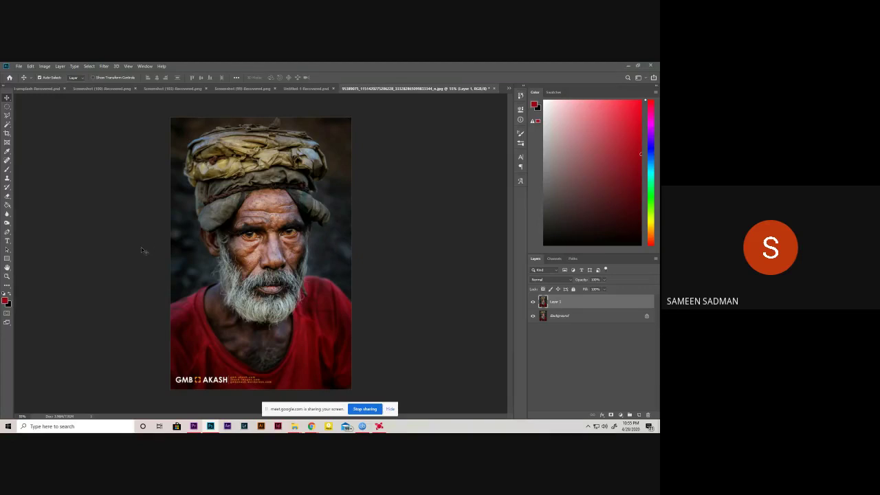
# - Set the colours to white over black, pick the Pen tool, and zoom in on the portrait
pyautogui.press('d')
pyautogui.press('x')
pyautogui.press('p')
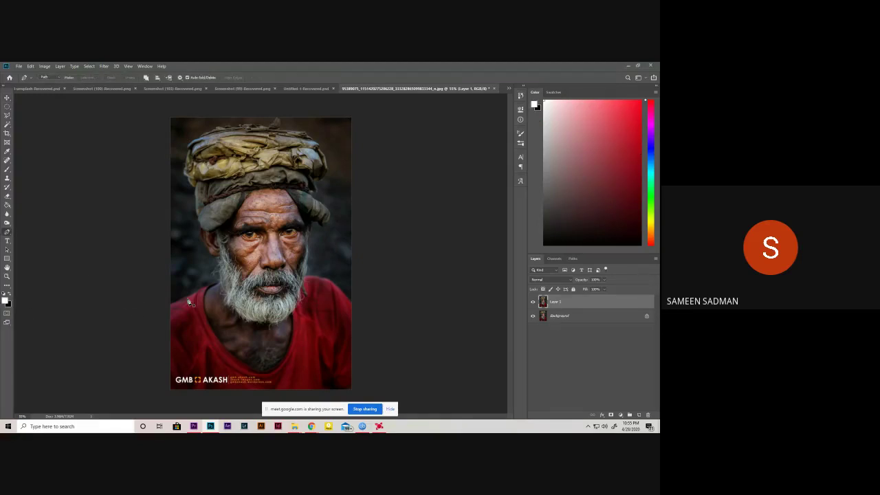
pyautogui.keyDown('alt'); pyautogui.scroll(3, 210, 235); pyautogui.keyUp('alt')
pyautogui.scroll(-2, 235, 270)
pyautogui.scroll(-2, 235, 270)
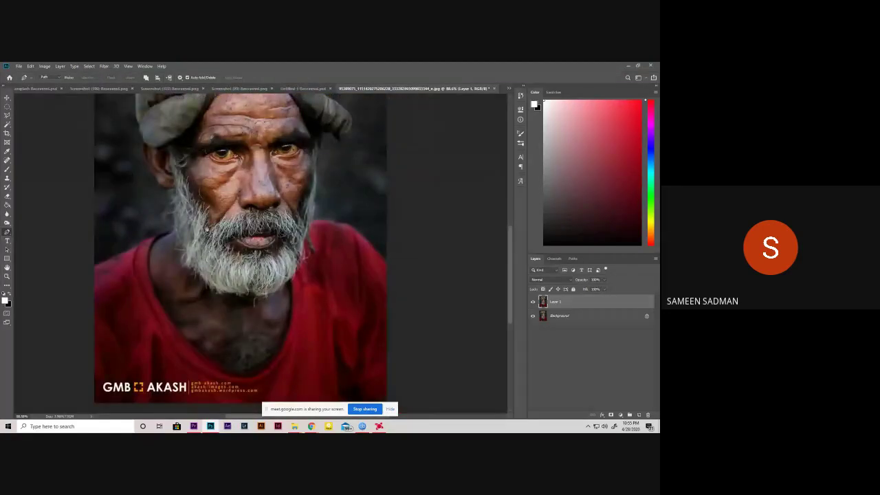
pyautogui.keyDown('alt'); pyautogui.scroll(1, 233, 261); pyautogui.keyUp('alt')
pyautogui.keyDown('alt'); pyautogui.scroll(2, 230, 254); pyautogui.keyUp('alt')
pyautogui.keyDown('alt'); pyautogui.scroll(-2, 229, 255); pyautogui.keyUp('alt')
pyautogui.keyDown('alt'); pyautogui.scroll(-1, 253, 215); pyautogui.keyUp('alt')
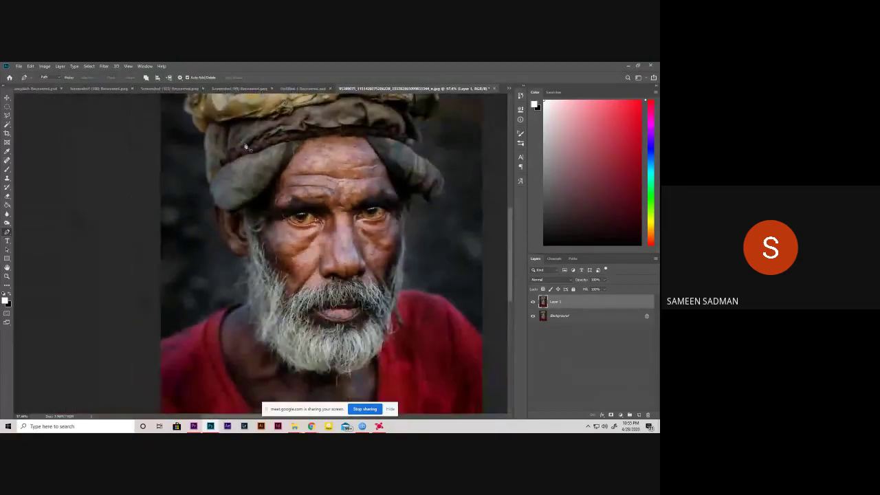
pyautogui.keyDown('alt'); pyautogui.scroll(1, 272, 231); pyautogui.keyUp('alt')
pyautogui.scroll(2, 273, 217)
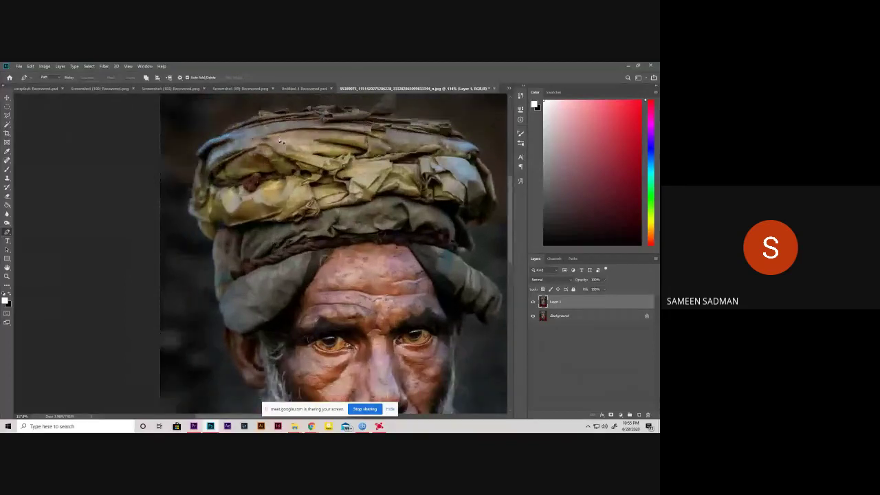
pyautogui.scroll(2, 248, 234)
pyautogui.scroll(1, 206, 255)
pyautogui.scroll(1, 189, 268)
pyautogui.scroll(1, 190, 272)
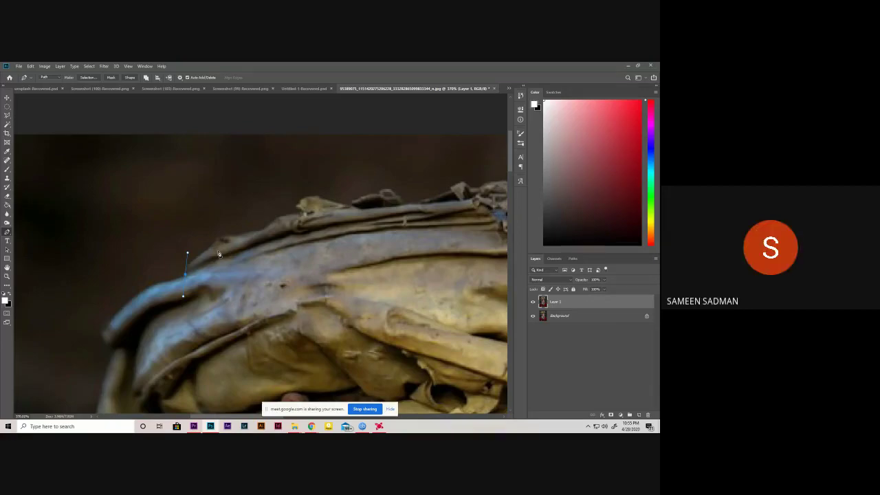
# - Start a curved pen path with an anchor along the turban's upper-left edge
pyautogui.hotkey('ctrl', '0')
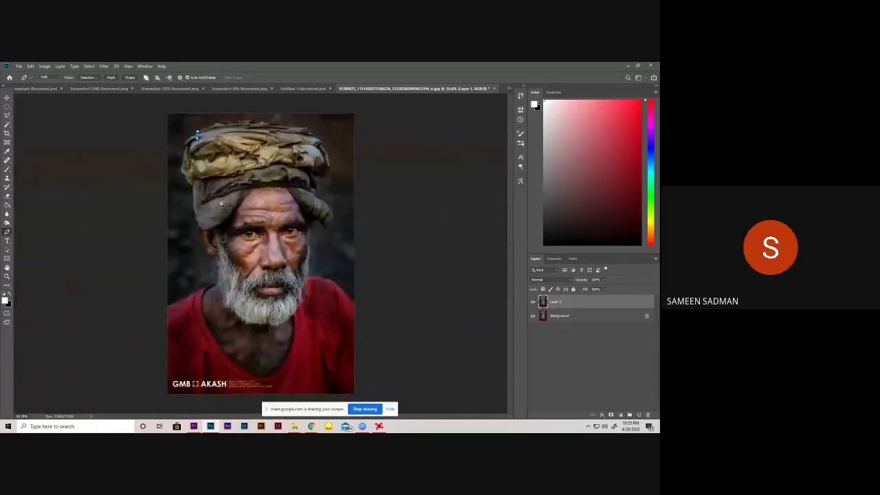
pyautogui.scroll(2, 201, 256)
pyautogui.scroll(2, 201, 256)
pyautogui.scroll(2, 201, 256)
pyautogui.scroll(1, 182, 291)
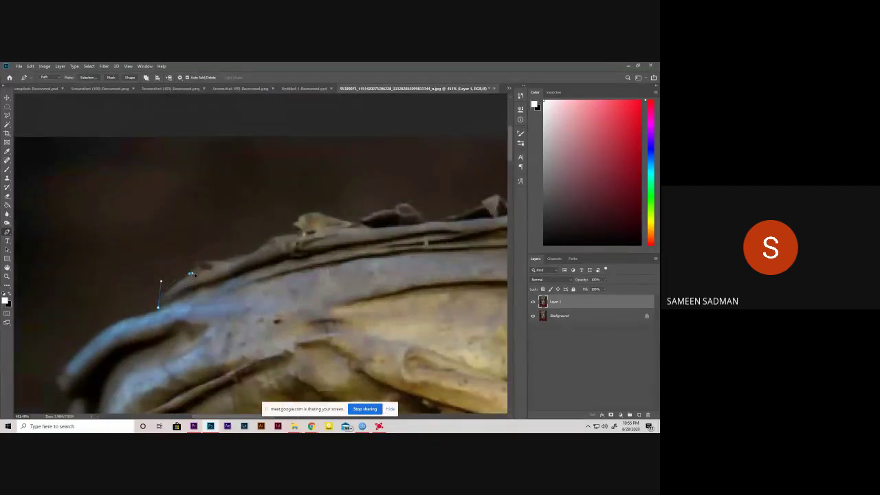
pyautogui.moveTo(190, 274); pyautogui.dragTo(205, 266)
pyautogui.scroll(-3, 244, 312)
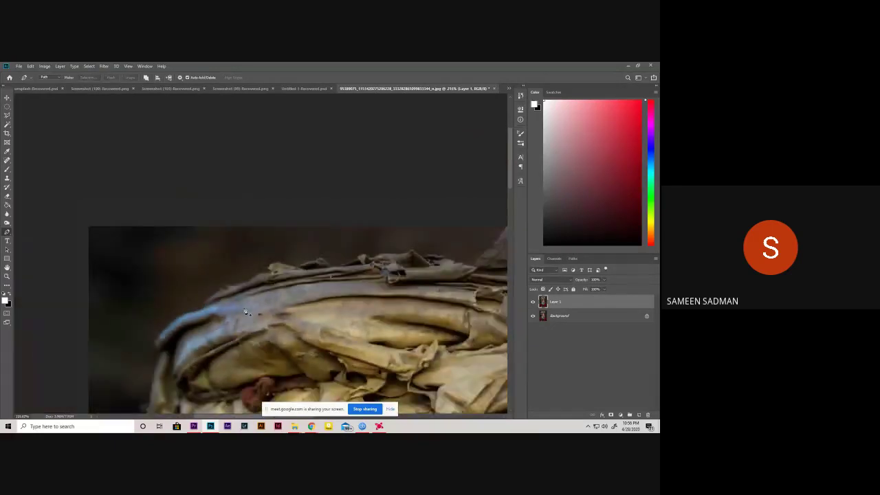
pyautogui.scroll(-2, 243, 312)
pyautogui.moveTo(361, 317); pyautogui.dragTo(306, 166)
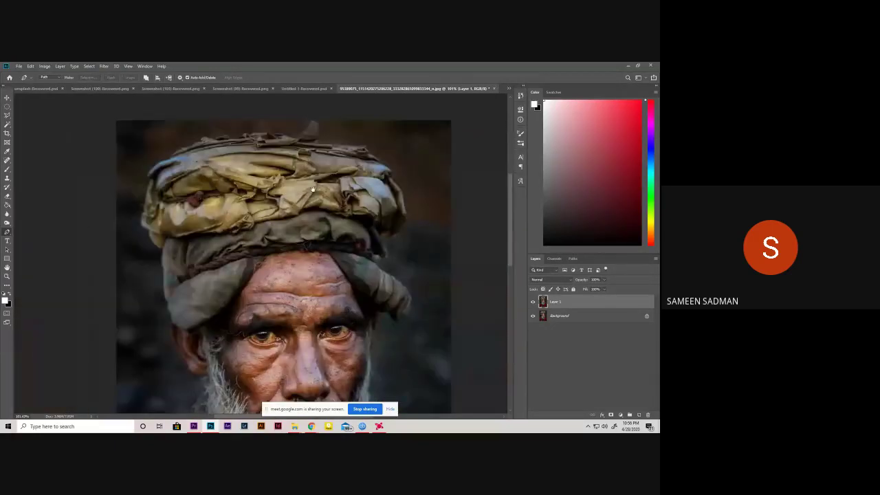
pyautogui.click(8, 116)
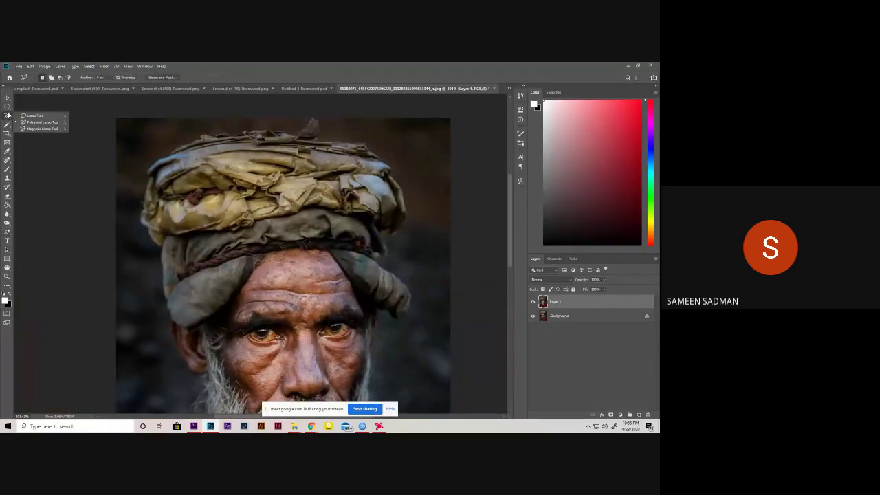
pyautogui.click(7, 106)
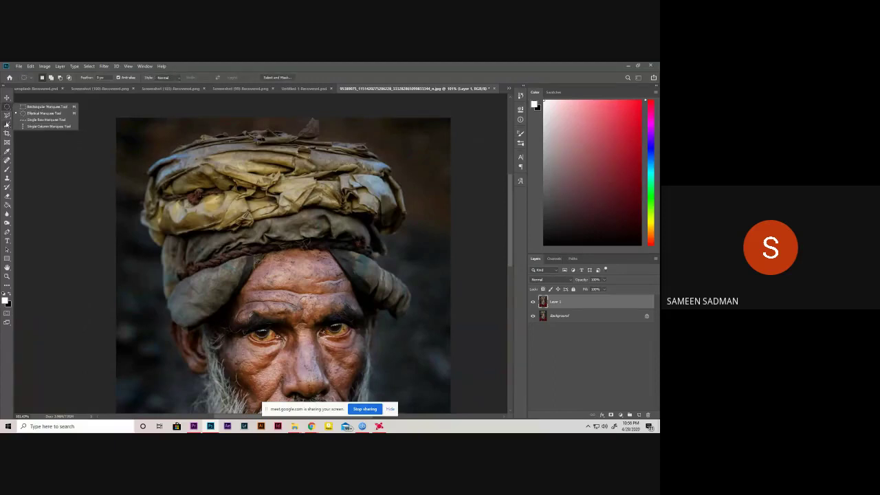
pyautogui.click(7, 124)
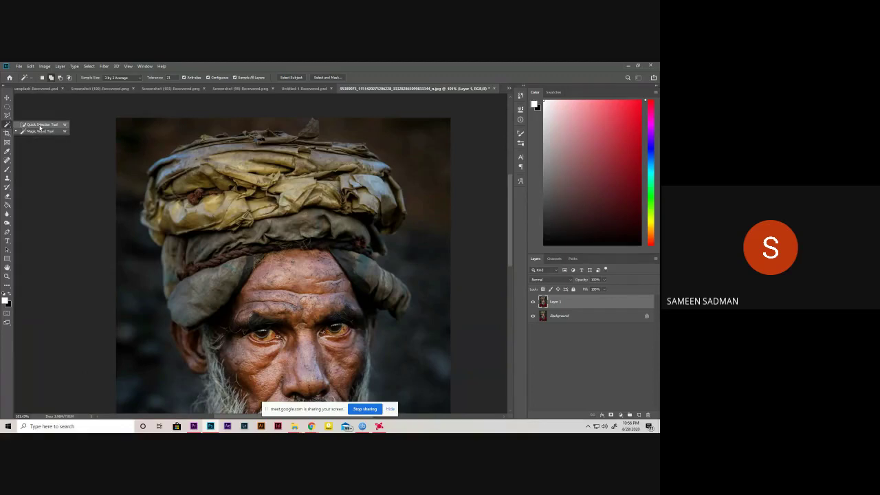
pyautogui.click(40, 126)
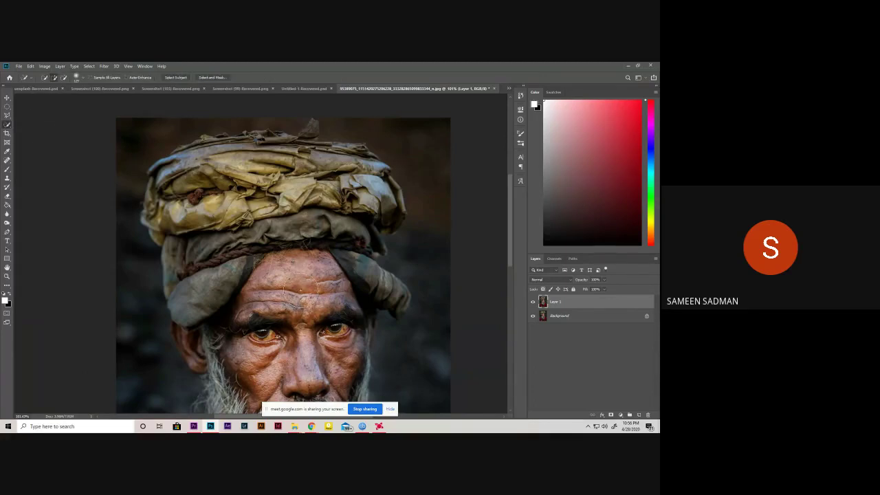
pyautogui.hotkey('ctrl', '-')
pyautogui.hotkey('ctrl', '0')
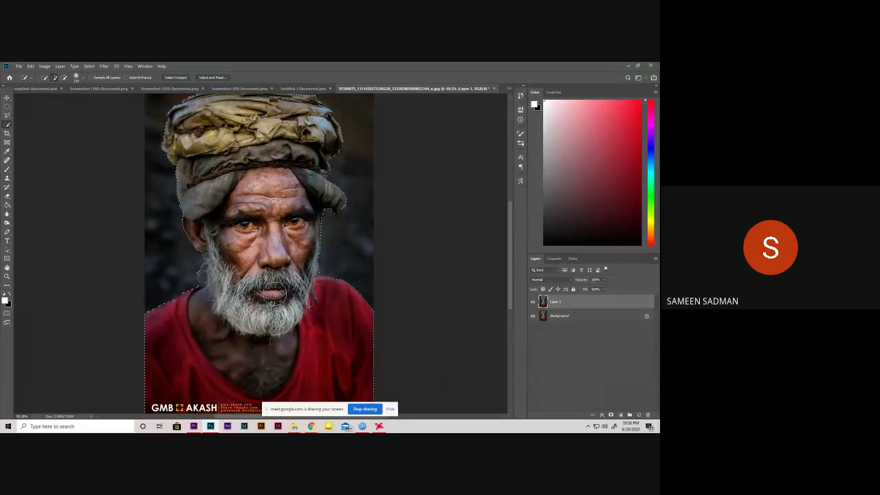
pyautogui.hotkey('ctrl', '-')
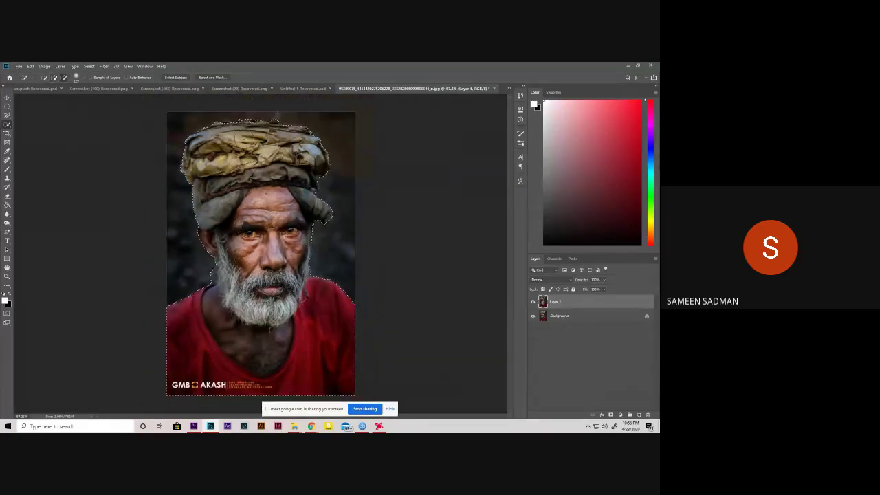
pyautogui.scroll(2, 273, 200)
pyautogui.scroll(2, 273, 200)
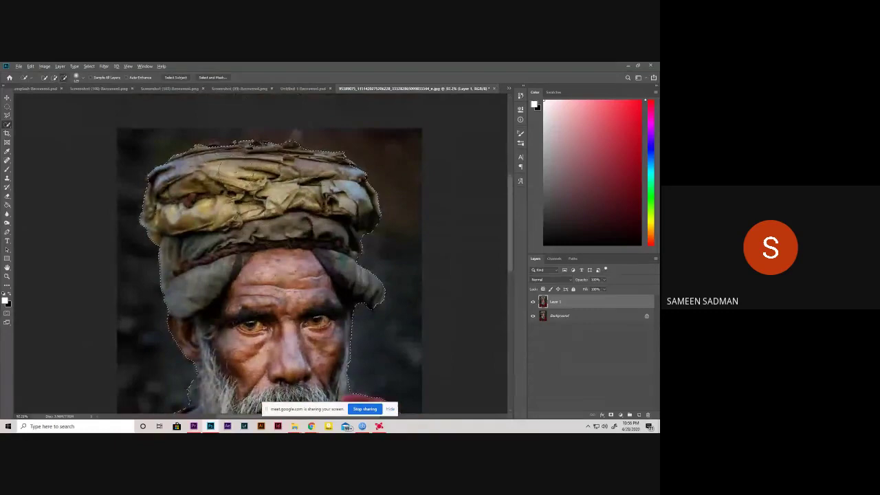
pyautogui.scroll(2, 227, 172)
pyautogui.scroll(2, 234, 207)
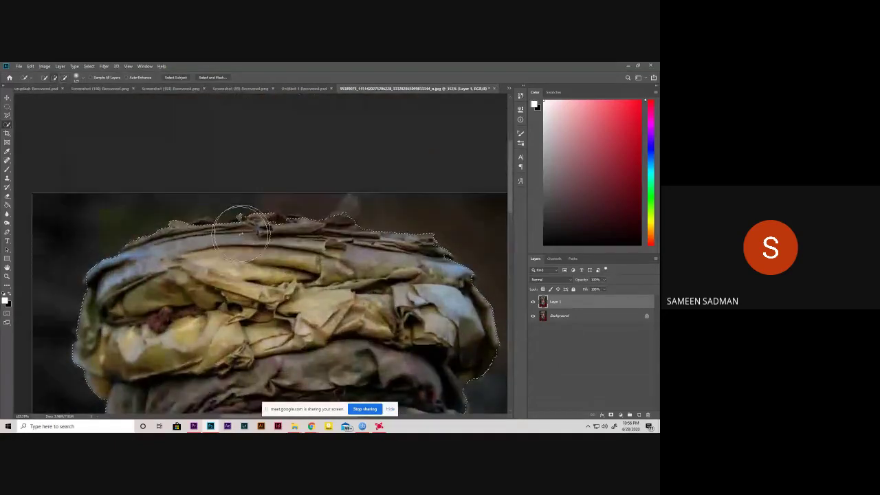
pyautogui.scroll(1, 351, 240)
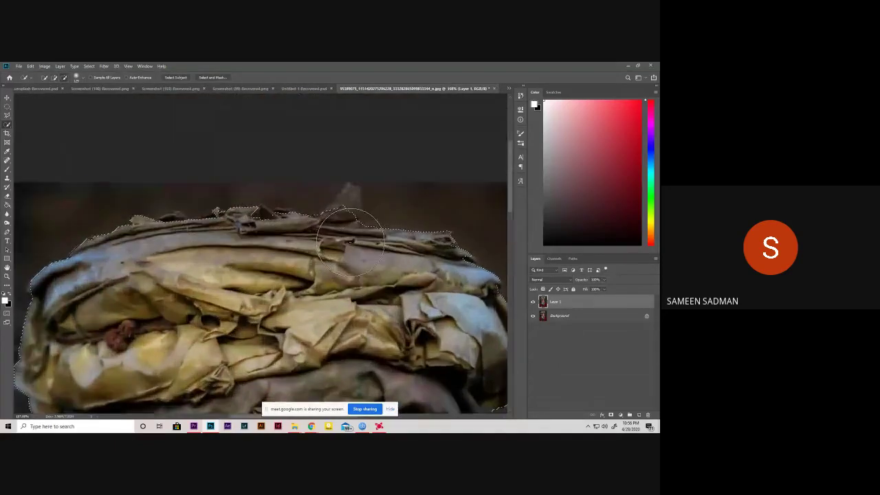
pyautogui.scroll(-2, 351, 241)
pyautogui.scroll(-2, 348, 244)
pyautogui.scroll(2, 344, 248)
pyautogui.scroll(3, 339, 255)
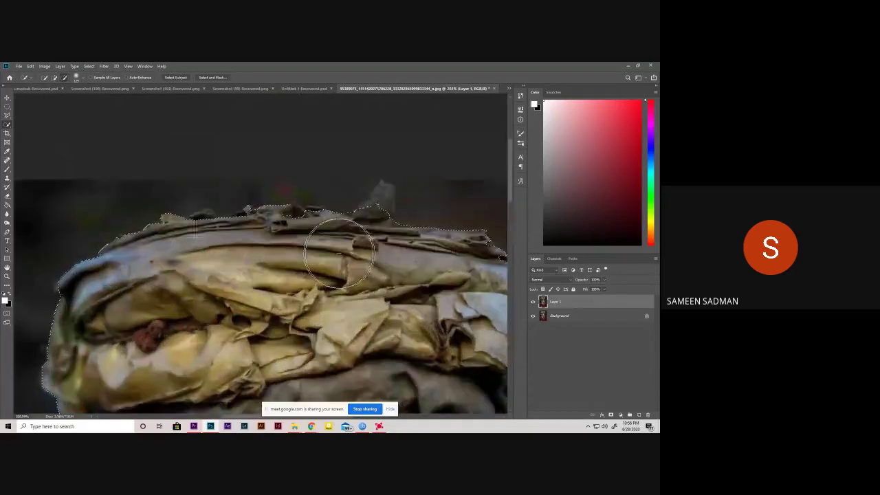
pyautogui.scroll(-2, 347, 282)
pyautogui.scroll(-1, 354, 309)
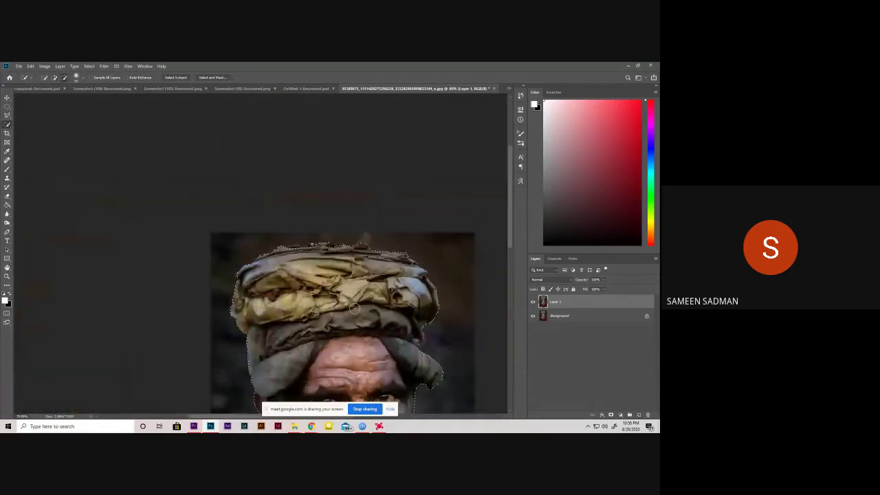
pyautogui.scroll(-2, 354, 309)
pyautogui.scroll(1, 330, 275)
pyautogui.scroll(1, 306, 241)
pyautogui.scroll(2, 283, 206)
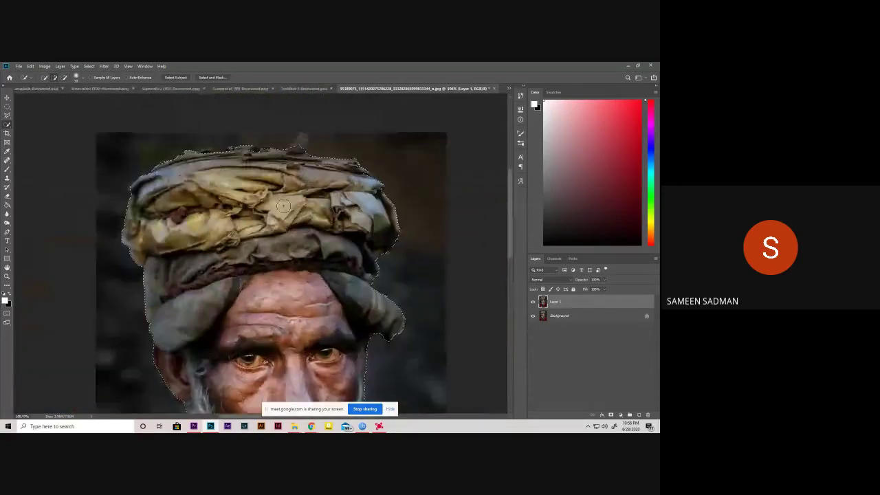
pyautogui.scroll(3, 283, 205)
pyautogui.scroll(2, 285, 252)
pyautogui.scroll(2, 280, 298)
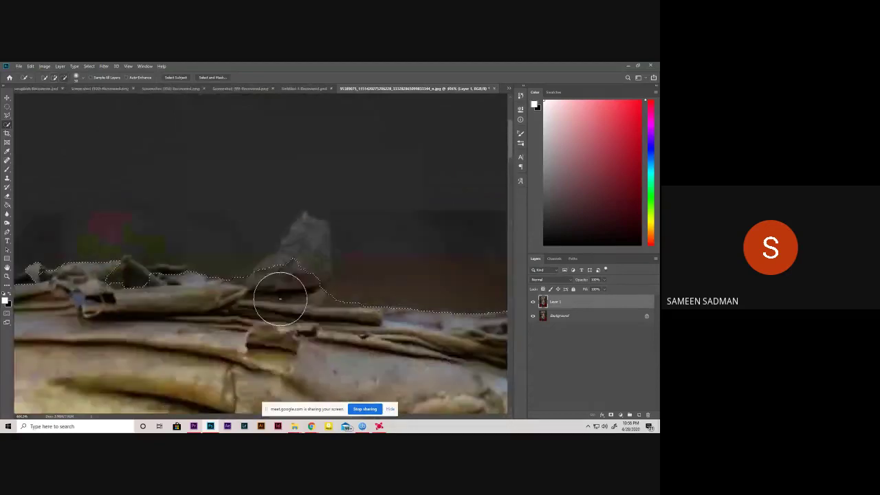
pyautogui.moveTo(308, 268)
pyautogui.mouseDown()
pyautogui.moveTo(382, 276)
pyautogui.moveTo(371, 275)
pyautogui.mouseUp()
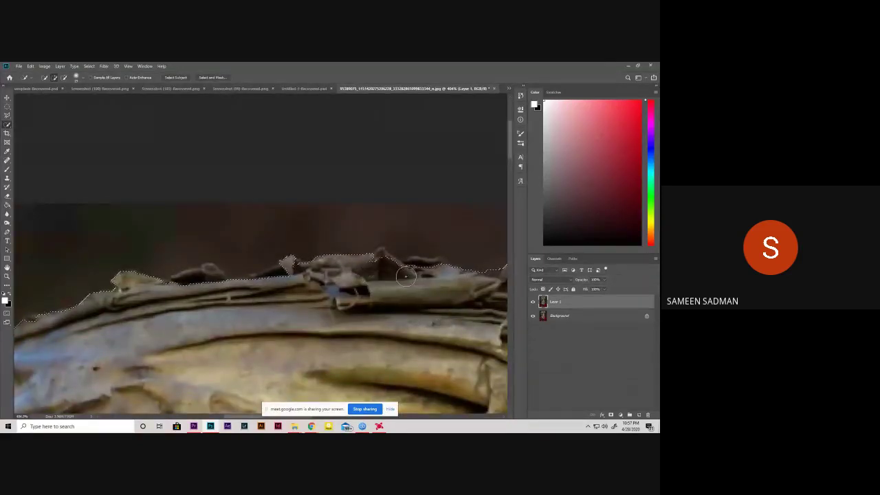
pyautogui.scroll(-5, 406, 276)
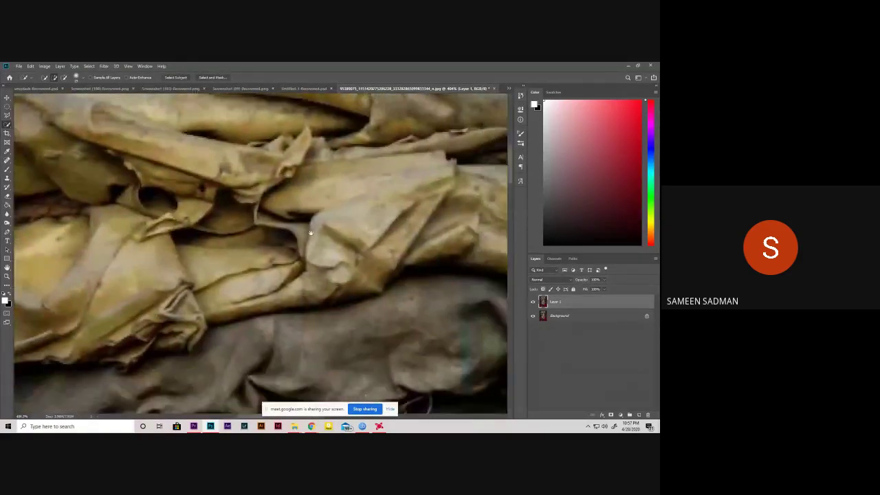
pyautogui.scroll(-10, 310, 234)
pyautogui.scroll(-3, 207, 275)
pyautogui.scroll(3, 120, 290)
pyautogui.scroll(3, 121, 290)
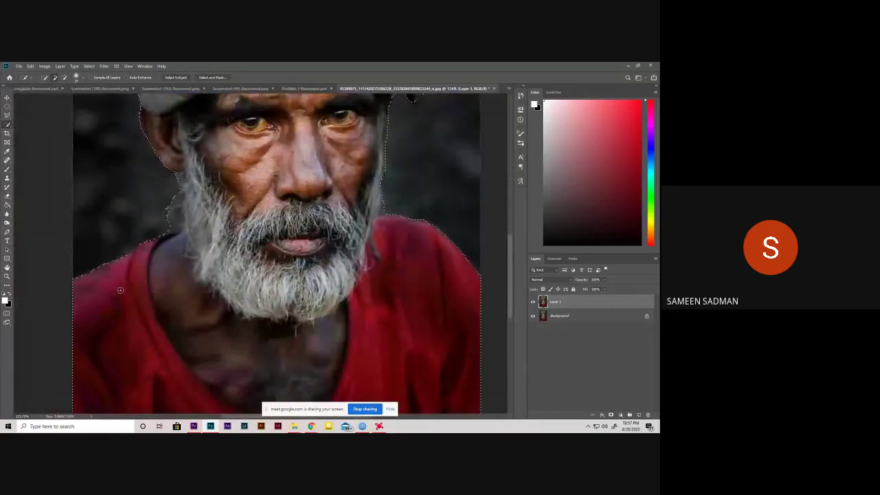
pyautogui.scroll(-3, 103, 180)
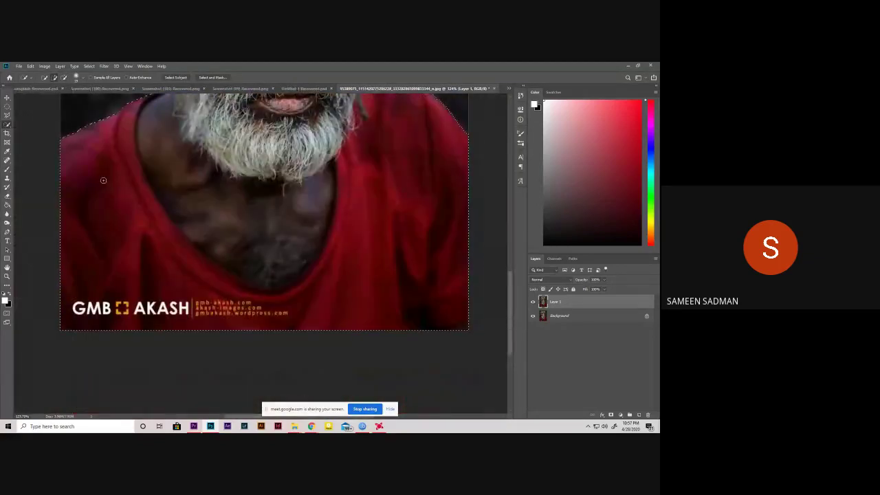
pyautogui.scroll(-2, 103, 181)
pyautogui.scroll(-2, 103, 180)
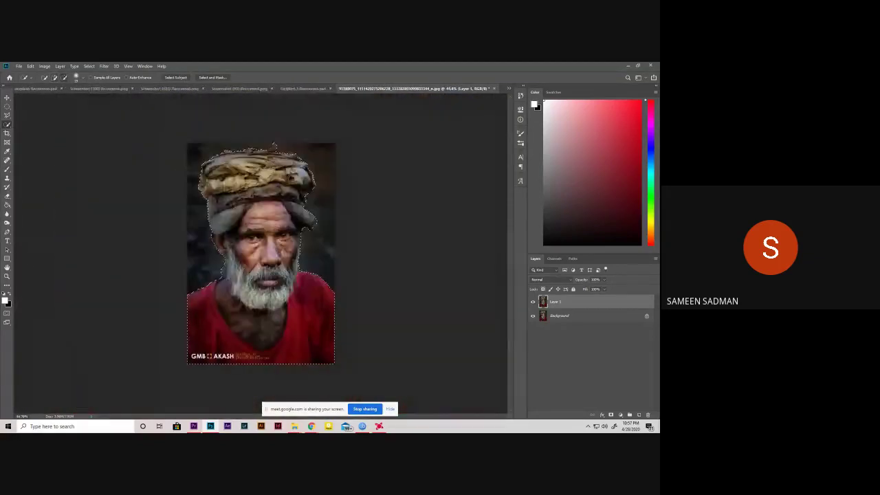
pyautogui.hotkey('ctrl', '+')
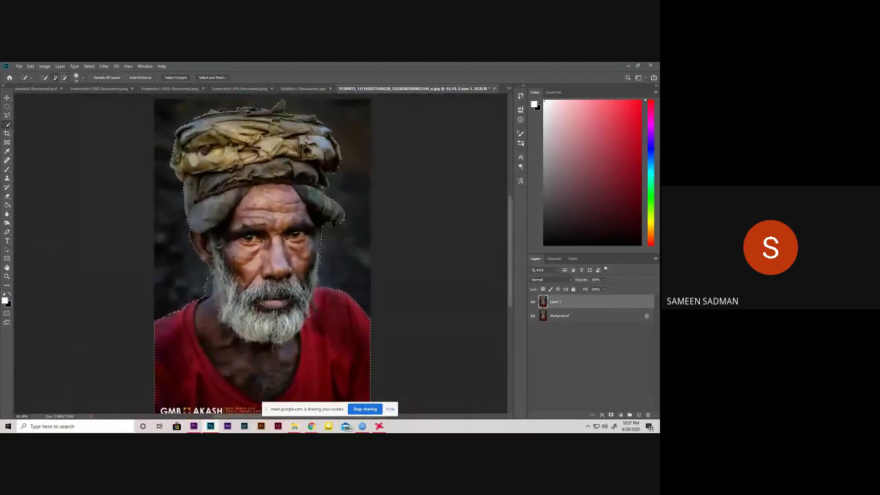
pyautogui.hotkey('ctrl', '+')
pyautogui.hotkey('ctrl', '-')
pyautogui.hotkey('ctrl', '-')
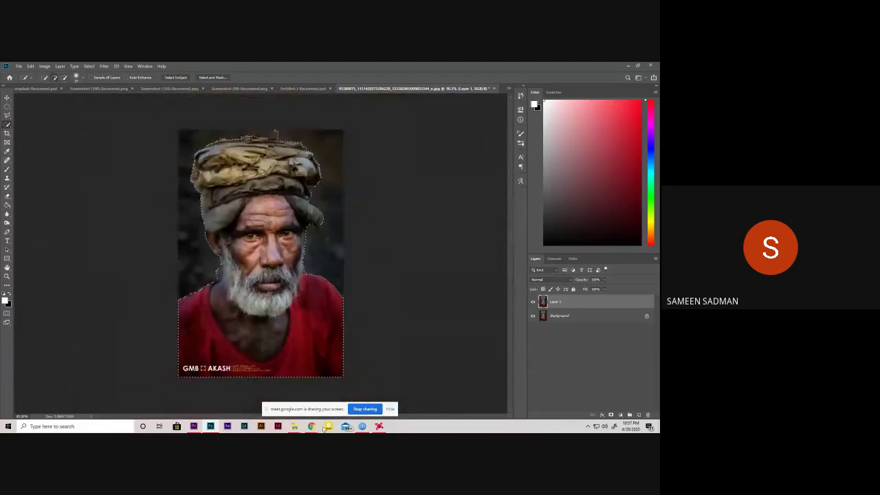
pyautogui.hotkey('ctrl', 'd')
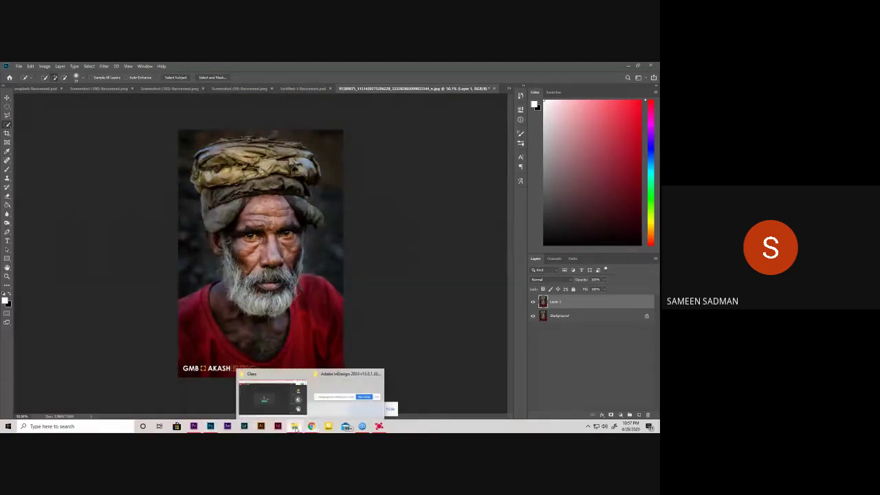
pyautogui.click(294, 426)
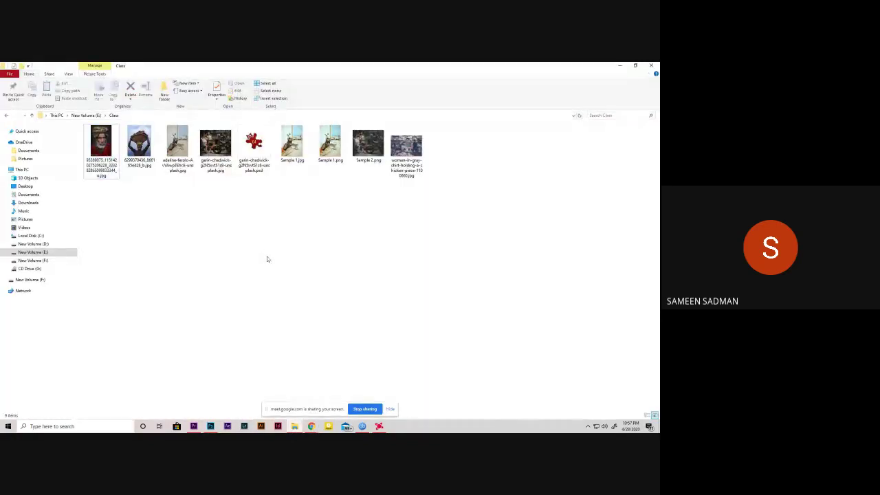
pyautogui.hotkey('alt', 'Tab')
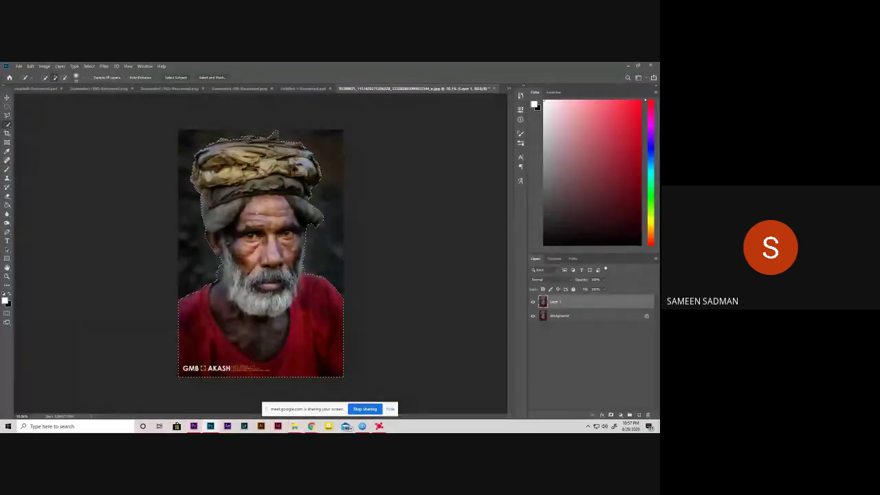
pyautogui.hotkey('ctrl', '+')
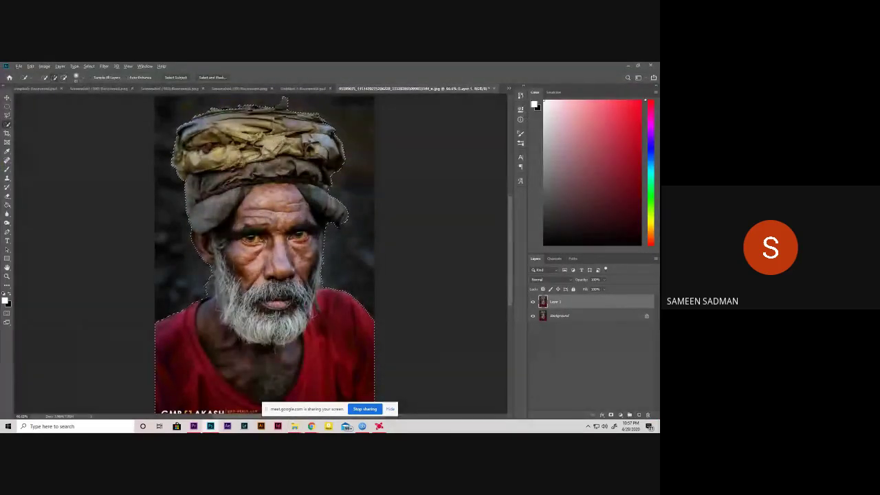
pyautogui.moveTo(276, 142); pyautogui.dragTo(275, 226)
pyautogui.scroll(5, 272, 180)
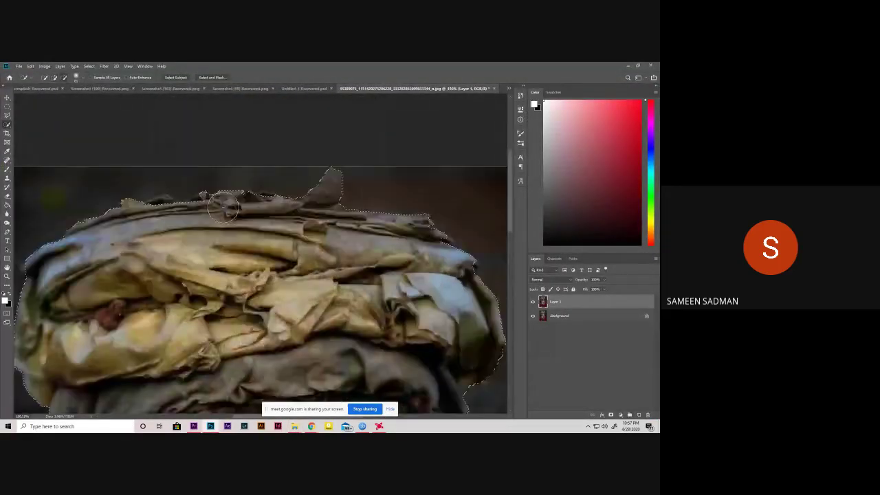
pyautogui.hotkey('ctrl', '0')
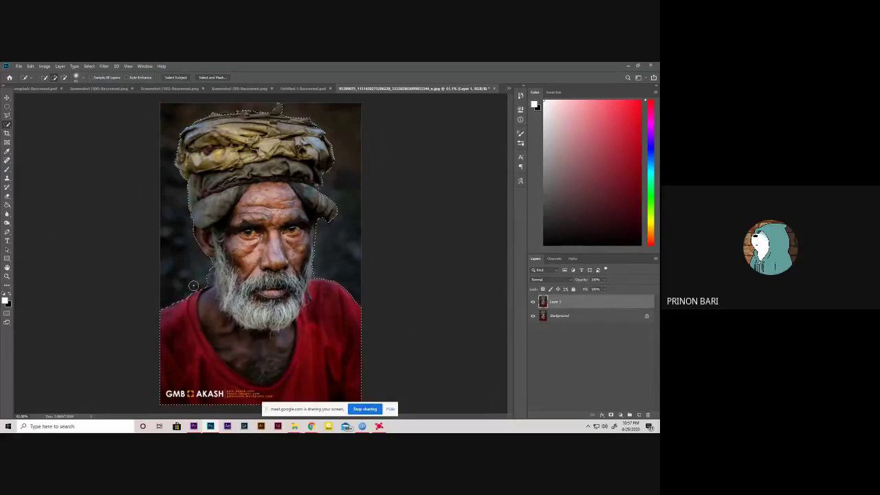
pyautogui.scroll(2, 195, 287)
pyautogui.scroll(-2, 194, 286)
pyautogui.scroll(-1, 194, 287)
pyautogui.scroll(2, 261, 241)
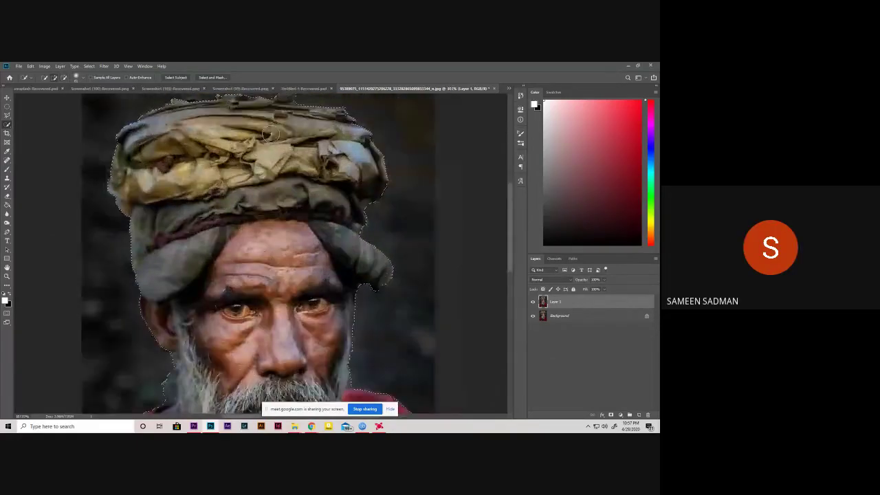
pyautogui.scroll(2, 207, 206)
pyautogui.scroll(2, 172, 234)
pyautogui.scroll(2, 165, 245)
pyautogui.scroll(-1, 165, 245)
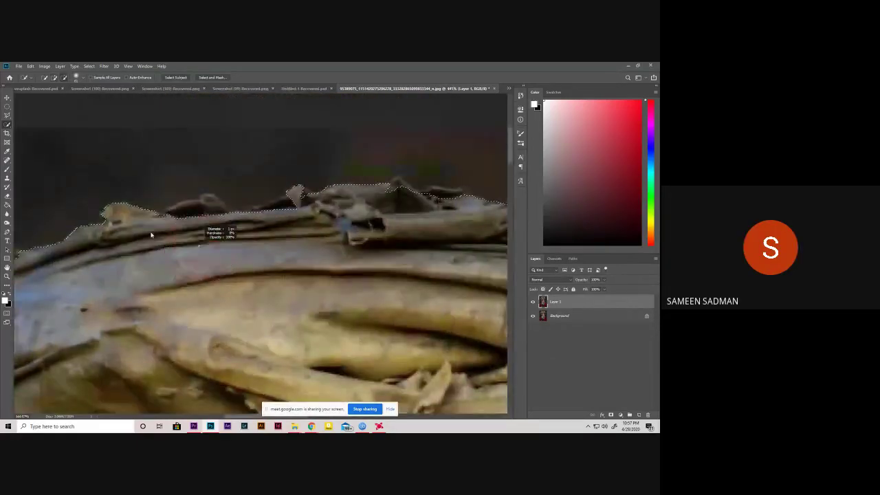
pyautogui.scroll(-2, 219, 253)
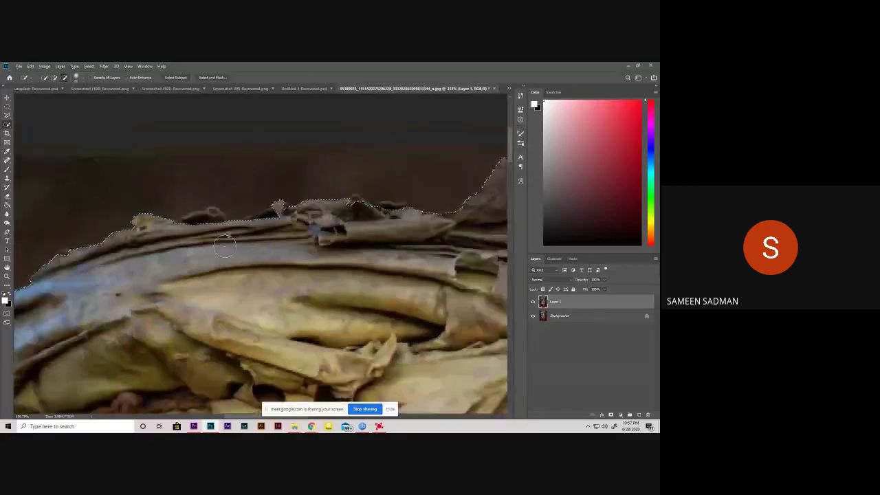
pyautogui.scroll(-2, 219, 253)
pyautogui.scroll(-2, 227, 261)
pyautogui.scroll(-1, 234, 268)
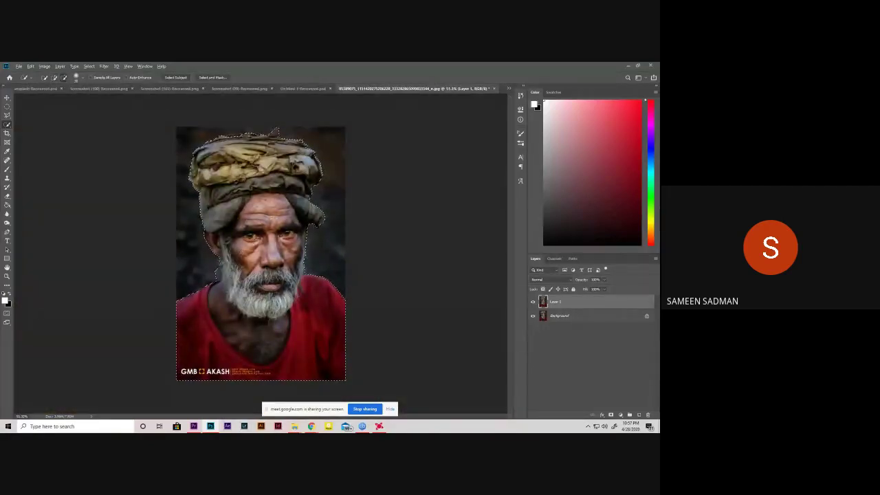
pyautogui.scroll(1, 271, 230)
pyautogui.scroll(2, 273, 230)
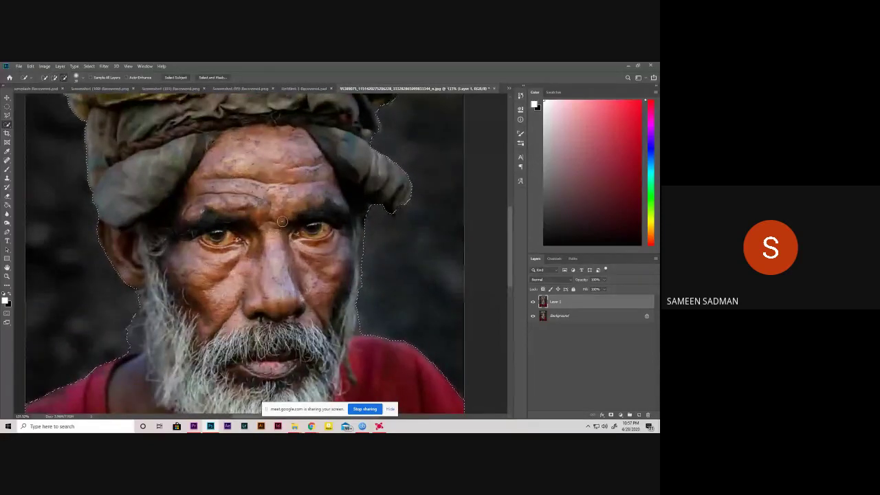
pyautogui.scroll(-3, 282, 221)
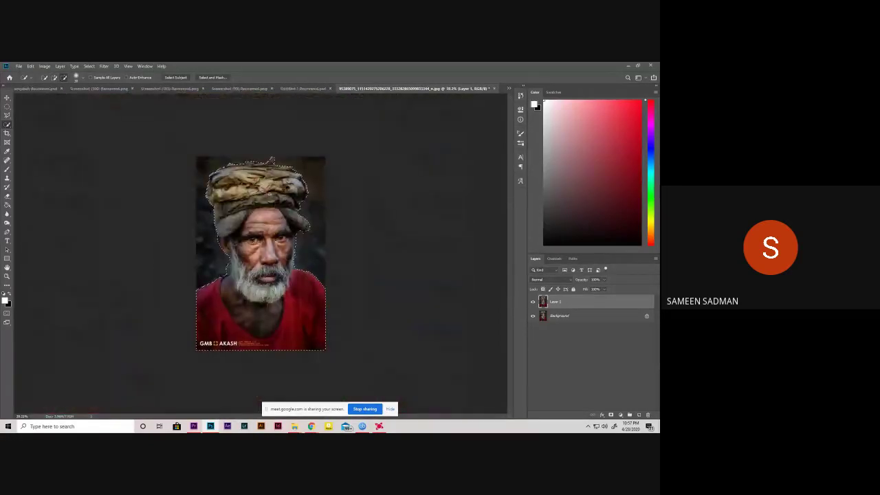
pyautogui.scroll(2, 258, 183)
# - Subtract the flat top strip and the background above the turban from the selection
pyautogui.moveTo(256, 169)
pyautogui.mouseDown()
pyautogui.moveTo(198, 229)
pyautogui.moveTo(274, 222)
pyautogui.mouseUp()
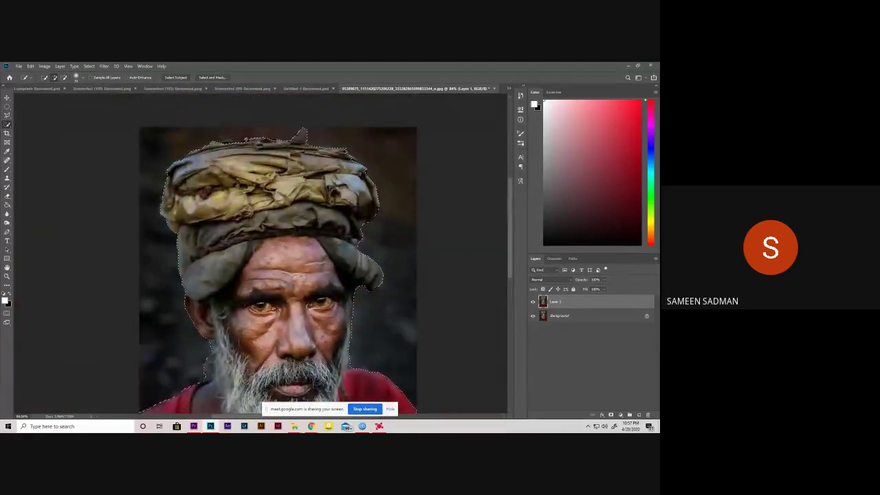
pyautogui.scroll(2, 279, 240)
pyautogui.scroll(2, 282, 264)
pyautogui.scroll(1, 240, 274)
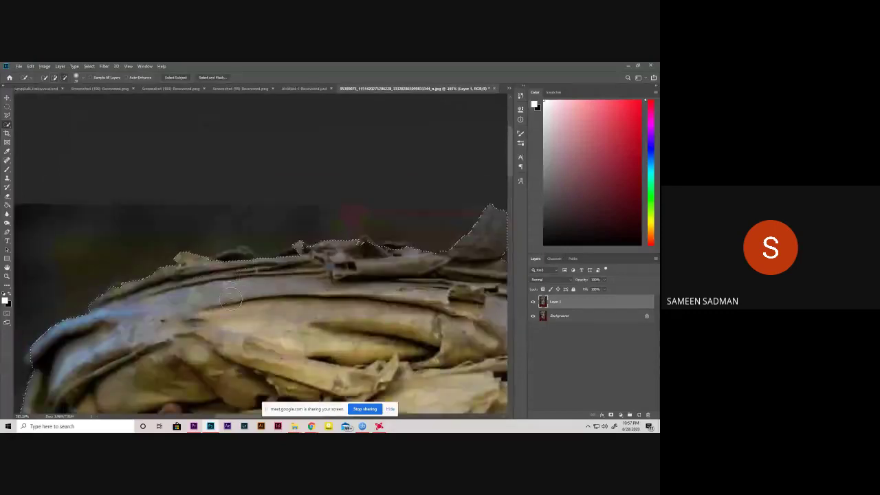
pyautogui.scroll(1, 238, 275)
pyautogui.scroll(1, 243, 276)
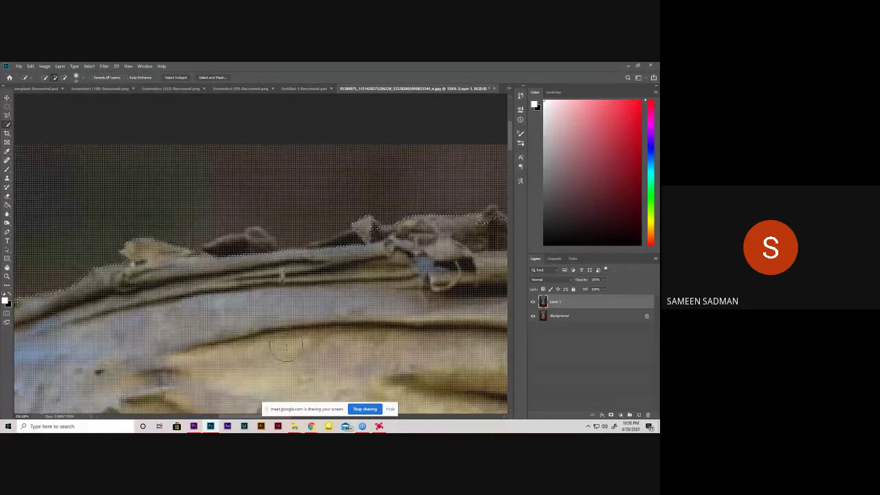
pyautogui.scroll(4, 289, 347)
pyautogui.scroll(3, 290, 330)
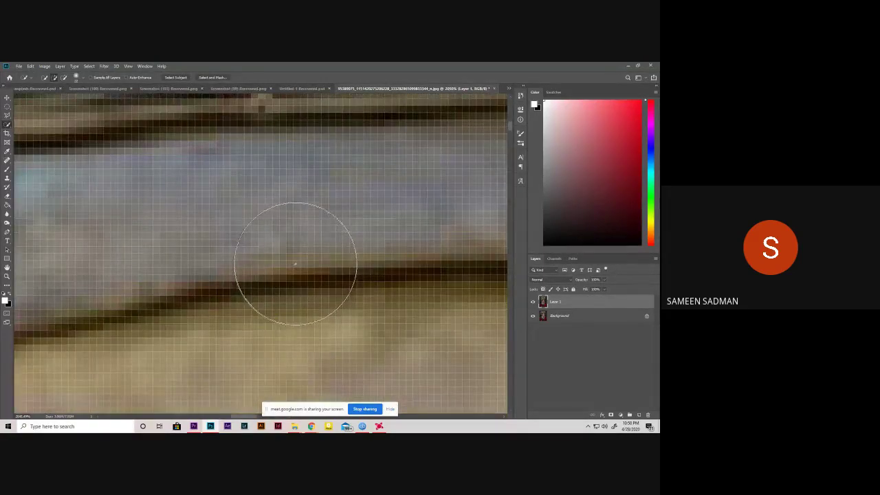
pyautogui.scroll(-3, 296, 254)
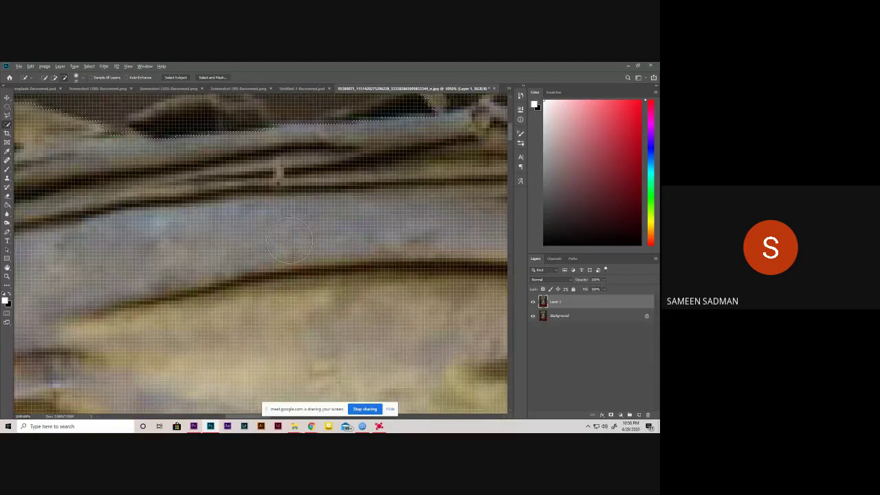
pyautogui.scroll(-2, 275, 220)
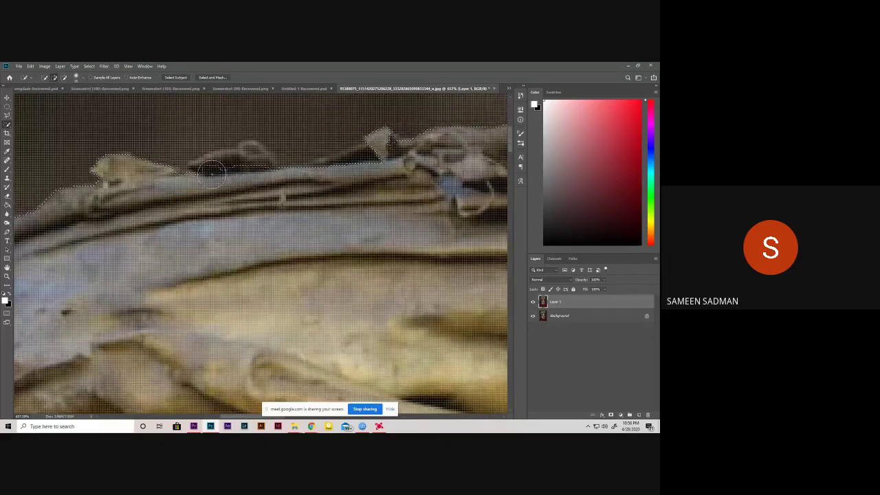
pyautogui.moveTo(258, 182); pyautogui.dragTo(245, 168)
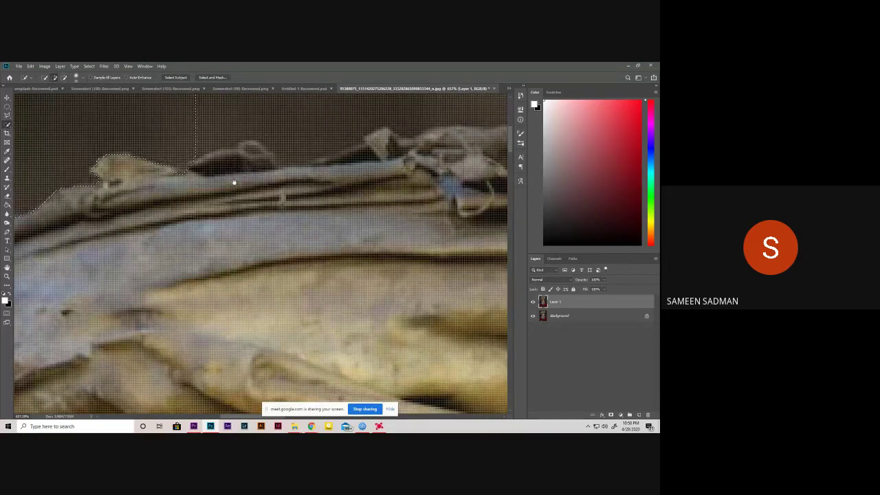
pyautogui.scroll(-2, 234, 181)
pyautogui.moveTo(216, 278)
pyautogui.mouseDown()
pyautogui.moveTo(193, 338)
pyautogui.moveTo(168, 305)
pyautogui.mouseUp()
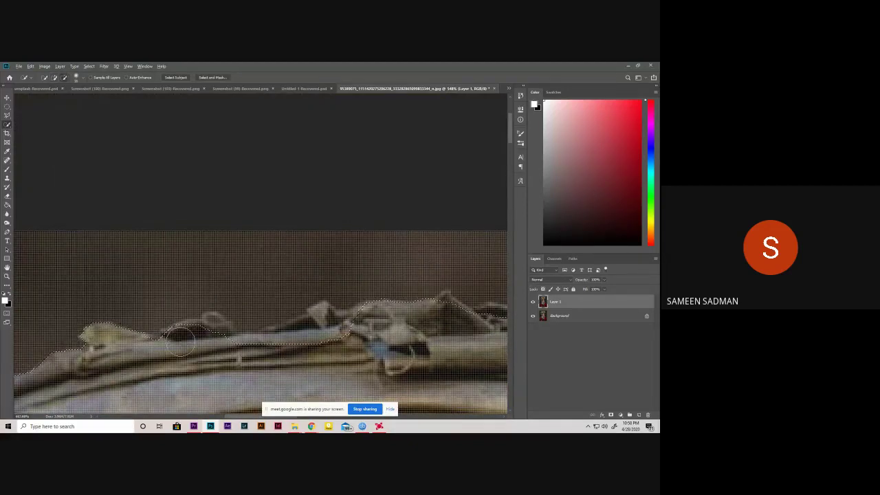
# - Add the dark turban fold and refine the selection along the turban's top ridge
pyautogui.scroll(3, 197, 338)
pyautogui.moveTo(200, 337)
pyautogui.mouseDown()
pyautogui.moveTo(241, 316)
pyautogui.moveTo(224, 316)
pyautogui.mouseUp()
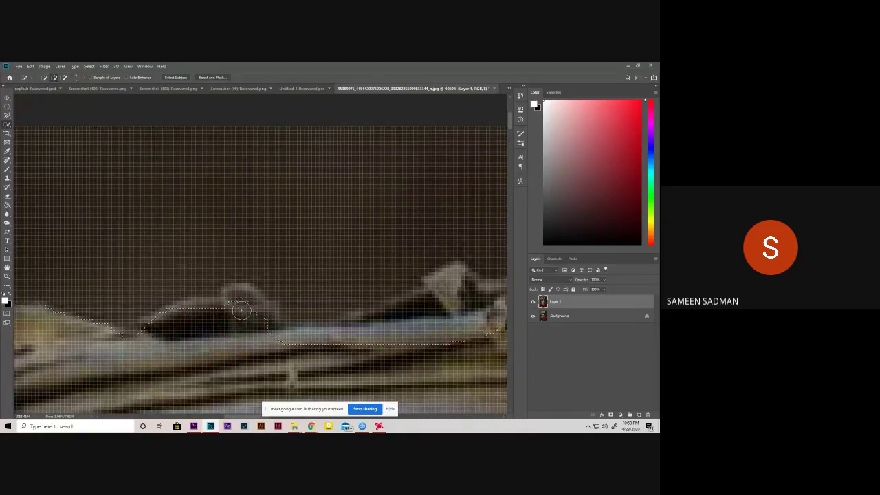
pyautogui.moveTo(163, 329)
pyautogui.mouseDown()
pyautogui.moveTo(249, 315)
pyautogui.moveTo(247, 307)
pyautogui.mouseUp()
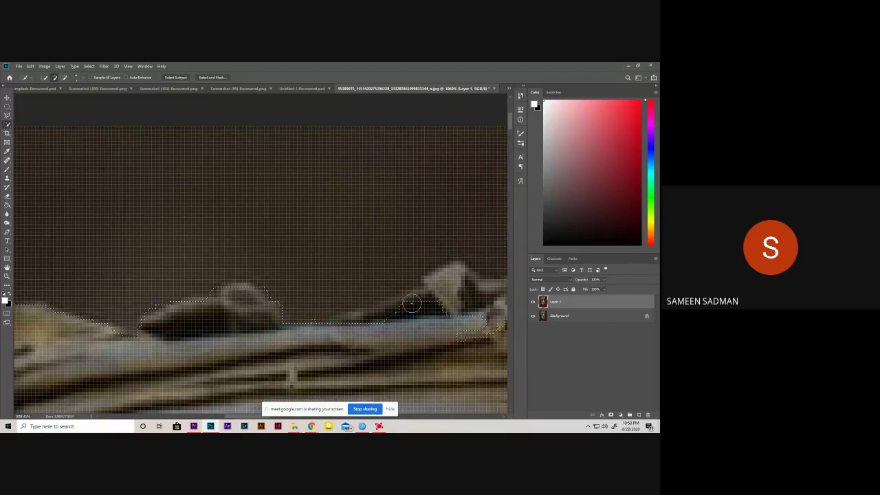
pyautogui.moveTo(456, 337)
pyautogui.mouseDown()
pyautogui.moveTo(92, 277)
pyautogui.moveTo(15, 284)
pyautogui.mouseUp()
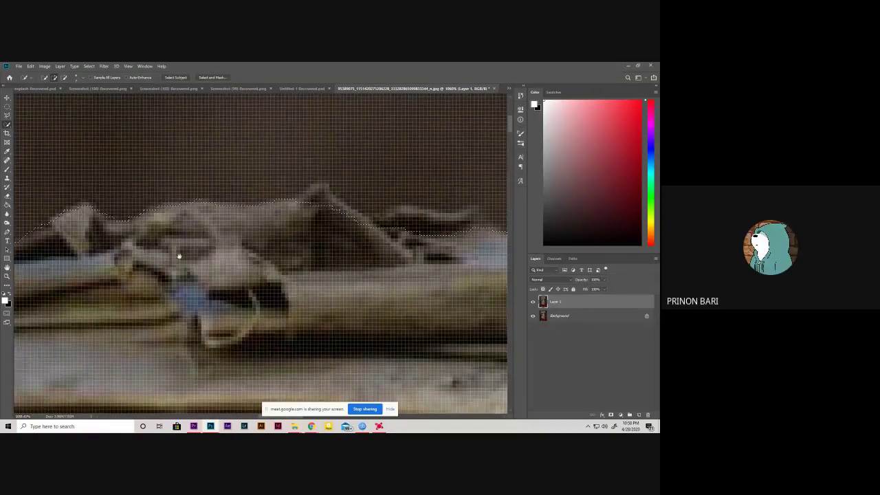
pyautogui.moveTo(427, 248); pyautogui.dragTo(407, 237)
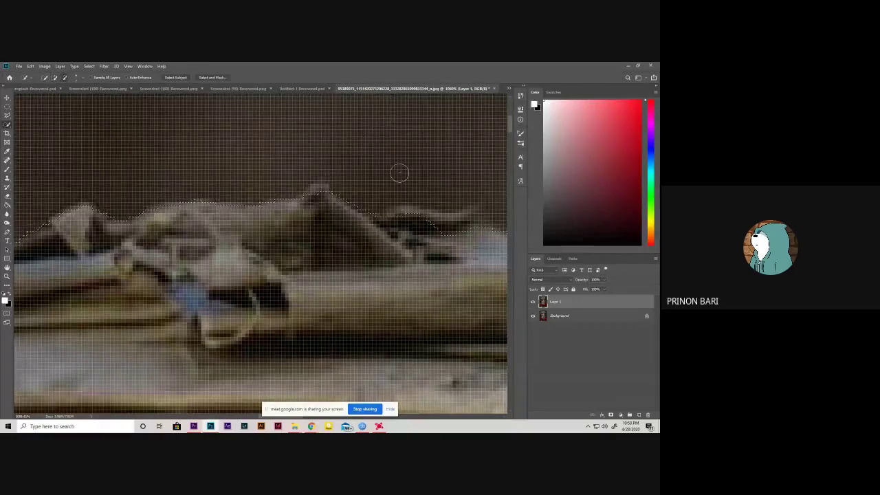
pyautogui.scroll(-3, 118, 288)
pyautogui.scroll(2, 192, 255)
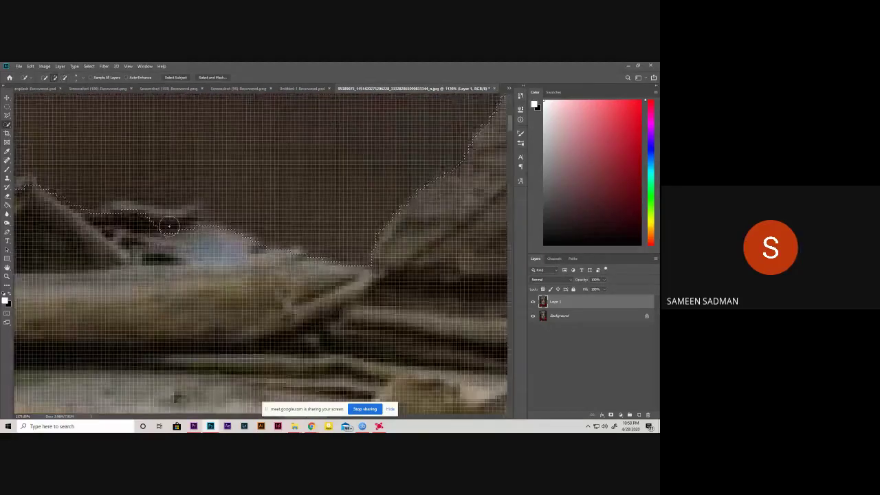
pyautogui.scroll(-3, 228, 307)
pyautogui.scroll(-2, 227, 303)
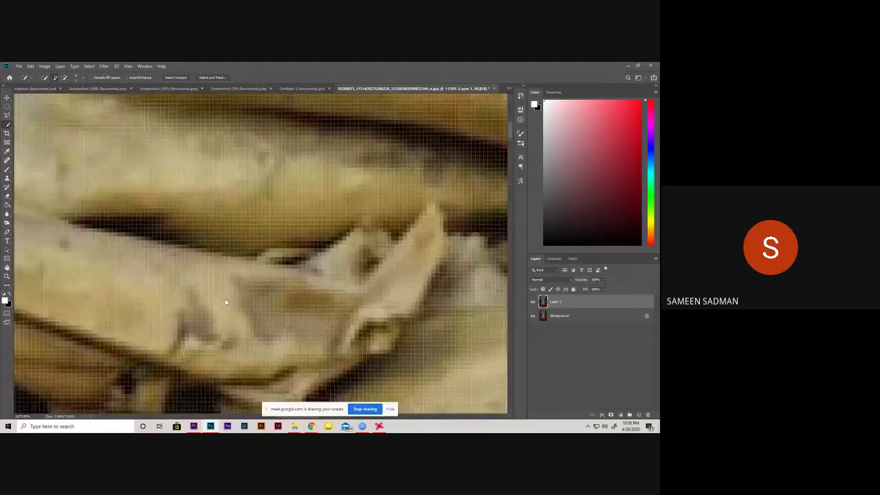
pyautogui.scroll(-3, 234, 275)
pyautogui.scroll(-3, 248, 227)
pyautogui.scroll(-2, 264, 170)
# - Subtract the background beside the left shoulder and trim the lower-left edge to the shirt
pyautogui.scroll(2, 264, 171)
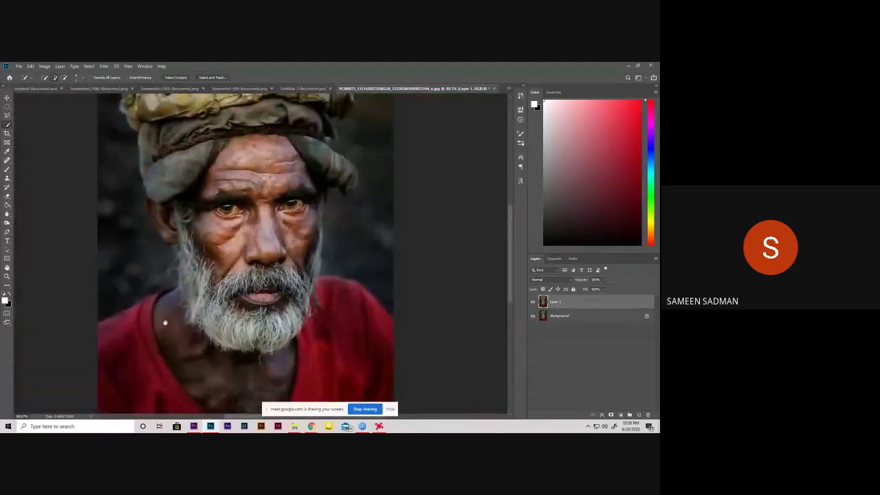
pyautogui.scroll(2, 227, 241)
pyautogui.scroll(-1, 187, 406)
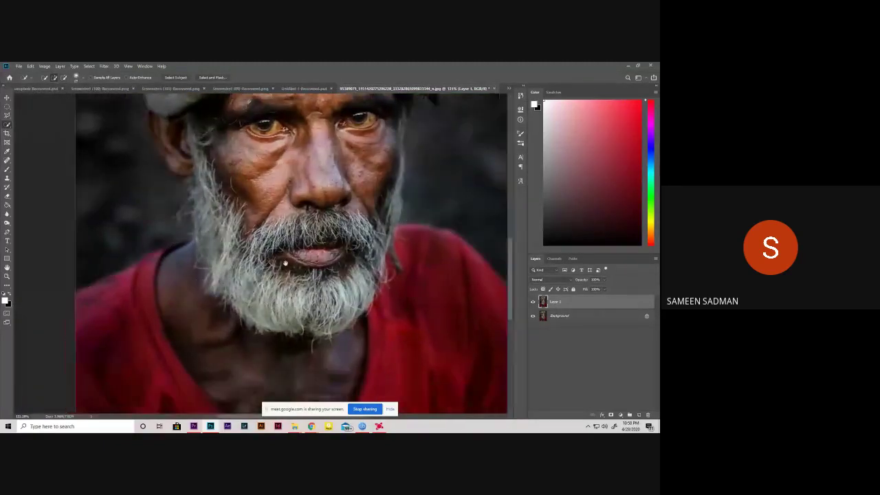
pyautogui.scroll(-3, 179, 275)
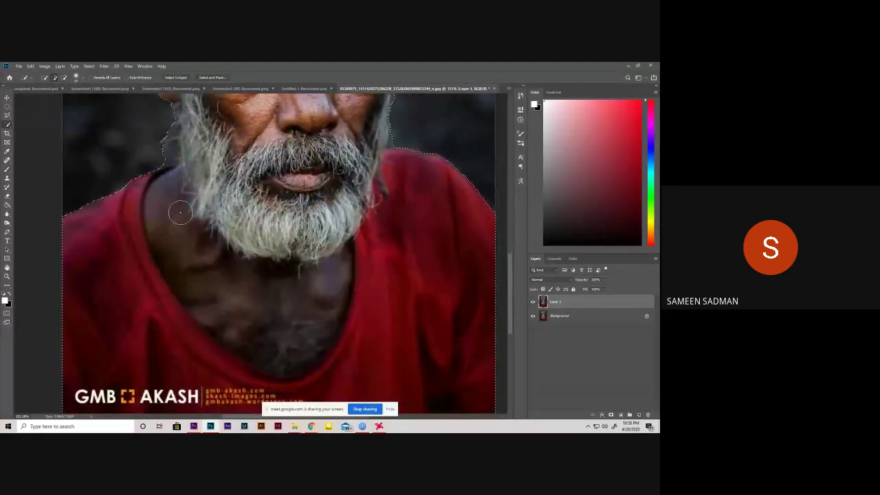
pyautogui.moveTo(59, 246); pyautogui.dragTo(138, 372)
pyautogui.scroll(-1, 236, 244)
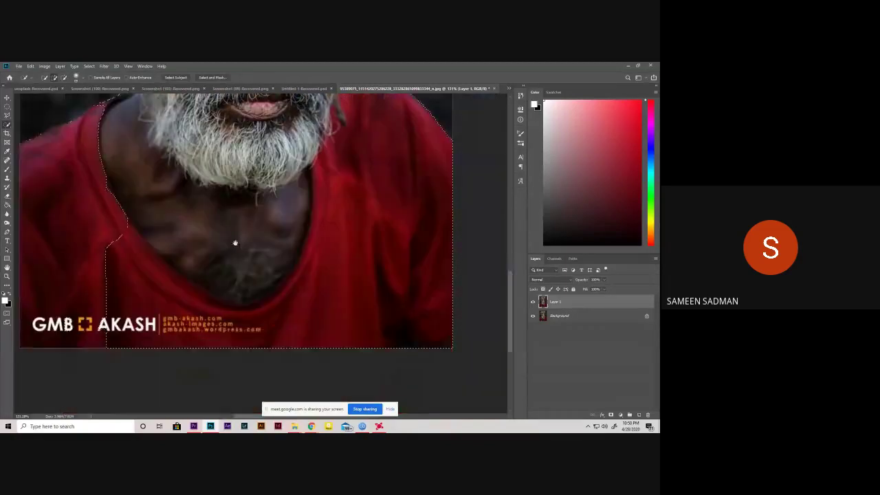
pyautogui.scroll(1, 138, 220)
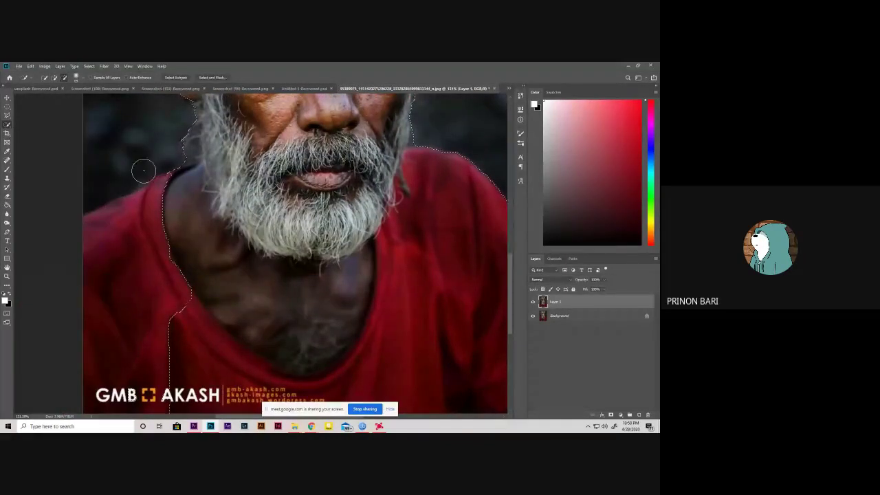
pyautogui.moveTo(193, 382); pyautogui.dragTo(190, 246)
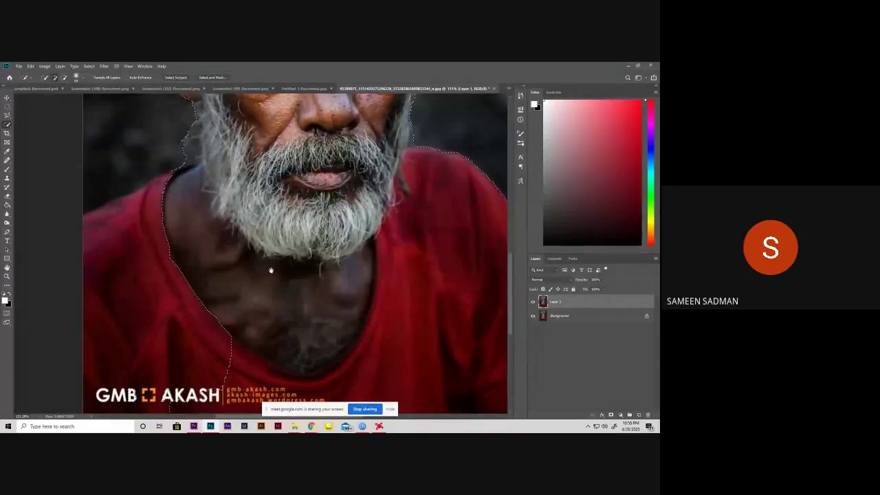
pyautogui.scroll(-2, 220, 275)
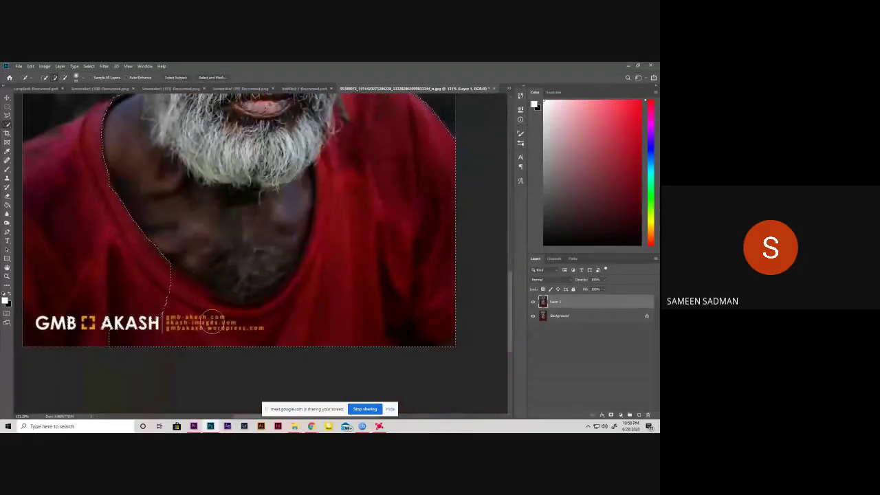
pyautogui.scroll(-3, 278, 301)
# - Extend the diagonal shirt edge to the image bottom and clear border areas beside the face
pyautogui.click(69, 203)
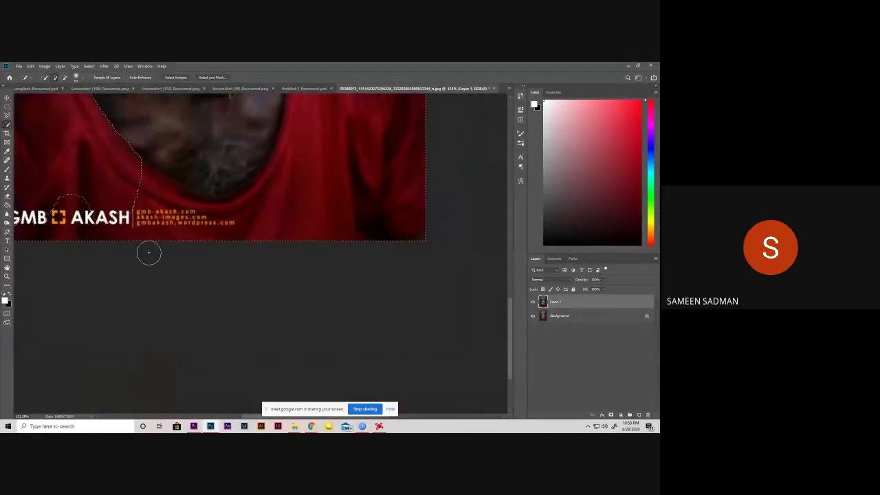
pyautogui.click(50, 201)
pyautogui.moveTo(61, 233); pyautogui.dragTo(191, 244)
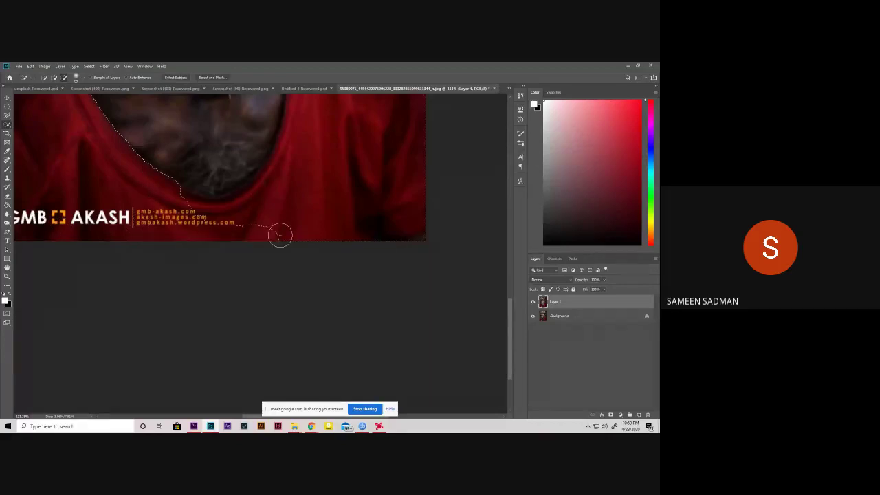
pyautogui.hotkey('ctrl', 'z')
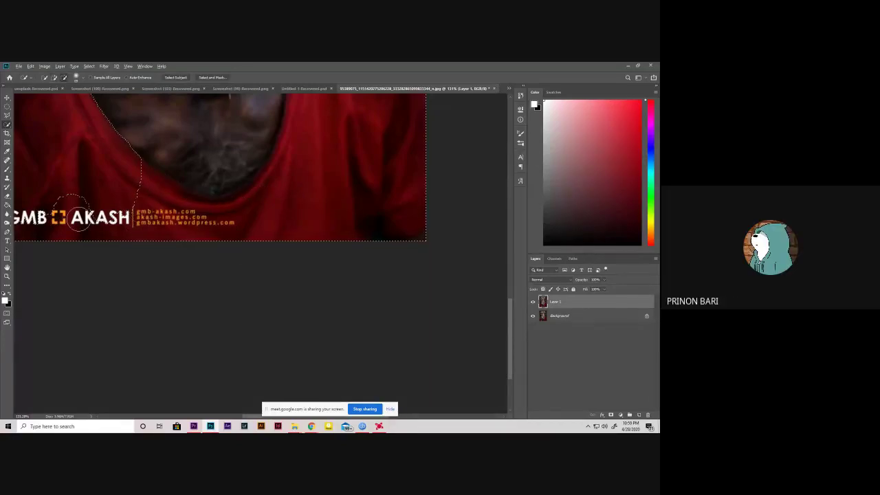
pyautogui.moveTo(47, 224)
pyautogui.mouseDown()
pyautogui.moveTo(172, 227)
pyautogui.moveTo(136, 246)
pyautogui.mouseUp()
pyautogui.click(169, 206)
pyautogui.click(334, 227)
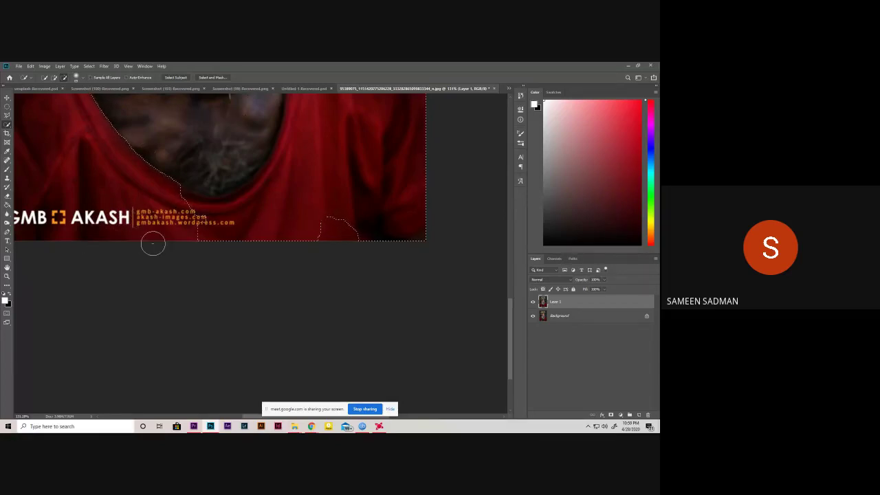
pyautogui.moveTo(248, 192); pyautogui.dragTo(216, 245)
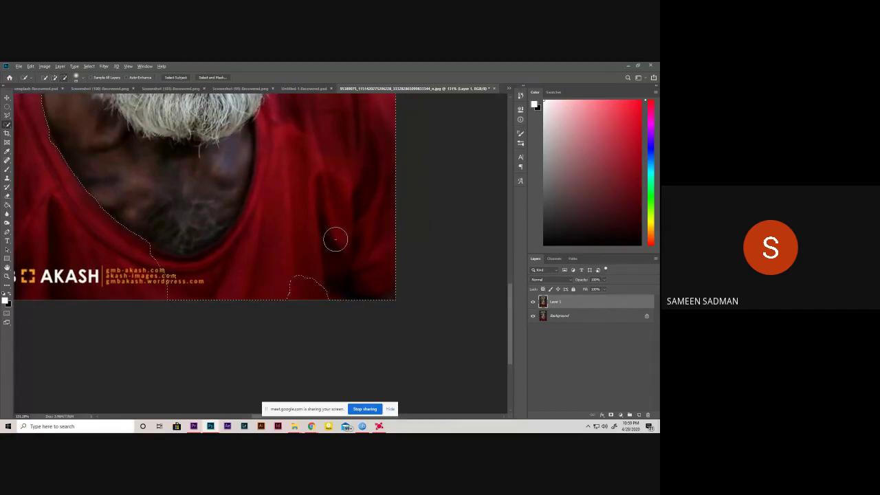
pyautogui.press(']')
pyautogui.moveTo(346, 227); pyautogui.dragTo(346, 229)
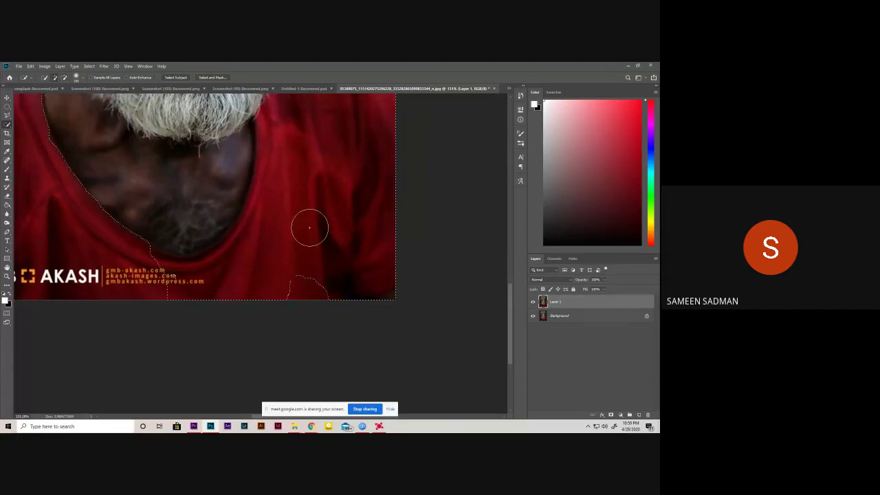
pyautogui.scroll(-2, 309, 227)
pyautogui.scroll(-2, 293, 232)
pyautogui.scroll(1, 236, 240)
# - Remove the red shirt, add back the neck and chest, and tighten the edge along hair and shoulder
pyautogui.press('[')
pyautogui.press('[')
pyautogui.press('[')
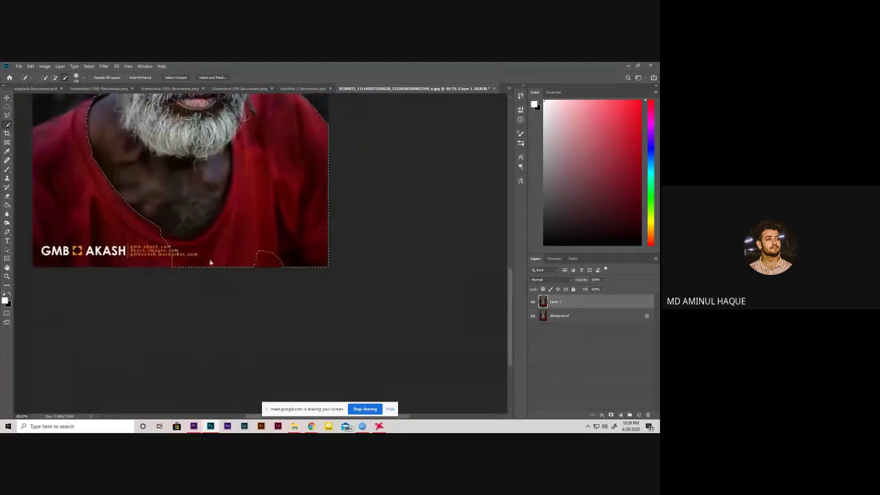
pyautogui.moveTo(210, 262)
pyautogui.mouseDown()
pyautogui.moveTo(173, 263)
pyautogui.moveTo(208, 261)
pyautogui.mouseUp()
pyautogui.scroll(3, 208, 261)
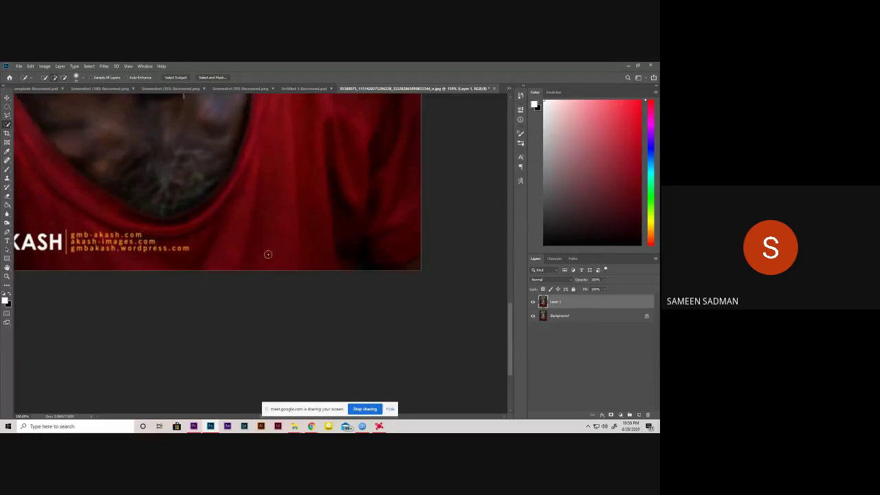
pyautogui.scroll(-3, 251, 226)
pyautogui.moveTo(330, 294); pyautogui.dragTo(338, 335)
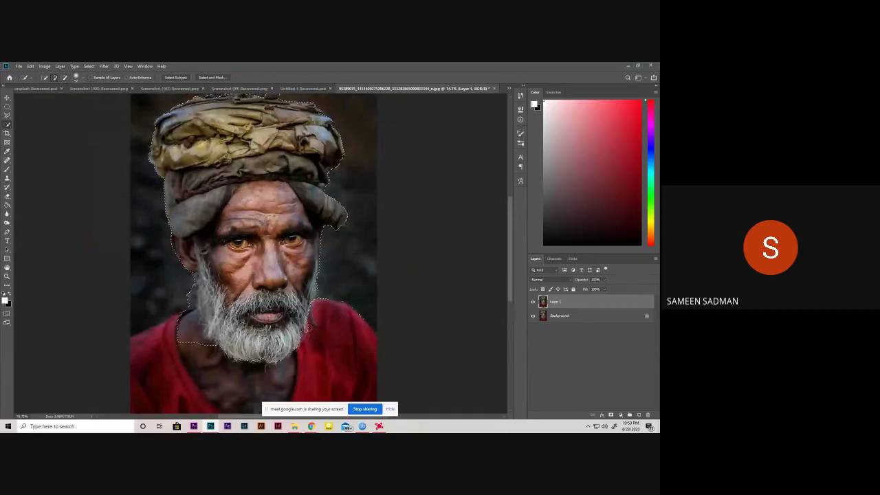
pyautogui.scroll(3, 232, 338)
pyautogui.moveTo(243, 316); pyautogui.dragTo(241, 330)
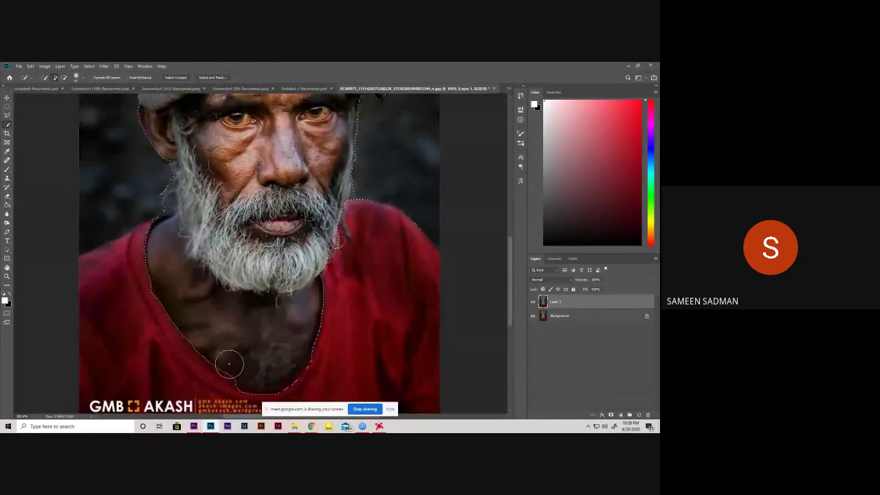
pyautogui.scroll(-3, 241, 330)
pyautogui.scroll(4, 323, 304)
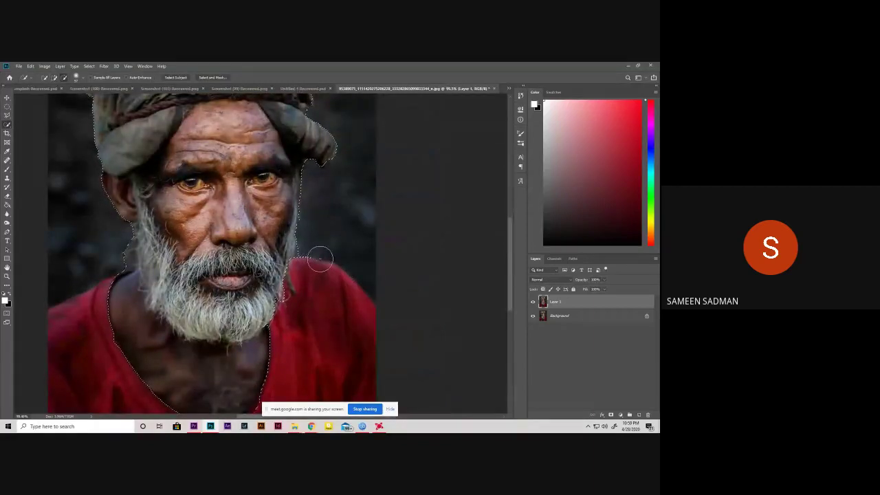
pyautogui.scroll(5, 327, 261)
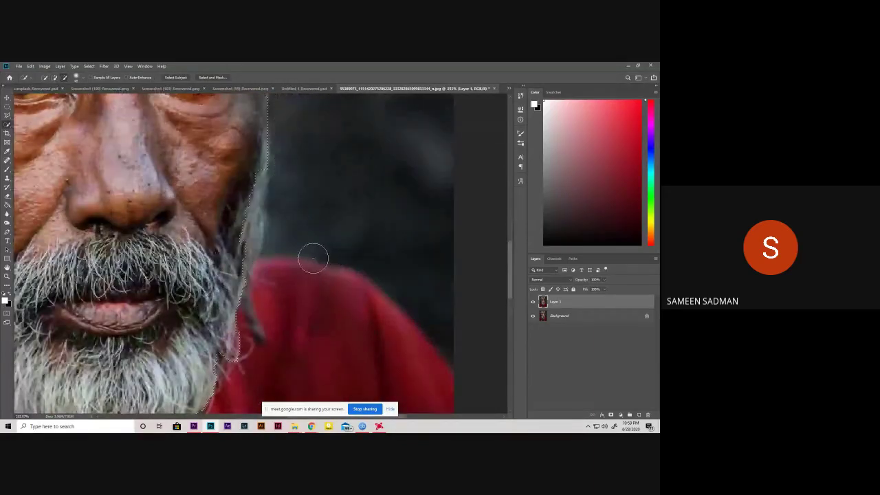
pyautogui.keyDown('alt'); pyautogui.click(300, 260); pyautogui.keyUp('alt')
pyautogui.moveTo(301, 260); pyautogui.dragTo(291, 257)
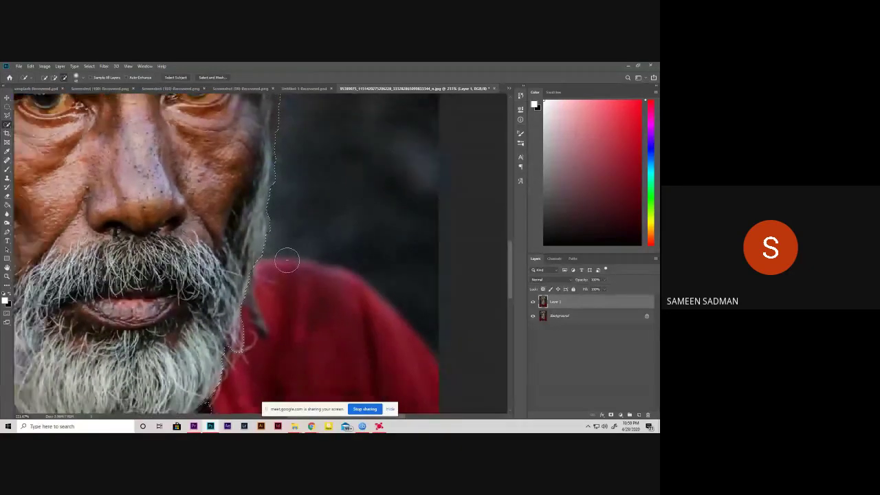
pyautogui.scroll(-4, 284, 259)
pyautogui.scroll(-3, 248, 296)
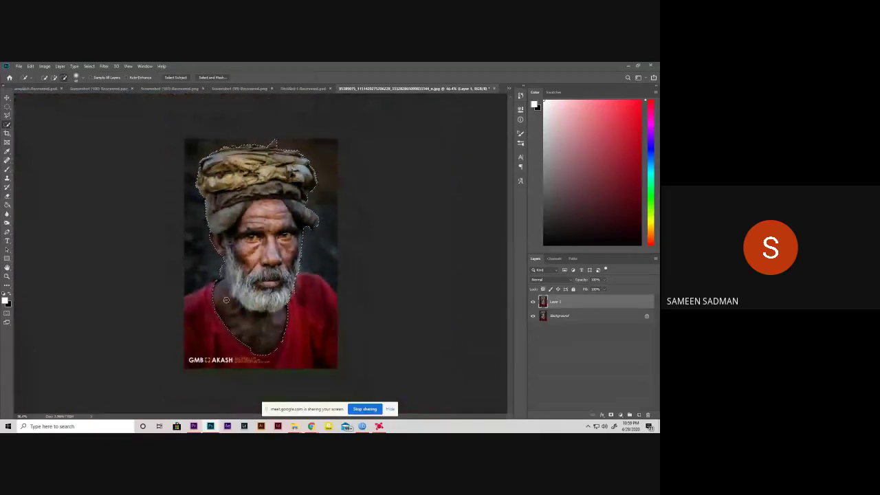
# - Briefly enter and leave Select and Mask, then hide the Background layer
pyautogui.press('alt')
pyautogui.click(213, 77)
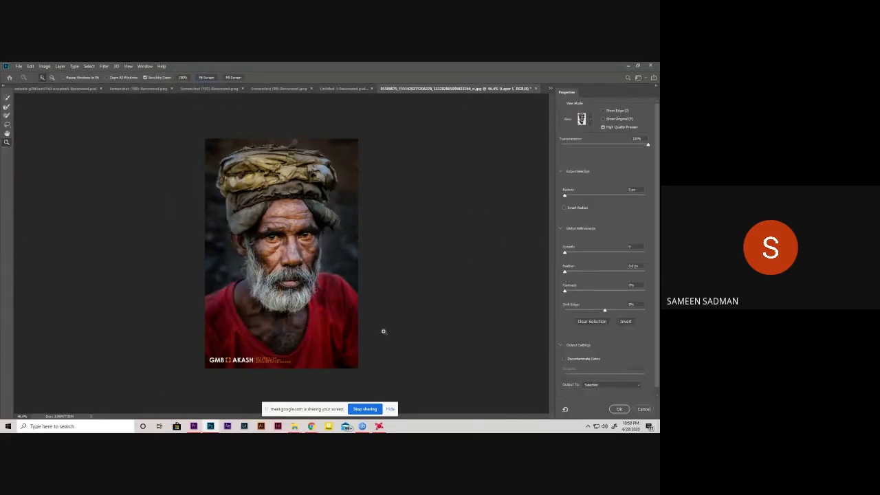
pyautogui.click(644, 410)
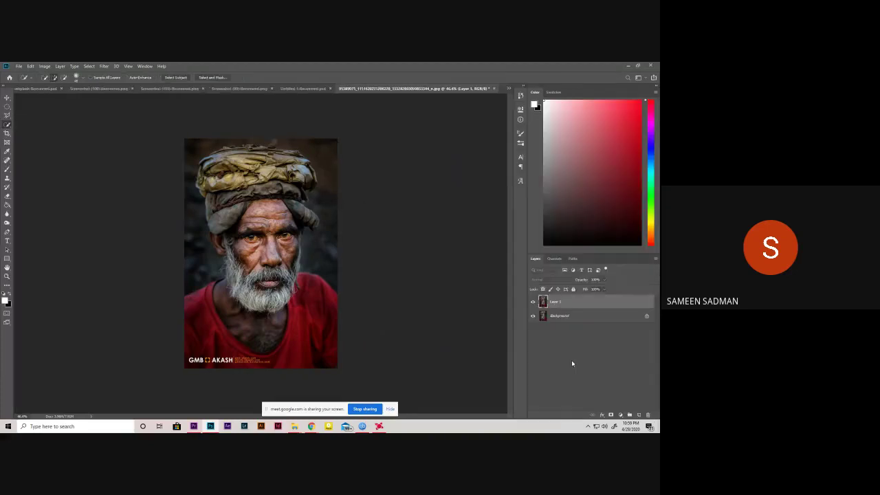
pyautogui.click(534, 317)
pyautogui.click(533, 317)
# - Enter Select and Mask and zoom in and out on the cut-out portrait
pyautogui.click(207, 78)
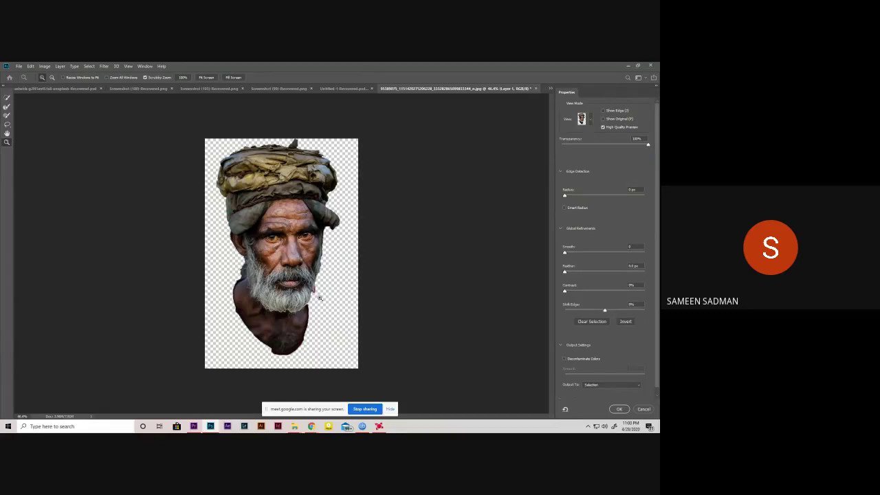
pyautogui.moveTo(329, 287)
pyautogui.mouseDown()
pyautogui.moveTo(343, 282)
pyautogui.moveTo(323, 282)
pyautogui.mouseUp()
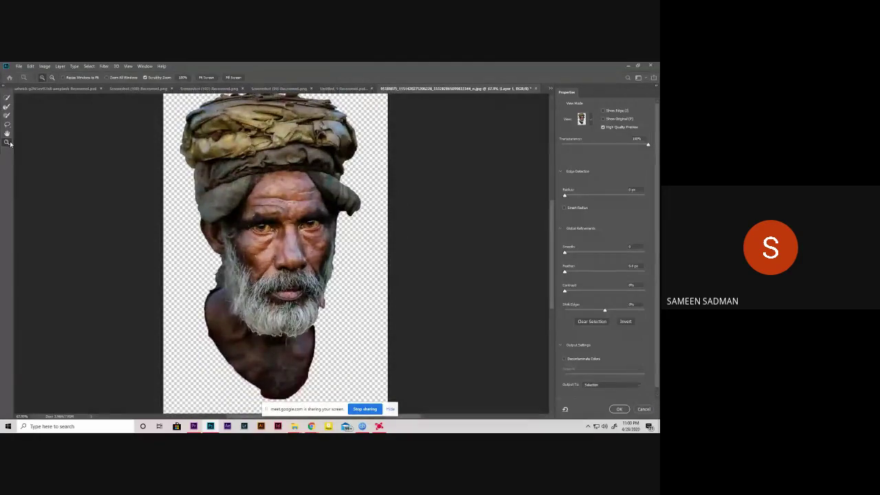
pyautogui.click(188, 210)
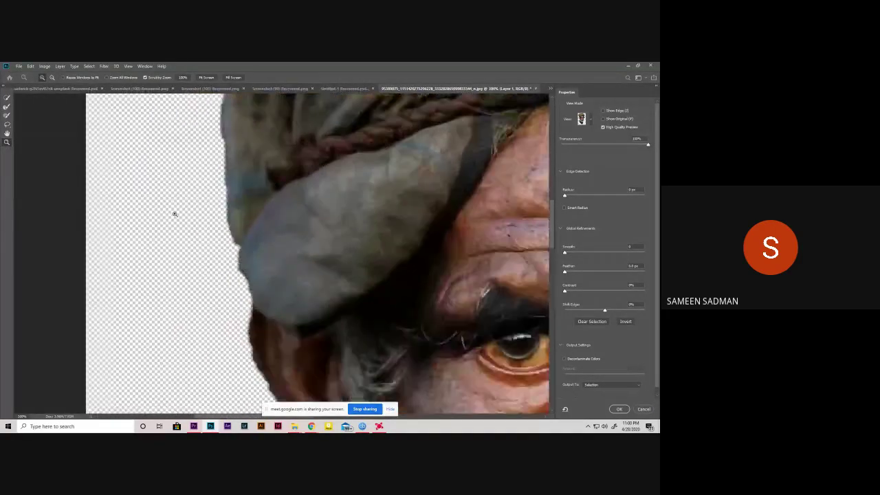
pyautogui.press('alt')
pyautogui.keyDown('alt'); pyautogui.click(157, 229); pyautogui.keyUp('alt')
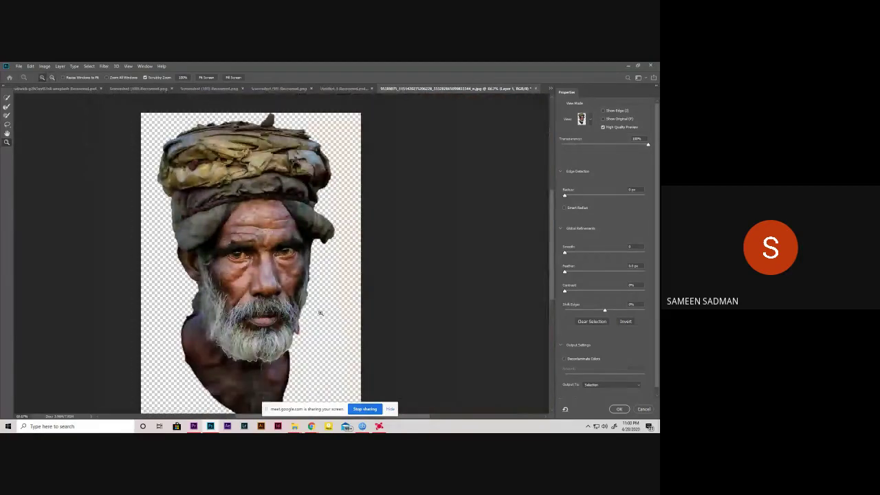
pyautogui.moveTo(321, 314); pyautogui.dragTo(285, 180)
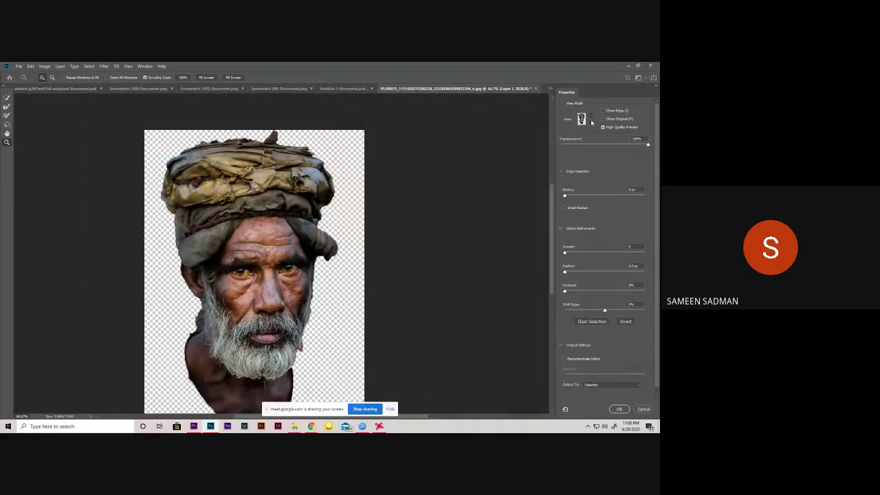
# - Set the View Mode to Black & White to preview the selection as a mask
pyautogui.click(592, 122)
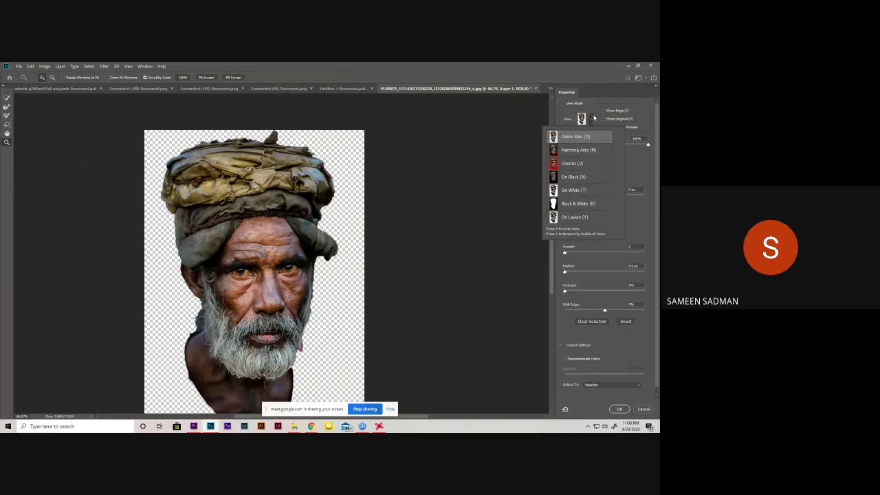
pyautogui.click(594, 119)
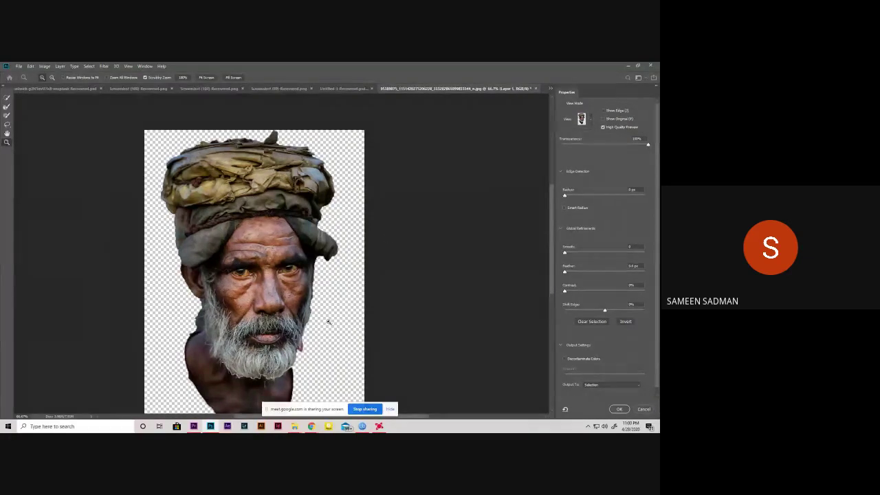
pyautogui.click(591, 121)
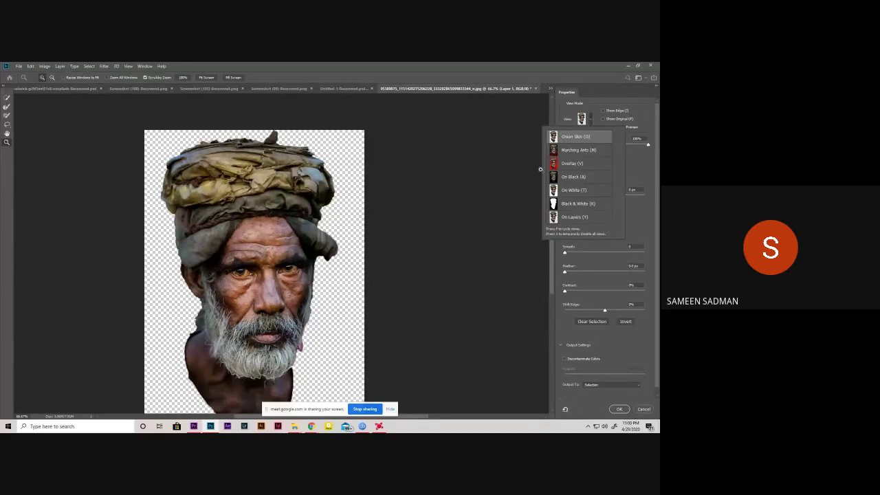
pyautogui.click(589, 203)
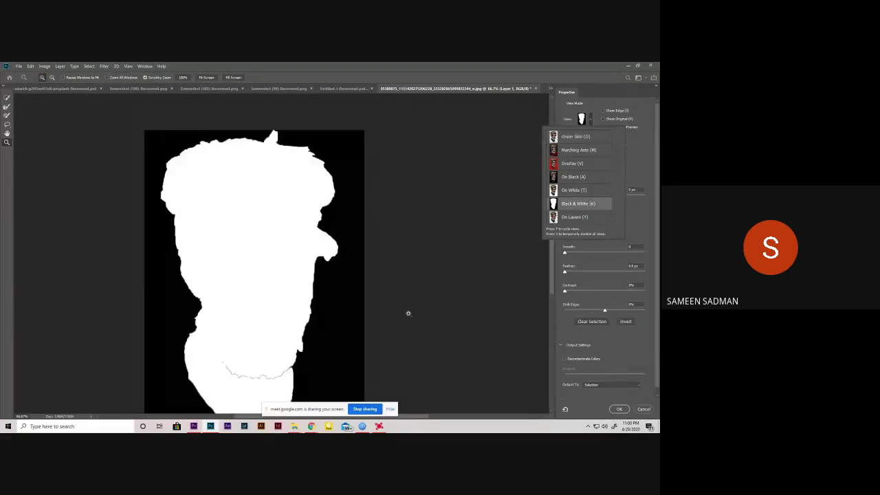
# - Close the view-mode list, then zoom and pan to inspect the upper part of the mask
pyautogui.click(279, 340)
pyautogui.scroll(-2, 215, 214)
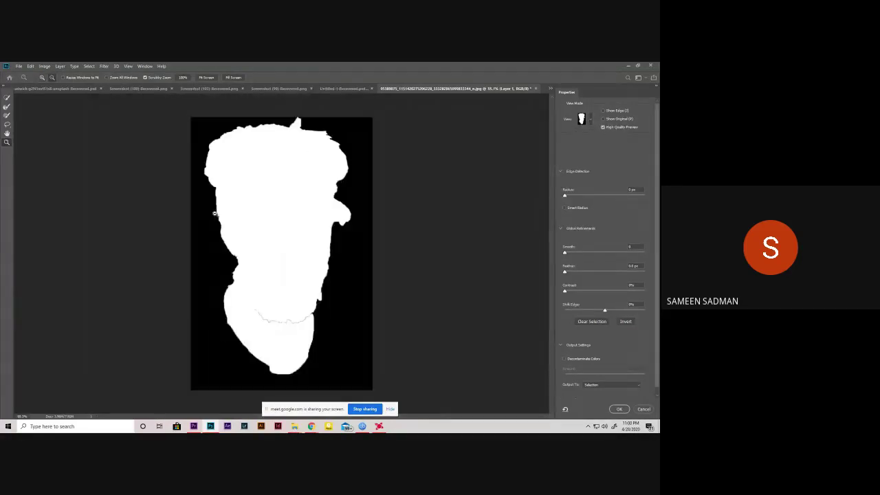
pyautogui.scroll(1, 318, 157)
pyautogui.scroll(1, 242, 163)
pyautogui.scroll(1, 196, 240)
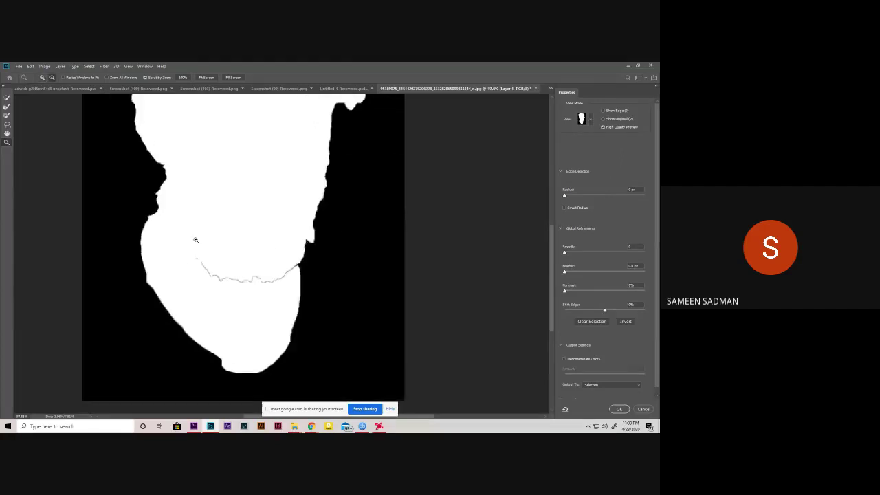
pyautogui.scroll(1, 196, 240)
pyautogui.scroll(-1, 198, 236)
pyautogui.scroll(-1, 198, 234)
pyautogui.scroll(1, 227, 141)
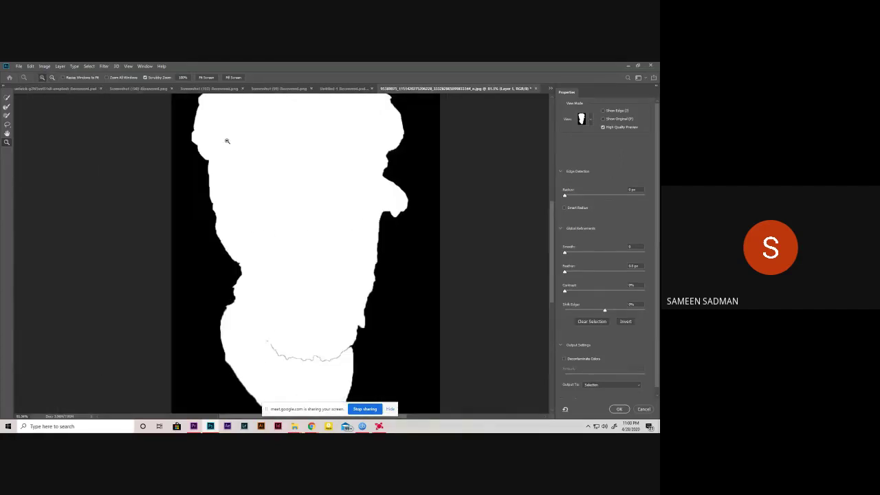
pyautogui.moveTo(311, 334); pyautogui.dragTo(224, 236)
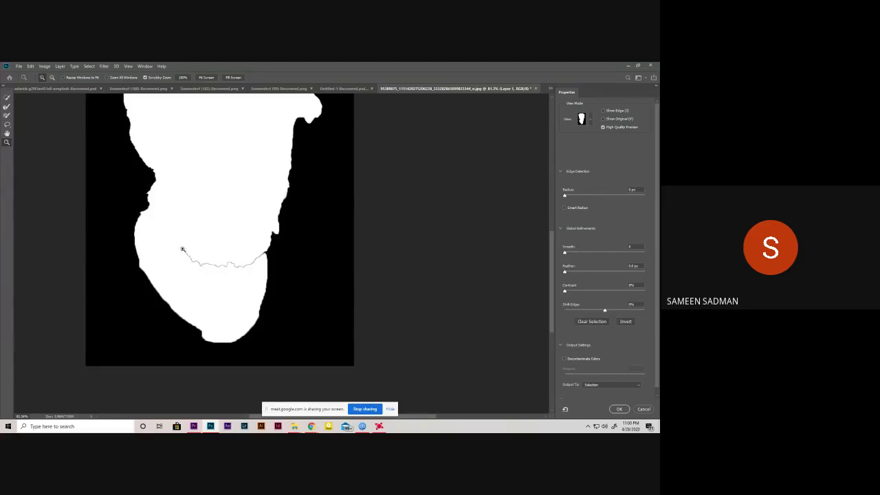
# - Zoom out to the whole mask and select the Quick Selection Tool
pyautogui.keyDown('alt'); pyautogui.click(196, 232); pyautogui.keyUp('alt')
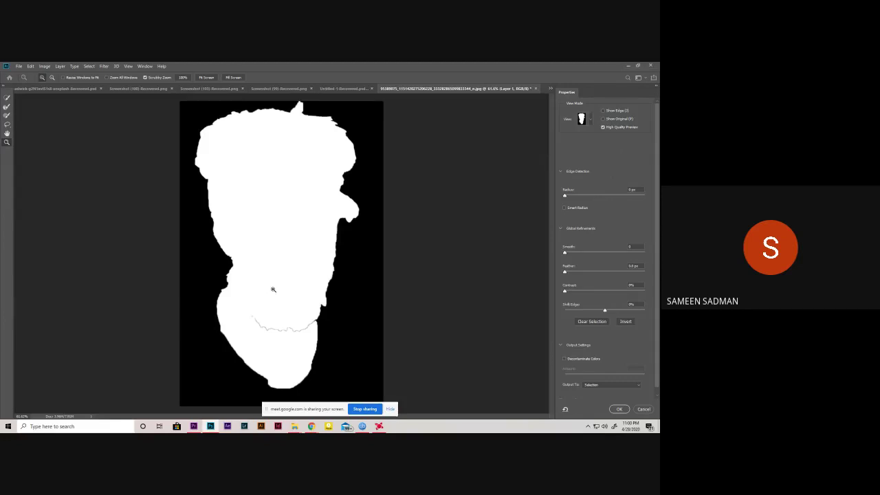
pyautogui.press('w')
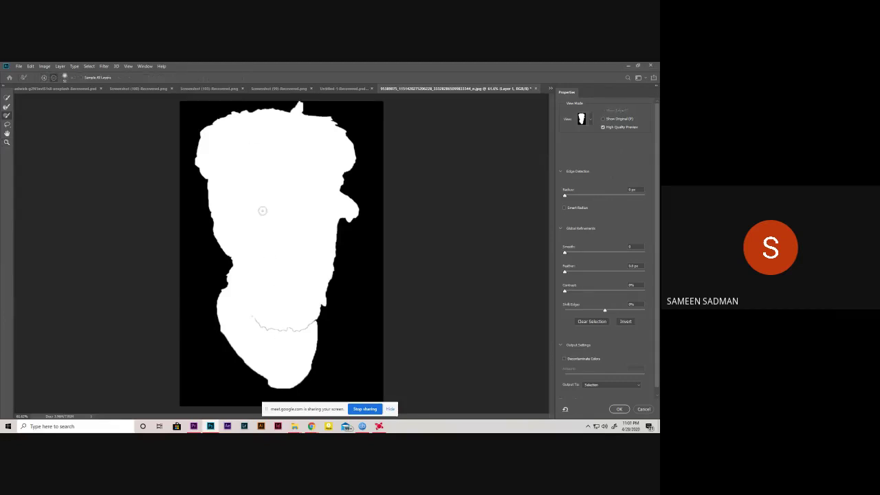
pyautogui.click(8, 98)
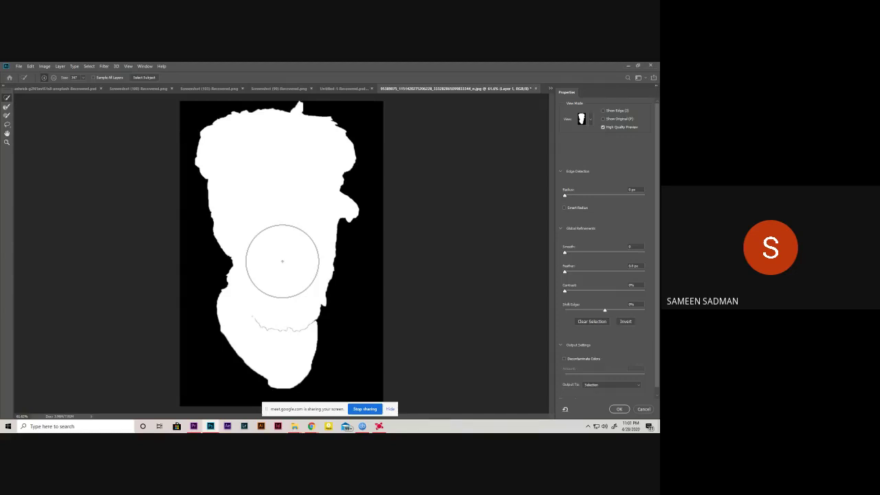
# - With the Brush Tool set to subtract, paint out the jagged gray line in the lower mask
pyautogui.scroll(3, 287, 331)
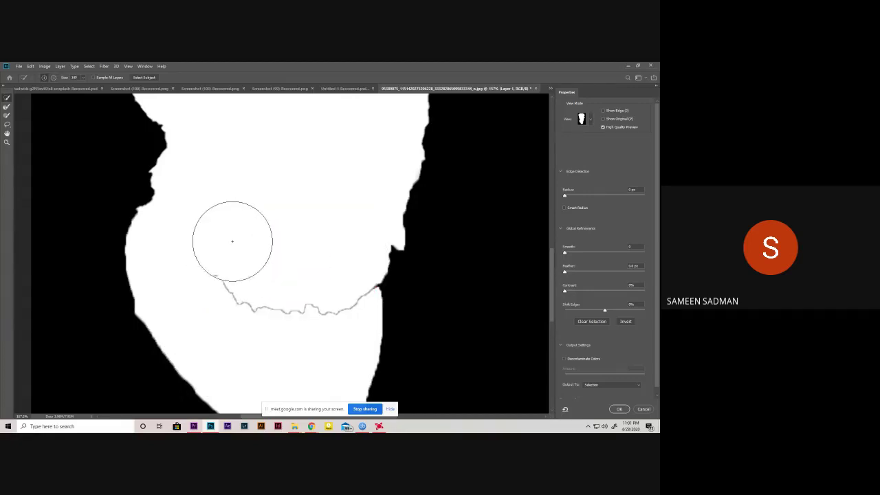
pyautogui.press('r')
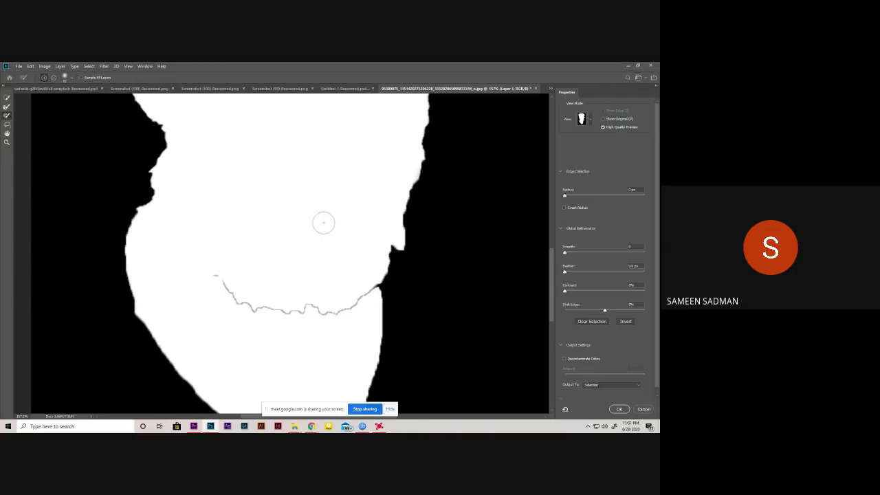
pyautogui.scroll(3, 301, 251)
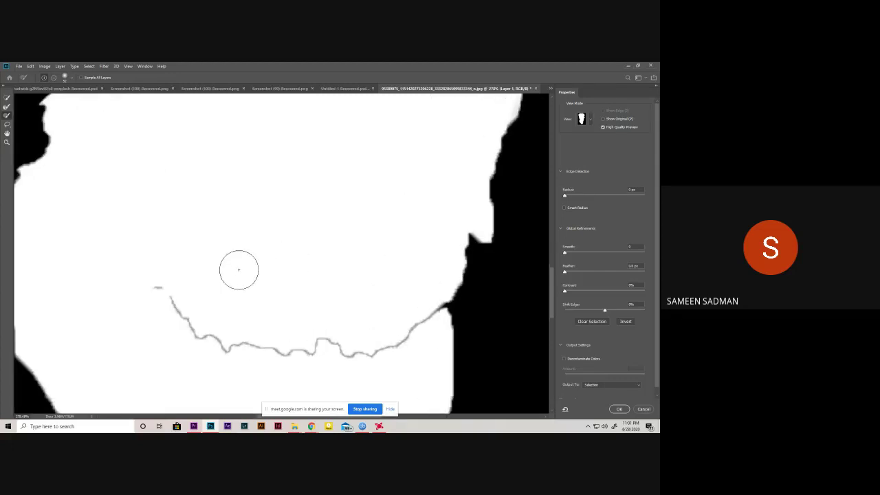
pyautogui.click(6, 117)
pyautogui.press('alt')
pyautogui.moveTo(158, 289)
pyautogui.mouseDown()
pyautogui.moveTo(306, 356)
pyautogui.moveTo(421, 309)
pyautogui.mouseUp()
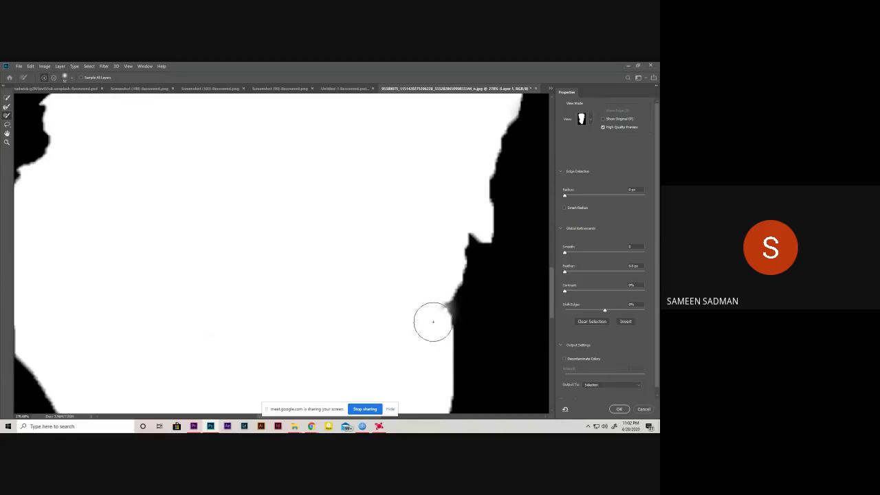
pyautogui.scroll(2, 447, 320)
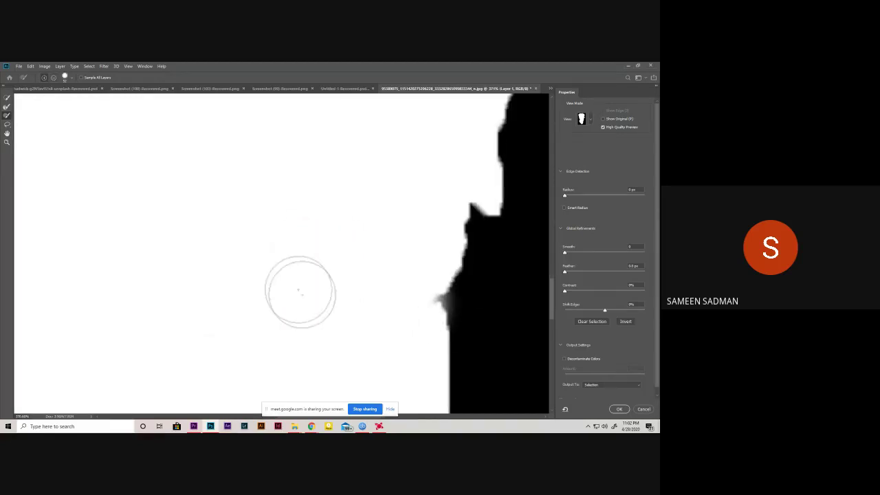
pyautogui.scroll(-2, 276, 268)
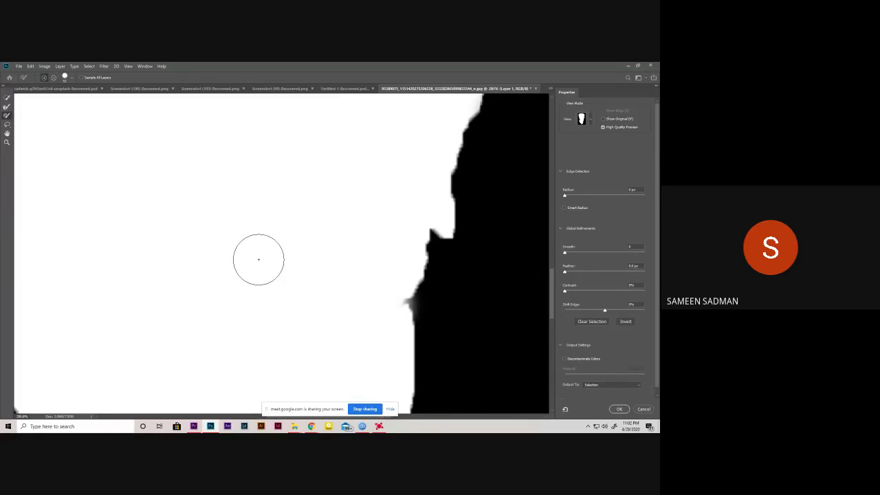
pyautogui.press('alt')
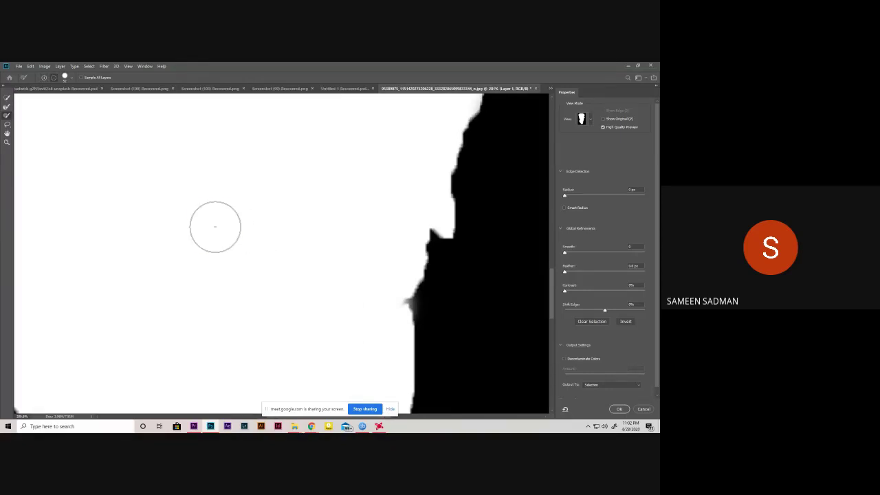
# - Adjust the brush hardness on the canvas, leaving it hard
pyautogui.keyDown('alt'); pyautogui.rightClick(215, 227); pyautogui.keyUp('alt')
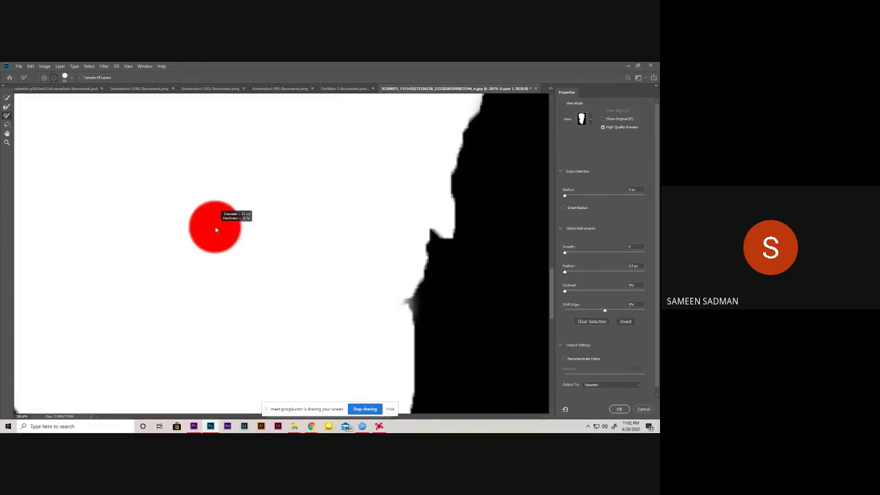
pyautogui.moveTo(212, 205)
pyautogui.mouseDown()
pyautogui.moveTo(198, 103)
pyautogui.moveTo(254, 328)
pyautogui.moveTo(240, 318)
pyautogui.moveTo(336, 322)
pyautogui.moveTo(242, 318)
pyautogui.moveTo(217, 174)
pyautogui.mouseUp()
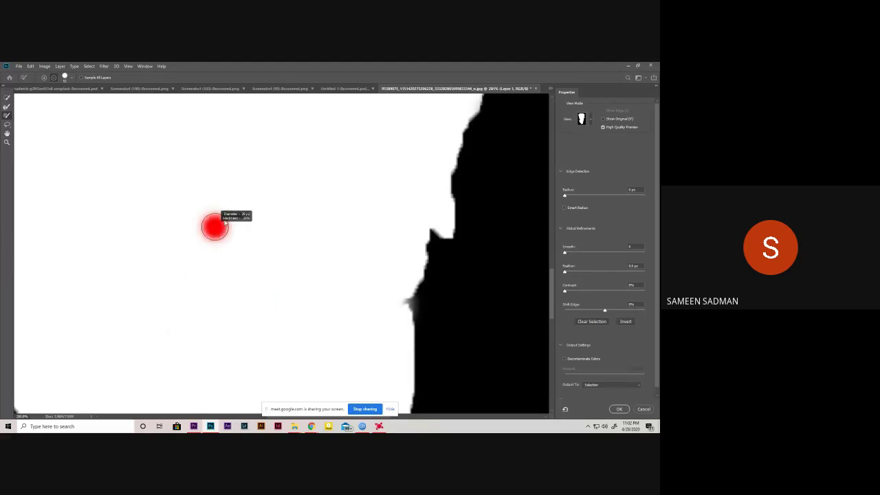
pyautogui.moveTo(217, 174); pyautogui.dragTo(255, 364)
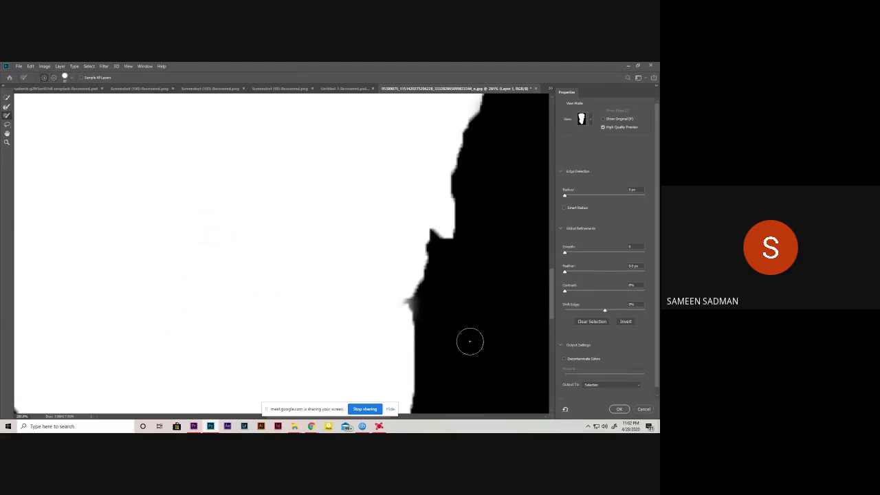
pyautogui.scroll(2, 454, 316)
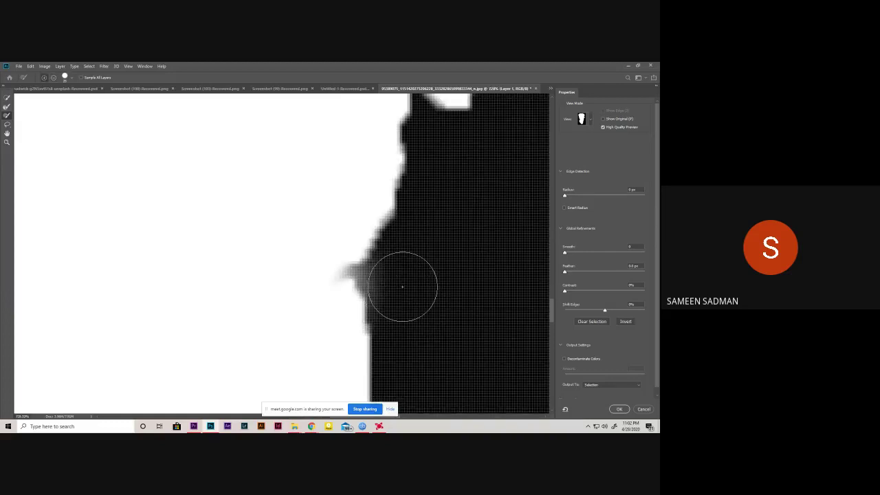
# - Paint the fuzzy right edge with a smaller Refine Edge Brush to remove the grey wisps
pyautogui.moveTo(310, 291); pyautogui.dragTo(368, 288)
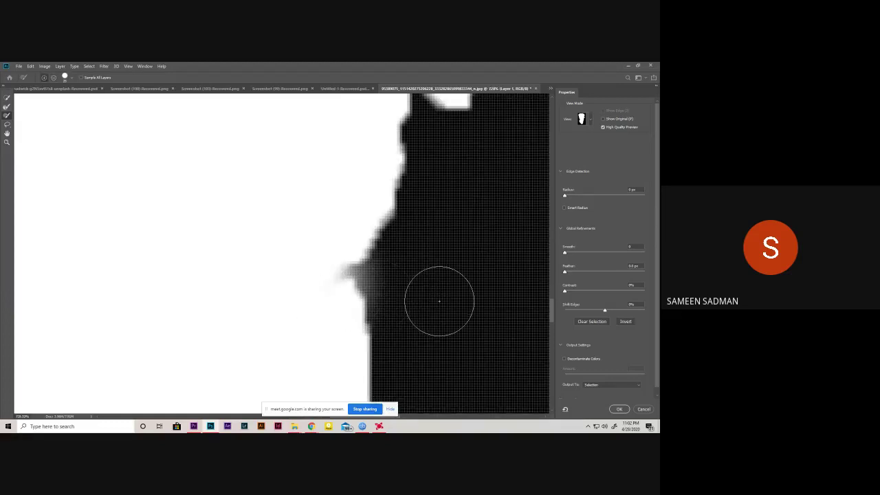
pyautogui.moveTo(432, 292); pyautogui.dragTo(410, 290)
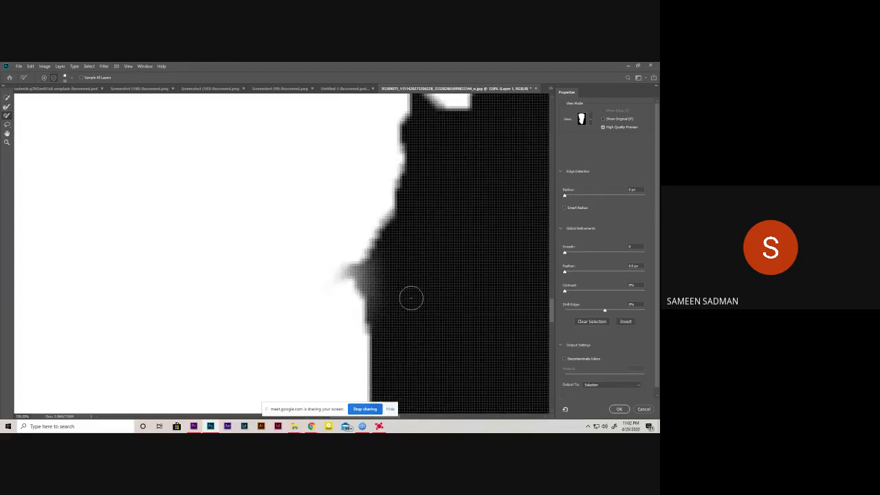
pyautogui.scroll(2, 410, 296)
pyautogui.scroll(1, 395, 293)
pyautogui.moveTo(364, 280); pyautogui.dragTo(395, 221)
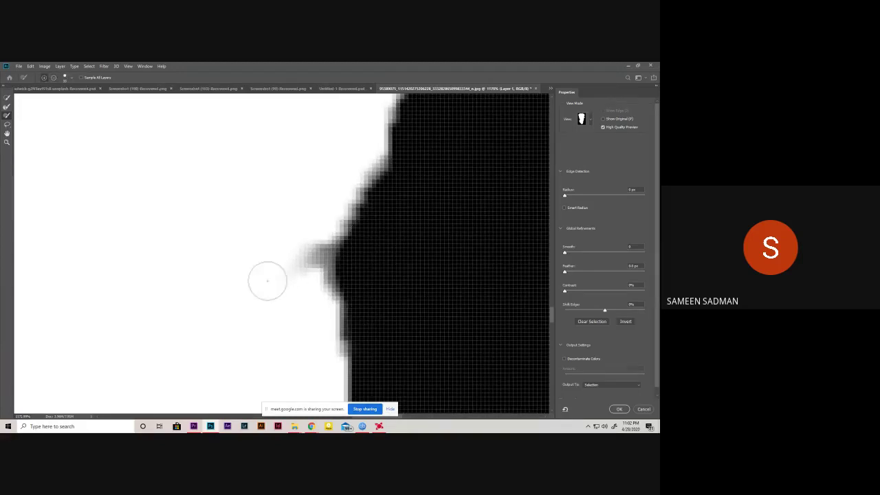
pyautogui.moveTo(267, 281); pyautogui.dragTo(291, 245)
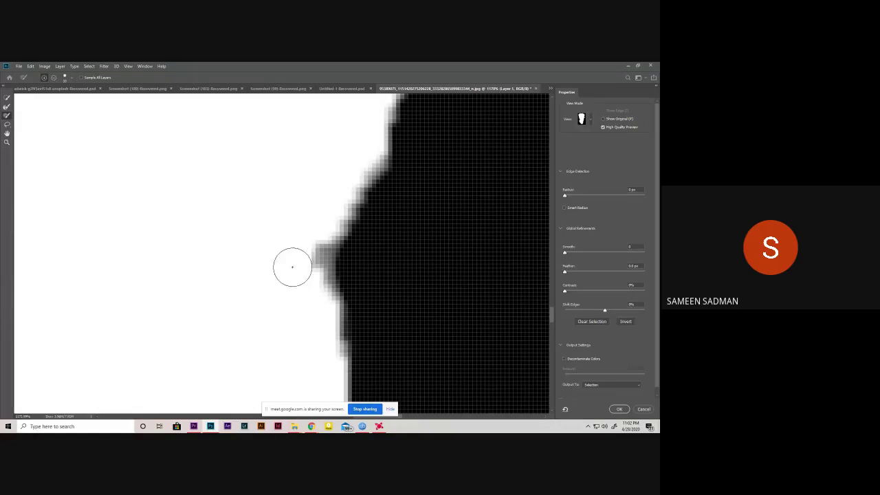
pyautogui.scroll(-5, 268, 256)
pyautogui.scroll(-3, 264, 267)
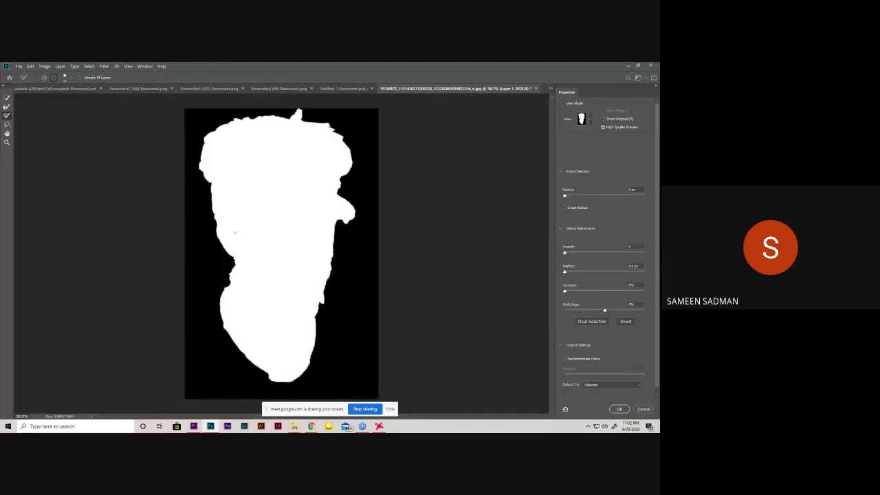
pyautogui.scroll(1, 299, 185)
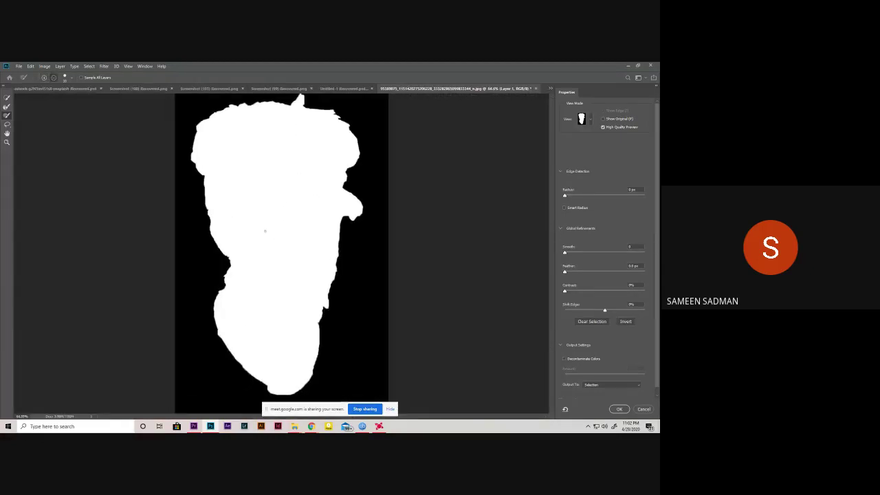
pyautogui.click(591, 119)
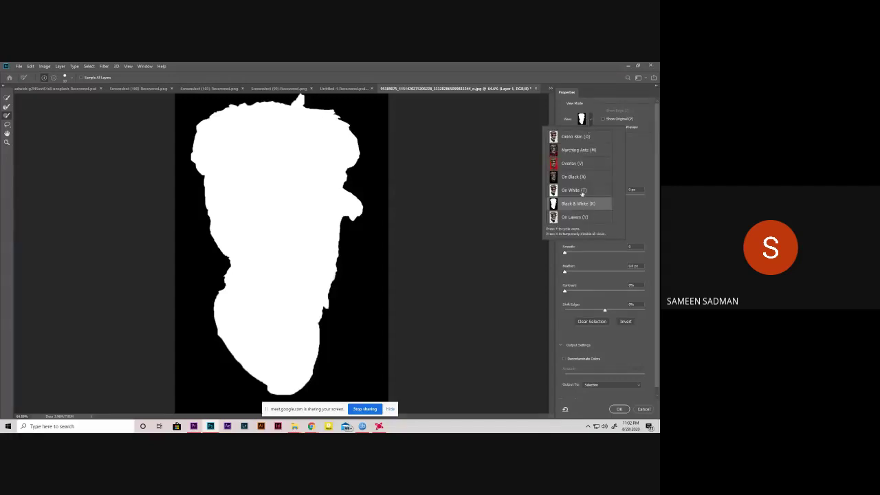
pyautogui.click(575, 191)
pyautogui.scroll(2, 211, 206)
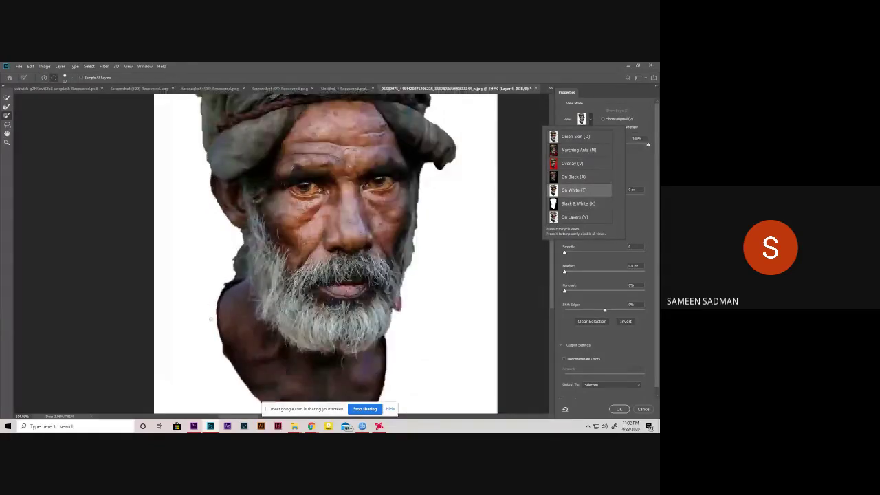
pyautogui.scroll(2, 210, 319)
pyautogui.scroll(2, 251, 354)
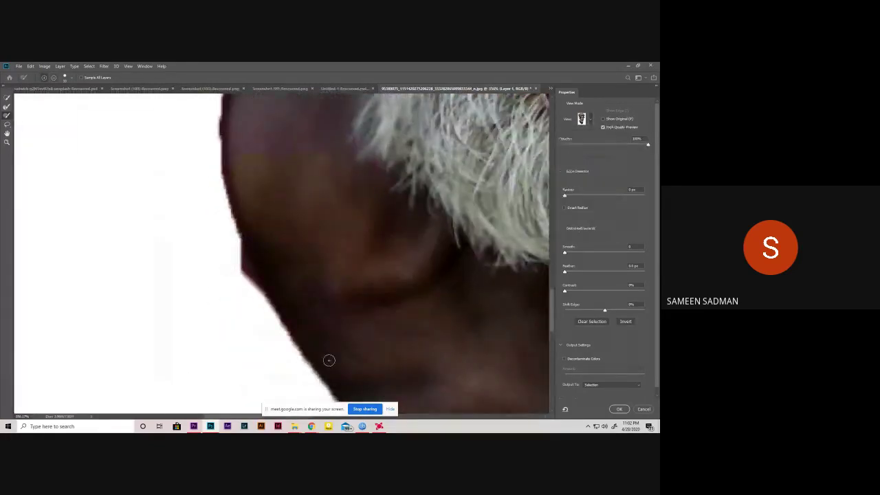
pyautogui.scroll(-2, 271, 218)
pyautogui.scroll(-2, 183, 244)
pyautogui.scroll(-1, 346, 330)
pyautogui.scroll(-2, 243, 350)
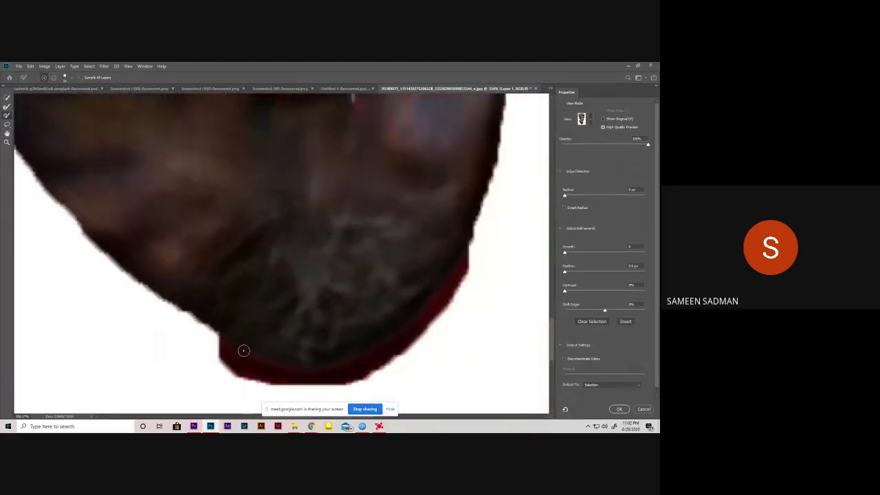
pyautogui.scroll(-2, 413, 268)
pyautogui.scroll(-2, 416, 251)
pyautogui.scroll(1, 417, 251)
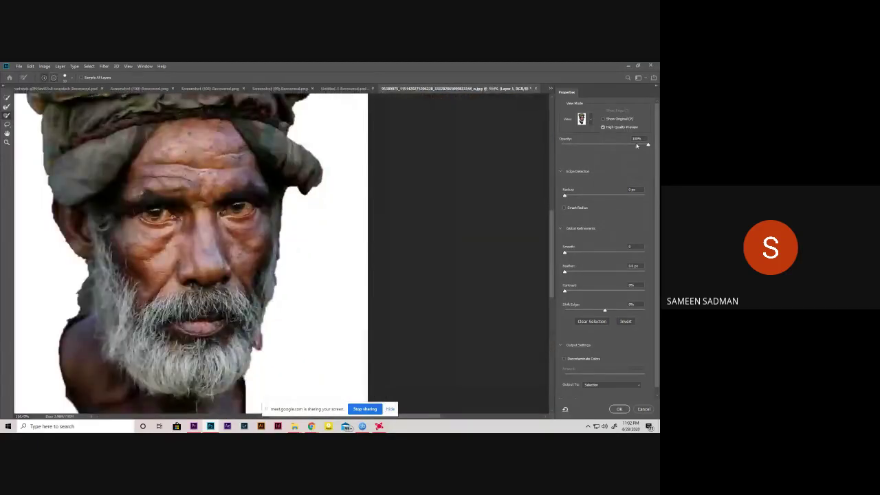
pyautogui.scroll(1, 347, 193)
pyautogui.scroll(1, 347, 193)
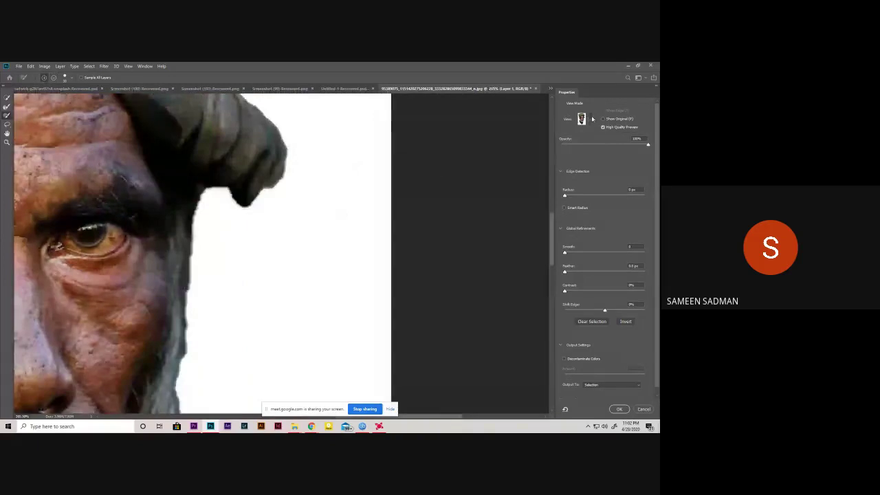
pyautogui.click(592, 119)
pyautogui.click(574, 177)
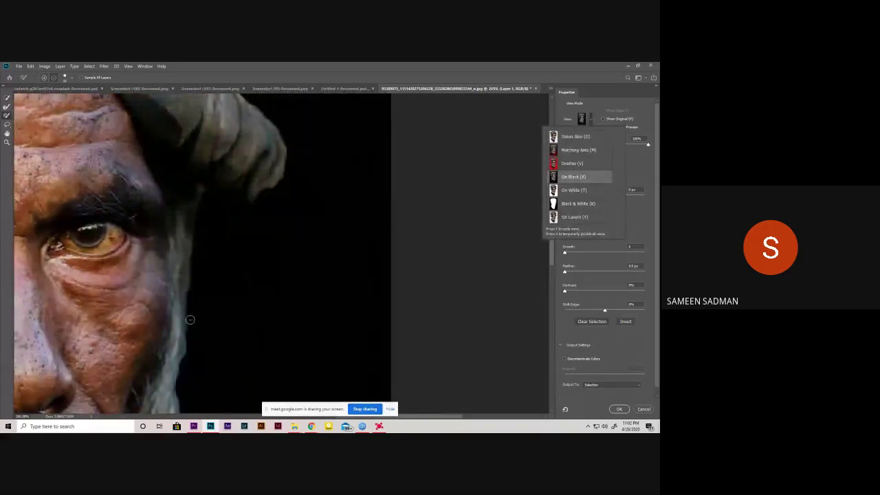
pyautogui.scroll(-1, 278, 201)
pyautogui.scroll(-2, 279, 202)
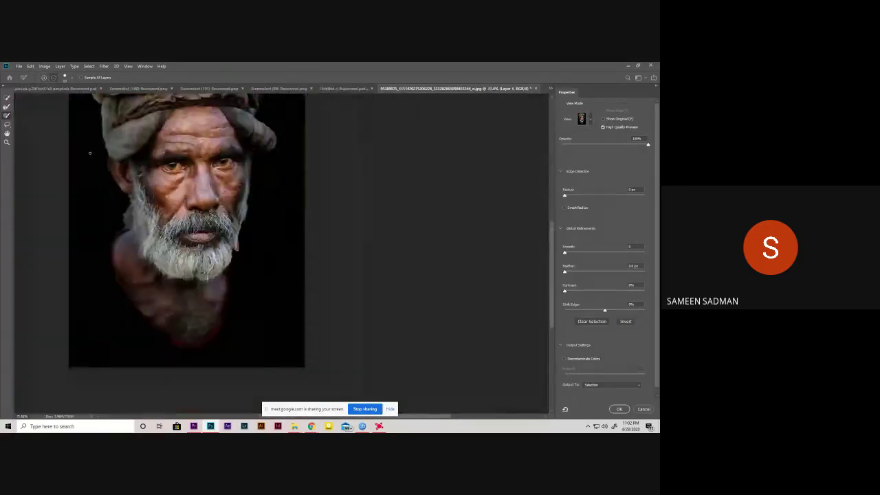
pyautogui.scroll(1, 279, 202)
pyautogui.click(592, 119)
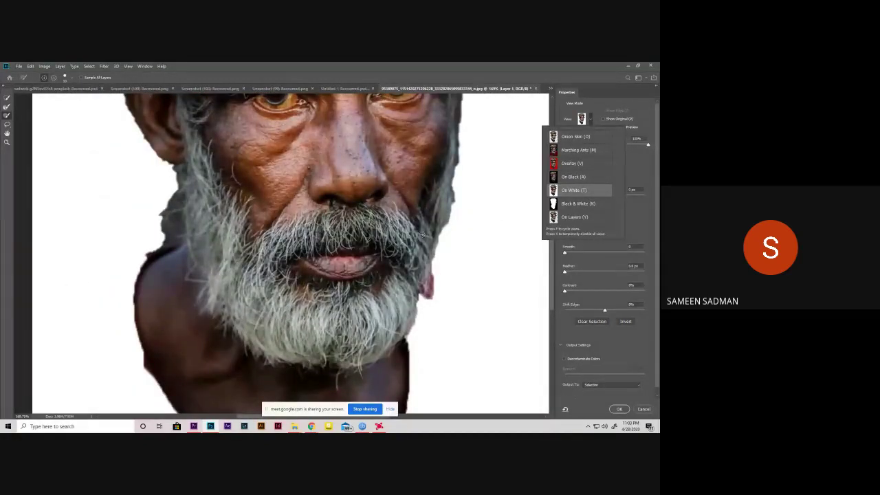
pyautogui.scroll(-3, 320, 185)
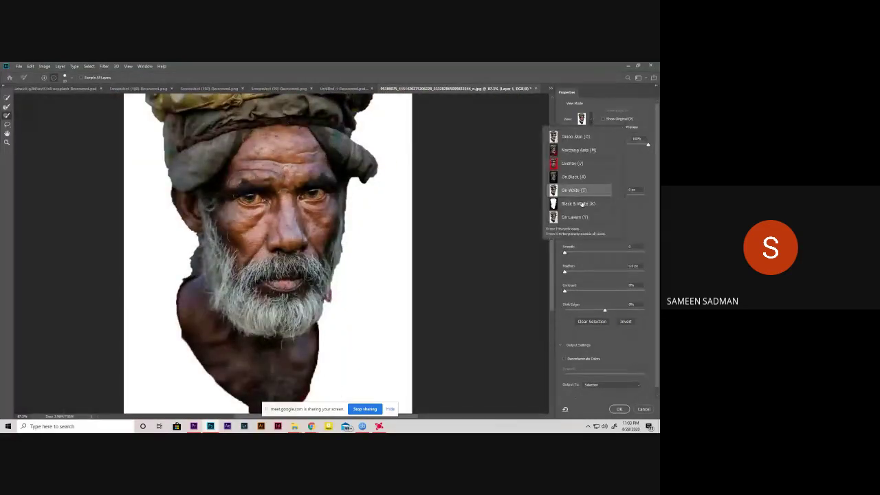
pyautogui.scroll(3, 399, 236)
# - Raise the Smooth slider and zoom in to check the smoothed mask edge
pyautogui.scroll(2, 353, 230)
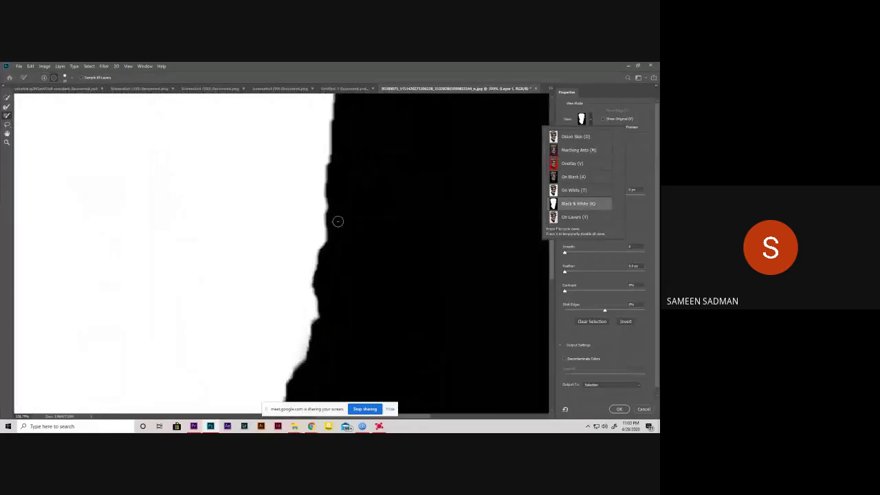
pyautogui.click(590, 120)
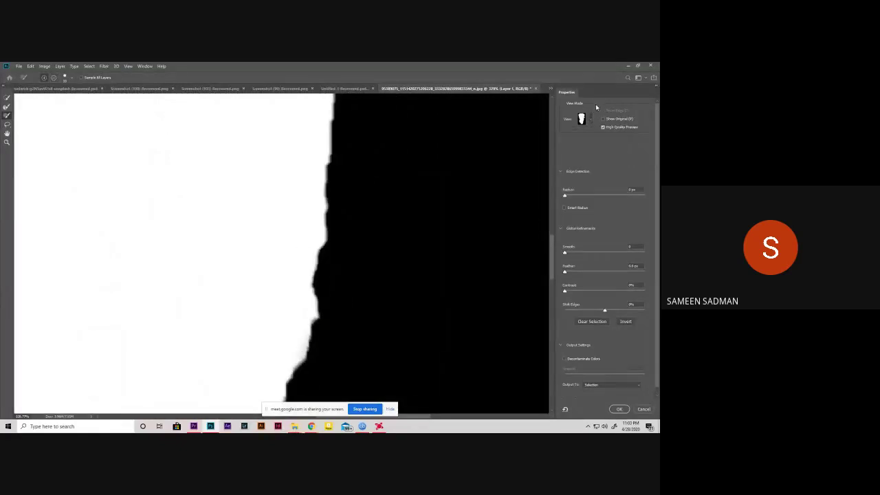
pyautogui.scroll(1, 307, 213)
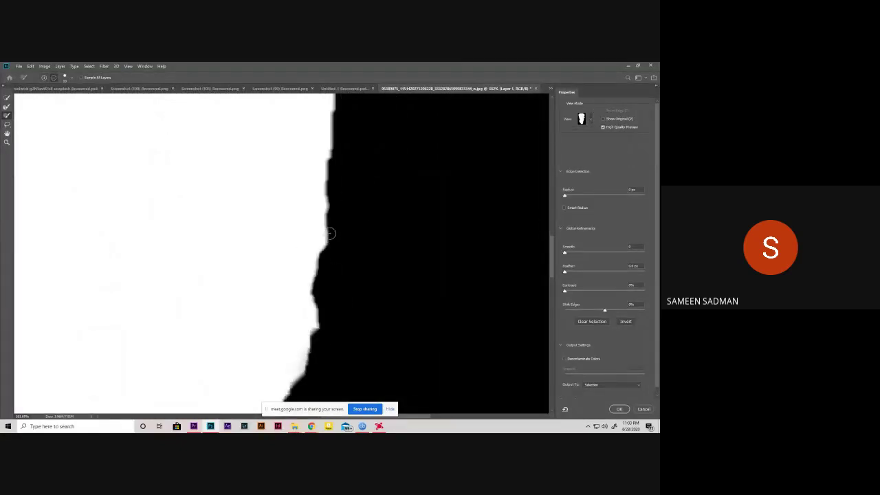
pyautogui.scroll(1, 333, 236)
pyautogui.scroll(1, 344, 244)
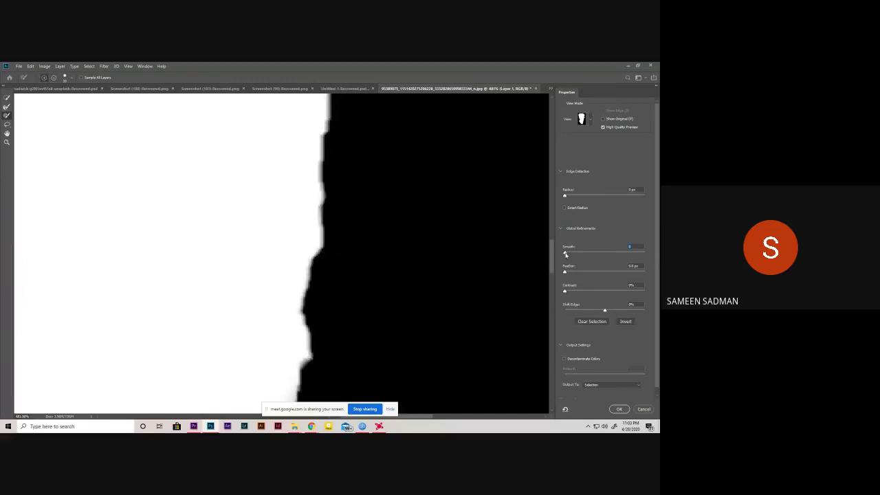
pyautogui.moveTo(565, 254); pyautogui.dragTo(604, 254)
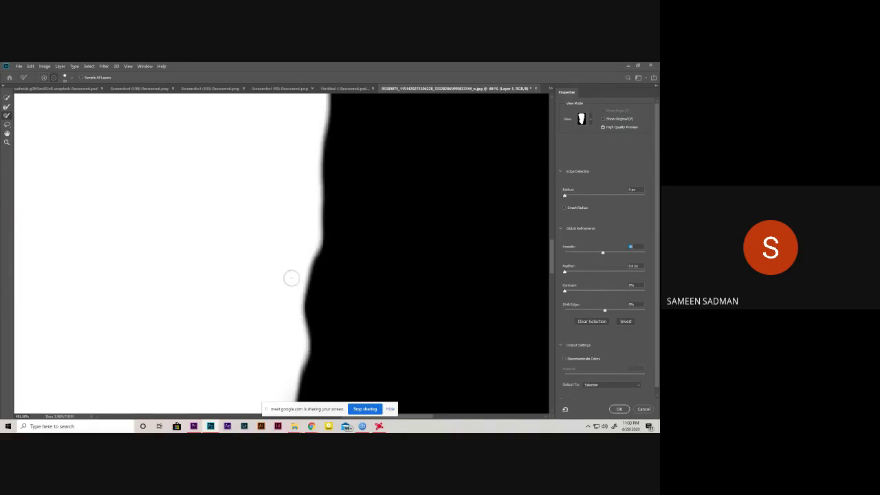
pyautogui.press('z')
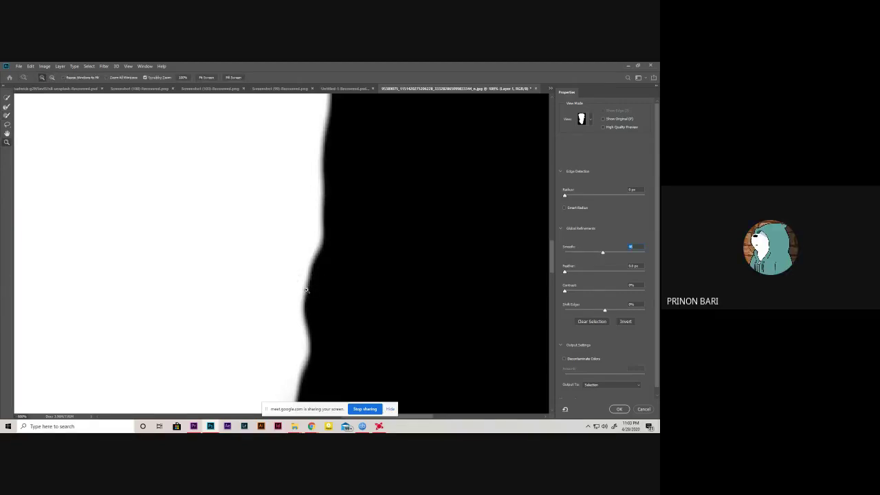
pyautogui.click(323, 282)
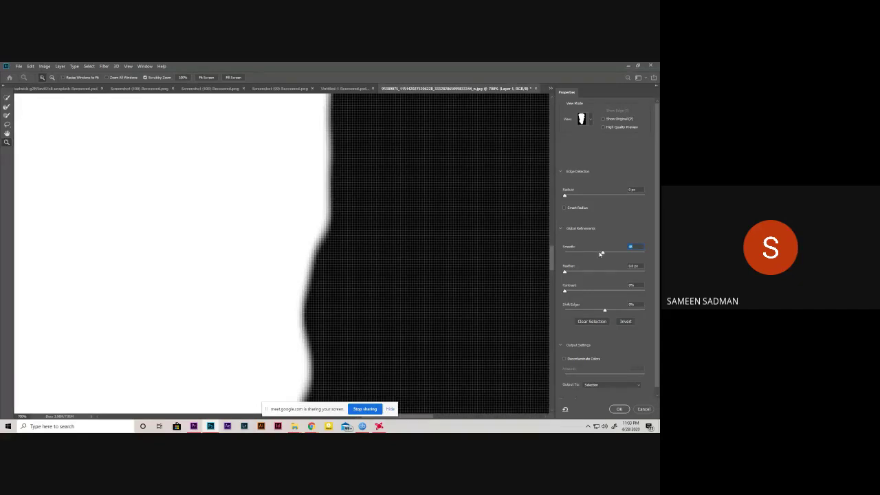
pyautogui.moveTo(616, 253); pyautogui.dragTo(617, 253)
# - Increase Contrast to sharpen the mask edge, adjust Feather, and pan along the edge
pyautogui.scroll(-2, 265, 218)
pyautogui.hscroll(-1, 316, 241)
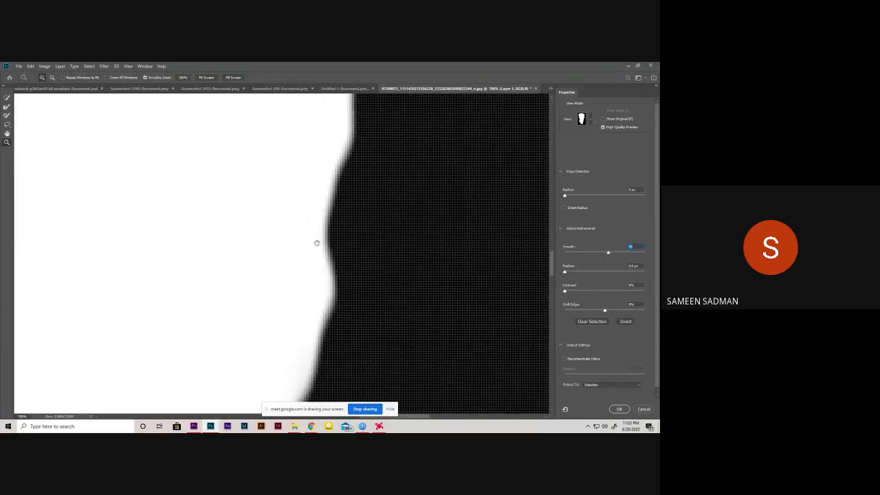
pyautogui.hscroll(-1, 316, 242)
pyautogui.scroll(1, 353, 302)
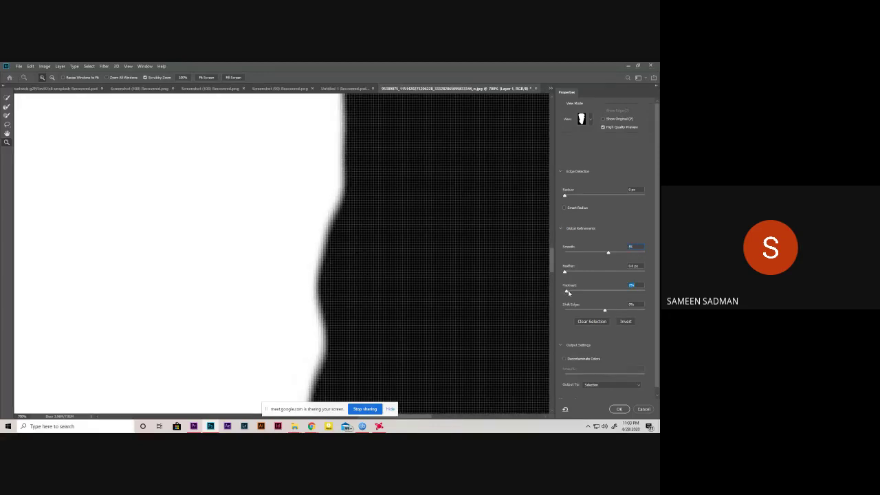
pyautogui.moveTo(575, 292)
pyautogui.mouseDown()
pyautogui.moveTo(609, 289)
pyautogui.moveTo(588, 290)
pyautogui.mouseUp()
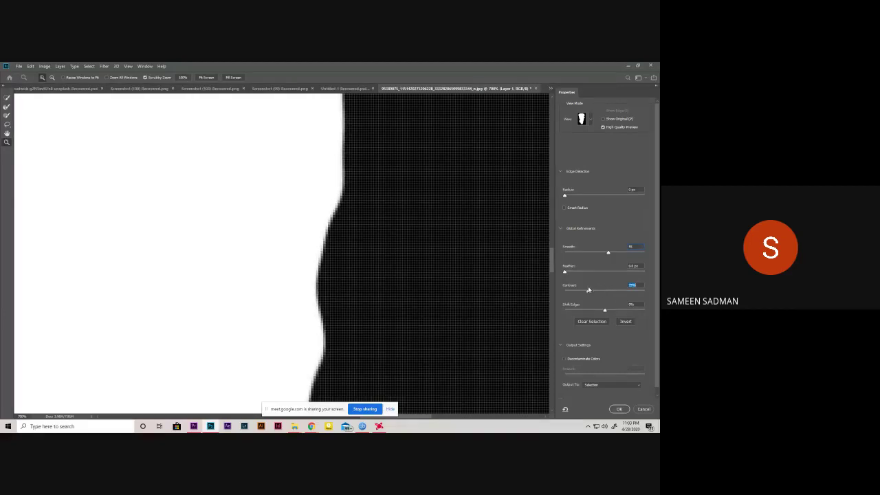
pyautogui.keyDown('alt'); pyautogui.click(252, 237); pyautogui.keyUp('alt')
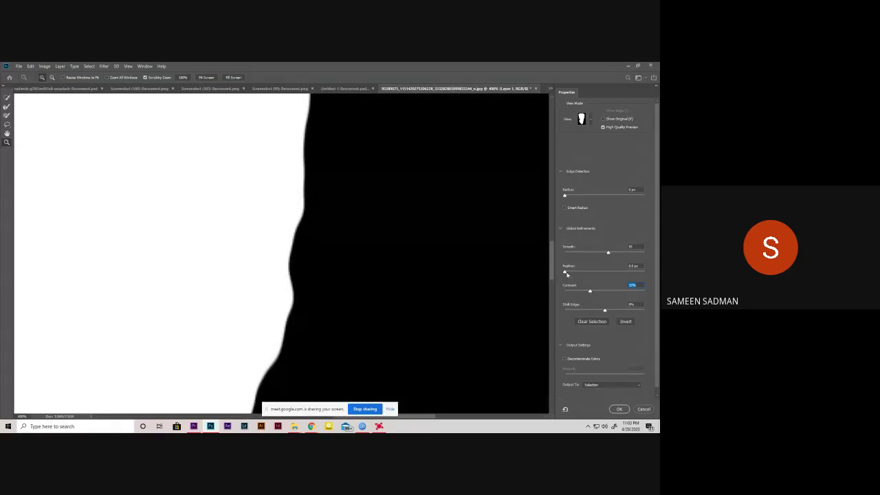
pyautogui.moveTo(565, 273); pyautogui.dragTo(560, 280)
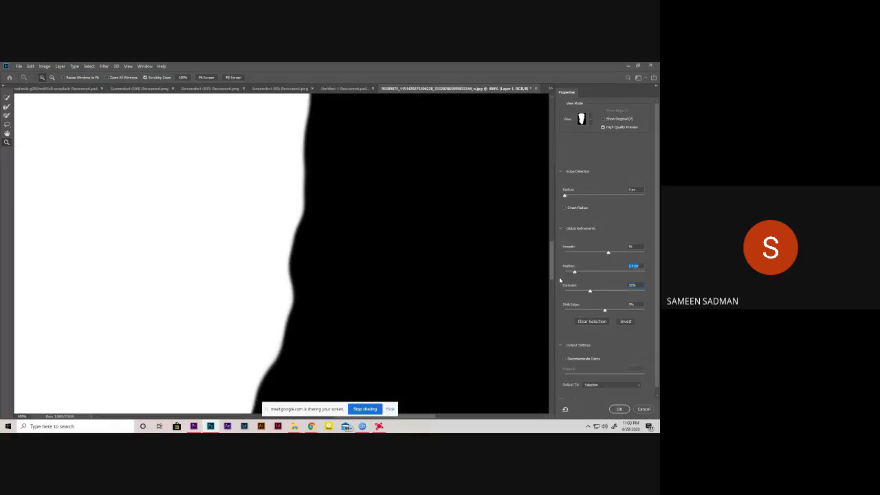
pyautogui.moveTo(224, 275)
pyautogui.mouseDown()
pyautogui.moveTo(341, 243)
pyautogui.moveTo(228, 285)
pyautogui.mouseUp()
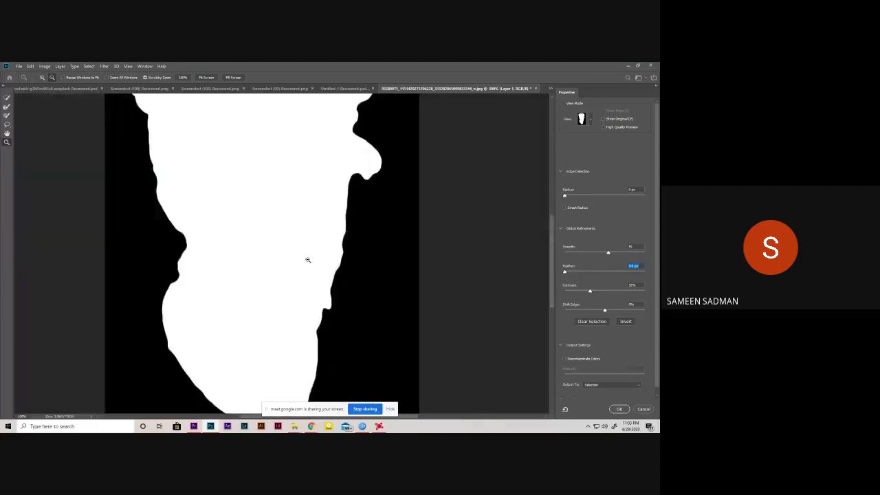
pyautogui.click(591, 120)
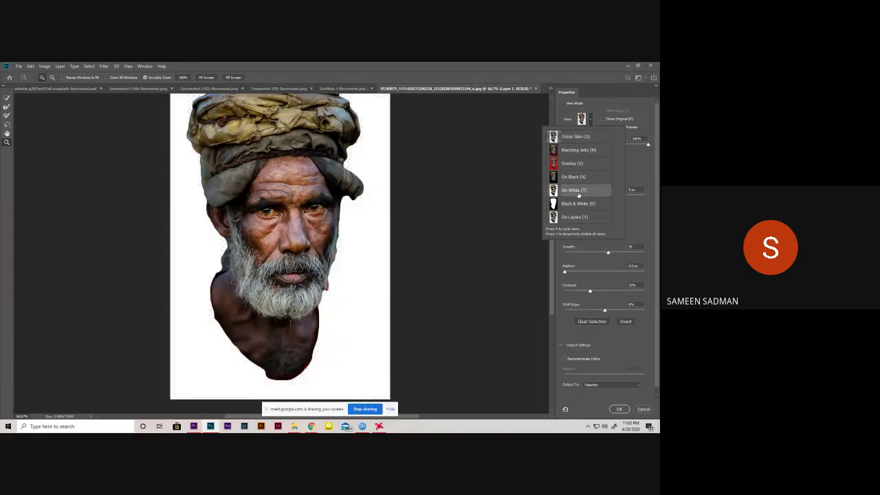
pyautogui.click(215, 321)
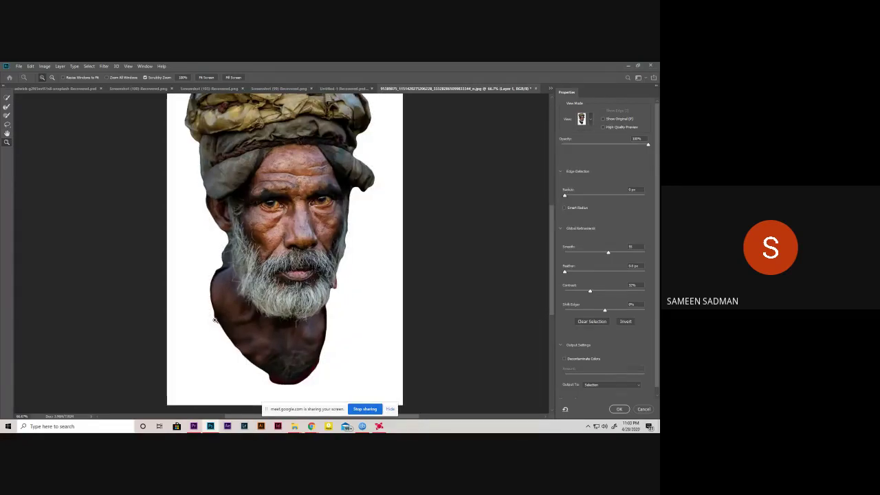
pyautogui.click(215, 321)
pyautogui.scroll(5, 297, 323)
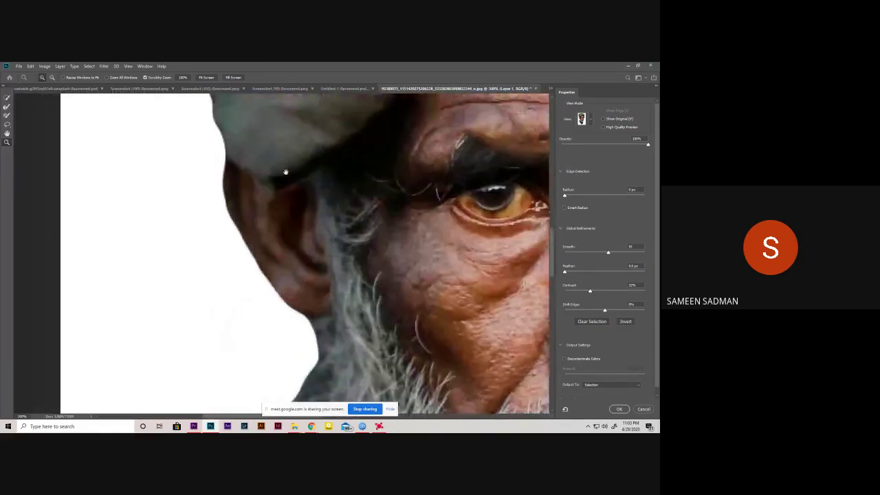
pyautogui.scroll(5, 296, 323)
pyautogui.scroll(5, 301, 321)
pyautogui.scroll(5, 309, 286)
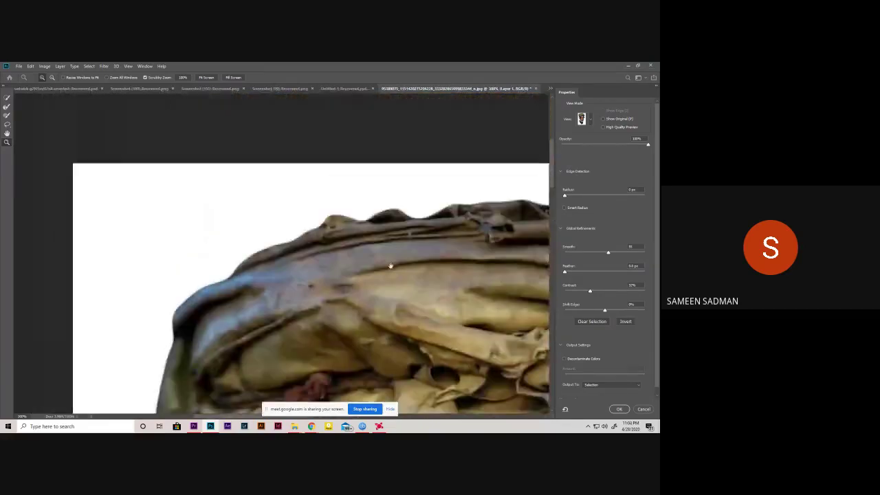
pyautogui.scroll(5, 393, 261)
pyautogui.moveTo(445, 271)
pyautogui.mouseDown()
pyautogui.moveTo(344, 337)
pyautogui.moveTo(255, 173)
pyautogui.mouseUp()
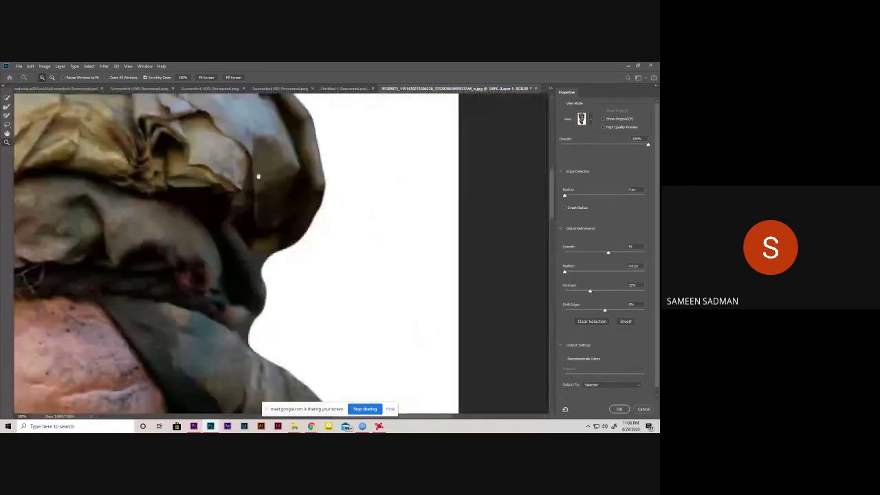
pyautogui.moveTo(306, 318); pyautogui.dragTo(295, 190)
pyautogui.moveTo(206, 399)
pyautogui.mouseDown()
pyautogui.moveTo(186, 338)
pyautogui.moveTo(210, 173)
pyautogui.mouseUp()
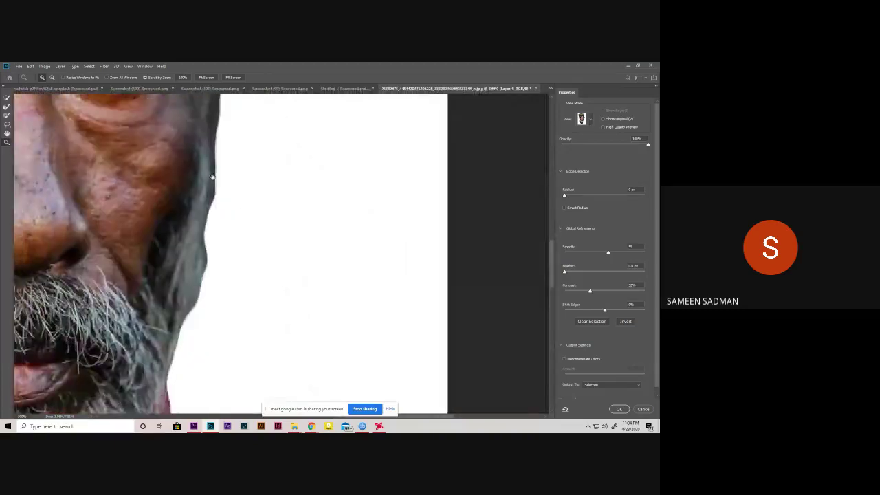
pyautogui.moveTo(206, 344)
pyautogui.mouseDown()
pyautogui.moveTo(190, 211)
pyautogui.moveTo(310, 210)
pyautogui.moveTo(388, 246)
pyautogui.moveTo(272, 177)
pyautogui.mouseUp()
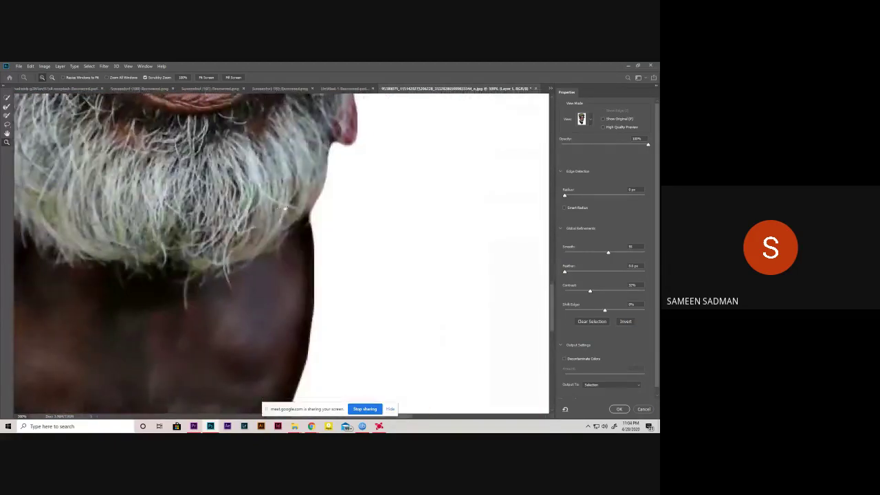
pyautogui.press('z')
pyautogui.keyDown('alt'); pyautogui.click(363, 264); pyautogui.keyUp('alt')
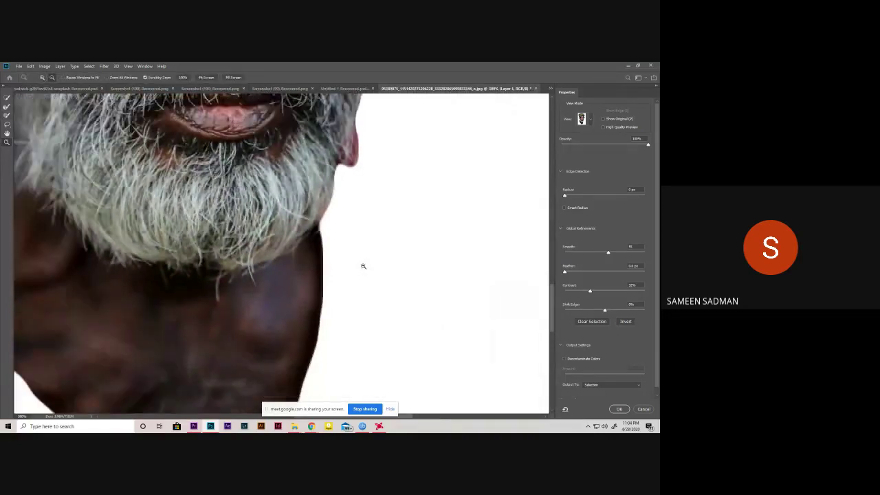
pyautogui.keyDown('alt'); pyautogui.click(312, 274); pyautogui.keyUp('alt')
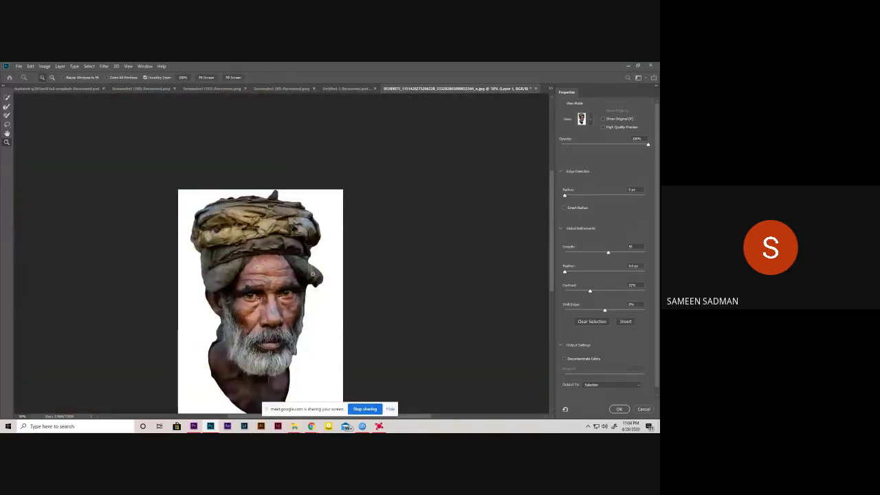
pyautogui.moveTo(337, 272); pyautogui.dragTo(330, 276)
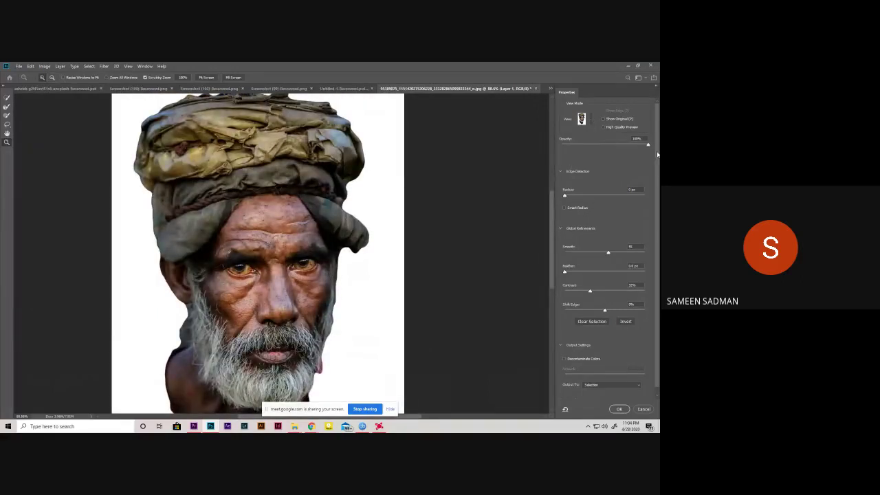
# - Preview the cutout in Onion Skin view mode with Transparency raised to 100%
pyautogui.click(590, 119)
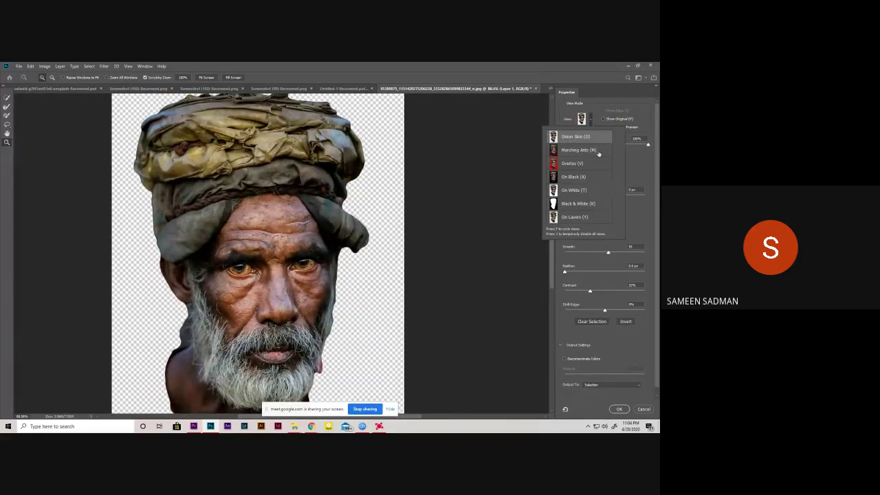
pyautogui.click(584, 136)
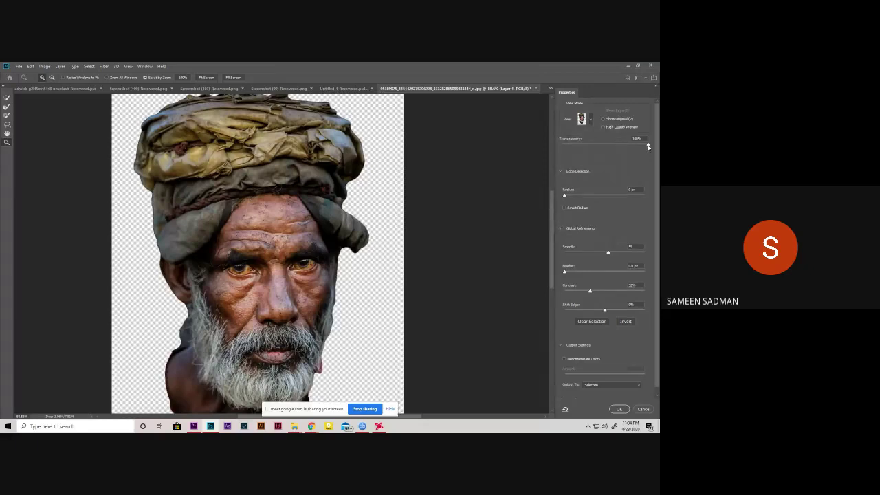
pyautogui.moveTo(647, 146)
pyautogui.mouseDown()
pyautogui.moveTo(595, 147)
pyautogui.moveTo(647, 146)
pyautogui.mouseUp()
pyautogui.click(275, 392)
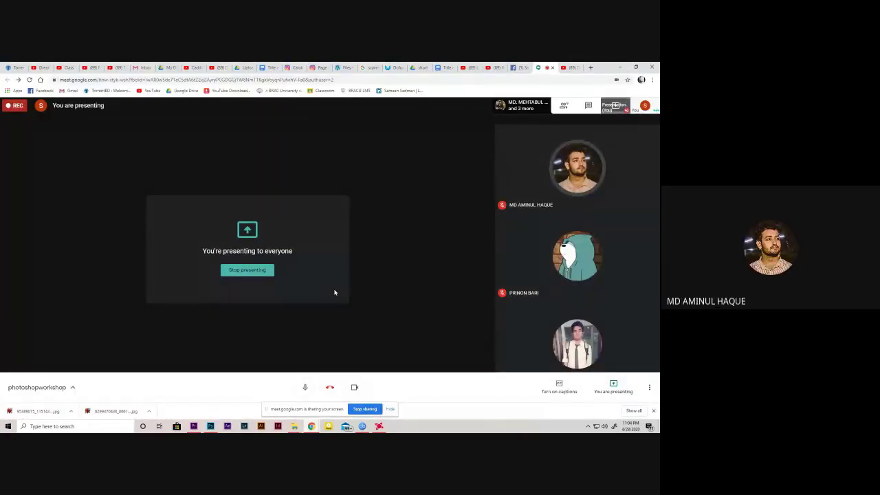
pyautogui.click(621, 67)
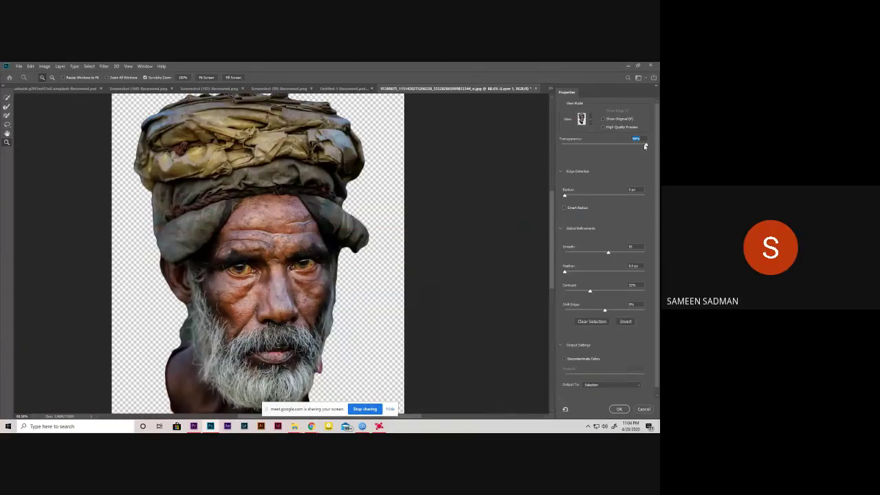
pyautogui.moveTo(647, 145)
pyautogui.mouseDown()
pyautogui.moveTo(582, 146)
pyautogui.moveTo(615, 147)
pyautogui.moveTo(541, 160)
pyautogui.moveTo(651, 156)
pyautogui.mouseUp()
# - Zoom in to inspect the beard and cheek edges, then zoom back out to the whole cutout
pyautogui.scroll(-3, 217, 337)
pyautogui.click(237, 218)
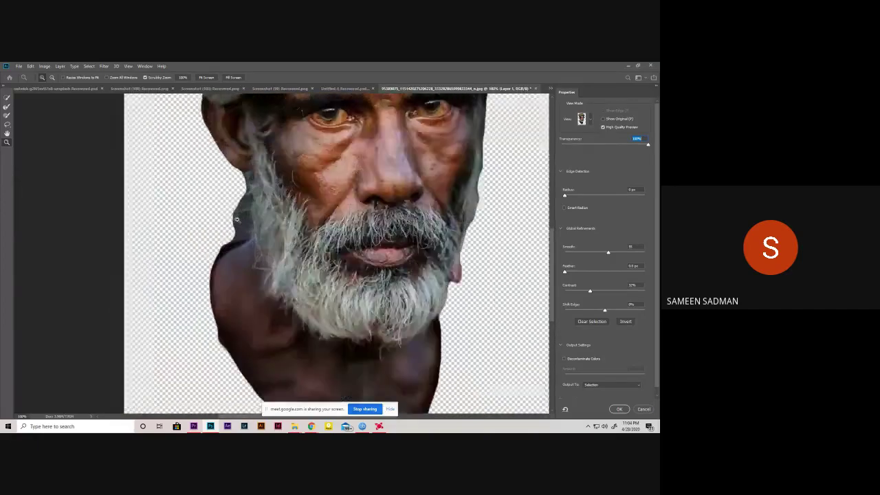
pyautogui.click(237, 219)
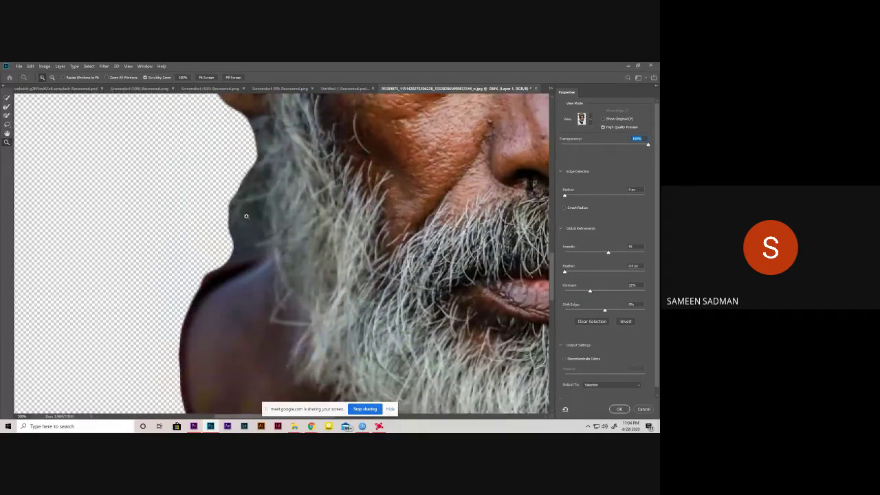
pyautogui.moveTo(328, 137)
pyautogui.mouseDown()
pyautogui.moveTo(305, 255)
pyautogui.moveTo(132, 175)
pyautogui.mouseUp()
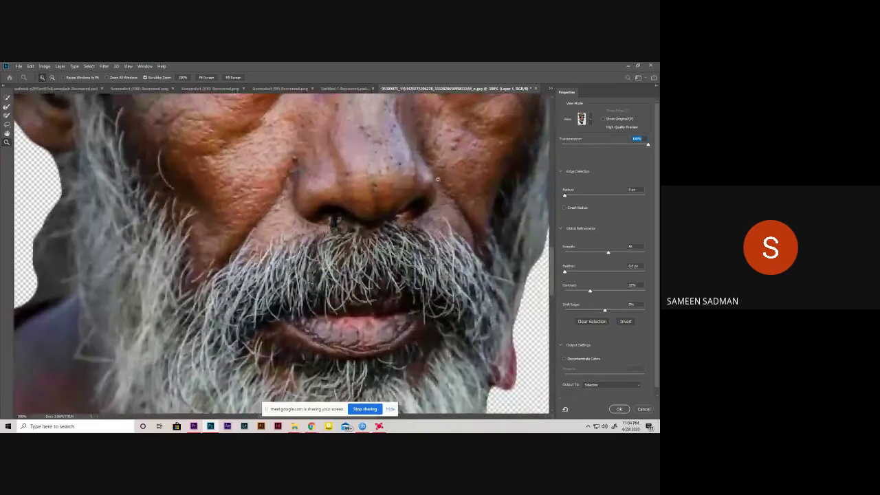
pyautogui.moveTo(441, 179); pyautogui.dragTo(110, 222)
pyautogui.moveTo(197, 270)
pyautogui.mouseDown()
pyautogui.moveTo(211, 154)
pyautogui.moveTo(254, 104)
pyautogui.mouseUp()
pyautogui.moveTo(185, 146); pyautogui.dragTo(232, 395)
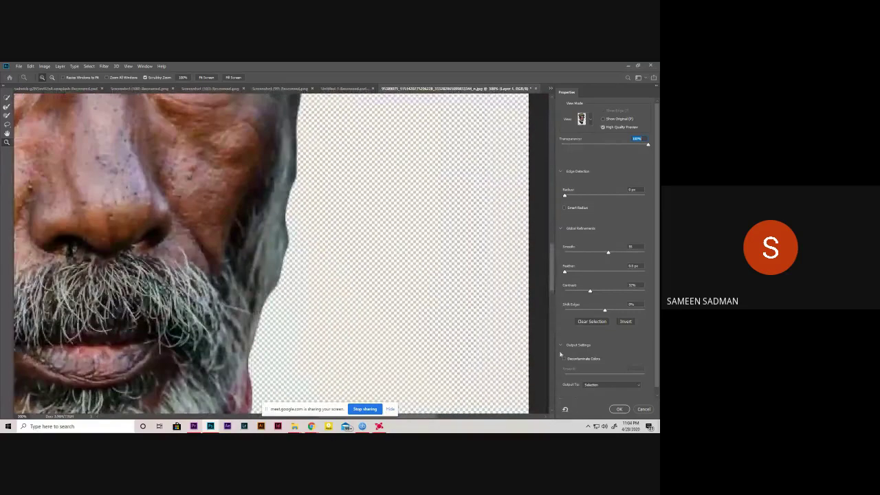
pyautogui.press('alt')
pyautogui.keyDown('alt'); pyautogui.click(415, 286); pyautogui.keyUp('alt')
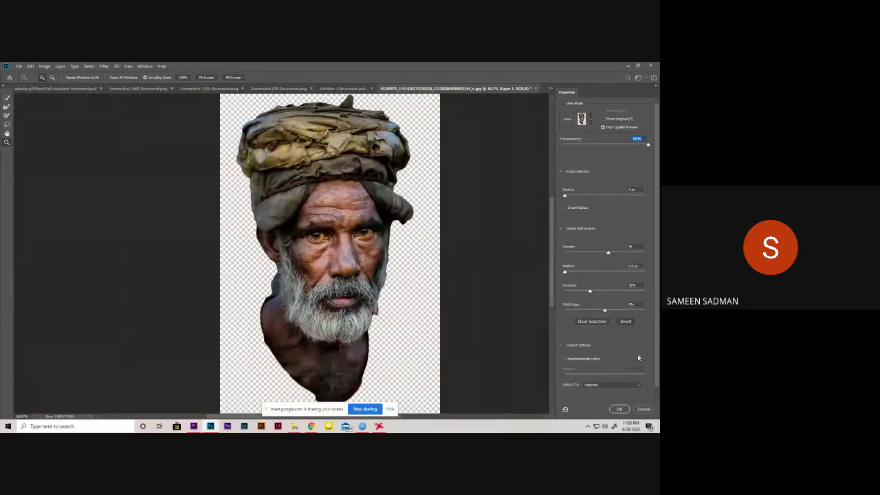
# - Output the refinement as a Layer Mask on Layer 1, then select the layer's image thumbnail
pyautogui.moveTo(659, 348); pyautogui.dragTo(658, 370)
pyautogui.click(641, 380)
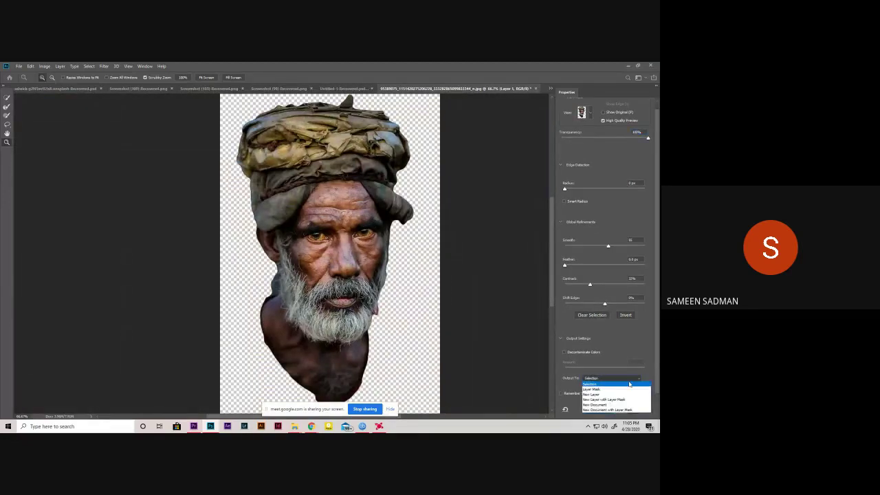
pyautogui.click(617, 389)
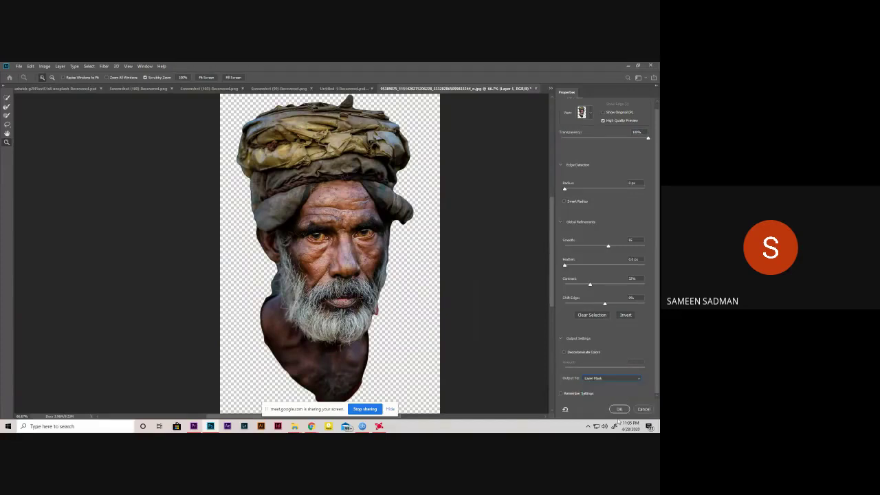
pyautogui.click(614, 381)
pyautogui.click(611, 387)
pyautogui.click(619, 411)
pyautogui.click(619, 410)
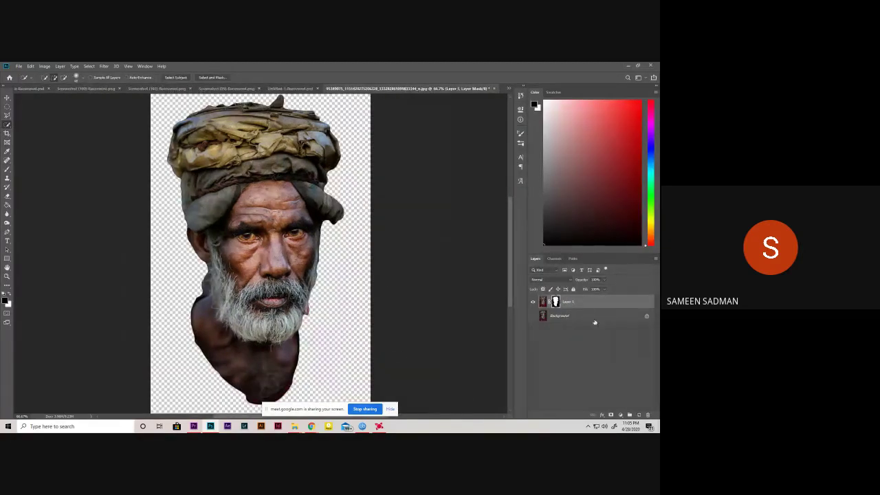
pyautogui.click(543, 302)
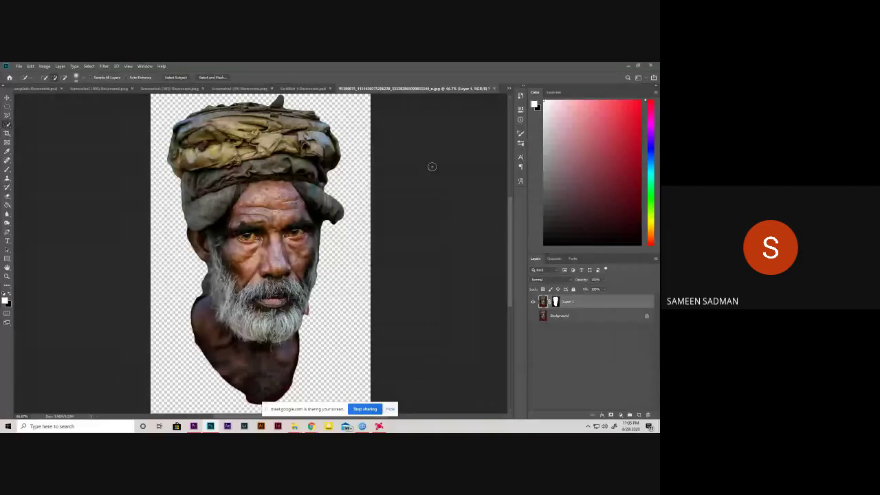
# - Open the man's cut-out layer in Select and Mask with output set to Layer Mask
pyautogui.scroll(1, 247, 264)
pyautogui.scroll(2, 248, 265)
pyautogui.scroll(2, 247, 266)
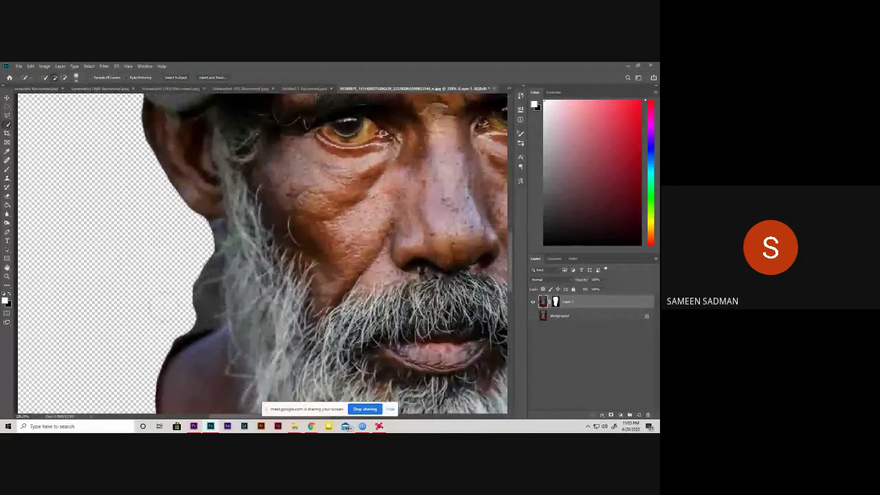
pyautogui.scroll(1, 249, 267)
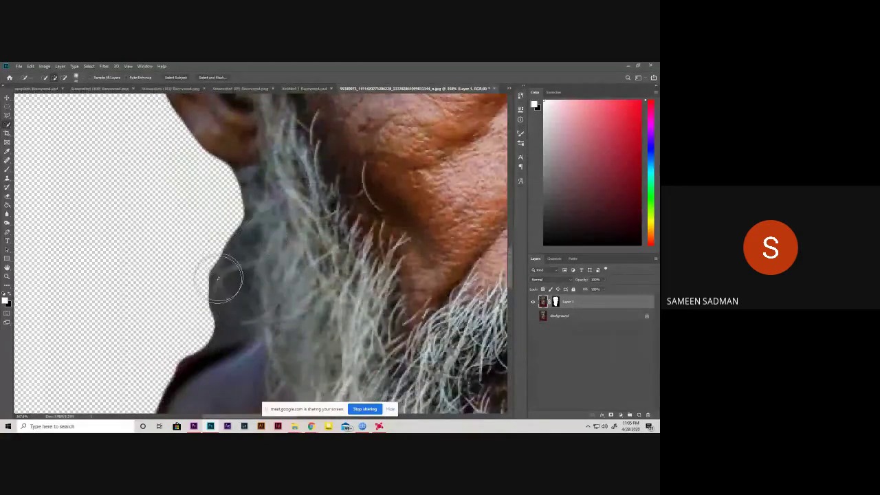
pyautogui.scroll(-3, 222, 265)
pyautogui.scroll(-3, 221, 265)
pyautogui.scroll(1, 298, 232)
pyautogui.scroll(-1, 242, 241)
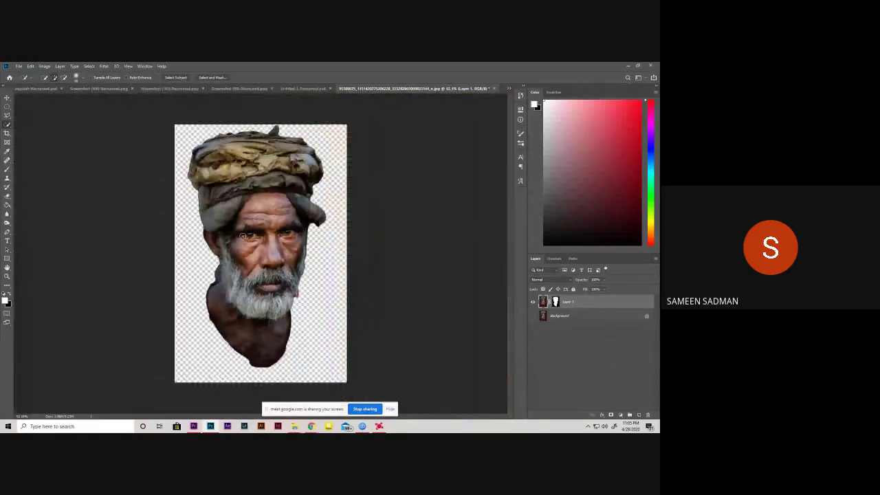
pyautogui.scroll(1, 244, 233)
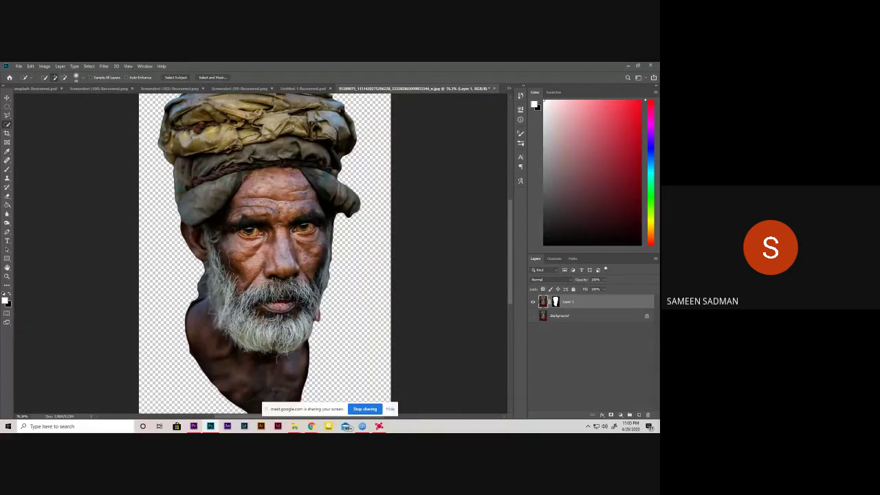
pyautogui.click(221, 79)
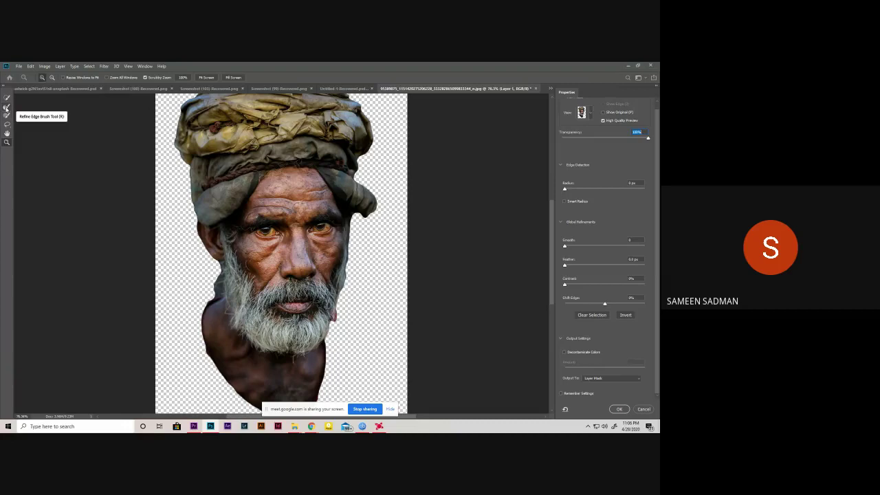
# - Choose the Refine Edge Brush and zoom to 300% on the beard's left edge
pyautogui.click(6, 107)
pyautogui.moveTo(203, 269); pyautogui.dragTo(238, 301)
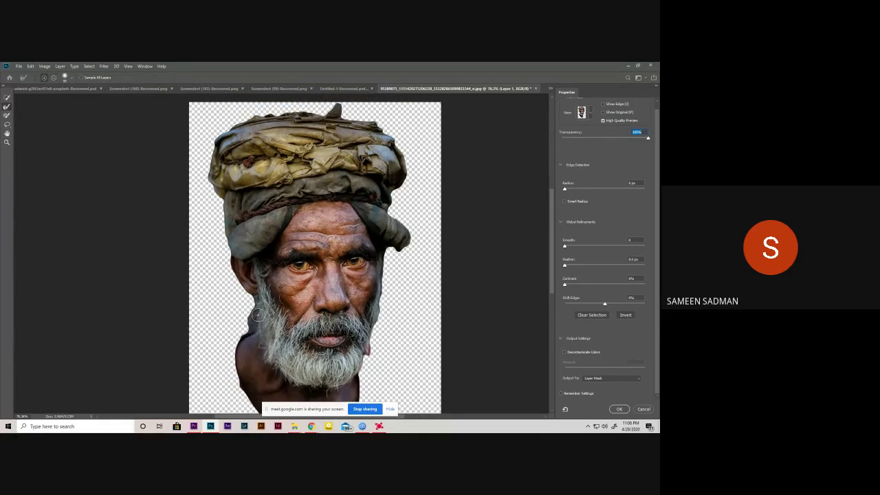
pyautogui.press('z')
pyautogui.click(258, 326)
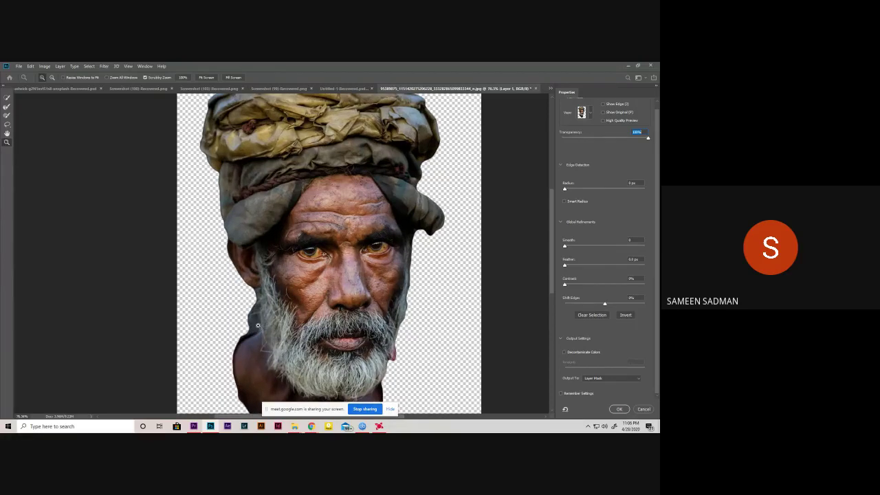
pyautogui.click(257, 326)
# - Paint the Refine Edge Brush along the beard's left edge and check the brush size settings
pyautogui.press('r')
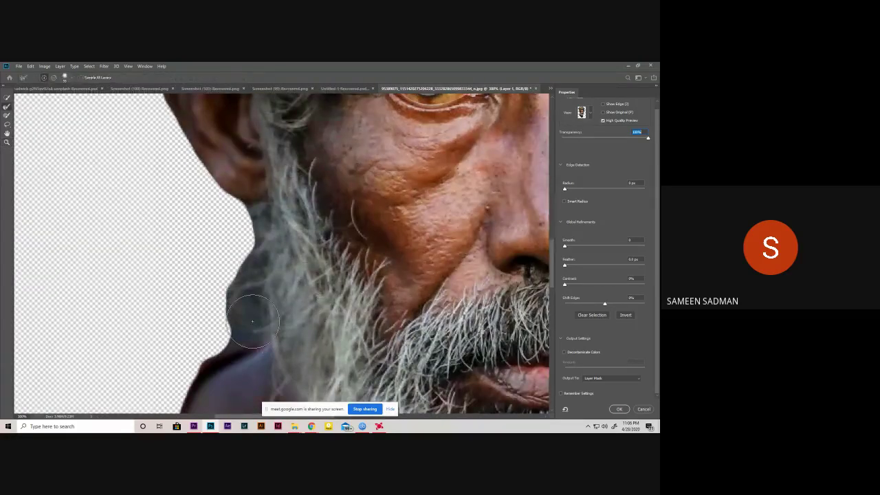
pyautogui.moveTo(253, 321)
pyautogui.mouseDown()
pyautogui.moveTo(229, 288)
pyautogui.moveTo(238, 272)
pyautogui.moveTo(264, 286)
pyautogui.moveTo(226, 281)
pyautogui.moveTo(235, 227)
pyautogui.mouseUp()
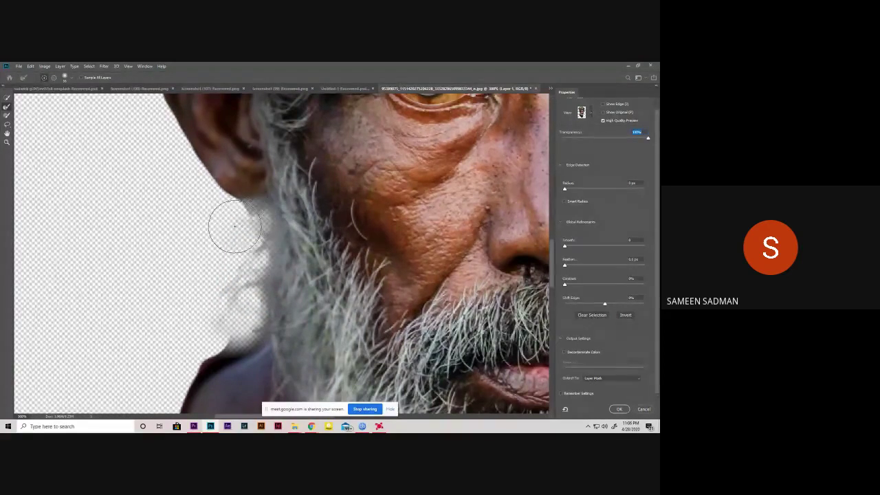
pyautogui.rightClick(255, 175)
pyautogui.click(248, 155)
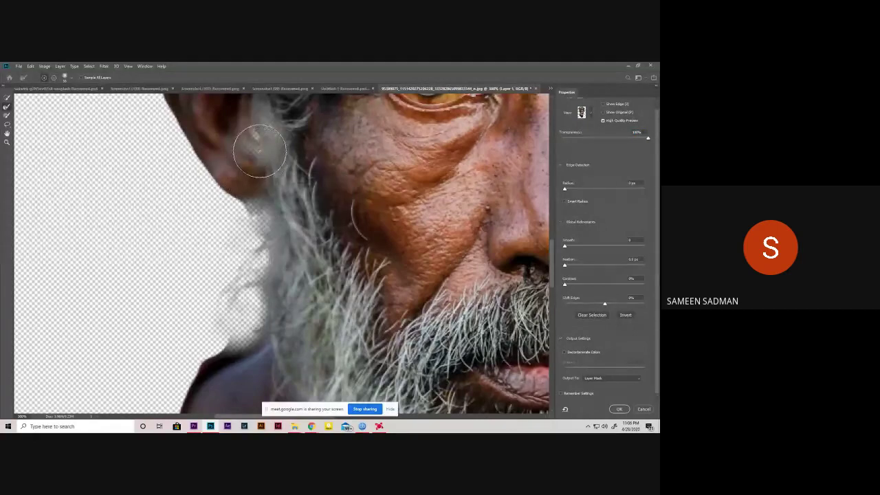
# - Refine the hair beside the ear and the ear-beard junction into finer beard strands
pyautogui.moveTo(285, 174)
pyautogui.mouseDown()
pyautogui.moveTo(294, 246)
pyautogui.moveTo(242, 236)
pyautogui.mouseUp()
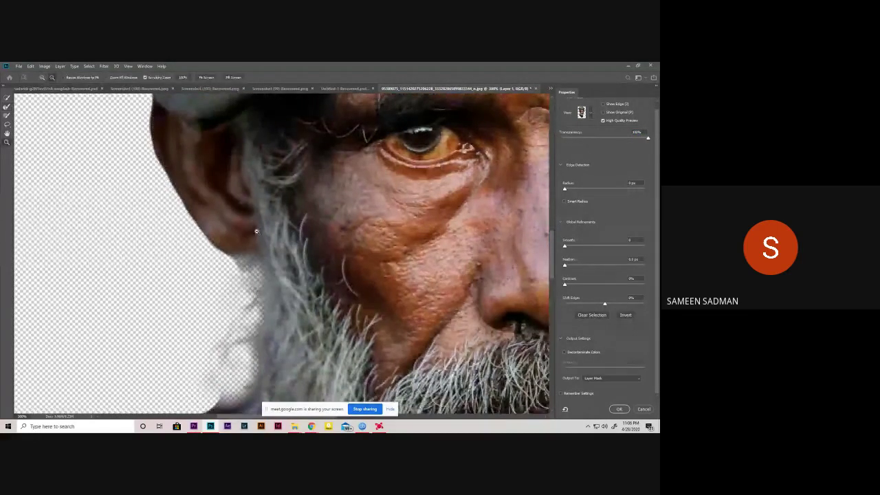
pyautogui.press('z')
pyautogui.press('r')
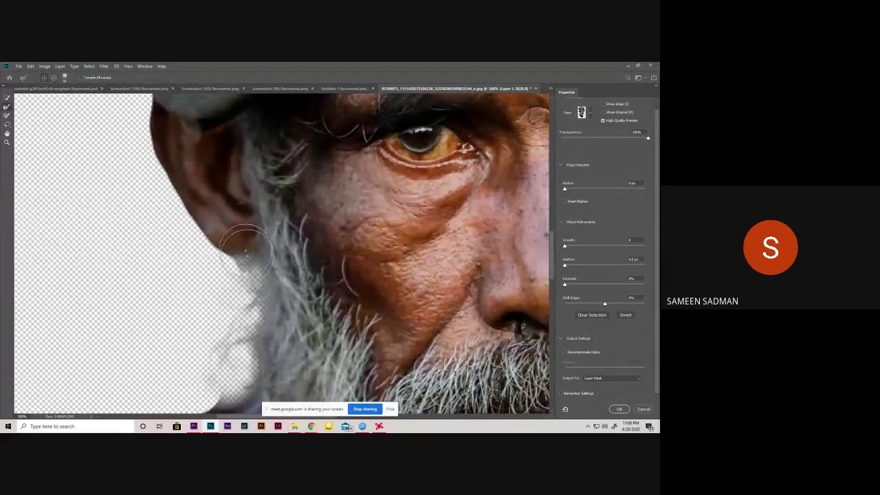
pyautogui.scroll(-5, 242, 227)
pyautogui.scroll(-1, 234, 253)
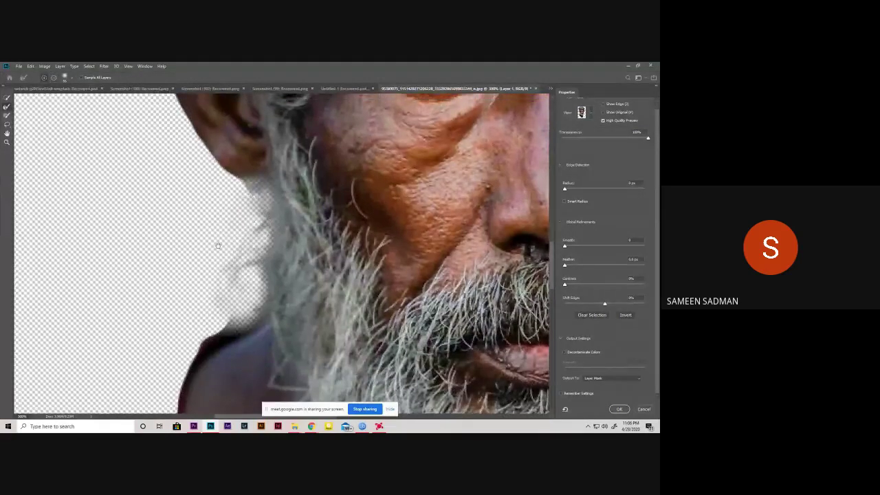
pyautogui.scroll(1, 237, 220)
pyautogui.scroll(3, 248, 206)
pyautogui.moveTo(275, 202); pyautogui.dragTo(256, 216)
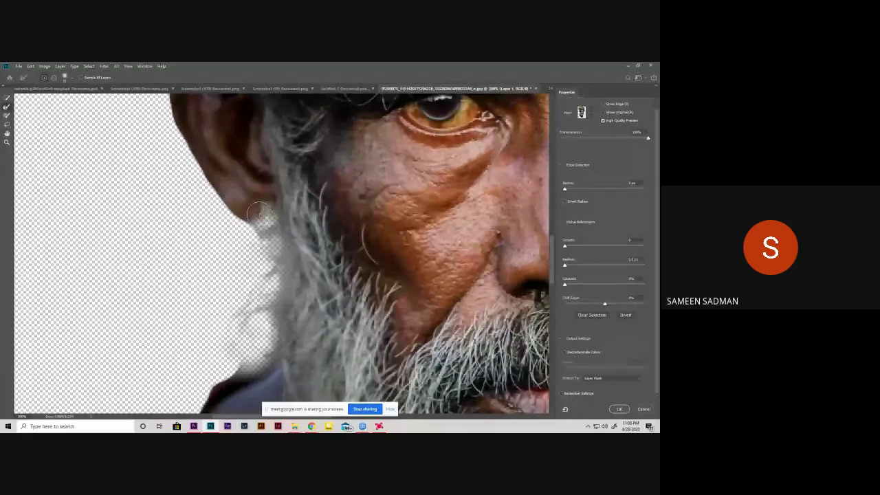
pyautogui.moveTo(259, 214); pyautogui.dragTo(263, 205)
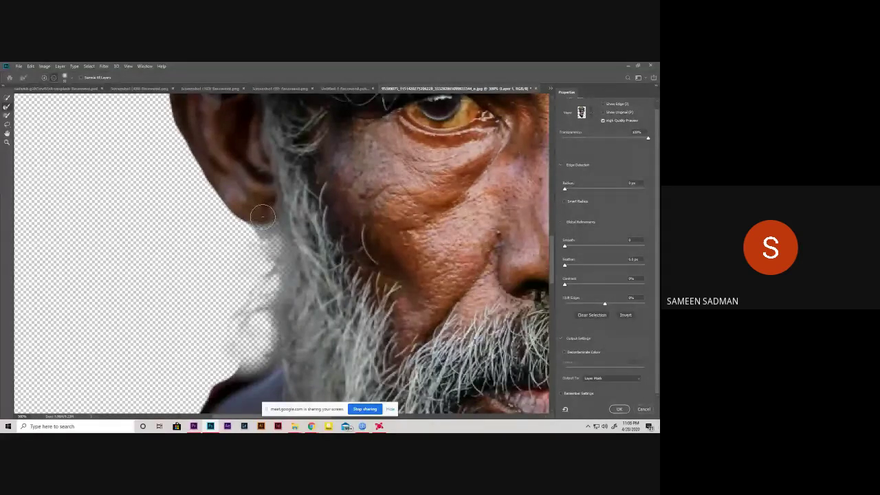
pyautogui.moveTo(262, 245)
pyautogui.mouseDown()
pyautogui.moveTo(290, 241)
pyautogui.moveTo(313, 289)
pyautogui.mouseUp()
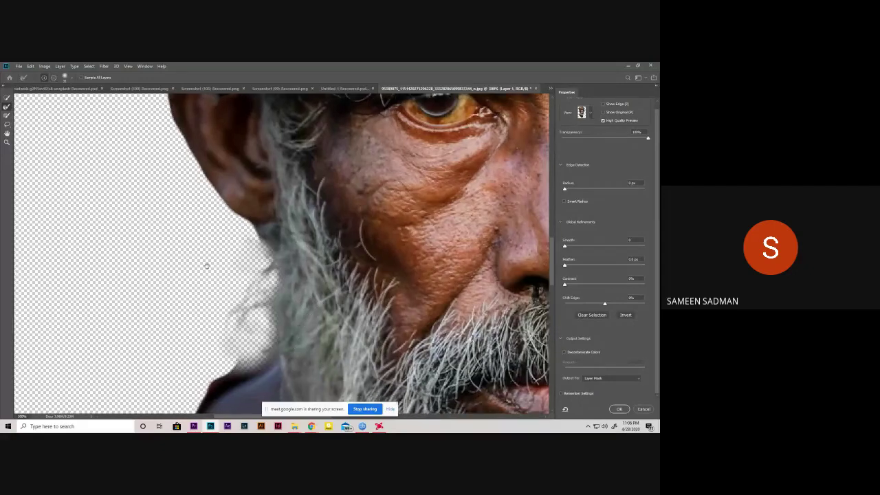
# - Pan across the lips, cheek and neck, and set the brush to subtract mode
pyautogui.moveTo(207, 266)
pyautogui.mouseDown()
pyautogui.moveTo(147, 230)
pyautogui.moveTo(167, 255)
pyautogui.moveTo(111, 180)
pyautogui.moveTo(90, 133)
pyautogui.mouseUp()
pyautogui.moveTo(204, 204); pyautogui.dragTo(293, 306)
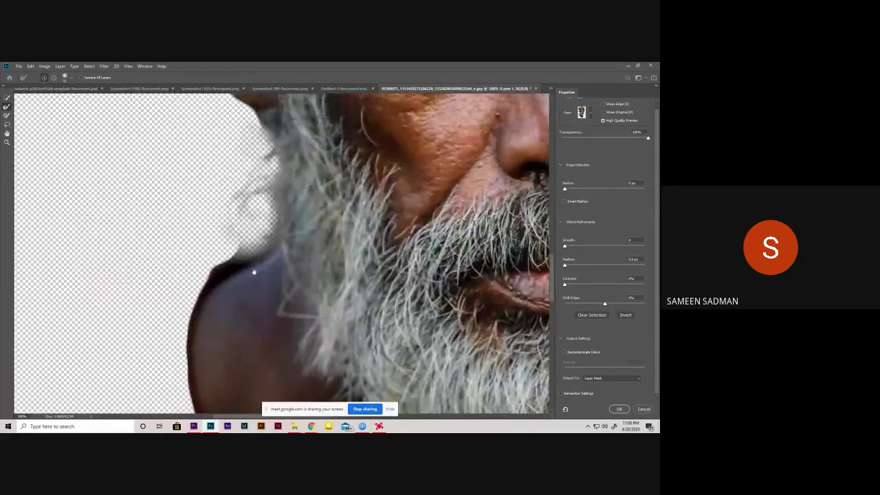
pyautogui.moveTo(254, 273)
pyautogui.mouseDown()
pyautogui.moveTo(282, 296)
pyautogui.moveTo(298, 282)
pyautogui.moveTo(289, 292)
pyautogui.mouseUp()
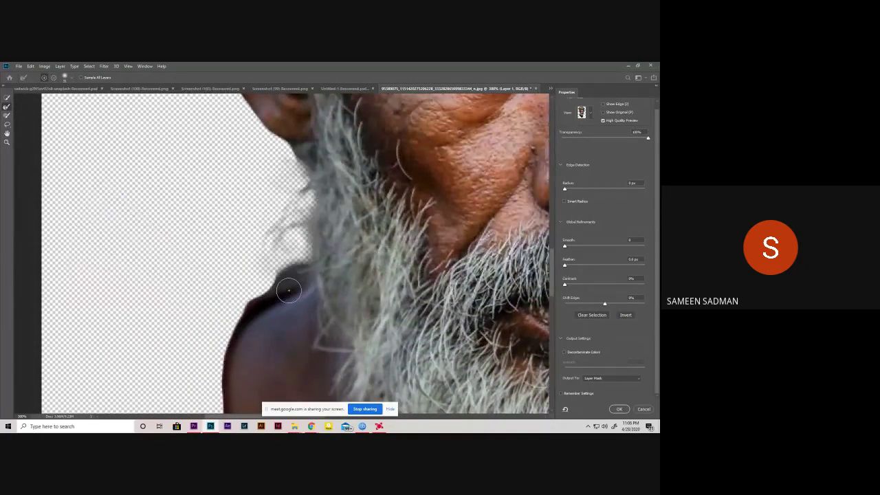
pyautogui.press('alt')
# - Refine the chin and lower beard edges on the face's right side
pyautogui.moveTo(268, 197)
pyautogui.mouseDown()
pyautogui.moveTo(221, 240)
pyautogui.moveTo(252, 335)
pyautogui.mouseUp()
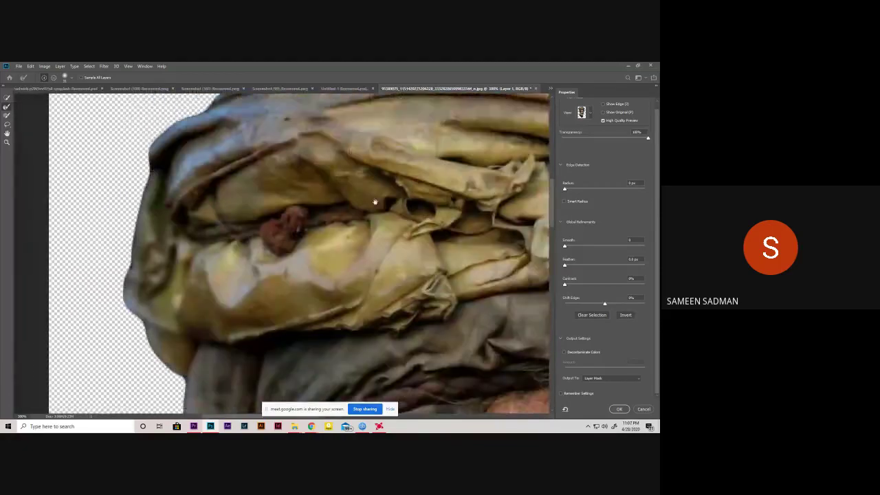
pyautogui.moveTo(374, 202)
pyautogui.mouseDown()
pyautogui.moveTo(368, 326)
pyautogui.moveTo(477, 314)
pyautogui.moveTo(89, 142)
pyautogui.moveTo(324, 197)
pyautogui.moveTo(239, 352)
pyautogui.moveTo(289, 257)
pyautogui.moveTo(262, 220)
pyautogui.mouseUp()
pyautogui.moveTo(227, 90)
pyautogui.mouseDown()
pyautogui.moveTo(227, 213)
pyautogui.moveTo(204, 373)
pyautogui.moveTo(211, 255)
pyautogui.mouseUp()
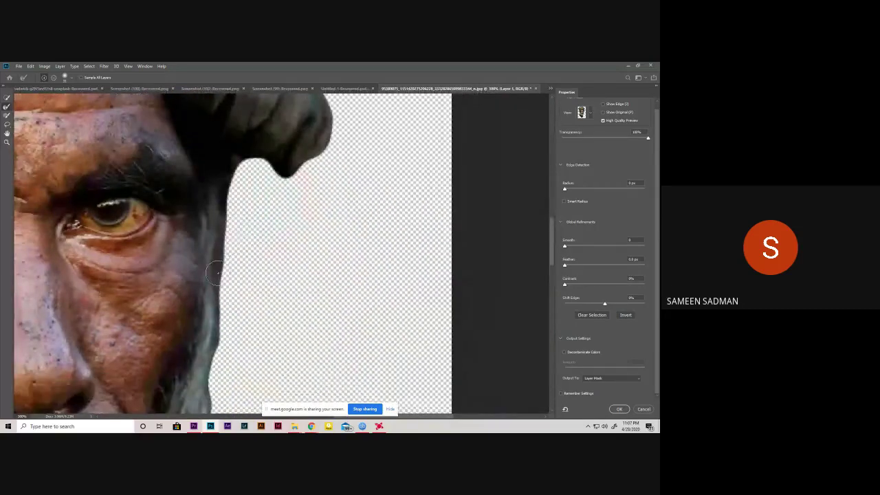
pyautogui.moveTo(212, 332); pyautogui.dragTo(223, 217)
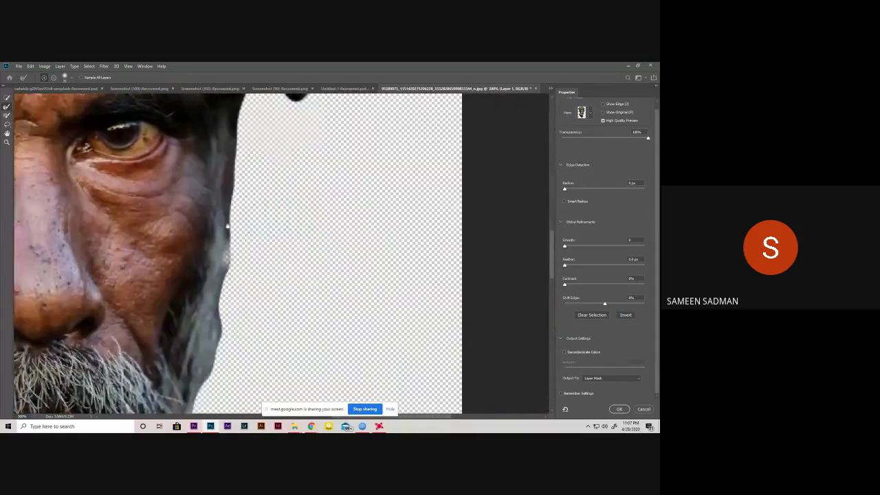
pyautogui.scroll(-3, 230, 304)
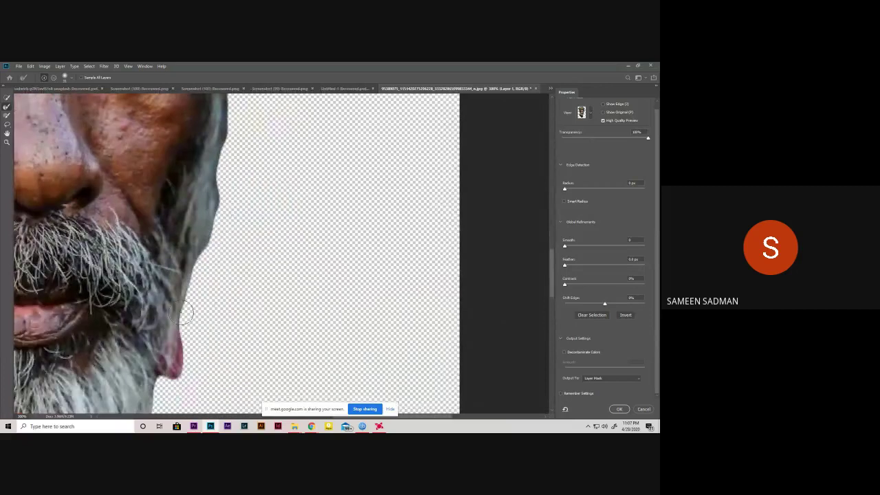
pyautogui.moveTo(174, 363)
pyautogui.mouseDown()
pyautogui.moveTo(176, 315)
pyautogui.moveTo(205, 229)
pyautogui.mouseUp()
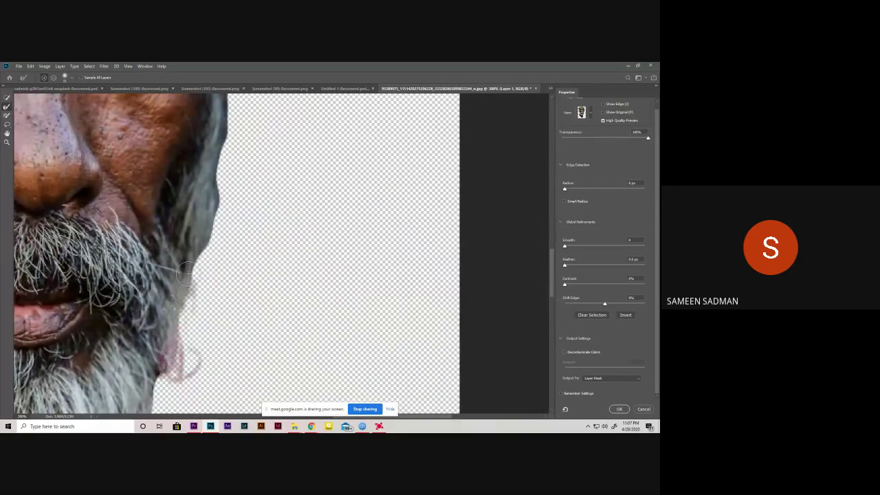
pyautogui.keyDown('alt'); pyautogui.rightClick(229, 184); pyautogui.keyUp('alt')
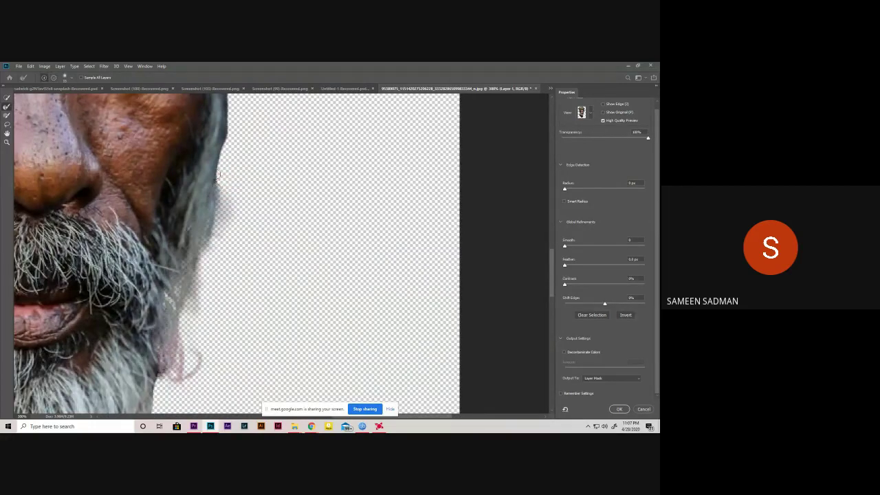
pyautogui.moveTo(220, 189); pyautogui.dragTo(229, 115)
# - Refine the hair edge beside the forehead and right eye into softer strands
pyautogui.scroll(5, 229, 114)
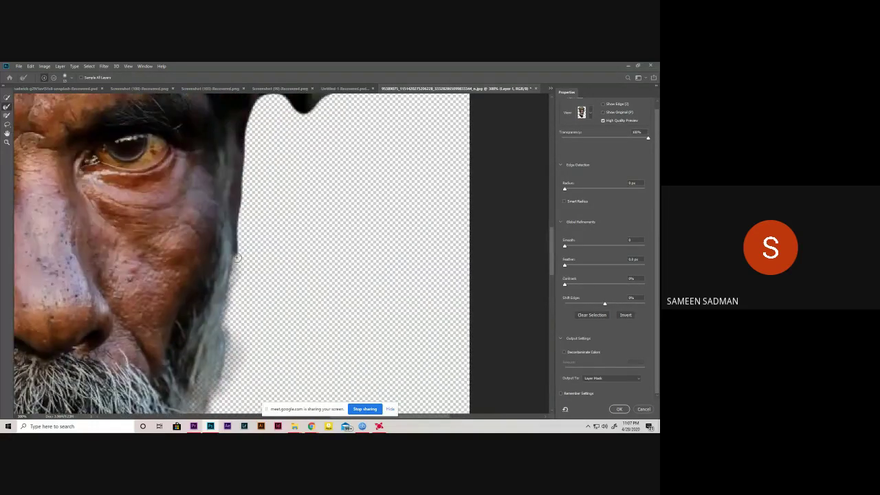
pyautogui.scroll(1, 238, 262)
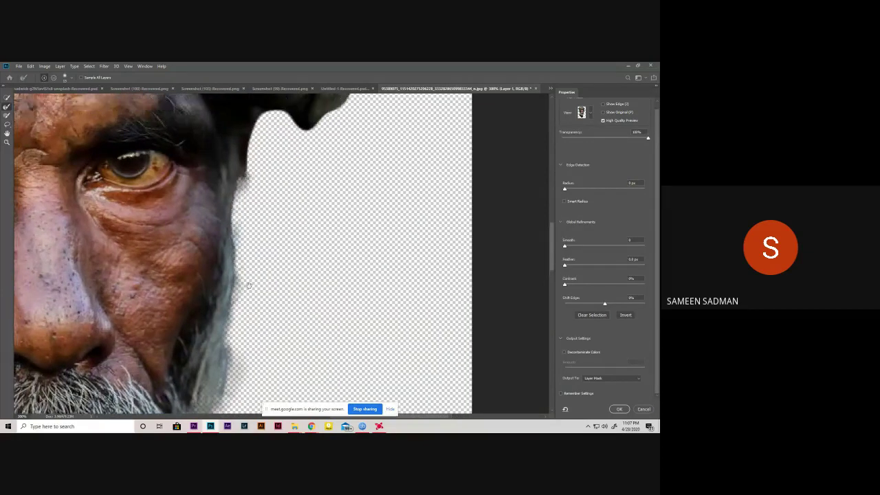
pyautogui.scroll(4, 238, 264)
pyautogui.moveTo(238, 264); pyautogui.dragTo(295, 229)
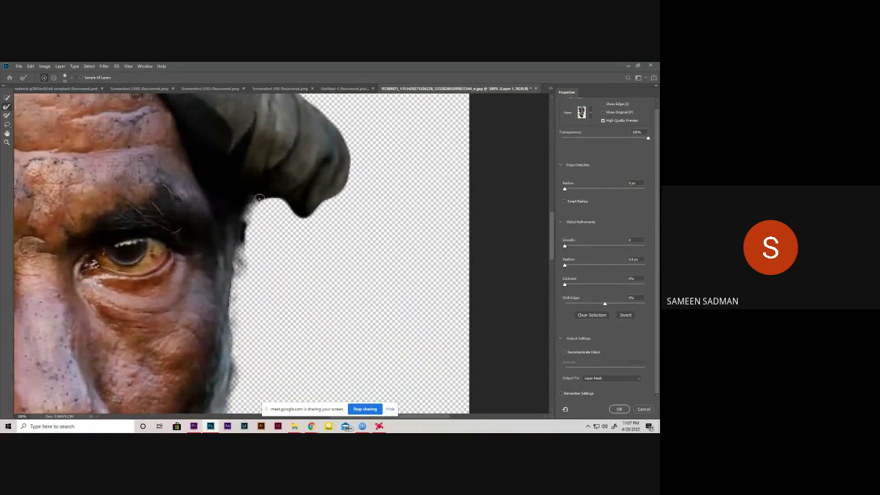
pyautogui.moveTo(248, 249); pyautogui.dragTo(242, 238)
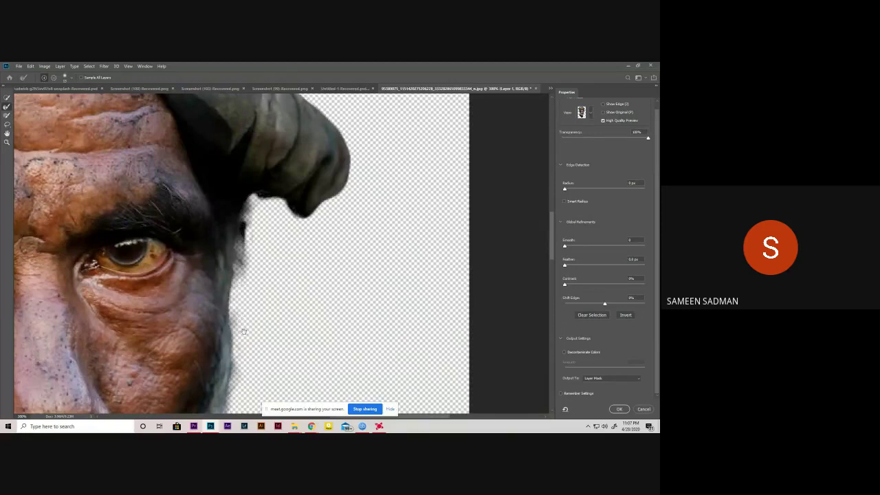
pyautogui.moveTo(244, 331)
pyautogui.mouseDown()
pyautogui.moveTo(240, 275)
pyautogui.moveTo(255, 347)
pyautogui.mouseUp()
pyautogui.scroll(-3, 269, 275)
pyautogui.scroll(-3, 289, 179)
pyautogui.scroll(-3, 275, 207)
pyautogui.scroll(-1, 206, 333)
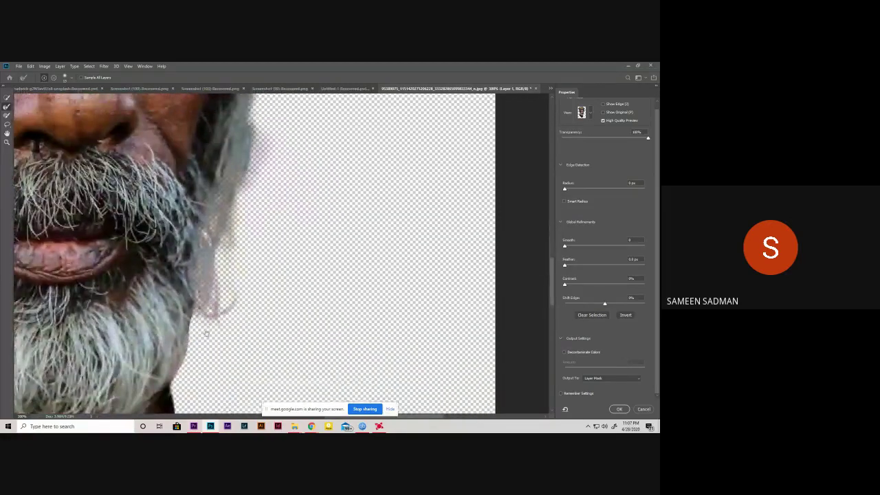
pyautogui.scroll(1, 206, 333)
pyautogui.moveTo(210, 296)
pyautogui.mouseDown()
pyautogui.moveTo(226, 315)
pyautogui.moveTo(229, 374)
pyautogui.moveTo(252, 248)
pyautogui.moveTo(229, 287)
pyautogui.mouseUp()
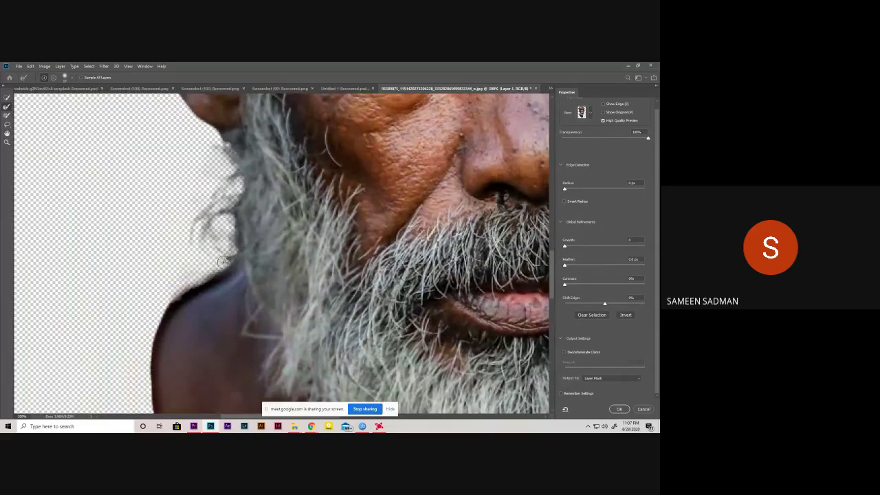
pyautogui.moveTo(313, 202)
pyautogui.mouseDown()
pyautogui.moveTo(231, 352)
pyautogui.moveTo(298, 252)
pyautogui.mouseUp()
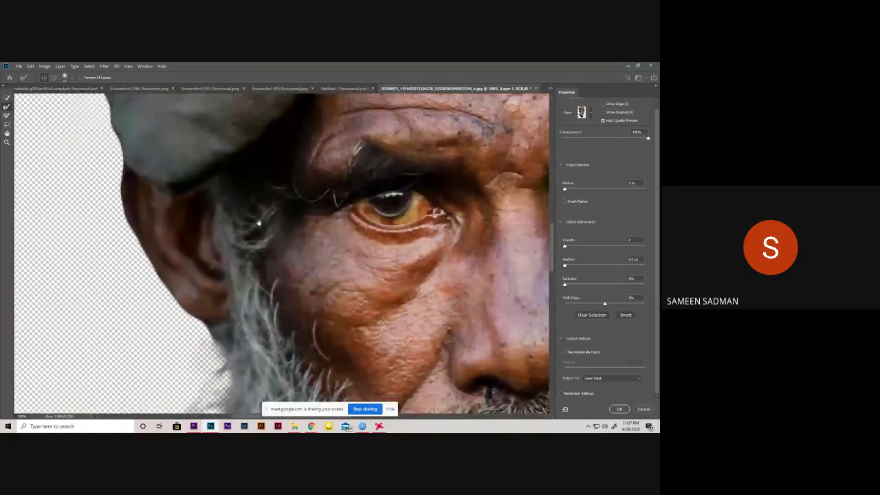
pyautogui.moveTo(392, 251); pyautogui.dragTo(192, 214)
pyautogui.press('z')
pyautogui.keyDown('alt'); pyautogui.click(192, 214); pyautogui.keyUp('alt')
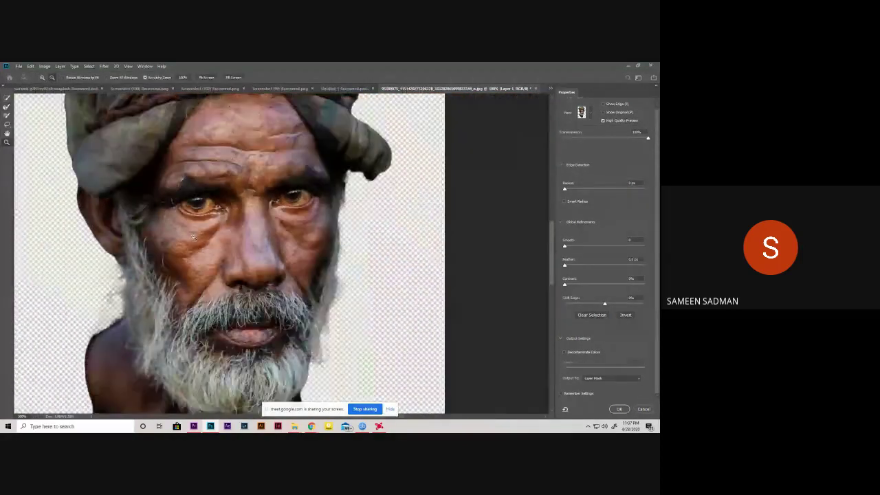
pyautogui.keyDown('alt'); pyautogui.click(193, 244); pyautogui.keyUp('alt')
pyautogui.moveTo(193, 244); pyautogui.dragTo(249, 227)
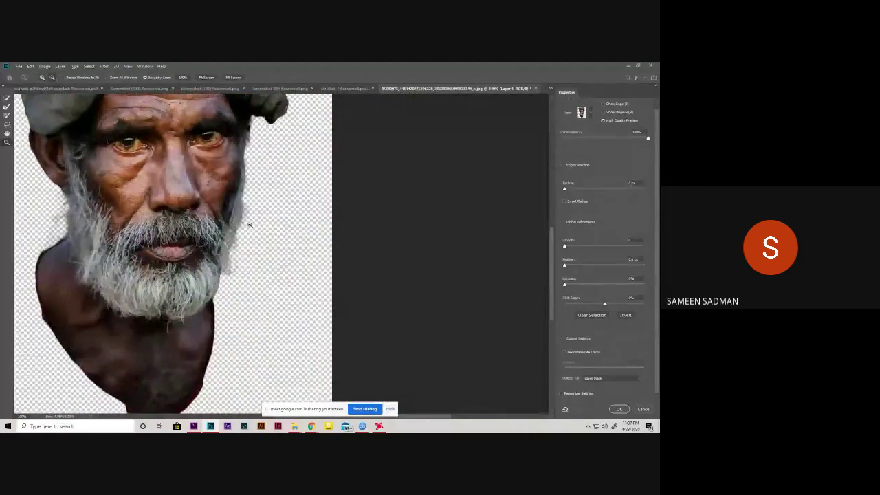
pyautogui.click(249, 226)
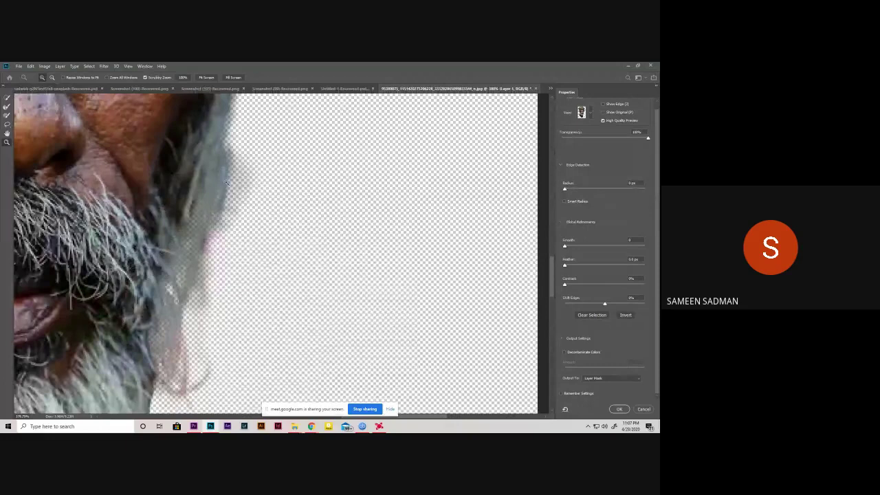
# - Set the Refine Edge Brush to add mode and navigate to the shoulder and beard area
pyautogui.press('r')
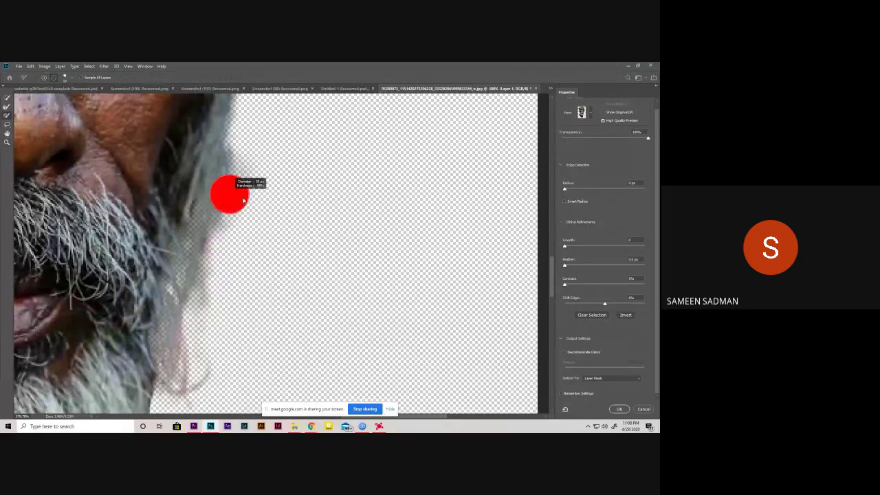
pyautogui.scroll(2, 225, 256)
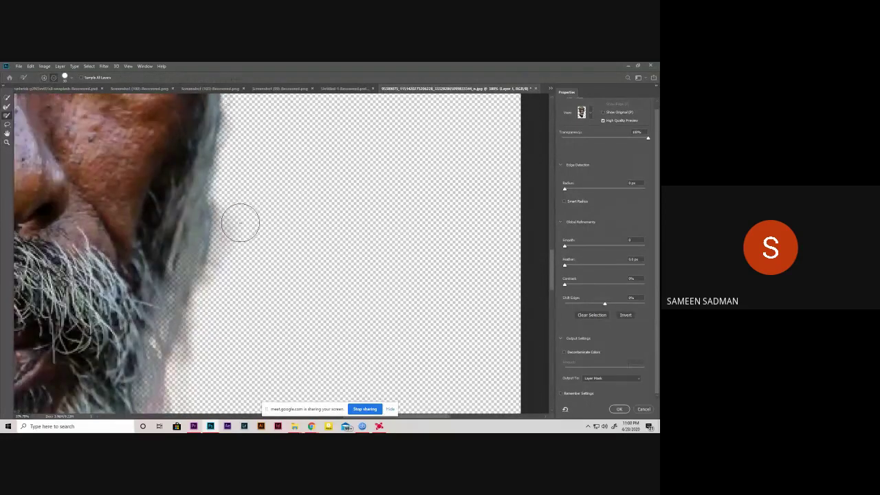
pyautogui.press('alt')
pyautogui.press('alt')
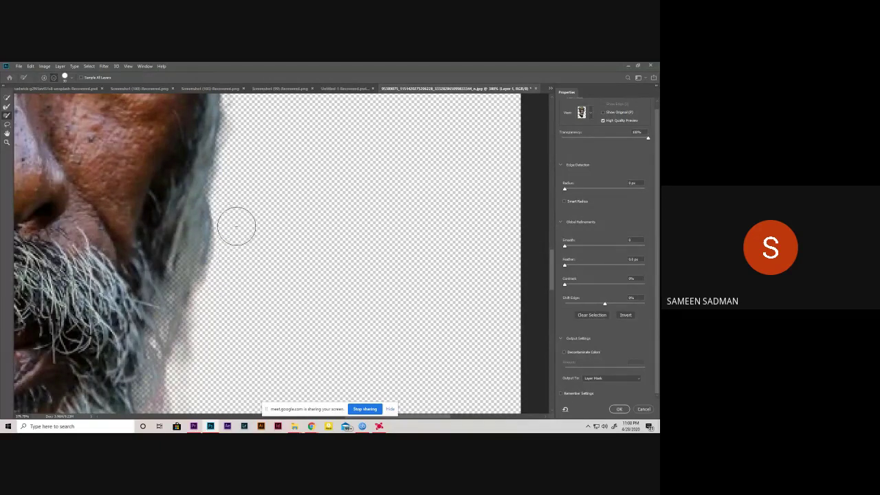
pyautogui.scroll(3, 220, 285)
pyautogui.scroll(3, 221, 284)
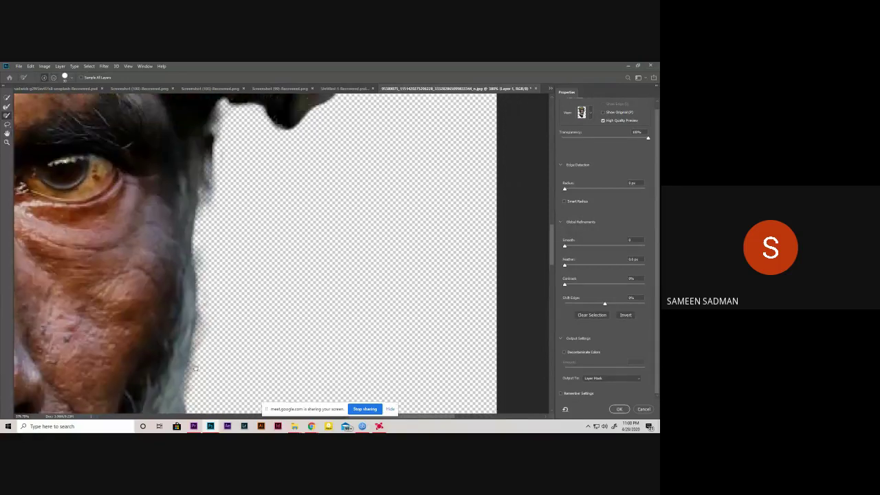
pyautogui.scroll(3, 228, 369)
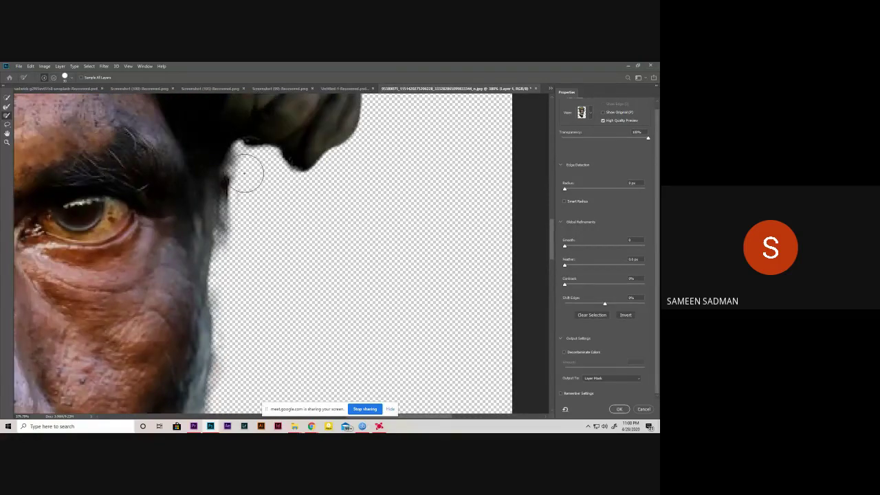
pyautogui.scroll(2, 244, 175)
pyautogui.scroll(5, 353, 284)
pyautogui.scroll(5, 171, 200)
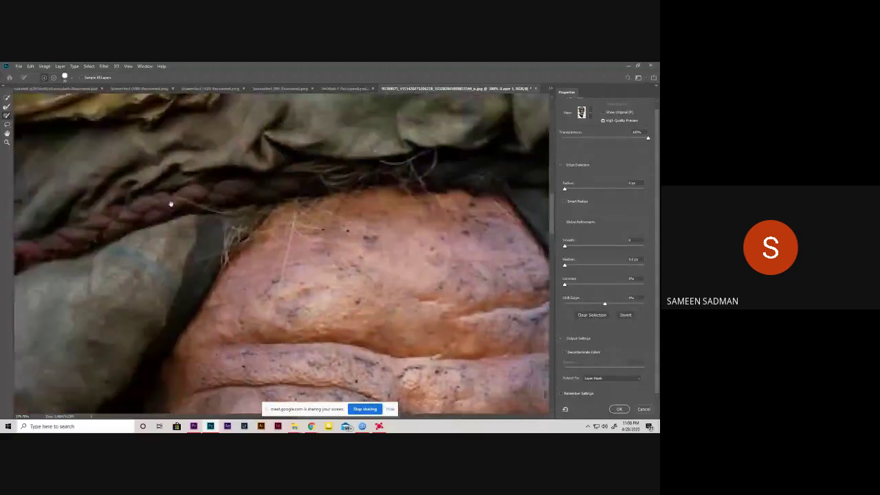
pyautogui.hscroll(-5, 348, 208)
pyautogui.hscroll(-3, 250, 351)
pyautogui.scroll(3, 250, 351)
pyautogui.scroll(-5, 276, 350)
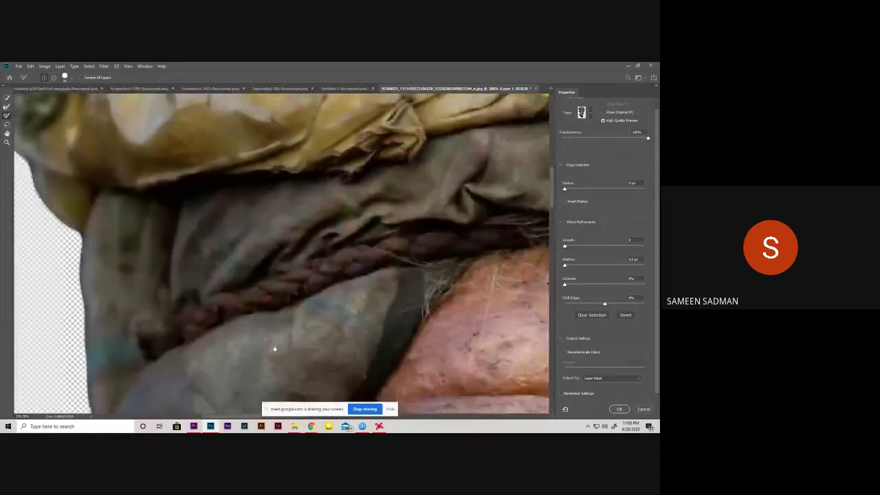
pyautogui.hscroll(5, 261, 320)
pyautogui.scroll(-3, 256, 240)
pyautogui.scroll(-5, 256, 240)
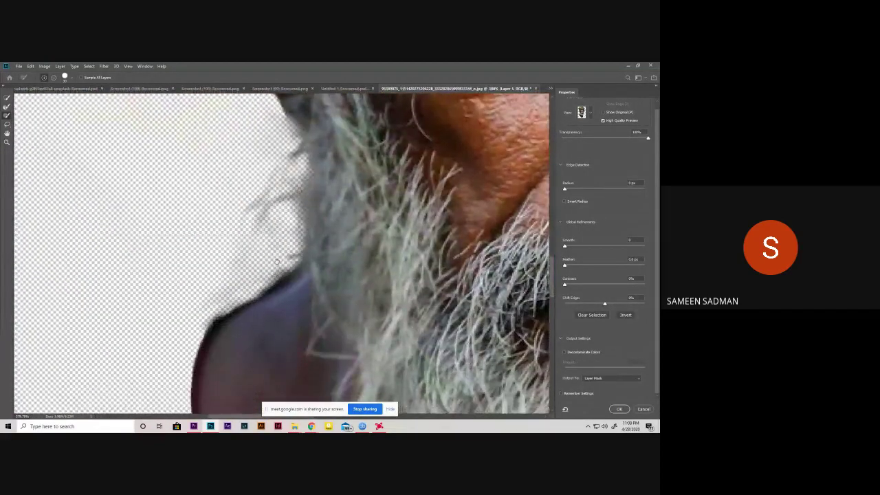
pyautogui.scroll(-3, 275, 255)
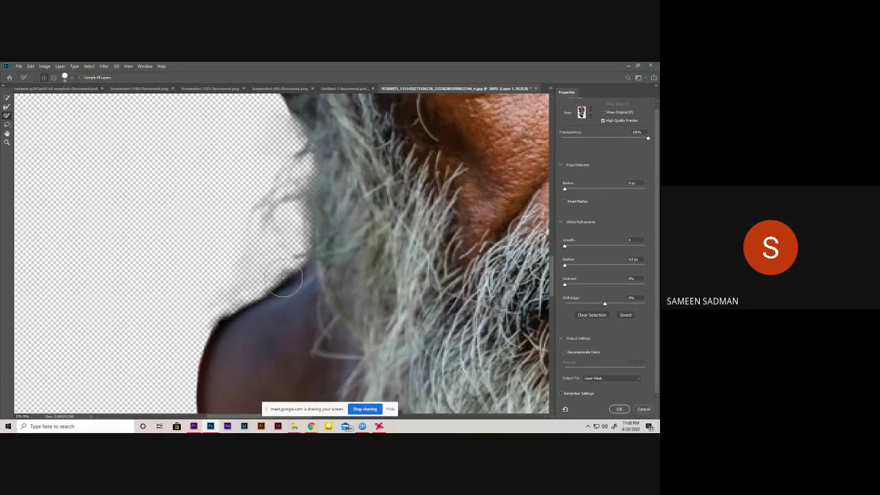
# - Refine the shoulder edge and clean up the fuzzy grey hair fringe
pyautogui.moveTo(284, 279)
pyautogui.mouseDown()
pyautogui.moveTo(227, 282)
pyautogui.moveTo(201, 293)
pyautogui.mouseUp()
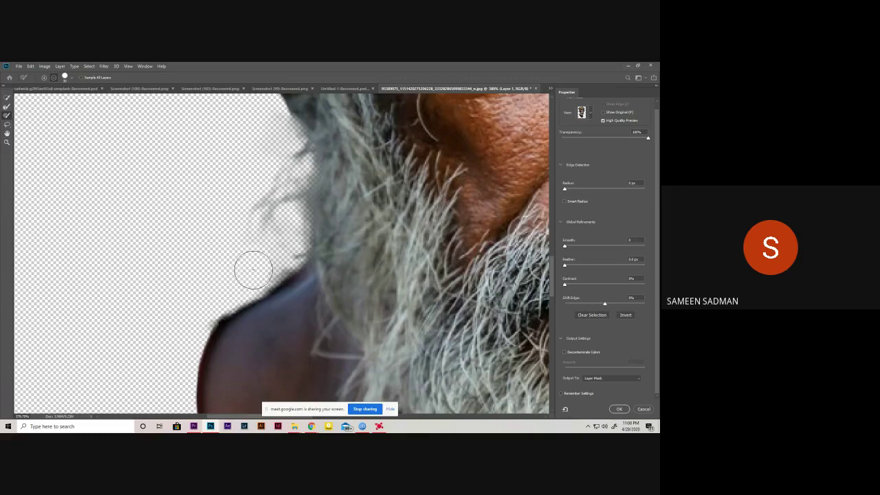
pyautogui.moveTo(252, 269); pyautogui.dragTo(255, 275)
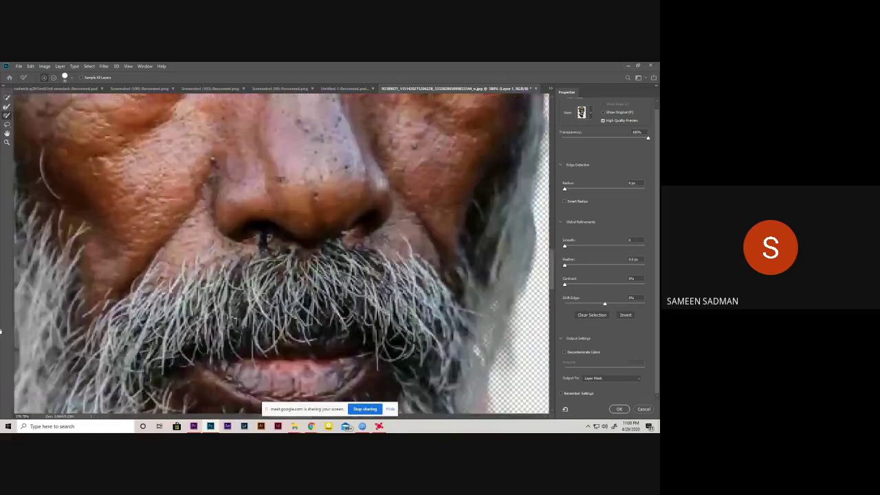
pyautogui.moveTo(523, 206); pyautogui.dragTo(115, 246)
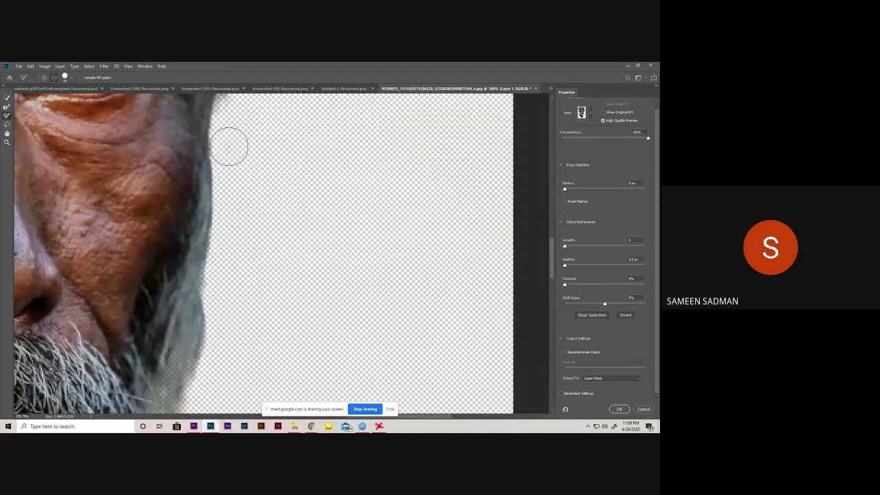
pyautogui.scroll(-5, 267, 361)
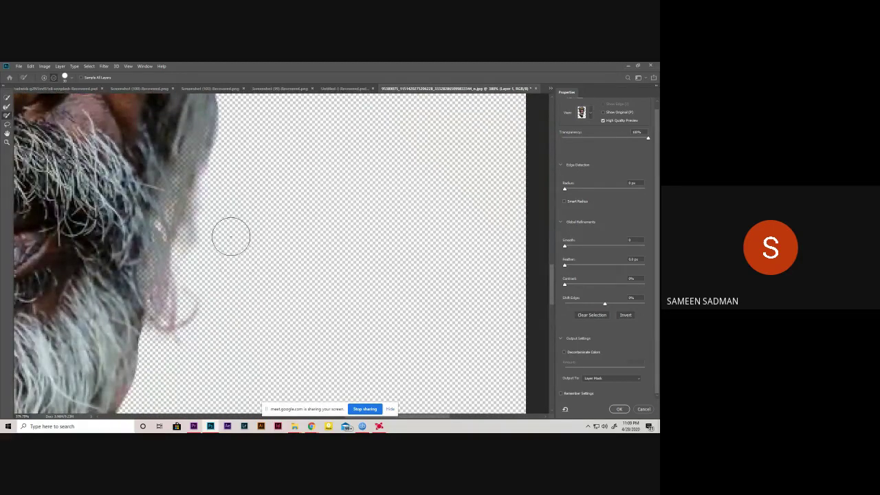
# - Refine the jaw edge along the left side of the neck
pyautogui.scroll(-3, 284, 208)
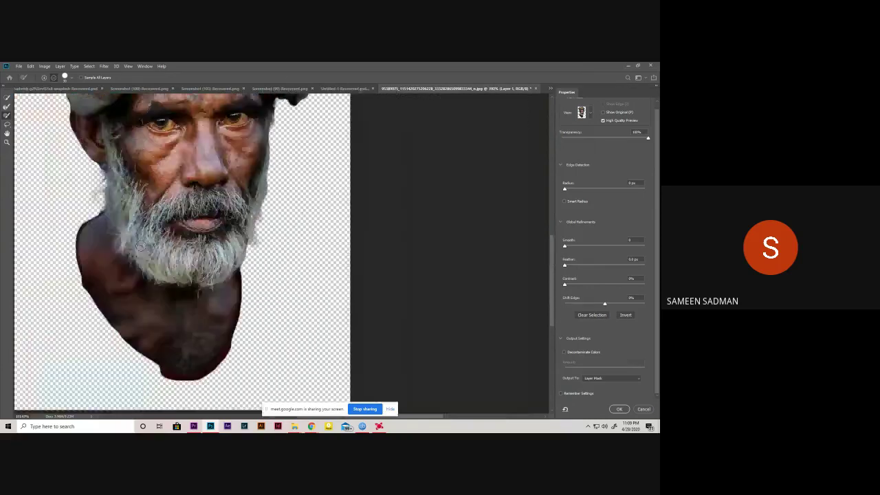
pyautogui.scroll(-2, 138, 248)
pyautogui.scroll(3, 73, 293)
pyautogui.scroll(2, 73, 239)
pyautogui.moveTo(74, 239); pyautogui.dragTo(152, 238)
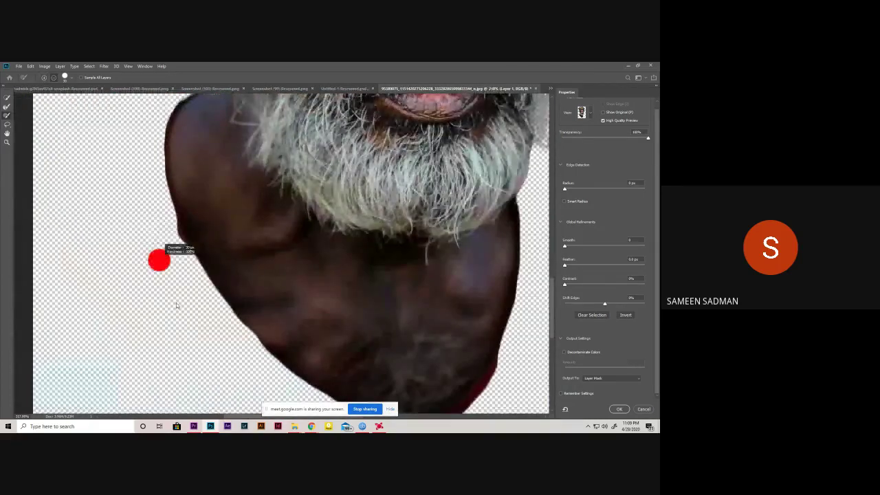
pyautogui.scroll(3, 156, 233)
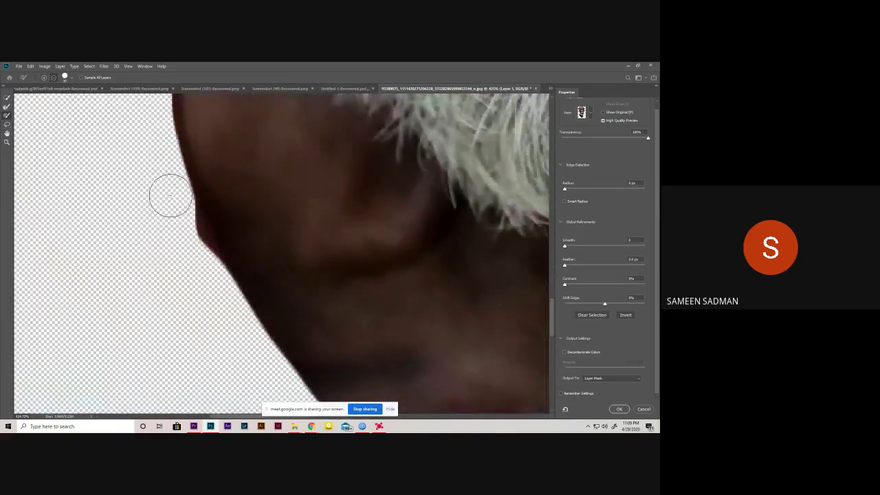
pyautogui.moveTo(166, 194); pyautogui.dragTo(197, 261)
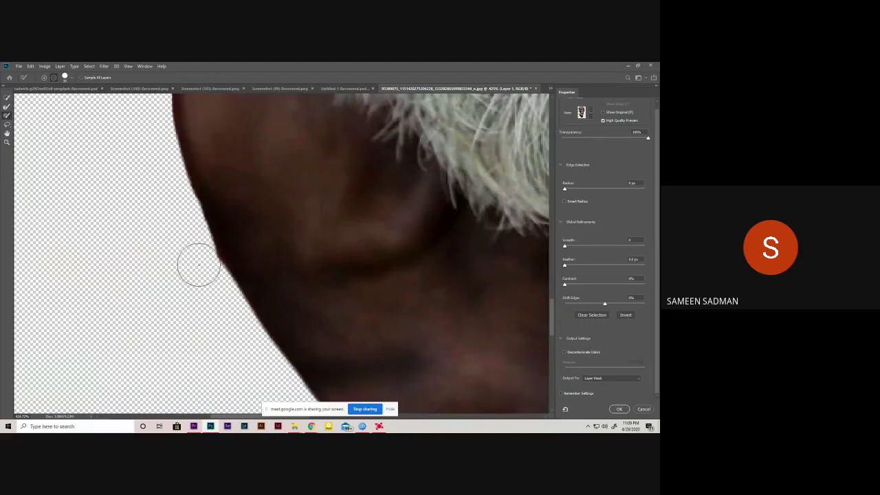
# - Smooth the chin outline and zoom out to check the whole cut-out
pyautogui.keyDown('alt'); pyautogui.scroll(-5, 300, 323); pyautogui.keyUp('alt')
pyautogui.keyDown('alt'); pyautogui.scroll(-5, 301, 275); pyautogui.keyUp('alt')
pyautogui.keyDown('alt'); pyautogui.scroll(3, 352, 342); pyautogui.keyUp('alt')
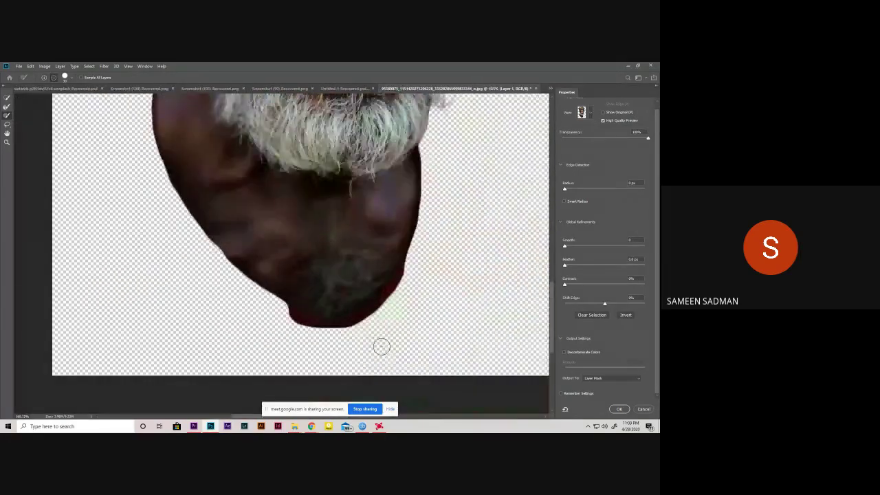
pyautogui.keyDown('alt'); pyautogui.scroll(3, 381, 346); pyautogui.keyUp('alt')
pyautogui.keyDown('alt'); pyautogui.scroll(2, 305, 314); pyautogui.keyUp('alt')
pyautogui.moveTo(266, 307)
pyautogui.mouseDown()
pyautogui.moveTo(364, 344)
pyautogui.moveTo(268, 320)
pyautogui.moveTo(355, 334)
pyautogui.moveTo(391, 324)
pyautogui.moveTo(418, 301)
pyautogui.mouseUp()
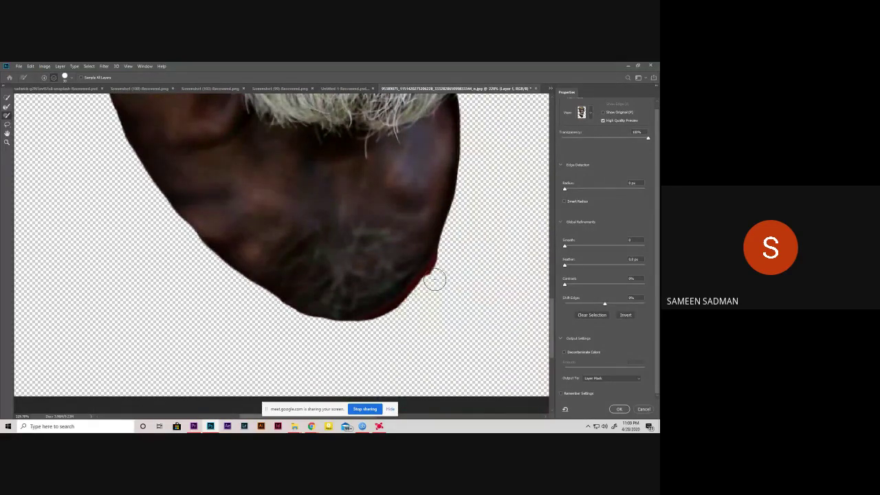
pyautogui.keyDown('alt'); pyautogui.scroll(-3, 245, 262); pyautogui.keyUp('alt')
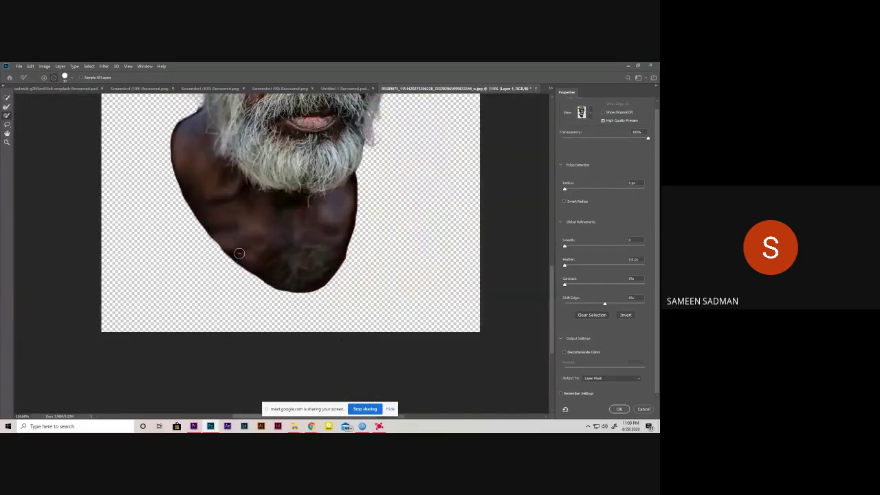
pyautogui.keyDown('alt'); pyautogui.scroll(-3, 231, 213); pyautogui.keyUp('alt')
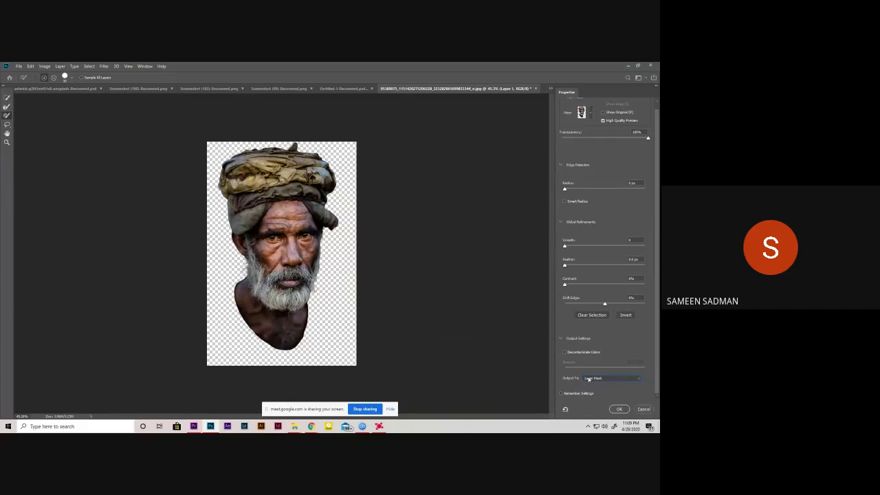
# - Apply the refined edges as Layer 1's layer mask and fit the portrait to screen
pyautogui.click(619, 409)
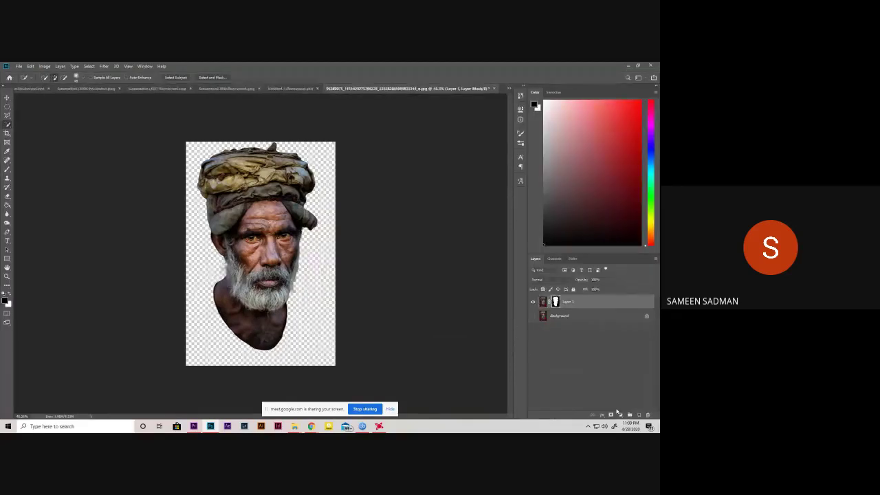
pyautogui.hotkey('ctrl', '+')
pyautogui.hotkey('ctrl', '0')
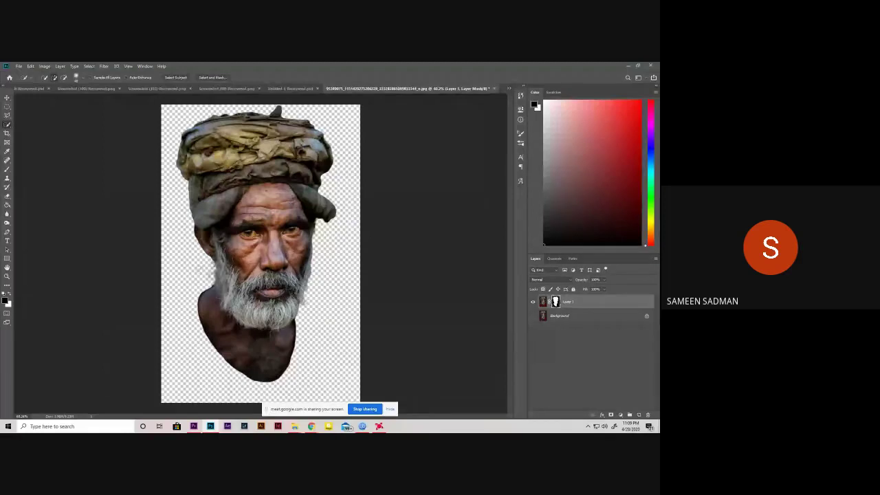
# - Compare the cut-out with the original by toggling the Background layer's visibility
pyautogui.click(543, 303)
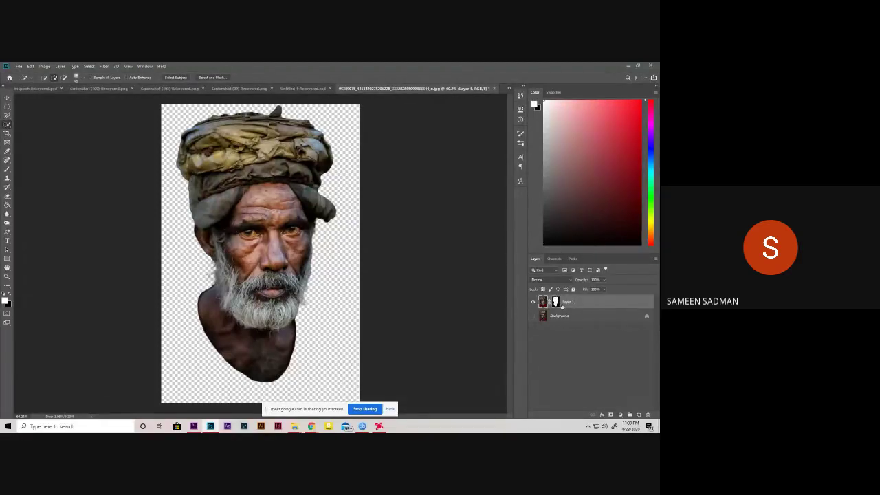
pyautogui.click(556, 302)
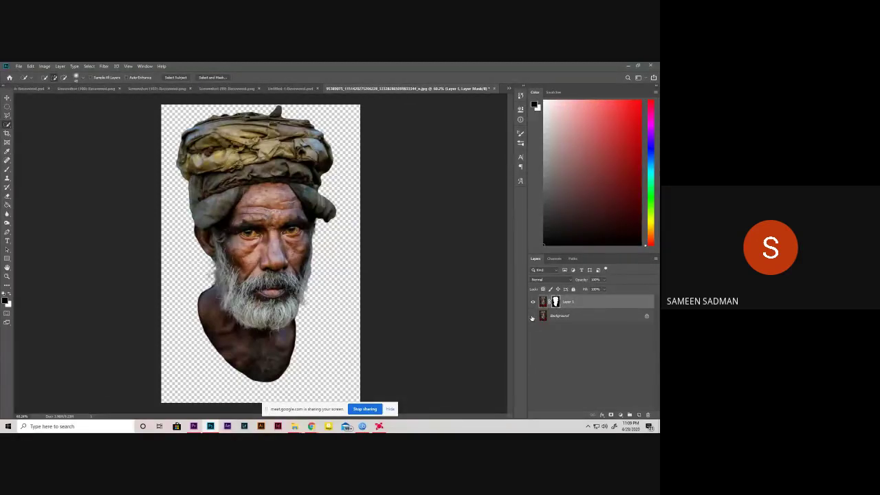
pyautogui.click(532, 316)
pyautogui.click(532, 316)
pyautogui.click(532, 317)
pyautogui.click(533, 316)
pyautogui.scroll(-3, 294, 198)
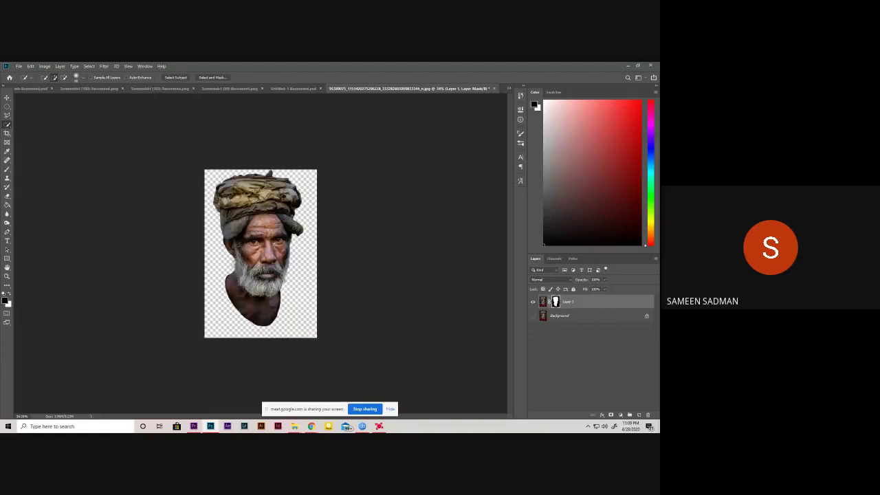
pyautogui.scroll(2, 249, 176)
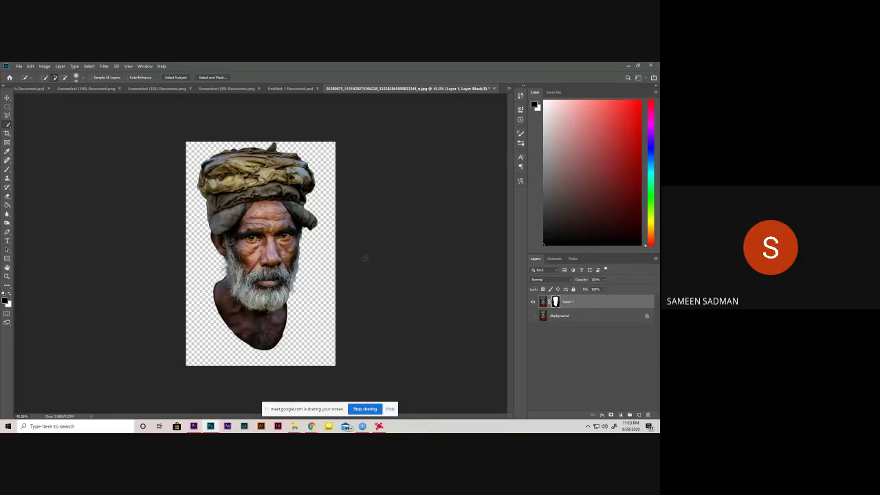
# - Make the Background layer active beneath Layer 1
pyautogui.click(610, 318)
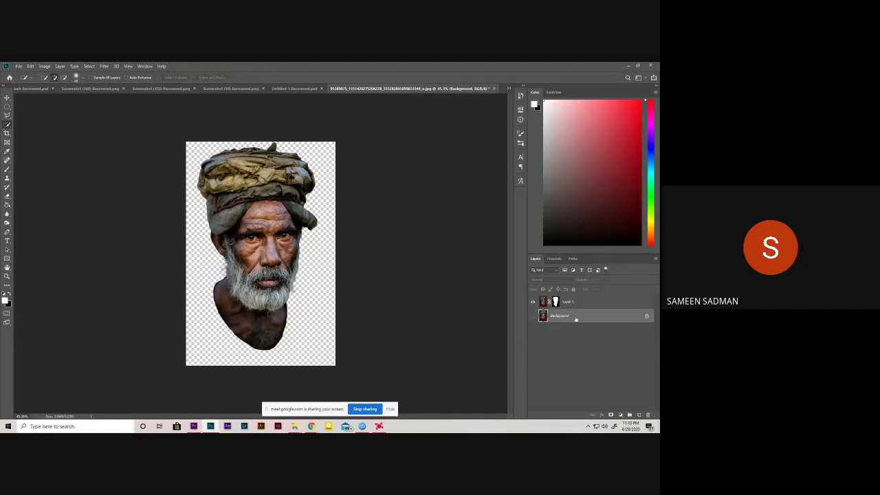
pyautogui.click(589, 305)
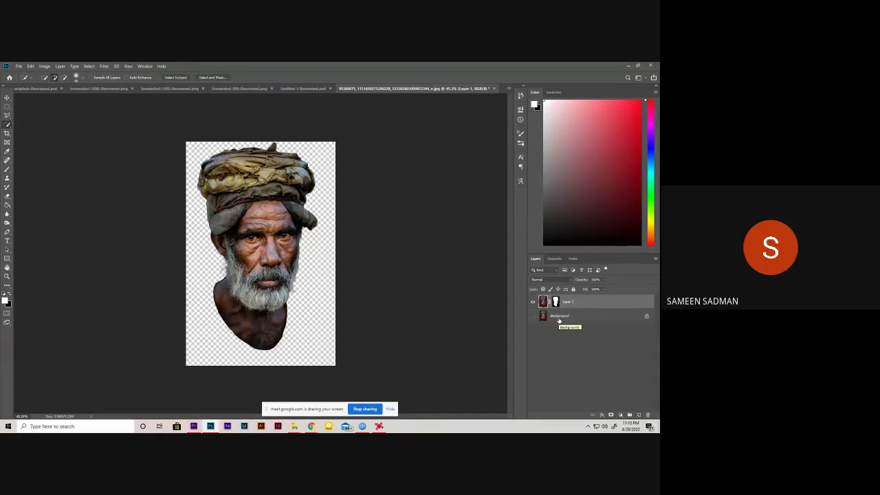
pyautogui.click(594, 321)
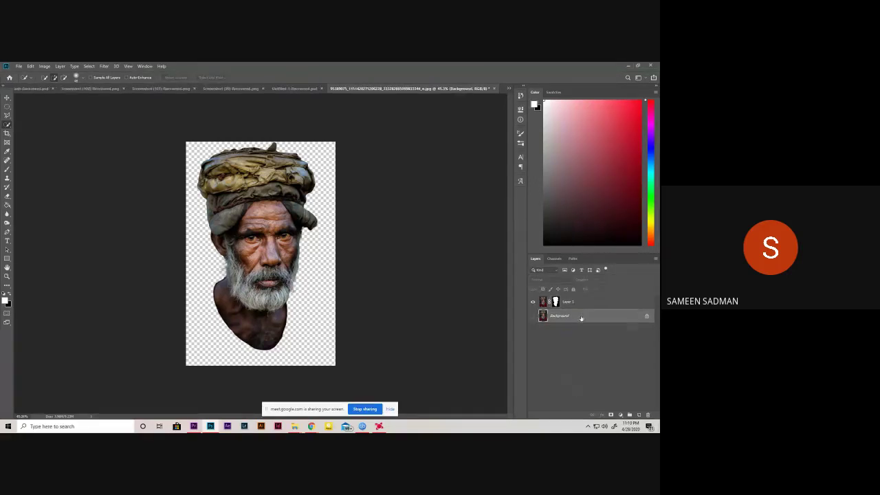
# - Add a white Solid Color fill layer, Color Fill 1, above the Background
pyautogui.click(622, 418)
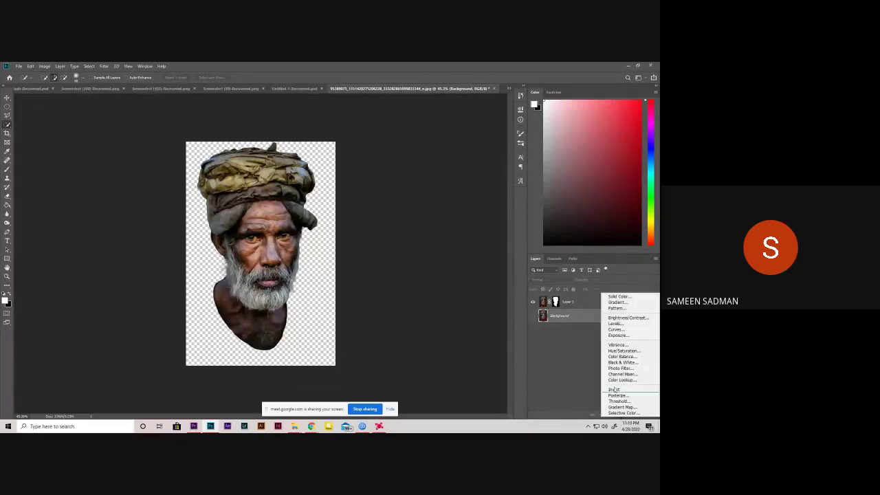
pyautogui.click(616, 297)
pyautogui.moveTo(307, 142)
pyautogui.mouseDown()
pyautogui.moveTo(276, 143)
pyautogui.moveTo(275, 163)
pyautogui.moveTo(274, 127)
pyautogui.mouseUp()
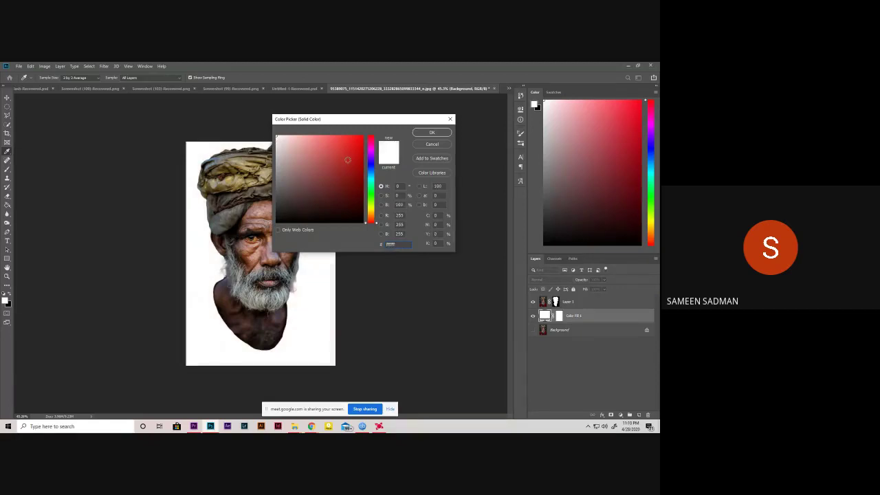
pyautogui.click(432, 132)
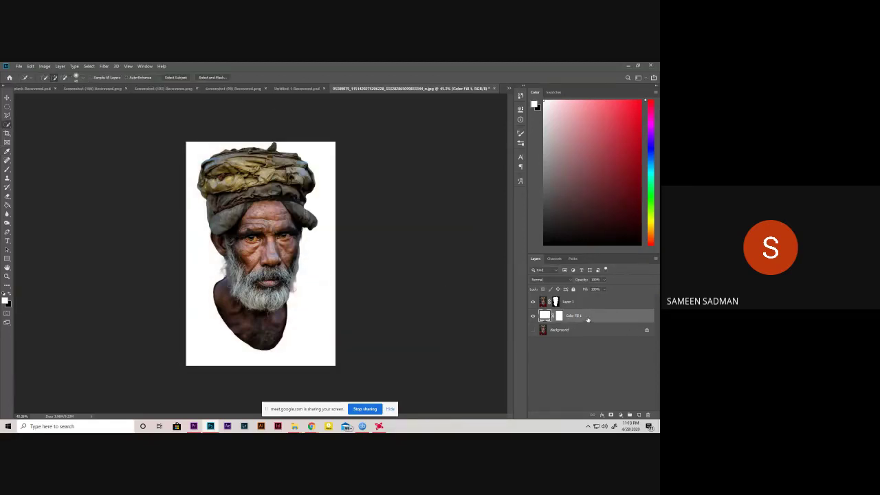
# - Move Color Fill 1 above Layer 1, then back below the cut-out man
pyautogui.moveTo(588, 315); pyautogui.dragTo(586, 298)
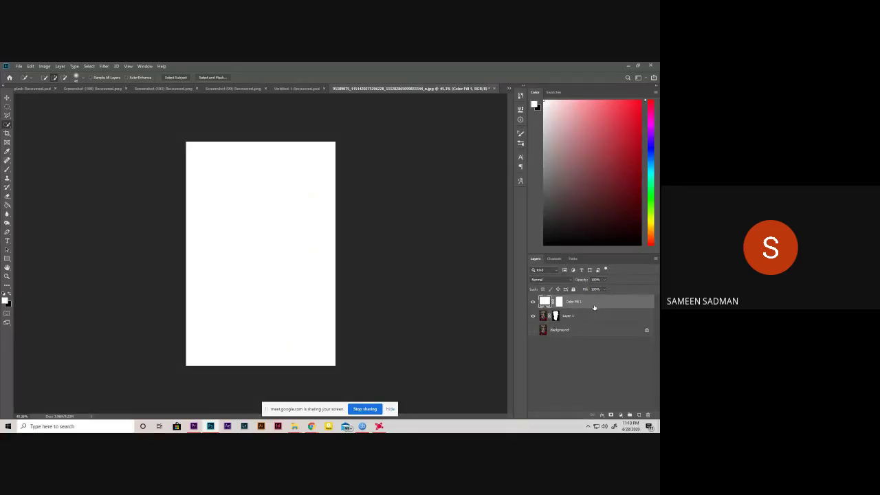
pyautogui.moveTo(598, 308); pyautogui.dragTo(599, 323)
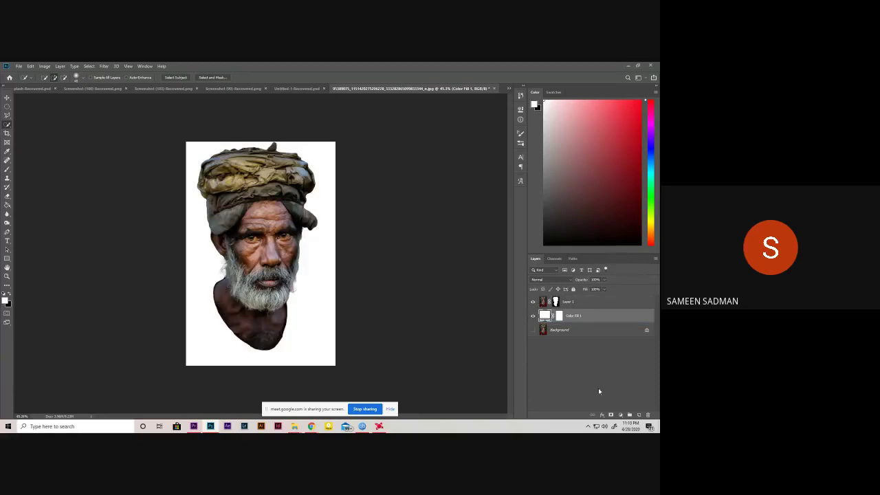
pyautogui.scroll(3, 220, 237)
pyautogui.scroll(3, 275, 244)
pyautogui.scroll(-4, 419, 251)
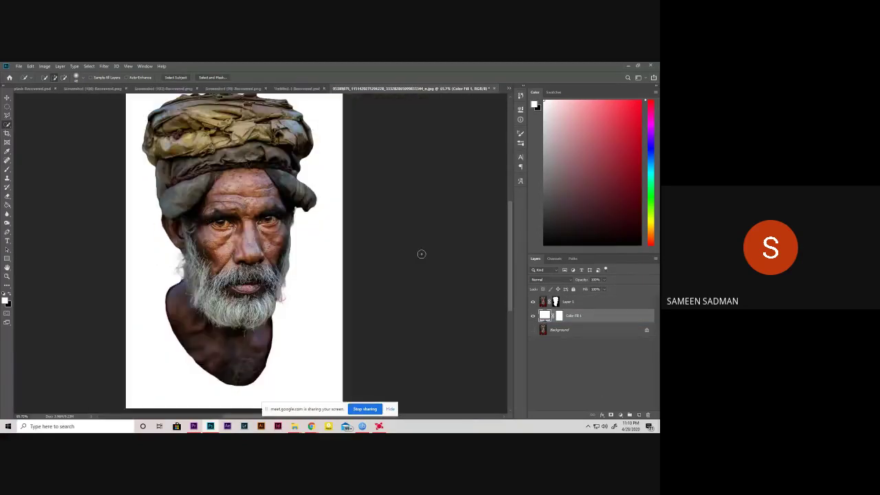
pyautogui.scroll(-1, 419, 252)
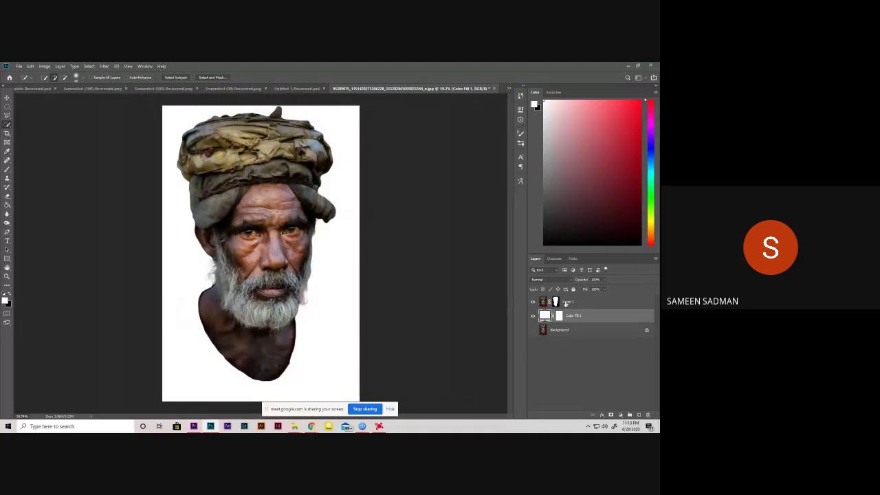
# - Make Layer 1 active, zoom around the portrait, then switch to the Google Meet tab
pyautogui.click(602, 303)
pyautogui.scroll(3, 226, 208)
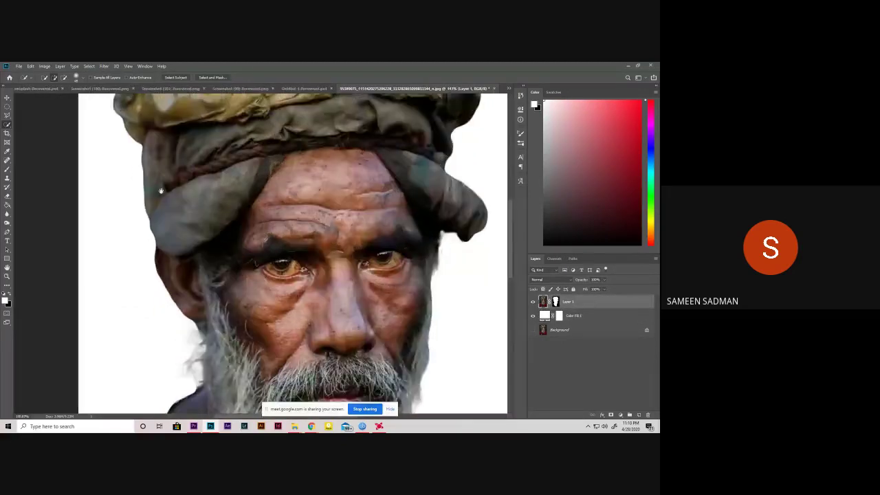
pyautogui.scroll(2, 162, 192)
pyautogui.scroll(2, 172, 310)
pyautogui.scroll(-4, 218, 266)
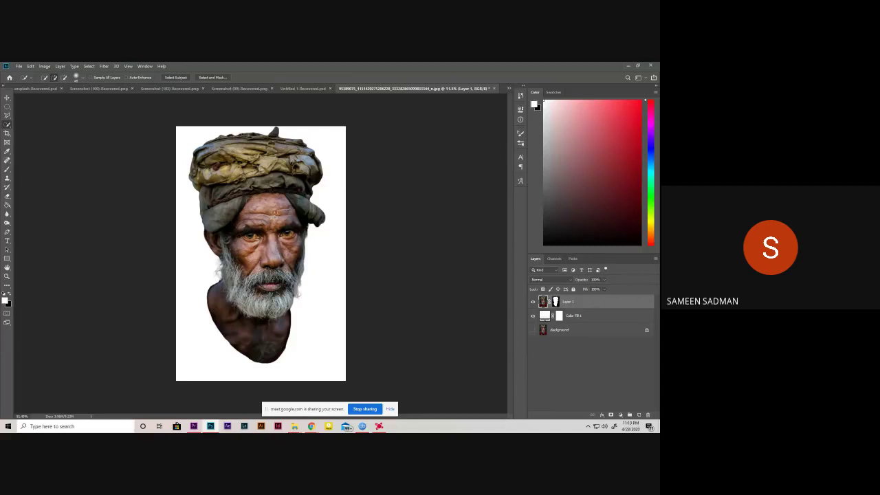
pyautogui.scroll(1, 286, 219)
pyautogui.scroll(-2, 281, 237)
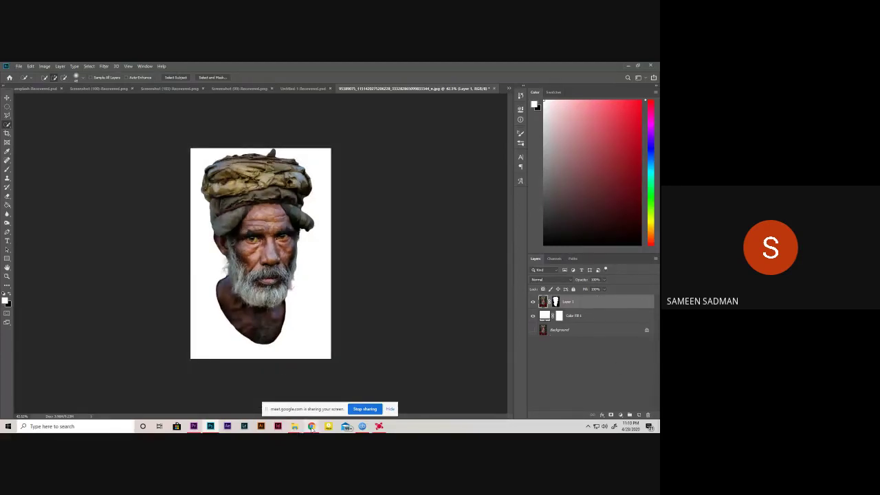
pyautogui.moveTo(311, 426)
pyautogui.click(277, 398)
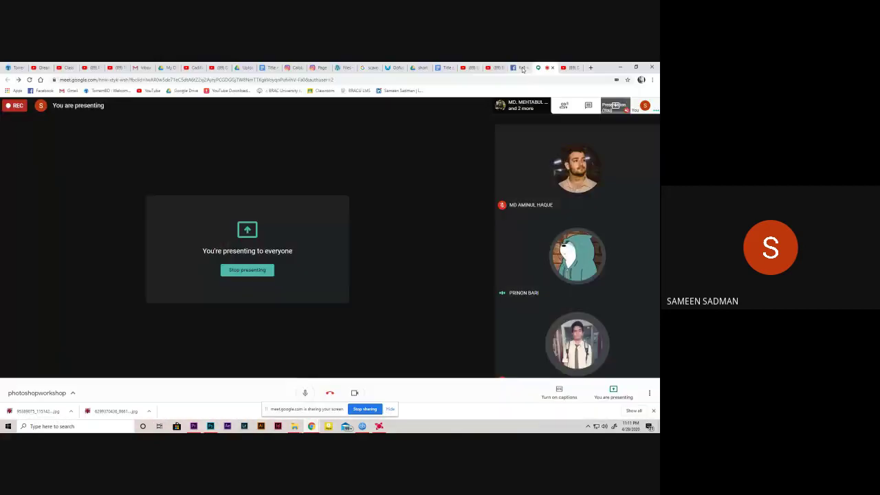
# - Find the Messenger conversation on Facebook that holds the Labour Day poster
pyautogui.click(517, 68)
pyautogui.click(424, 105)
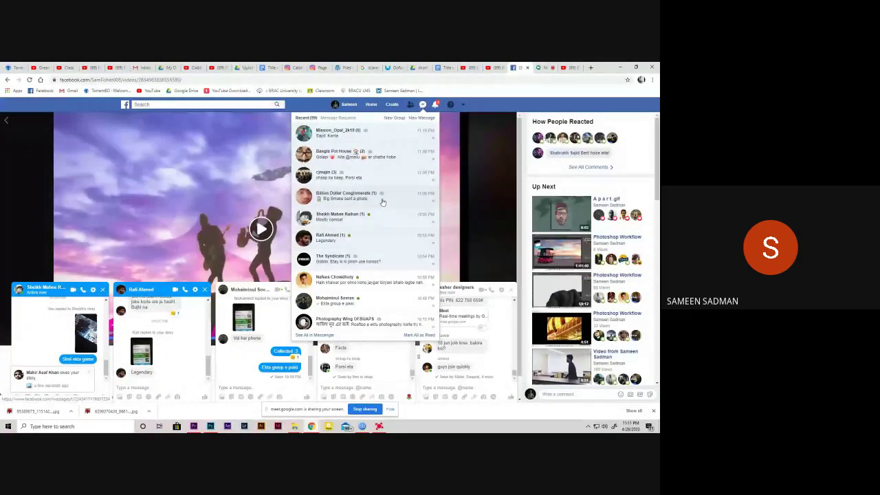
pyautogui.scroll(-1, 376, 254)
pyautogui.click(423, 105)
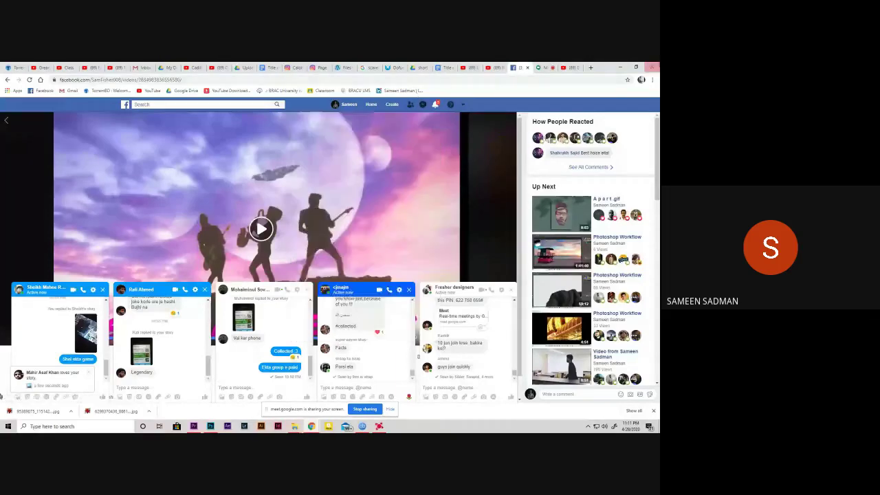
pyautogui.click(621, 67)
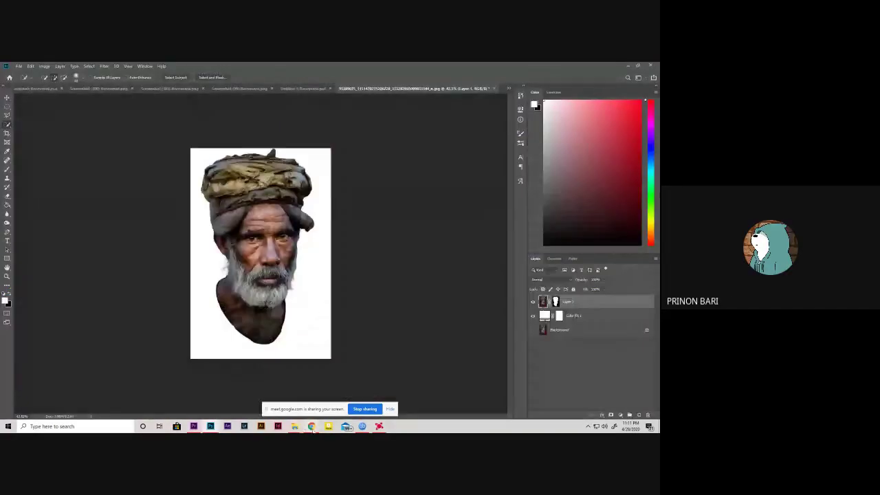
pyautogui.click(268, 397)
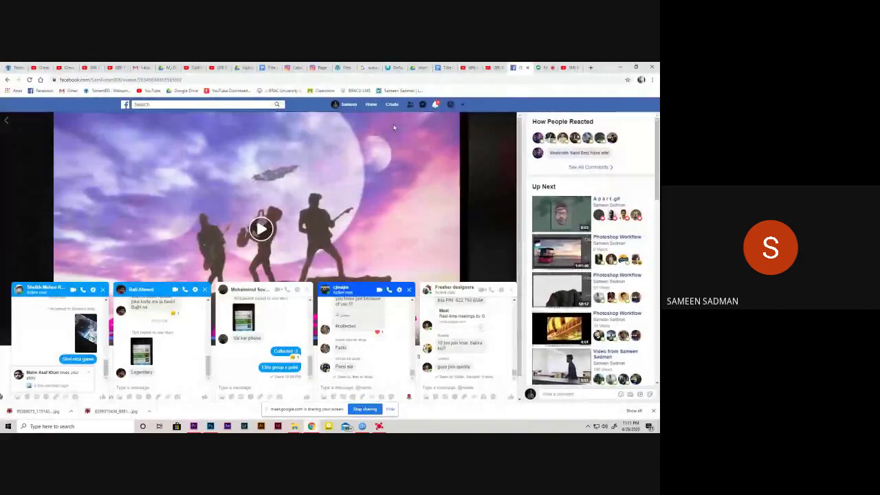
pyautogui.click(424, 105)
pyautogui.scroll(2, 390, 210)
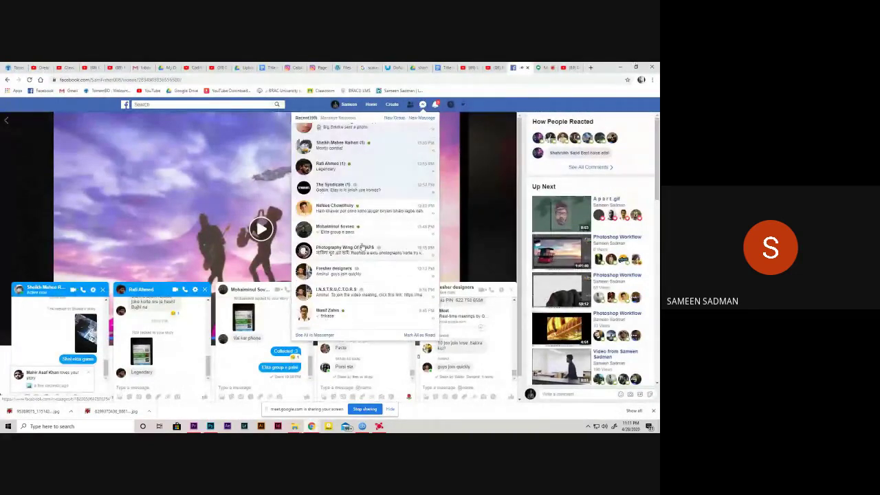
pyautogui.scroll(2, 364, 215)
pyautogui.scroll(-1, 368, 215)
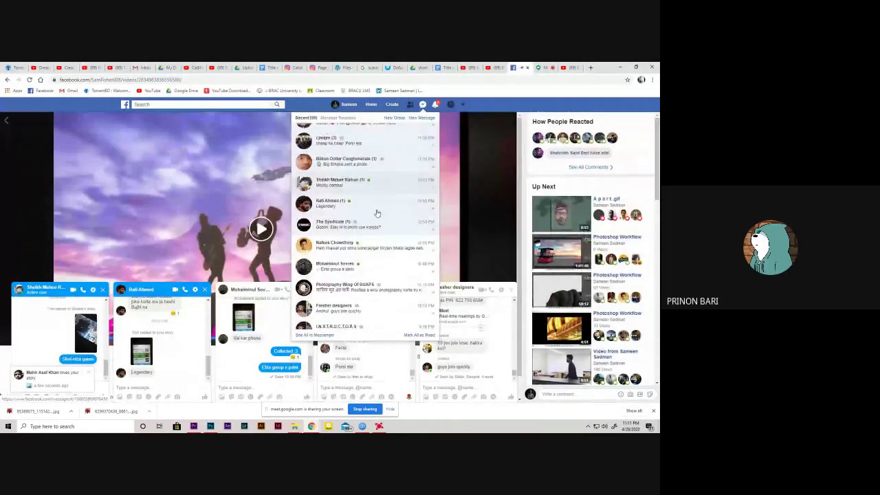
pyautogui.scroll(-1, 373, 216)
pyautogui.scroll(-1, 377, 216)
pyautogui.scroll(1, 377, 216)
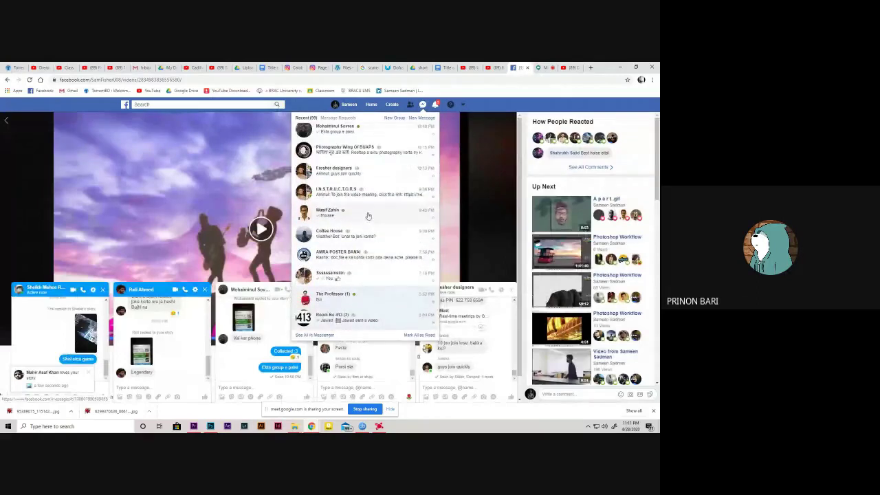
pyautogui.click(360, 173)
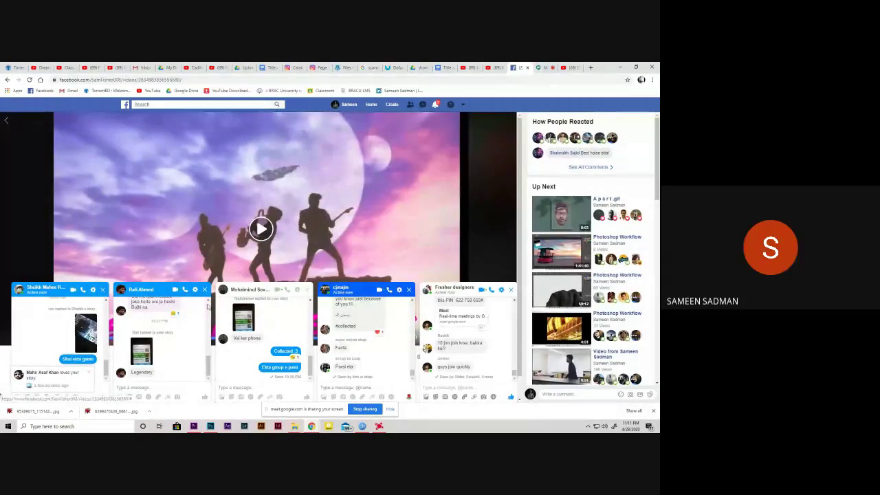
# - Download the chat's Labour Day poster image and save it to the Class folder
pyautogui.scroll(2, 468, 372)
pyautogui.scroll(2, 470, 368)
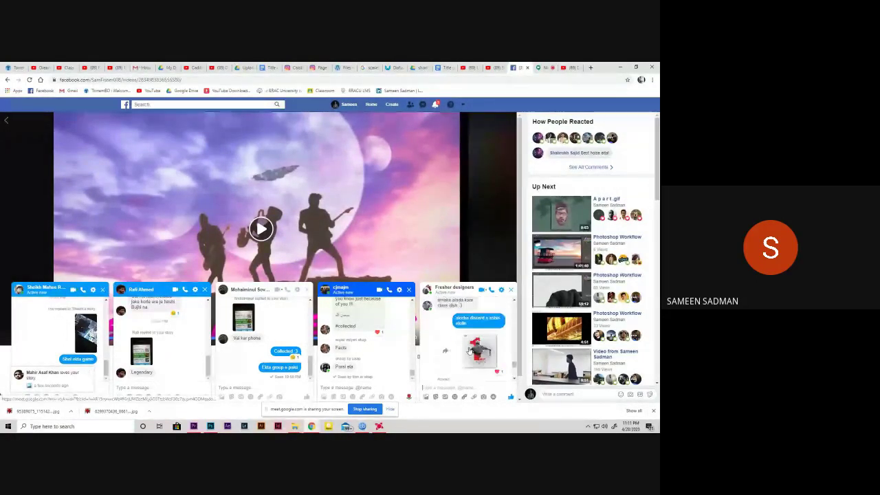
pyautogui.scroll(2, 471, 367)
pyautogui.click(472, 365)
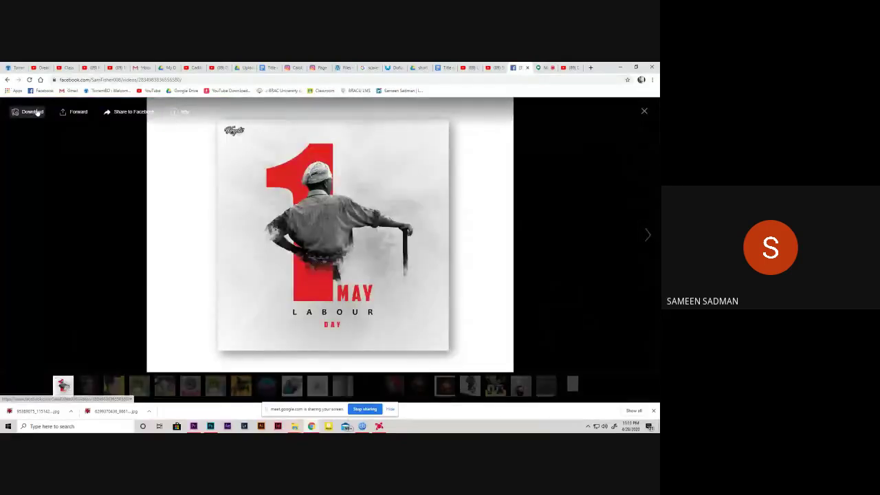
pyautogui.click(38, 117)
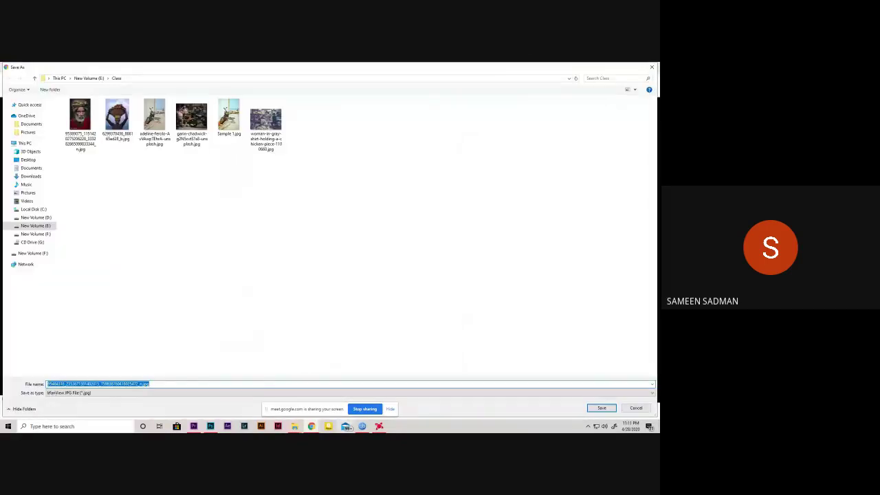
pyautogui.click(597, 405)
# - Drag the downloaded poster from the Class folder toward Photoshop
pyautogui.click(210, 426)
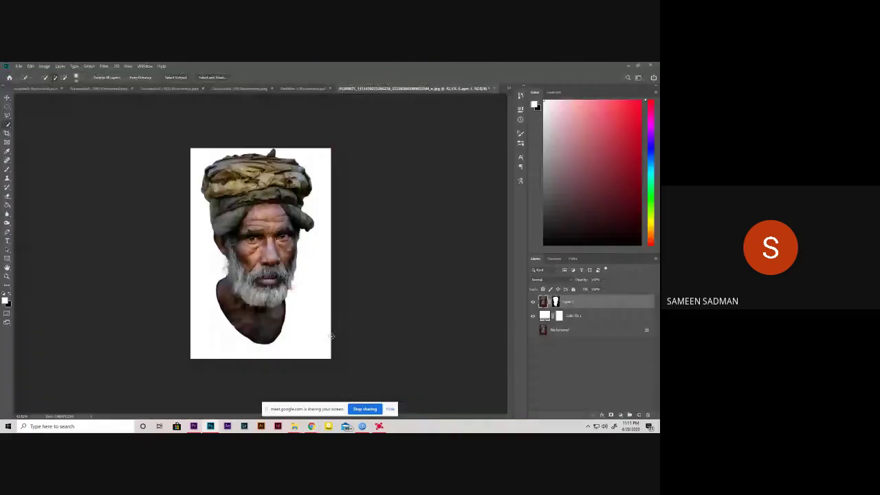
pyautogui.moveTo(294, 426)
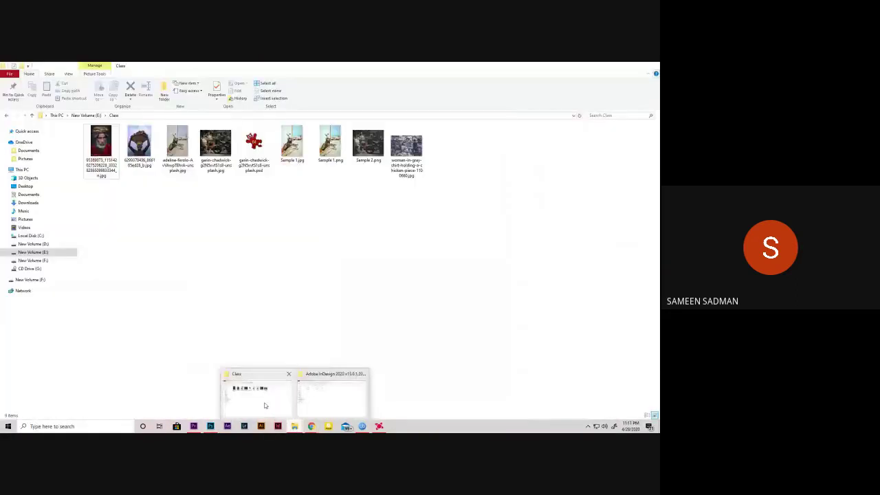
pyautogui.click(266, 405)
pyautogui.moveTo(455, 164); pyautogui.dragTo(205, 394)
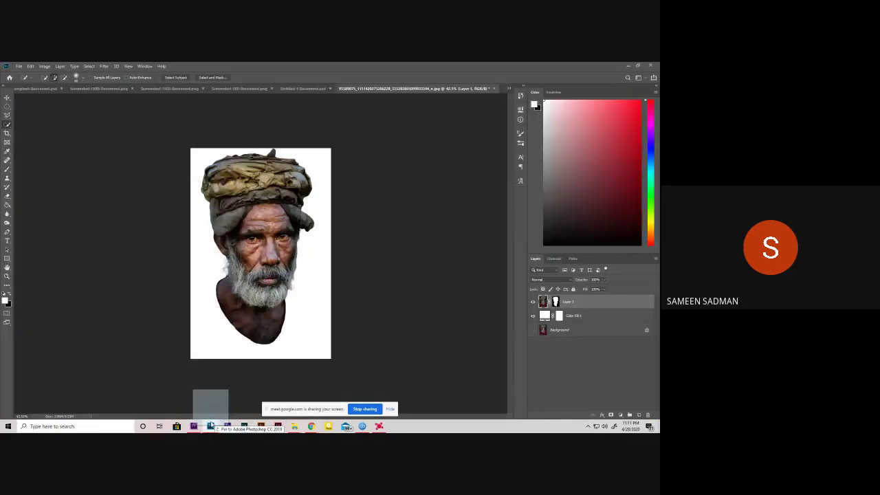
# - Open the '1 May Labour Day' poster JPG as its own document and zoom to about 45%
pyautogui.moveTo(198, 410); pyautogui.dragTo(505, 92)
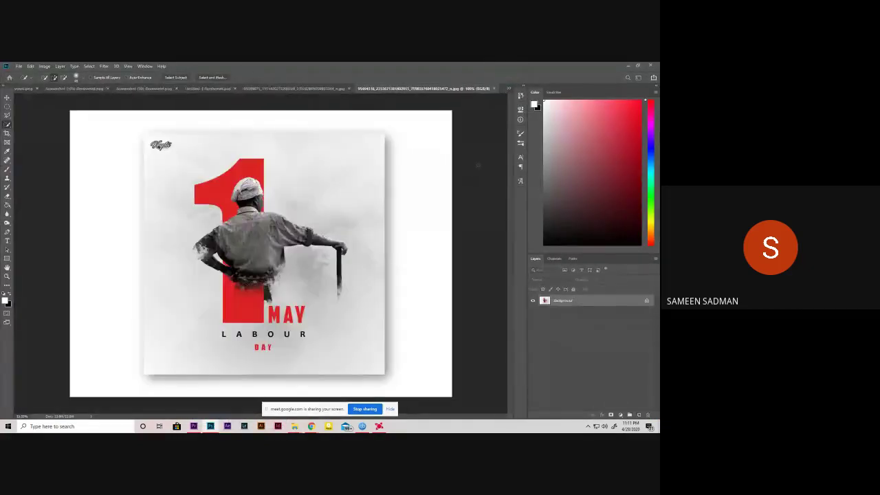
pyautogui.click(309, 89)
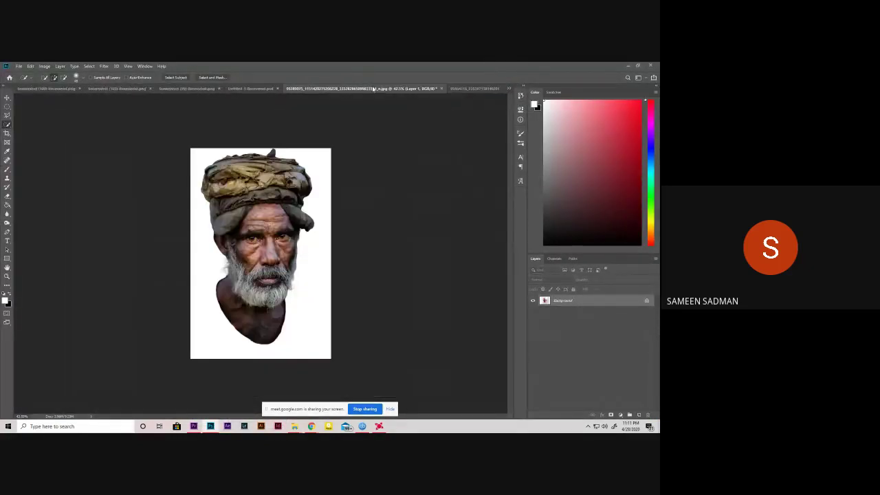
pyautogui.click(426, 88)
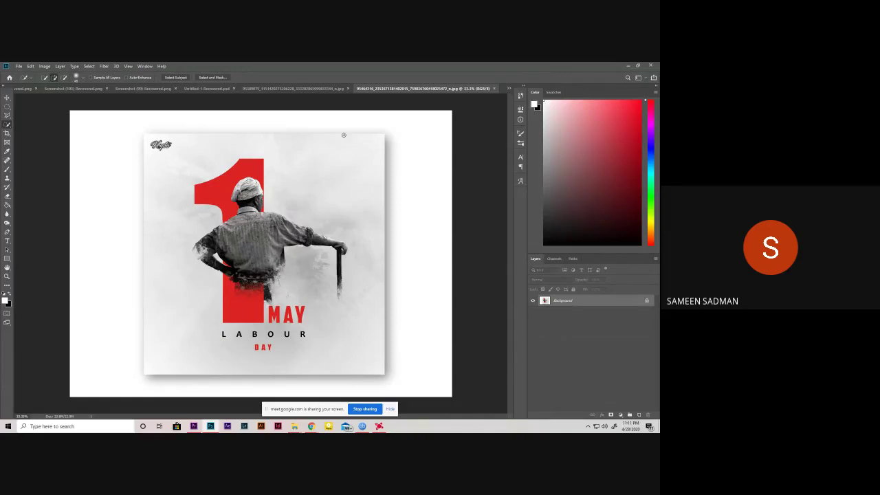
pyautogui.scroll(2, 227, 222)
pyautogui.scroll(2, 254, 232)
pyautogui.scroll(2, 282, 242)
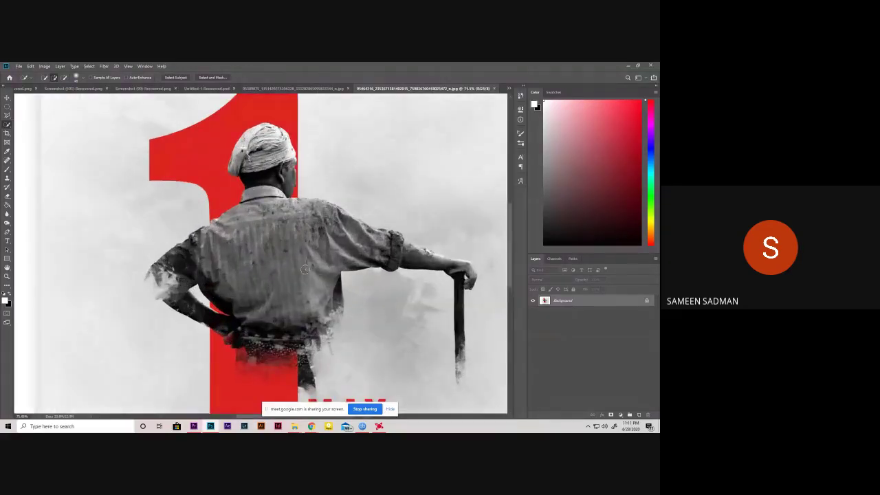
pyautogui.scroll(1, 306, 253)
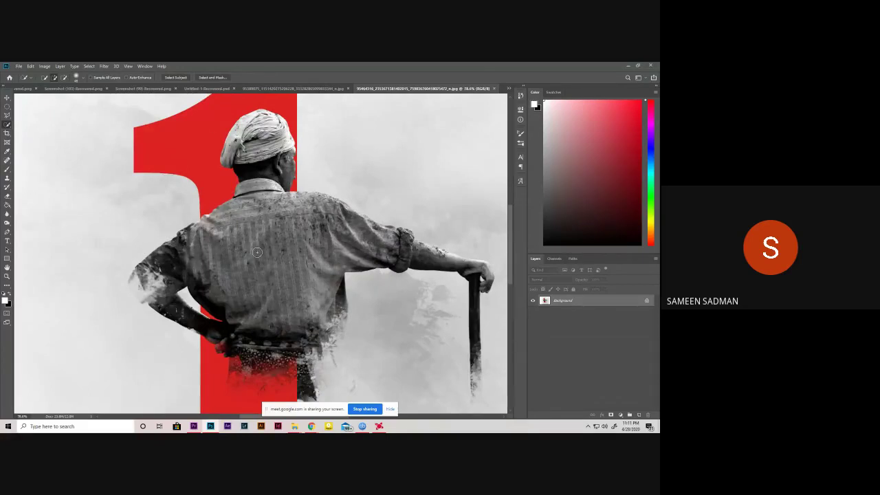
pyautogui.hotkey('ctrl', '0')
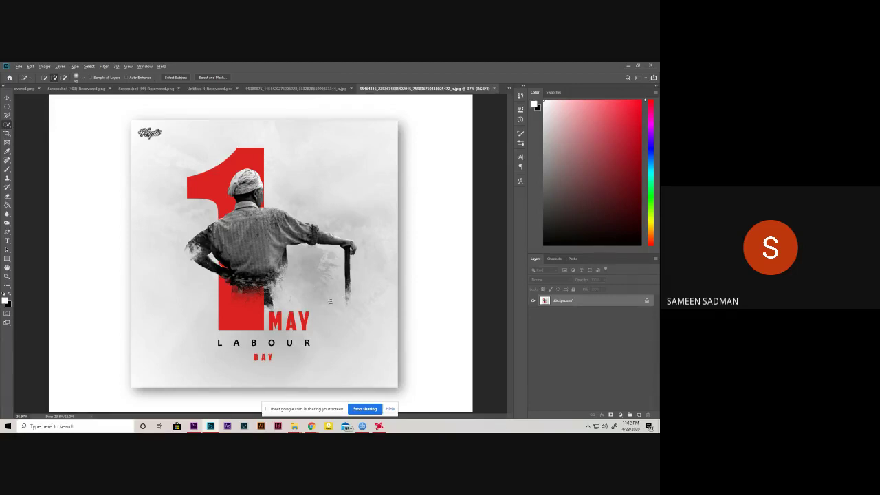
pyautogui.scroll(2, 329, 300)
pyautogui.scroll(2, 330, 301)
pyautogui.scroll(-5, 367, 238)
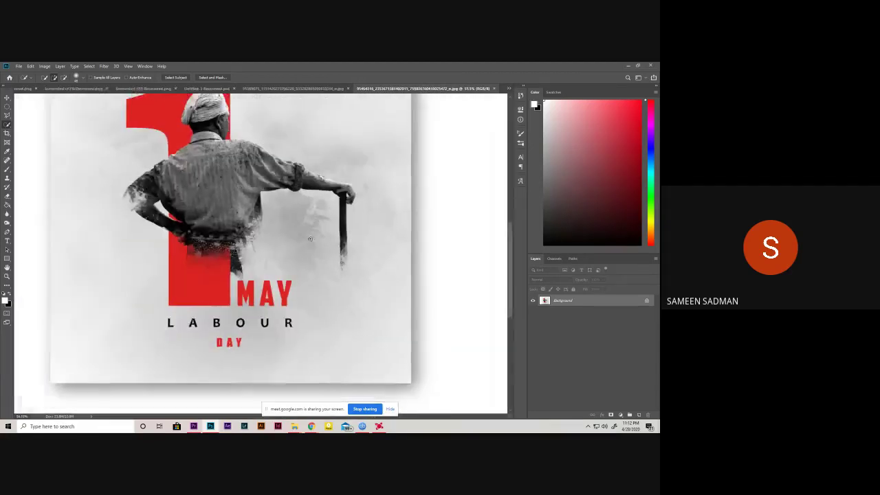
pyautogui.scroll(1, 263, 205)
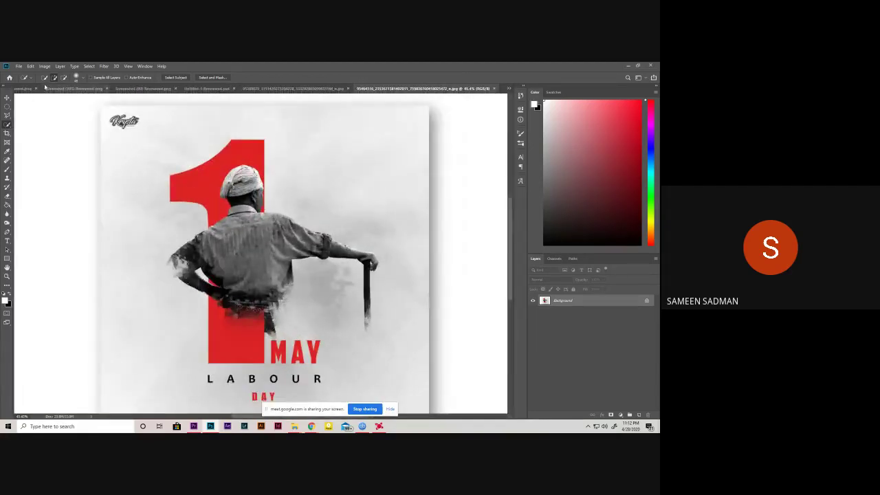
# - Switch to the Brush tool and look through the brush settings and tool presets
pyautogui.press('b')
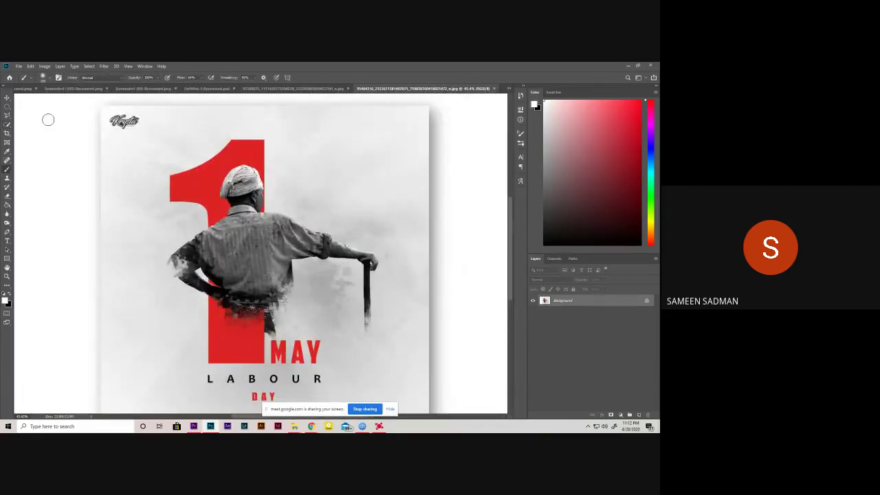
pyautogui.press('F5')
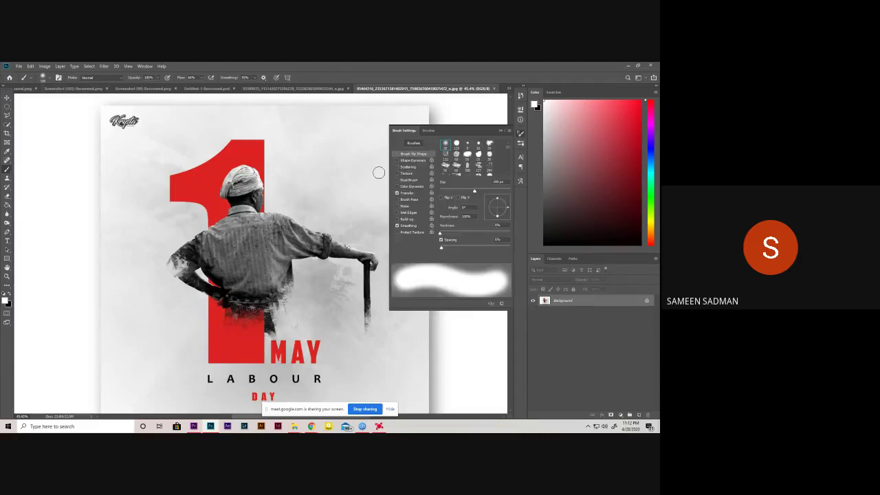
pyautogui.press('F5')
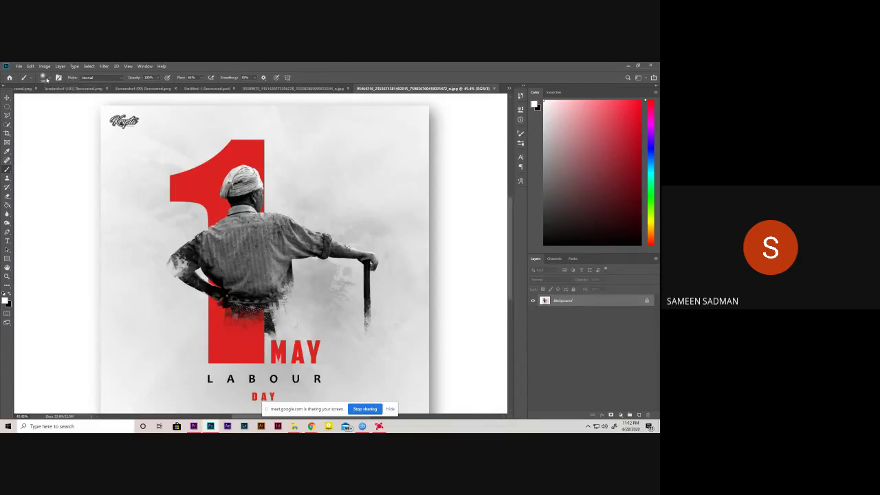
pyautogui.click(29, 78)
pyautogui.click(29, 78)
pyautogui.click(29, 78)
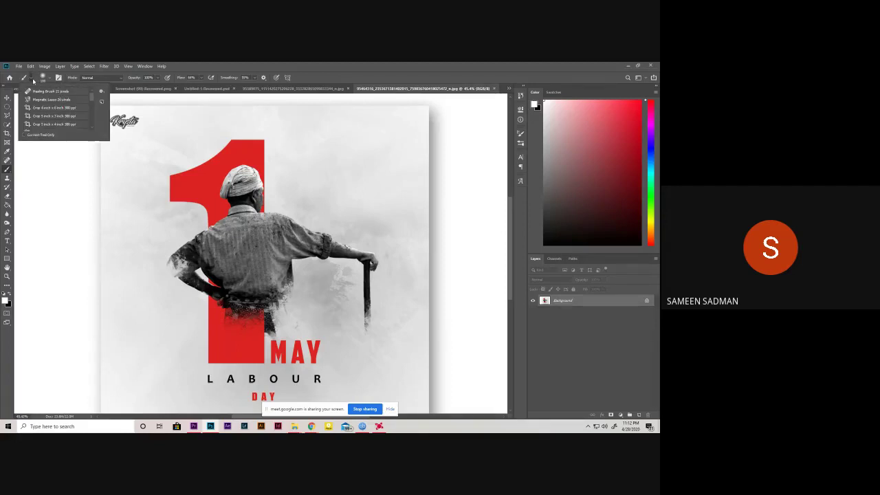
pyautogui.click(32, 80)
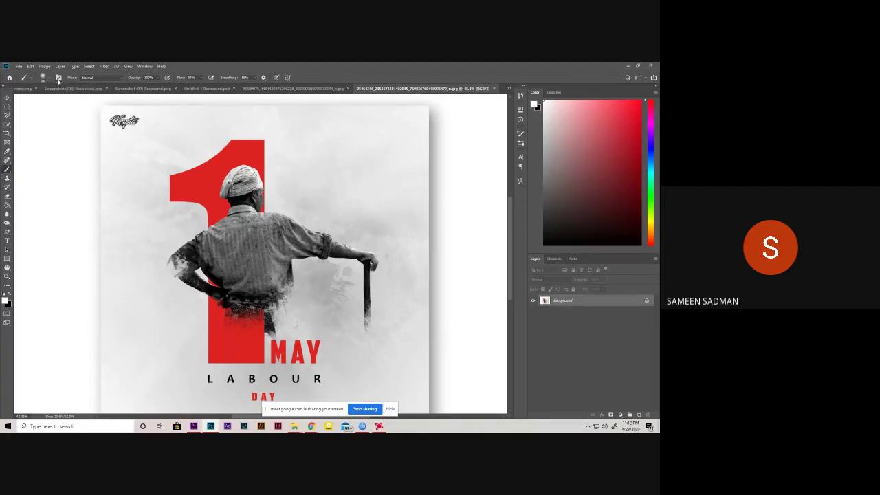
pyautogui.click(58, 77)
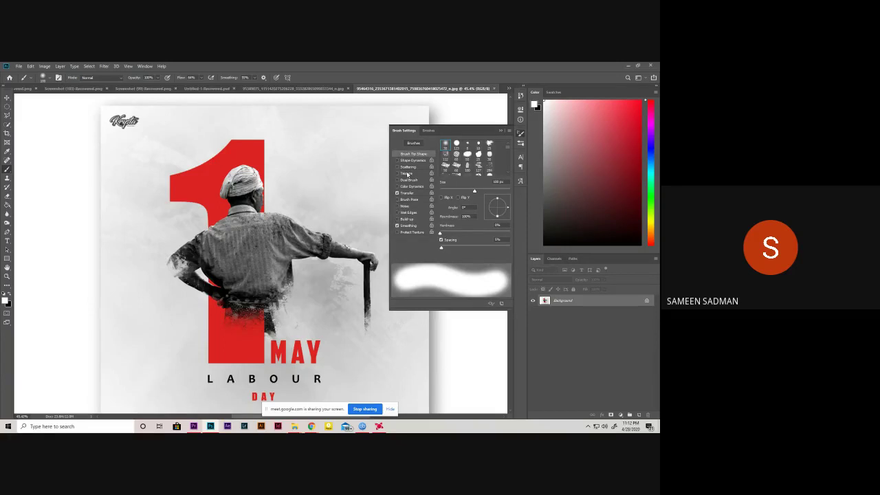
pyautogui.scroll(-2, 470, 165)
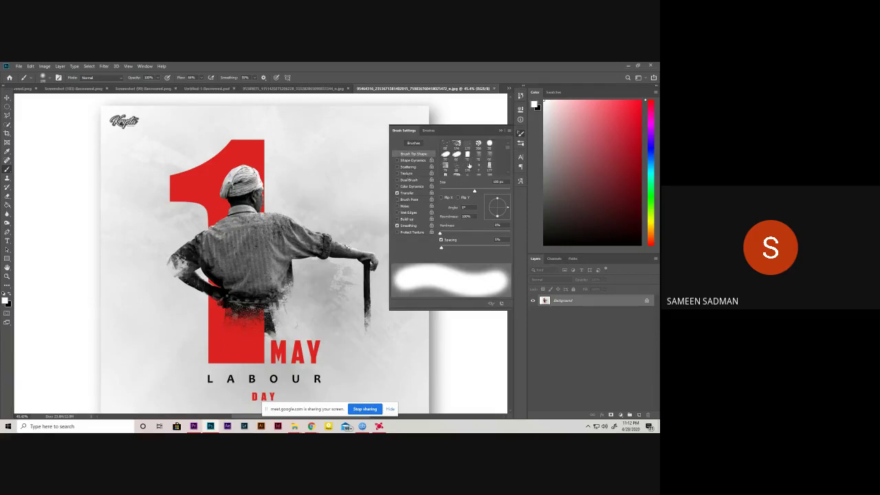
pyautogui.scroll(-1, 470, 161)
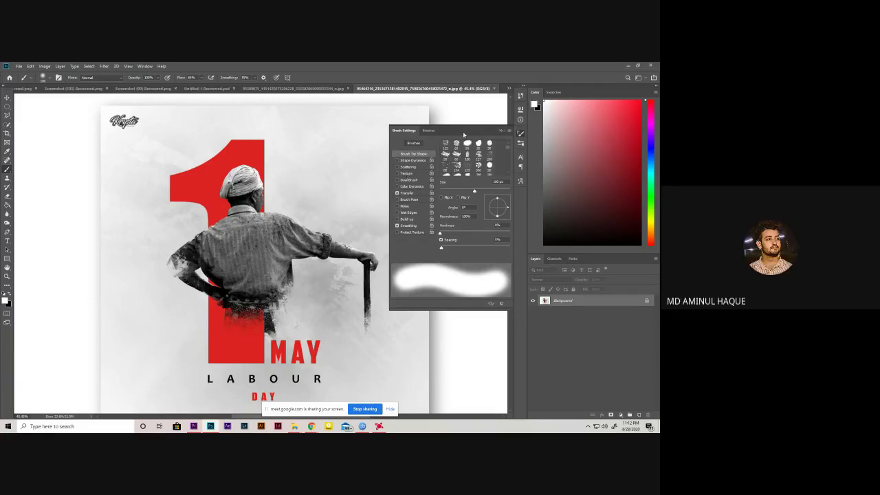
# - Browse the General, Dry Media and Special Effects brush folders, then return to the portrait document
pyautogui.click(429, 130)
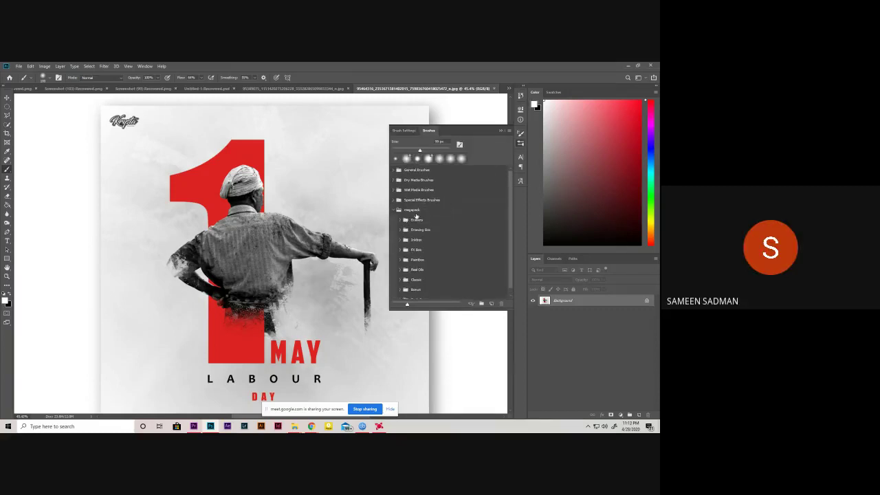
pyautogui.click(394, 170)
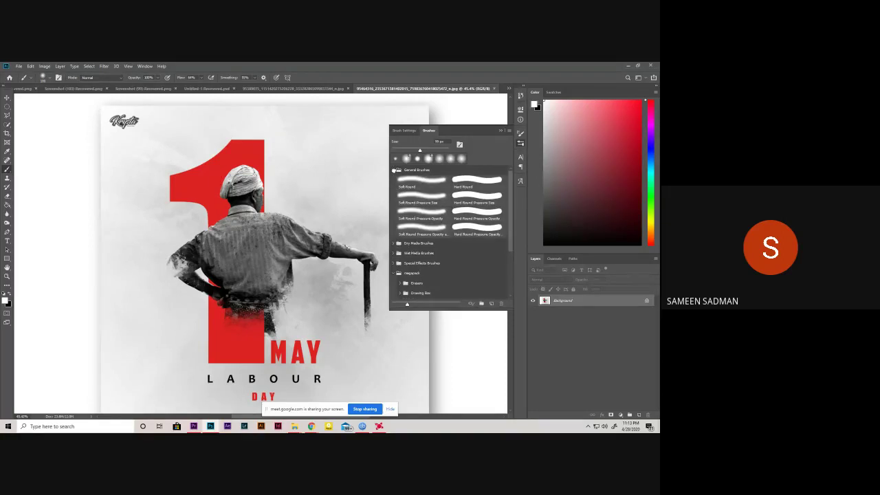
pyautogui.click(394, 170)
pyautogui.click(394, 171)
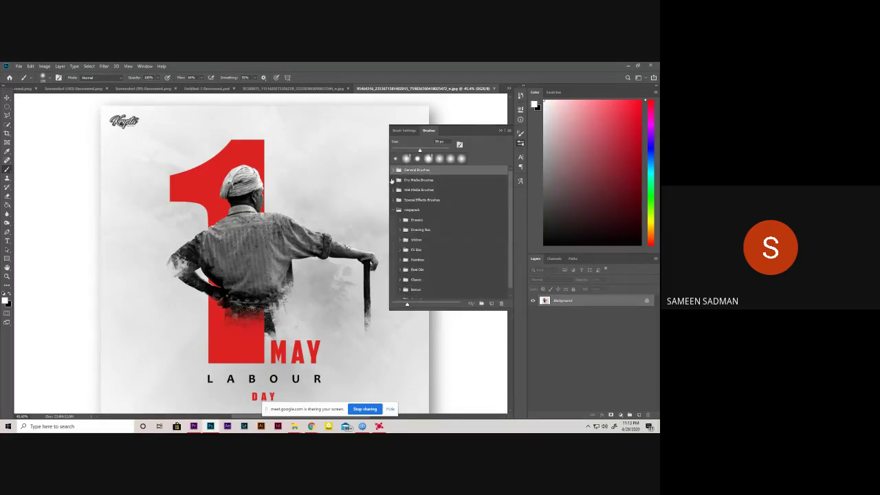
pyautogui.click(393, 180)
pyautogui.scroll(-1, 441, 228)
pyautogui.scroll(1, 434, 231)
pyautogui.click(394, 207)
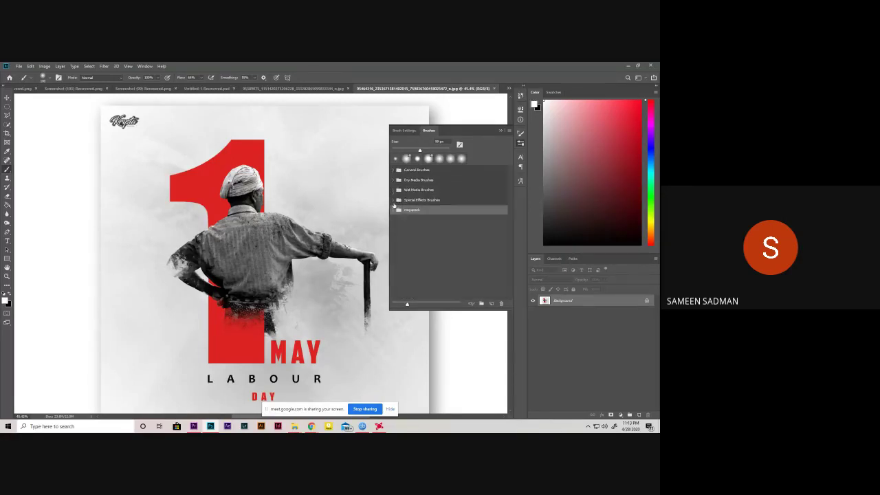
pyautogui.click(394, 200)
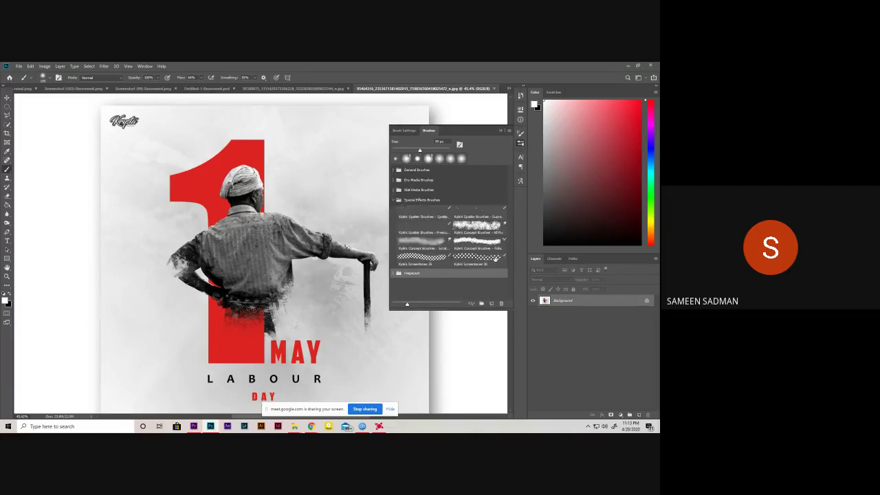
pyautogui.scroll(-1, 275, 261)
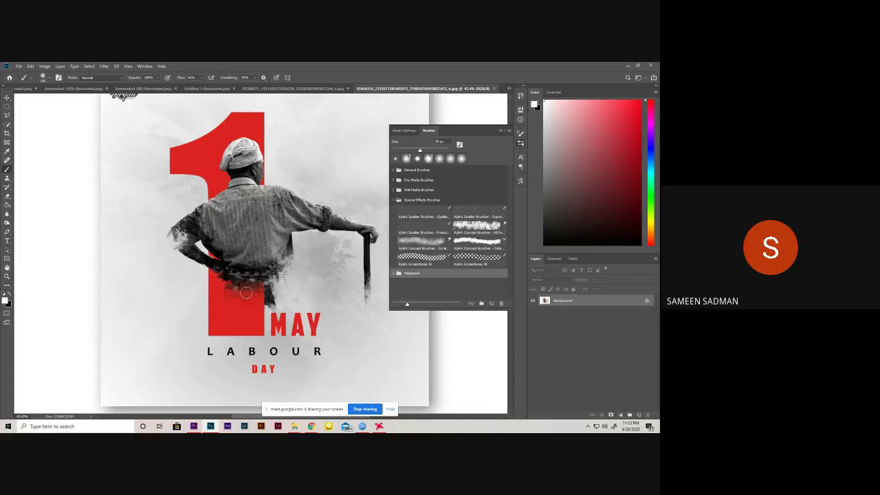
pyautogui.scroll(1, 246, 292)
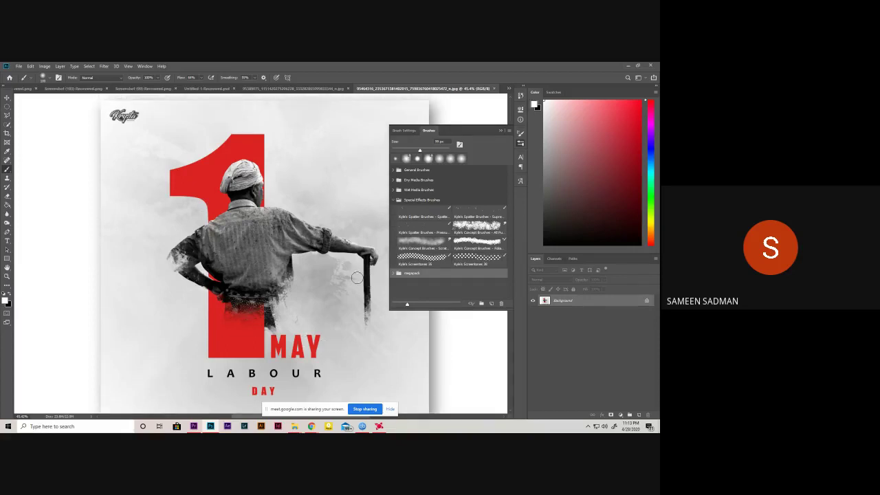
pyautogui.scroll(1, 357, 277)
pyautogui.click(499, 131)
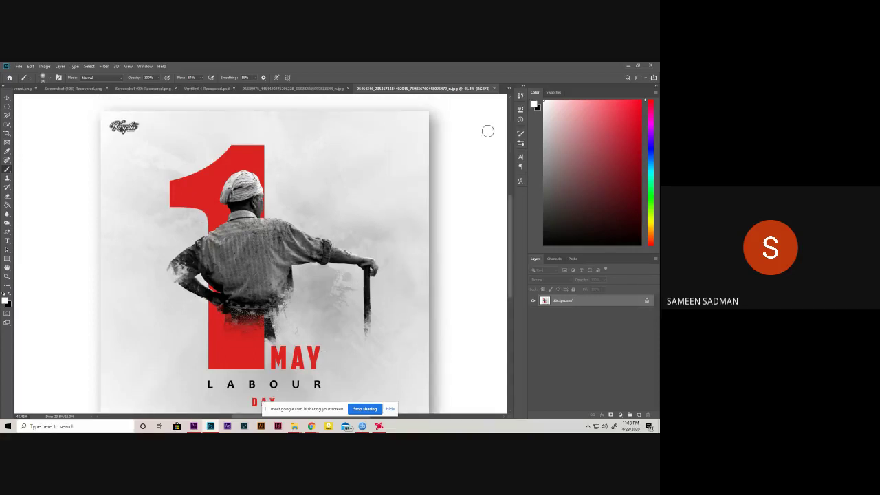
pyautogui.click(296, 88)
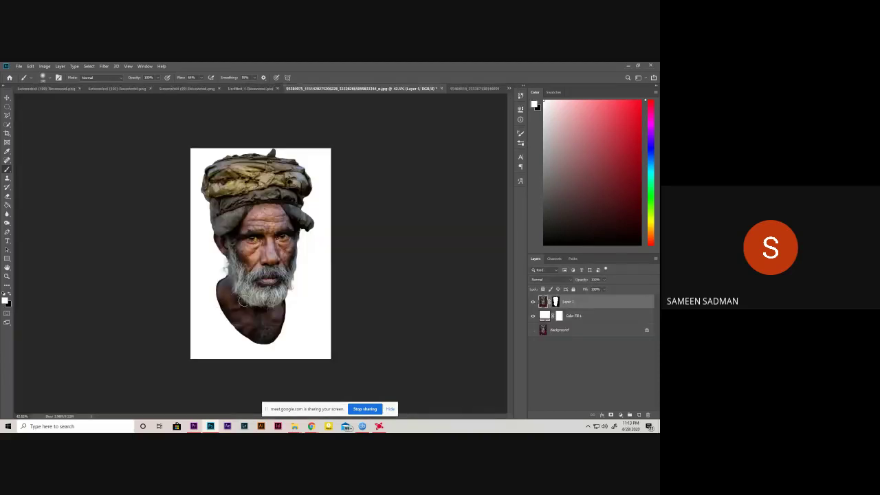
# - Select the Color Fill 1 layer and bring up the Image menu
pyautogui.scroll(1, 241, 302)
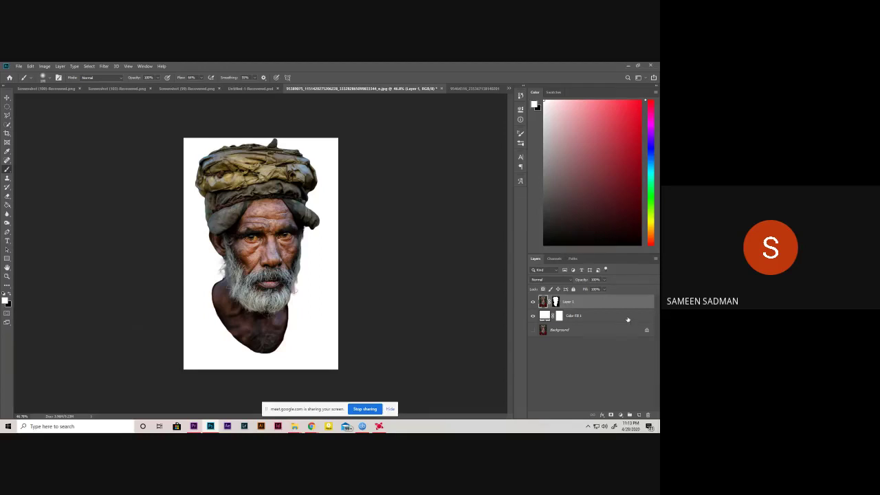
pyautogui.click(627, 318)
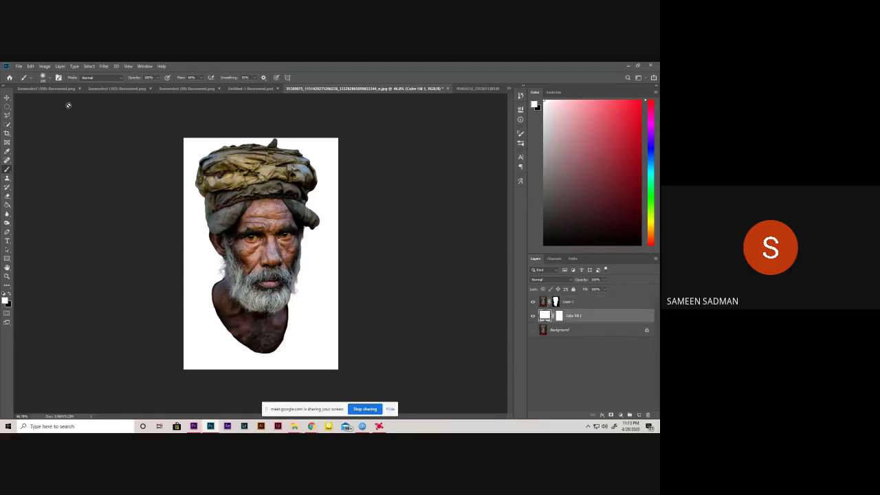
pyautogui.click(46, 66)
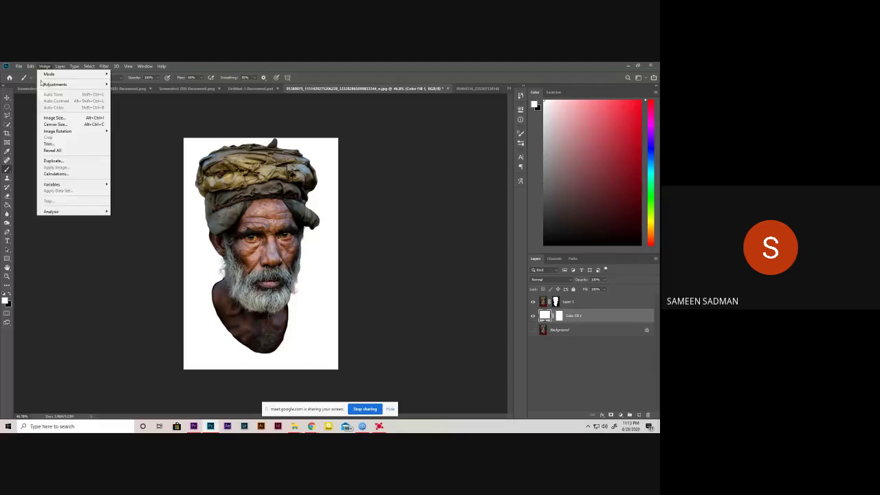
# - Set the canvas size to 1200 × 1600 pixels
pyautogui.click(75, 124)
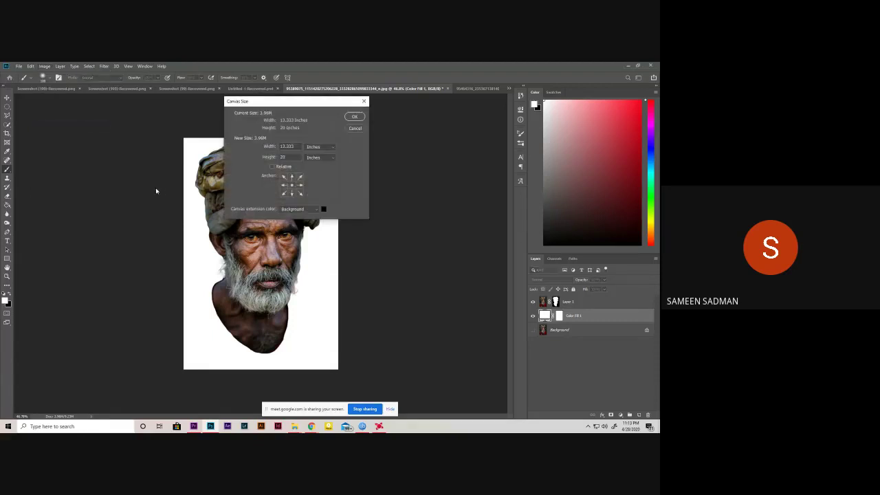
pyautogui.click(334, 150)
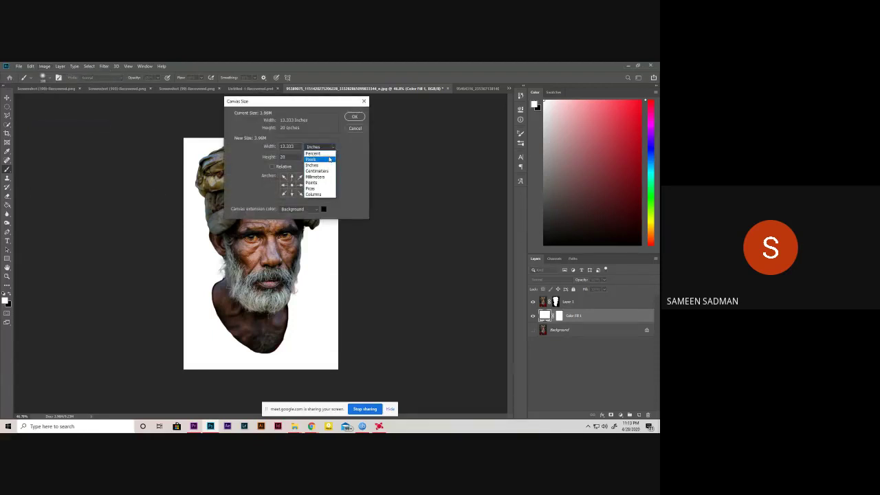
pyautogui.click(333, 159)
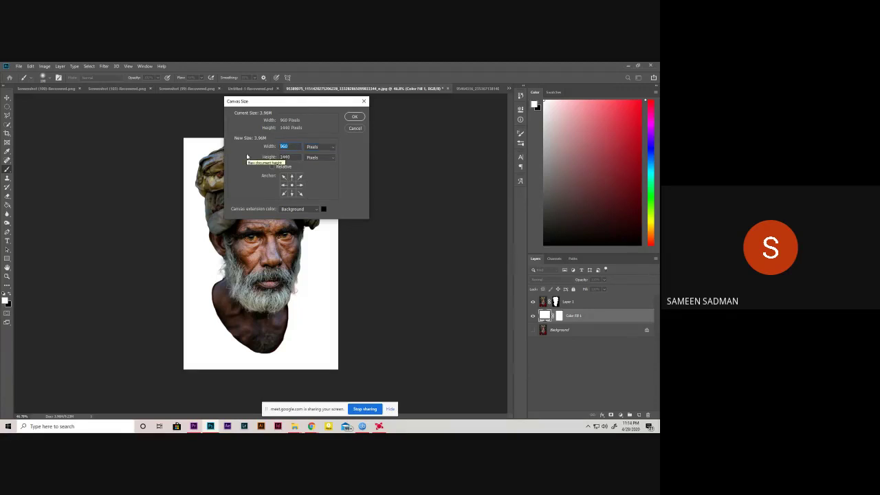
pyautogui.write('1200')
pyautogui.doubleClick(285, 156)
pyautogui.write('1600')
pyautogui.click(355, 117)
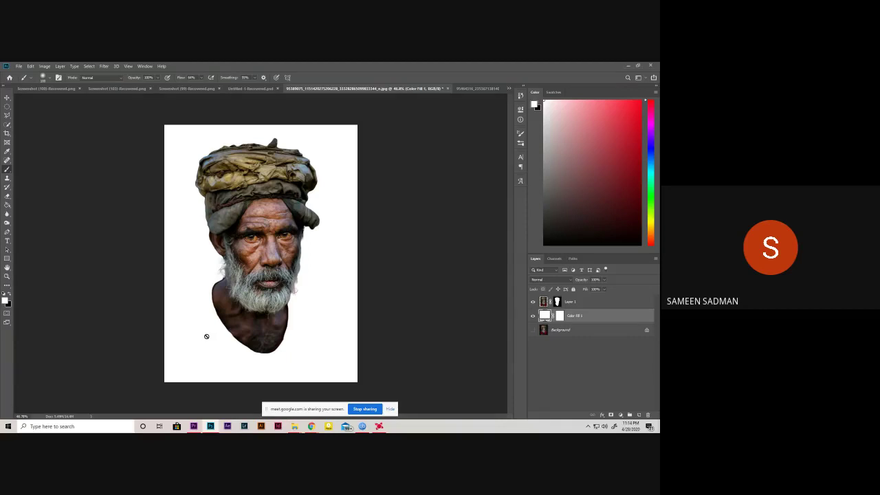
# - Apply Layer 1's mask so the man's cut-out becomes a plain layer
pyautogui.click(594, 304)
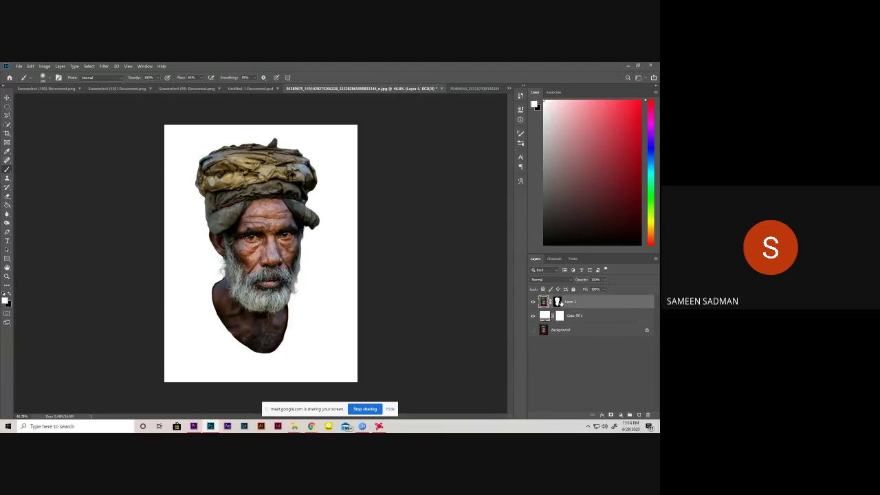
pyautogui.click(558, 302)
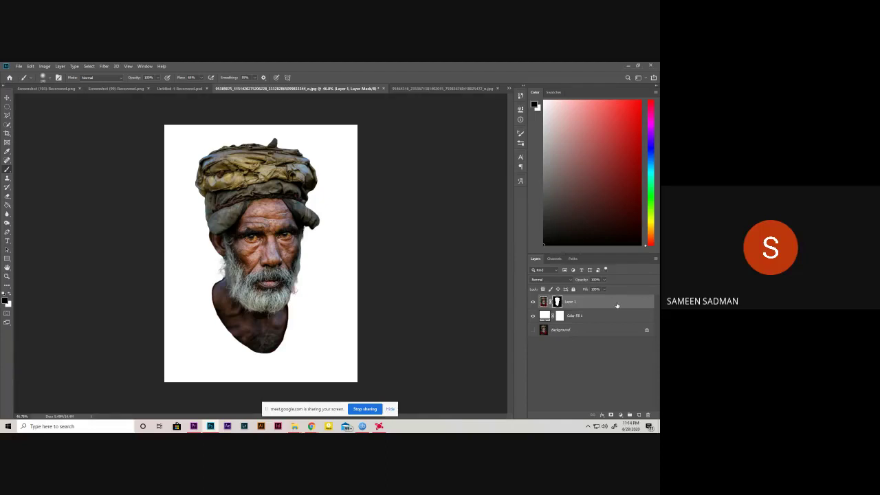
pyautogui.rightClick(560, 304)
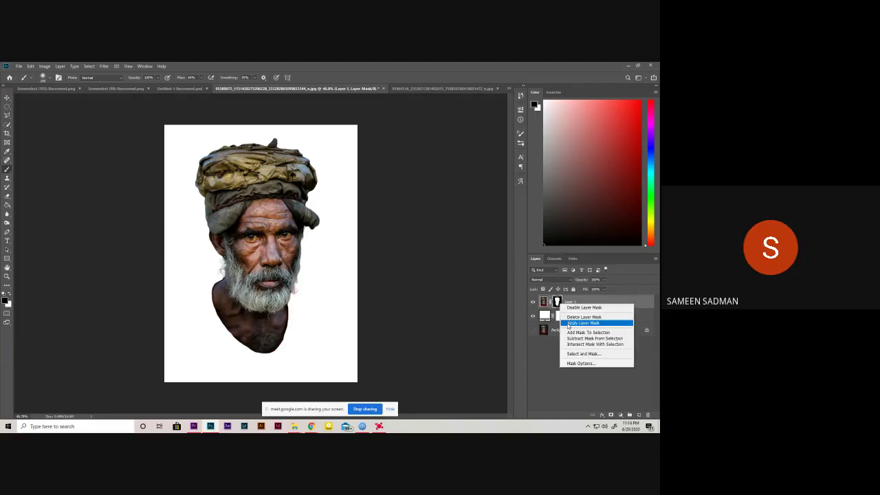
pyautogui.click(571, 323)
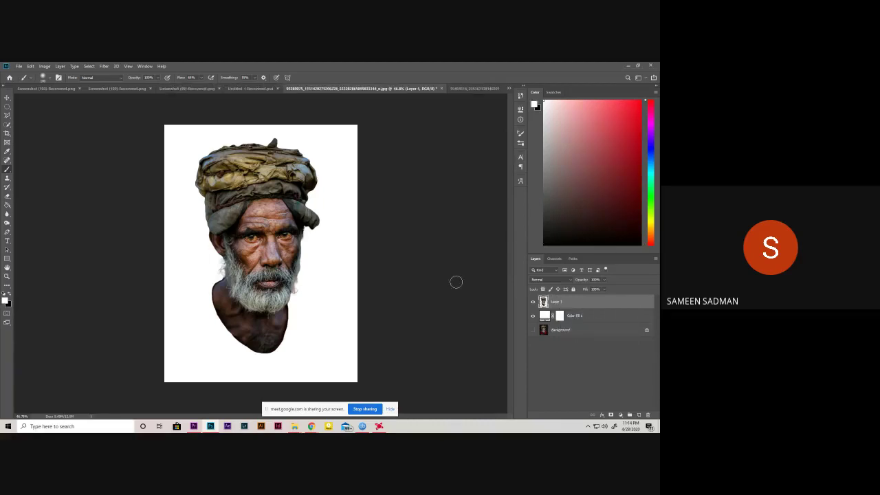
# - Try Rotate 180°, Rotate 90° and horizontal/vertical flips on the man, ending upright again
pyautogui.scroll(-1, 197, 251)
pyautogui.scroll(1, 197, 251)
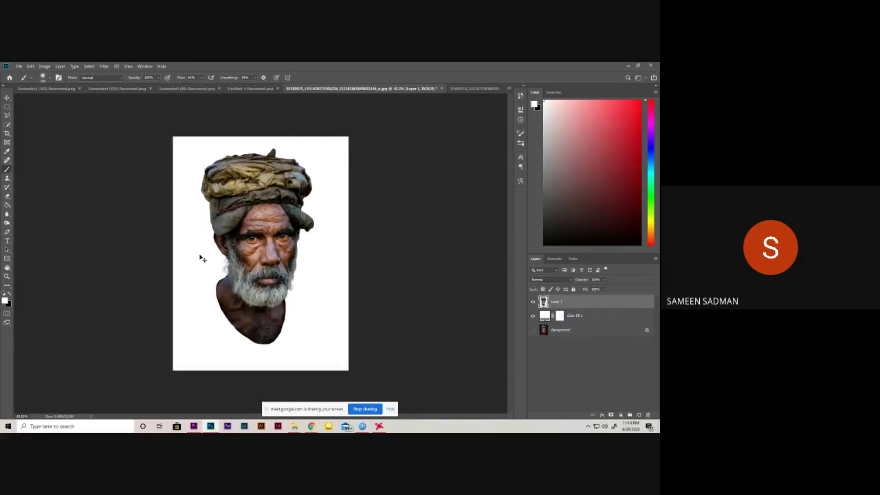
pyautogui.hotkey('ctrl', 't')
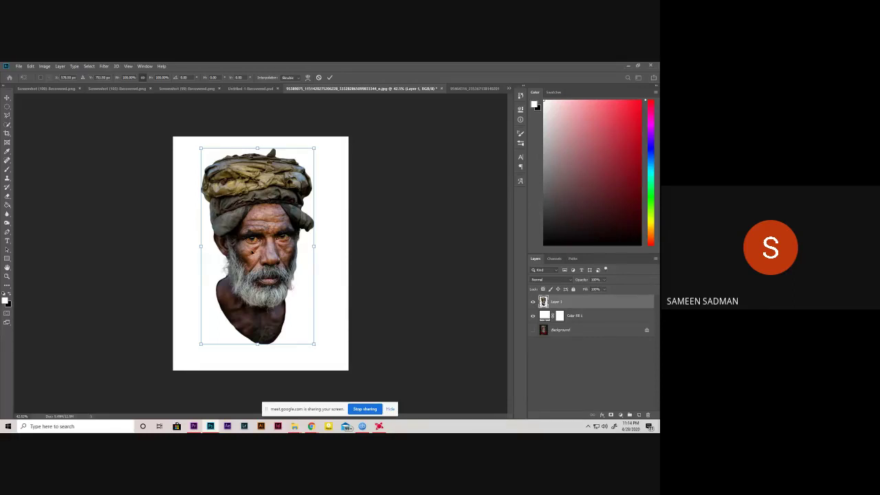
pyautogui.rightClick(253, 253)
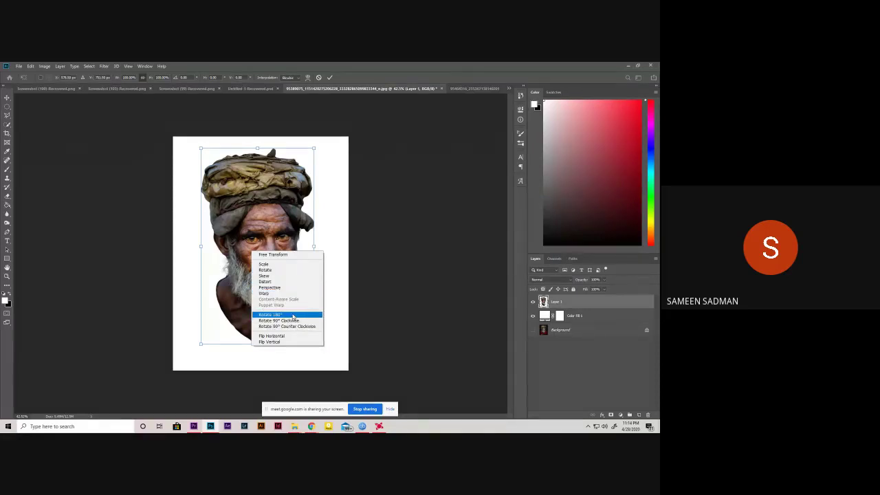
pyautogui.click(293, 317)
pyautogui.rightClick(249, 244)
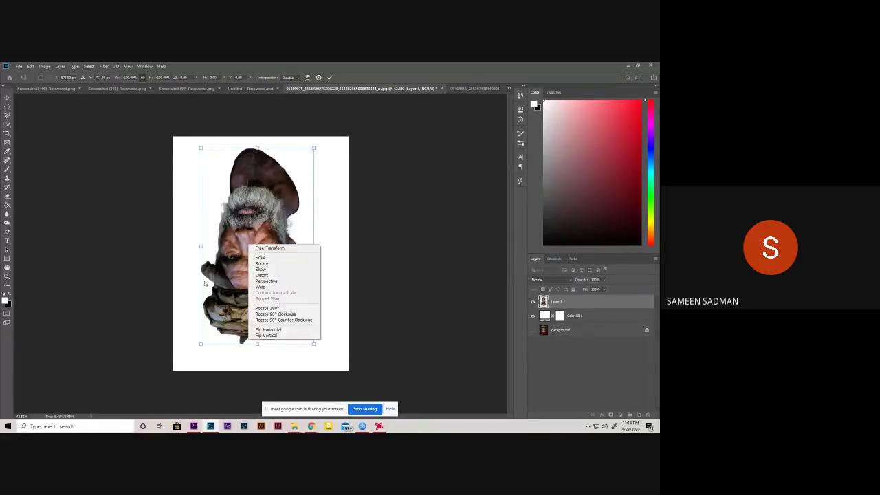
pyautogui.click(283, 320)
pyautogui.rightClick(277, 252)
pyautogui.click(304, 320)
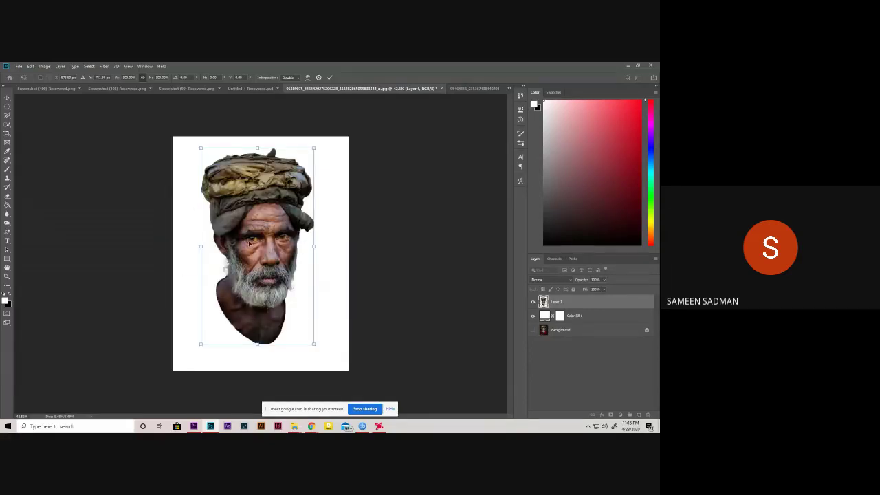
pyautogui.rightClick(250, 243)
pyautogui.click(266, 327)
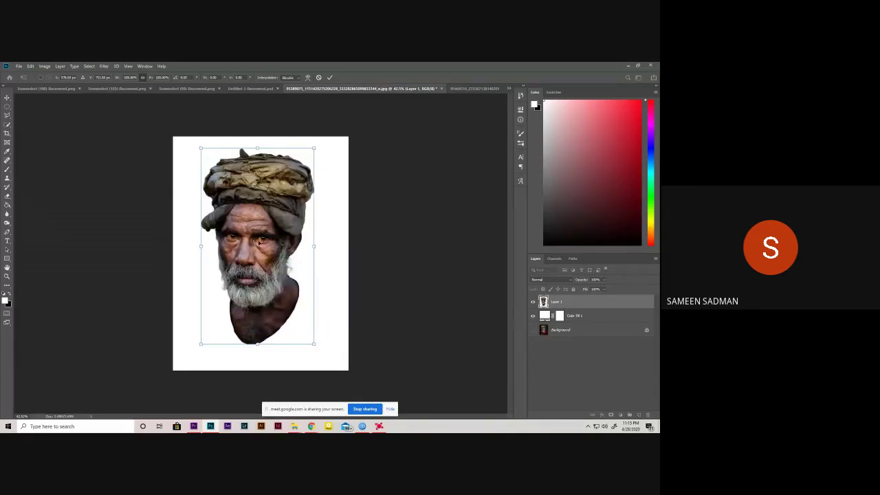
pyautogui.rightClick(261, 241)
pyautogui.click(277, 328)
pyautogui.rightClick(242, 260)
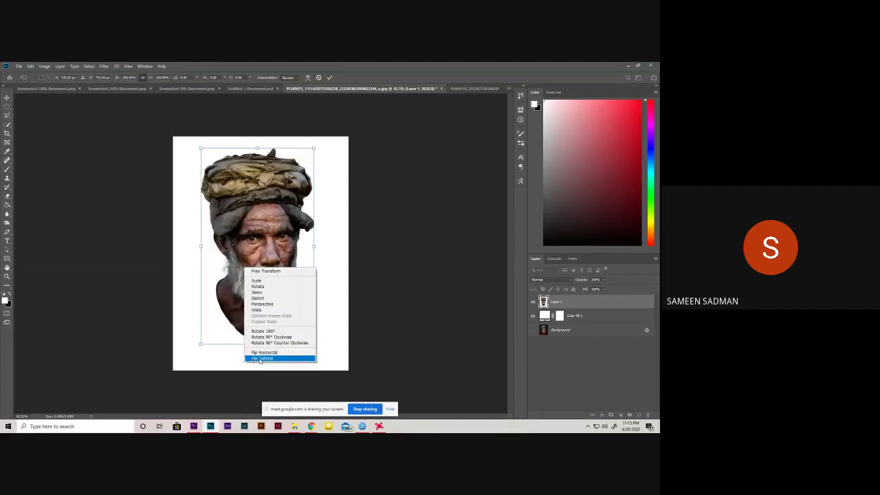
pyautogui.click(260, 358)
pyautogui.rightClick(256, 264)
pyautogui.click(268, 355)
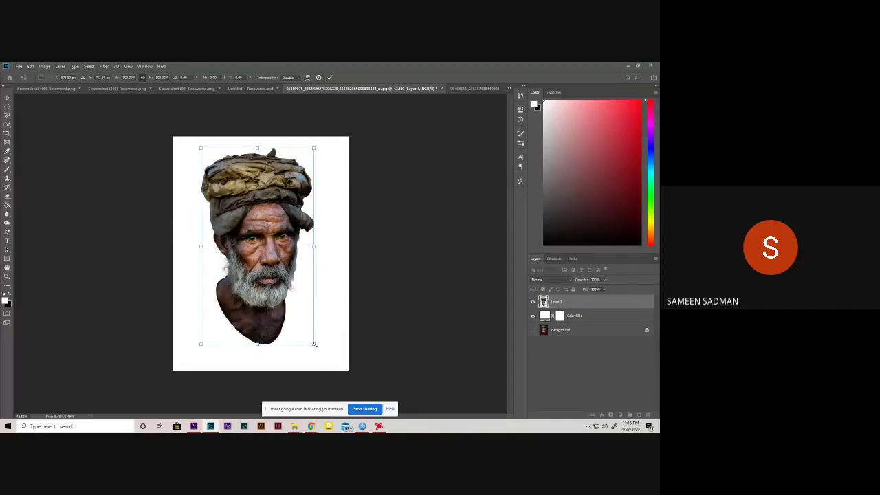
# - Scale the man down slightly, nudge him left, and commit the transform
pyautogui.moveTo(314, 345); pyautogui.dragTo(302, 332)
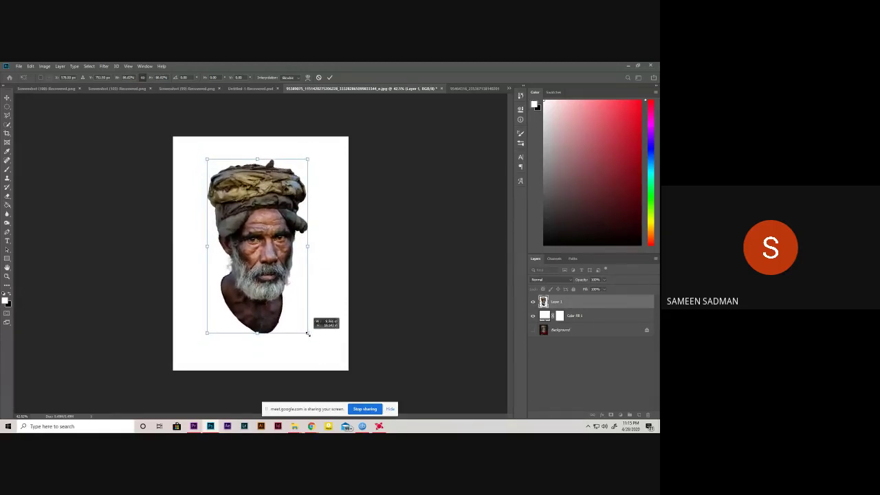
pyautogui.moveTo(303, 332); pyautogui.dragTo(307, 333)
pyautogui.moveTo(271, 258)
pyautogui.mouseDown()
pyautogui.moveTo(261, 258)
pyautogui.moveTo(272, 280)
pyautogui.moveTo(277, 264)
pyautogui.moveTo(258, 256)
pyautogui.mouseUp()
pyautogui.moveTo(259, 256); pyautogui.dragTo(260, 256)
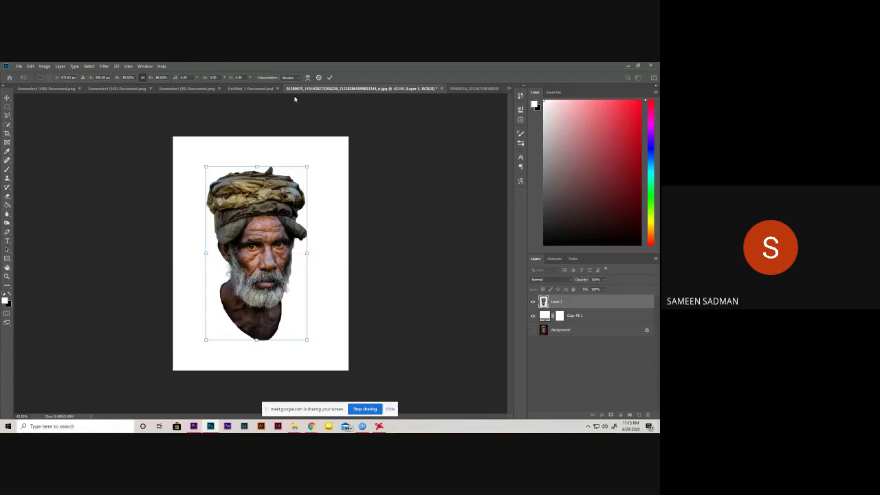
pyautogui.click(330, 78)
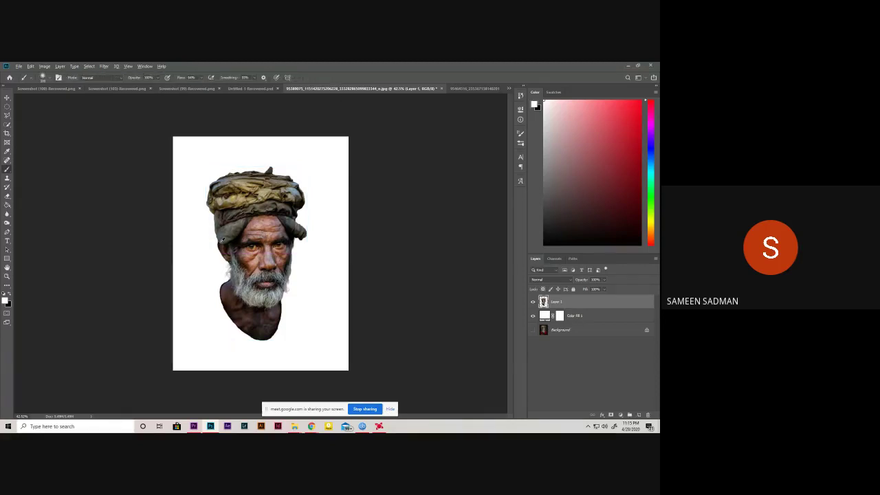
# - Add a bright red text layer reading '1MAY' beside the man's face
pyautogui.hotkey('ctrl', '+')
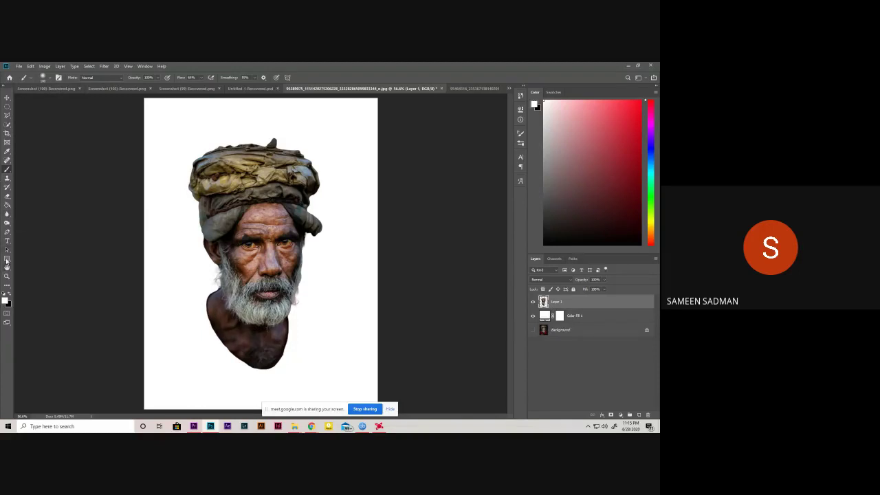
pyautogui.click(7, 240)
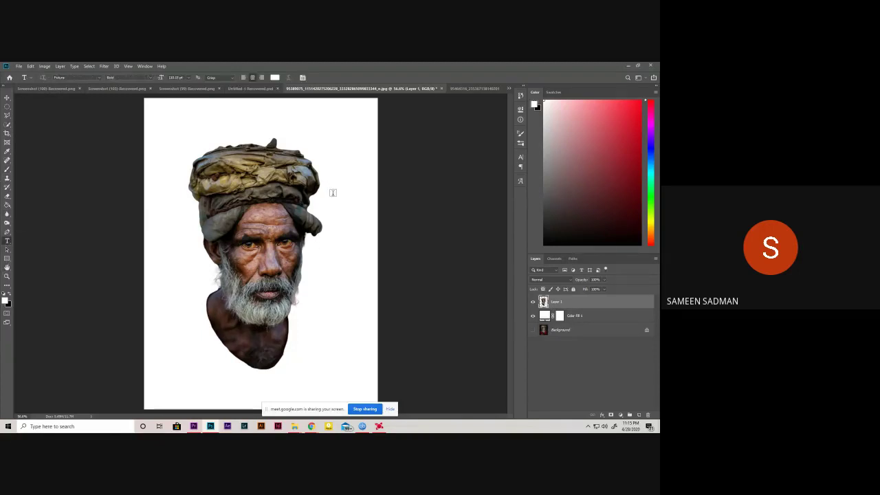
pyautogui.click(334, 326)
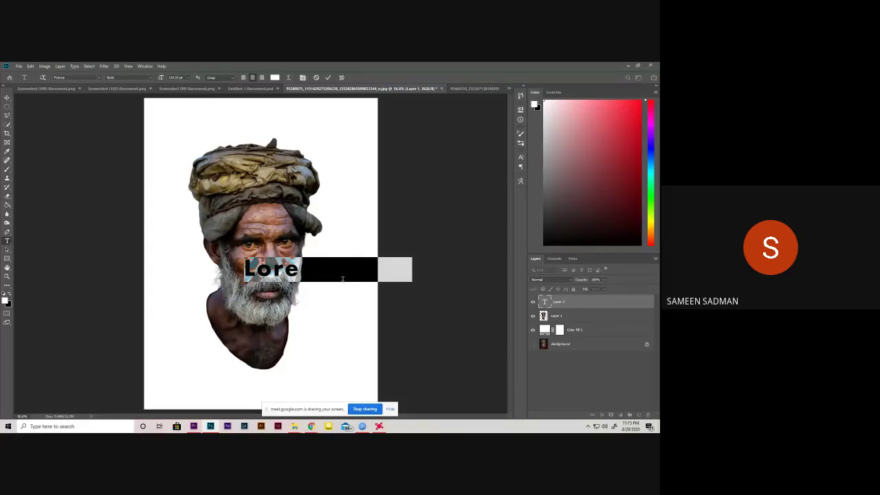
pyautogui.press('BackSpace')
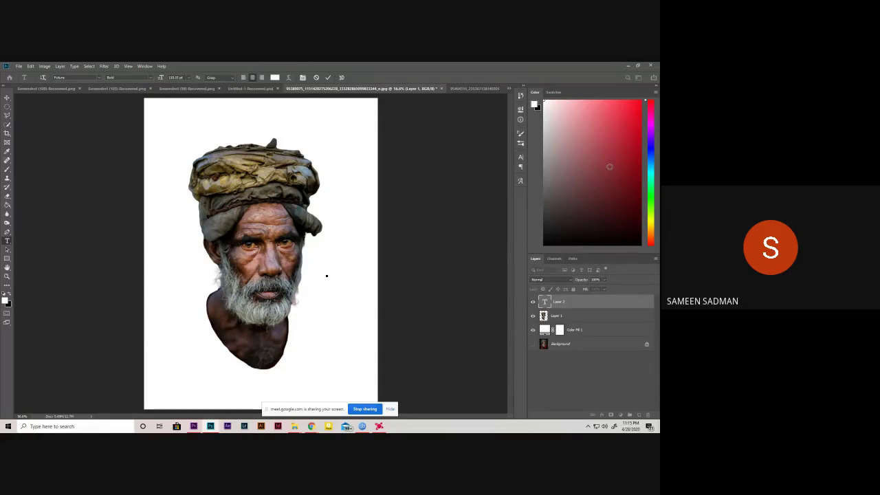
pyautogui.click(643, 102)
pyautogui.write('1')
pyautogui.press('BackSpace')
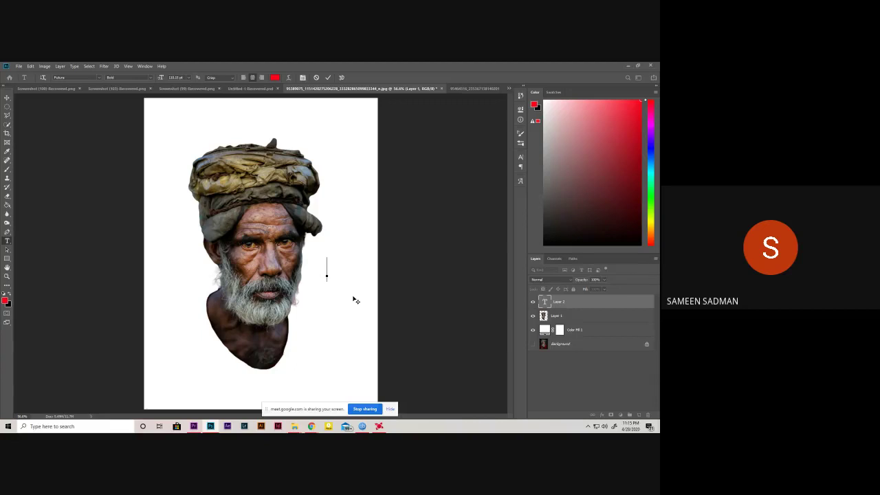
pyautogui.write('1st')
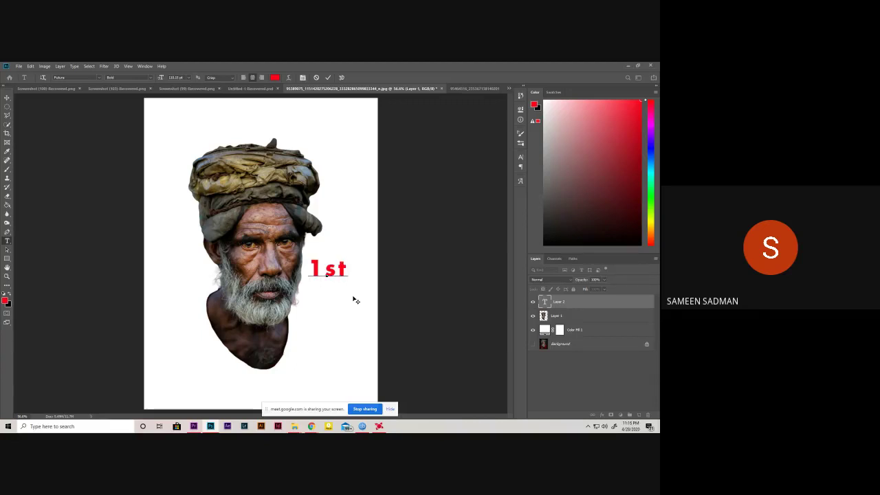
pyautogui.press('BackSpace')
pyautogui.press('BackSpace')
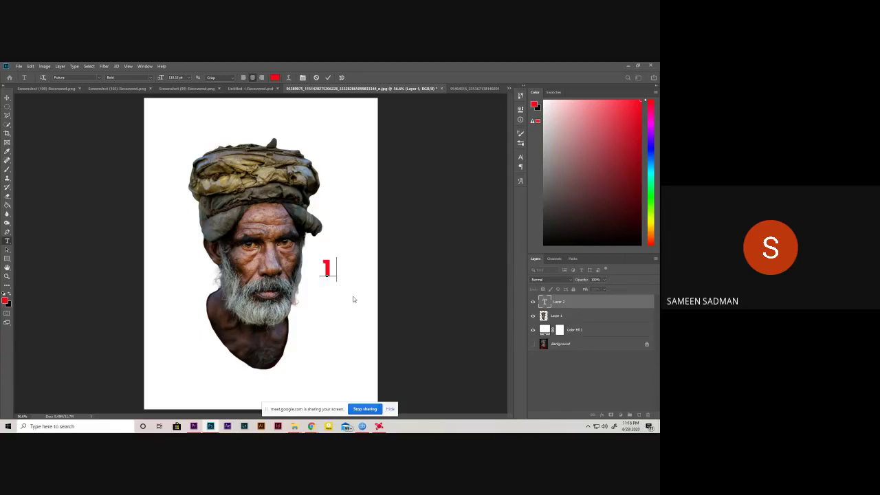
pyautogui.write('MA')
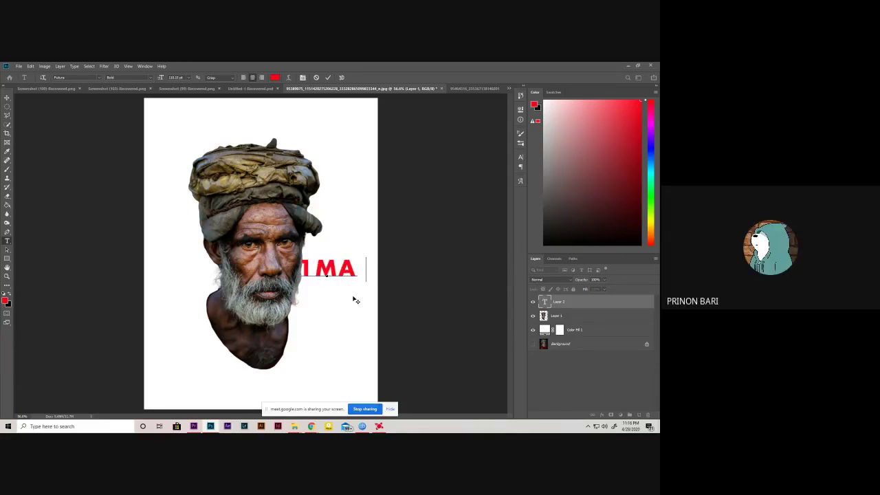
pyautogui.write('Y')
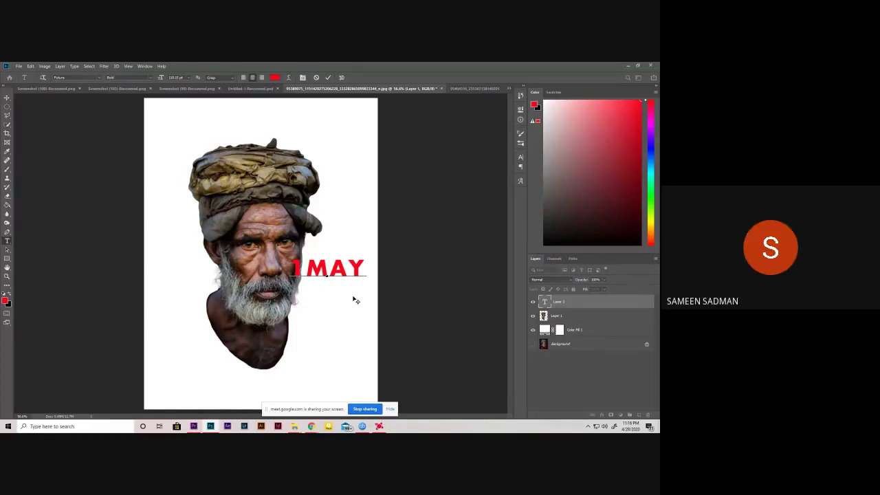
pyautogui.press('Left')
pyautogui.press('Left')
pyautogui.press('Left')
# - Insert superscript 'st' after the 1 so the headline reads '1st MAY'
pyautogui.click(520, 158)
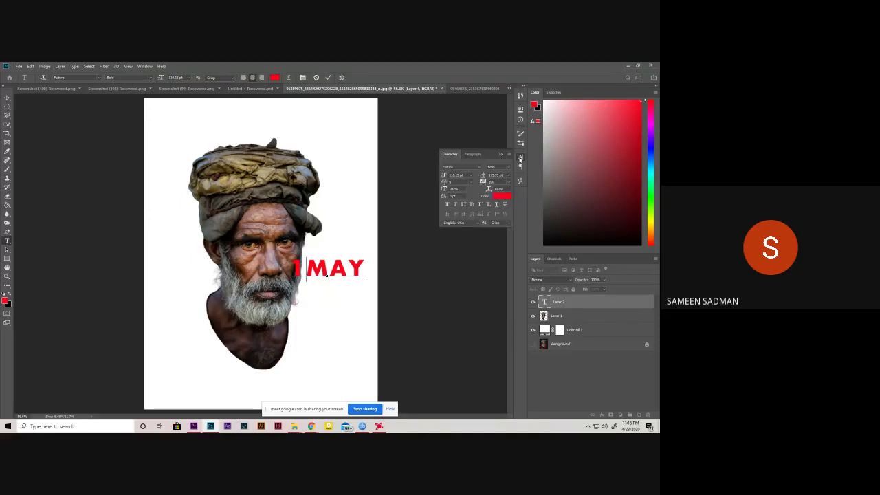
pyautogui.click(521, 159)
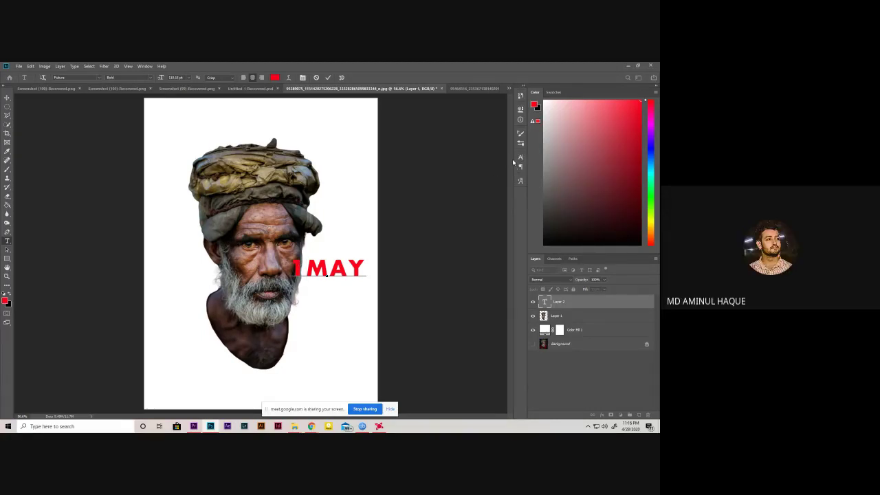
pyautogui.click(521, 158)
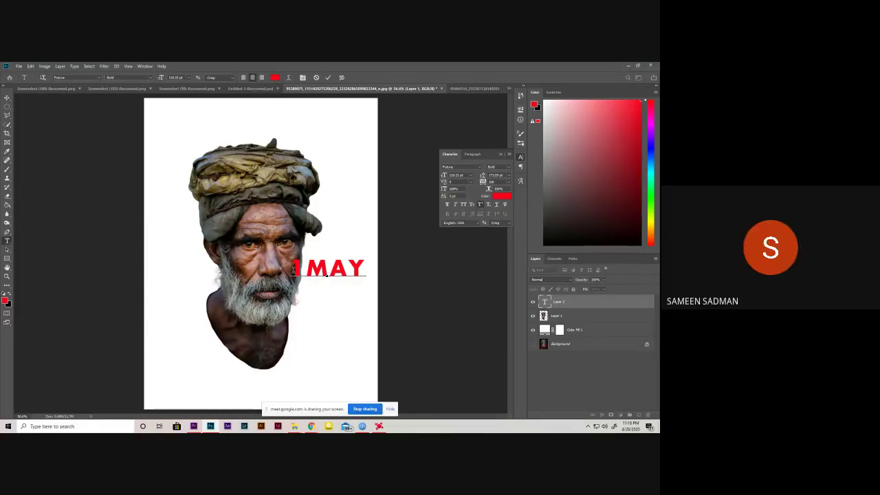
pyautogui.write('st')
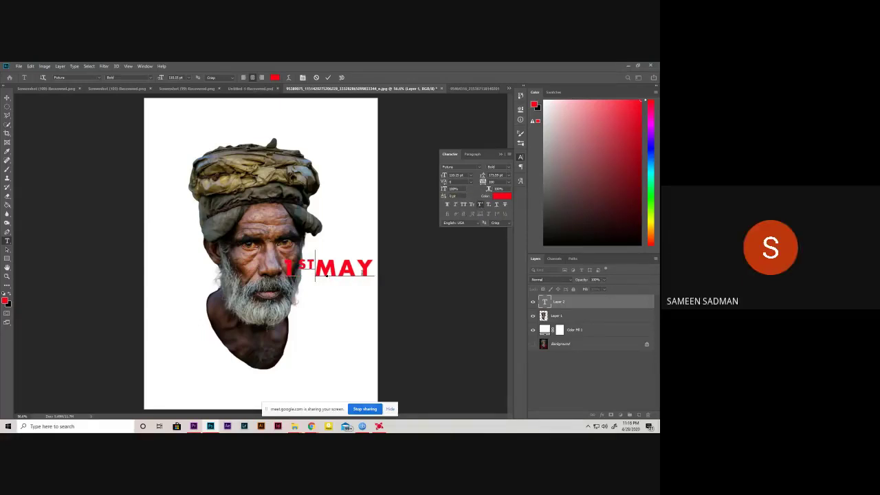
pyautogui.press('BackSpace')
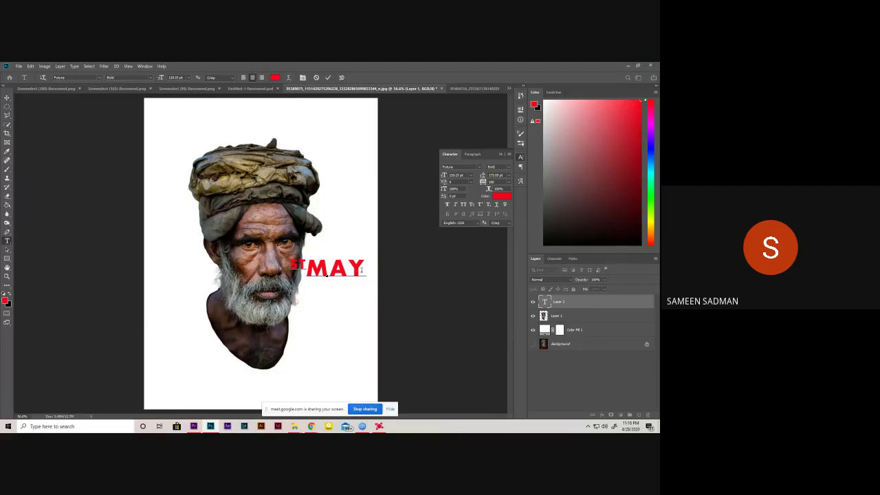
pyautogui.write('1')
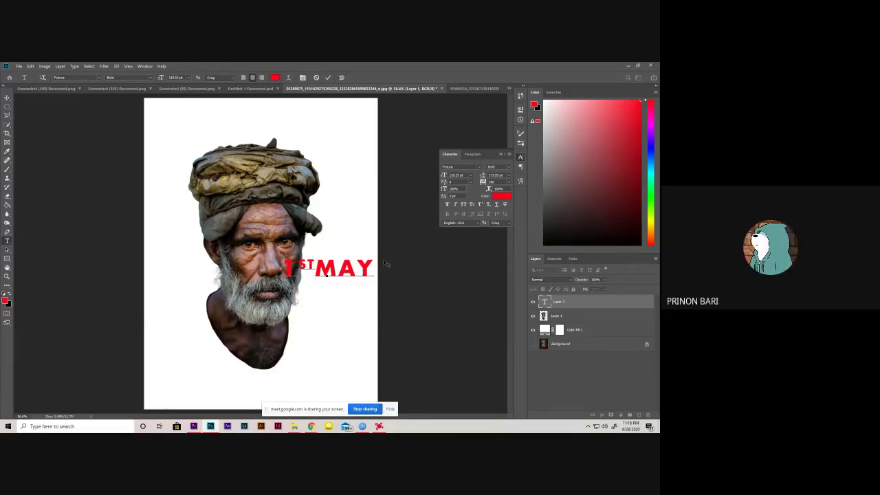
pyautogui.click(483, 182)
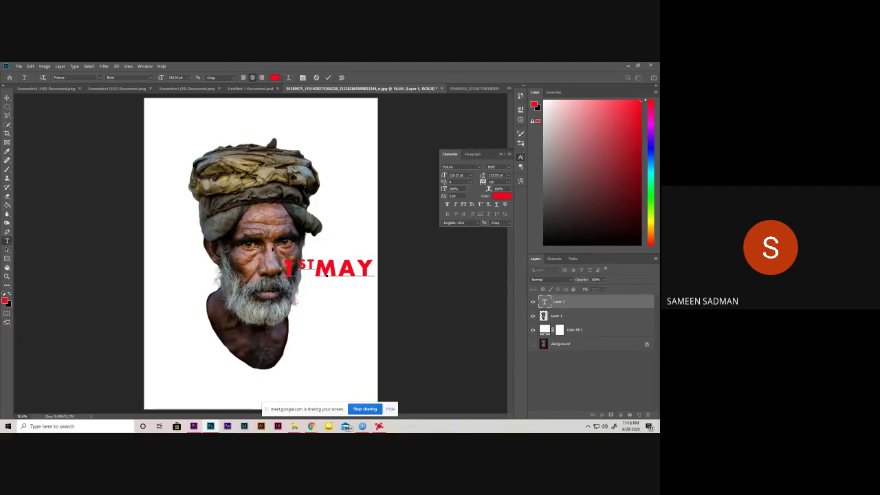
# - Commit the 1STMAY text and fine-tune its tracking with the arrow keys
pyautogui.scroll(1, 334, 304)
pyautogui.scroll(5, 323, 296)
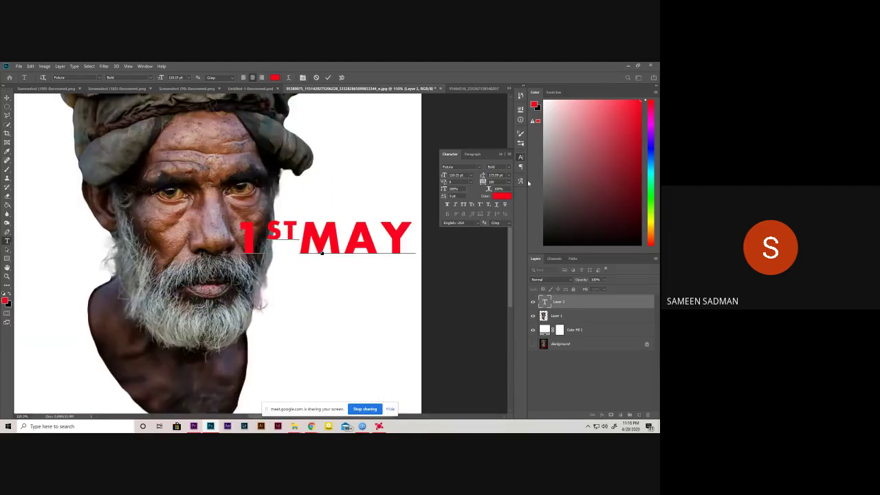
pyautogui.click(6, 97)
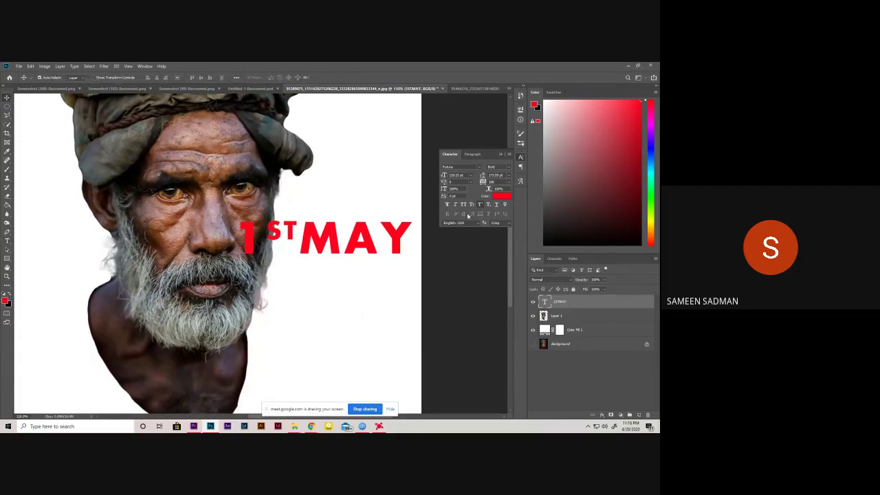
pyautogui.click(491, 182)
pyautogui.press('Down')
pyautogui.press('Down')
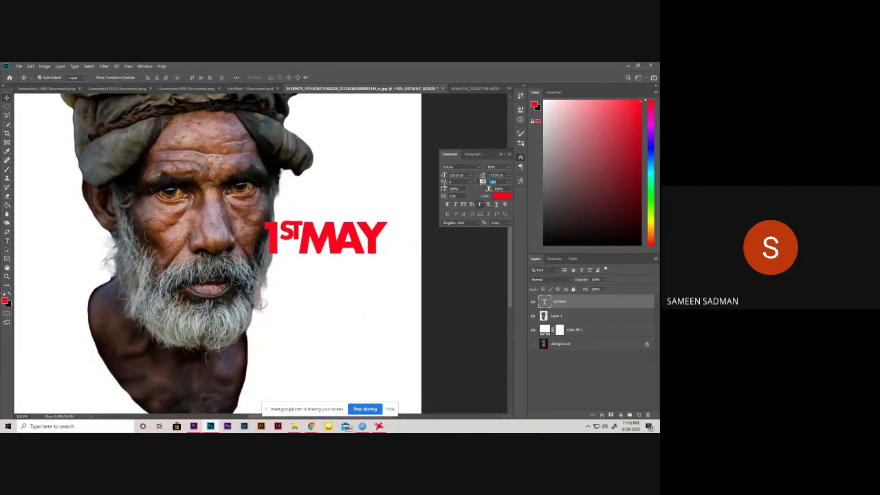
pyautogui.press('Down')
pyautogui.press('Down')
pyautogui.press('Down')
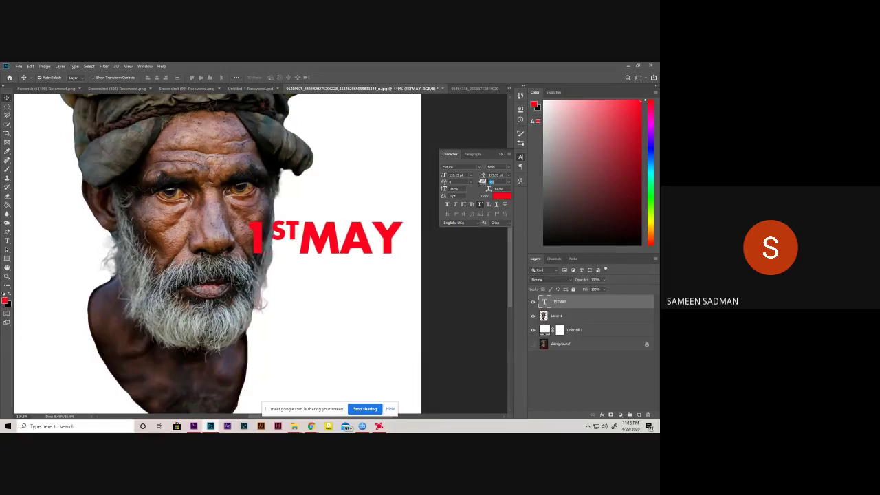
pyautogui.press('Up')
pyautogui.press('Up')
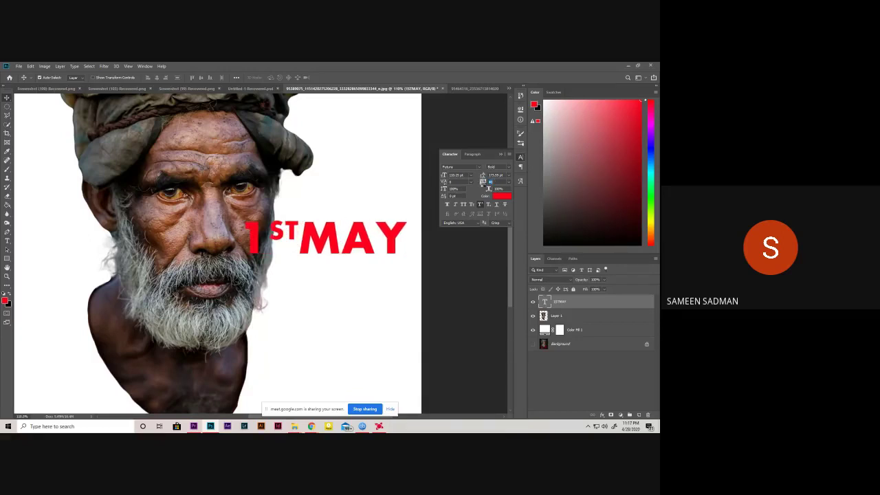
pyautogui.press('Up')
pyautogui.press('Up')
pyautogui.press('Down')
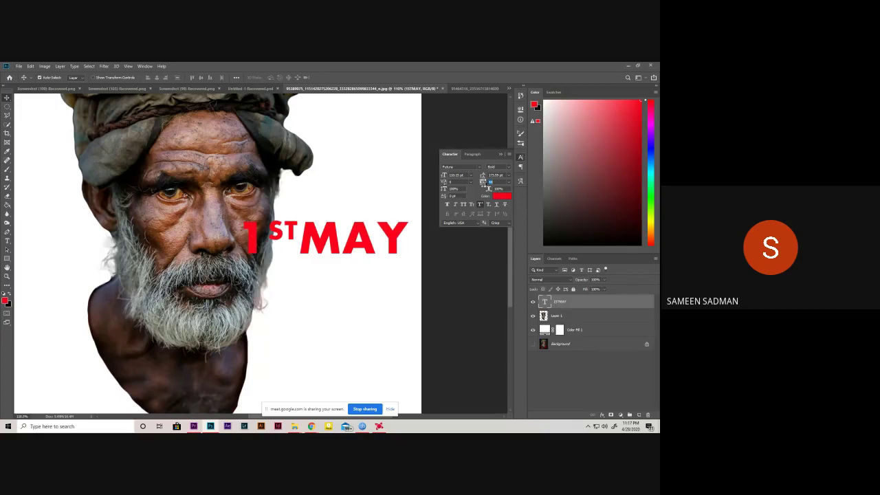
pyautogui.press('Up')
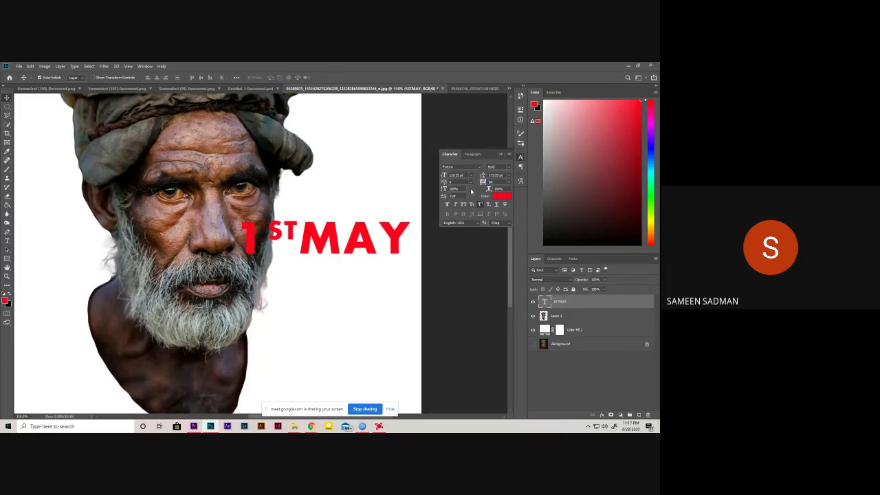
# - Compare the bearded man poster against the 1 MAY reference poster tab
pyautogui.click(475, 89)
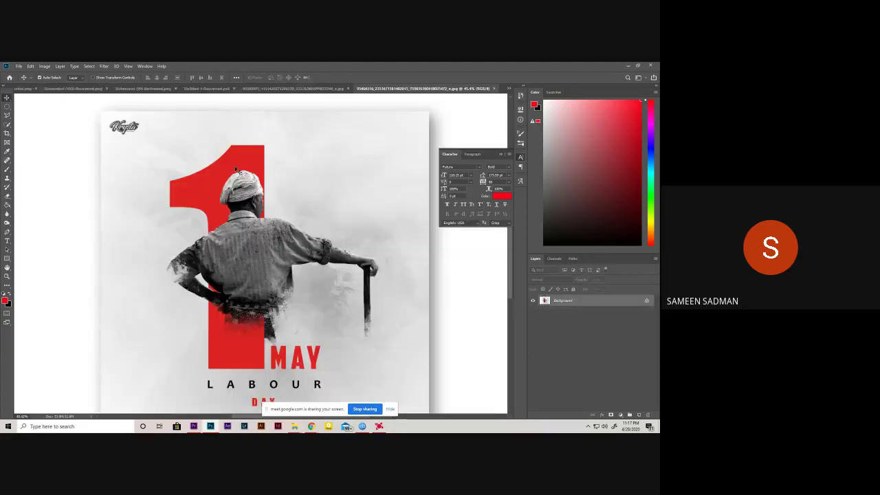
pyautogui.click(321, 89)
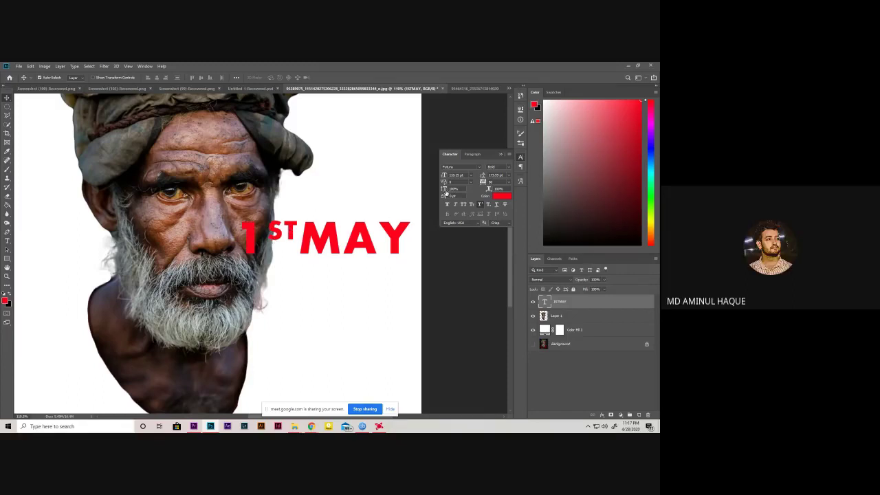
pyautogui.click(468, 89)
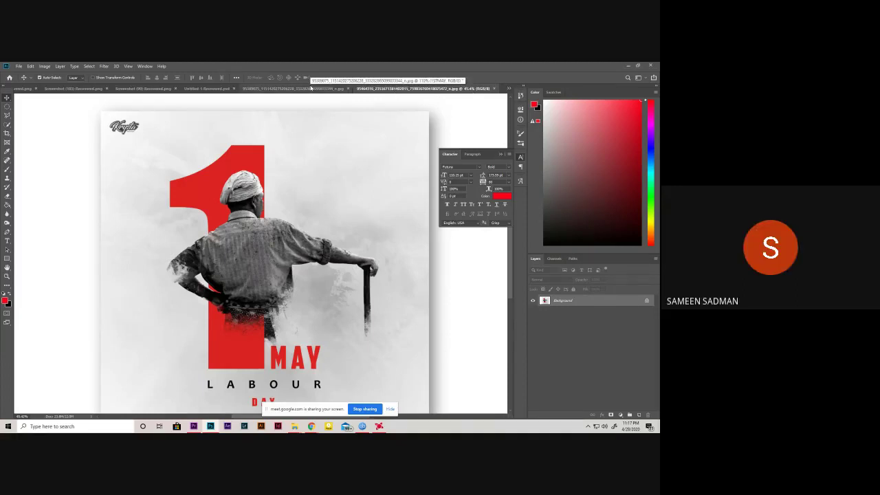
pyautogui.click(311, 88)
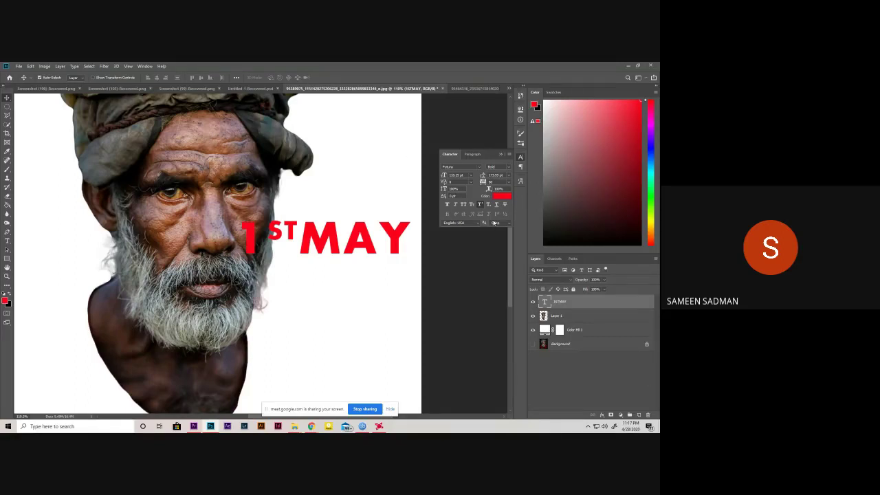
# - Try setting the ST to normal size, undo it to keep superscript, and open the font list
pyautogui.click(488, 205)
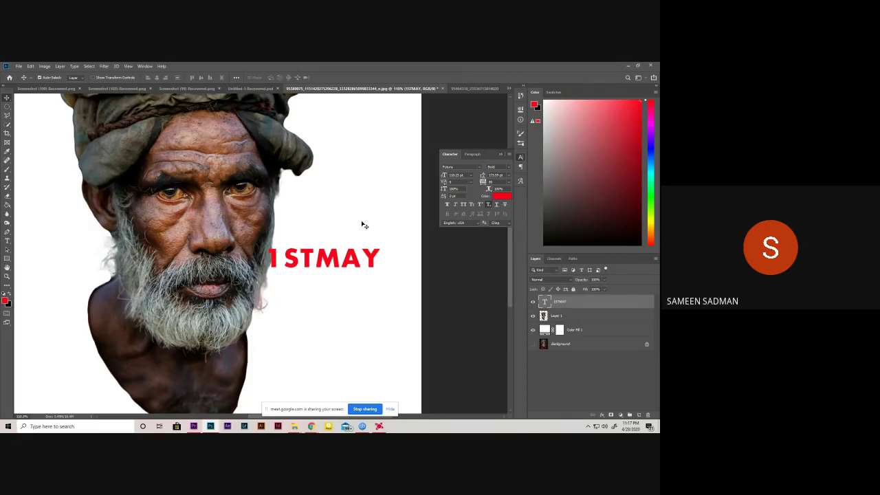
pyautogui.hotkey('ctrl', 'z')
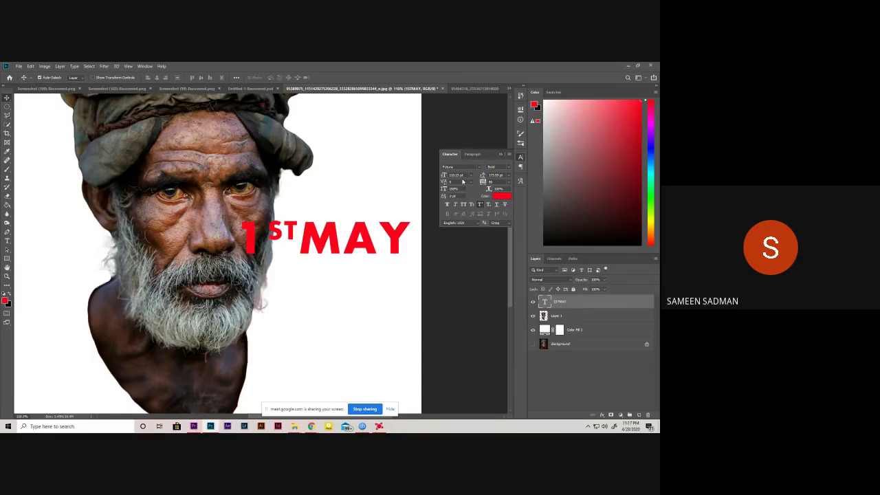
pyautogui.click(479, 166)
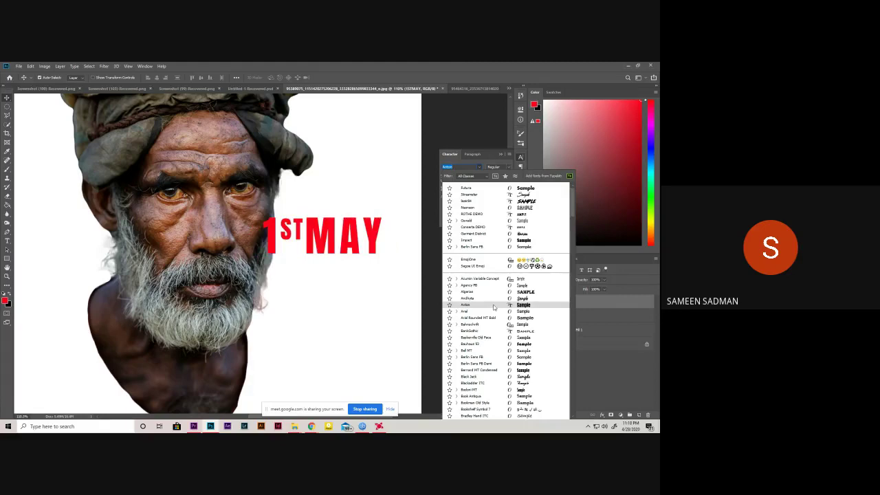
# - Browse the font list and set the red 1STMAY headline in Oswald Regular
pyautogui.scroll(-2, 493, 308)
pyautogui.scroll(-4, 491, 306)
pyautogui.scroll(-4, 488, 304)
pyautogui.scroll(-3, 489, 305)
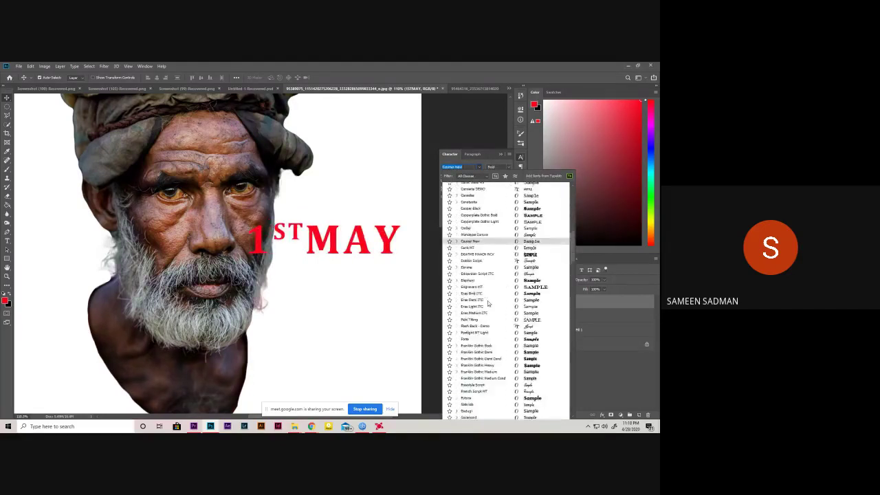
pyautogui.scroll(-3, 485, 307)
pyautogui.scroll(-3, 480, 309)
pyautogui.scroll(-3, 474, 313)
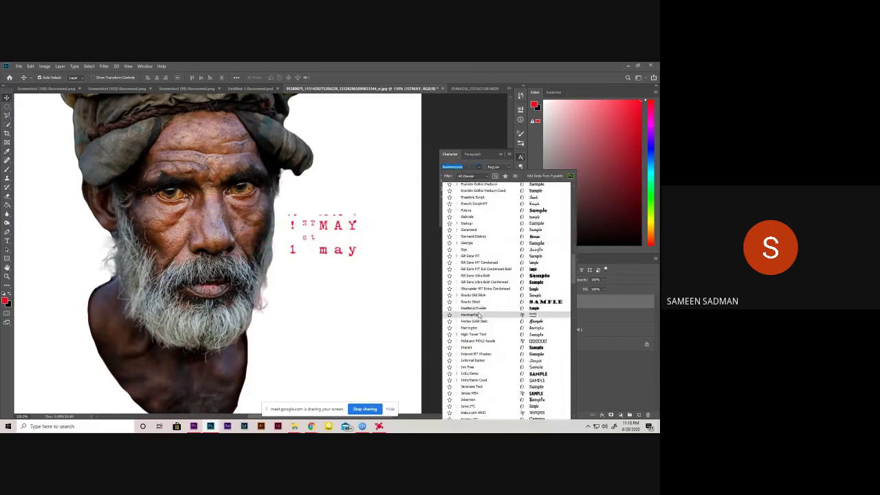
pyautogui.scroll(-3, 474, 313)
pyautogui.scroll(-3, 477, 314)
pyautogui.scroll(-3, 478, 315)
pyautogui.scroll(-3, 479, 320)
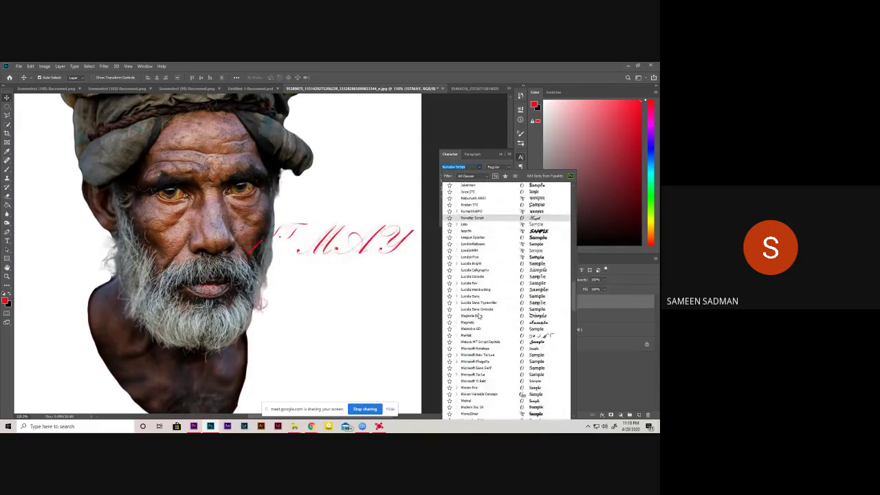
pyautogui.scroll(-2, 478, 331)
pyautogui.scroll(-3, 477, 344)
pyautogui.scroll(-2, 476, 358)
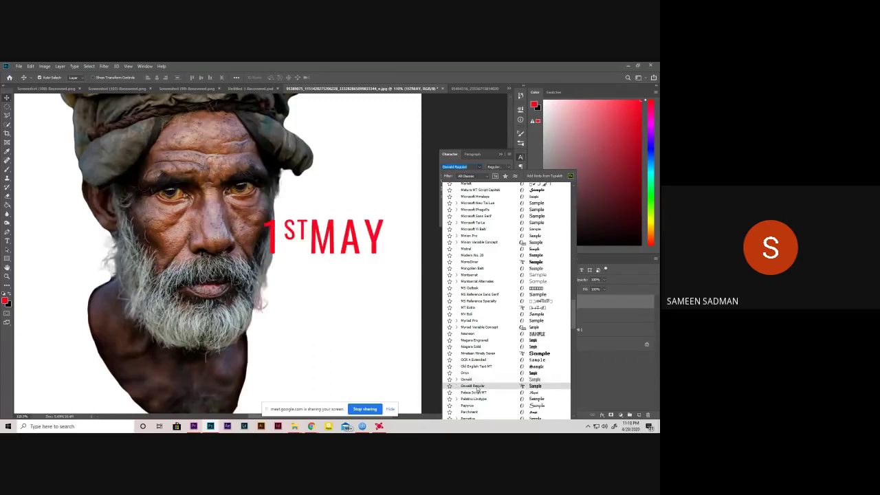
pyautogui.click(472, 388)
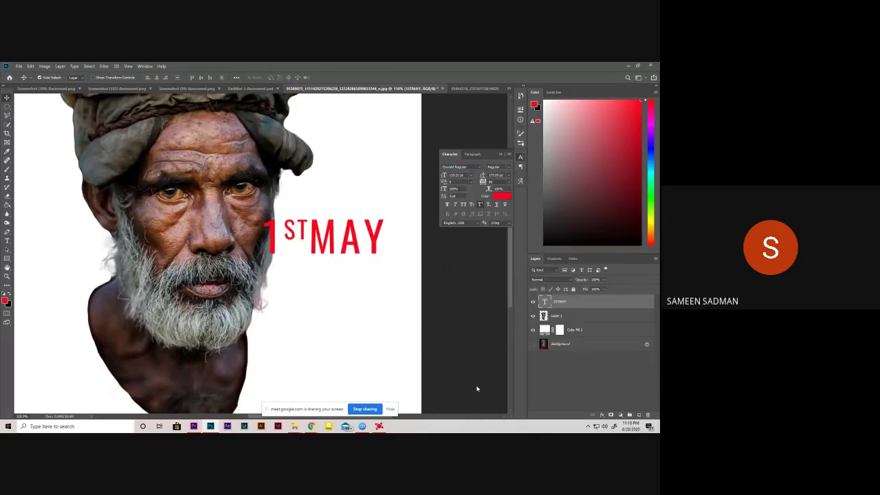
# - Make the 1STMAY text Faux Bold and close the character settings
pyautogui.click(445, 205)
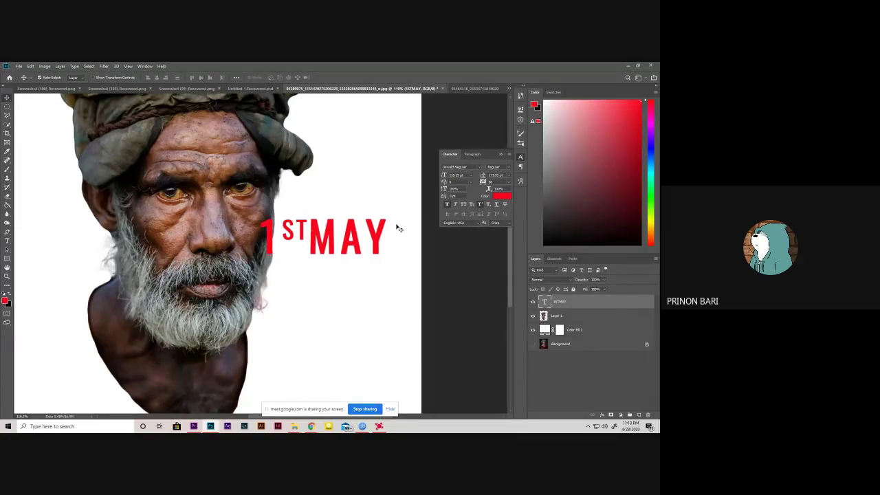
pyautogui.click(501, 155)
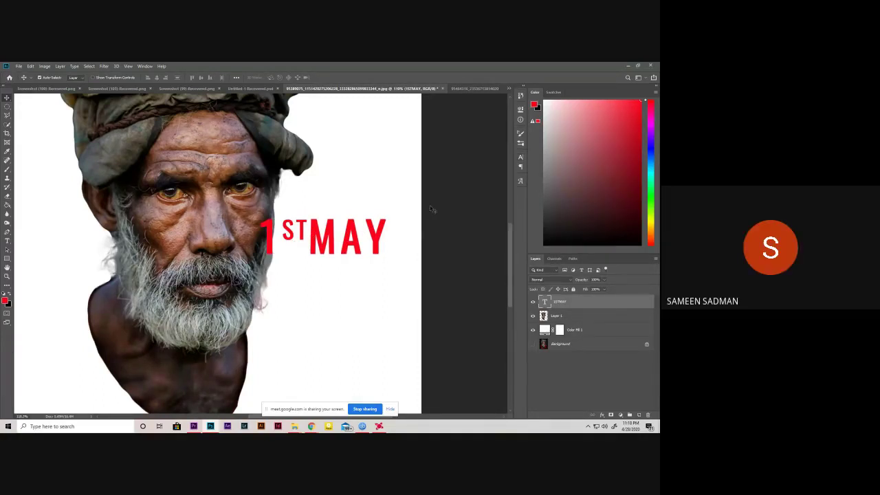
pyautogui.doubleClick(323, 240)
pyautogui.click(576, 385)
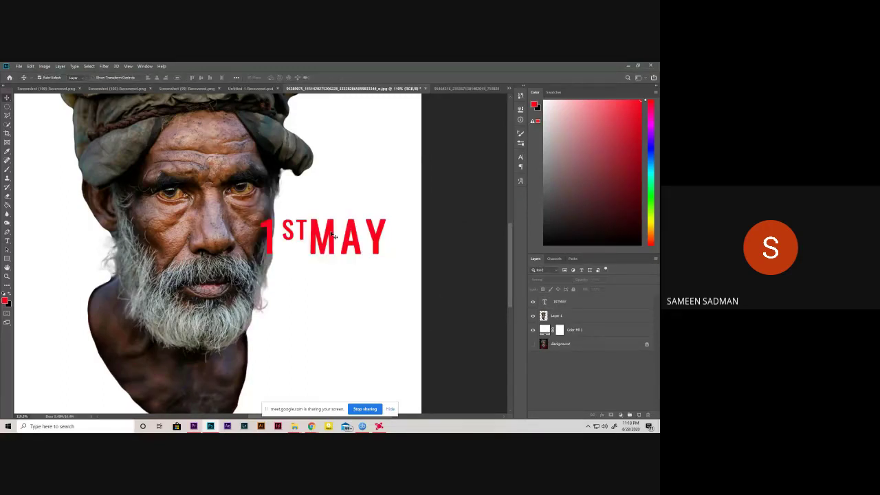
# - Commit the 1STMAY text edits and duplicate the layer as '1STMAY copy'
pyautogui.click(546, 303)
pyautogui.doubleClick(546, 301)
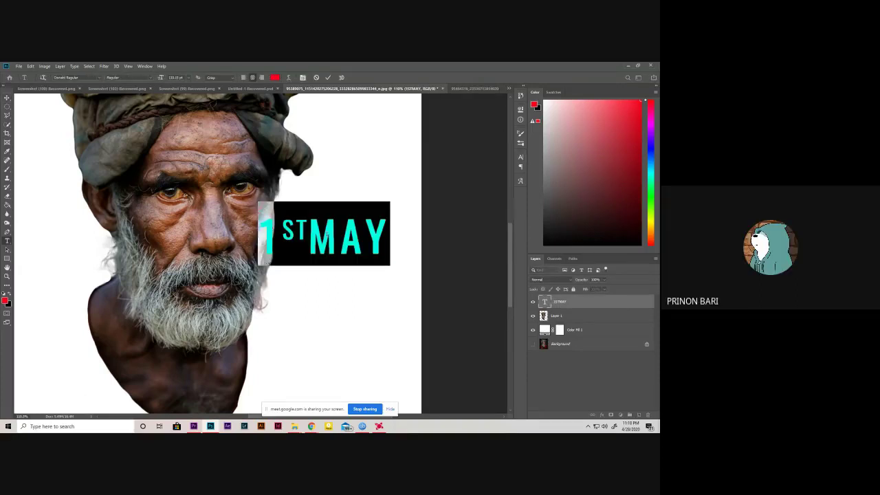
pyautogui.click(327, 236)
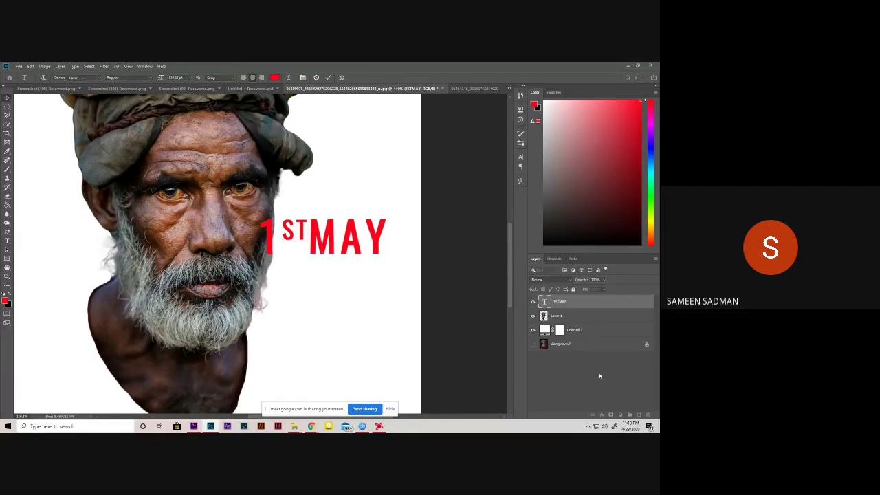
pyautogui.hotkey('ctrl', 'Return')
pyautogui.press('v')
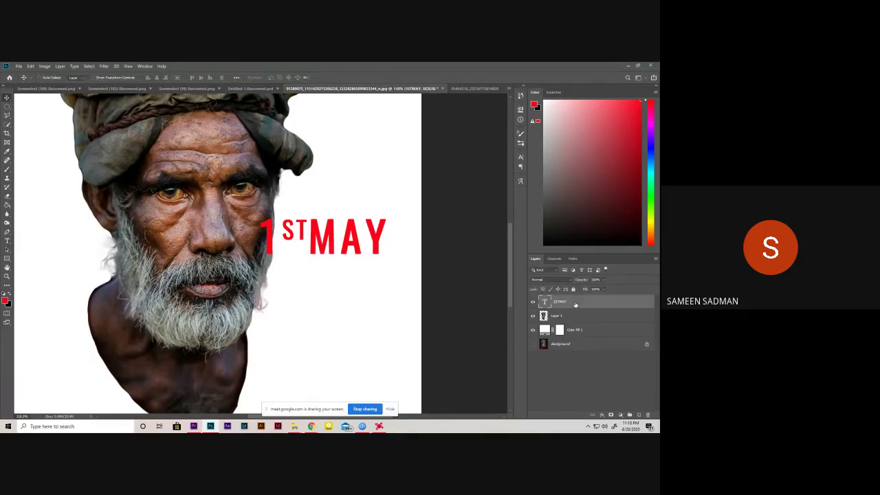
pyautogui.hotkey('ctrl', 'j')
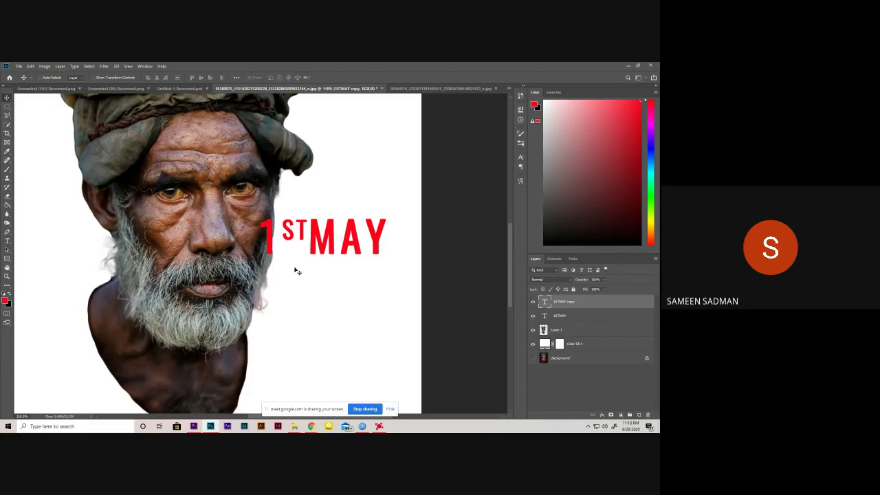
# - Move the 1STMAY copy text upward above the original
pyautogui.hotkey('ctrl', 't')
pyautogui.moveTo(368, 242); pyautogui.dragTo(392, 175)
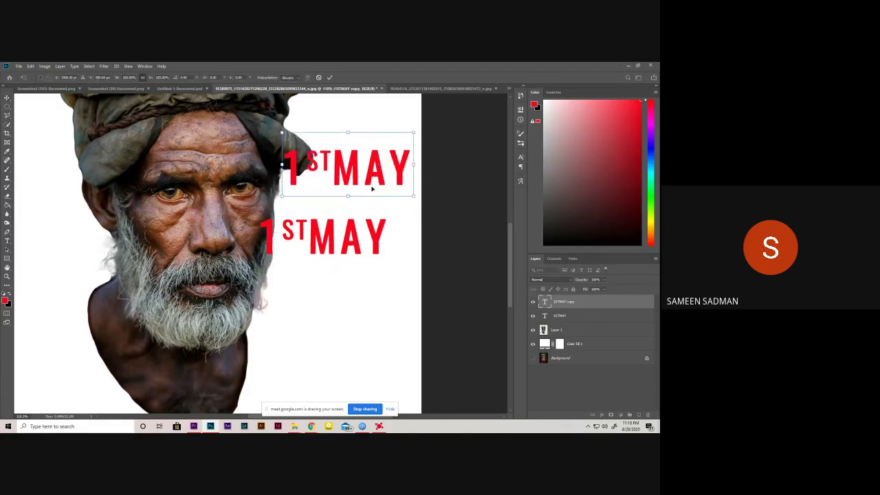
pyautogui.click(329, 77)
# - Cut the original text down to 'MAY' and move it lower beside the beard
pyautogui.click(554, 315)
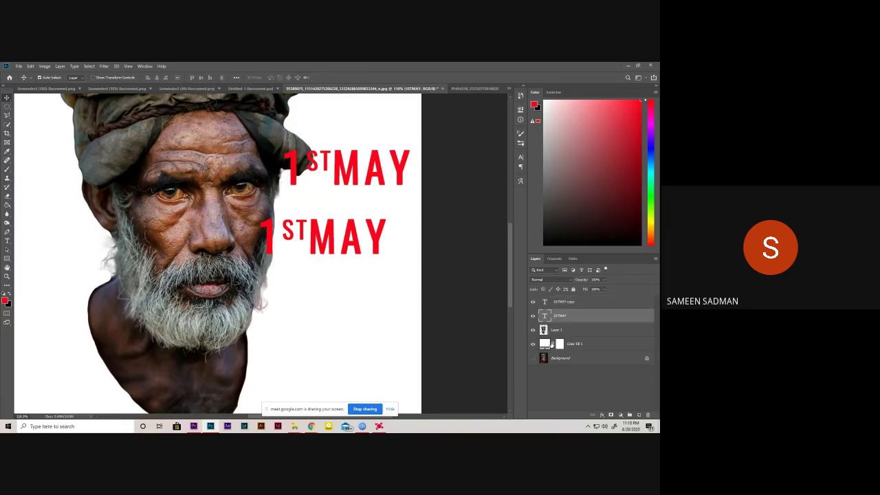
pyautogui.doubleClick(544, 316)
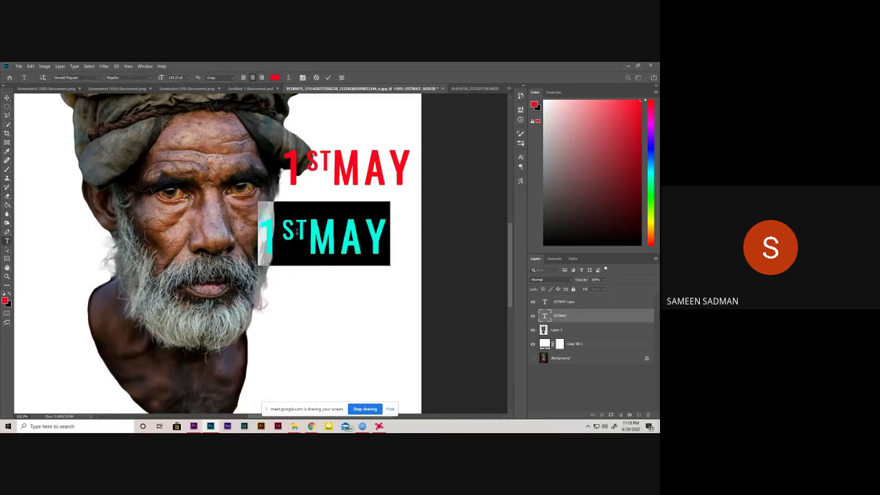
pyautogui.click(296, 234)
pyautogui.press('Right')
pyautogui.press('BackSpace')
pyautogui.press('BackSpace')
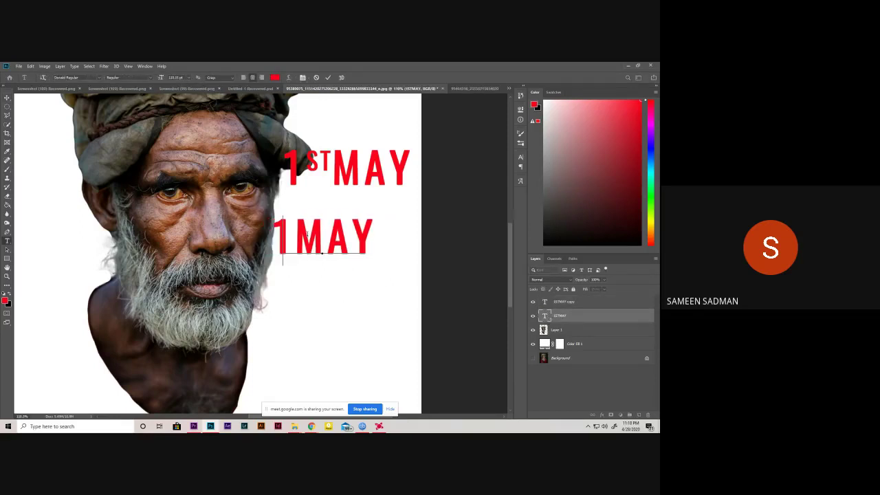
pyautogui.press('BackSpace')
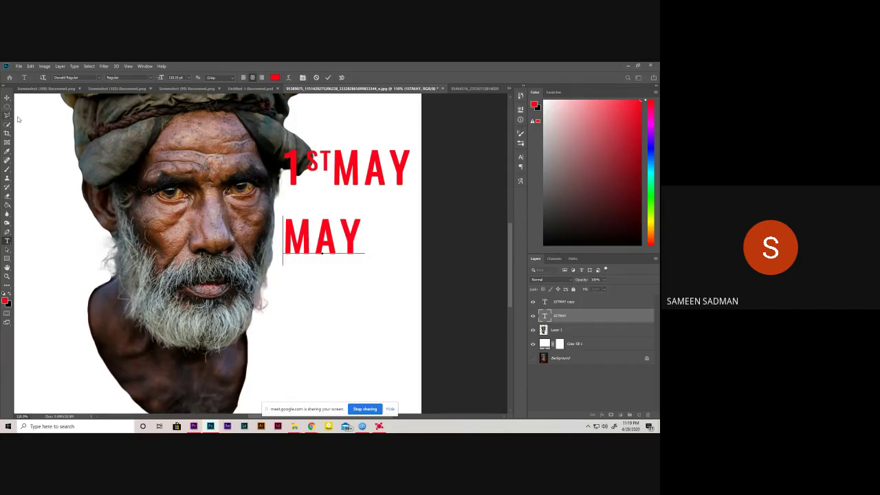
pyautogui.click(7, 98)
pyautogui.moveTo(329, 233)
pyautogui.mouseDown()
pyautogui.moveTo(369, 233)
pyautogui.moveTo(261, 275)
pyautogui.moveTo(286, 278)
pyautogui.mouseUp()
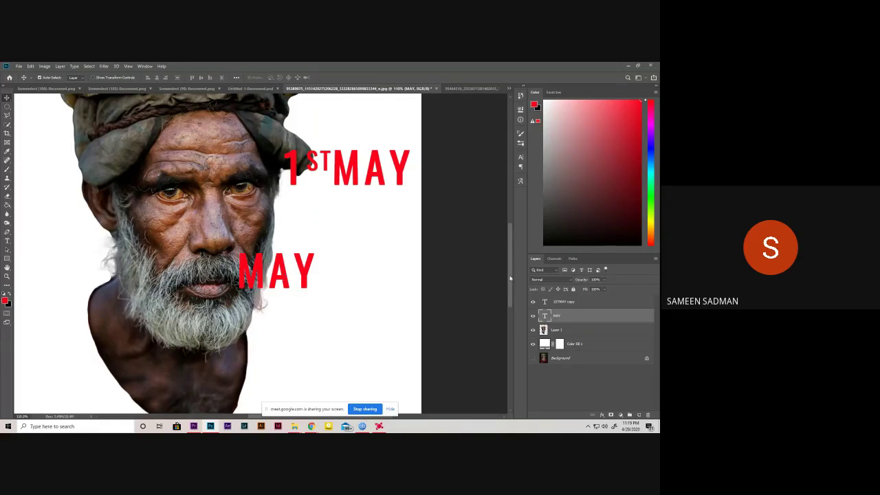
pyautogui.moveTo(511, 279); pyautogui.dragTo(511, 255)
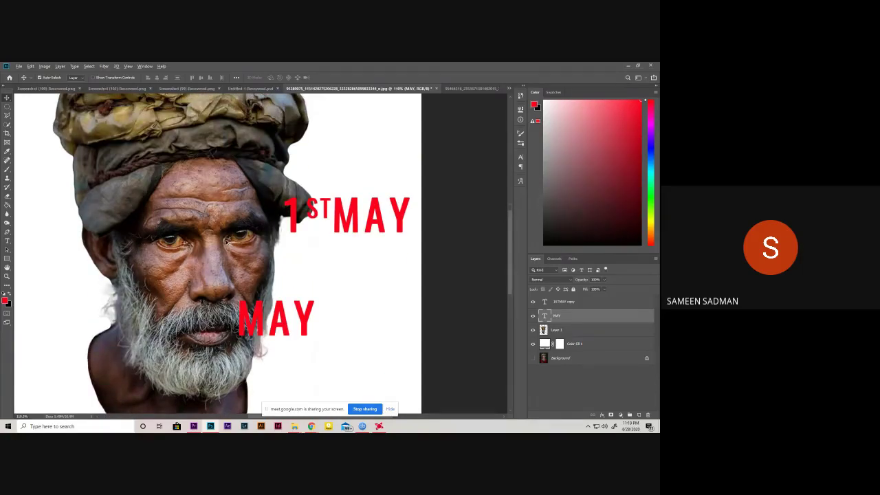
pyautogui.scroll(-2, 127, 217)
pyautogui.scroll(2, 128, 217)
pyautogui.scroll(-2, 378, 260)
pyautogui.scroll(2, 340, 265)
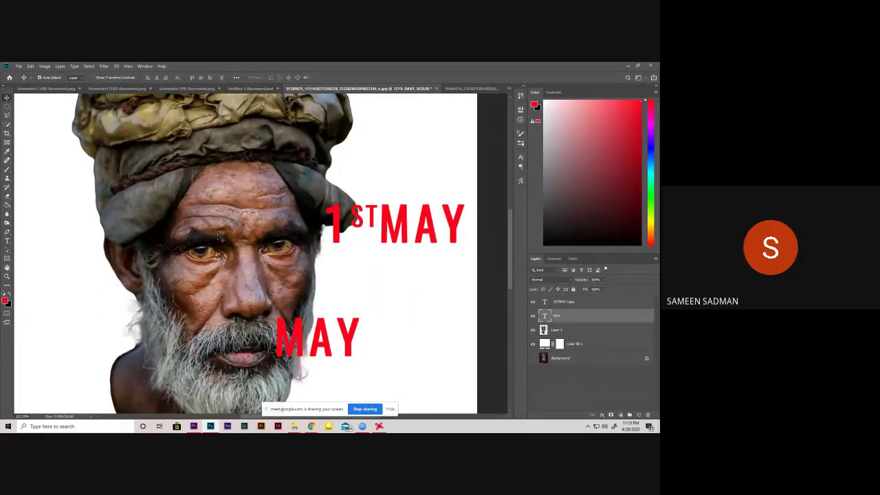
pyautogui.scroll(-2, 240, 241)
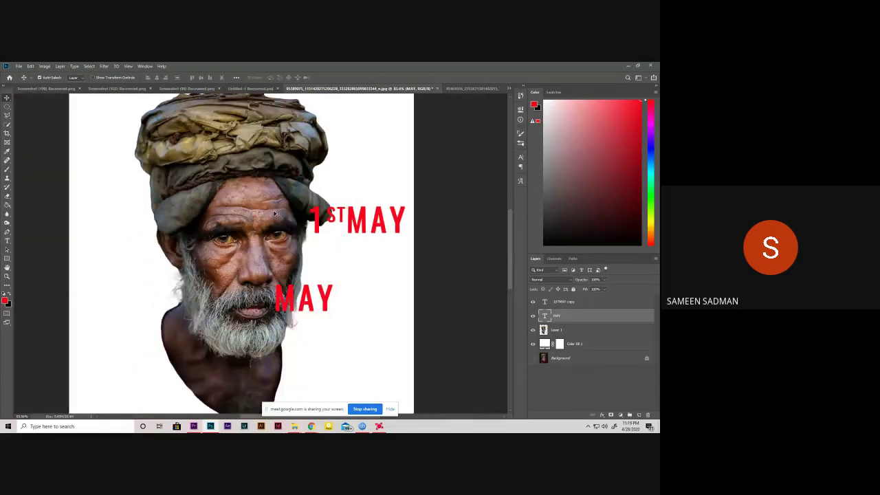
pyautogui.scroll(1, 363, 258)
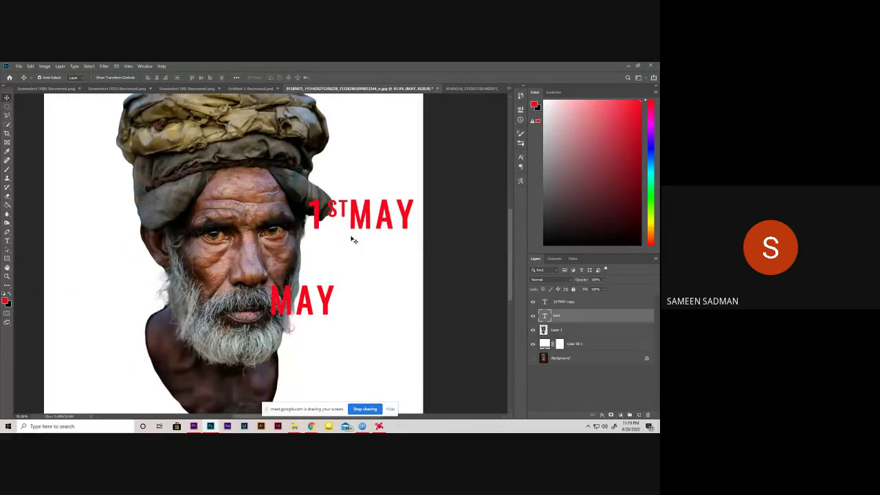
pyautogui.scroll(1, 222, 240)
pyautogui.scroll(1, 222, 241)
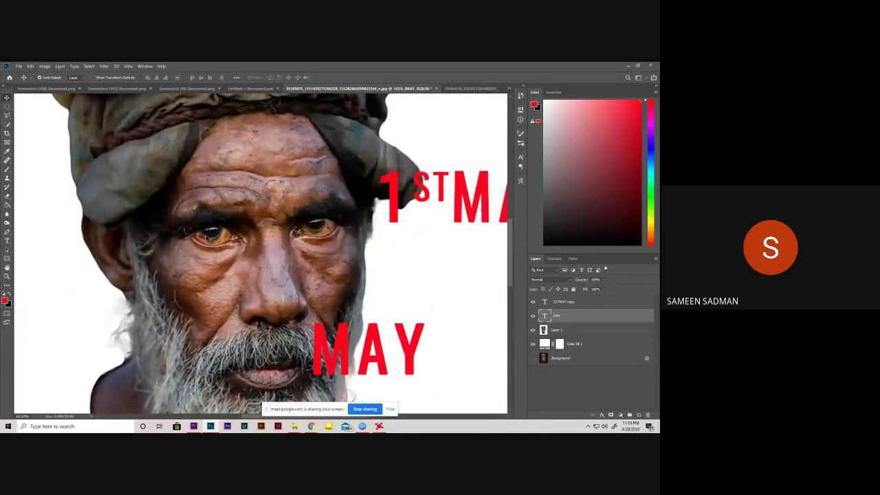
pyautogui.scroll(-3, 368, 270)
pyautogui.scroll(1, 456, 277)
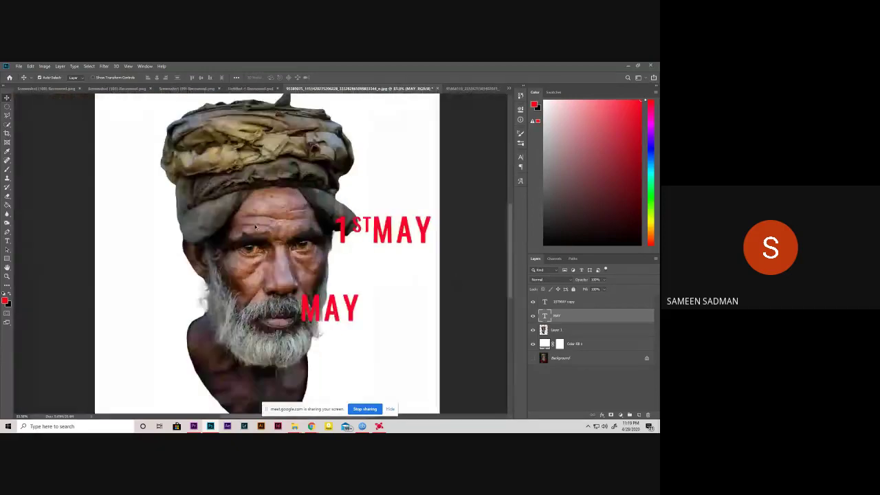
pyautogui.scroll(3, 410, 269)
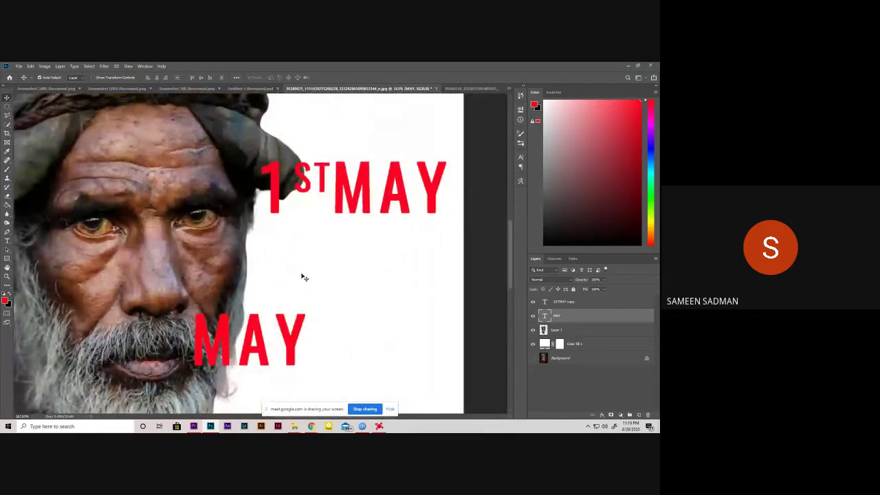
pyautogui.click(577, 302)
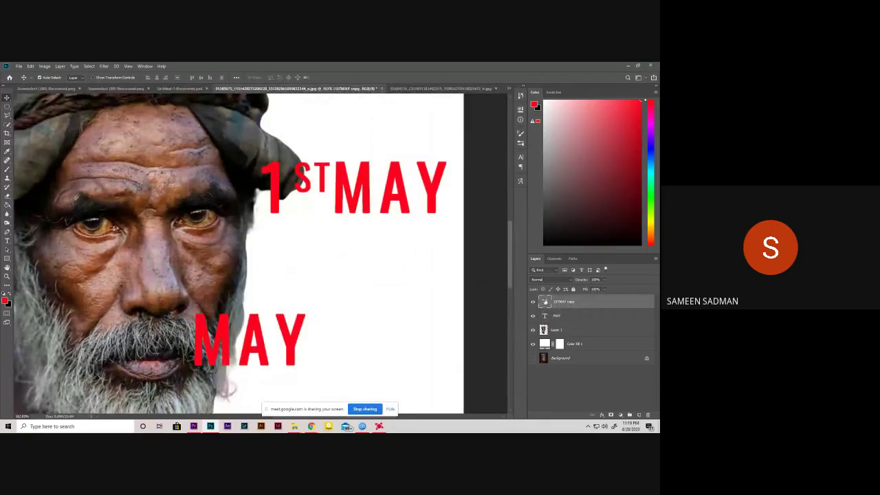
# - Delete MAY from the upper copy so it reads just '1ST'
pyautogui.doubleClick(545, 301)
pyautogui.click(408, 194)
pyautogui.click(450, 194)
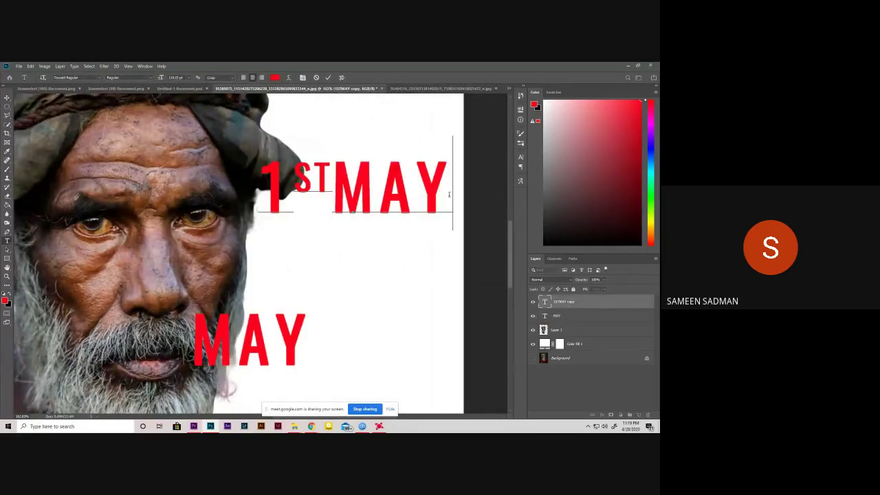
pyautogui.press('BackSpace')
pyautogui.press('BackSpace')
pyautogui.press('BackSpace')
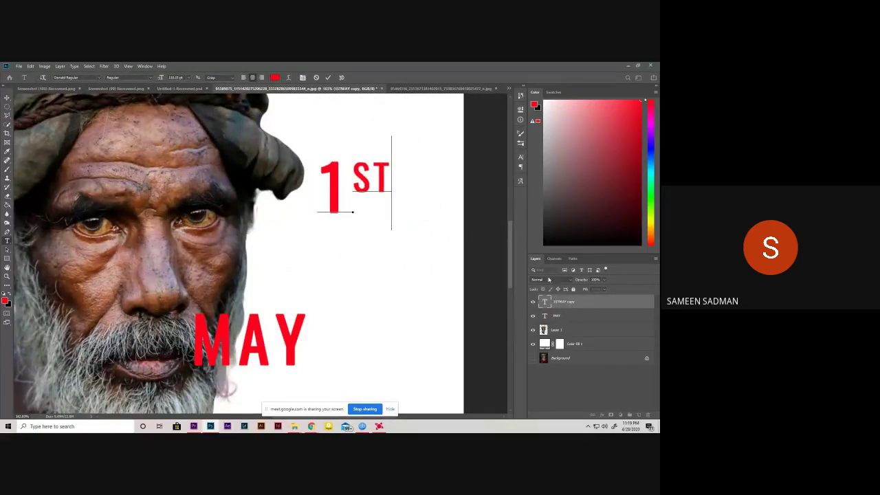
pyautogui.press('Escape')
pyautogui.press('v')
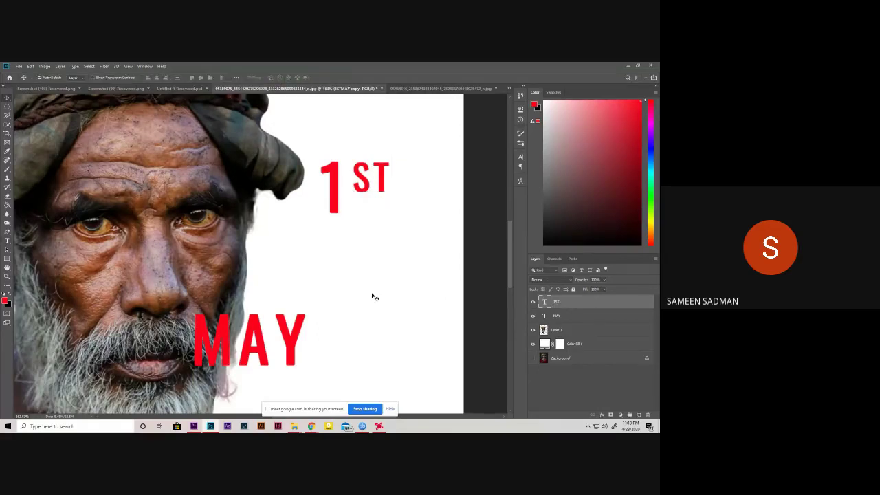
# - Reduce the tracking of the 1ST text in the Character panel
pyautogui.scroll(-2, 346, 280)
pyautogui.scroll(-1, 346, 281)
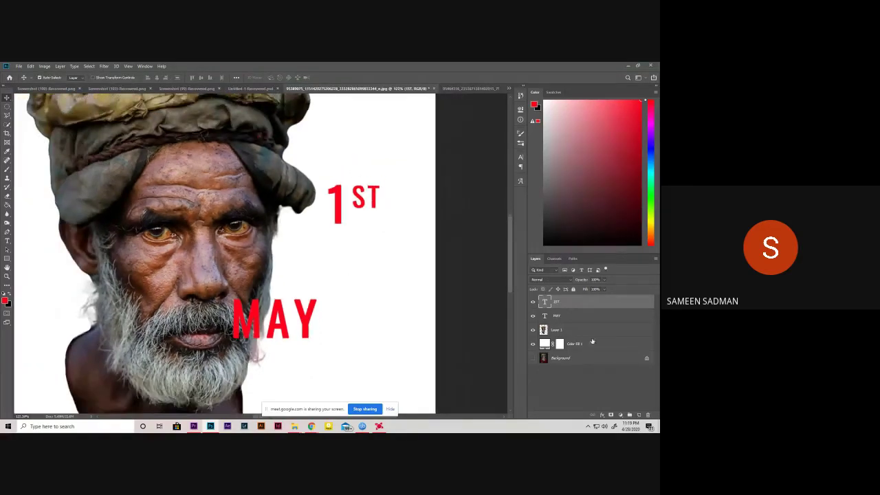
pyautogui.doubleClick(544, 302)
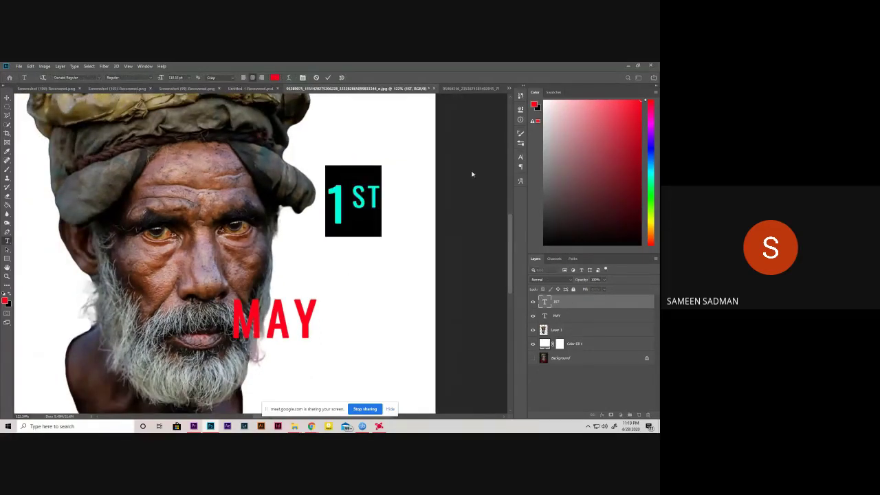
pyautogui.click(520, 158)
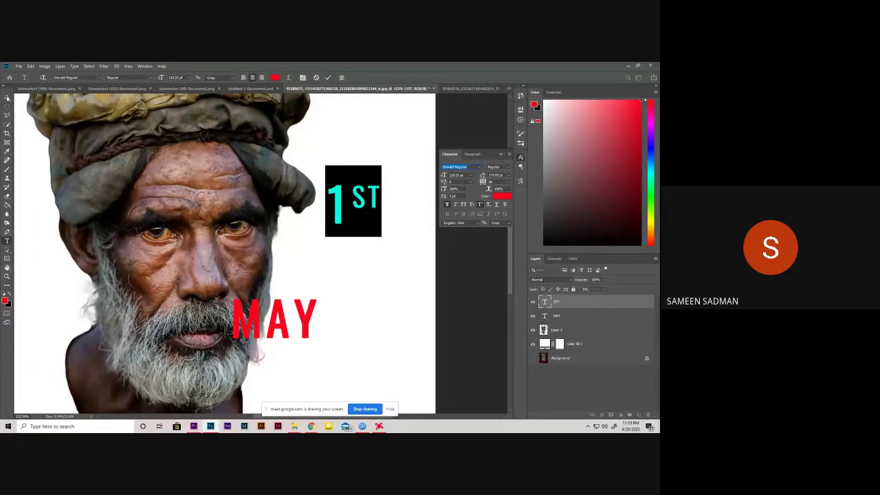
pyautogui.click(7, 98)
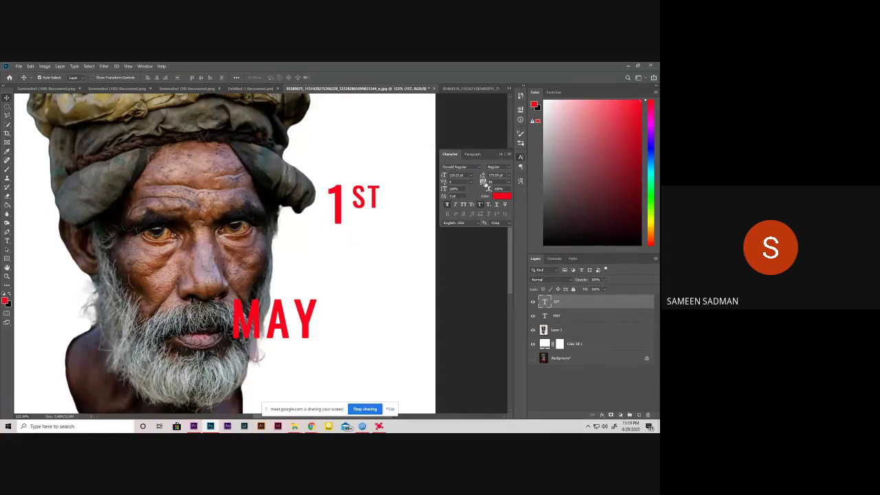
pyautogui.moveTo(485, 184); pyautogui.dragTo(489, 182)
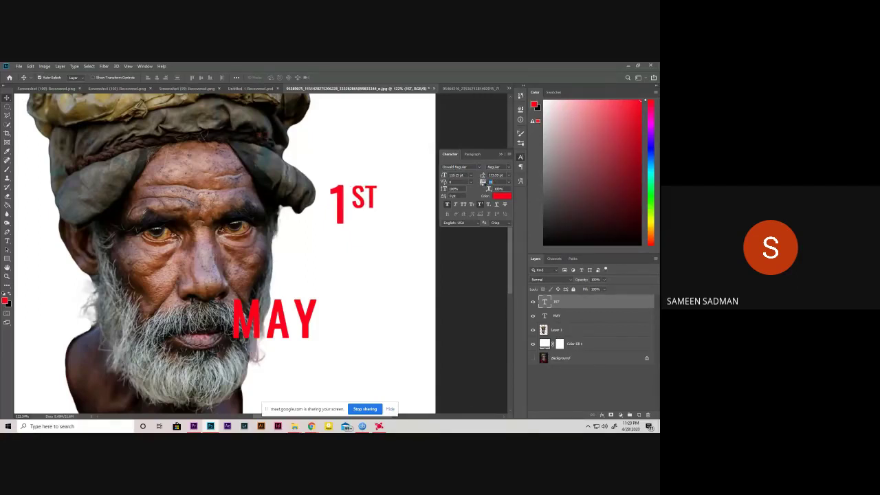
pyautogui.press('Return')
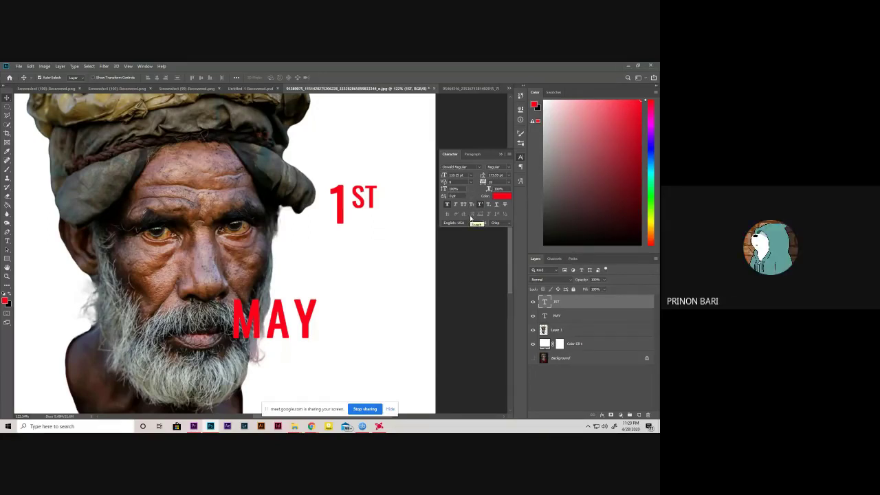
# - Close the character settings and delete ST so the upper text reads '1'
pyautogui.click(504, 154)
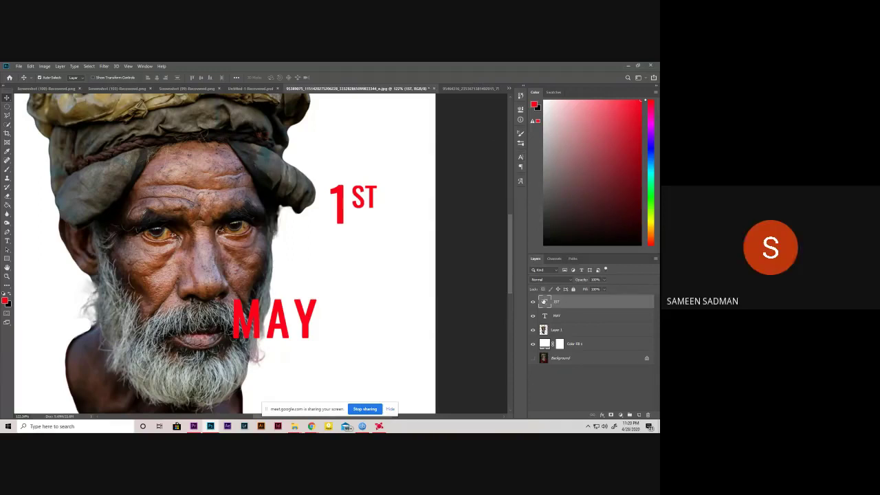
pyautogui.doubleClick(545, 302)
pyautogui.click(369, 200)
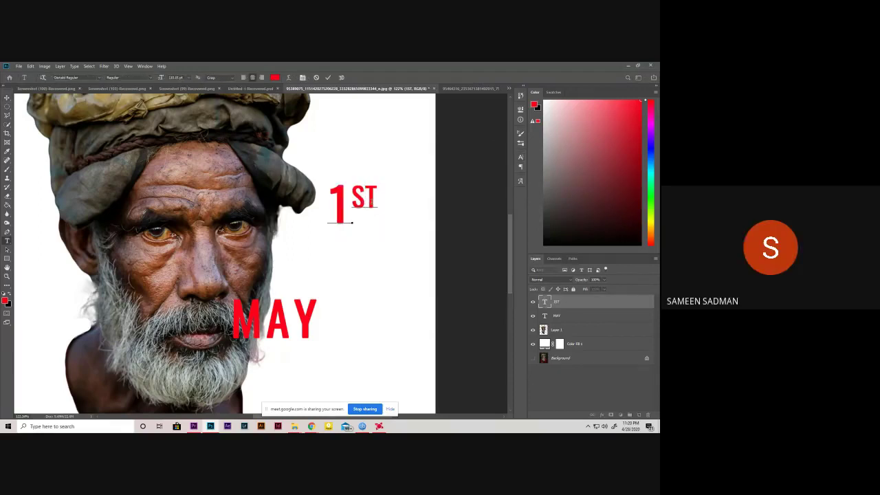
pyautogui.press('BackSpace')
pyautogui.press('BackSpace')
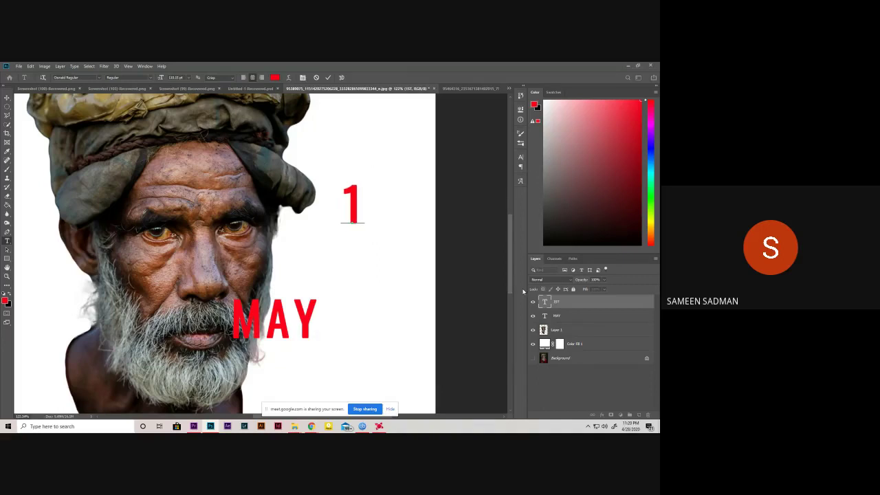
pyautogui.hotkey('ctrl', 'Return')
pyautogui.press('v')
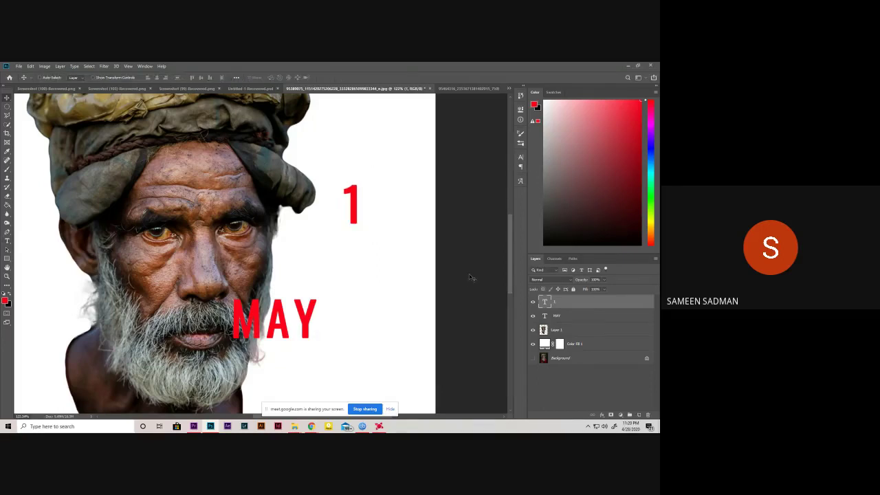
# - Try enlarging the 1 across the man's face, then cancel the transform to keep it small
pyautogui.hotkey('ctrl', 't')
pyautogui.moveTo(367, 236); pyautogui.dragTo(391, 299)
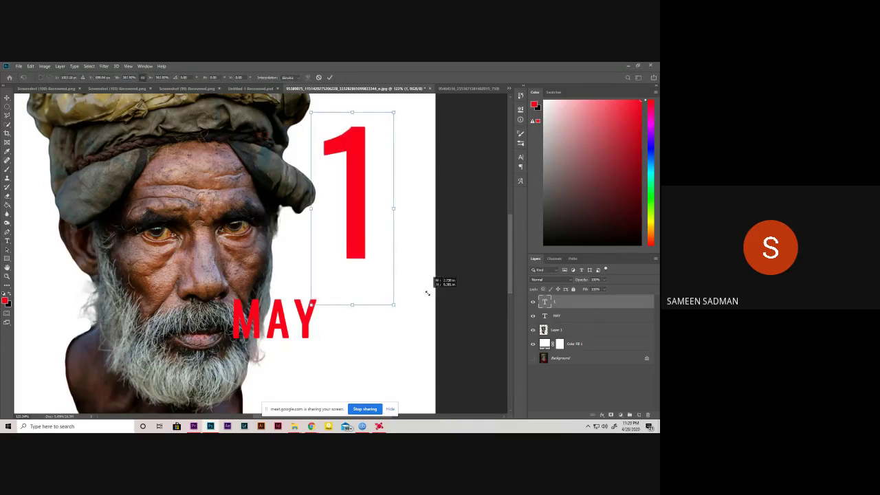
pyautogui.moveTo(359, 216)
pyautogui.mouseDown()
pyautogui.moveTo(216, 263)
pyautogui.moveTo(216, 297)
pyautogui.moveTo(209, 275)
pyautogui.mouseUp()
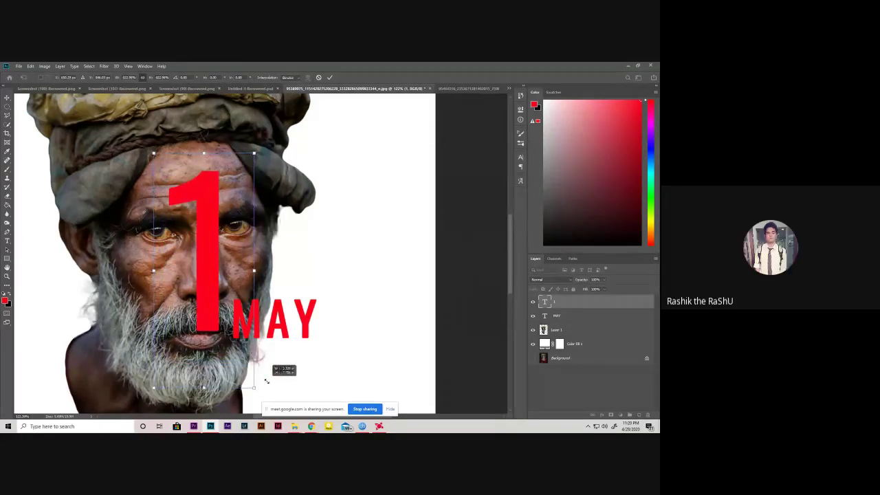
pyautogui.moveTo(265, 374); pyautogui.dragTo(260, 407)
pyautogui.moveTo(231, 286)
pyautogui.mouseDown()
pyautogui.moveTo(249, 293)
pyautogui.moveTo(238, 274)
pyautogui.mouseUp()
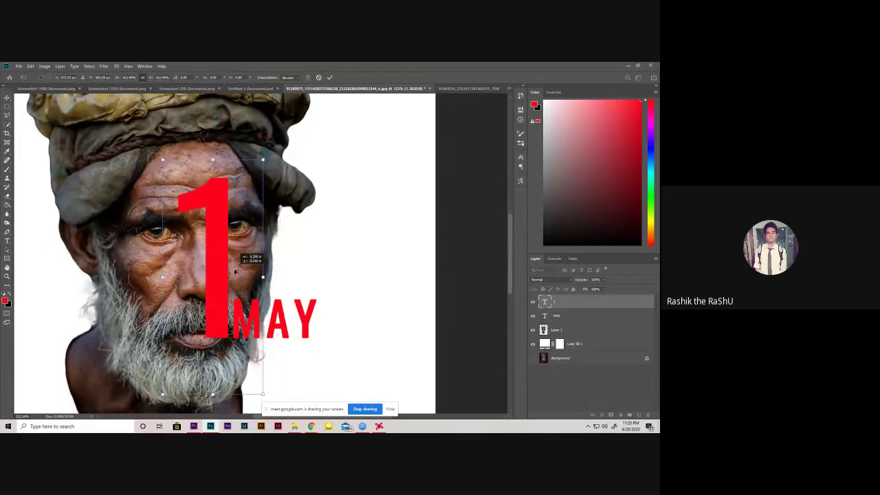
pyautogui.scroll(-5, 238, 273)
pyautogui.scroll(3, 254, 351)
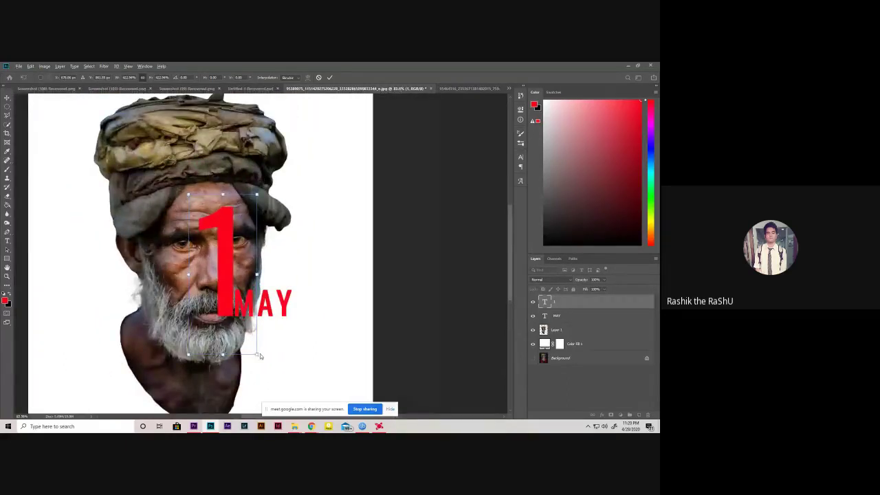
pyautogui.moveTo(254, 353); pyautogui.dragTo(289, 357)
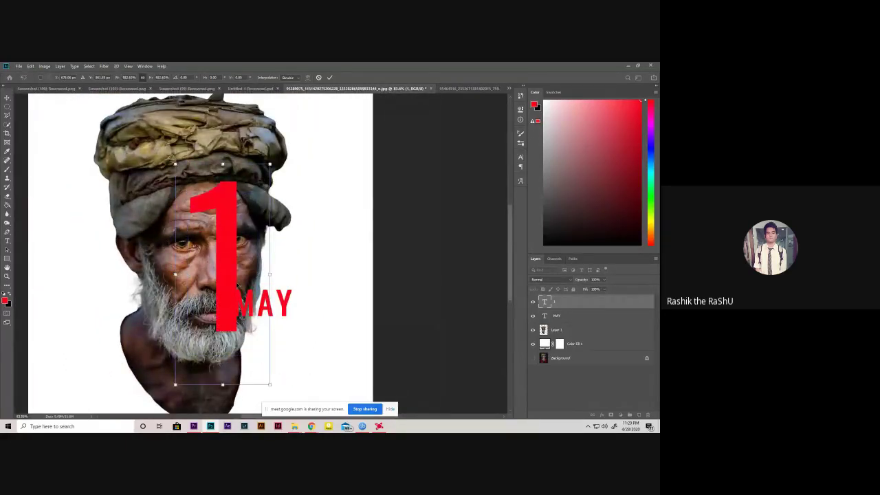
pyautogui.moveTo(262, 278)
pyautogui.mouseDown()
pyautogui.moveTo(237, 311)
pyautogui.moveTo(238, 273)
pyautogui.mouseUp()
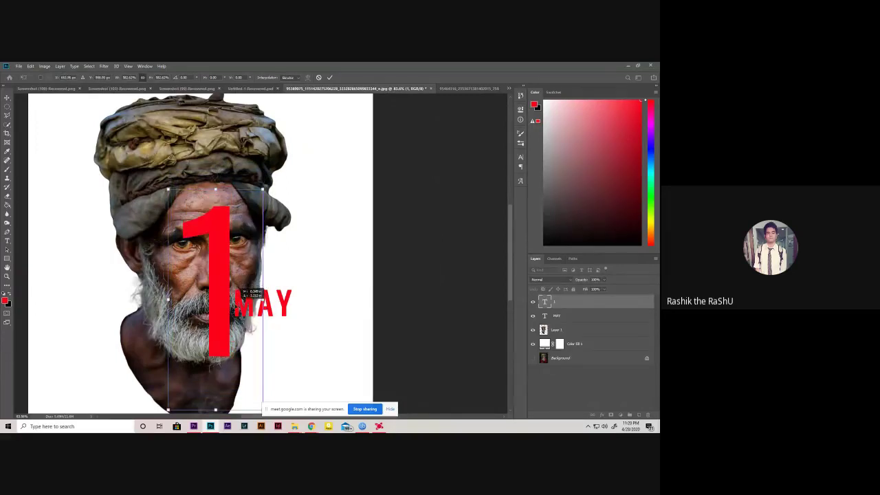
pyautogui.moveTo(236, 286); pyautogui.dragTo(234, 278)
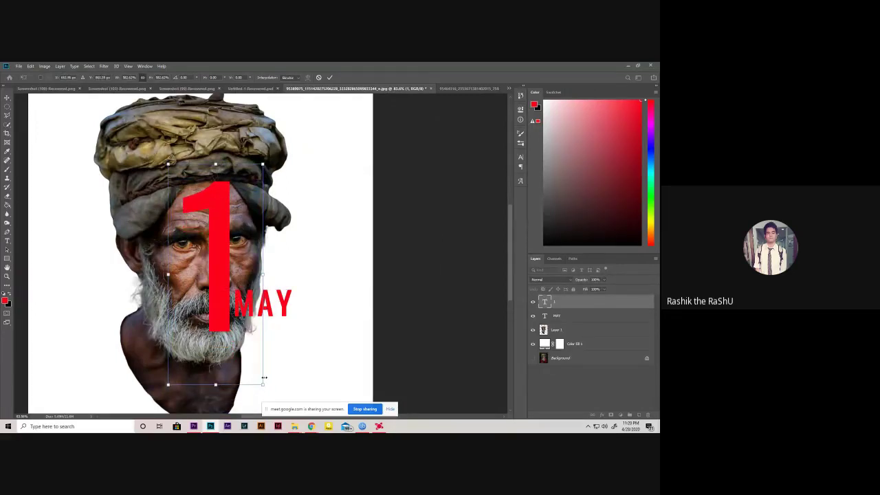
pyautogui.moveTo(262, 386); pyautogui.dragTo(222, 316)
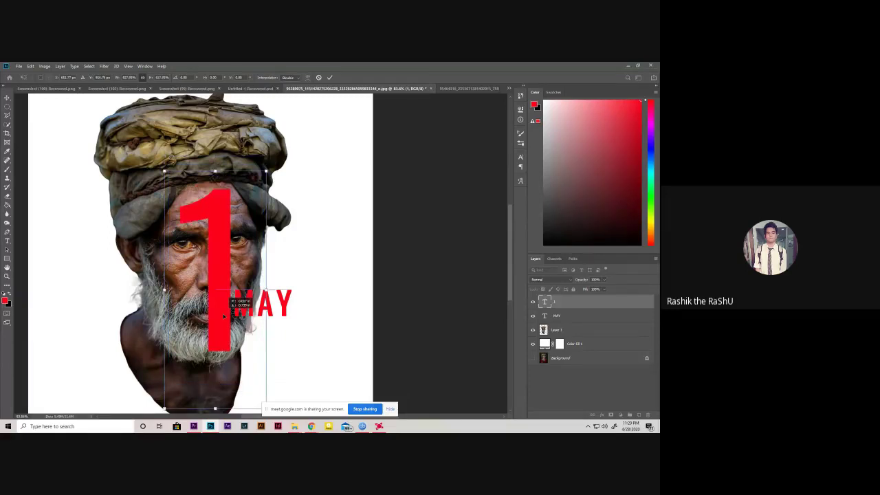
pyautogui.click(318, 77)
# - Fit the canvas on screen and move MAY up to sit directly under the 1
pyautogui.click(605, 329)
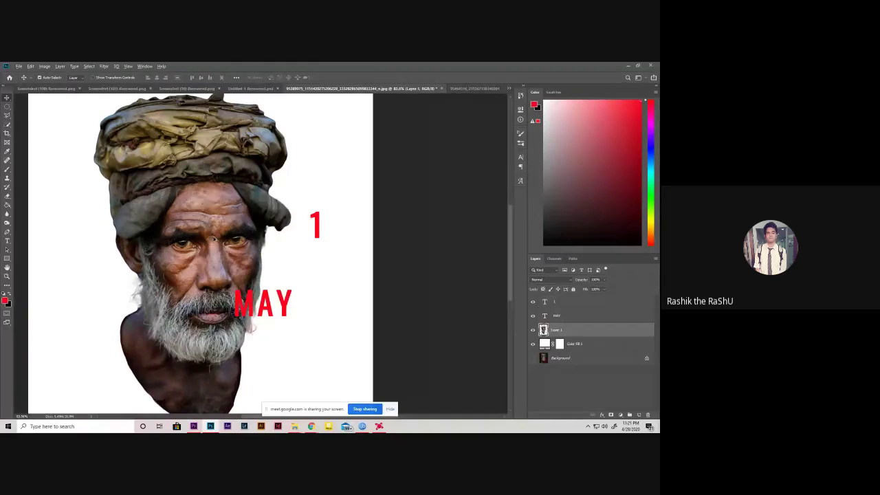
pyautogui.hotkey('ctrl', '0')
pyautogui.click(578, 315)
pyautogui.hotkey('ctrl', 't')
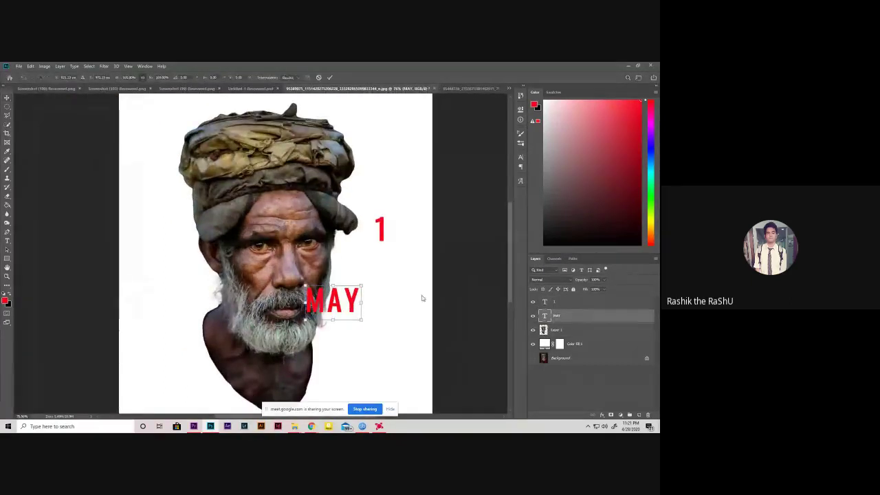
pyautogui.moveTo(331, 303); pyautogui.dragTo(380, 260)
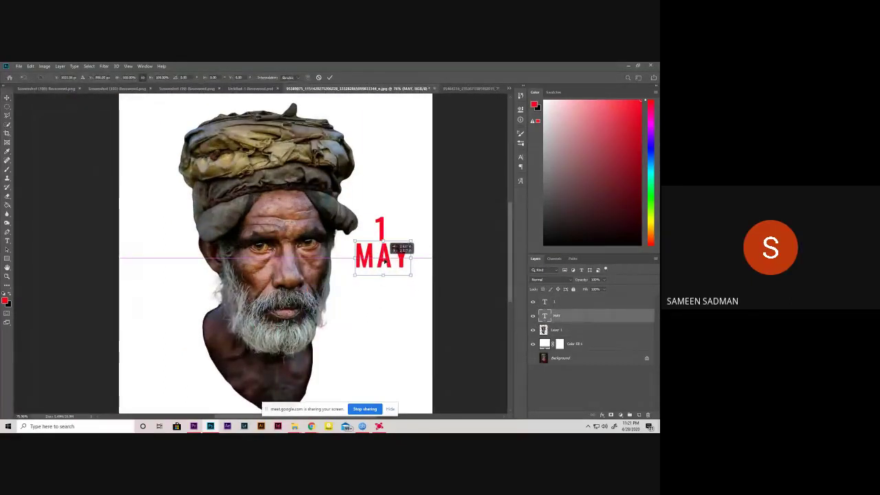
pyautogui.click(329, 77)
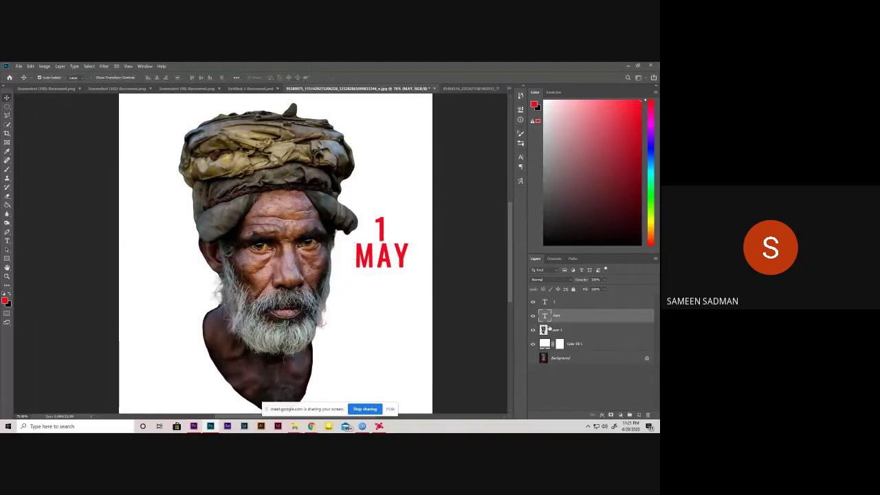
# - Convert the man's Layer 1 to a smart object and open the Image adjustments list
pyautogui.click(591, 332)
pyautogui.rightClick(584, 333)
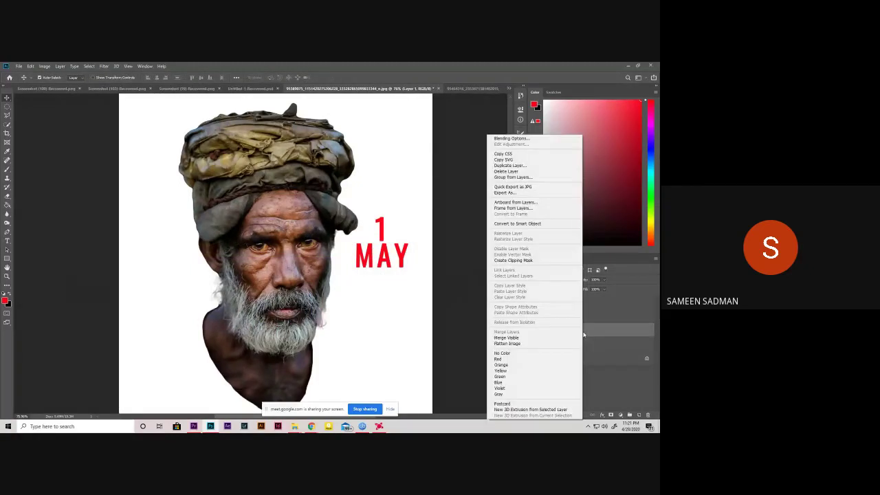
pyautogui.click(544, 223)
pyautogui.scroll(2, 337, 213)
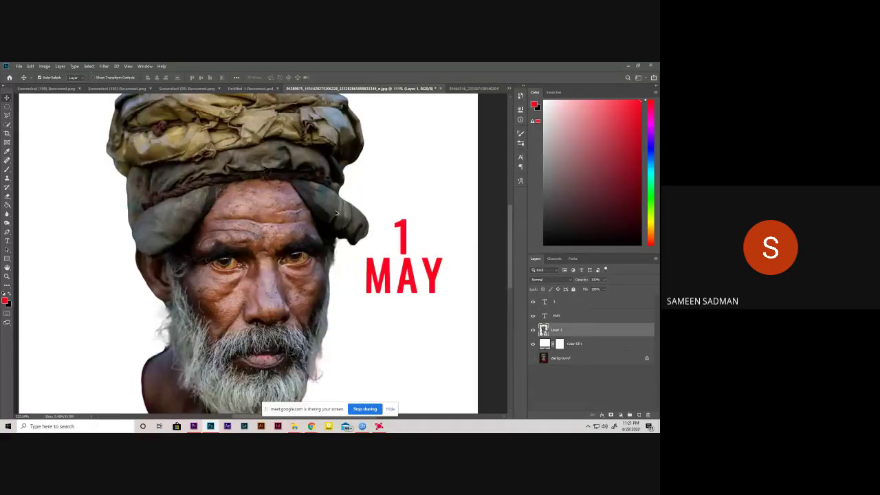
pyautogui.scroll(-2, 336, 213)
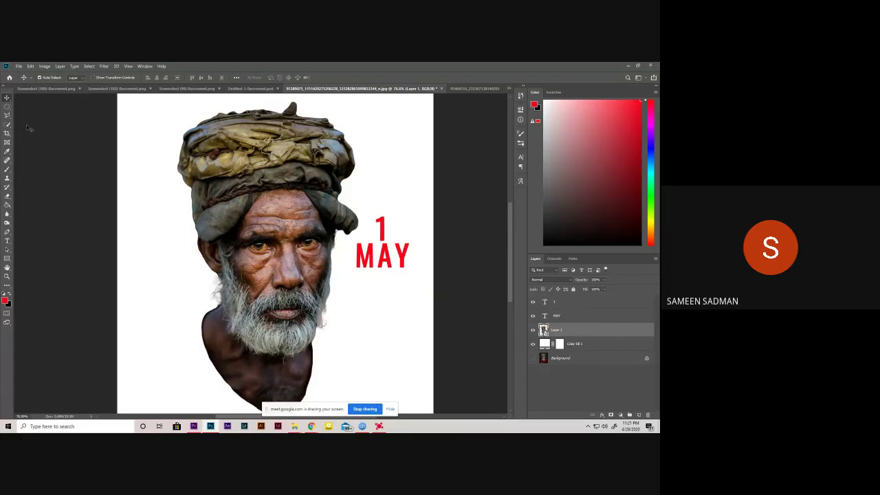
pyautogui.click(31, 66)
pyautogui.moveTo(44, 66)
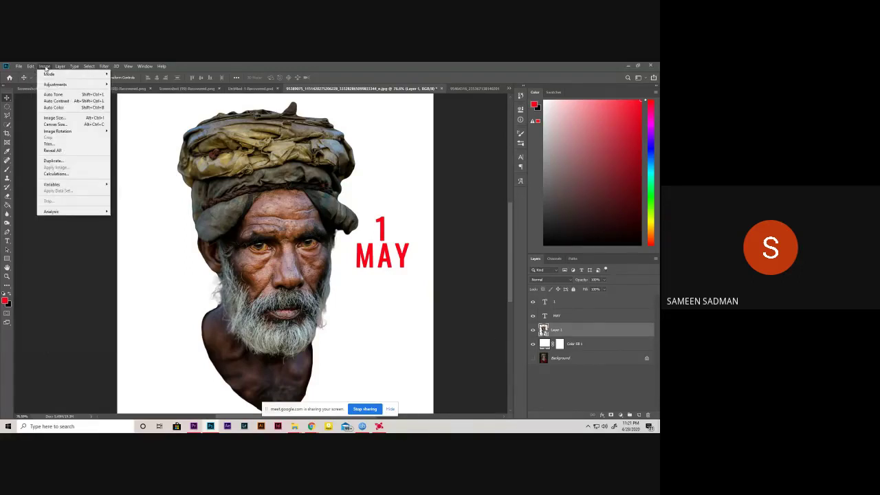
pyautogui.moveTo(55, 84)
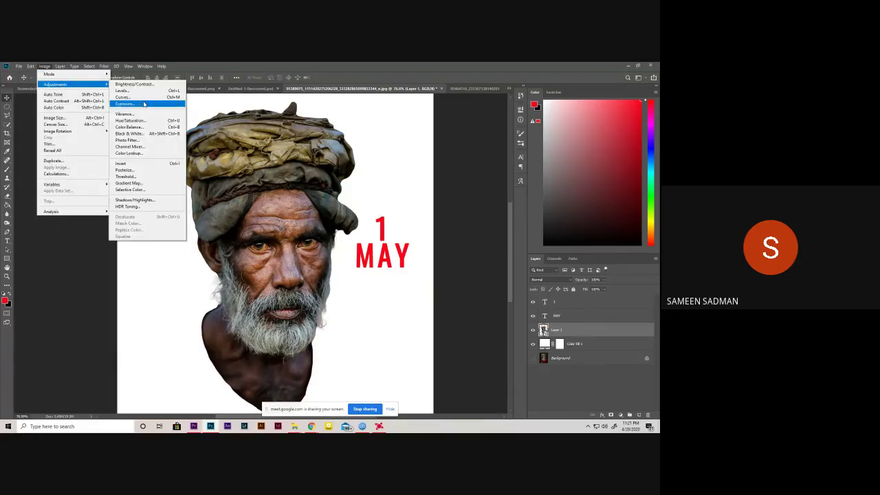
# - Add a Curves smart filter to Layer 1 with three points, pulling the shadow point down
pyautogui.click(131, 91)
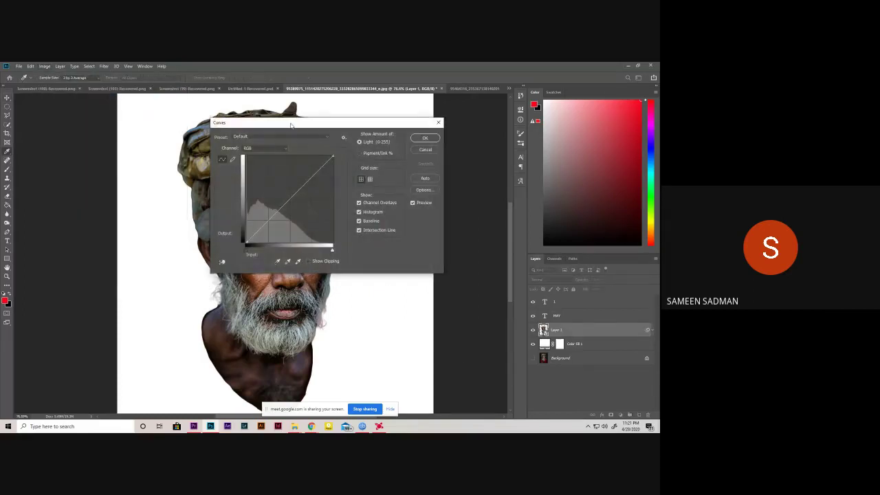
pyautogui.moveTo(292, 124)
pyautogui.mouseDown()
pyautogui.moveTo(580, 124)
pyautogui.moveTo(499, 124)
pyautogui.mouseUp()
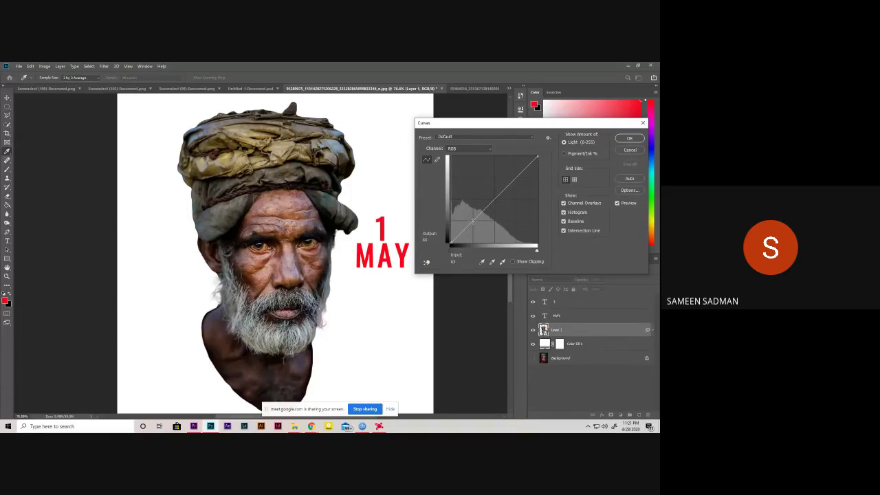
pyautogui.click(473, 221)
pyautogui.click(493, 199)
pyautogui.click(516, 176)
pyautogui.click(473, 221)
pyautogui.moveTo(473, 221); pyautogui.dragTo(471, 220)
pyautogui.click(630, 139)
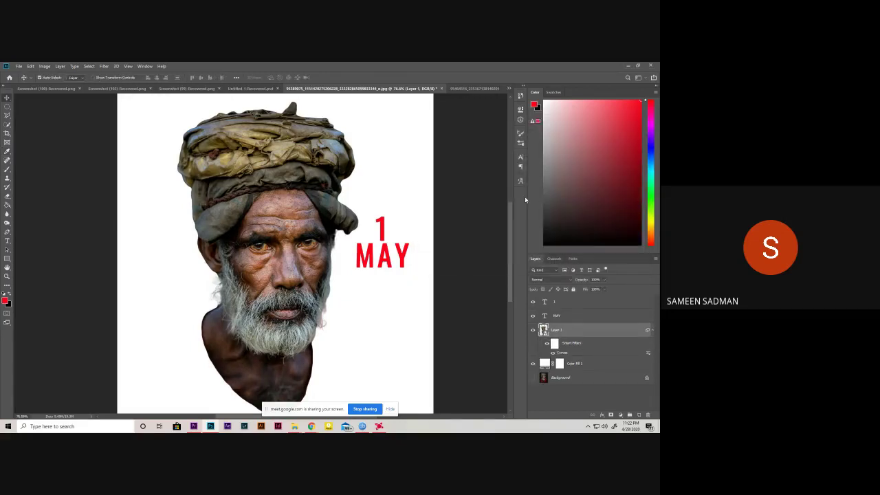
pyautogui.doubleClick(566, 356)
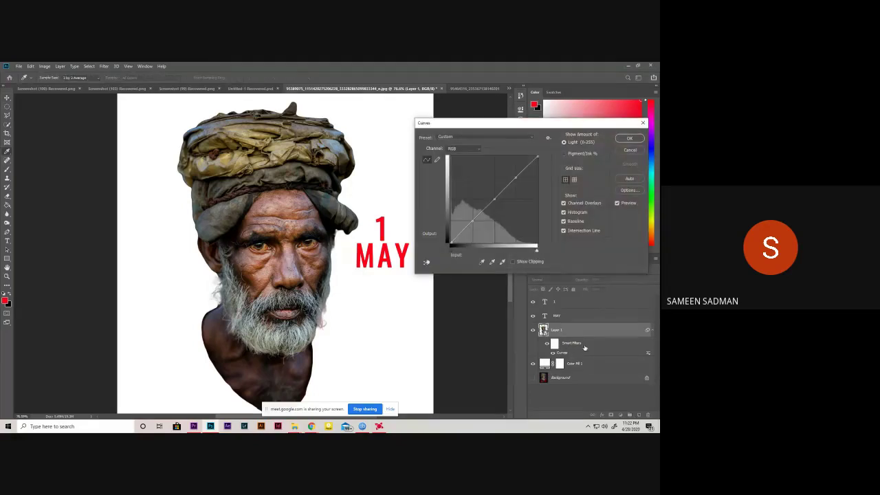
pyautogui.click(626, 152)
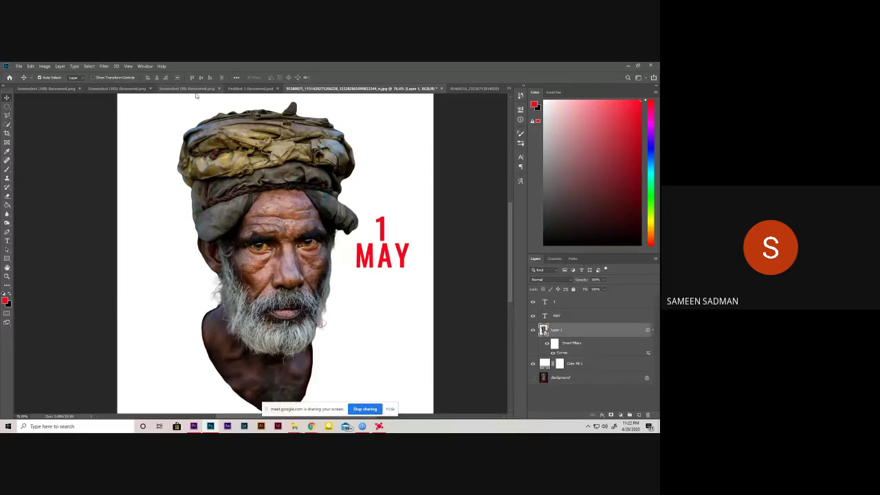
# - Apply a Black & White adjustment to the portrait and lower Reds from 40 to 8
pyautogui.click(106, 66)
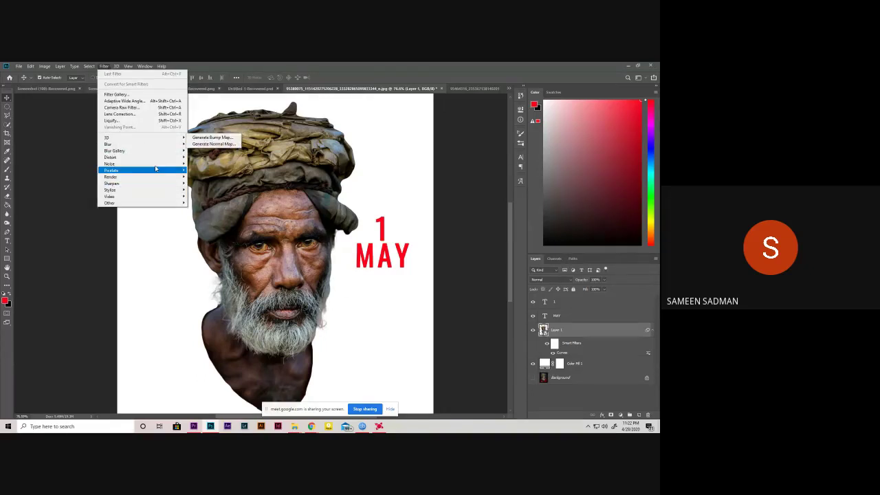
pyautogui.click(52, 65)
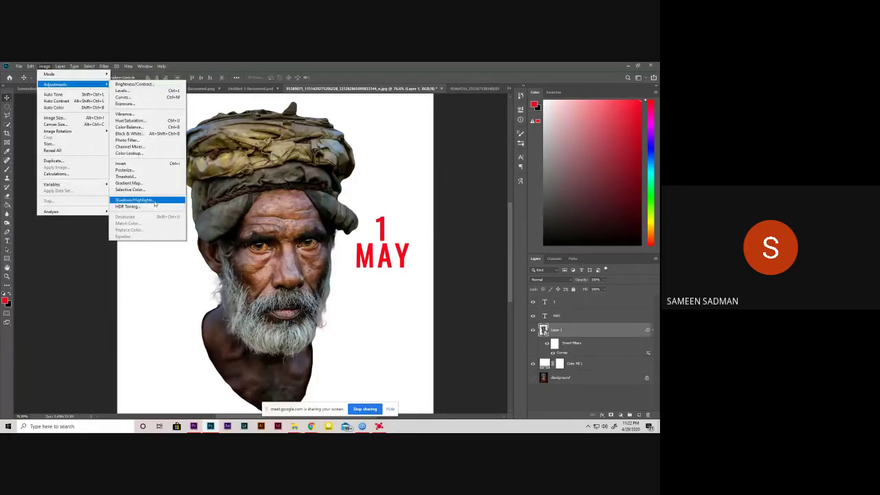
pyautogui.moveTo(55, 84)
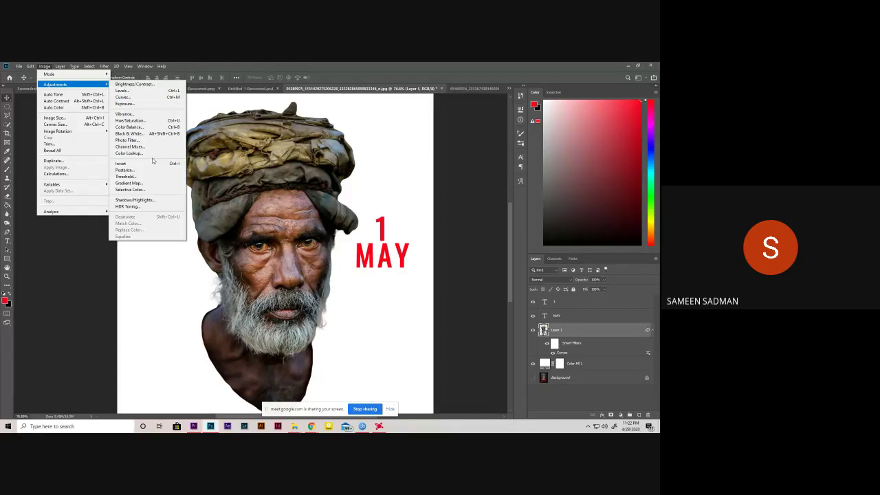
pyautogui.click(159, 135)
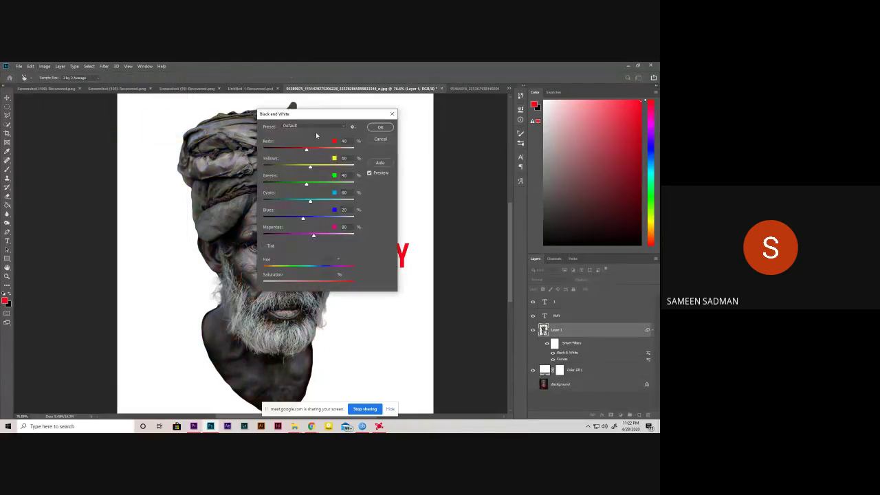
pyautogui.moveTo(317, 114); pyautogui.dragTo(447, 128)
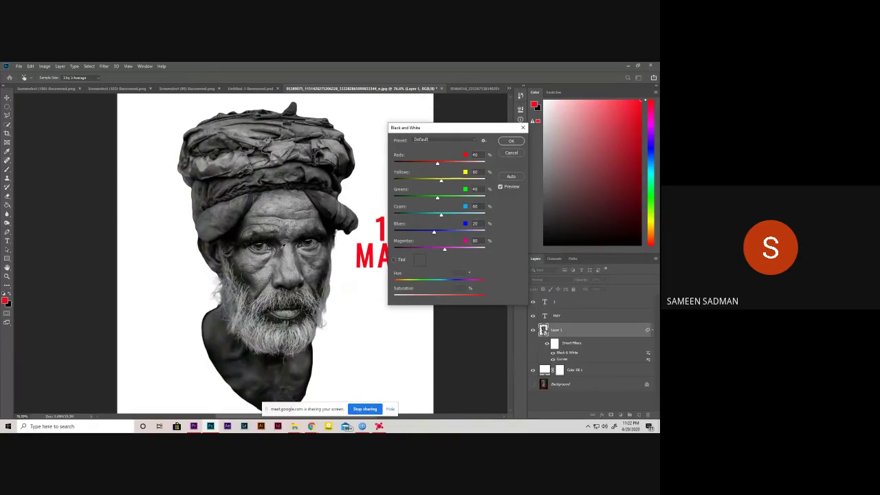
pyautogui.scroll(3, 282, 248)
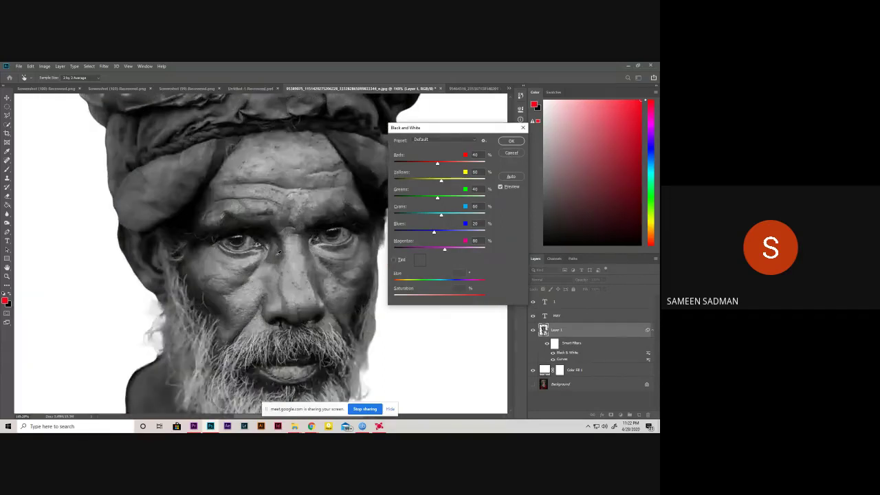
pyautogui.click(287, 250)
pyautogui.moveTo(437, 166)
pyautogui.mouseDown()
pyautogui.moveTo(416, 167)
pyautogui.moveTo(432, 168)
pyautogui.mouseUp()
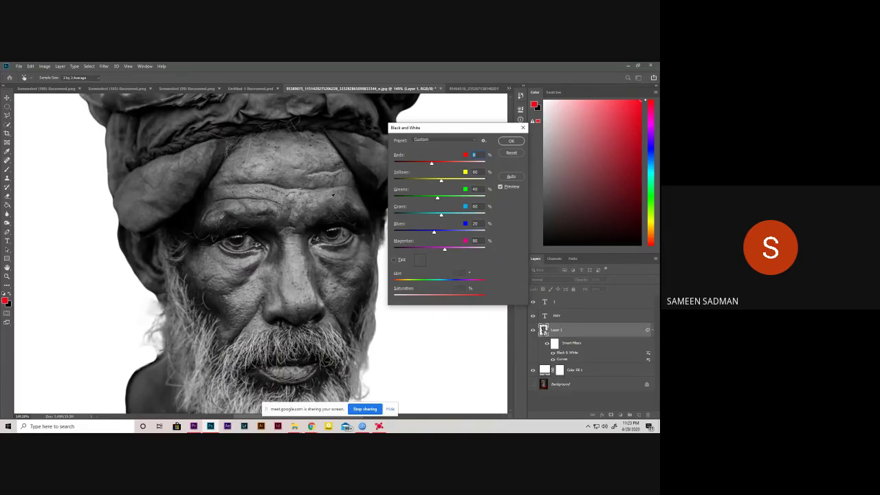
# - Set Black & White to Reds 38, Yellows 87 and Greens 73, and apply it
pyautogui.moveTo(432, 166); pyautogui.dragTo(438, 167)
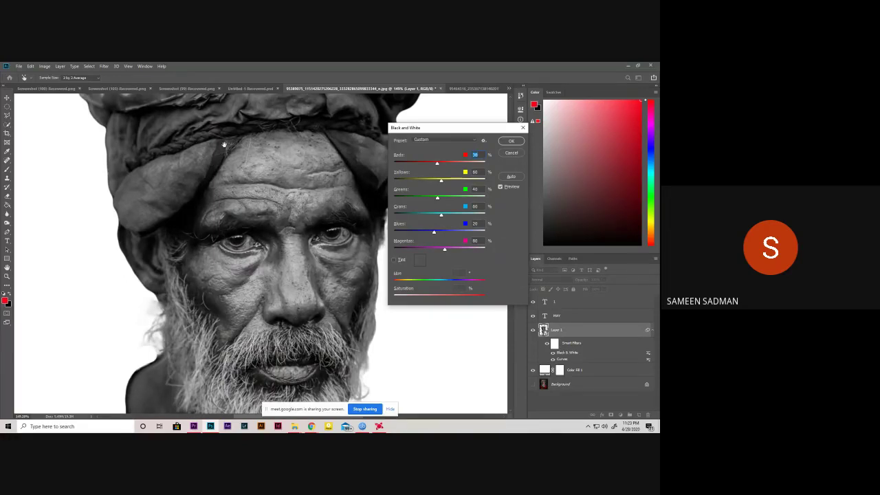
pyautogui.moveTo(212, 163); pyautogui.dragTo(190, 322)
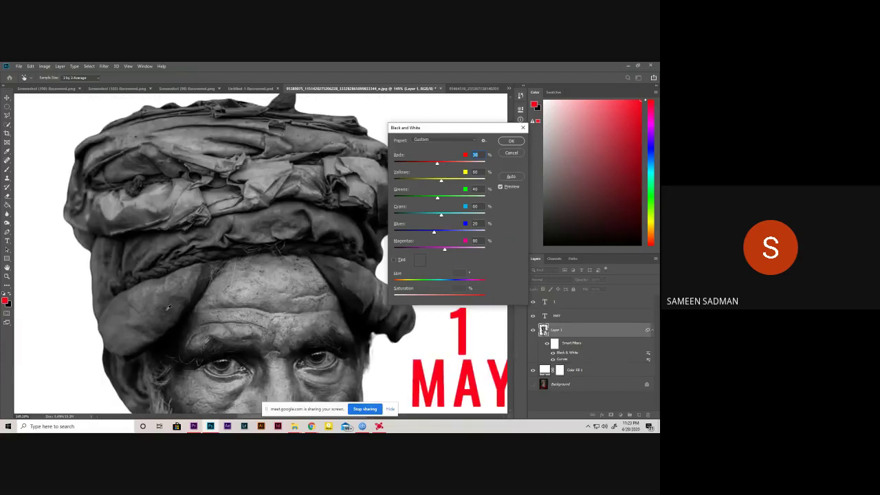
pyautogui.press('Tab')
pyautogui.hotkey('shift', 'Tab')
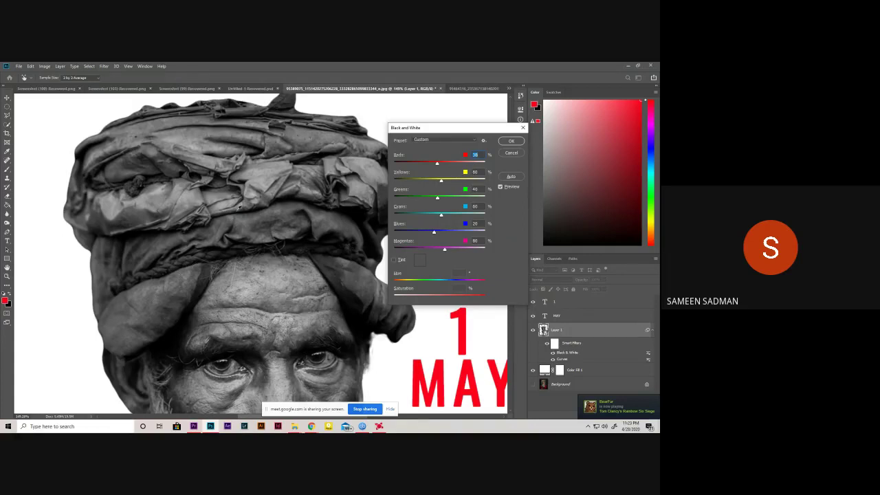
pyautogui.press('Tab')
pyautogui.moveTo(442, 182); pyautogui.dragTo(454, 182)
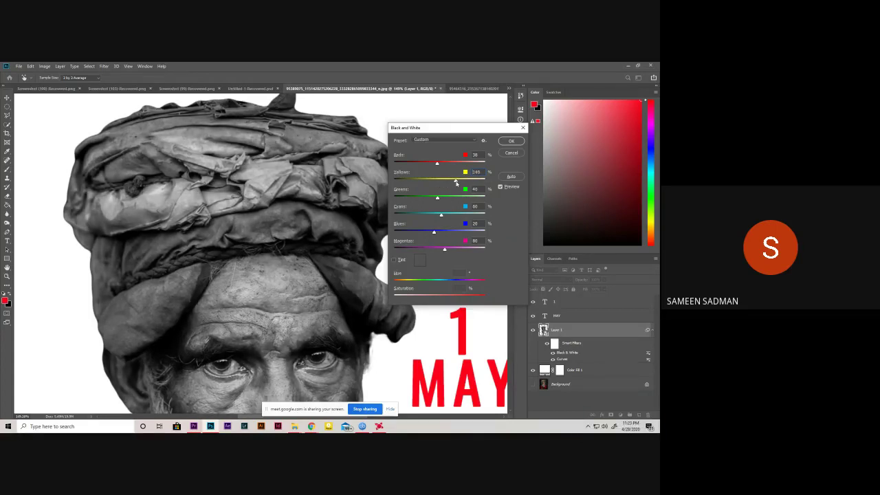
pyautogui.moveTo(453, 183); pyautogui.dragTo(447, 185)
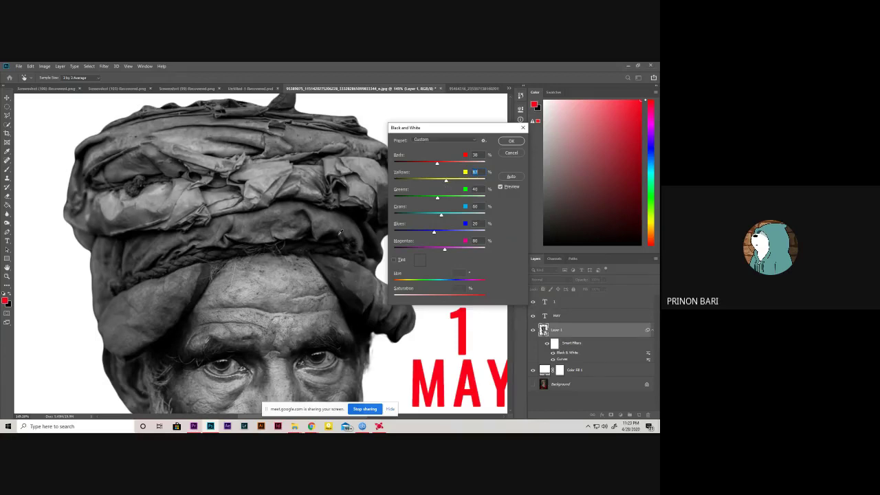
pyautogui.moveTo(302, 218)
pyautogui.mouseDown()
pyautogui.moveTo(303, 146)
pyautogui.moveTo(282, 187)
pyautogui.mouseUp()
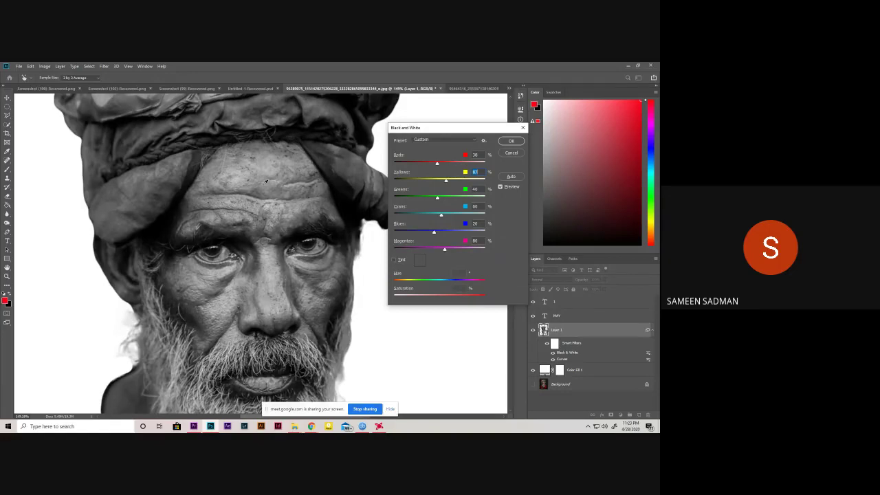
pyautogui.scroll(-1, 264, 252)
pyautogui.scroll(-4, 265, 251)
pyautogui.scroll(3, 261, 289)
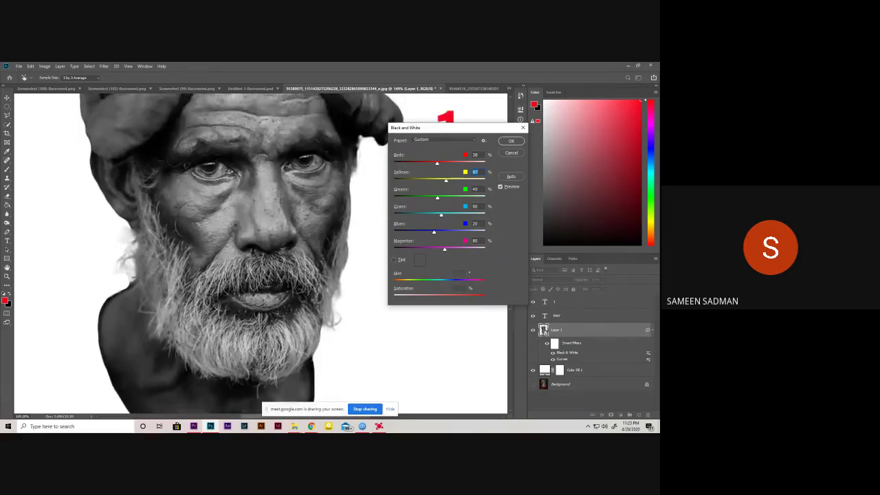
pyautogui.hotkey('shift', 'Tab')
pyautogui.moveTo(428, 198); pyautogui.dragTo(444, 197)
pyautogui.press('Return')
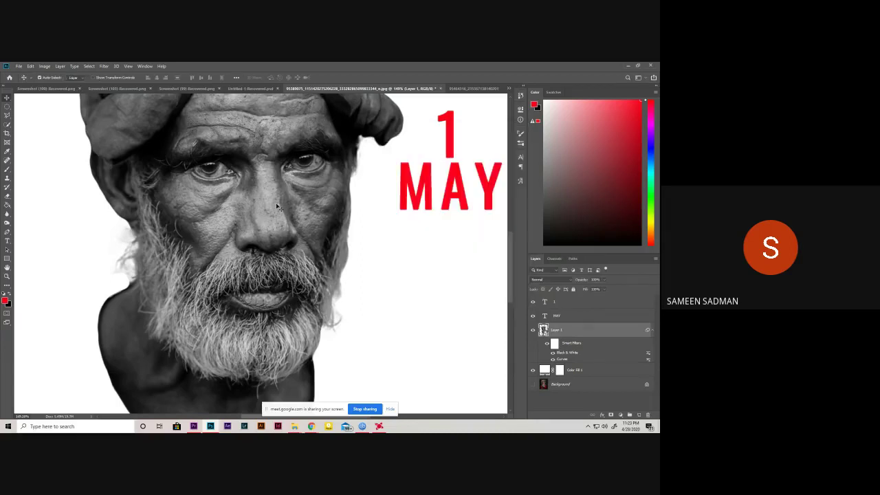
# - Reopen the Black & White filter and raise Greens to 249 and Cyans to 223
pyautogui.doubleClick(568, 352)
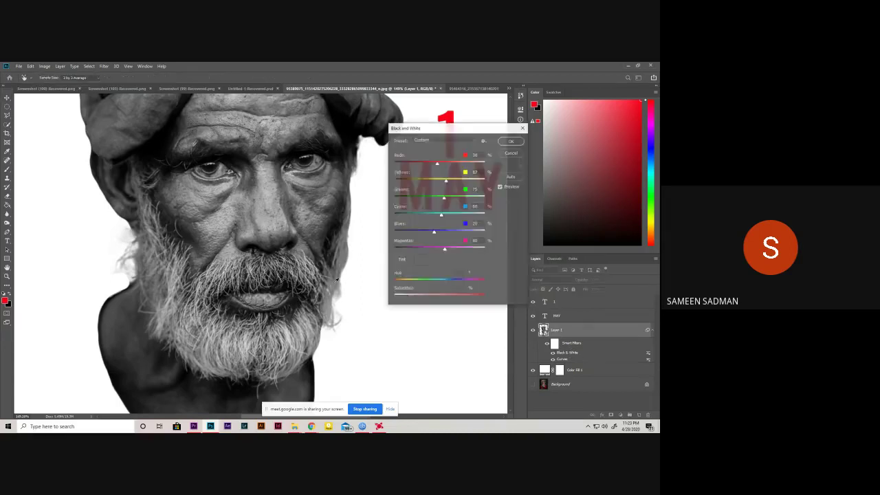
pyautogui.scroll(-4, 297, 246)
pyautogui.scroll(1, 296, 247)
pyautogui.scroll(1, 297, 246)
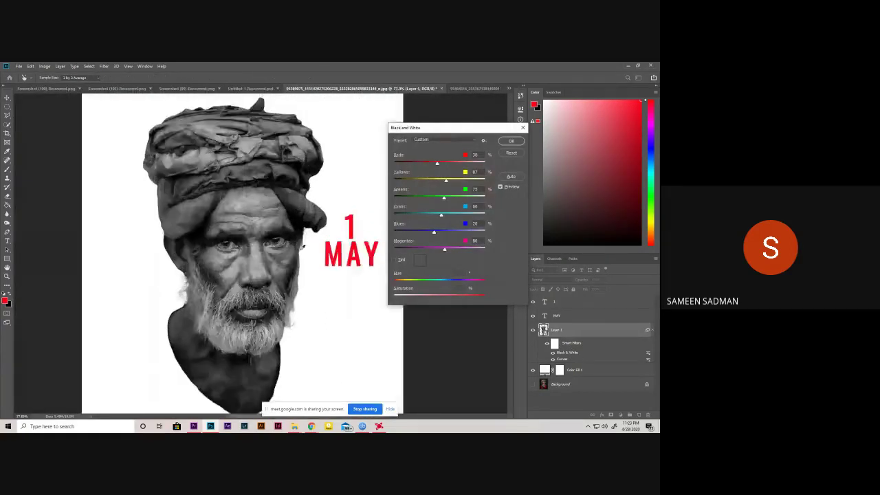
pyautogui.scroll(1, 296, 246)
pyautogui.moveTo(444, 199); pyautogui.dragTo(468, 204)
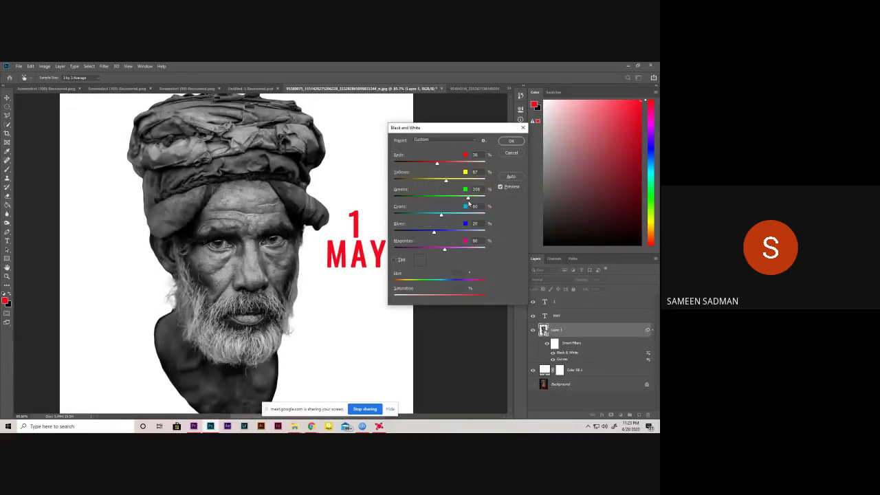
pyautogui.moveTo(469, 201)
pyautogui.mouseDown()
pyautogui.moveTo(442, 201)
pyautogui.moveTo(476, 199)
pyautogui.mouseUp()
pyautogui.moveTo(441, 214)
pyautogui.mouseDown()
pyautogui.moveTo(472, 214)
pyautogui.moveTo(460, 233)
pyautogui.moveTo(428, 232)
pyautogui.moveTo(461, 249)
pyautogui.mouseUp()
# - Confirm the Black & White settings and reopen the Curves smart filter for editing
pyautogui.click(512, 141)
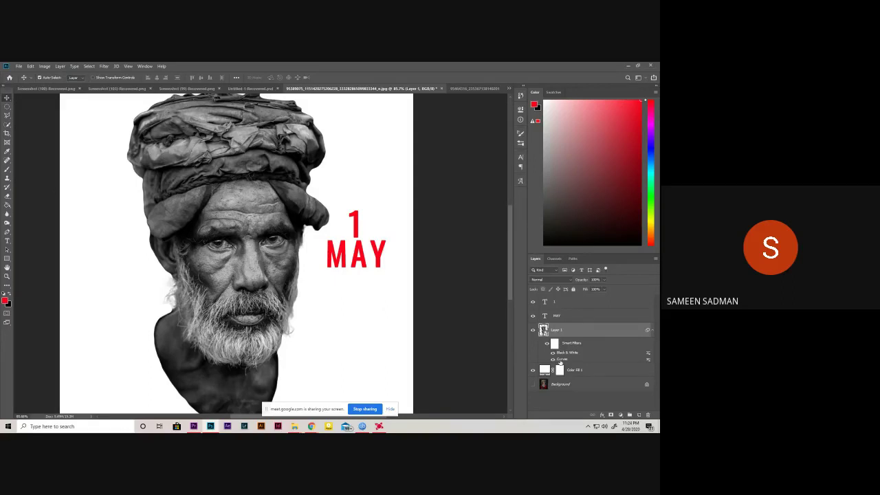
pyautogui.doubleClick(562, 359)
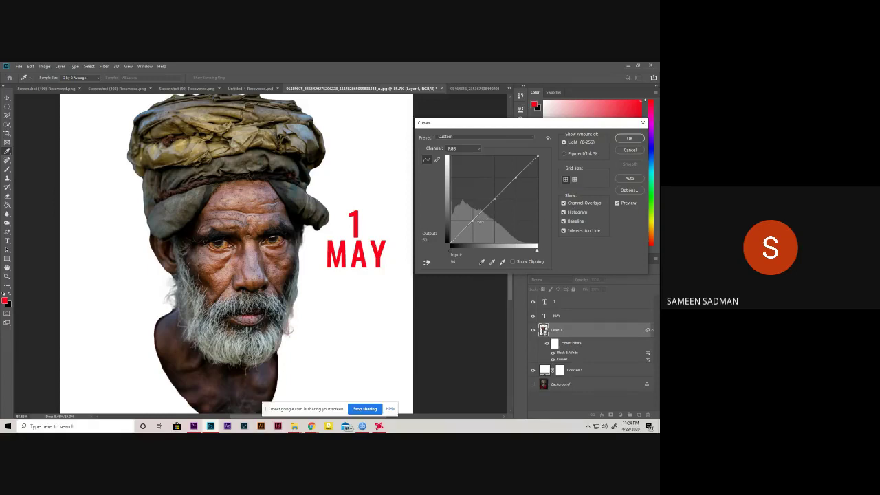
# - Cancel the Curves smart filter edit so the portrait stays black and white
pyautogui.click(627, 150)
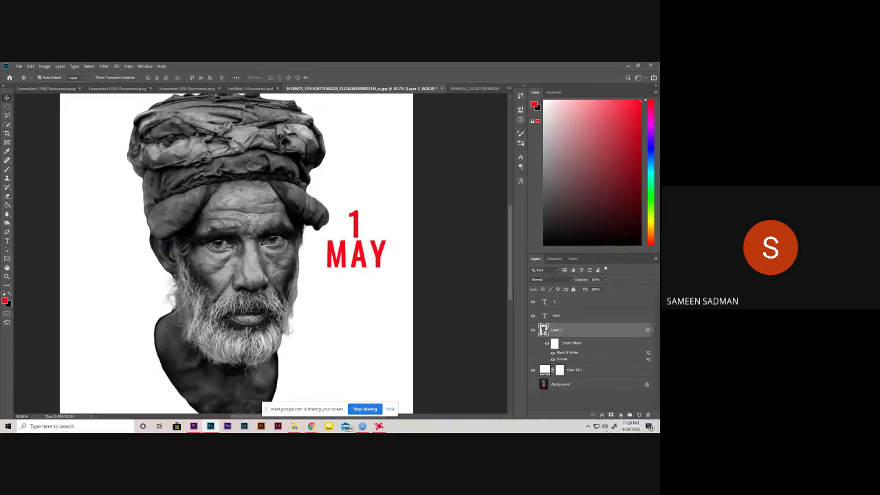
# - Add a Curves 1 adjustment layer above the portrait and target its adjustment
pyautogui.click(620, 416)
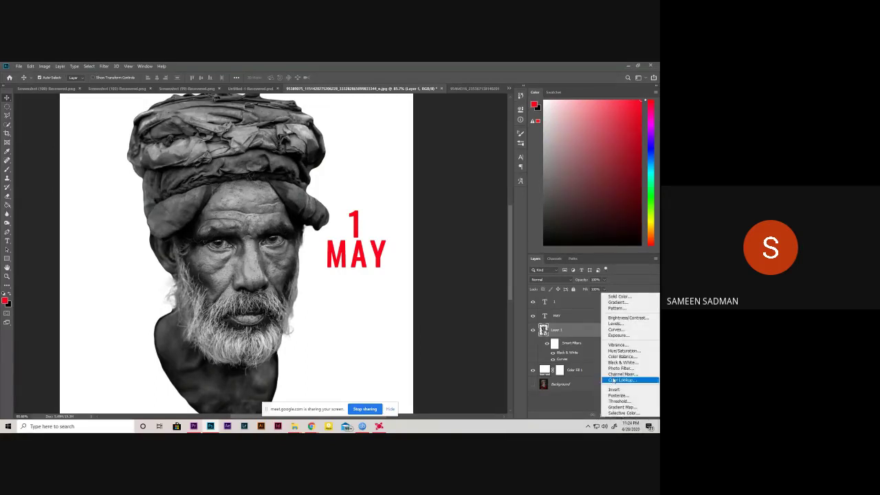
pyautogui.click(614, 331)
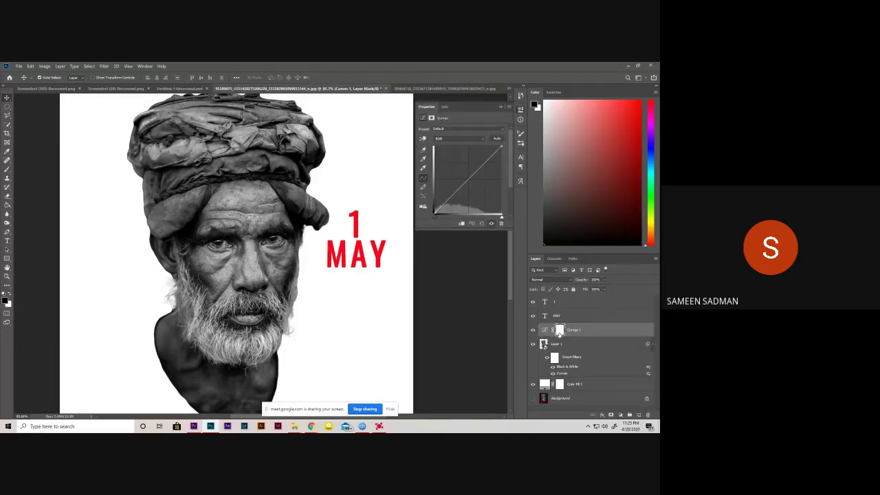
pyautogui.click(546, 330)
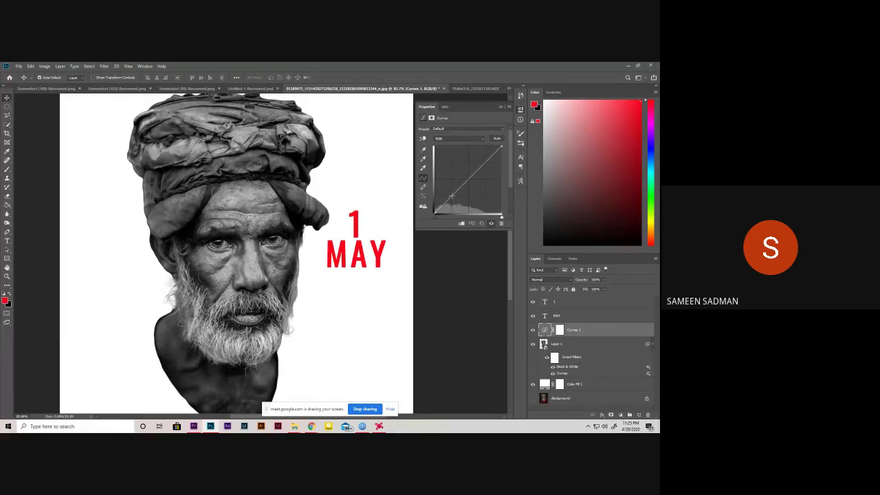
# - Shape an S-curve that darkens shadows and brightens highlights, then collapse Properties
pyautogui.moveTo(451, 196); pyautogui.dragTo(454, 197)
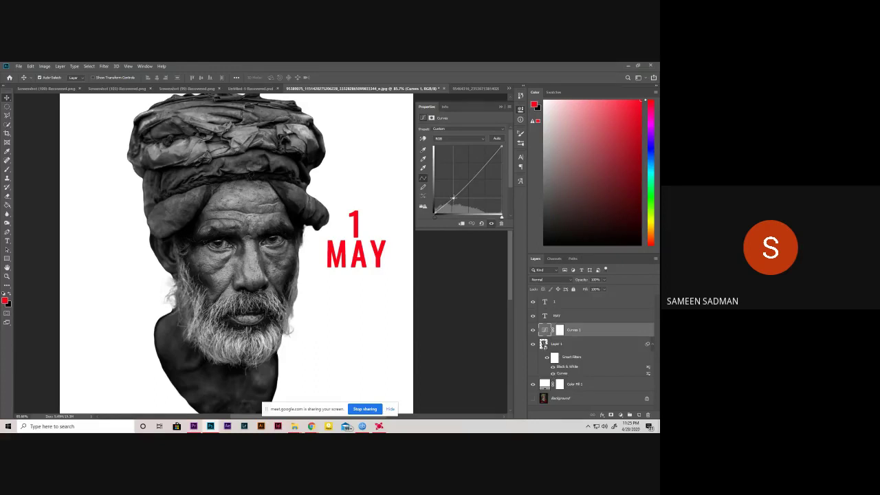
pyautogui.moveTo(453, 198); pyautogui.dragTo(454, 197)
pyautogui.moveTo(468, 182); pyautogui.dragTo(469, 178)
pyautogui.moveTo(468, 179); pyautogui.dragTo(470, 178)
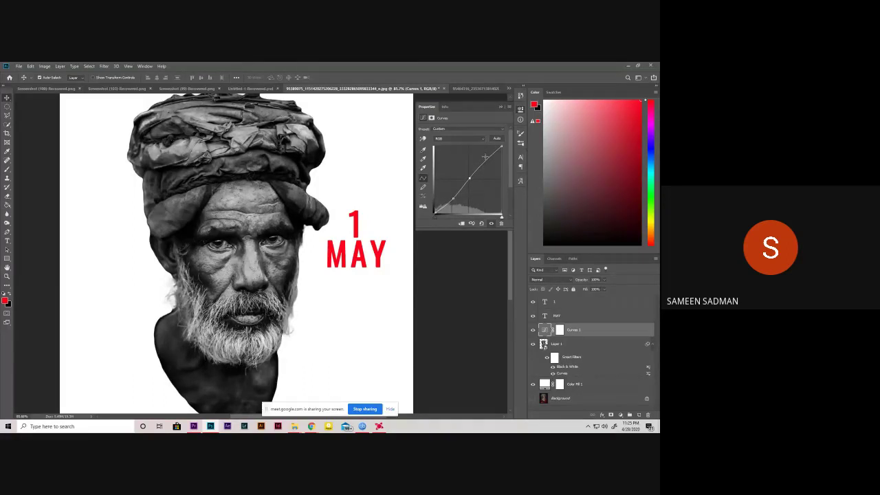
pyautogui.moveTo(485, 162); pyautogui.dragTo(485, 159)
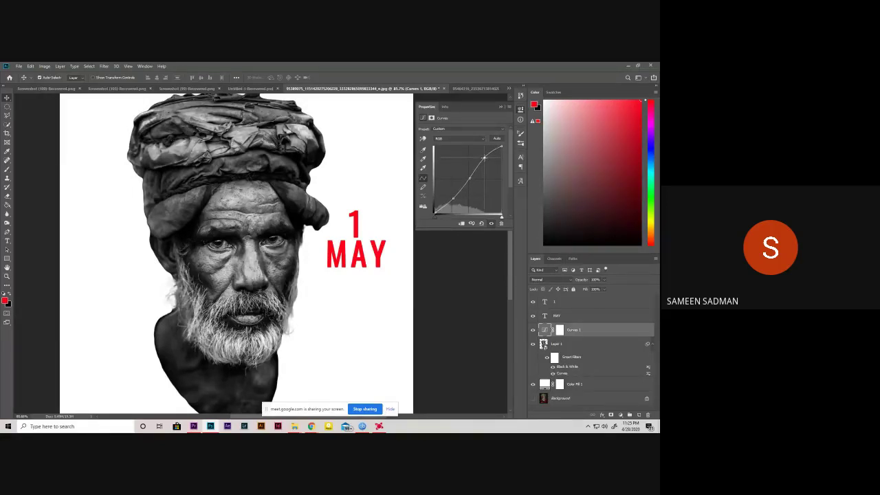
pyautogui.click(501, 106)
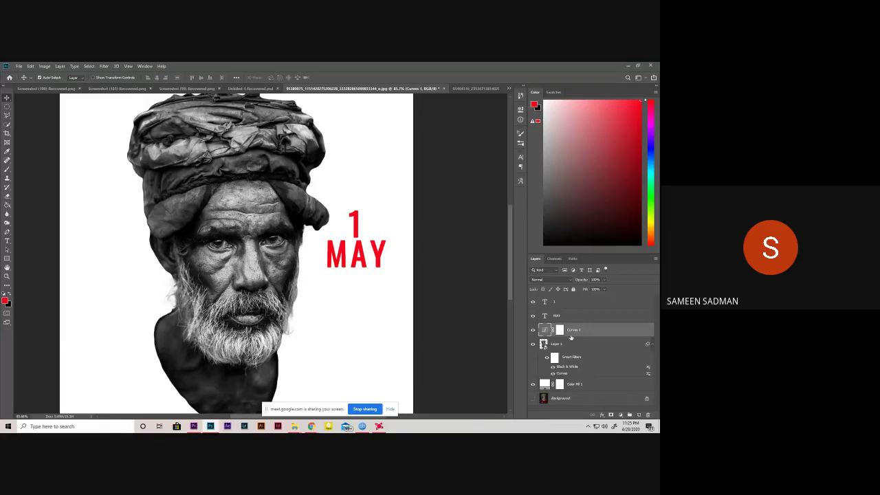
pyautogui.click(560, 330)
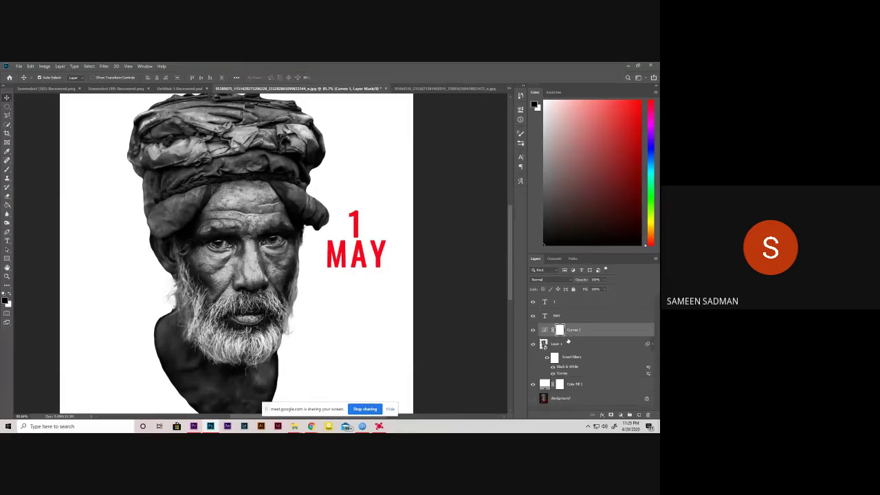
pyautogui.click(547, 331)
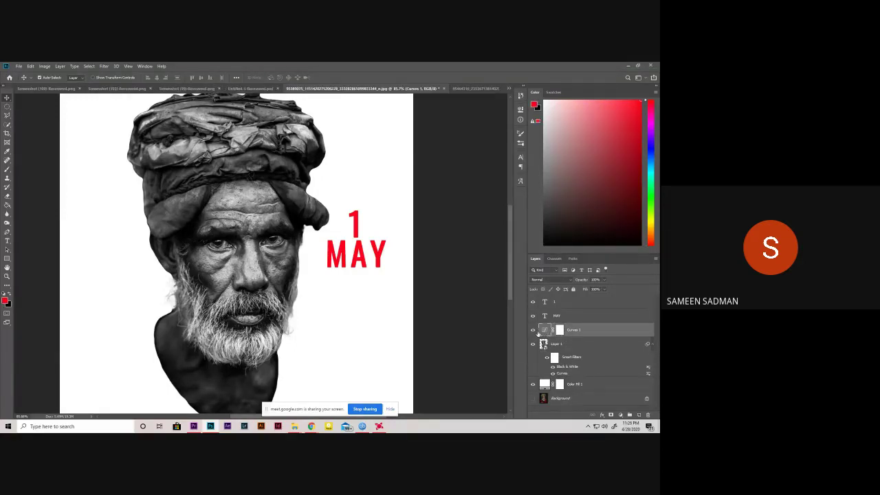
pyautogui.click(533, 331)
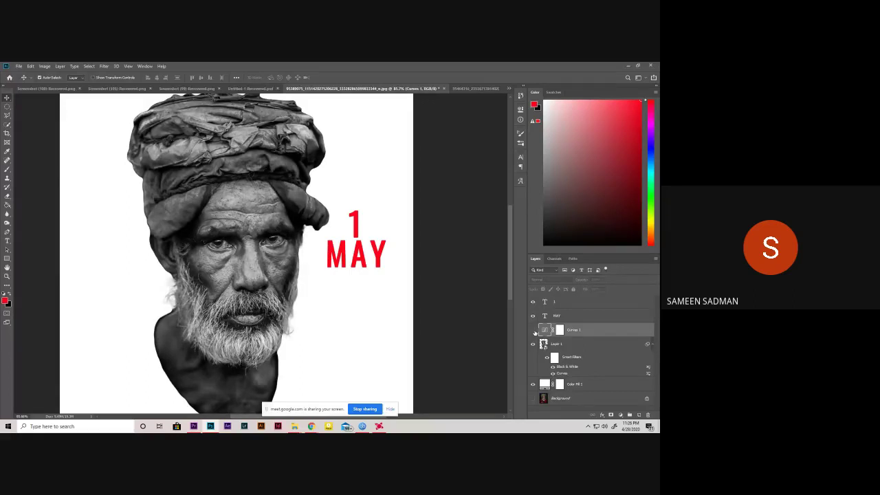
pyautogui.click(534, 331)
pyautogui.click(534, 330)
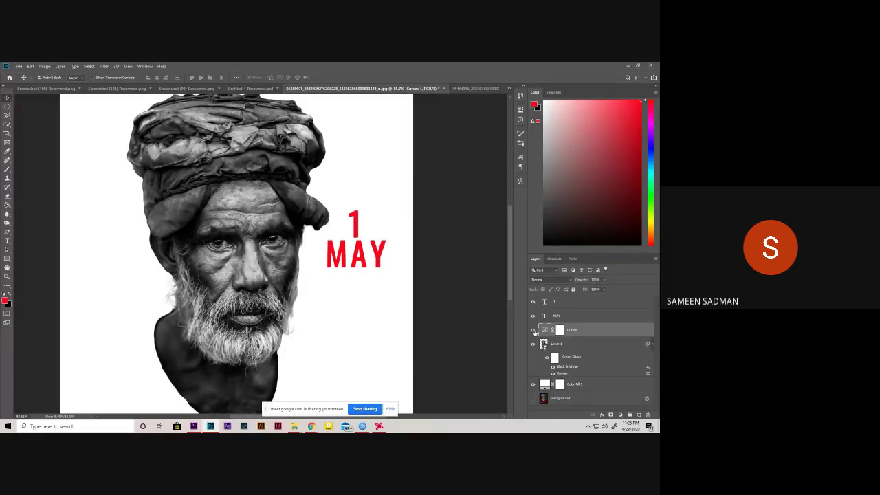
pyautogui.click(533, 331)
pyautogui.click(533, 331)
pyautogui.click(560, 330)
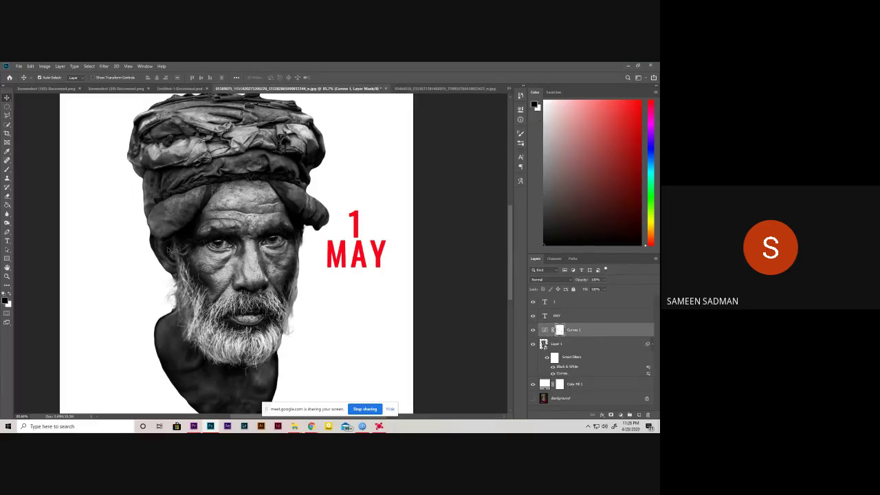
# - Switch to the Brush tool and set a large soft brush
pyautogui.press('b')
pyautogui.moveTo(198, 229); pyautogui.dragTo(213, 183)
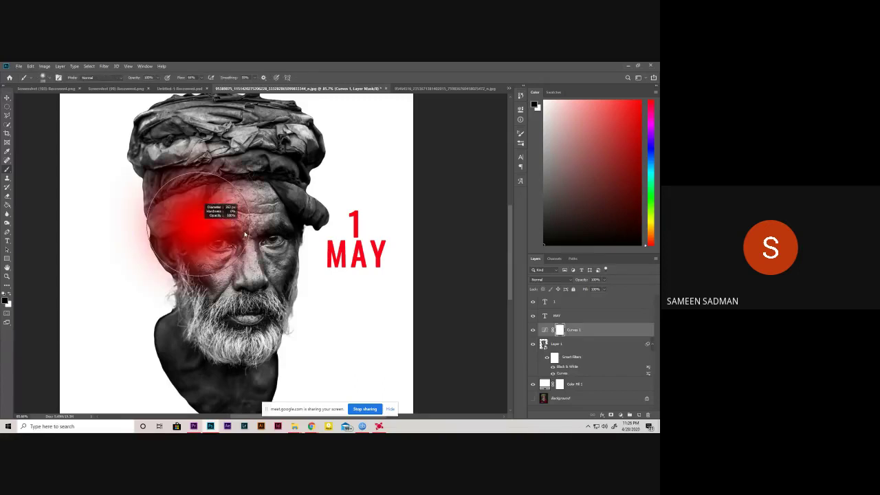
pyautogui.moveTo(255, 202); pyautogui.dragTo(262, 199)
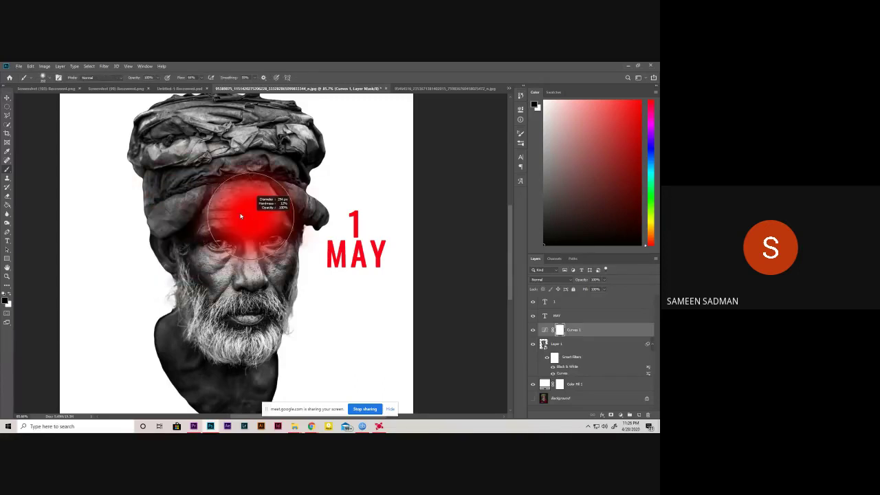
pyautogui.scroll(1, 191, 266)
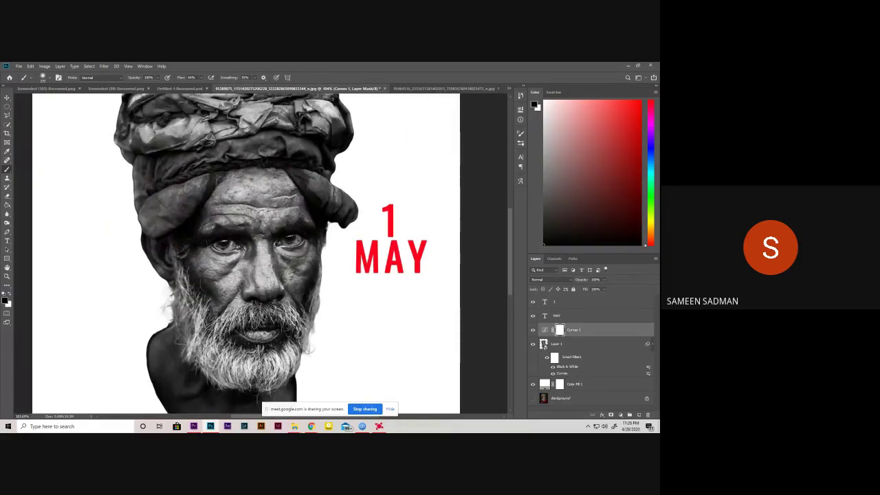
pyautogui.scroll(-3, 144, 296)
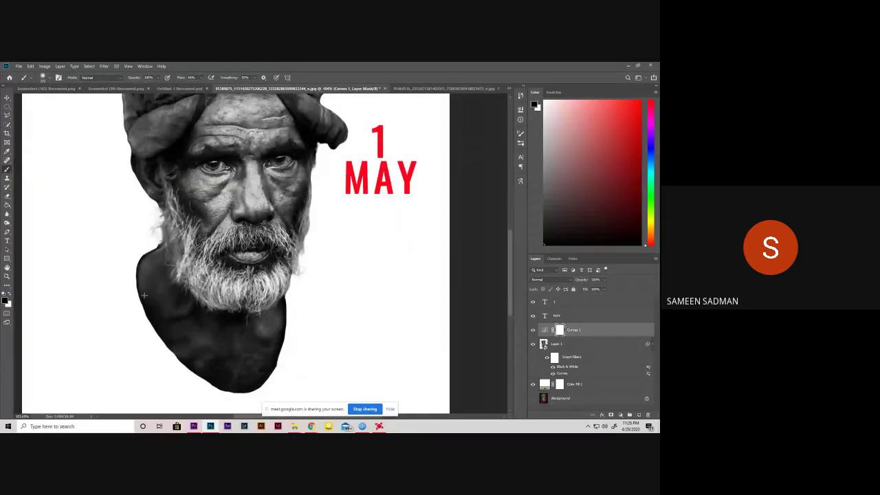
pyautogui.moveTo(142, 285); pyautogui.dragTo(166, 285)
# - Paint the Curves 1 mask over the dark chest and left side of the neck
pyautogui.scroll(5, 176, 335)
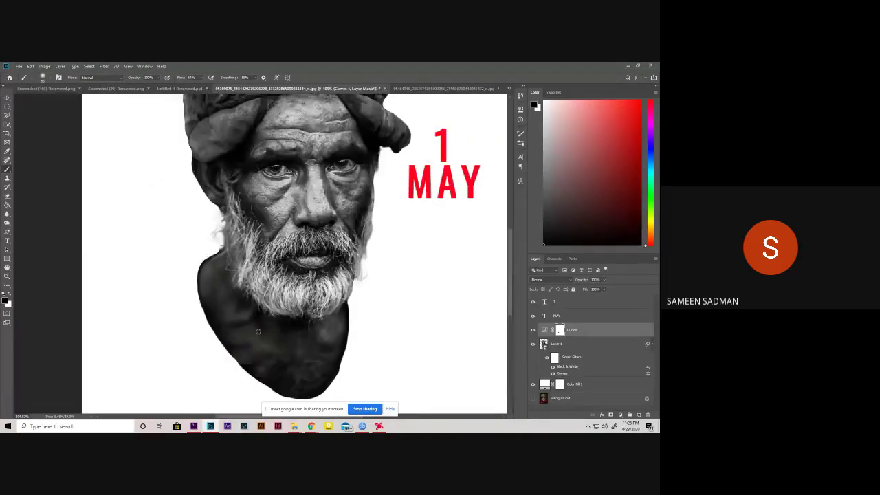
pyautogui.scroll(-3, 259, 336)
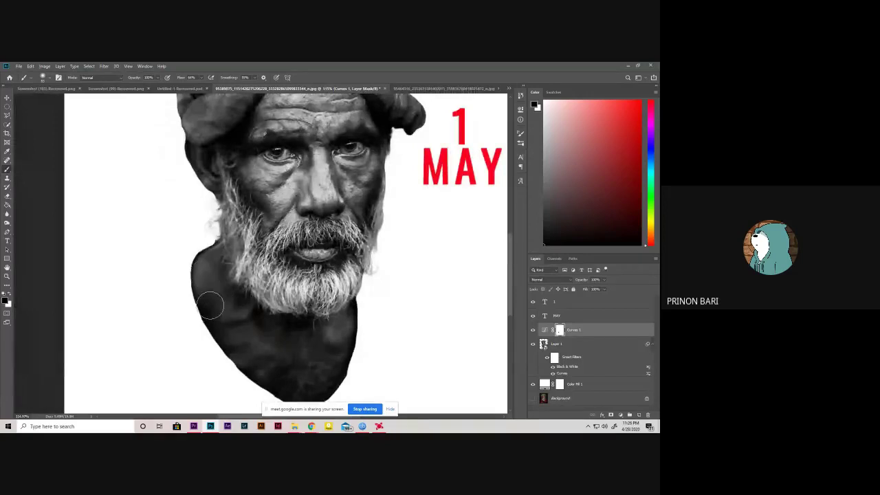
pyautogui.moveTo(229, 333)
pyautogui.mouseDown()
pyautogui.moveTo(334, 346)
pyautogui.moveTo(314, 378)
pyautogui.moveTo(252, 313)
pyautogui.mouseUp()
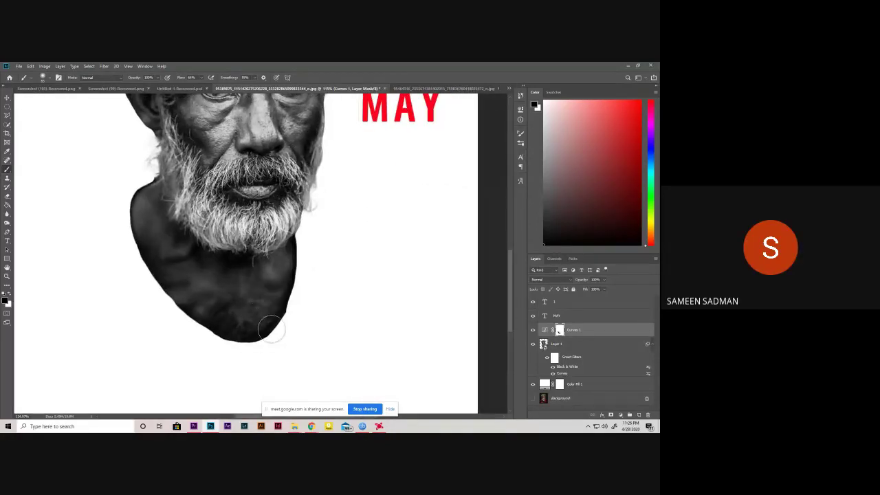
pyautogui.moveTo(157, 234); pyautogui.dragTo(290, 257)
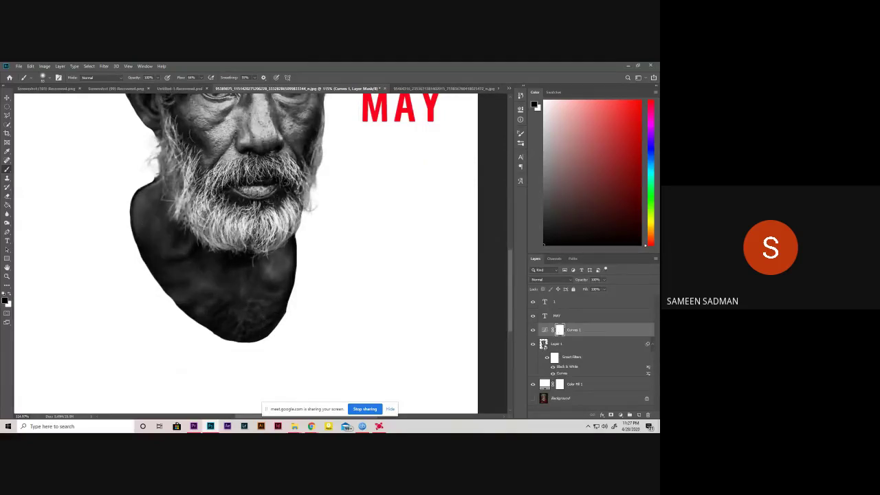
pyautogui.moveTo(179, 120)
pyautogui.mouseDown()
pyautogui.moveTo(218, 214)
pyautogui.moveTo(231, 275)
pyautogui.mouseUp()
# - Paint the Curves 1 mask over the turban folds and forehead
pyautogui.scroll(-2, 227, 262)
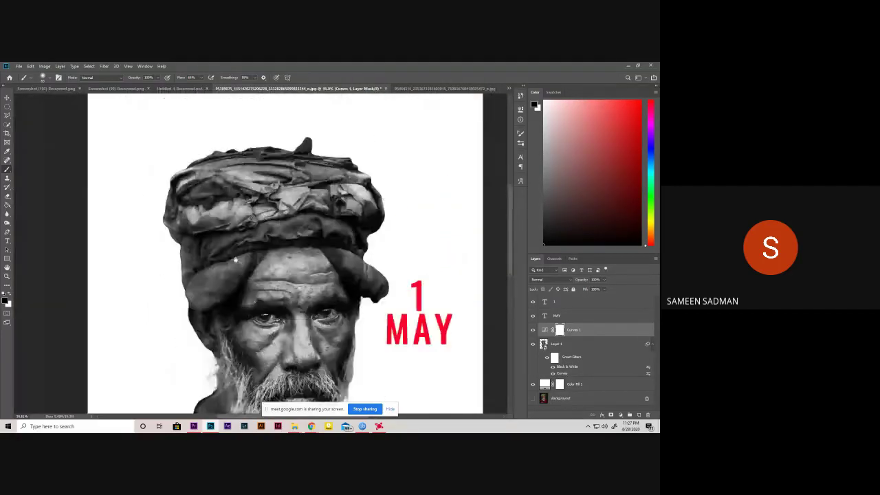
pyautogui.scroll(3, 208, 199)
pyautogui.moveTo(208, 200)
pyautogui.mouseDown()
pyautogui.moveTo(220, 291)
pyautogui.moveTo(289, 241)
pyautogui.moveTo(344, 220)
pyautogui.moveTo(357, 178)
pyautogui.moveTo(167, 191)
pyautogui.moveTo(328, 160)
pyautogui.moveTo(241, 148)
pyautogui.moveTo(300, 133)
pyautogui.moveTo(362, 138)
pyautogui.moveTo(141, 201)
pyautogui.moveTo(215, 256)
pyautogui.moveTo(232, 247)
pyautogui.moveTo(219, 291)
pyautogui.moveTo(149, 255)
pyautogui.moveTo(178, 307)
pyautogui.moveTo(186, 231)
pyautogui.mouseUp()
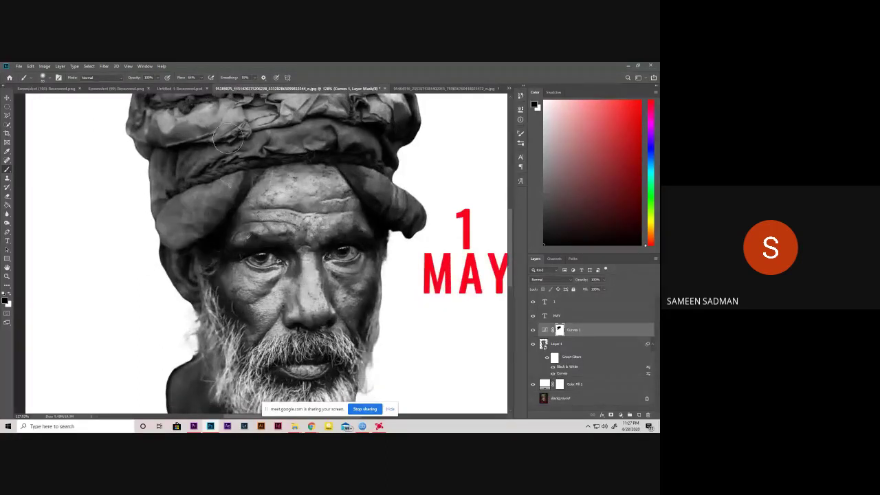
pyautogui.moveTo(227, 143)
pyautogui.mouseDown()
pyautogui.moveTo(201, 257)
pyautogui.moveTo(249, 257)
pyautogui.moveTo(302, 275)
pyautogui.moveTo(356, 334)
pyautogui.moveTo(371, 332)
pyautogui.moveTo(334, 322)
pyautogui.moveTo(311, 237)
pyautogui.moveTo(358, 234)
pyautogui.moveTo(227, 223)
pyautogui.mouseUp()
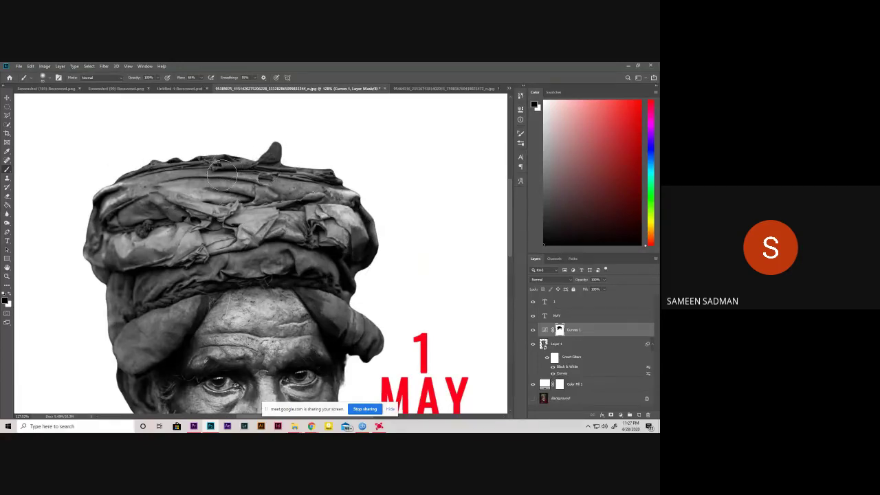
pyautogui.moveTo(227, 165); pyautogui.dragTo(315, 201)
pyautogui.moveTo(231, 295)
pyautogui.mouseDown()
pyautogui.moveTo(196, 137)
pyautogui.moveTo(226, 220)
pyautogui.mouseUp()
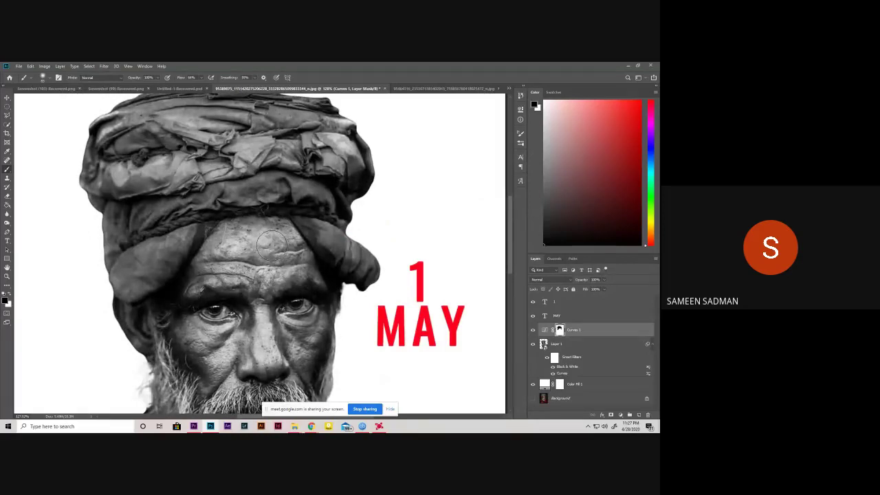
pyautogui.moveTo(271, 244); pyautogui.dragTo(285, 304)
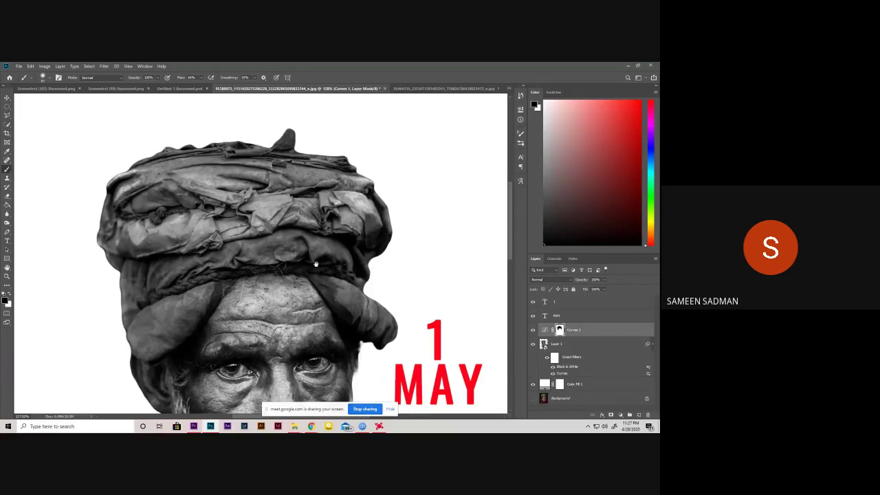
# - Paint the mask along the left beard edge and lower brush flow to 60%
pyautogui.moveTo(316, 264); pyautogui.dragTo(197, 198)
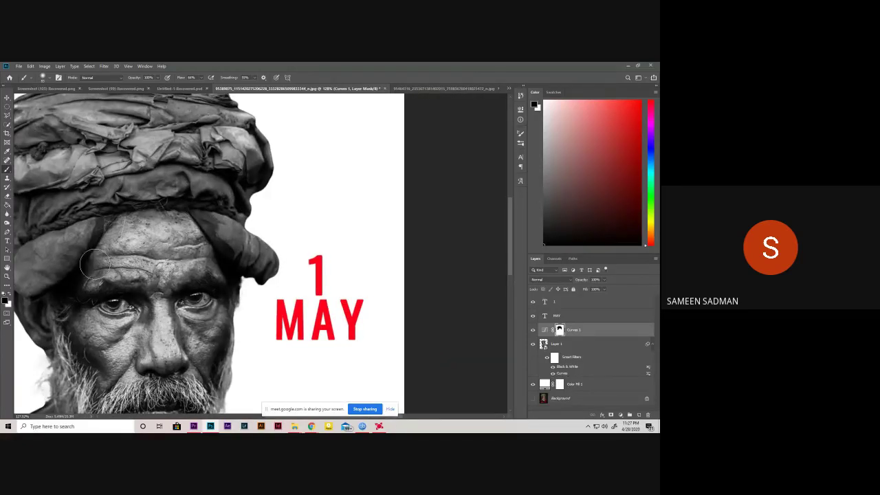
pyautogui.moveTo(64, 206); pyautogui.dragTo(172, 184)
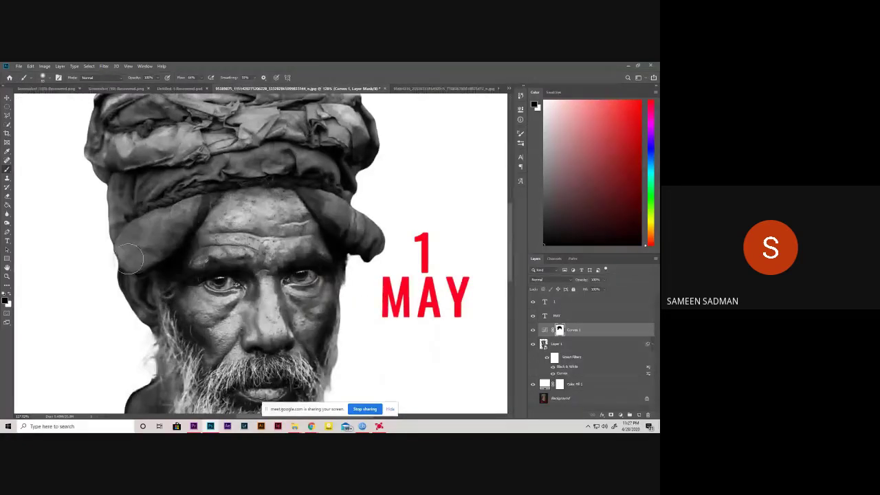
pyautogui.scroll(3, 120, 268)
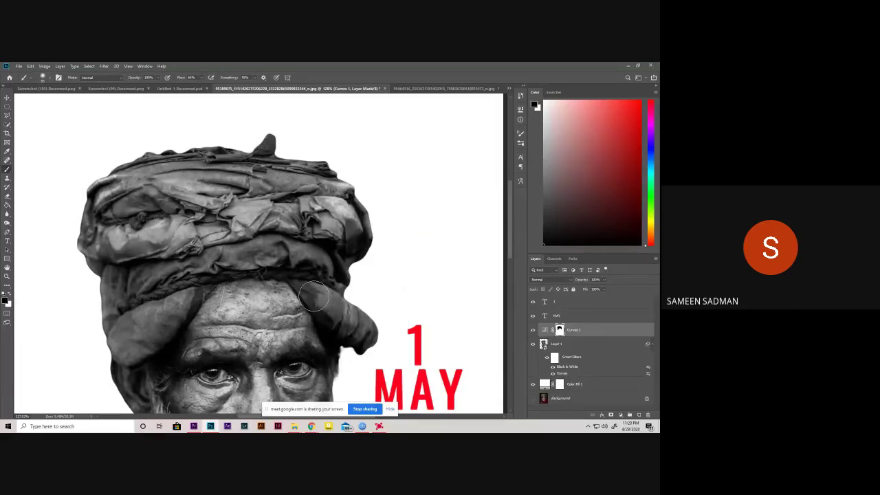
pyautogui.moveTo(295, 238); pyautogui.dragTo(185, 158)
pyautogui.scroll(-3, 185, 157)
pyautogui.scroll(-3, 185, 157)
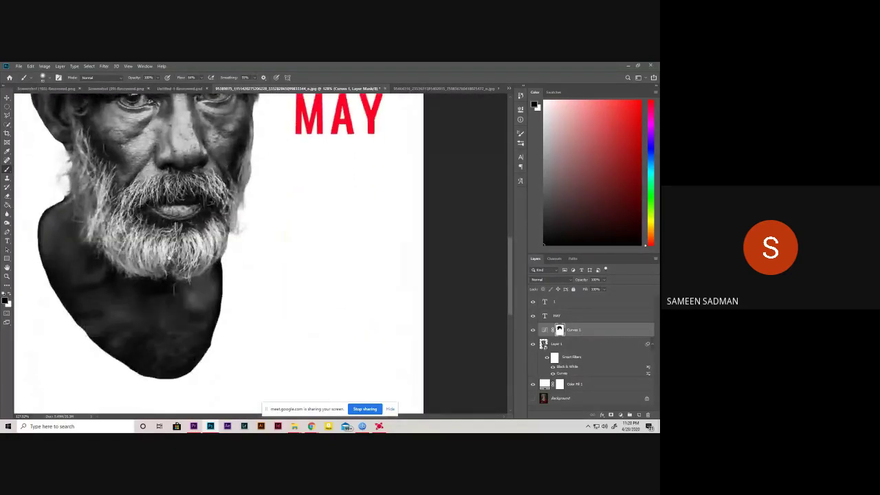
pyautogui.moveTo(189, 317); pyautogui.dragTo(228, 386)
pyautogui.moveTo(103, 254); pyautogui.dragTo(109, 223)
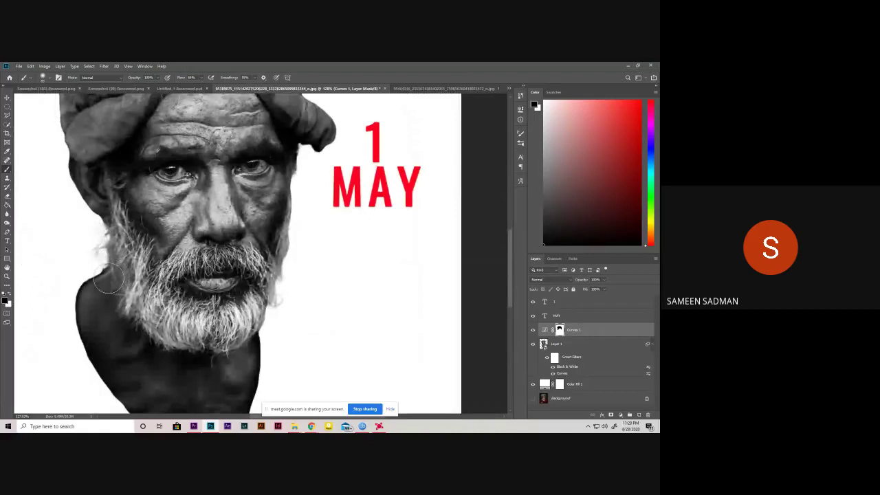
pyautogui.scroll(3, 108, 223)
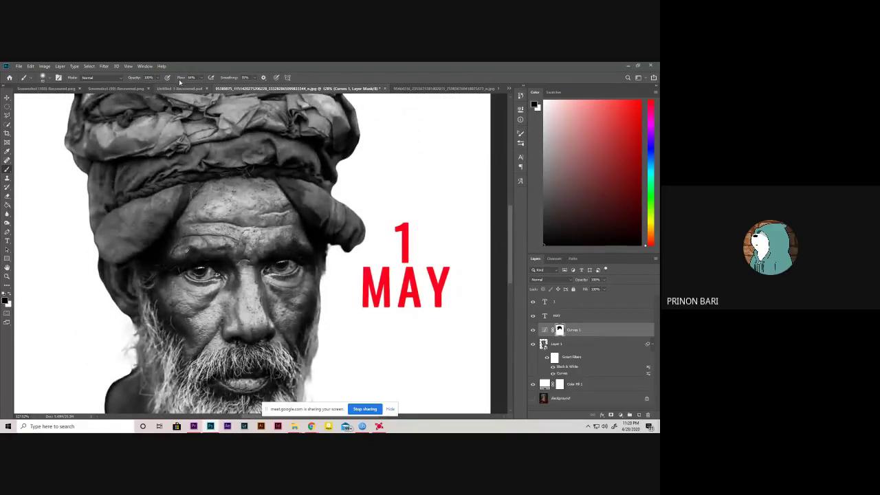
pyautogui.moveTo(181, 79); pyautogui.dragTo(173, 77)
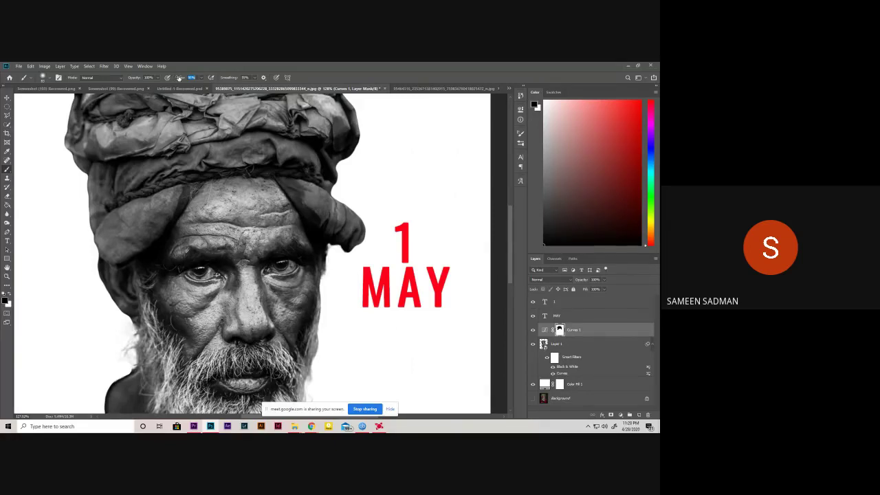
# - Set a low brush flow of 14 and paint the mask over the turban top and eyes
pyautogui.press('Return')
pyautogui.moveTo(180, 79); pyautogui.dragTo(207, 82)
pyautogui.press('Return')
pyautogui.moveTo(188, 78); pyautogui.dragTo(174, 78)
pyautogui.write('14')
pyautogui.moveTo(203, 124); pyautogui.dragTo(181, 144)
pyautogui.moveTo(196, 275); pyautogui.dragTo(268, 285)
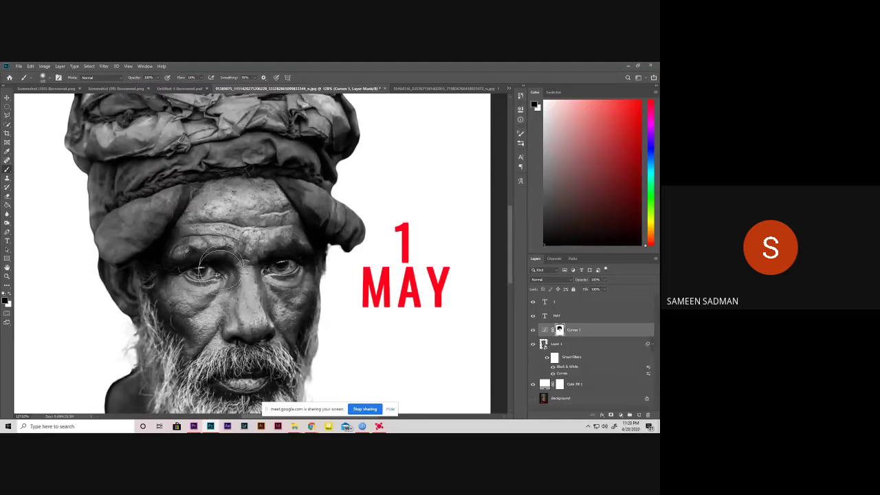
# - Adjust flow, switch to white, and repaint around the eyes to restore detail
pyautogui.moveTo(181, 77); pyautogui.dragTo(238, 88)
pyautogui.press('Return')
pyautogui.press('x')
pyautogui.moveTo(206, 272); pyautogui.dragTo(224, 277)
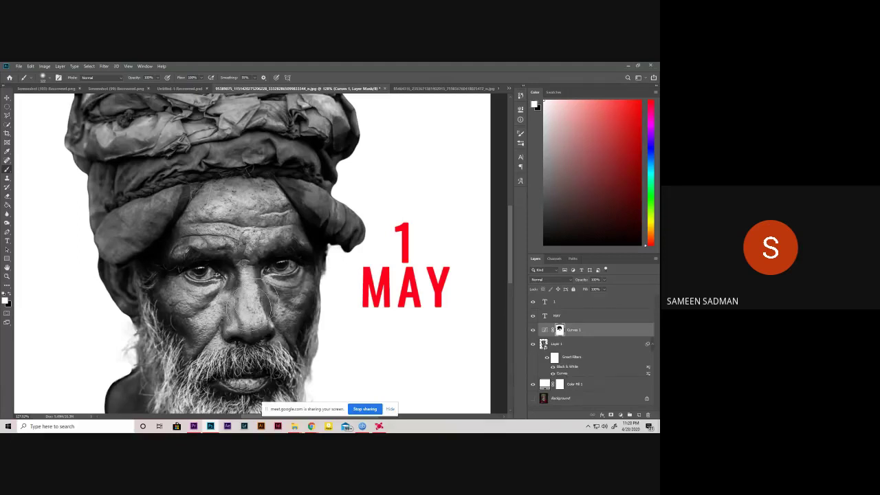
pyautogui.moveTo(273, 295)
pyautogui.mouseDown()
pyautogui.moveTo(231, 303)
pyautogui.moveTo(206, 172)
pyautogui.mouseUp()
# - Toggle Curves 1 visibility on and off to compare the portrait
pyautogui.scroll(5, 222, 187)
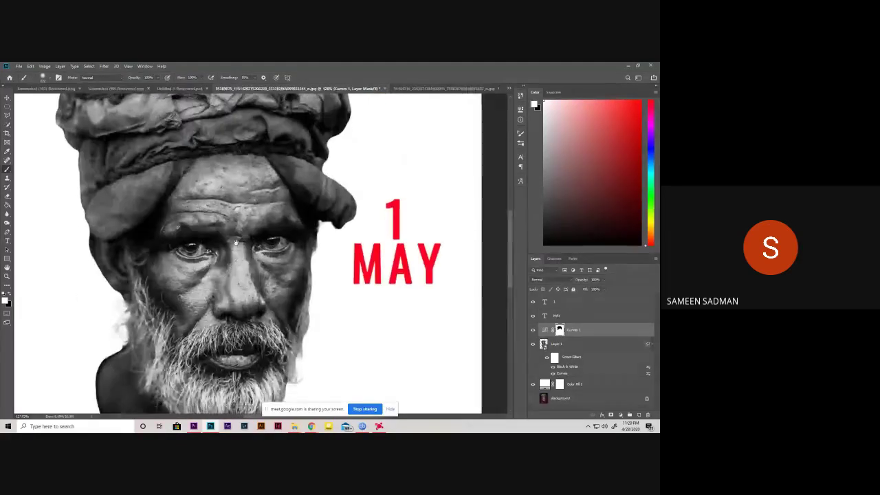
pyautogui.scroll(5, 157, 130)
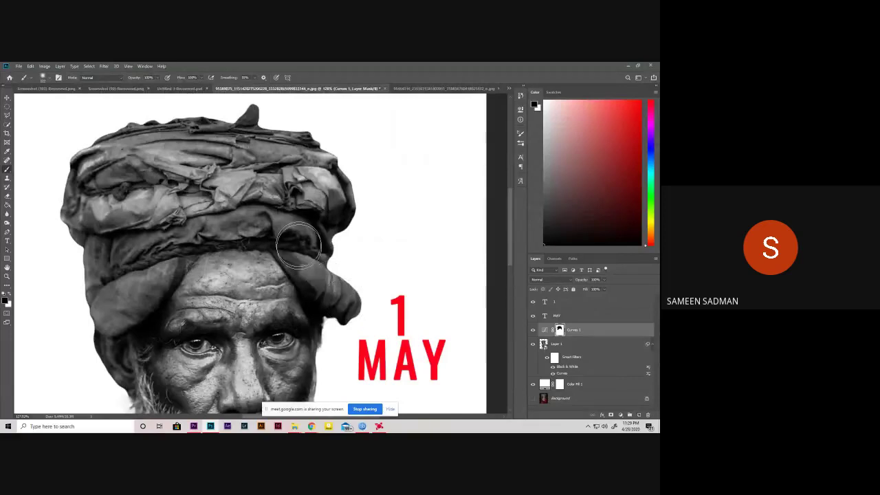
pyautogui.scroll(-8, 324, 305)
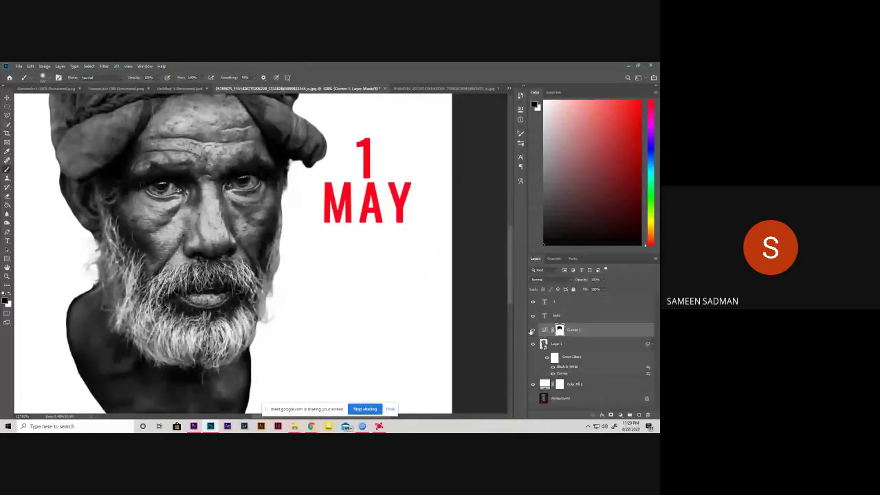
pyautogui.click(532, 331)
pyautogui.scroll(2, 334, 220)
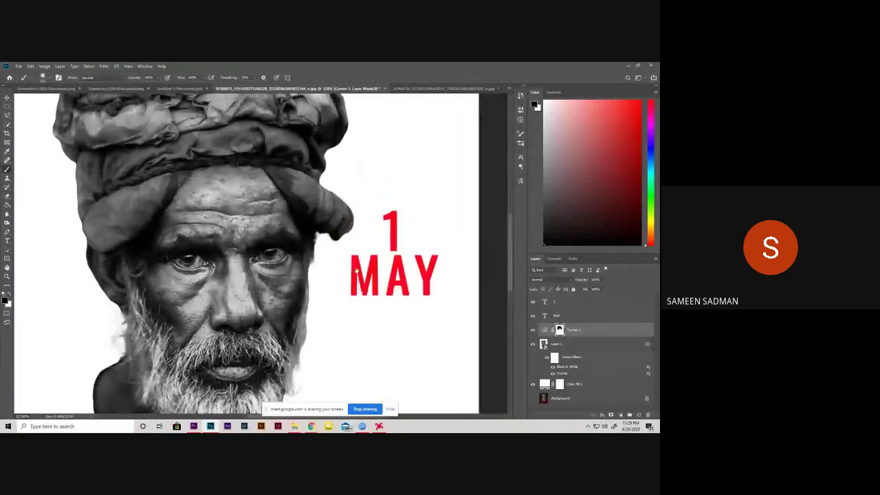
pyautogui.scroll(2, 344, 233)
pyautogui.scroll(-5, 359, 260)
pyautogui.scroll(2, 343, 263)
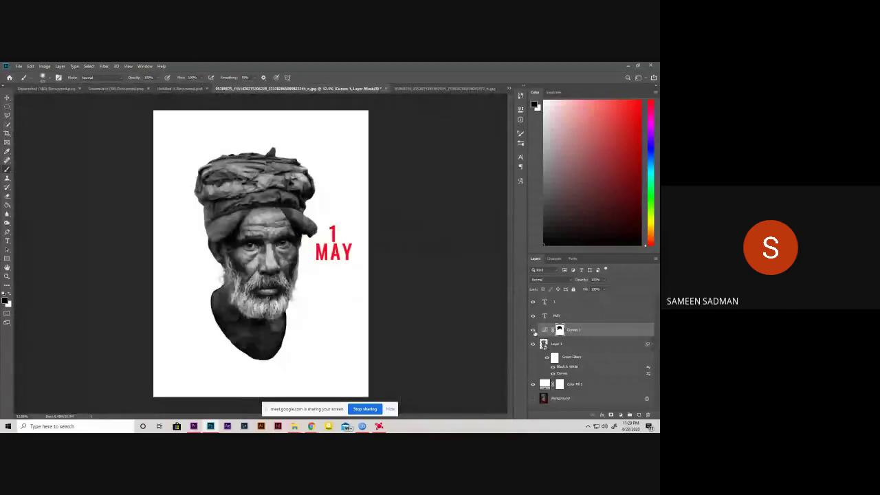
pyautogui.click(534, 330)
pyautogui.click(534, 331)
pyautogui.click(534, 330)
pyautogui.click(533, 331)
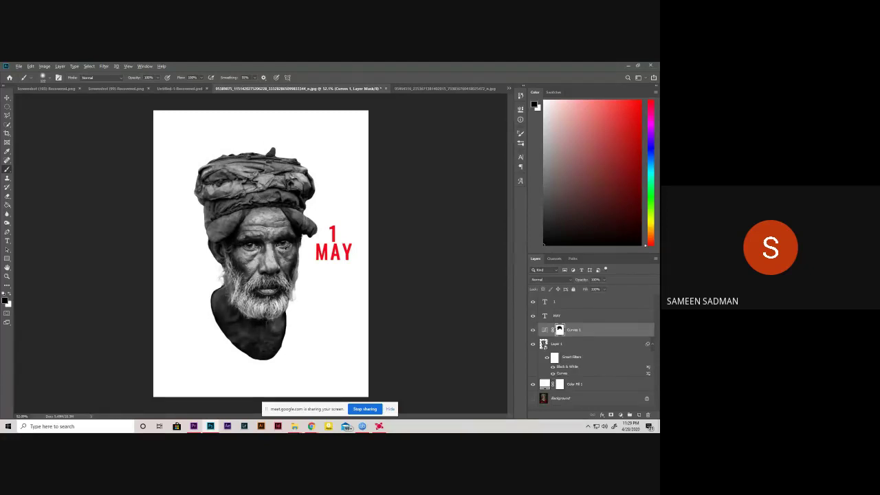
# - Target the Curves 1 layer itself and bring up its blend mode list
pyautogui.scroll(2, 284, 249)
pyautogui.scroll(2, 284, 249)
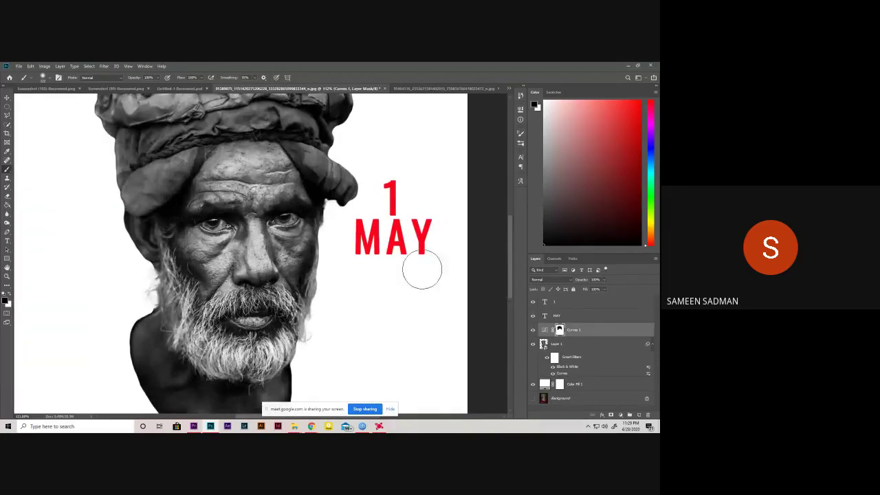
pyautogui.scroll(-1, 422, 269)
pyautogui.click(546, 331)
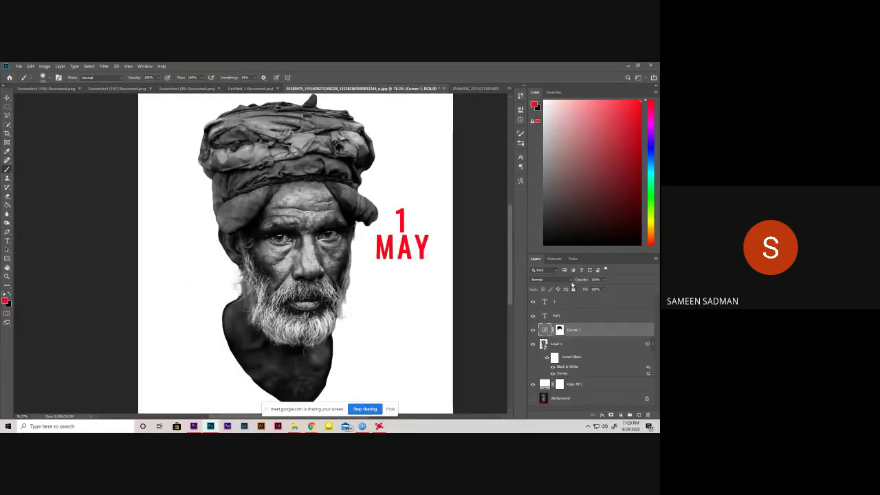
pyautogui.click(569, 282)
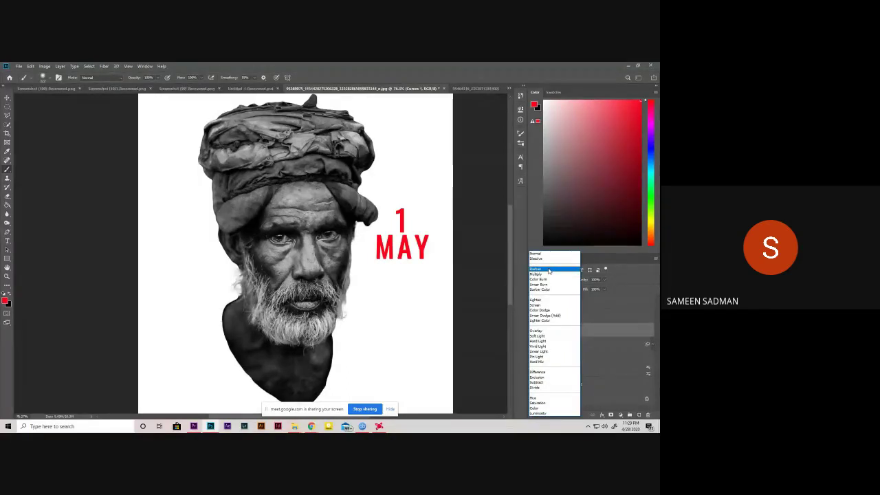
# - Try Luminosity, then set the Curves 1 blend mode to Soft Light
pyautogui.press('Escape')
pyautogui.click(569, 281)
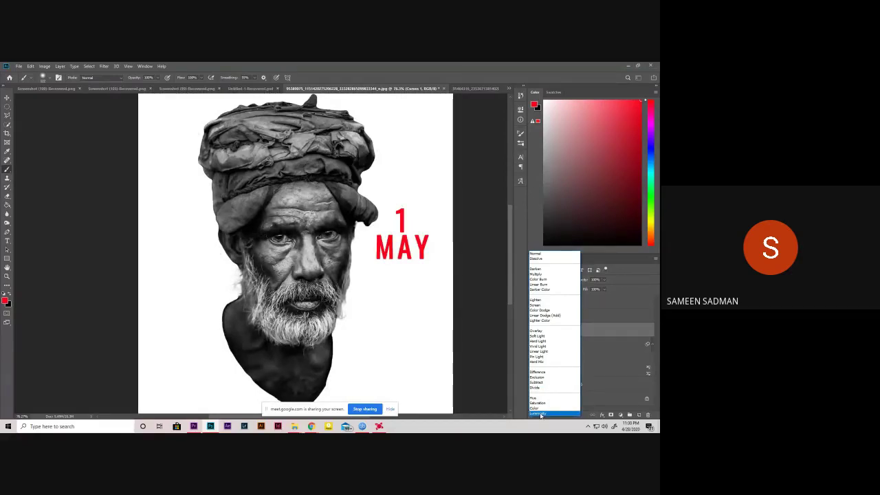
pyautogui.click(540, 413)
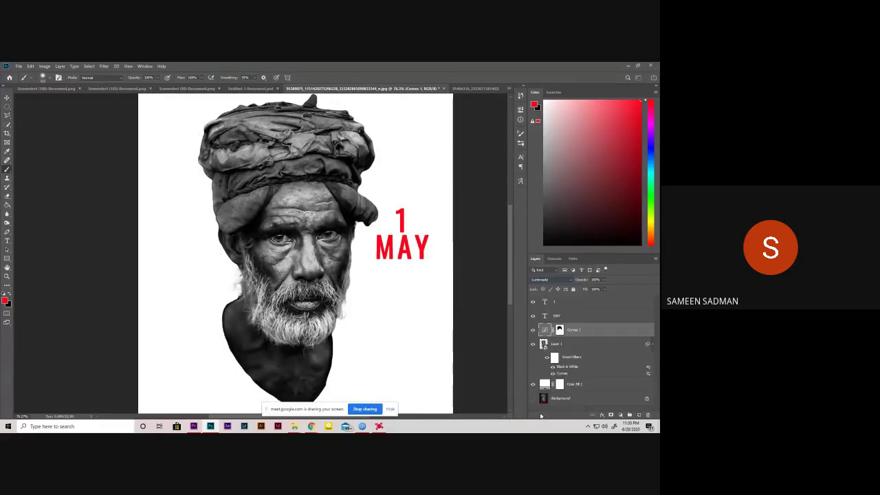
pyautogui.click(561, 282)
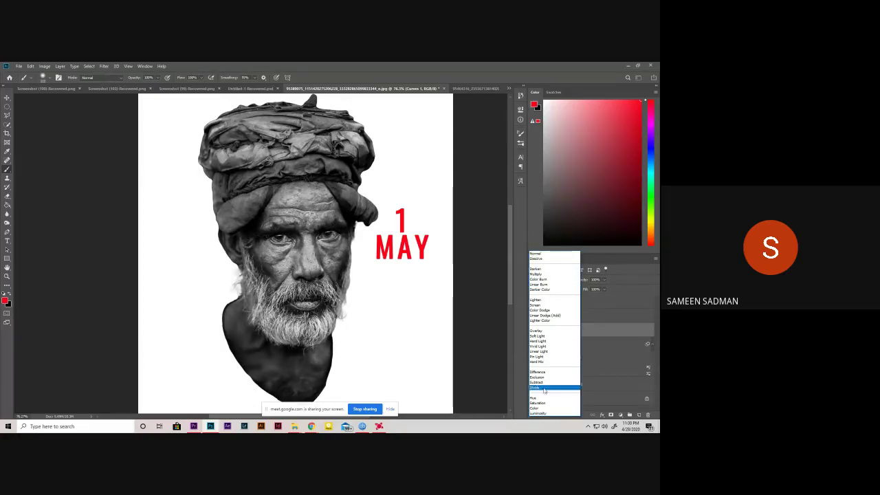
pyautogui.click(537, 337)
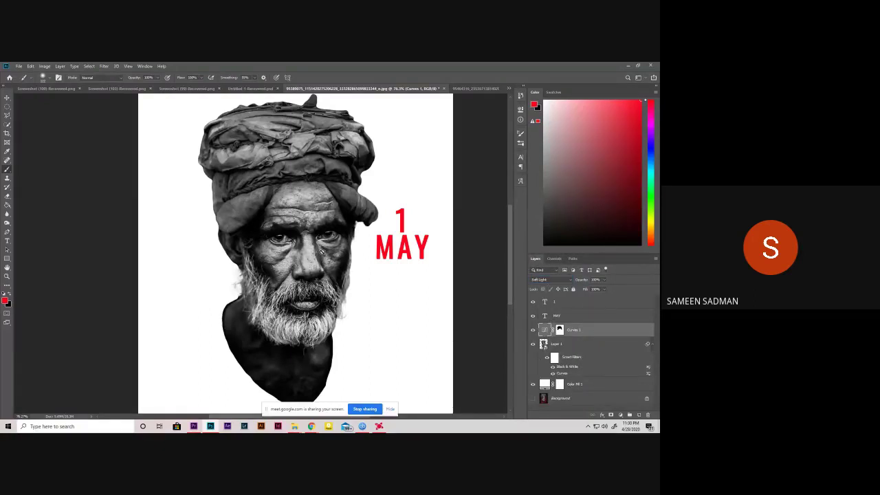
# - Lower the Curves 1 layer opacity to roughly 50%
pyautogui.scroll(2, 325, 245)
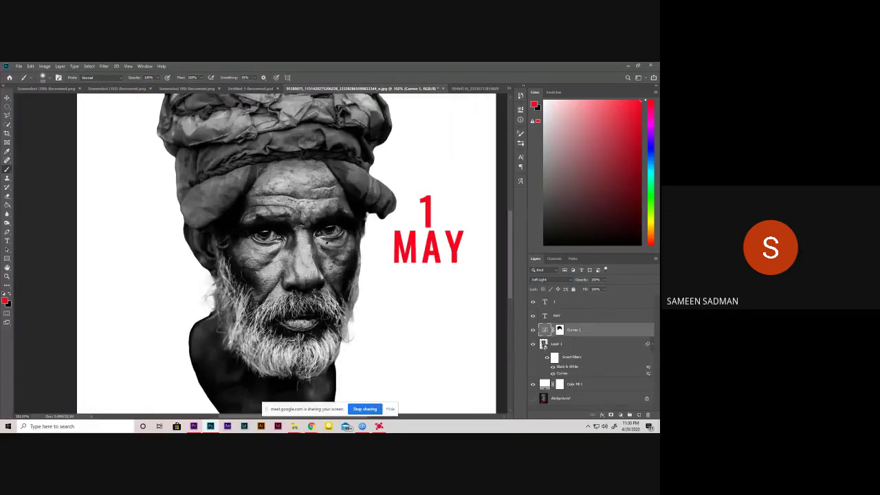
pyautogui.click(583, 281)
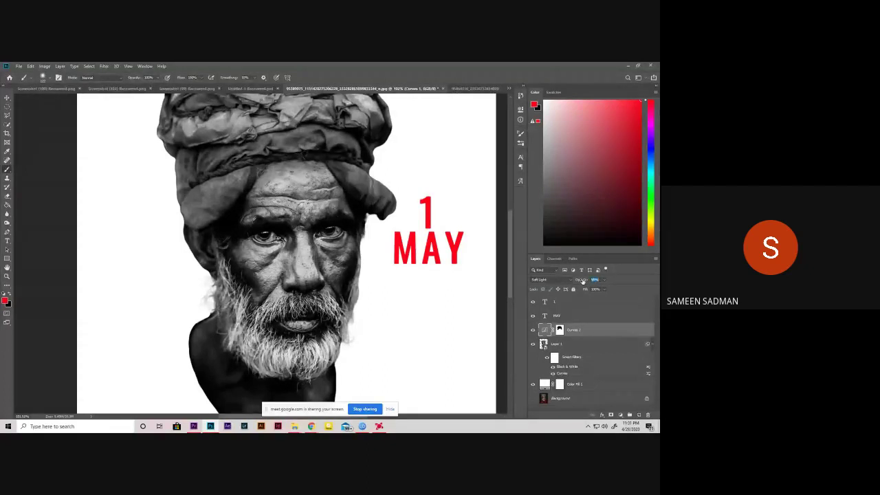
pyautogui.moveTo(580, 282); pyautogui.dragTo(574, 284)
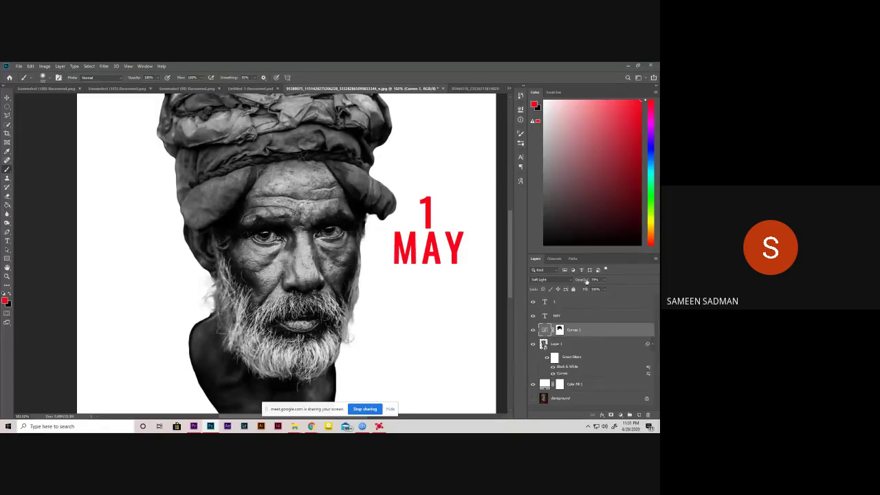
pyautogui.moveTo(586, 280)
pyautogui.mouseDown()
pyautogui.moveTo(570, 280)
pyautogui.moveTo(585, 281)
pyautogui.mouseUp()
pyautogui.moveTo(513, 284); pyautogui.dragTo(603, 280)
# - Toggle Curves 1 visibility to compare, then select Layer 1
pyautogui.click(533, 330)
pyautogui.click(533, 331)
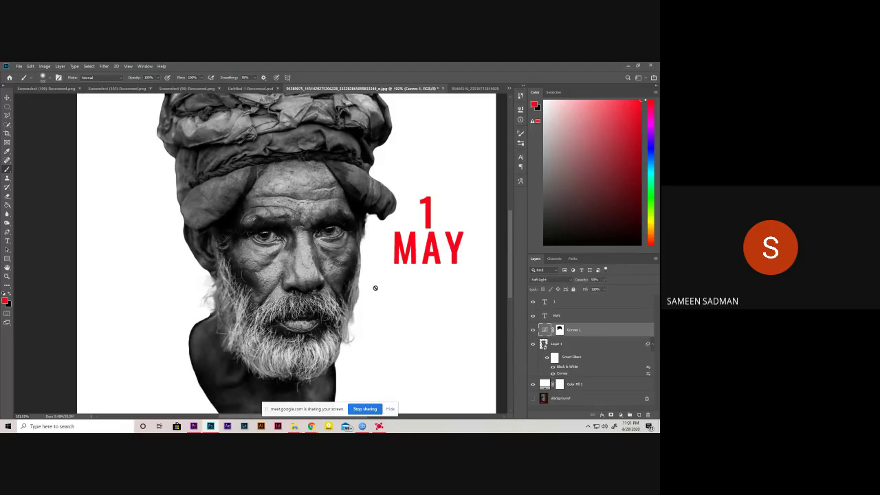
pyautogui.scroll(-3, 373, 286)
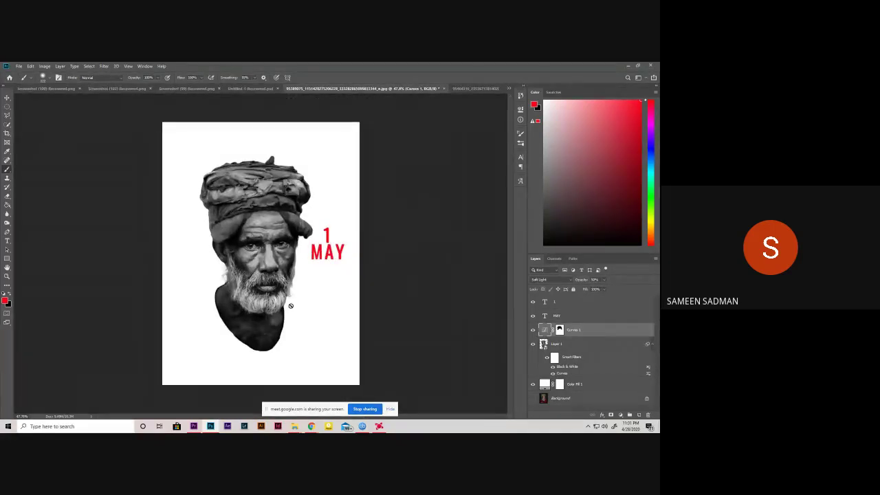
pyautogui.scroll(2, 203, 239)
pyautogui.scroll(2, 202, 241)
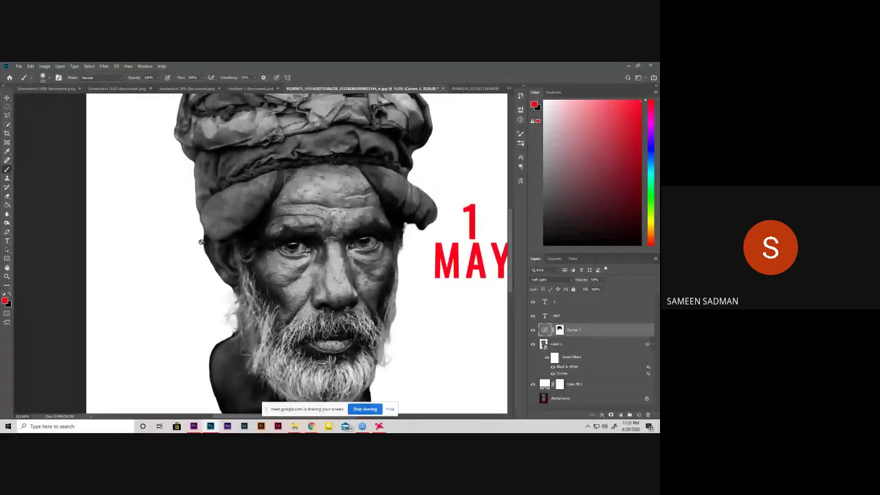
pyautogui.click(600, 343)
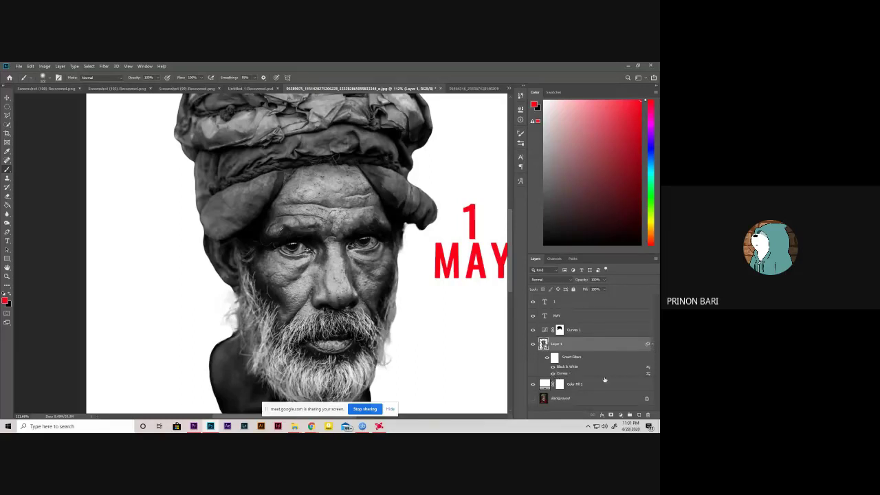
# - Delete the Curves smart filter from Layer 1 and target its smart filter mask
pyautogui.rightClick(566, 374)
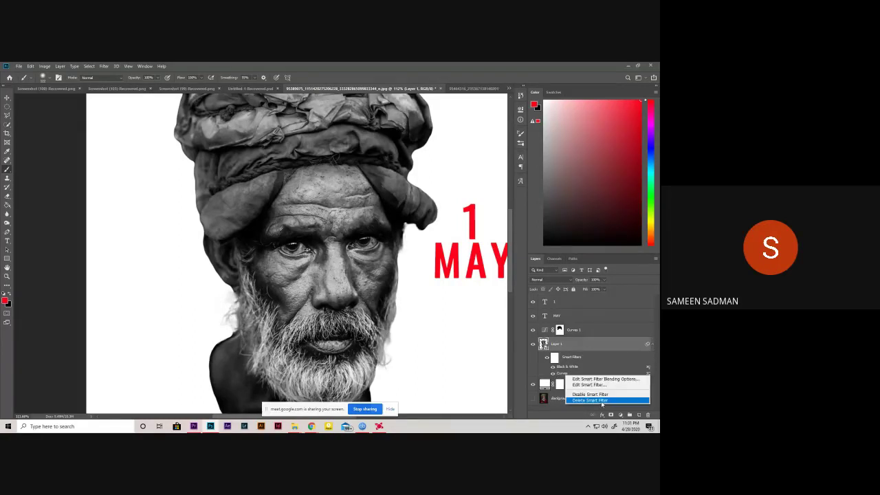
pyautogui.click(590, 401)
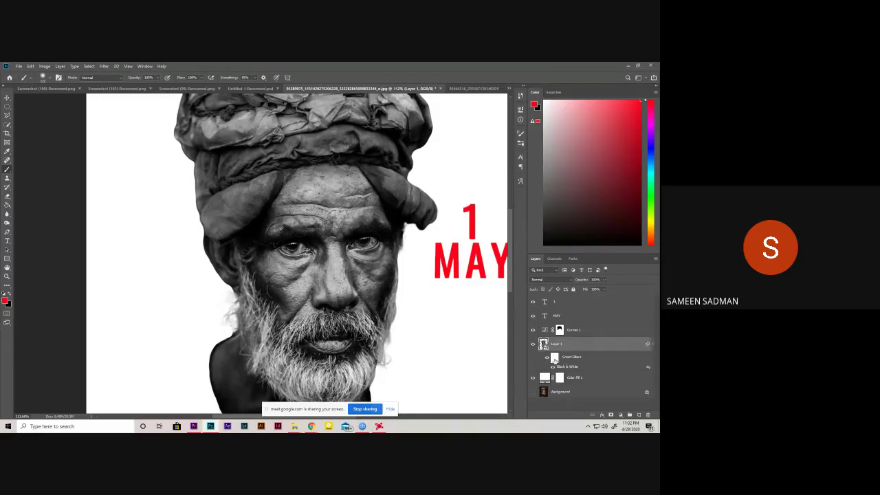
pyautogui.click(555, 358)
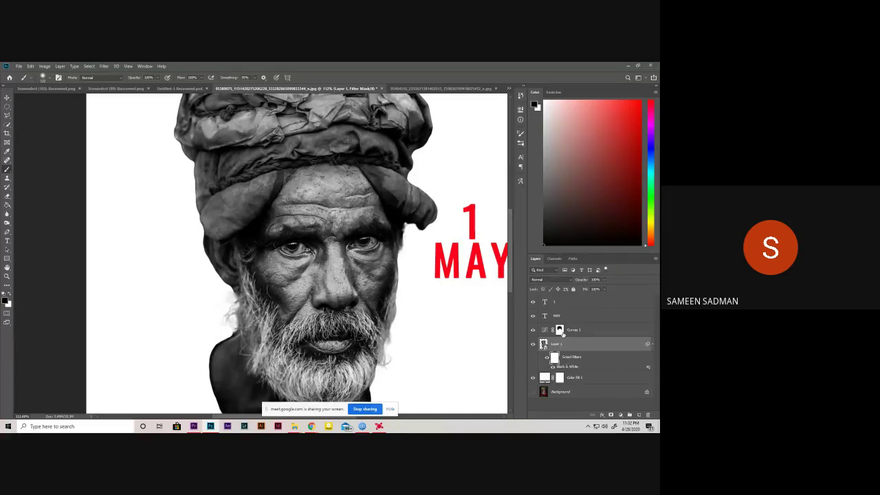
pyautogui.click(561, 331)
pyautogui.click(555, 358)
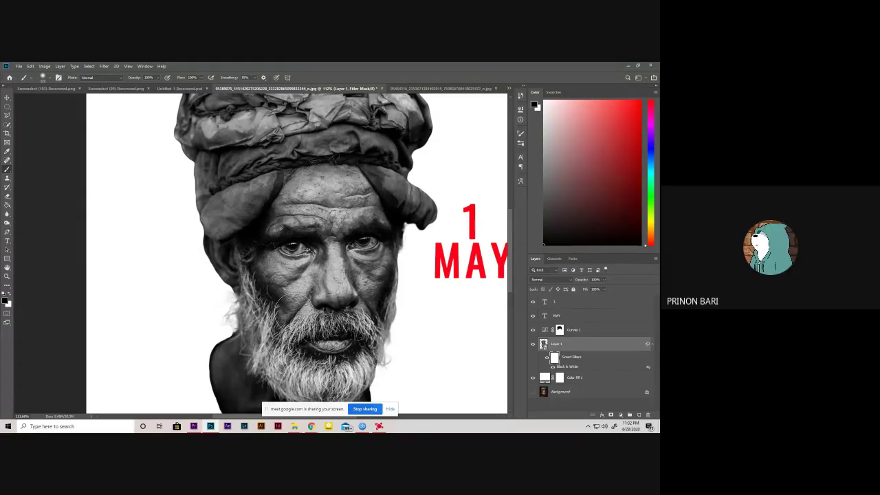
# - Paint the Black & White filter mask over the left iris to reveal its orange colour
pyautogui.scroll(2, 313, 248)
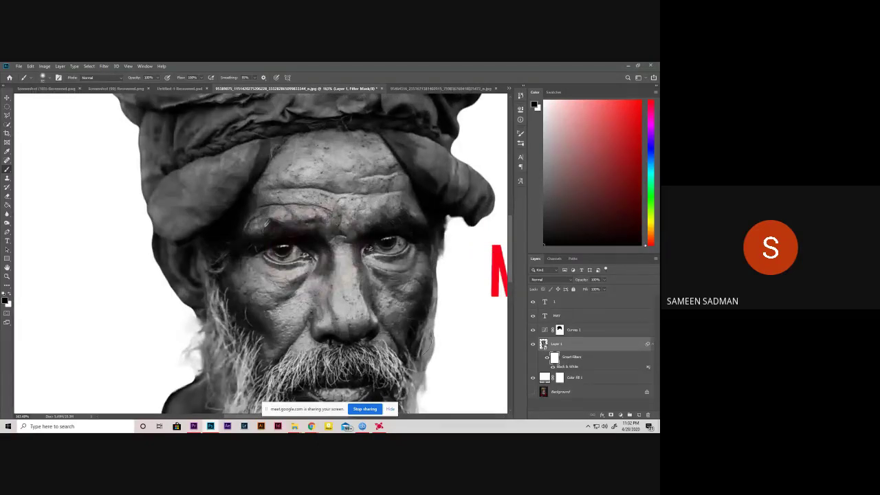
pyautogui.scroll(1, 292, 256)
pyautogui.scroll(2, 293, 256)
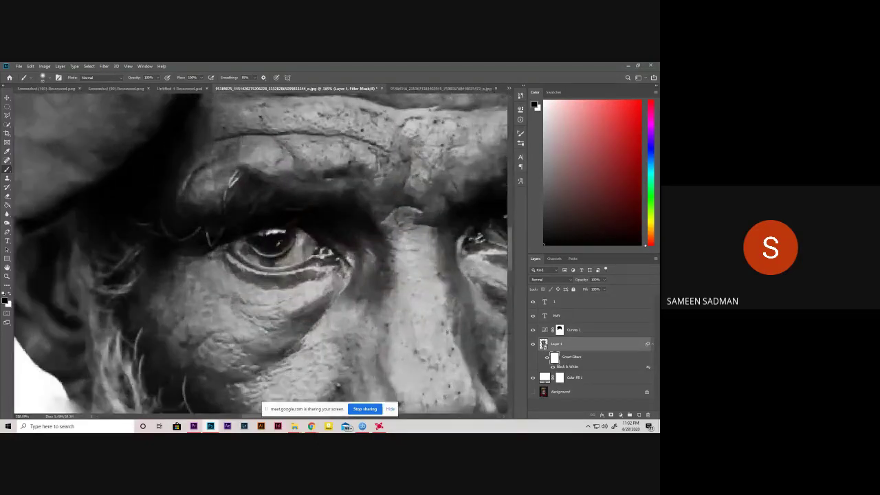
pyautogui.scroll(1, 278, 242)
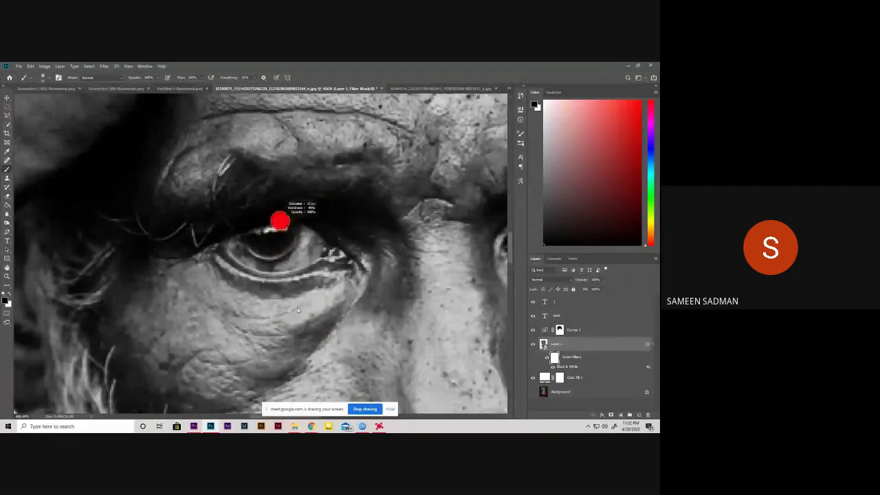
pyautogui.moveTo(258, 242)
pyautogui.mouseDown()
pyautogui.moveTo(252, 258)
pyautogui.moveTo(239, 255)
pyautogui.mouseUp()
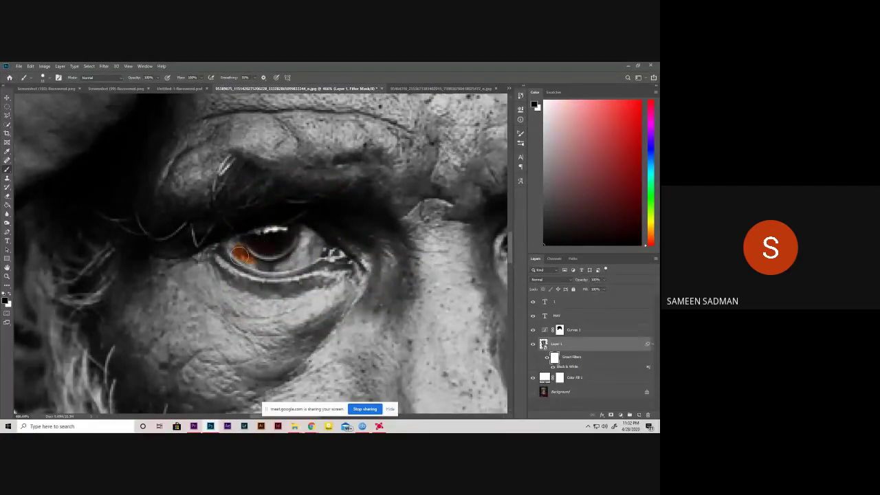
pyautogui.moveTo(315, 254); pyautogui.dragTo(300, 242)
pyautogui.moveTo(267, 255)
pyautogui.mouseDown()
pyautogui.moveTo(233, 252)
pyautogui.moveTo(268, 237)
pyautogui.moveTo(297, 239)
pyautogui.moveTo(244, 252)
pyautogui.mouseUp()
# - Reveal the orange colour in the right eye's iris
pyautogui.hscroll(2, 301, 240)
pyautogui.hscroll(2, 301, 241)
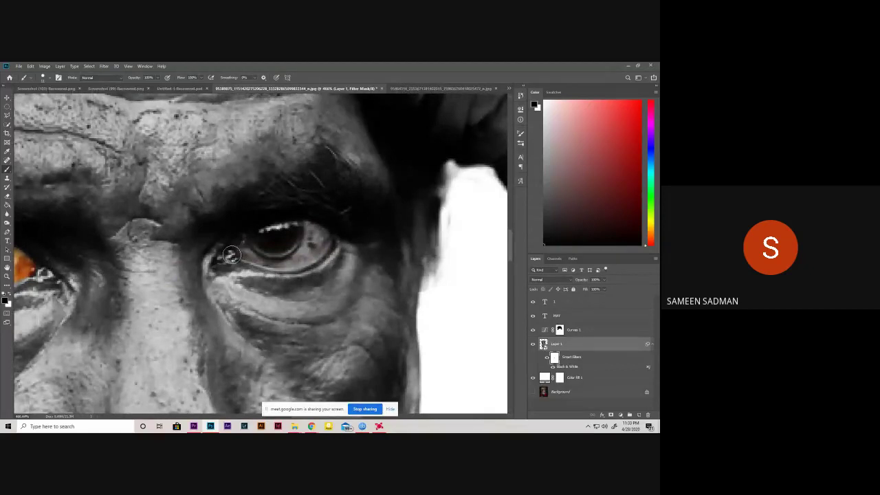
pyautogui.moveTo(244, 249)
pyautogui.mouseDown()
pyautogui.moveTo(275, 235)
pyautogui.moveTo(262, 234)
pyautogui.moveTo(306, 231)
pyautogui.moveTo(319, 246)
pyautogui.moveTo(273, 256)
pyautogui.moveTo(290, 256)
pyautogui.moveTo(291, 231)
pyautogui.mouseUp()
pyautogui.scroll(-5, 302, 231)
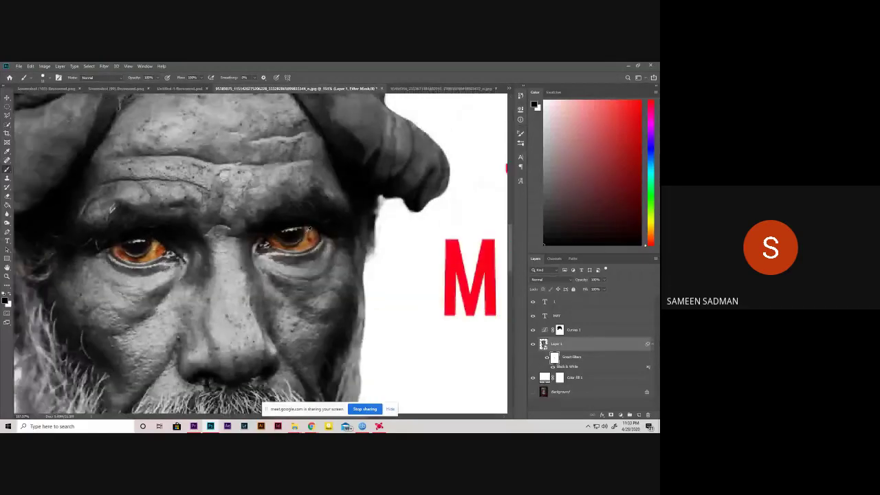
pyautogui.scroll(-5, 305, 229)
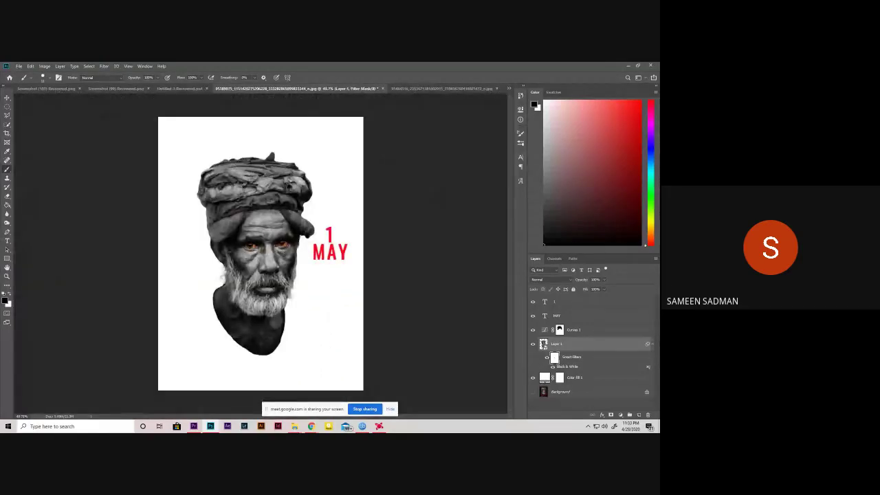
pyautogui.scroll(2, 248, 247)
pyautogui.scroll(3, 247, 247)
pyautogui.scroll(3, 248, 247)
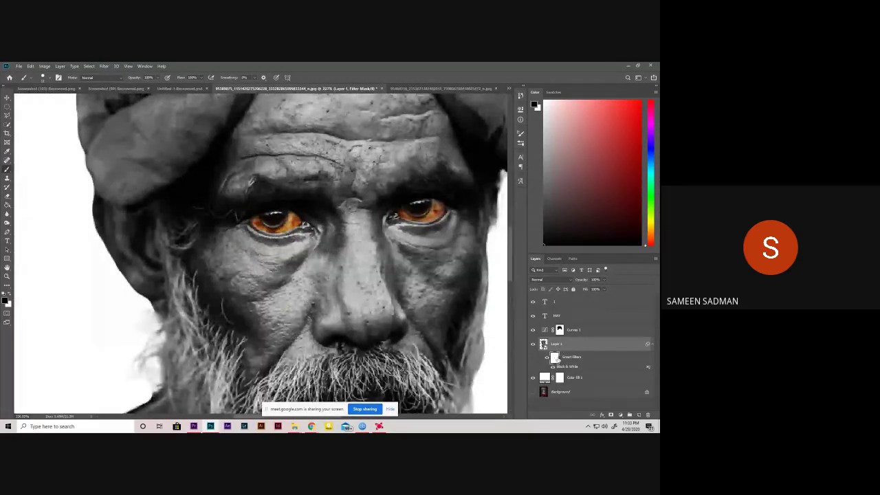
pyautogui.scroll(-1, 370, 298)
pyautogui.scroll(-2, 370, 298)
pyautogui.scroll(1, 366, 297)
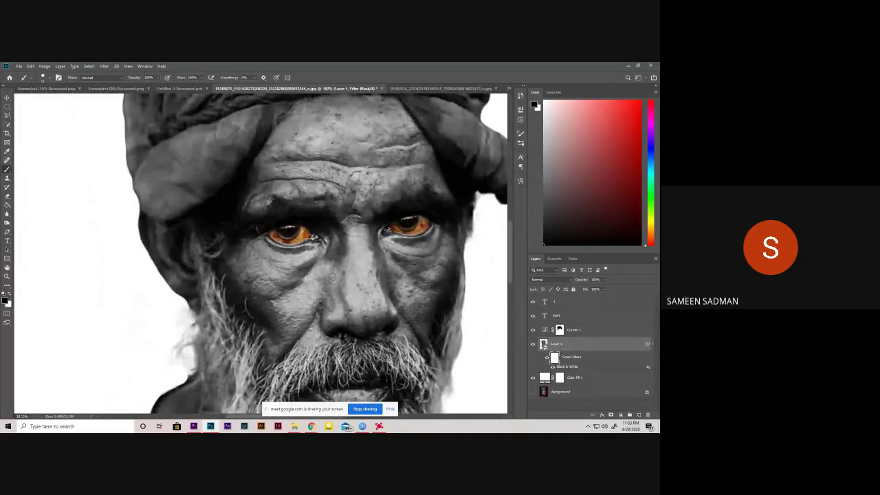
pyautogui.scroll(1, 331, 276)
pyautogui.scroll(1, 337, 289)
pyautogui.scroll(1, 275, 285)
pyautogui.scroll(2, 222, 283)
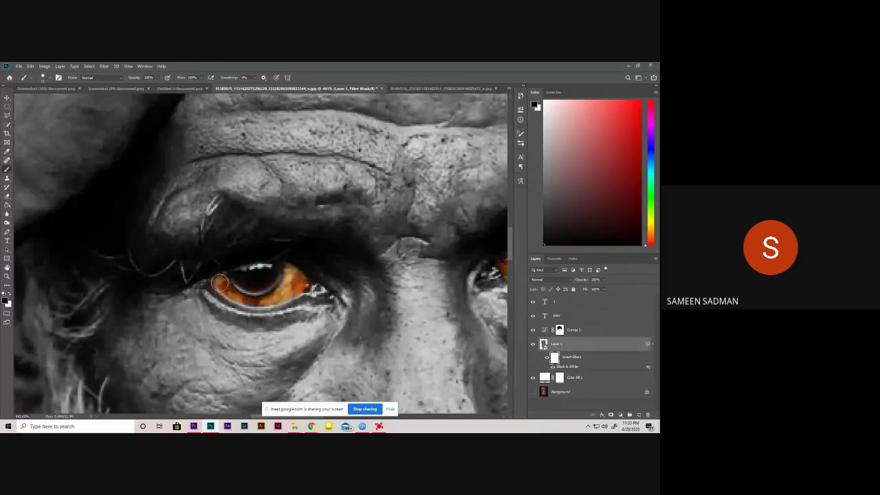
# - Touch up the iris corners so both eyes show full orange colour
pyautogui.moveTo(213, 284); pyautogui.dragTo(221, 294)
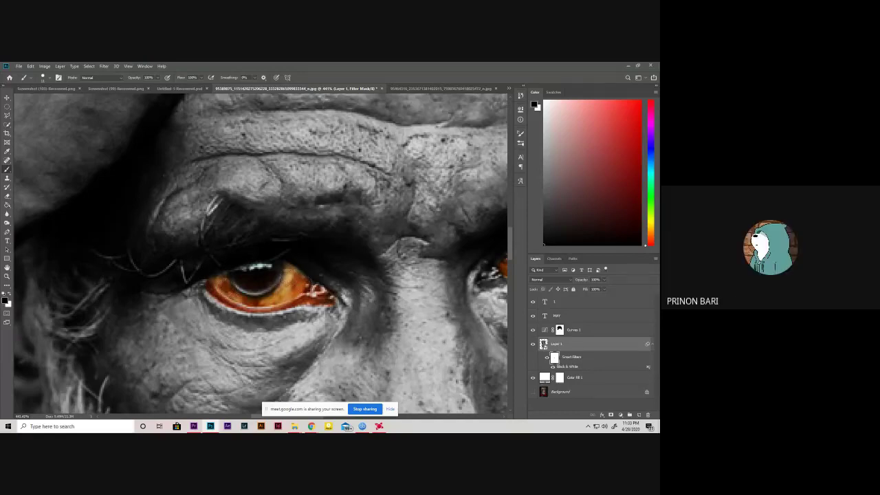
pyautogui.scroll(-3, 326, 277)
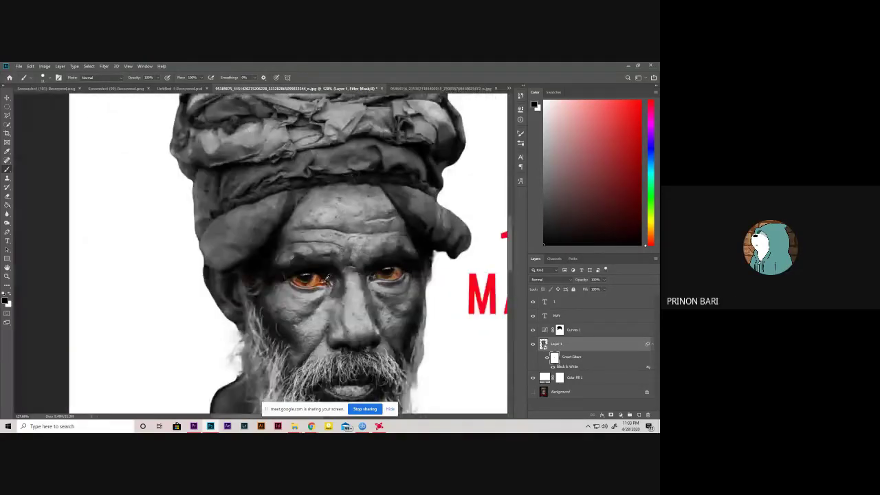
pyautogui.scroll(-2, 326, 277)
pyautogui.scroll(3, 350, 278)
pyautogui.scroll(2, 349, 278)
pyautogui.scroll(2, 350, 278)
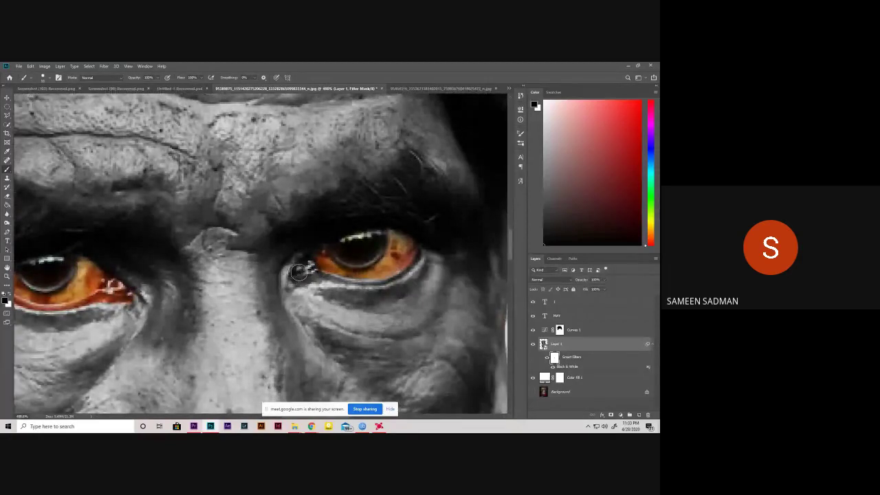
pyautogui.moveTo(298, 271)
pyautogui.mouseDown()
pyautogui.moveTo(407, 260)
pyautogui.moveTo(326, 267)
pyautogui.moveTo(344, 271)
pyautogui.mouseUp()
pyautogui.scroll(-3, 363, 272)
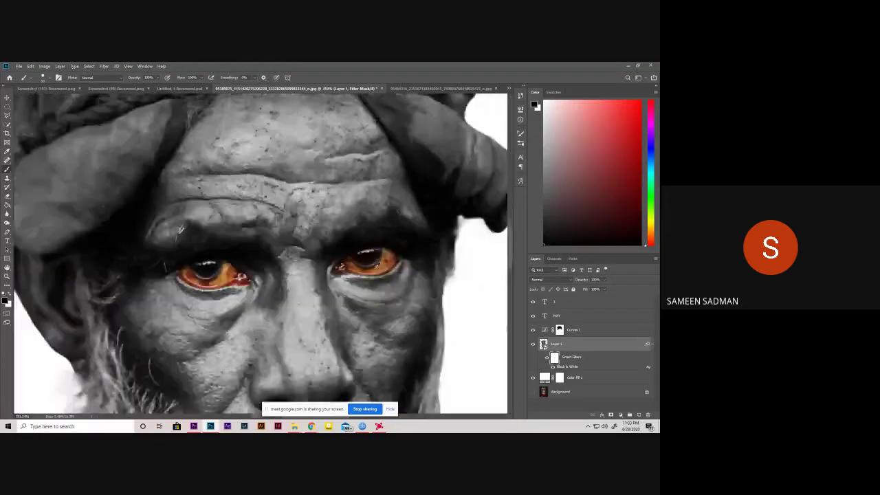
pyautogui.scroll(-3, 363, 272)
pyautogui.scroll(-3, 363, 272)
pyautogui.scroll(-2, 280, 272)
pyautogui.scroll(2, 258, 251)
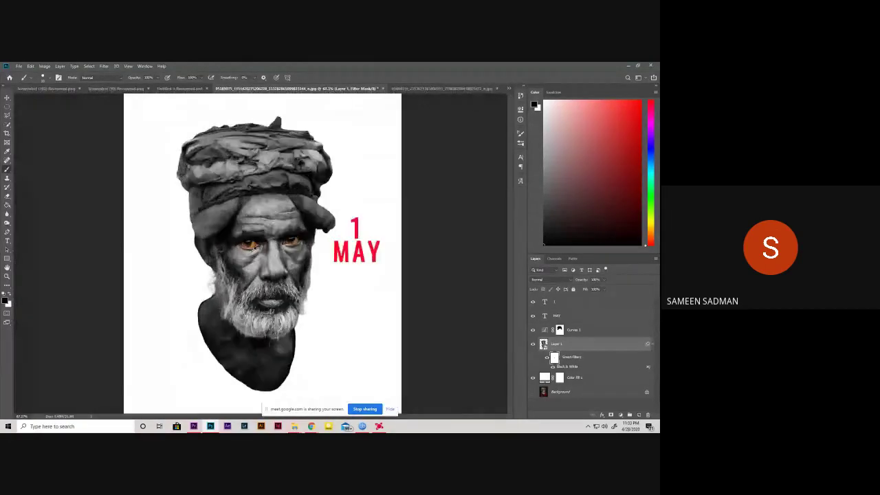
pyautogui.scroll(3, 258, 251)
pyautogui.scroll(3, 258, 249)
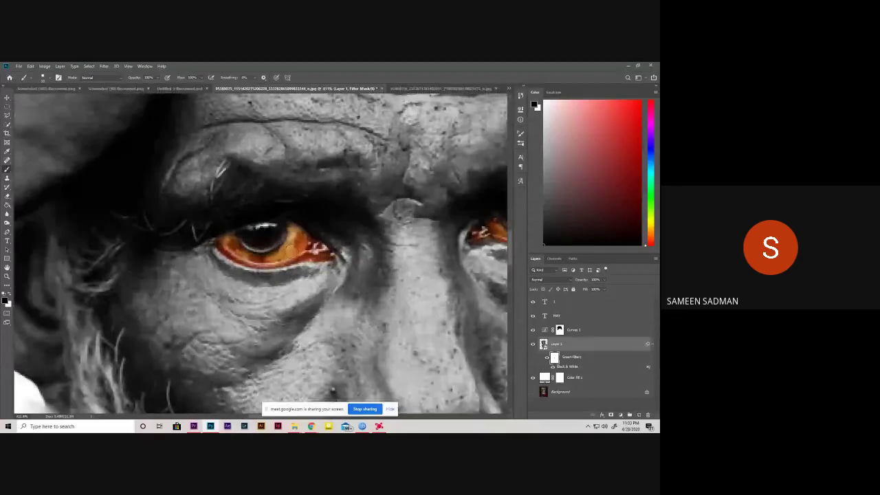
# - Paint white on the Black & White mask over both eyes, then restore subtle colour in the left iris
pyautogui.press('x')
pyautogui.moveTo(227, 218); pyautogui.dragTo(298, 232)
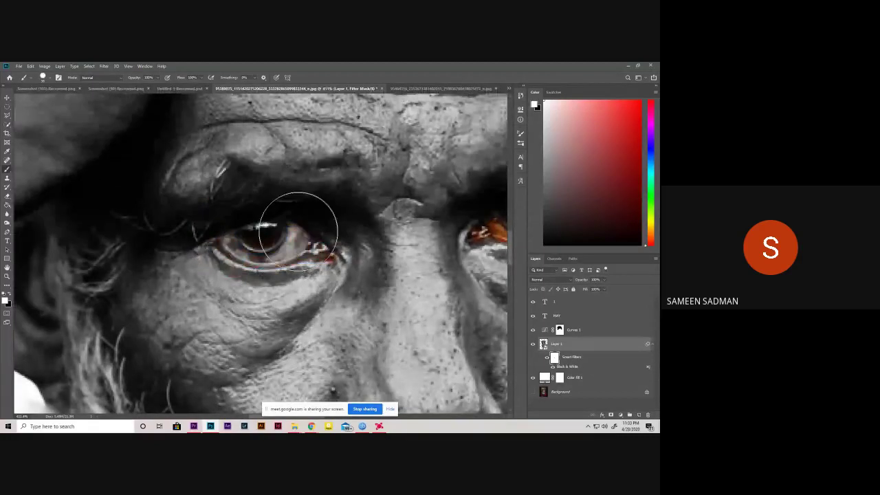
pyautogui.moveTo(472, 196); pyautogui.dragTo(323, 275)
pyautogui.moveTo(379, 254); pyautogui.dragTo(307, 259)
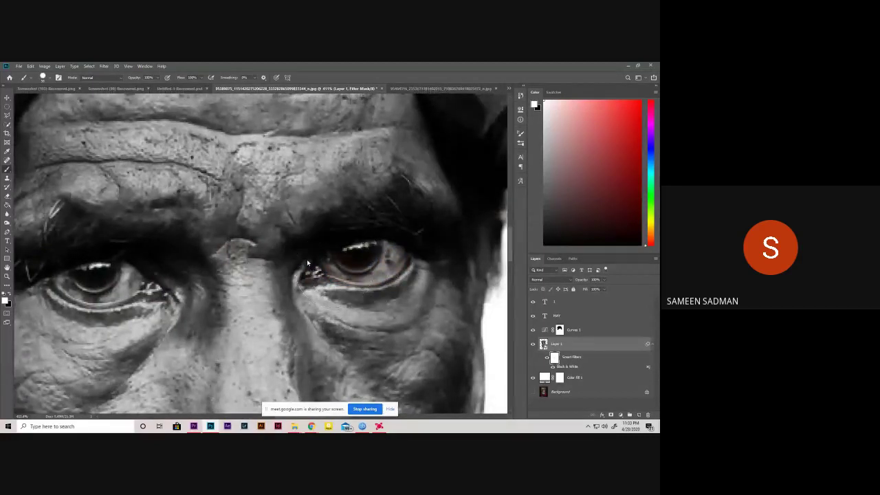
pyautogui.moveTo(96, 262); pyautogui.dragTo(142, 272)
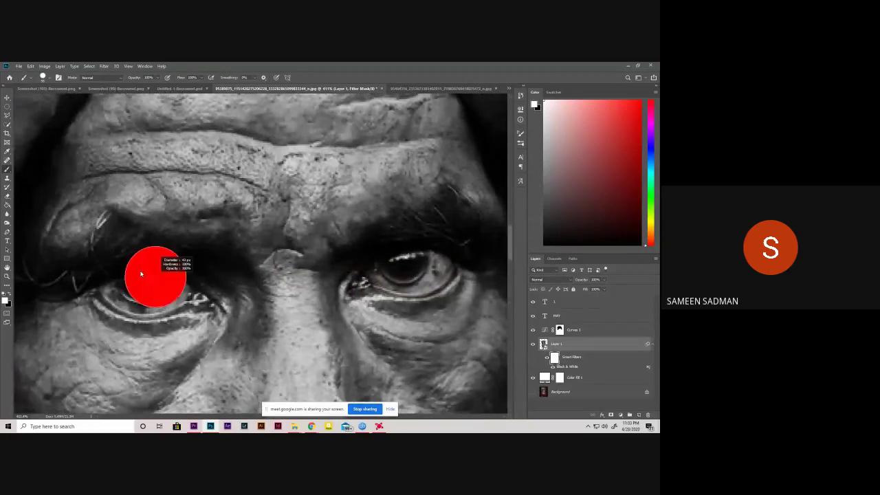
pyautogui.scroll(2, 141, 275)
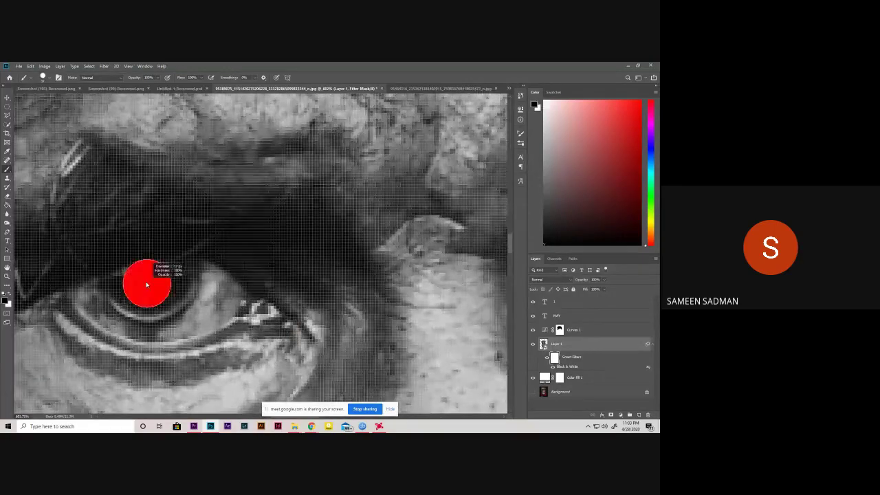
pyautogui.moveTo(138, 286)
pyautogui.mouseDown()
pyautogui.moveTo(163, 280)
pyautogui.moveTo(143, 301)
pyautogui.moveTo(146, 274)
pyautogui.moveTo(127, 275)
pyautogui.moveTo(172, 286)
pyautogui.moveTo(119, 283)
pyautogui.mouseUp()
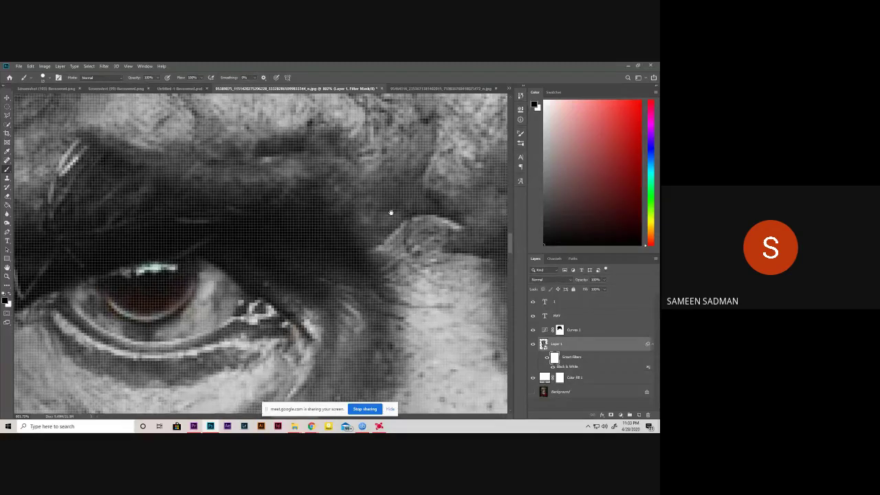
pyautogui.moveTo(391, 213); pyautogui.dragTo(506, 230)
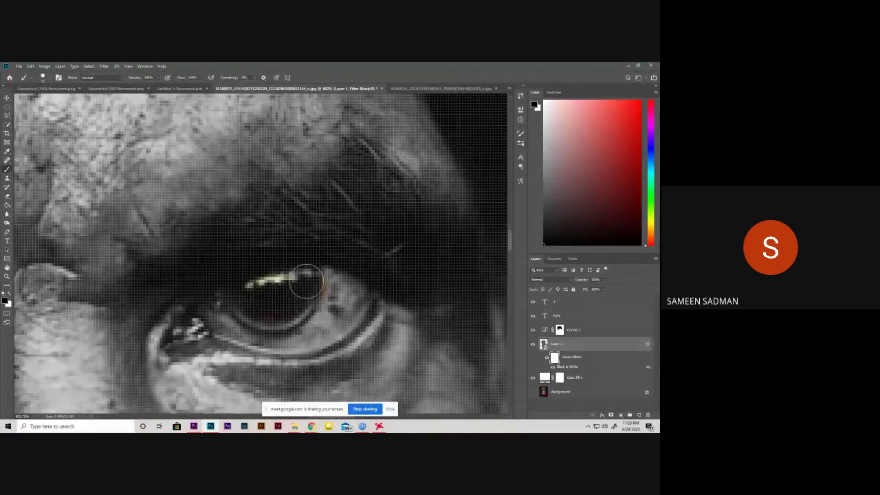
pyautogui.moveTo(306, 282)
pyautogui.mouseDown()
pyautogui.moveTo(249, 299)
pyautogui.moveTo(276, 306)
pyautogui.moveTo(330, 296)
pyautogui.moveTo(336, 282)
pyautogui.mouseUp()
# - Refine the left iris mask, alternating black and white at its edge, corner and lower left
pyautogui.press('x')
pyautogui.moveTo(303, 330)
pyautogui.mouseDown()
pyautogui.moveTo(413, 300)
pyautogui.moveTo(158, 309)
pyautogui.mouseUp()
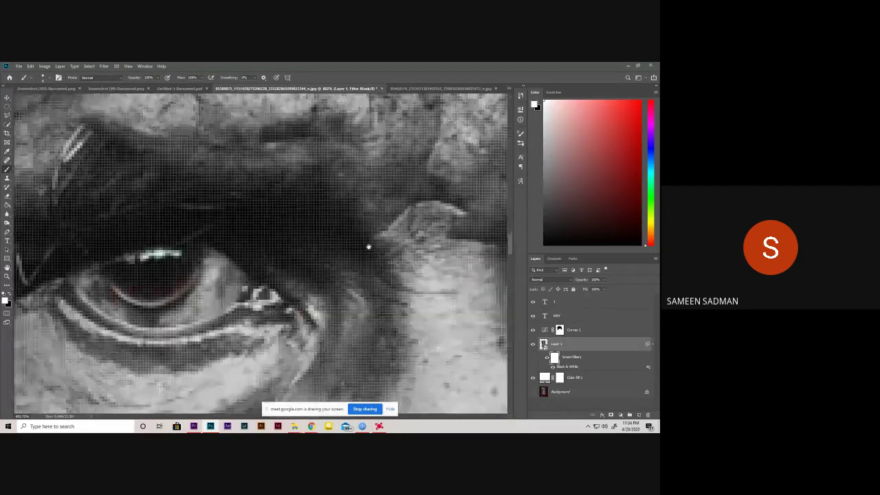
pyautogui.press('x')
pyautogui.moveTo(313, 311); pyautogui.dragTo(306, 312)
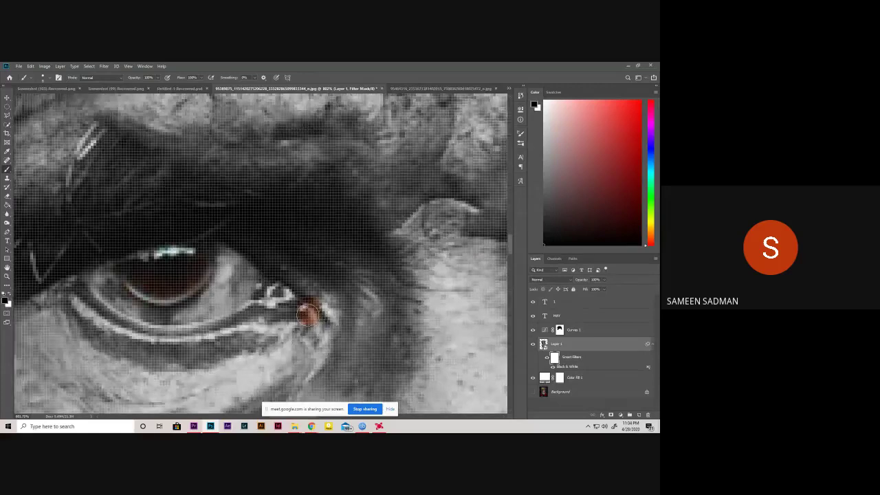
pyautogui.press('x')
pyautogui.moveTo(204, 288)
pyautogui.mouseDown()
pyautogui.moveTo(266, 313)
pyautogui.moveTo(250, 262)
pyautogui.moveTo(177, 262)
pyautogui.mouseUp()
pyautogui.press('x')
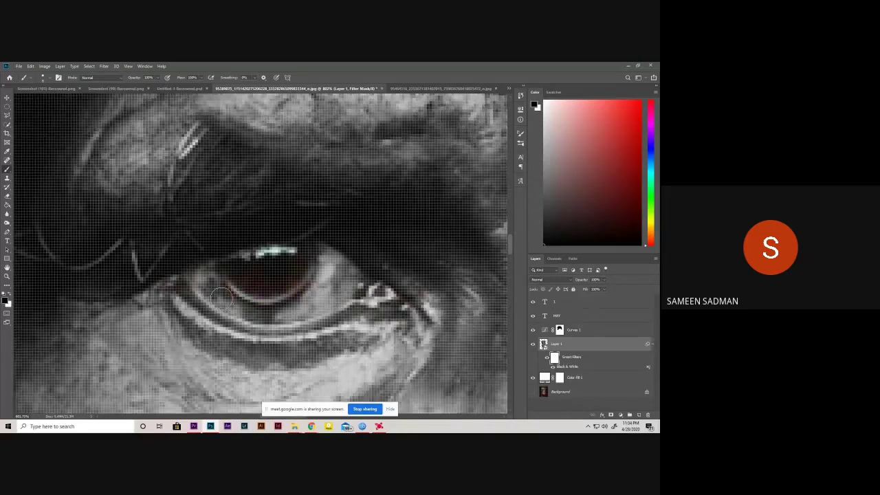
pyautogui.moveTo(220, 295); pyautogui.dragTo(235, 311)
pyautogui.press('x')
pyautogui.scroll(-5, 335, 288)
pyautogui.scroll(-2, 316, 275)
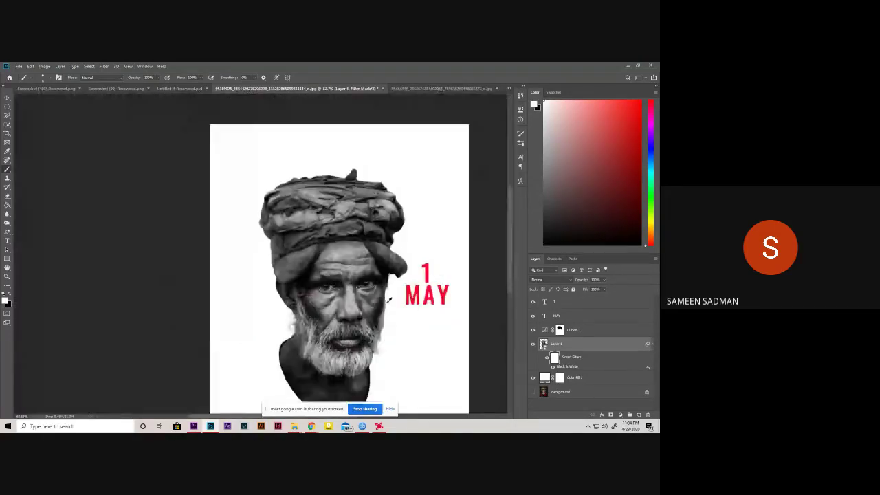
pyautogui.scroll(-1, 303, 254)
pyautogui.scroll(2, 294, 242)
pyautogui.scroll(2, 294, 242)
pyautogui.scroll(1, 275, 242)
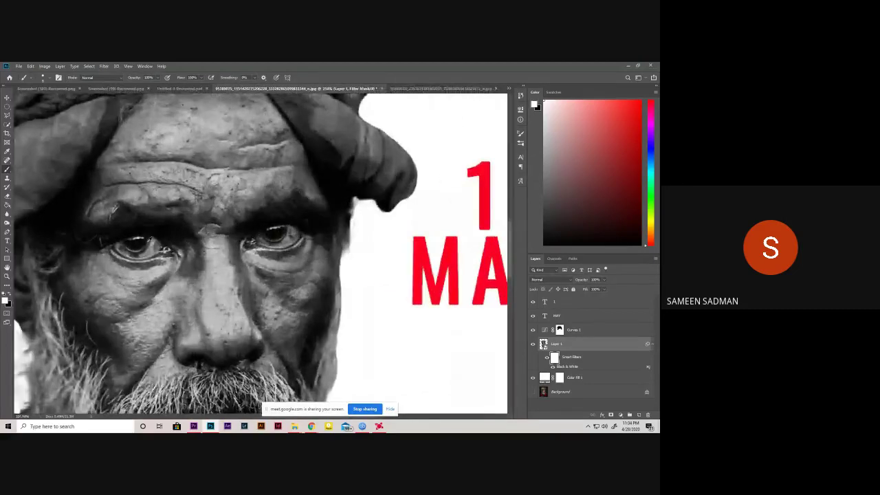
pyautogui.scroll(1, 146, 242)
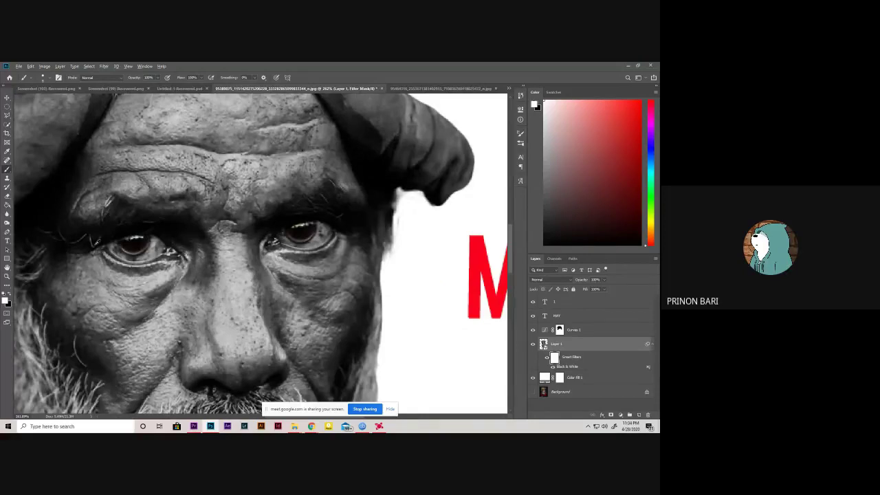
pyautogui.scroll(1, 100, 241)
pyautogui.scroll(-1, 121, 249)
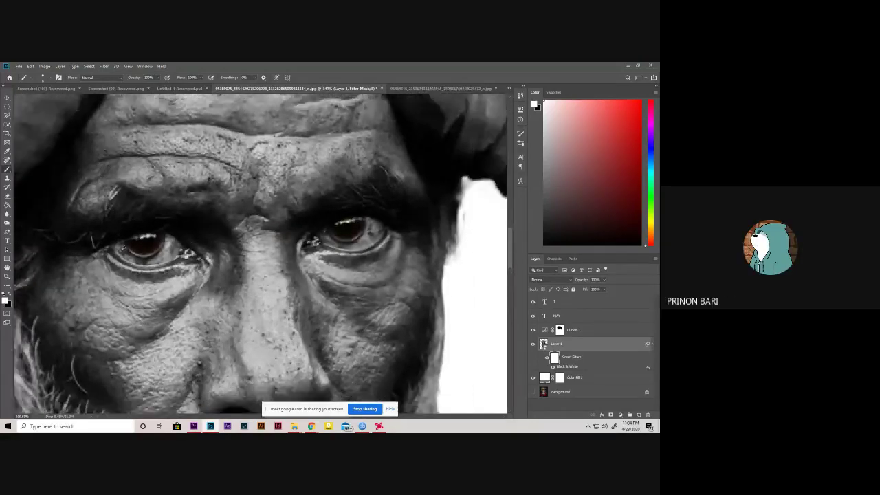
pyautogui.scroll(-1, 126, 249)
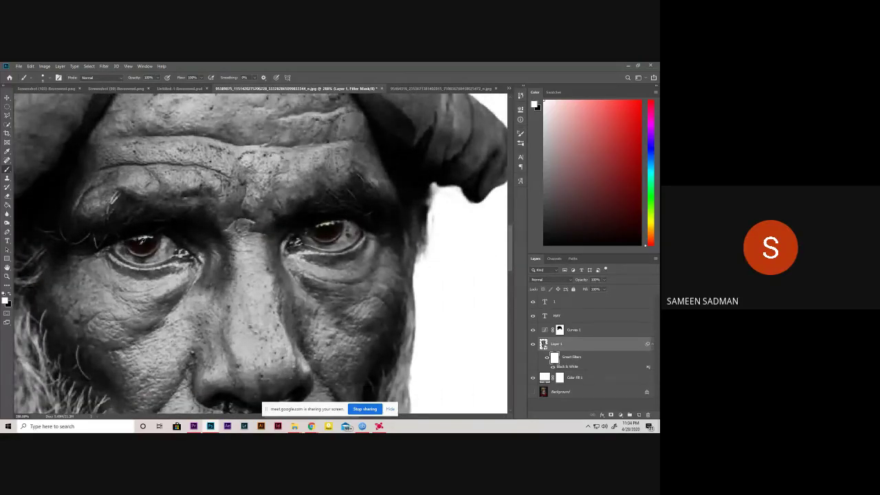
pyautogui.scroll(2, 141, 241)
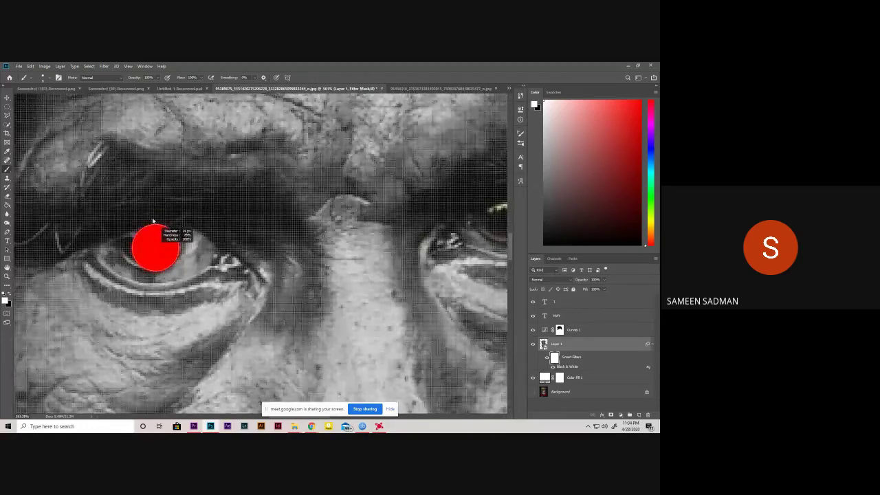
# - Paint black on the mask to restore brown colour across the iris's lower edge and right side
pyautogui.moveTo(153, 220); pyautogui.dragTo(165, 220)
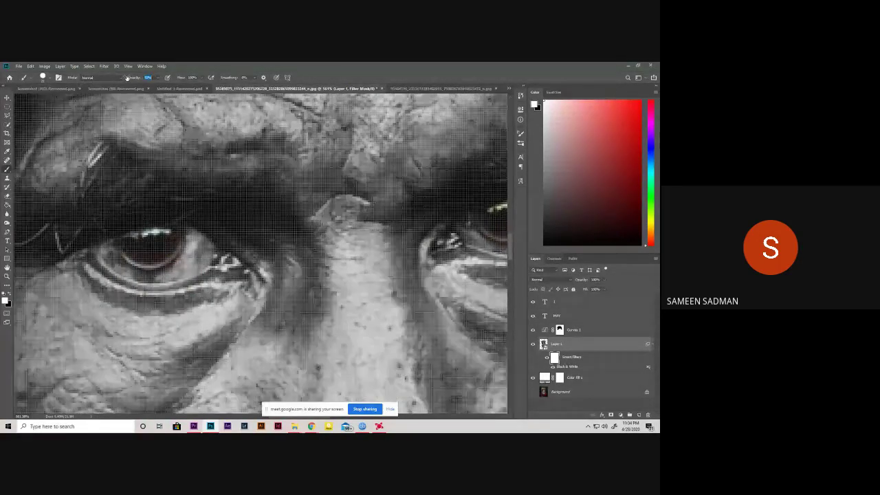
pyautogui.scroll(2, 131, 186)
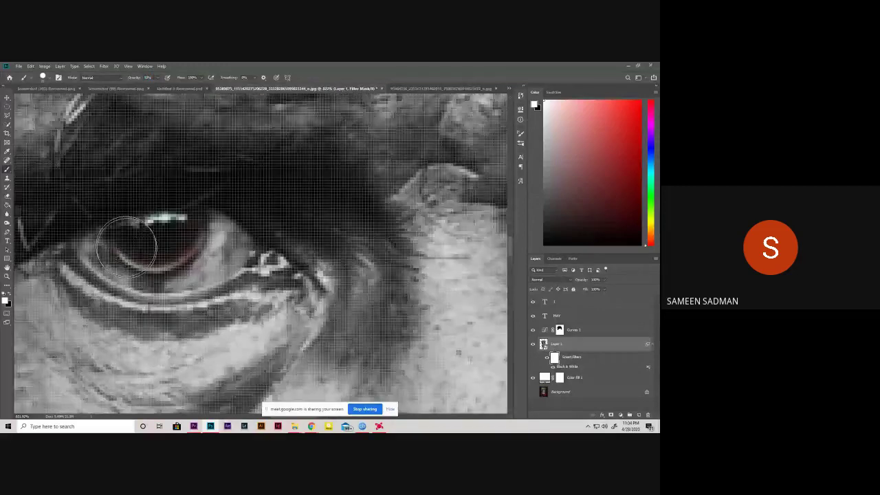
pyautogui.press('x')
pyautogui.moveTo(136, 267)
pyautogui.mouseDown()
pyautogui.moveTo(124, 256)
pyautogui.moveTo(172, 246)
pyautogui.mouseUp()
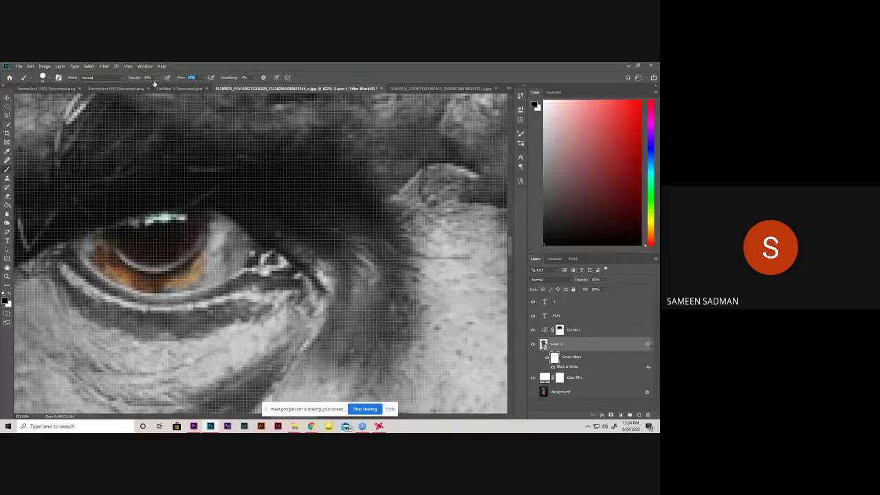
pyautogui.moveTo(227, 247); pyautogui.dragTo(200, 247)
pyautogui.keyDown('alt'); pyautogui.rightClick(115, 245); pyautogui.keyUp('alt')
pyautogui.moveTo(97, 255)
pyautogui.mouseDown()
pyautogui.moveTo(212, 261)
pyautogui.moveTo(210, 231)
pyautogui.mouseUp()
pyautogui.moveTo(204, 262); pyautogui.dragTo(96, 253)
# - Pan over to the other eye, then fit the whole poster in the window
pyautogui.moveTo(311, 217); pyautogui.dragTo(86, 305)
pyautogui.moveTo(424, 293)
pyautogui.mouseDown()
pyautogui.moveTo(197, 252)
pyautogui.moveTo(278, 282)
pyautogui.moveTo(299, 249)
pyautogui.moveTo(208, 287)
pyautogui.moveTo(276, 236)
pyautogui.moveTo(299, 249)
pyautogui.mouseUp()
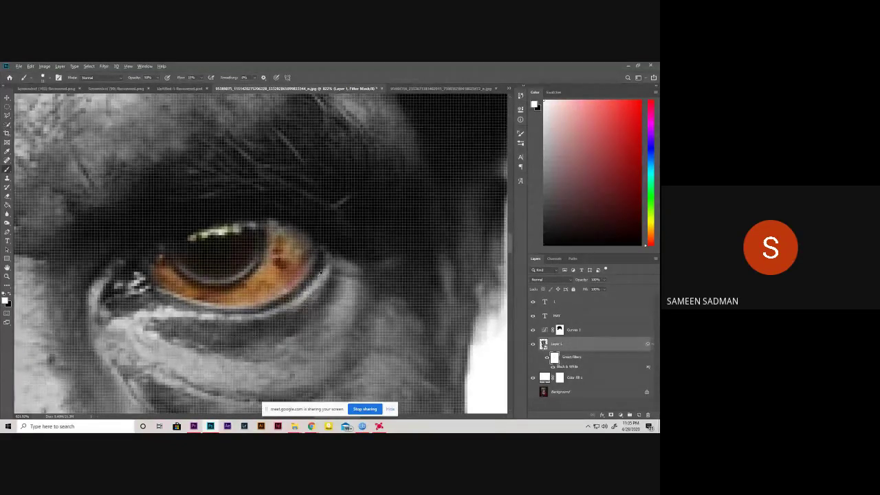
pyautogui.hotkey('ctrl', '0')
pyautogui.scroll(-3, 147, 234)
# - Group Curves 1 and Layer 1 with Ctrl+G and name the group Subject
pyautogui.scroll(1, 196, 244)
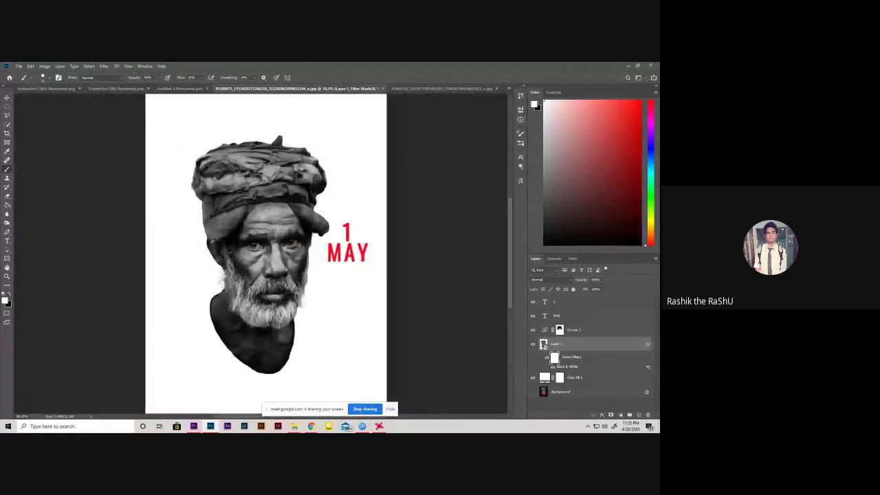
pyautogui.scroll(-2, 208, 243)
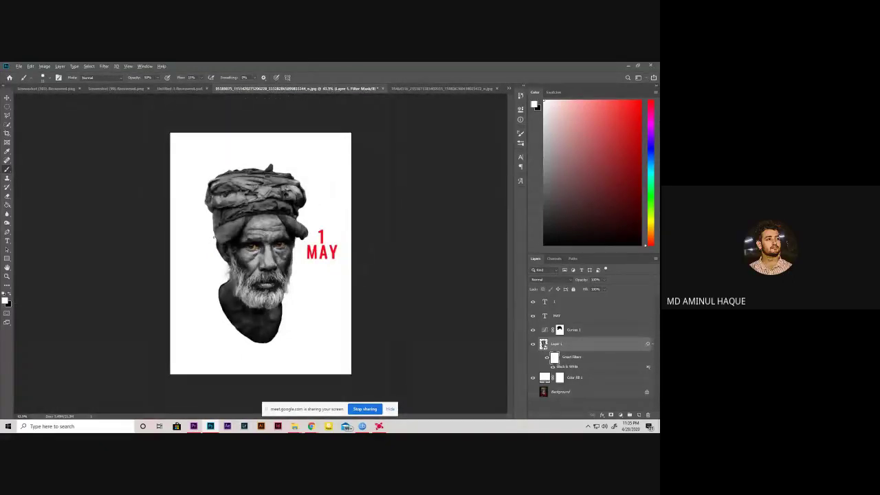
pyautogui.scroll(2, 213, 237)
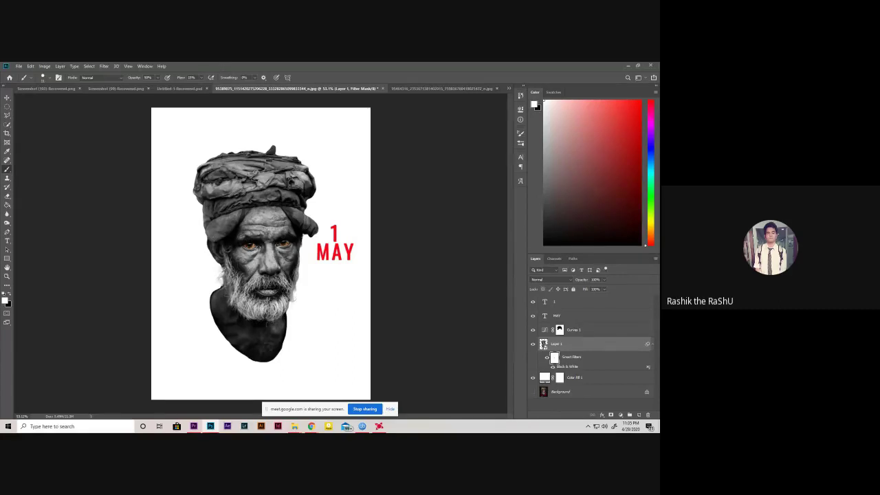
pyautogui.scroll(2, 227, 266)
pyautogui.click(608, 332)
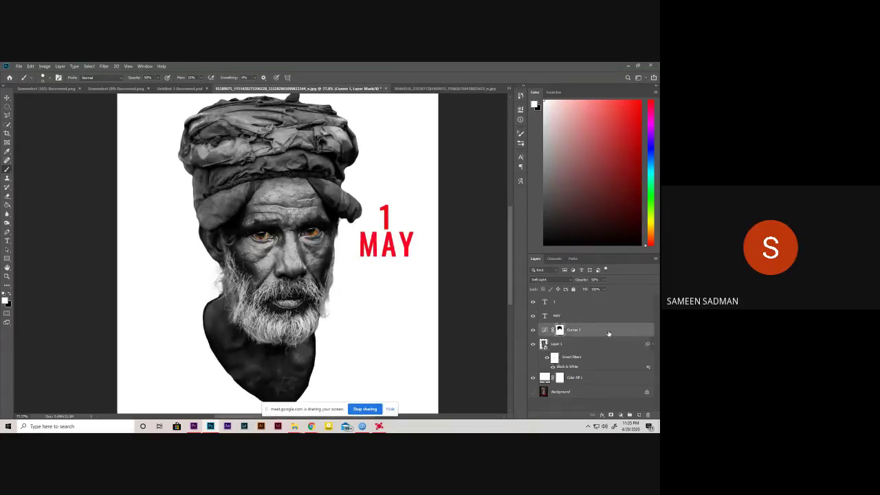
pyautogui.click(544, 331)
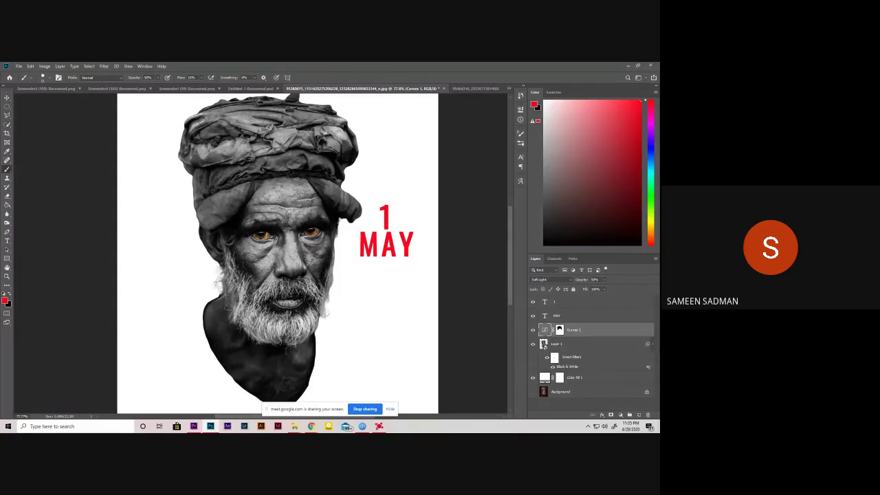
pyautogui.click(651, 345)
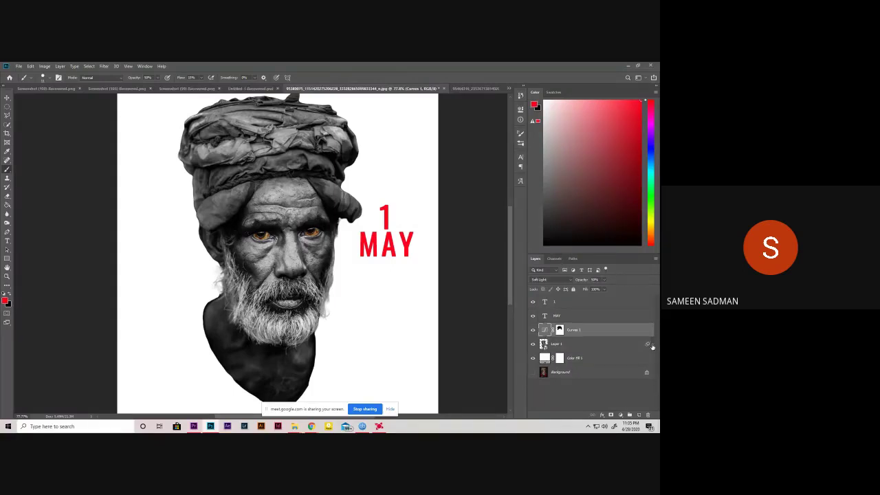
pyautogui.keyDown('ctrl'); pyautogui.click(601, 346); pyautogui.keyUp('ctrl')
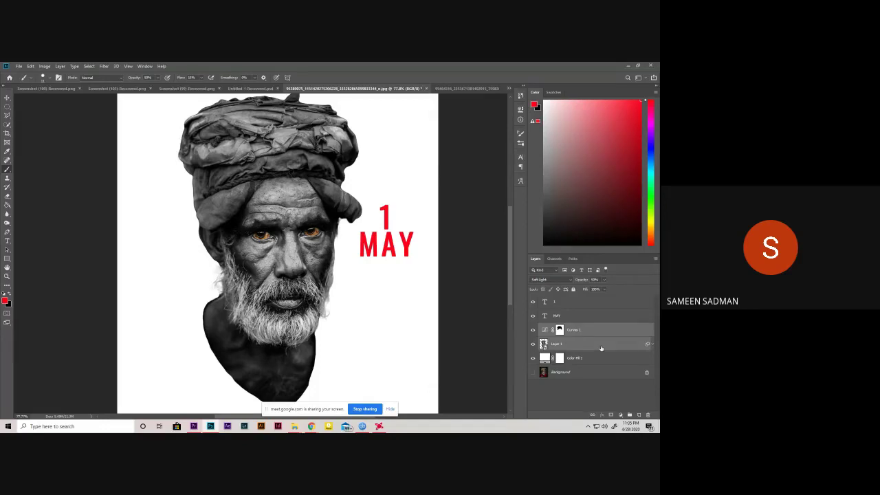
pyautogui.hotkey('ctrl', 'g')
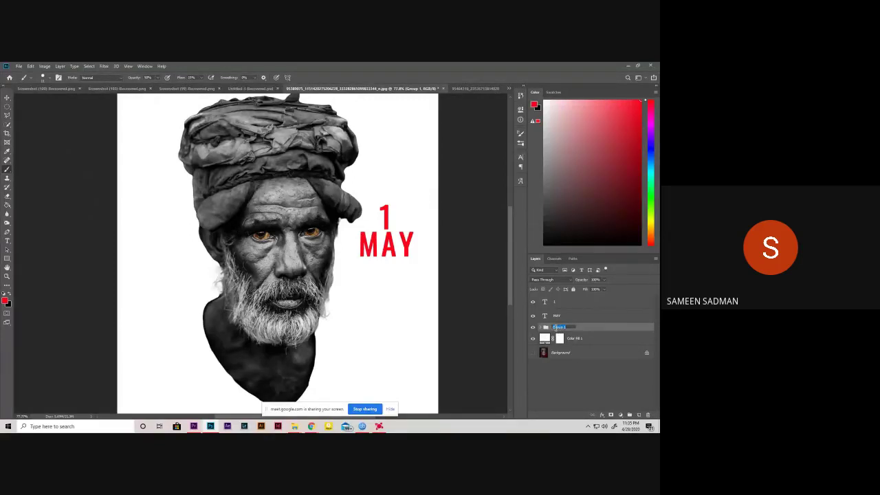
pyautogui.press('BackSpace')
pyautogui.write('Subject')
pyautogui.press('Return')
# - Select the '1' text layer in the Layers panel
pyautogui.scroll(-1, 315, 233)
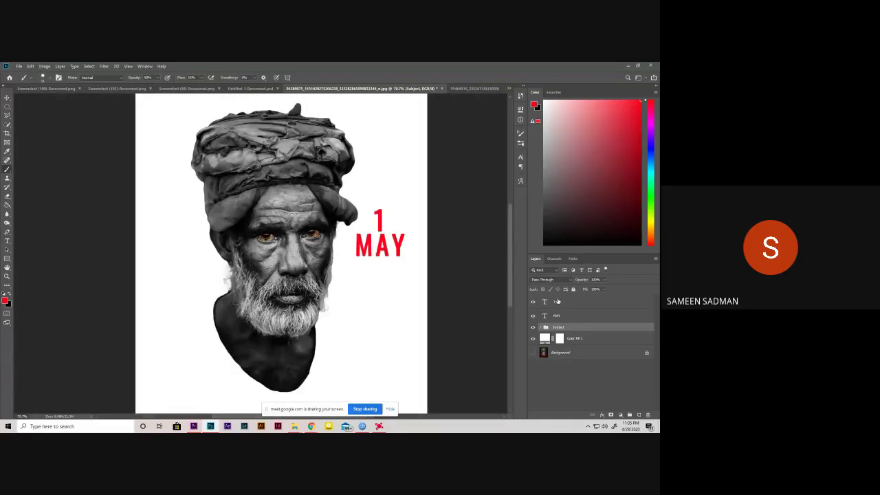
pyautogui.click(576, 305)
pyautogui.scroll(2, 424, 248)
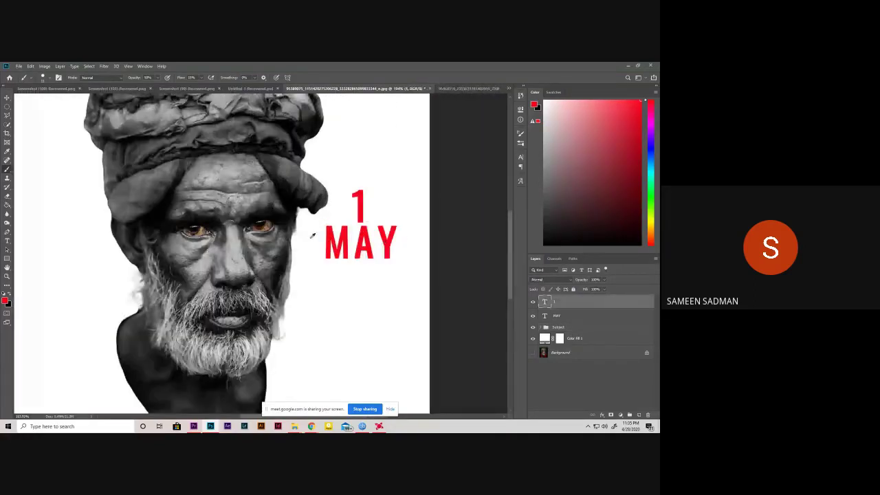
pyautogui.scroll(-1, 310, 238)
# - Free Transform the red 1, moving it onto the face and scaling it much taller
pyautogui.hotkey('ctrl', 't')
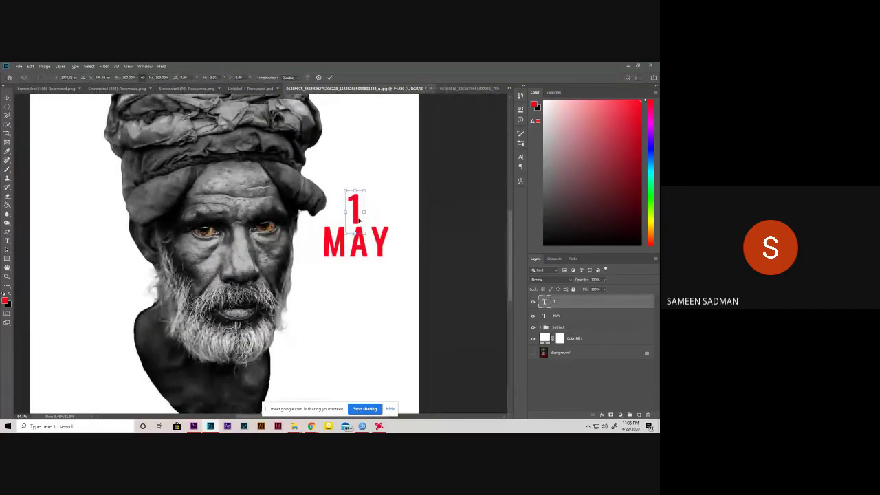
pyautogui.moveTo(357, 219)
pyautogui.mouseDown()
pyautogui.moveTo(241, 219)
pyautogui.moveTo(259, 263)
pyautogui.mouseUp()
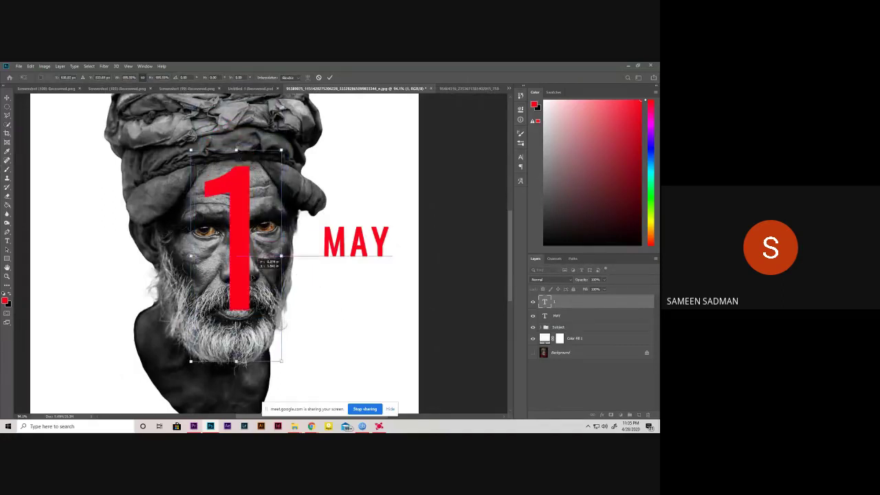
pyautogui.moveTo(268, 246); pyautogui.dragTo(301, 298)
pyautogui.scroll(-1, 301, 298)
pyautogui.scroll(-1, 300, 298)
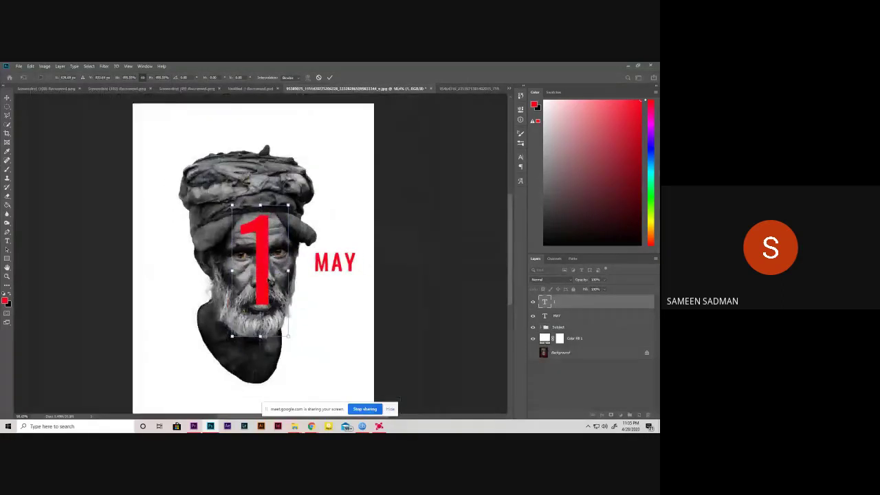
pyautogui.scroll(-1, 296, 306)
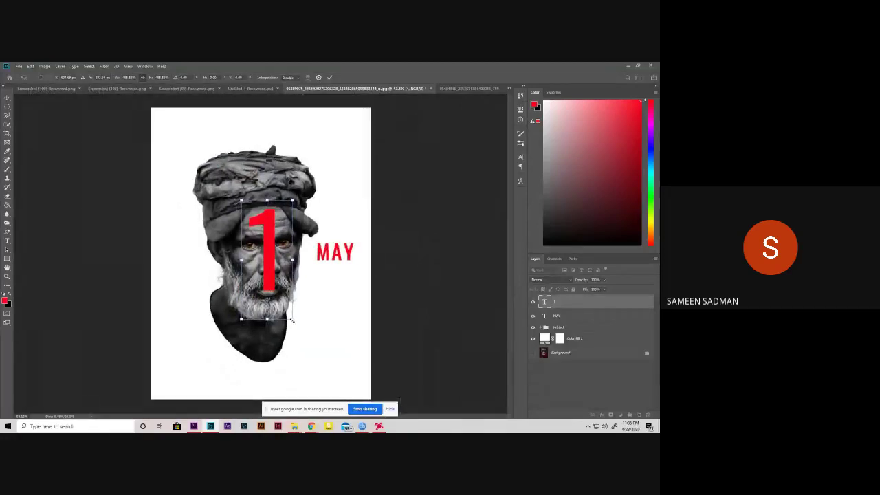
pyautogui.moveTo(291, 321); pyautogui.dragTo(293, 321)
pyautogui.moveTo(273, 279); pyautogui.dragTo(284, 272)
pyautogui.scroll(3, 284, 272)
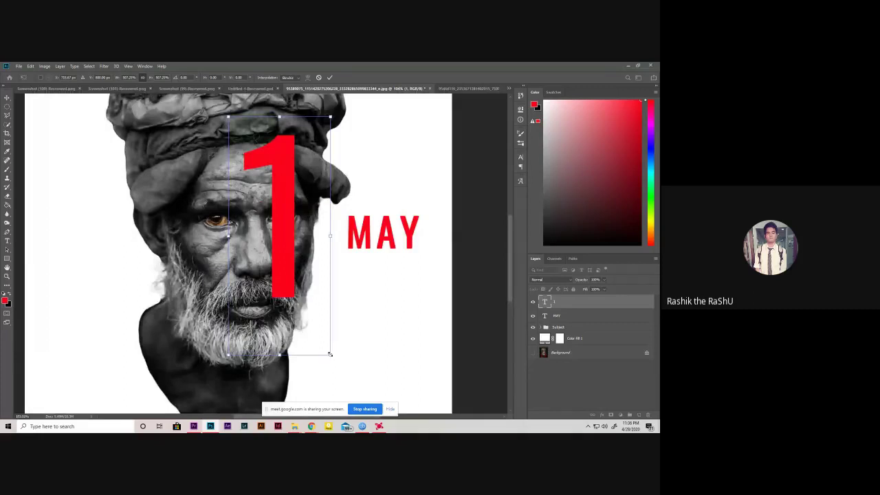
pyautogui.moveTo(330, 354); pyautogui.dragTo(341, 375)
pyautogui.scroll(-1, 376, 324)
pyautogui.scroll(-1, 375, 324)
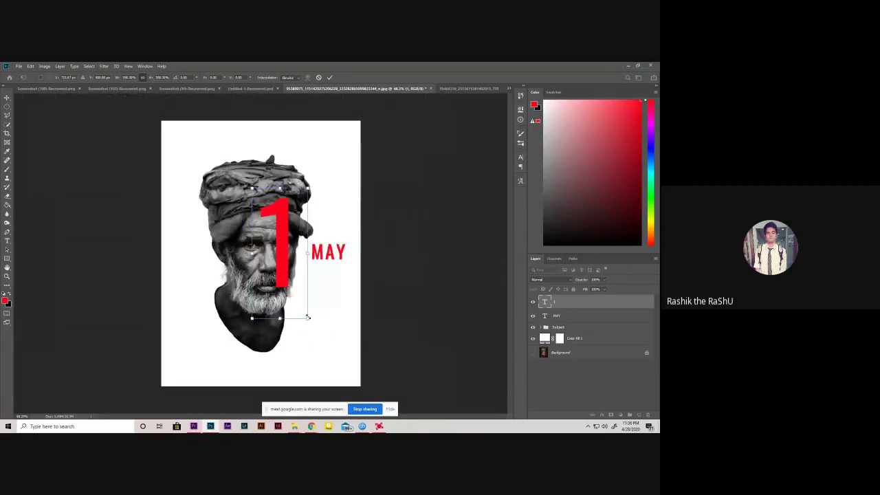
pyautogui.moveTo(308, 318)
pyautogui.mouseDown()
pyautogui.moveTo(355, 365)
pyautogui.moveTo(287, 305)
pyautogui.mouseUp()
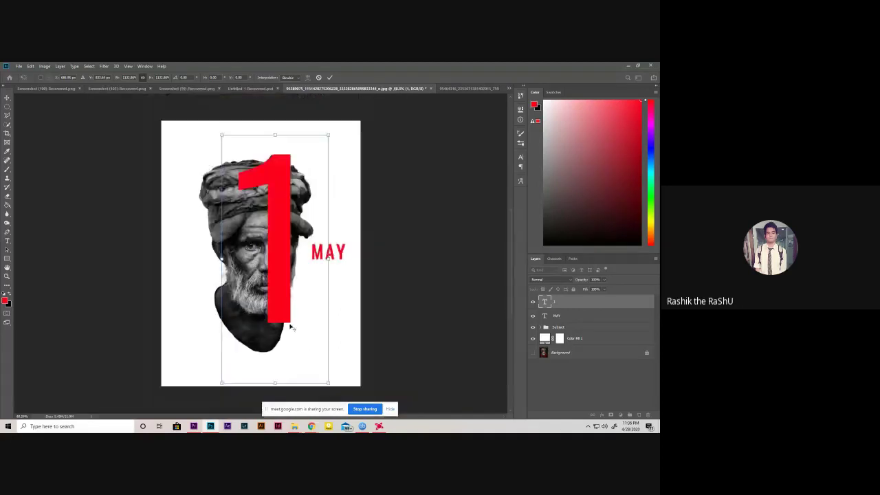
# - Fine-tune the 1's size and position while zooming, then commit the transform
pyautogui.hotkey('ctrl', '-')
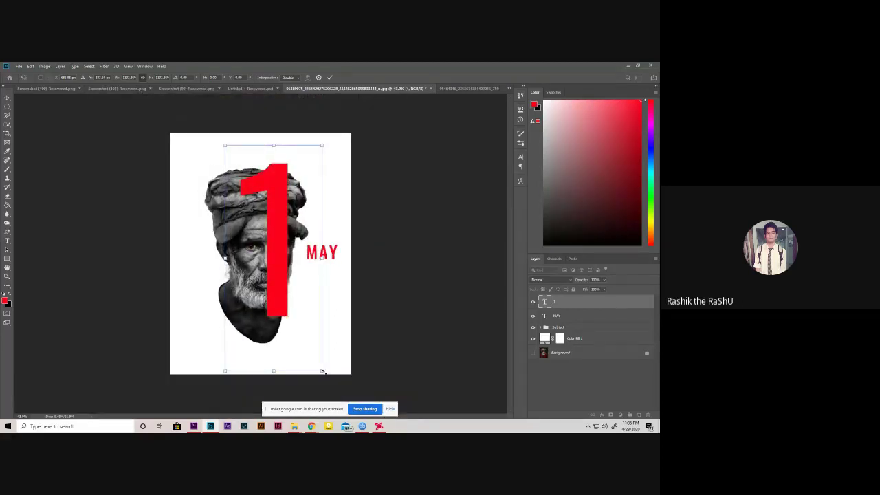
pyautogui.moveTo(323, 371); pyautogui.dragTo(314, 359)
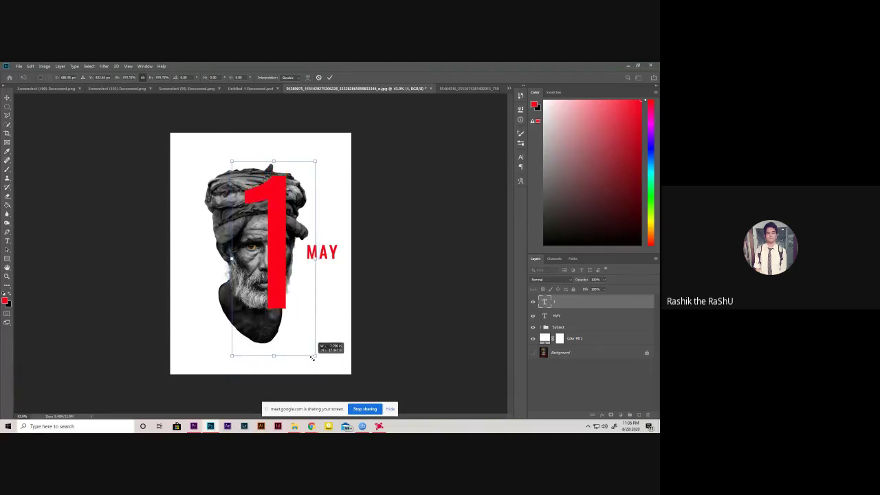
pyautogui.moveTo(285, 315); pyautogui.dragTo(282, 313)
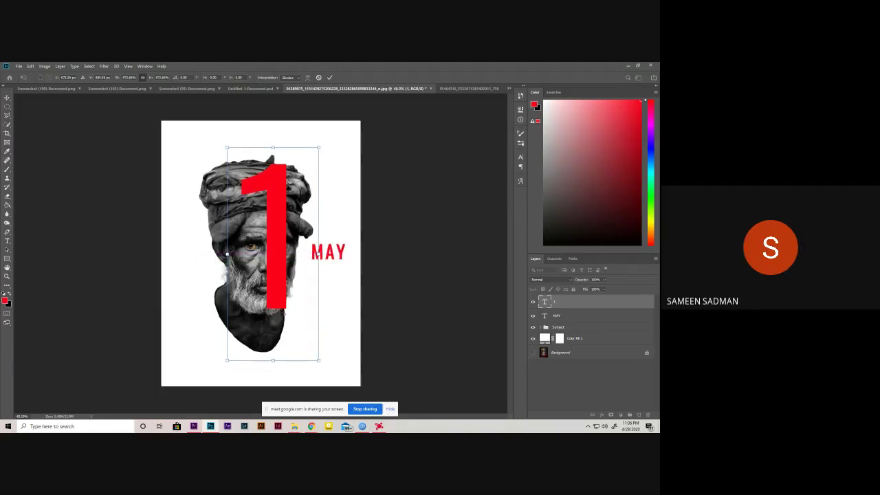
pyautogui.hotkey('ctrl', '+')
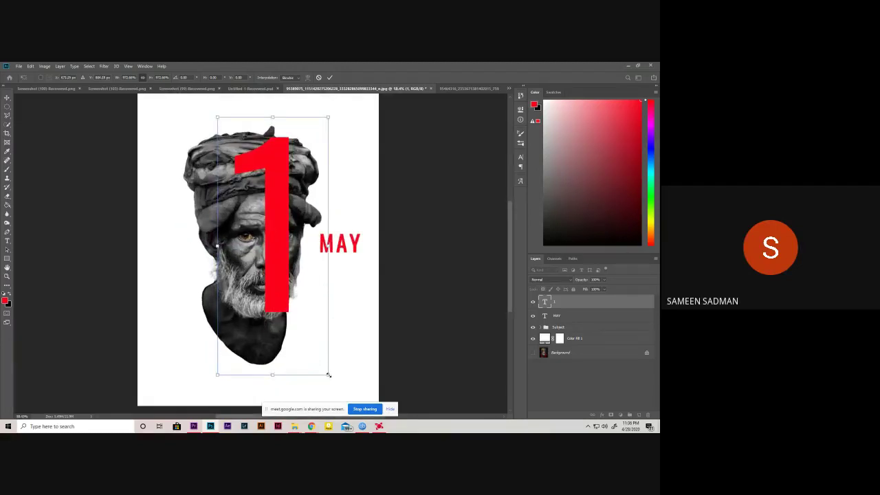
pyautogui.moveTo(328, 375); pyautogui.dragTo(330, 378)
pyautogui.moveTo(289, 294); pyautogui.dragTo(296, 304)
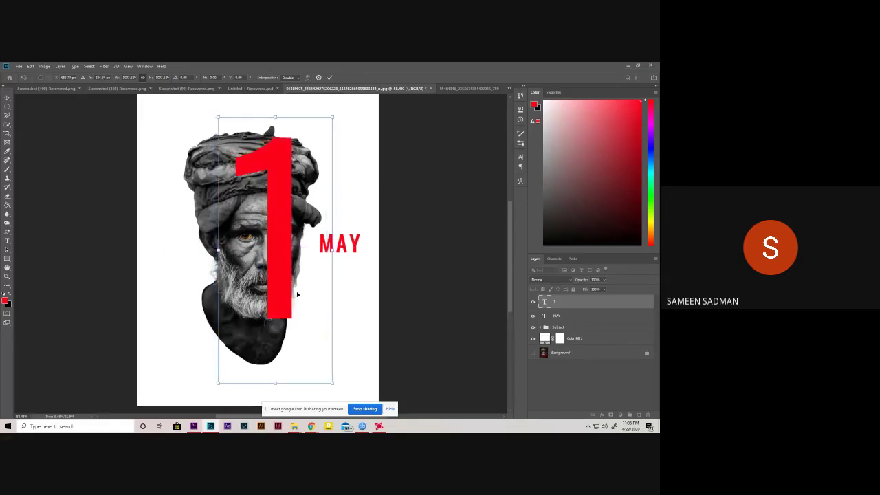
pyautogui.hotkey('ctrl', '-')
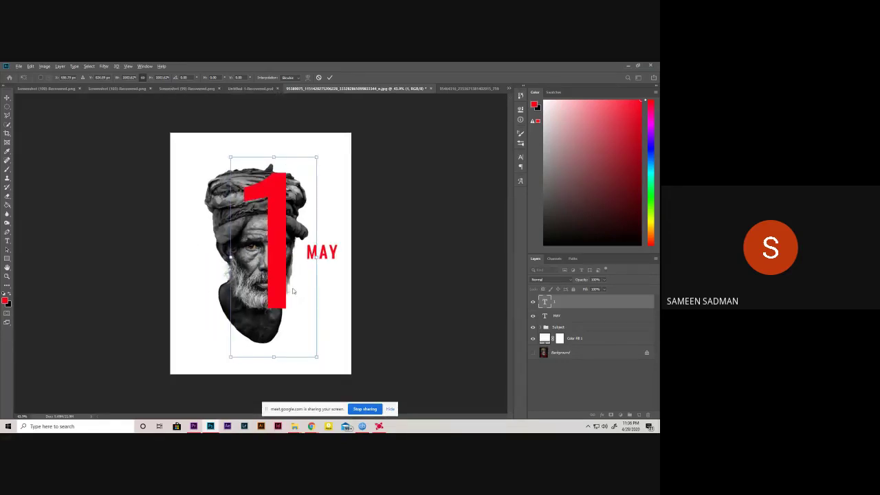
pyautogui.click(330, 78)
pyautogui.press('b')
pyautogui.scroll(2, 258, 228)
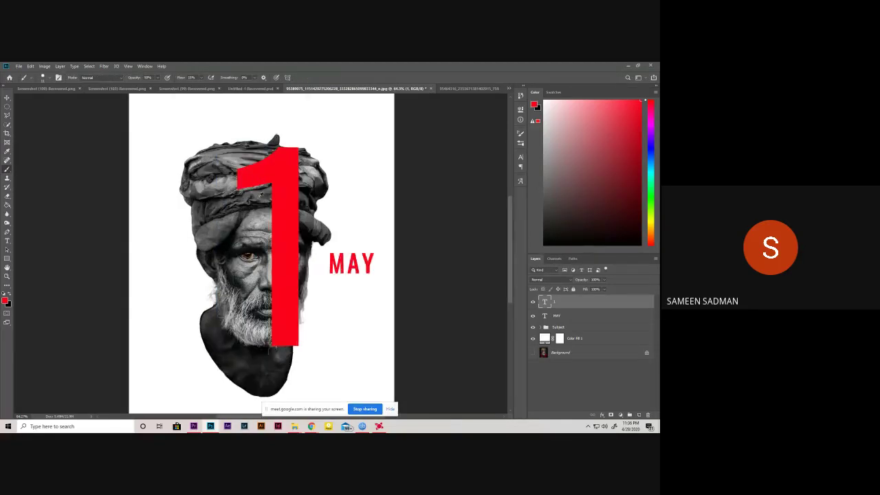
pyautogui.scroll(1, 259, 228)
pyautogui.scroll(2, 259, 227)
pyautogui.scroll(-3, 258, 228)
pyautogui.scroll(1, 234, 313)
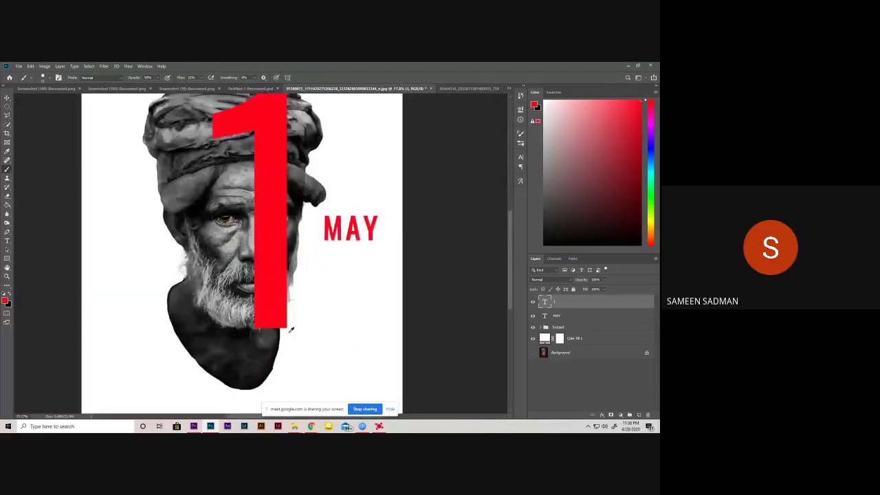
pyautogui.scroll(1, 231, 311)
pyautogui.scroll(1, 229, 311)
pyautogui.scroll(1, 229, 311)
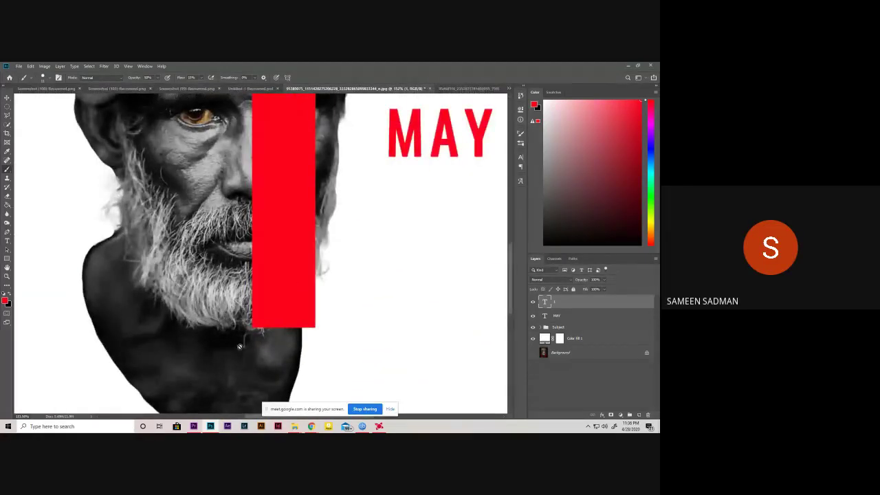
pyautogui.scroll(-1, 350, 303)
pyautogui.scroll(-3, 303, 275)
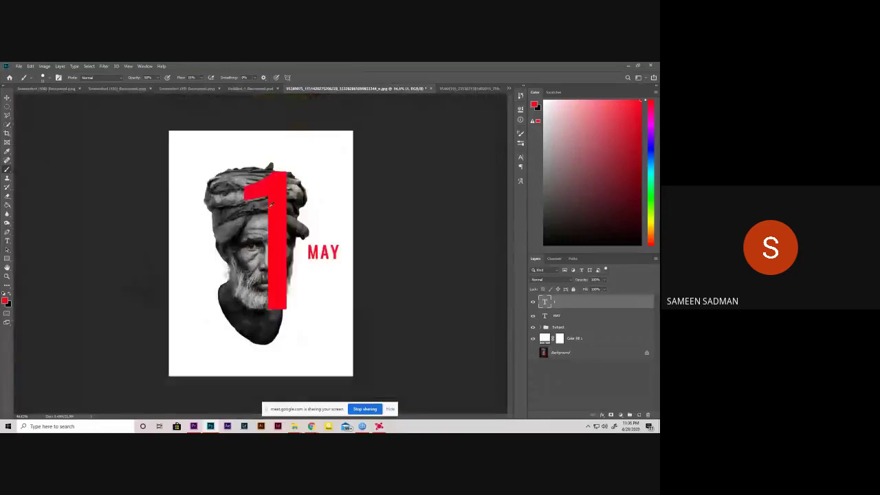
pyautogui.scroll(1, 249, 240)
pyautogui.scroll(1, 249, 240)
pyautogui.scroll(1, 249, 240)
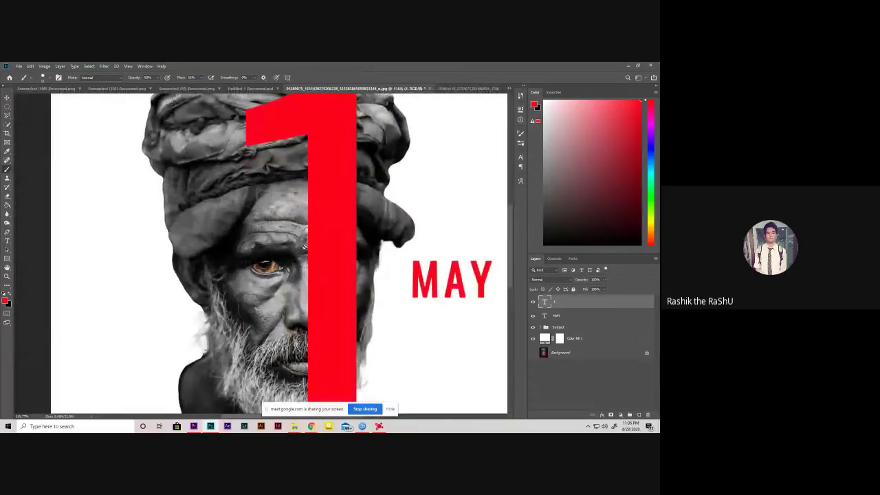
pyautogui.scroll(-2, 304, 244)
pyautogui.scroll(-1, 329, 255)
pyautogui.scroll(1, 289, 260)
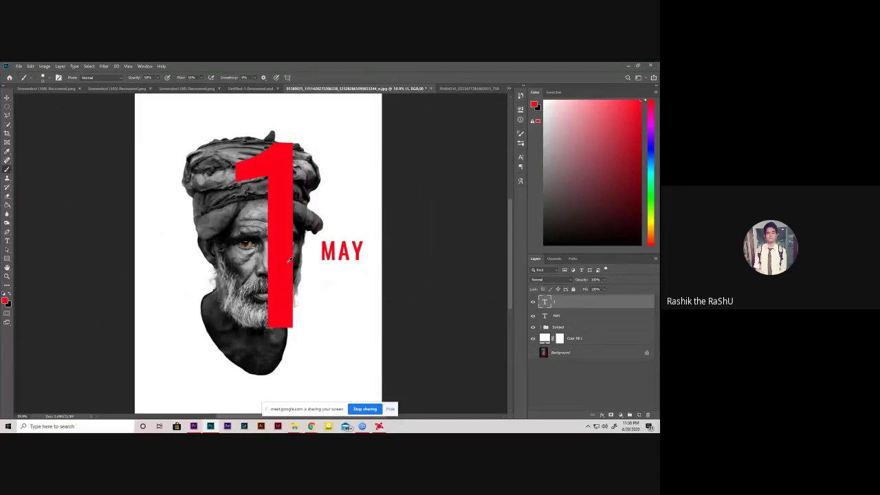
pyautogui.scroll(-1, 281, 259)
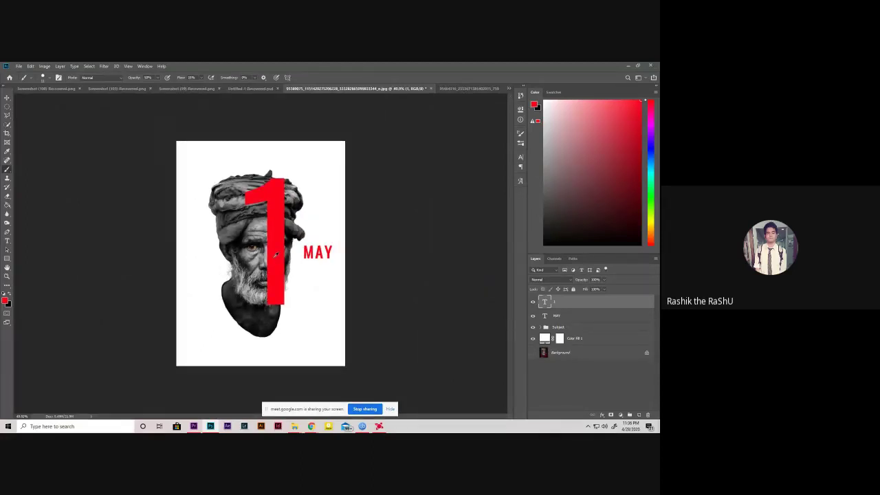
pyautogui.scroll(1, 276, 255)
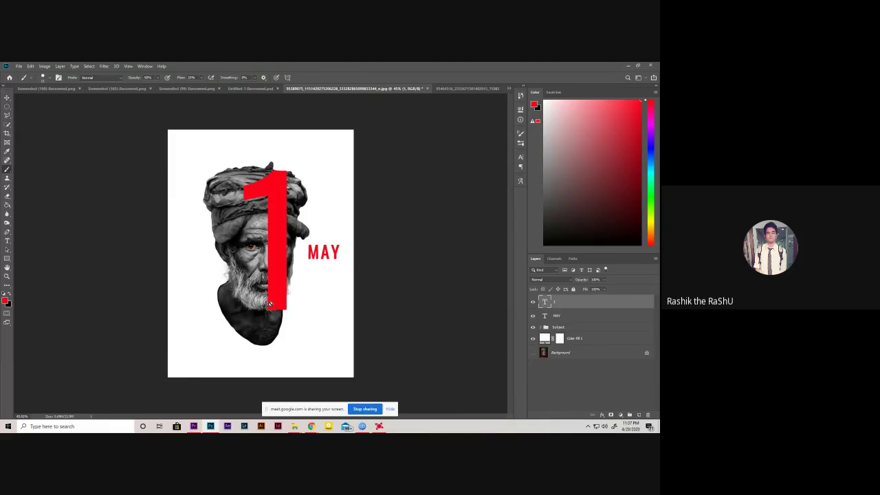
# - Free Transform the MAY layer down beside the base of the red 1, aligned with its bottom
pyautogui.click(595, 316)
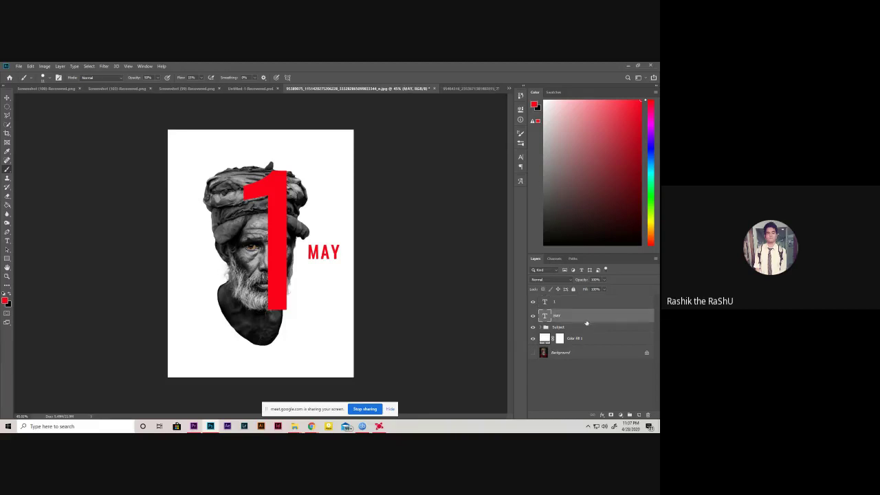
pyautogui.hotkey('ctrl', 't')
pyautogui.moveTo(323, 271)
pyautogui.mouseDown()
pyautogui.moveTo(315, 292)
pyautogui.moveTo(324, 293)
pyautogui.mouseUp()
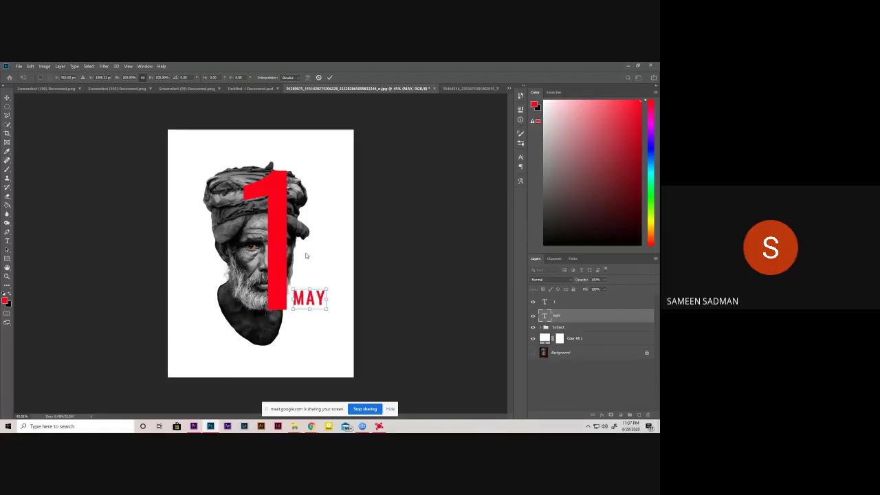
pyautogui.scroll(1, 303, 252)
pyautogui.scroll(3, 302, 252)
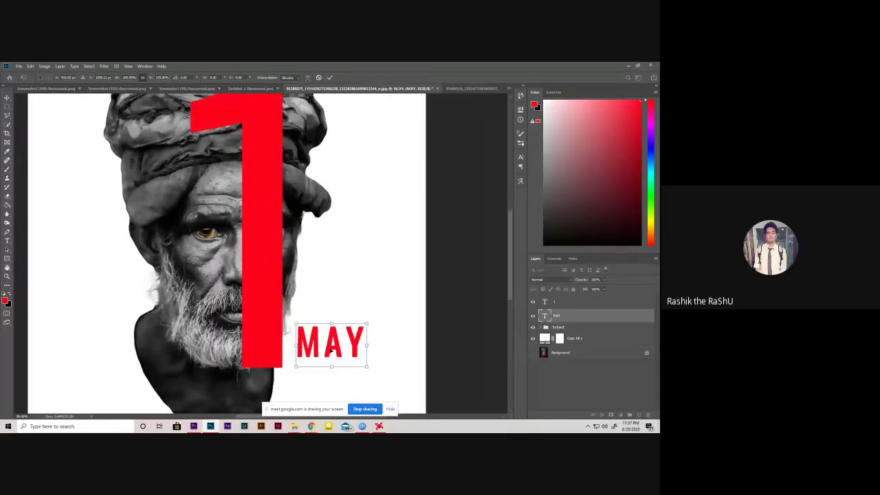
pyautogui.moveTo(331, 351); pyautogui.dragTo(318, 361)
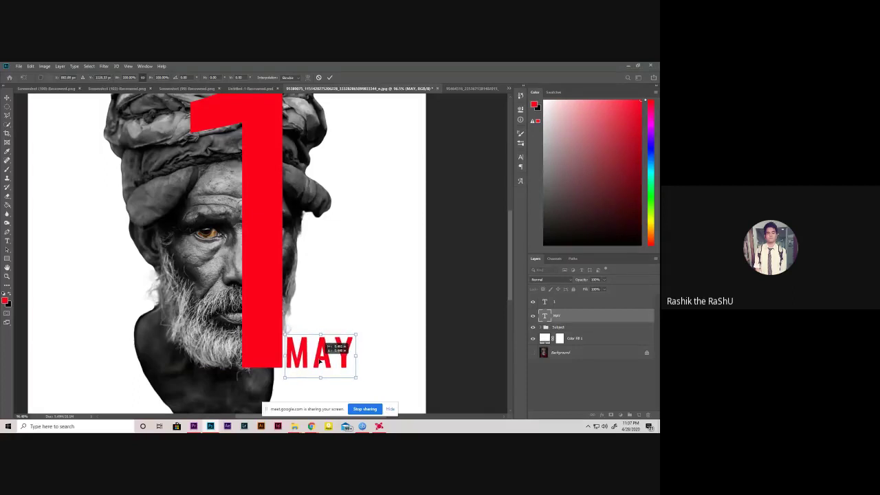
pyautogui.moveTo(318, 361); pyautogui.dragTo(322, 363)
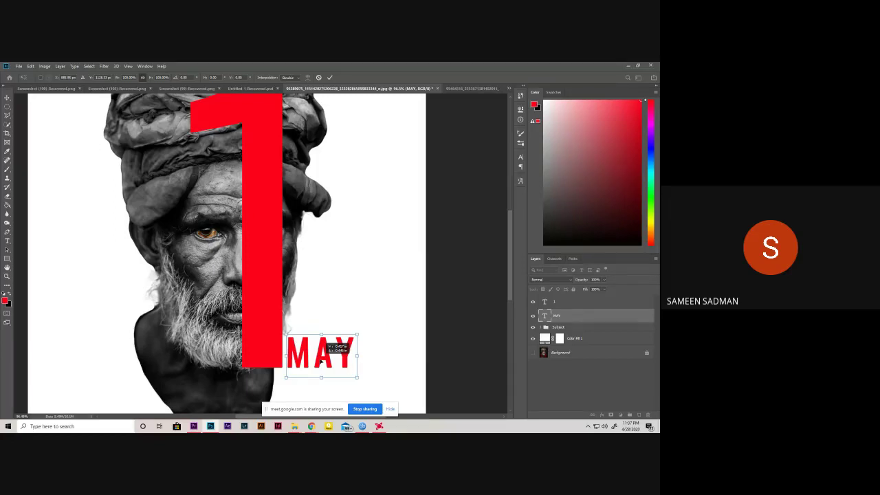
pyautogui.moveTo(322, 363)
pyautogui.mouseDown()
pyautogui.moveTo(382, 275)
pyautogui.moveTo(400, 226)
pyautogui.moveTo(379, 301)
pyautogui.moveTo(370, 240)
pyautogui.mouseUp()
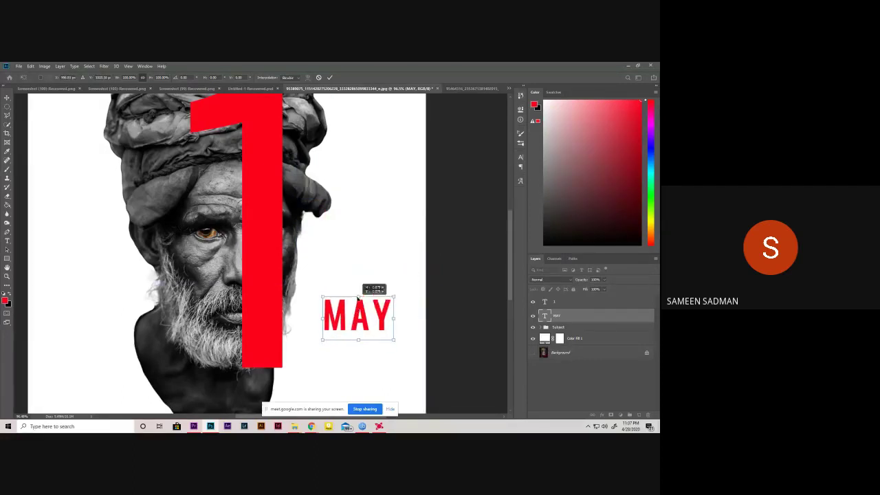
pyautogui.hotkey('shift', 'Right')
pyautogui.hotkey('shift', 'Right')
pyautogui.hotkey('shift', 'Right')
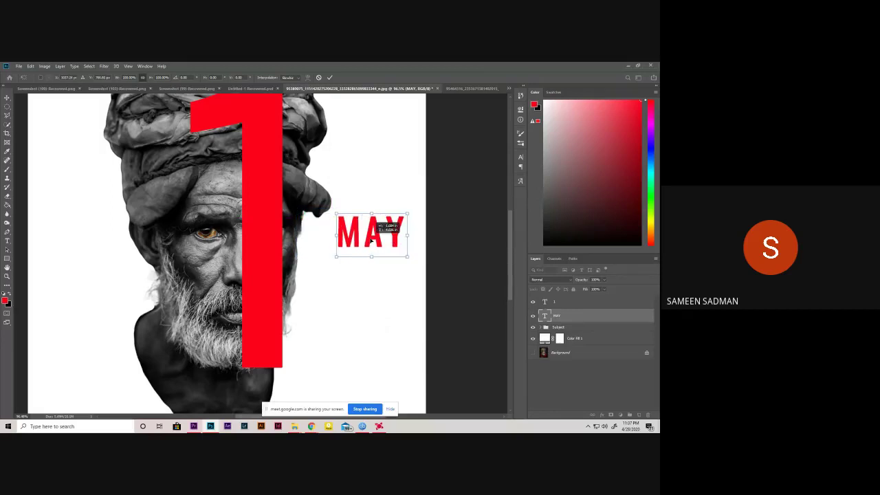
pyautogui.moveTo(371, 240); pyautogui.dragTo(373, 273)
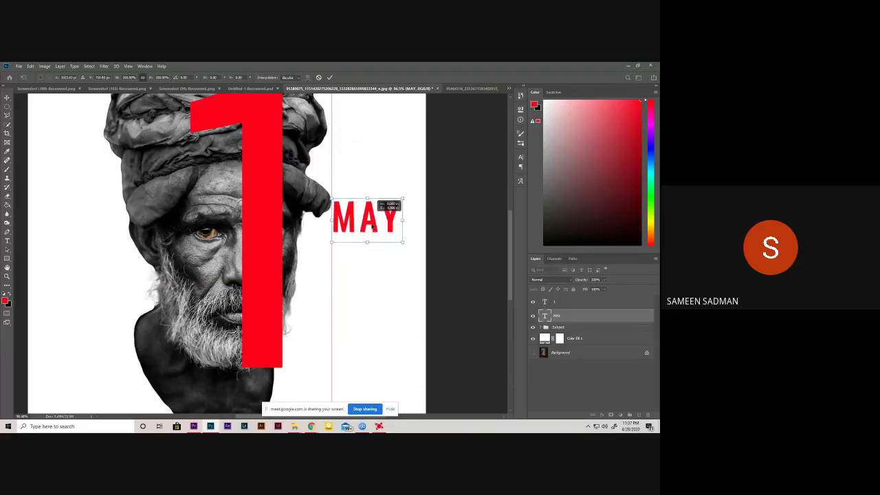
pyautogui.moveTo(372, 273)
pyautogui.mouseDown()
pyautogui.moveTo(379, 238)
pyautogui.moveTo(363, 180)
pyautogui.moveTo(393, 188)
pyautogui.moveTo(374, 182)
pyautogui.moveTo(373, 154)
pyautogui.moveTo(397, 334)
pyautogui.moveTo(387, 163)
pyautogui.moveTo(382, 348)
pyautogui.moveTo(322, 347)
pyautogui.moveTo(325, 353)
pyautogui.mouseUp()
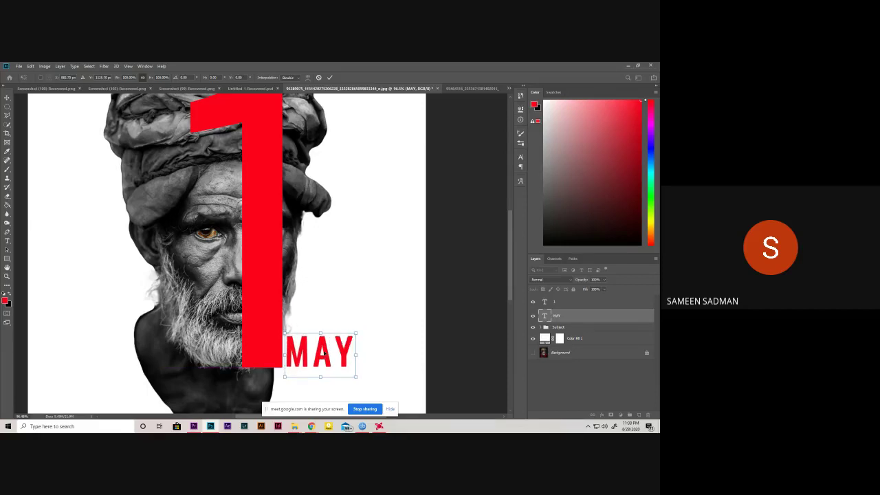
pyautogui.click(331, 77)
pyautogui.press('b')
pyautogui.hotkey('ctrl', '=')
pyautogui.hotkey('ctrl', '0')
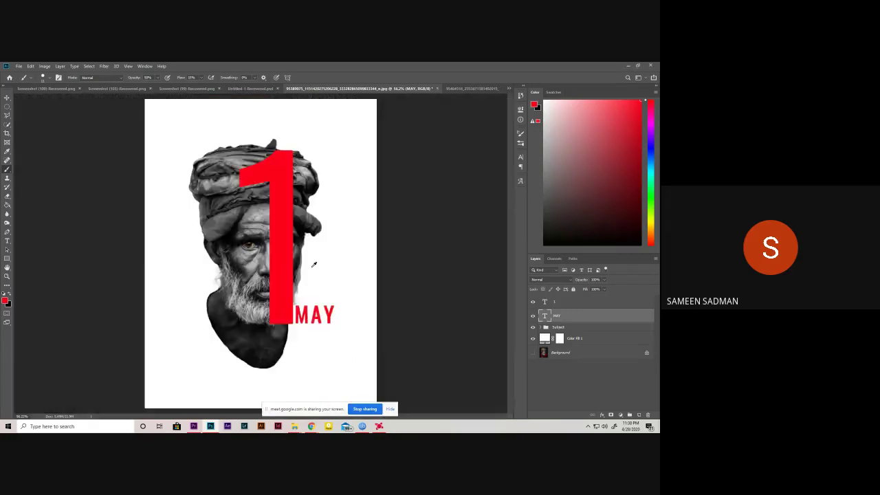
pyautogui.scroll(-2, 313, 264)
pyautogui.scroll(-2, 271, 290)
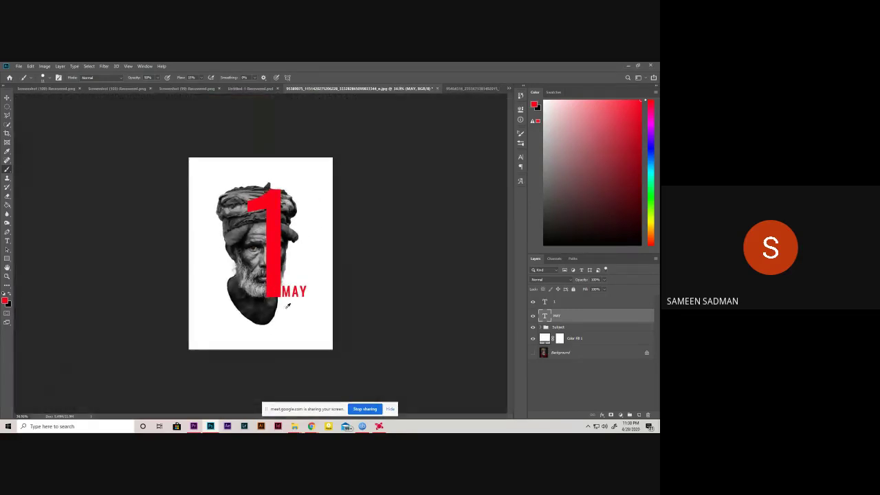
pyautogui.scroll(4, 264, 261)
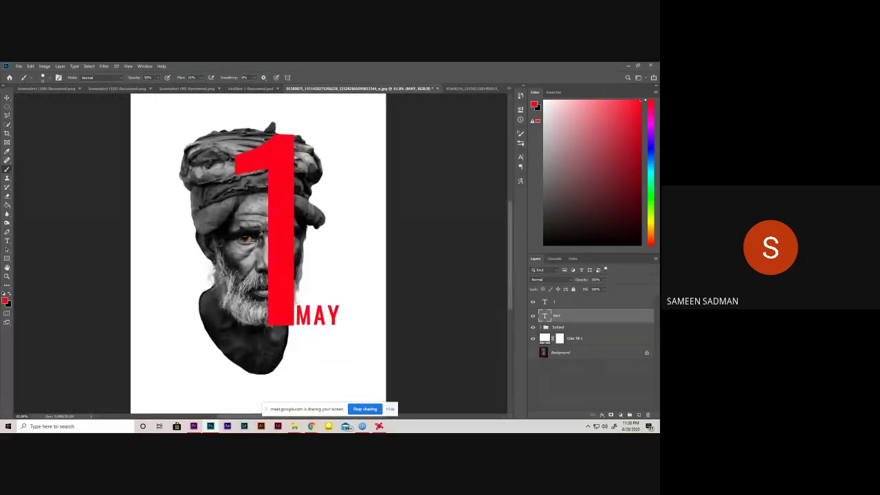
pyautogui.scroll(3, 262, 235)
pyautogui.hotkey('ctrl', '0')
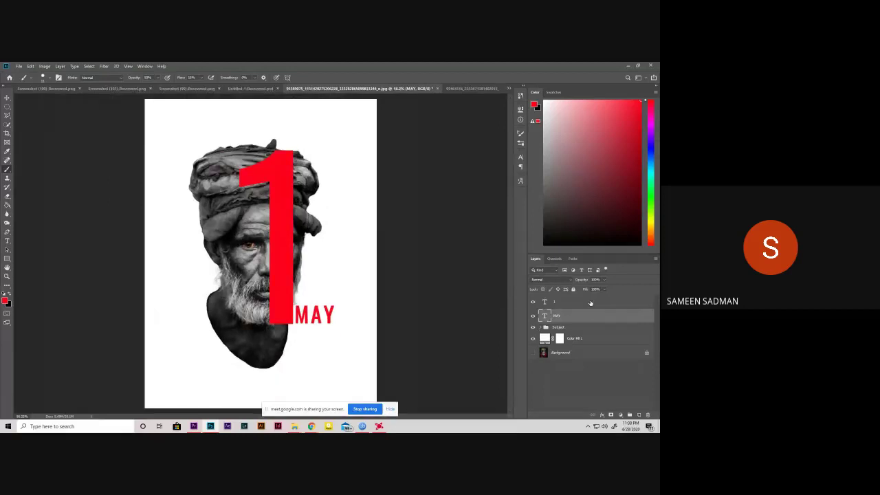
pyautogui.moveTo(585, 308); pyautogui.dragTo(586, 315)
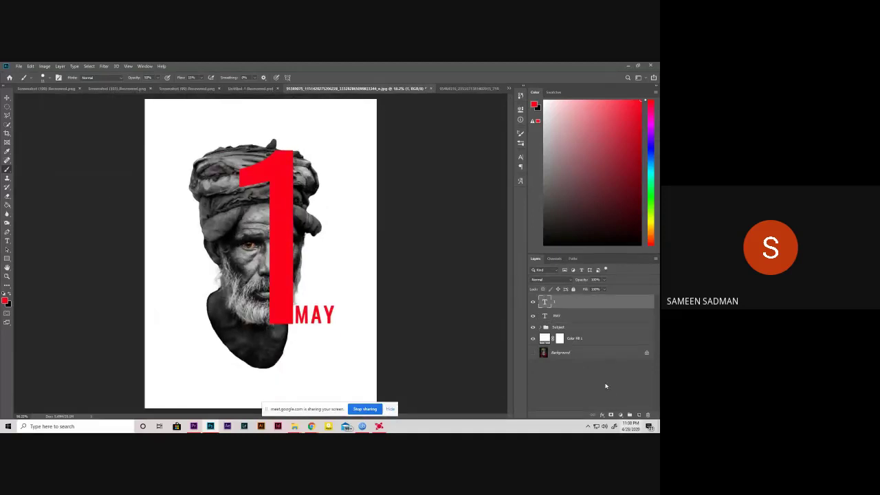
pyautogui.click(7, 241)
pyautogui.click(306, 167)
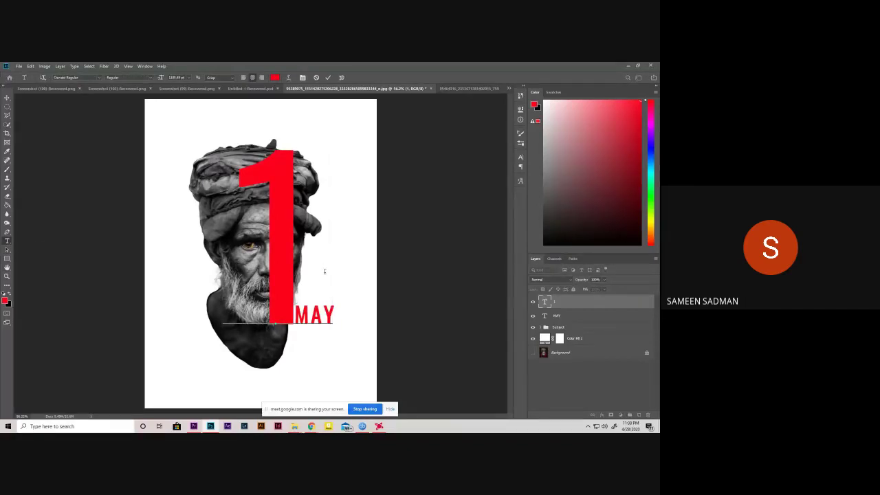
pyautogui.write('st')
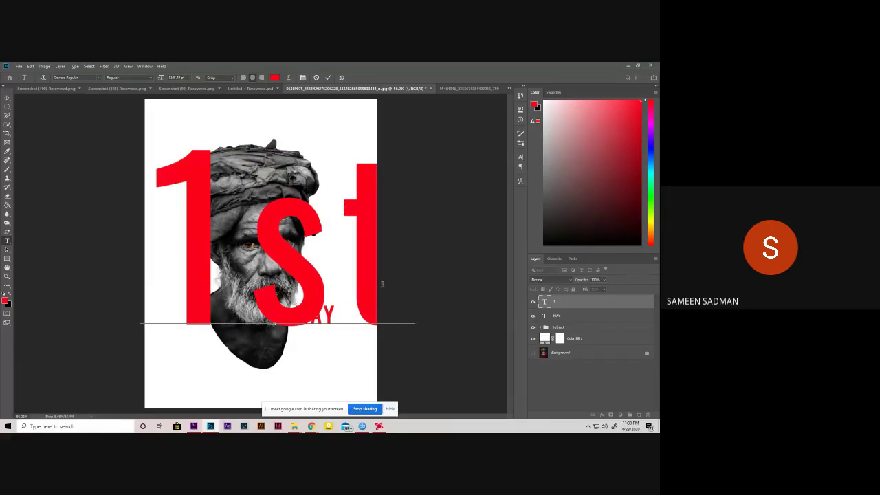
pyautogui.click(522, 158)
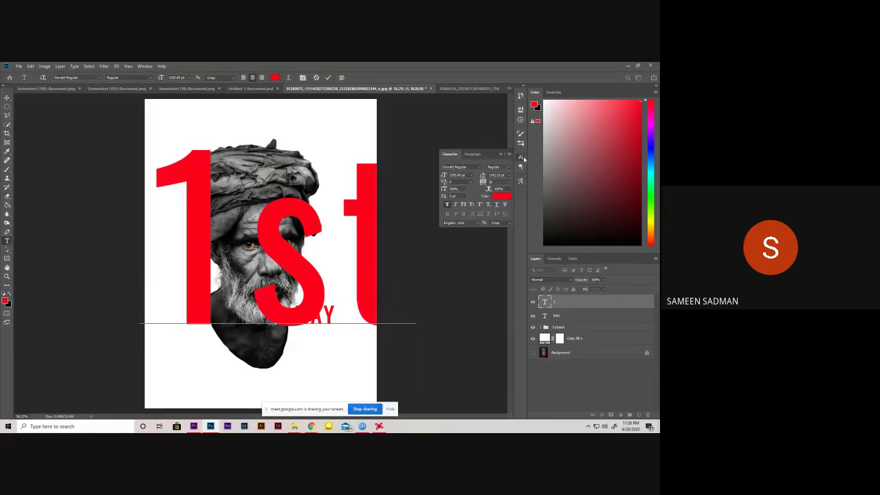
pyautogui.click(521, 159)
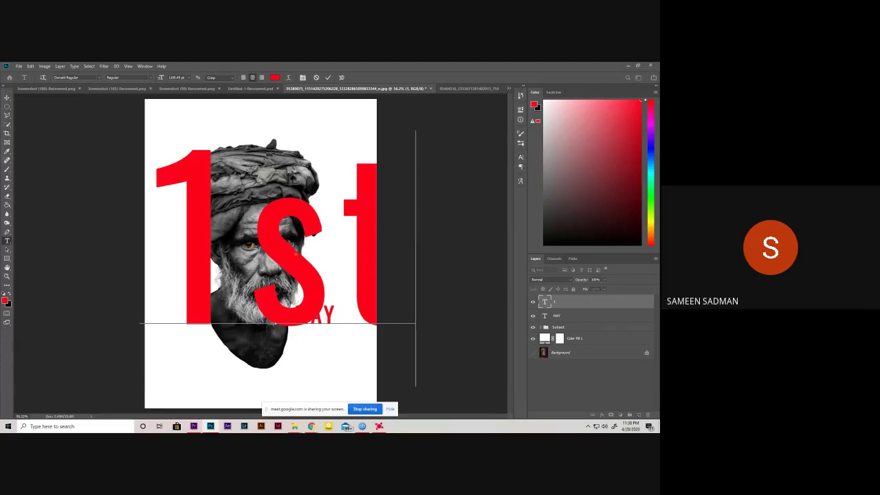
pyautogui.click(316, 77)
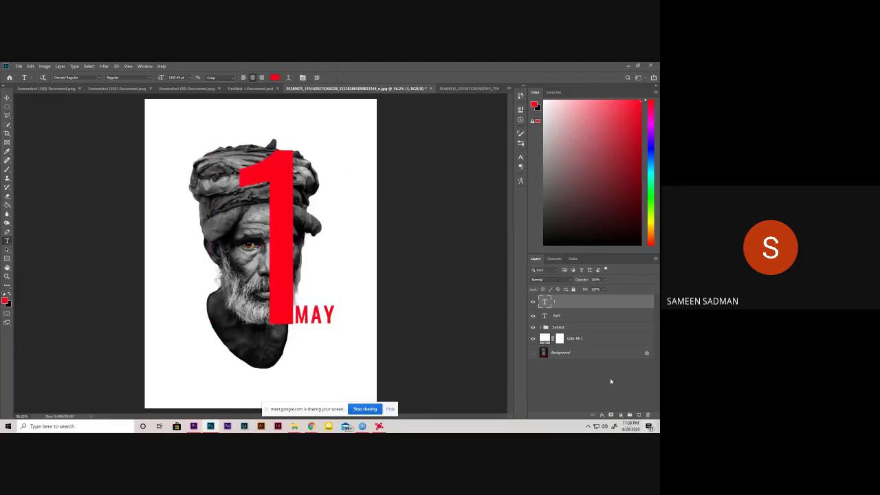
pyautogui.click(575, 391)
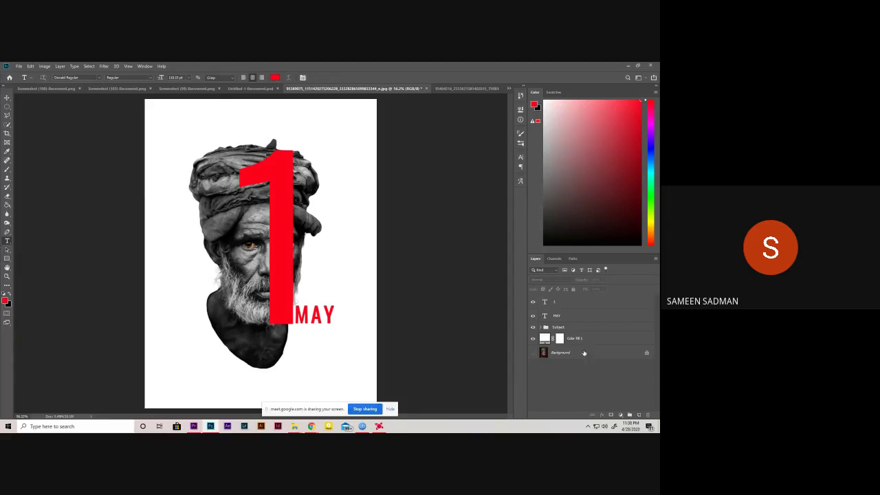
# - Add an 'st' text layer and move it beside the top of the red 1
pyautogui.click(170, 142)
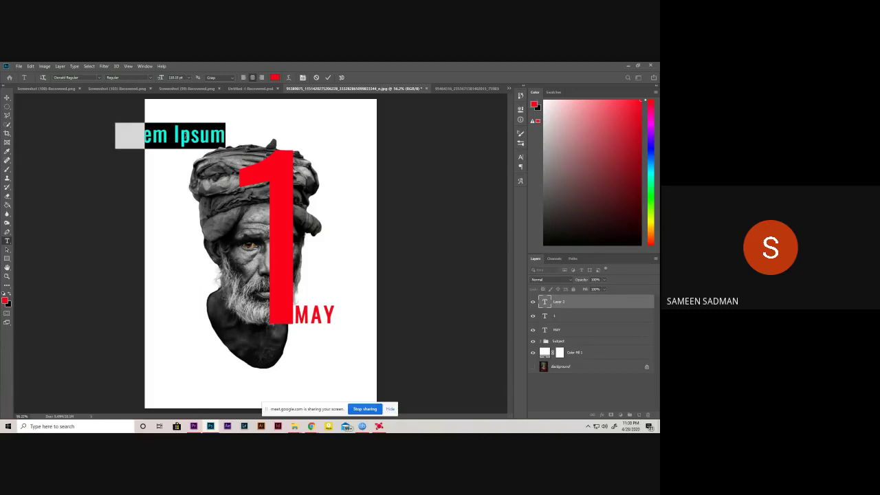
pyautogui.write('st')
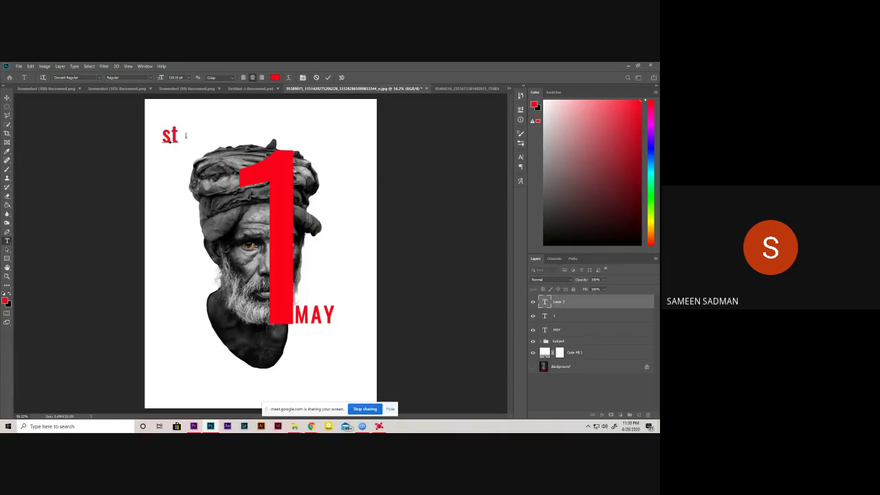
pyautogui.click(328, 77)
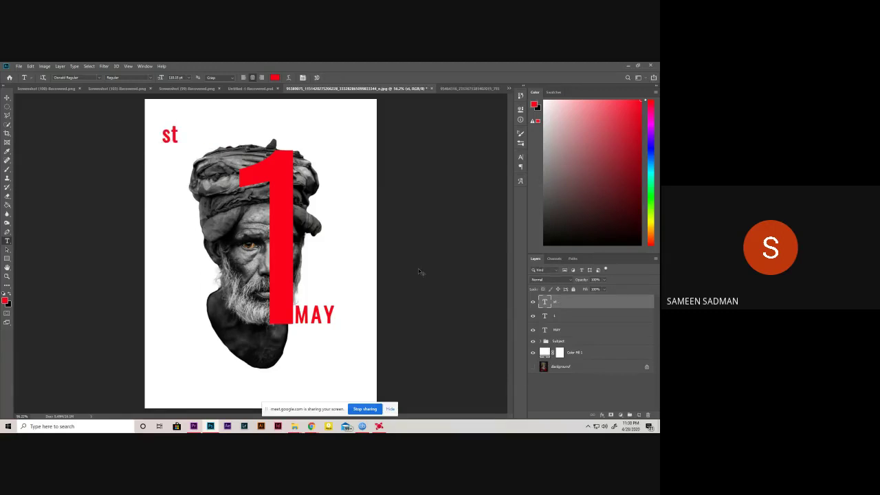
pyautogui.hotkey('ctrl', 't')
pyautogui.moveTo(176, 137); pyautogui.dragTo(308, 166)
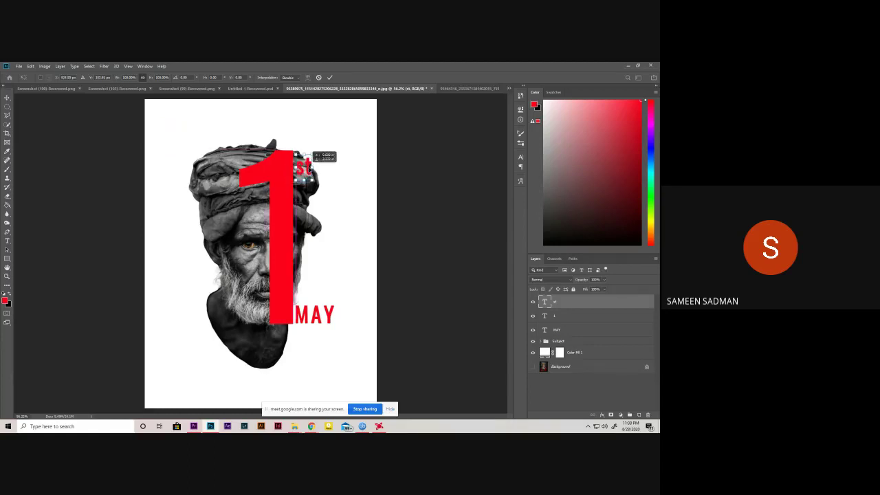
pyautogui.scroll(3, 303, 163)
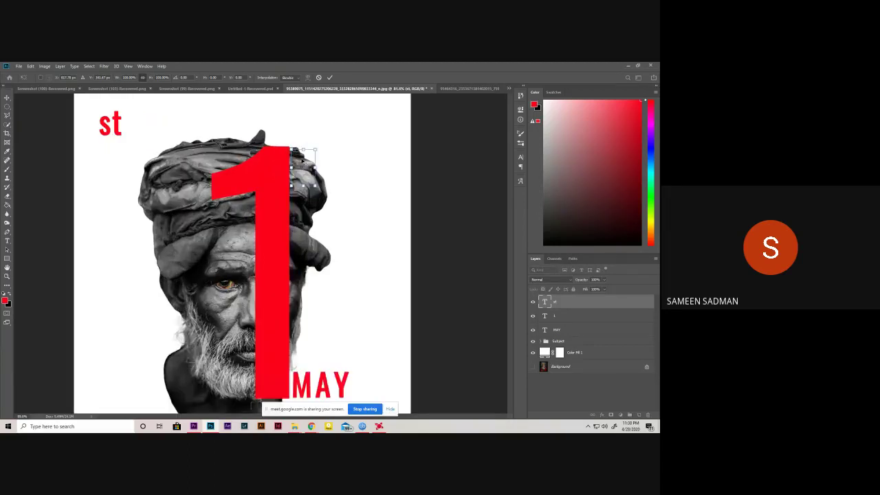
pyautogui.click(521, 158)
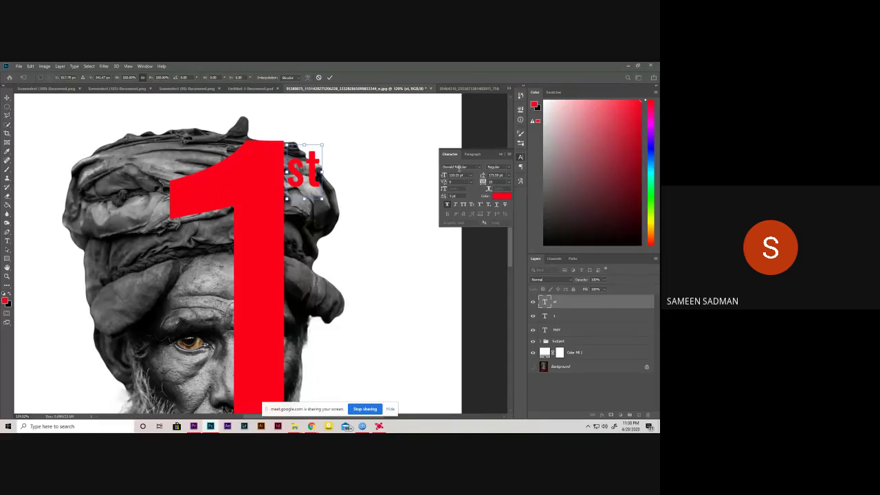
# - Toggle Faux Bold on 'st', commit its position, and scrub its tracking lower in the Character panel
pyautogui.click(446, 205)
pyautogui.click(330, 77)
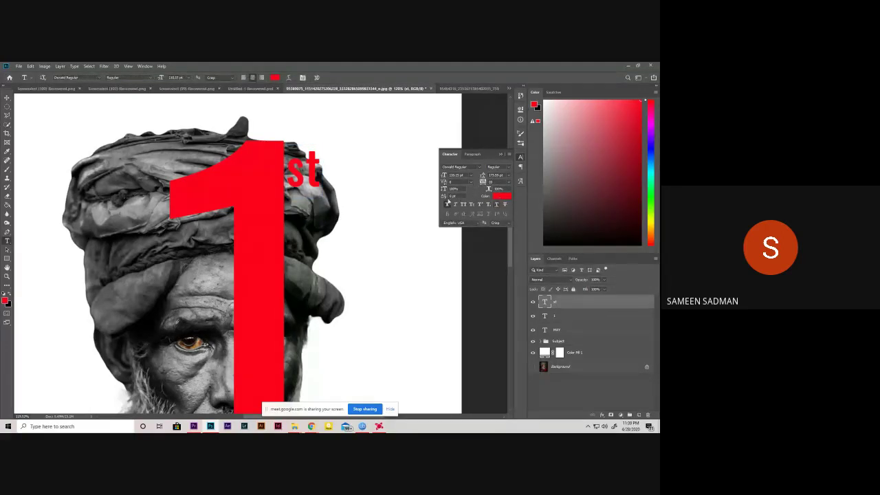
pyautogui.click(7, 97)
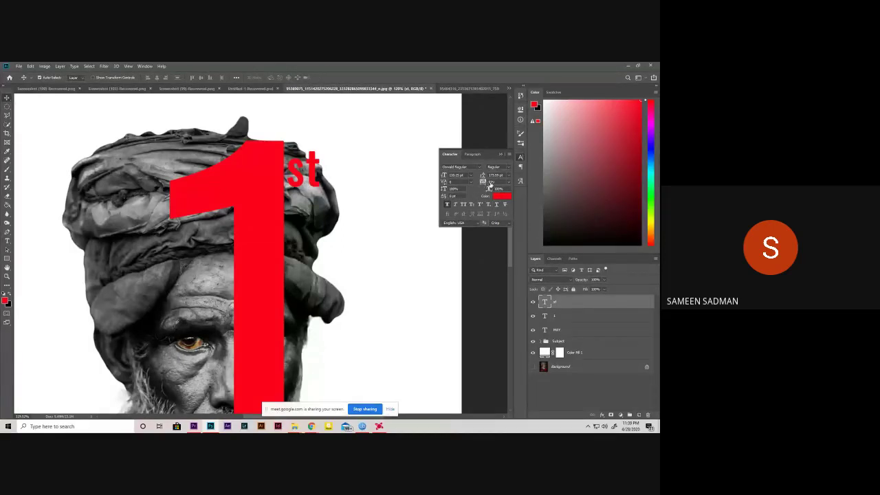
pyautogui.moveTo(484, 182); pyautogui.dragTo(484, 182)
pyautogui.moveTo(485, 182); pyautogui.dragTo(482, 182)
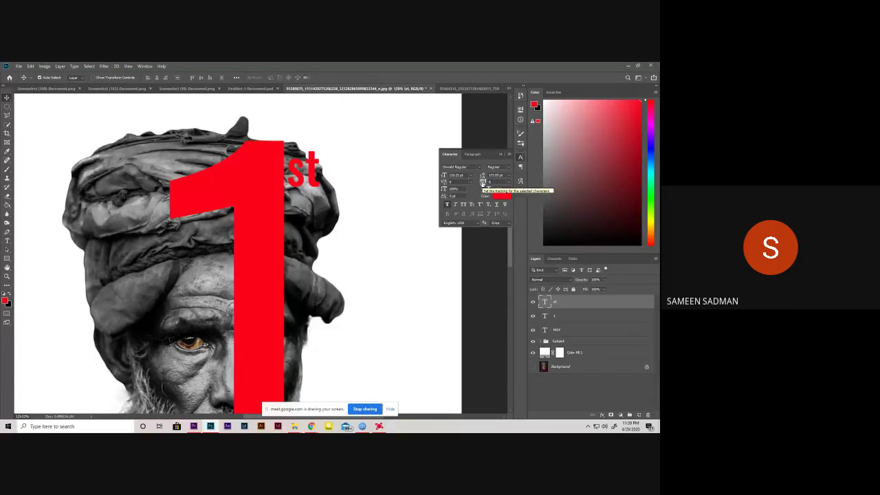
pyautogui.click(533, 302)
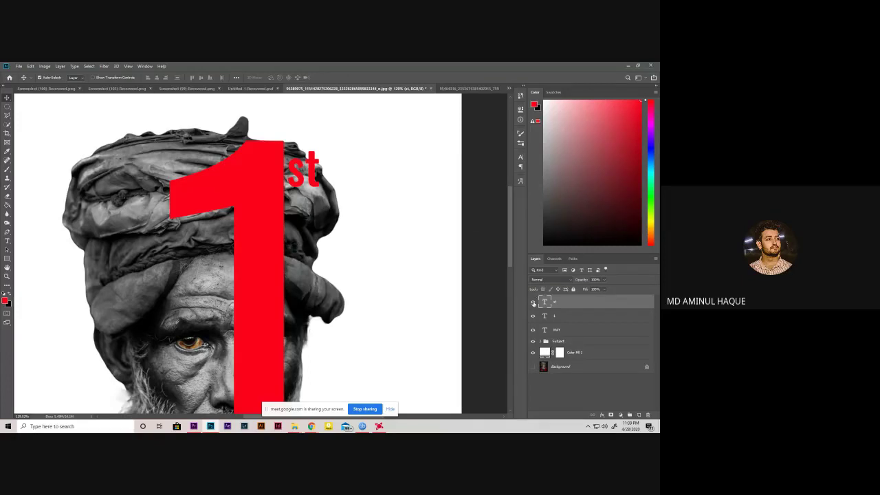
# - Enlarge 'st' and lower it slightly against the top of the 1, then apply the transform
pyautogui.scroll(-2, 379, 205)
pyautogui.scroll(1, 382, 213)
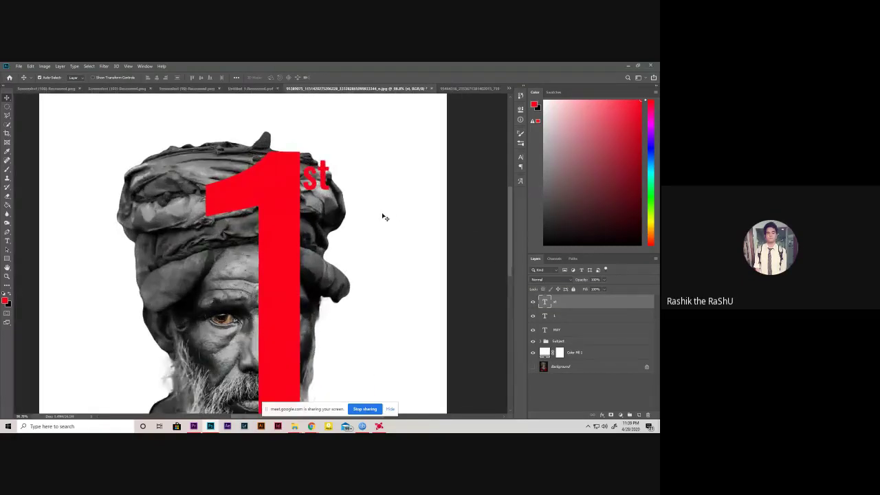
pyautogui.hotkey('ctrl', 't')
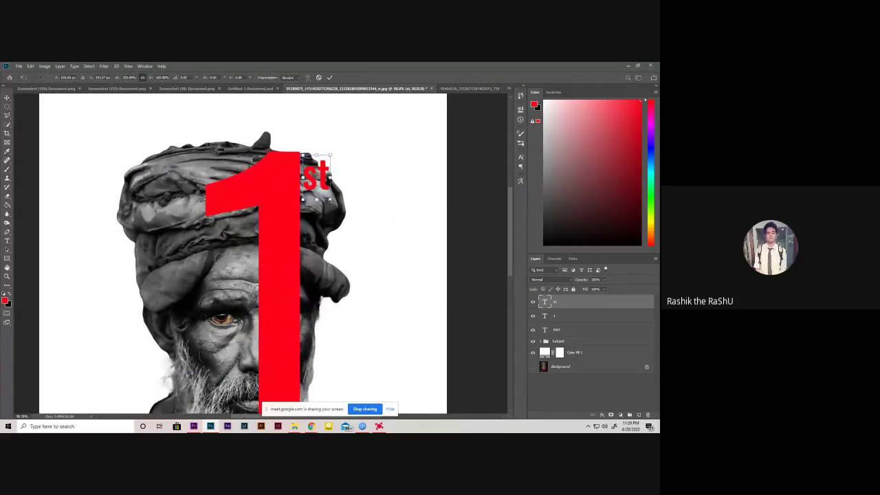
pyautogui.moveTo(330, 199); pyautogui.dragTo(328, 172)
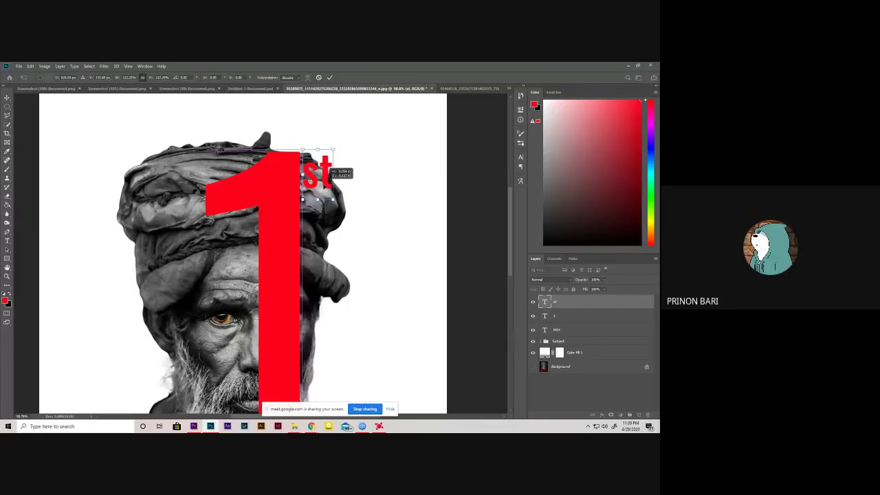
pyautogui.moveTo(325, 191); pyautogui.dragTo(326, 205)
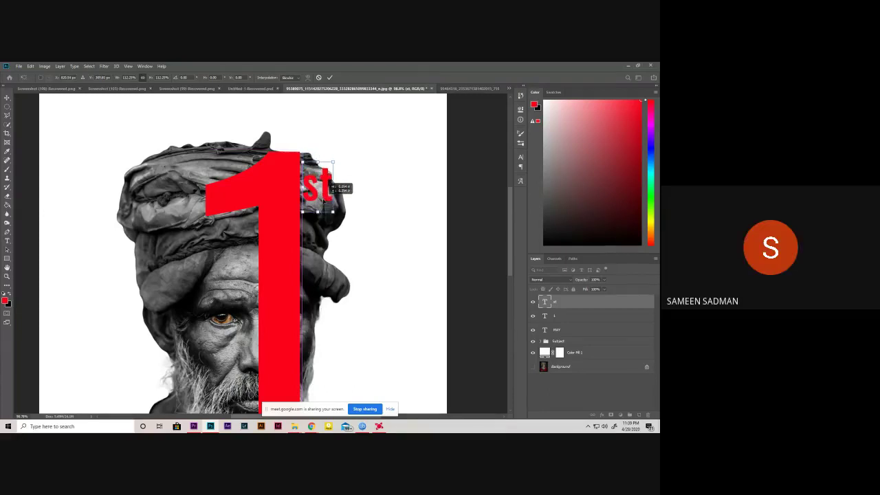
pyautogui.moveTo(329, 190); pyautogui.dragTo(330, 191)
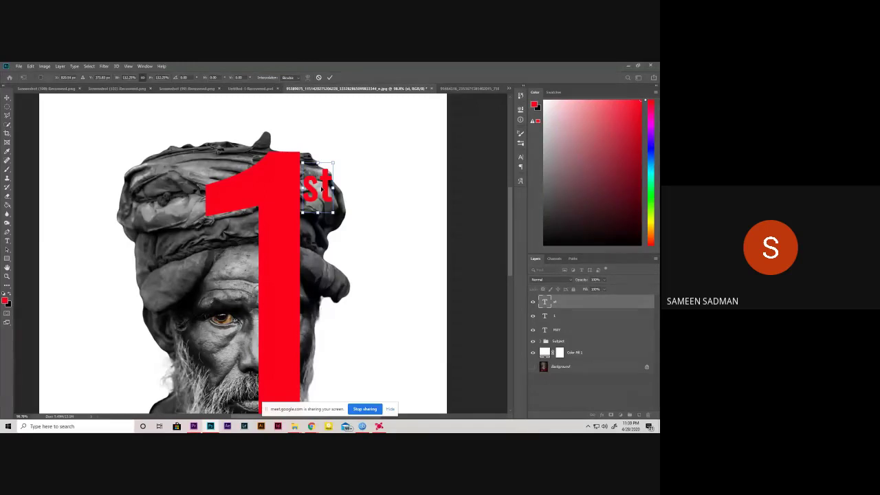
pyautogui.moveTo(323, 188); pyautogui.dragTo(322, 190)
pyautogui.click(329, 77)
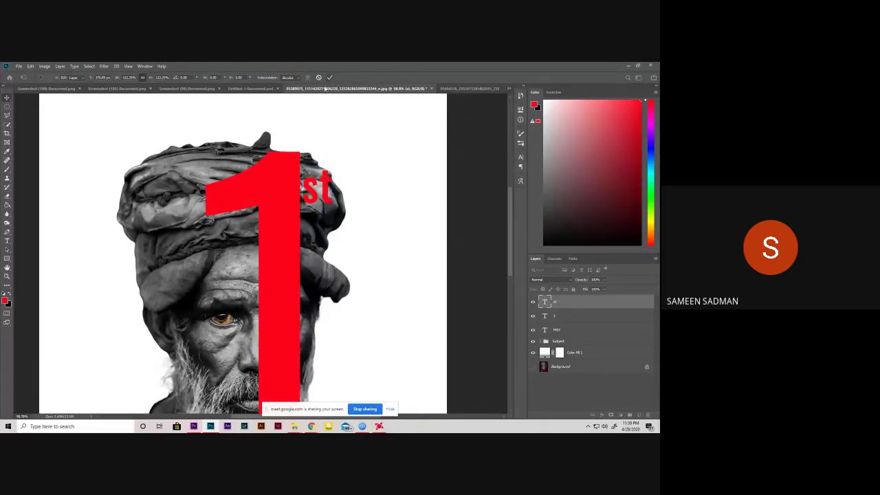
# - Fit the whole poster on screen and deselect the st layer
pyautogui.scroll(3, 305, 160)
pyautogui.scroll(-3, 304, 161)
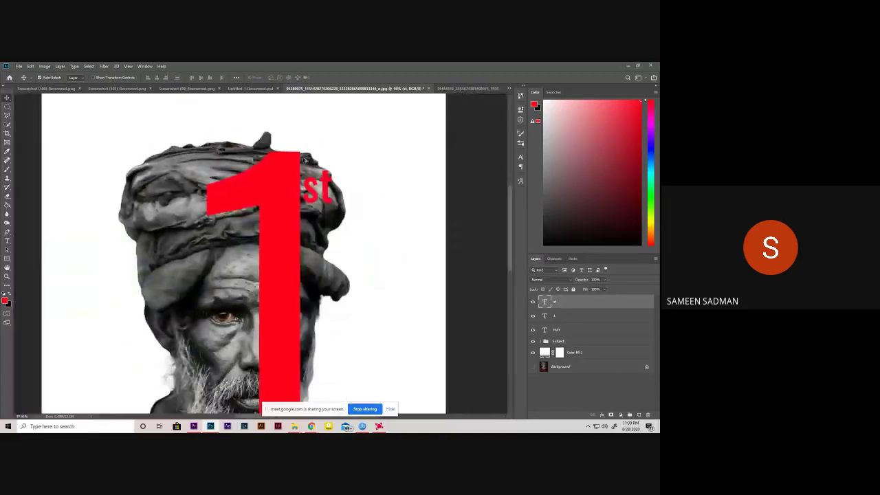
pyautogui.scroll(-5, 305, 160)
pyautogui.scroll(3, 302, 238)
pyautogui.hotkey('ctrl', '0')
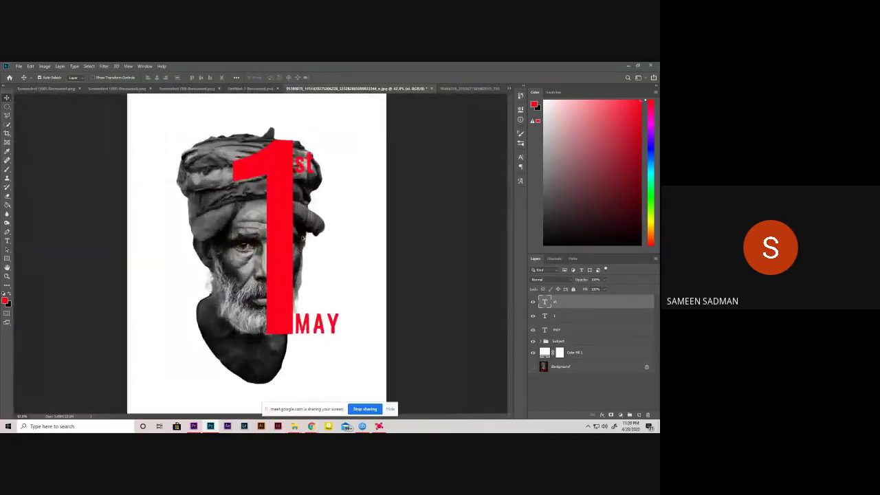
pyautogui.scroll(2, 301, 238)
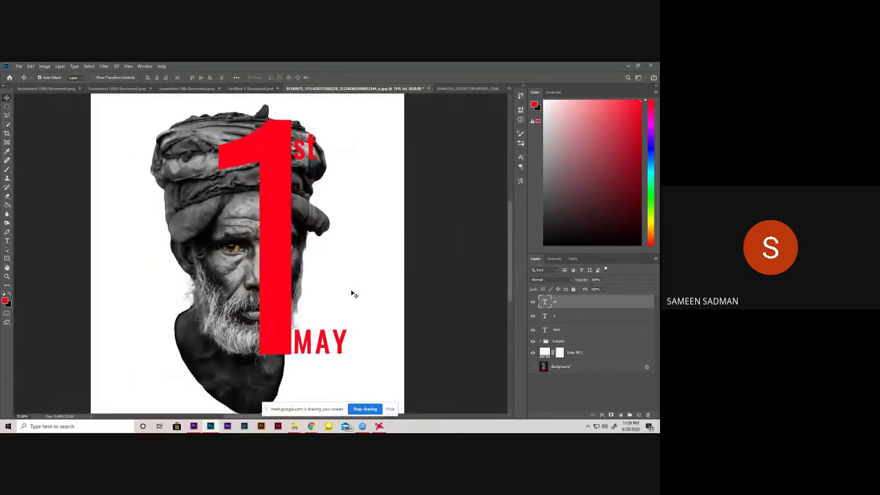
pyautogui.click(495, 381)
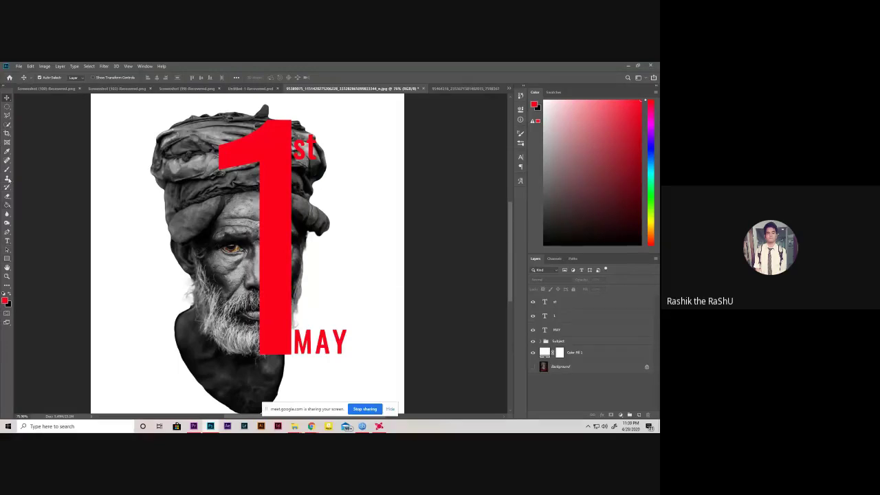
# - Add a 'labour day' text layer left of the face, correcting the typed 'labor' spelling
pyautogui.click(7, 241)
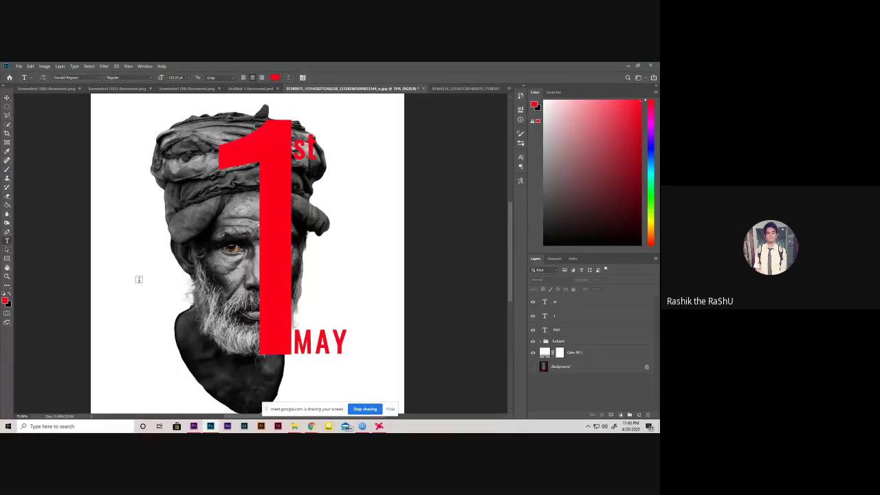
pyautogui.click(138, 277)
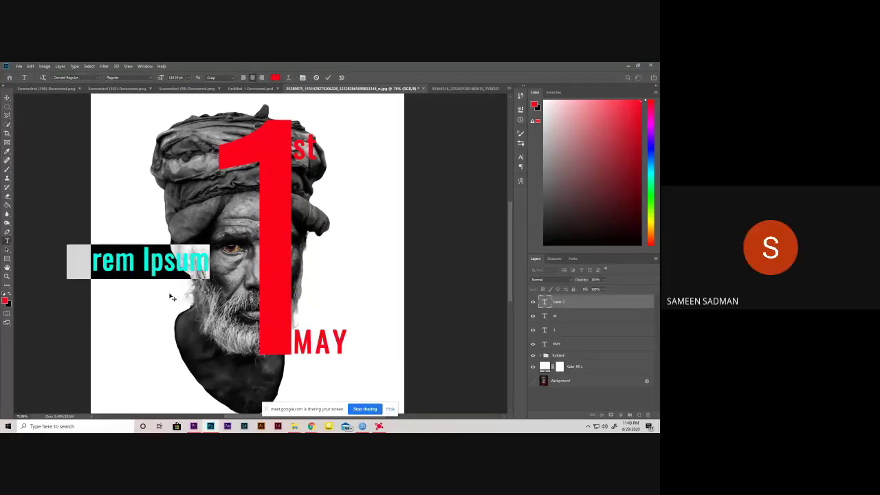
pyautogui.write('lab')
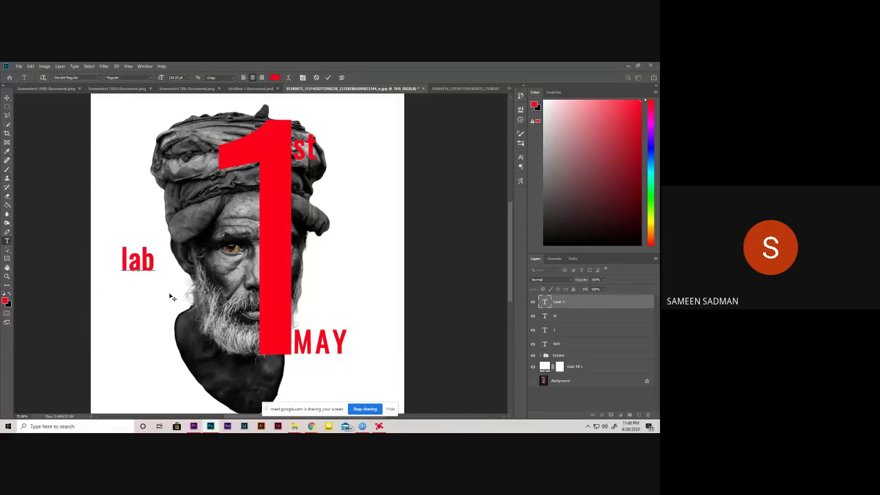
pyautogui.write('or da')
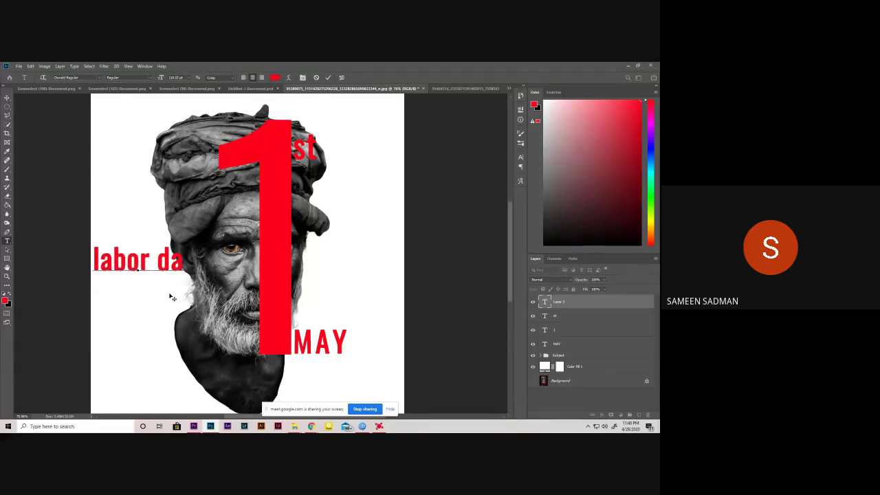
pyautogui.write('y')
pyautogui.press('Left')
pyautogui.press('Left')
pyautogui.press('Left')
pyautogui.press('Left')
pyautogui.press('Left')
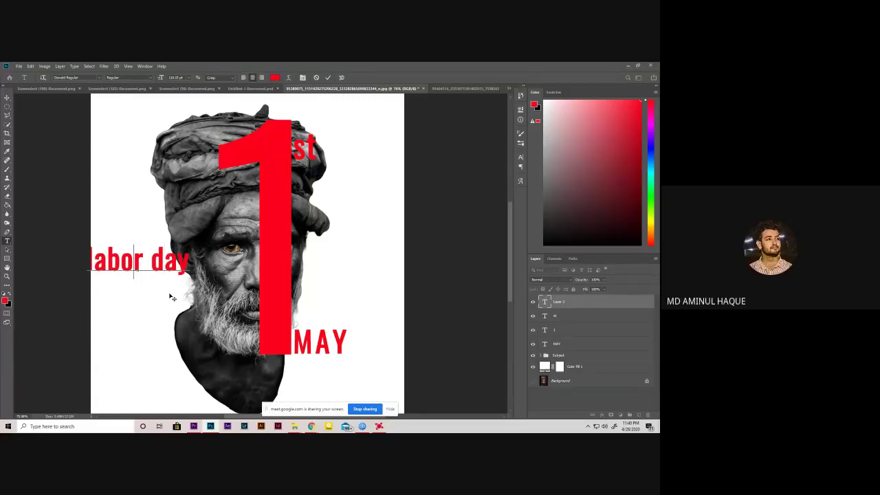
pyautogui.write('u')
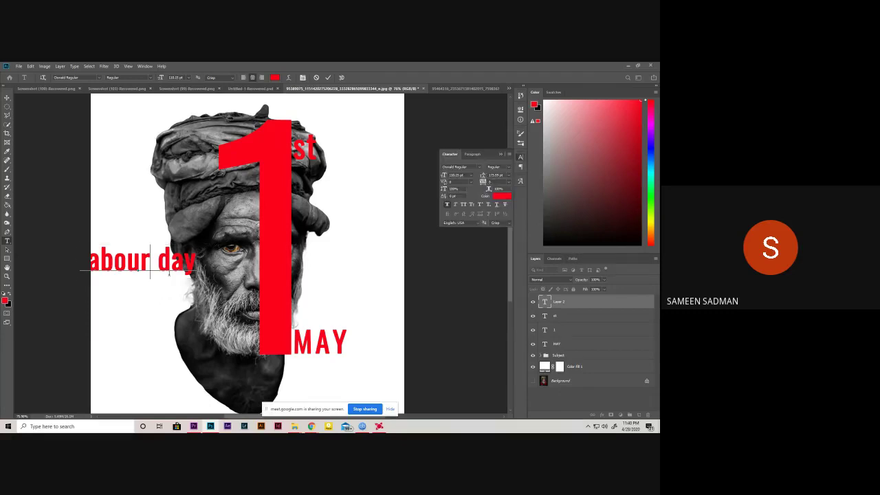
pyautogui.hotkey('ctrl', 't')
pyautogui.click(521, 157)
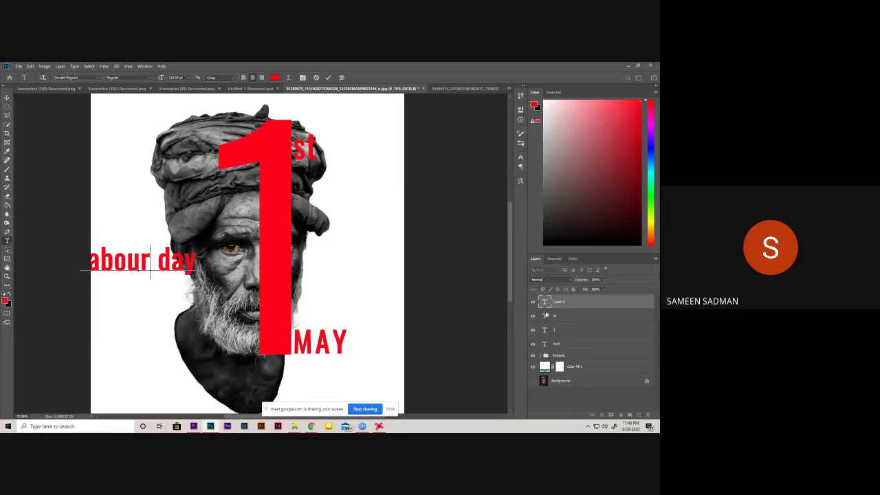
pyautogui.click(6, 99)
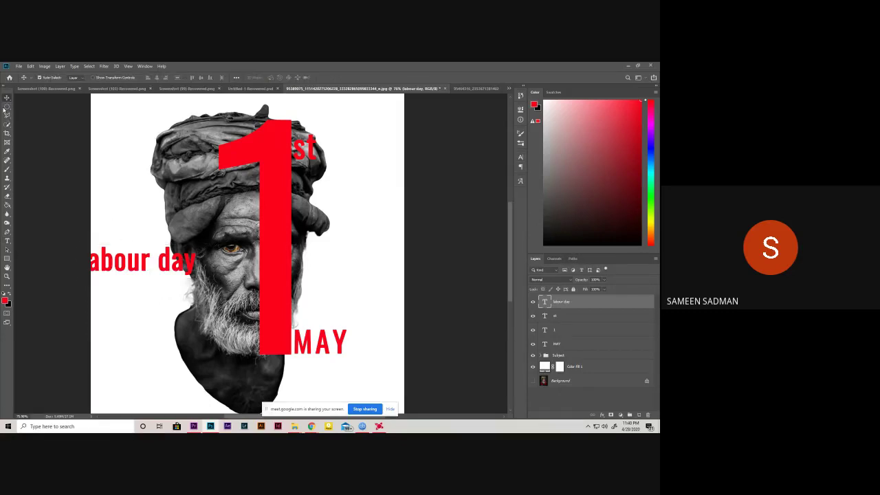
# - Try moving 'labour day' right of the 1 above MAY, then cancel the transform
pyautogui.hotkey('ctrl', 't')
pyautogui.moveTo(167, 264)
pyautogui.mouseDown()
pyautogui.moveTo(390, 258)
pyautogui.moveTo(357, 211)
pyautogui.moveTo(363, 283)
pyautogui.moveTo(359, 242)
pyautogui.moveTo(367, 273)
pyautogui.moveTo(384, 276)
pyautogui.moveTo(340, 275)
pyautogui.mouseUp()
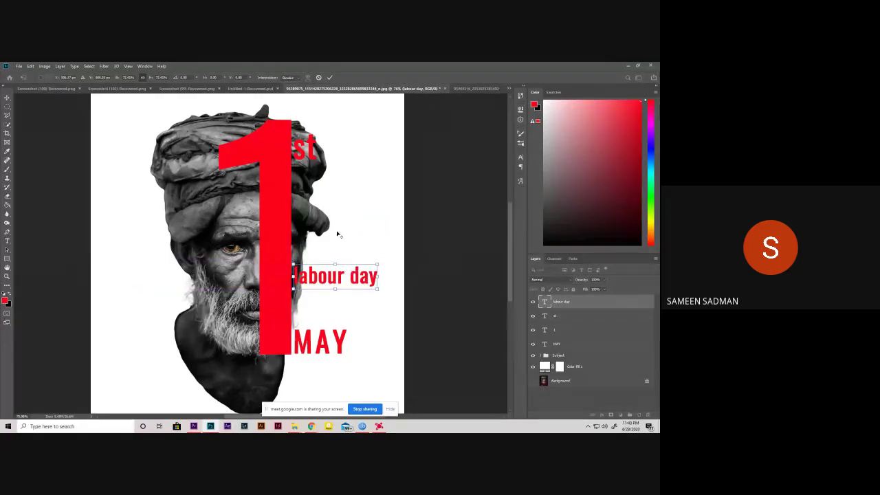
pyautogui.scroll(3, 338, 232)
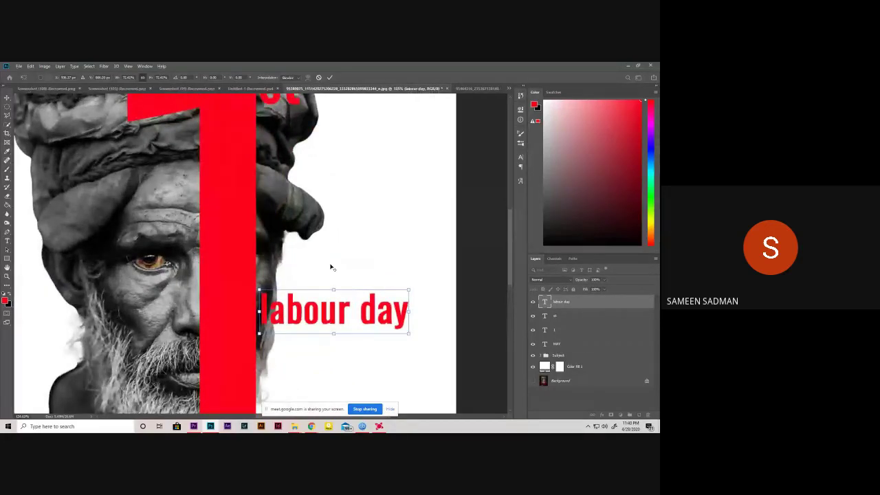
pyautogui.scroll(1, 319, 255)
pyautogui.scroll(-2, 322, 261)
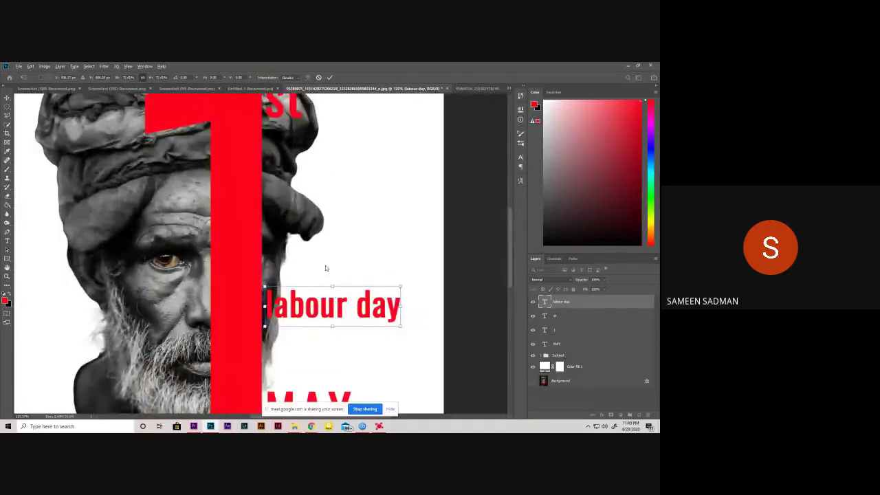
pyautogui.scroll(-1, 313, 251)
pyautogui.scroll(-1, 302, 238)
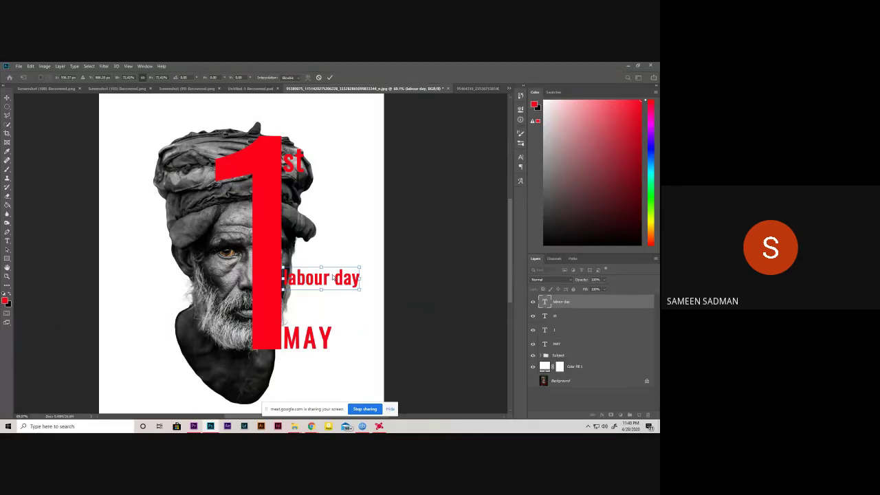
pyautogui.click(319, 77)
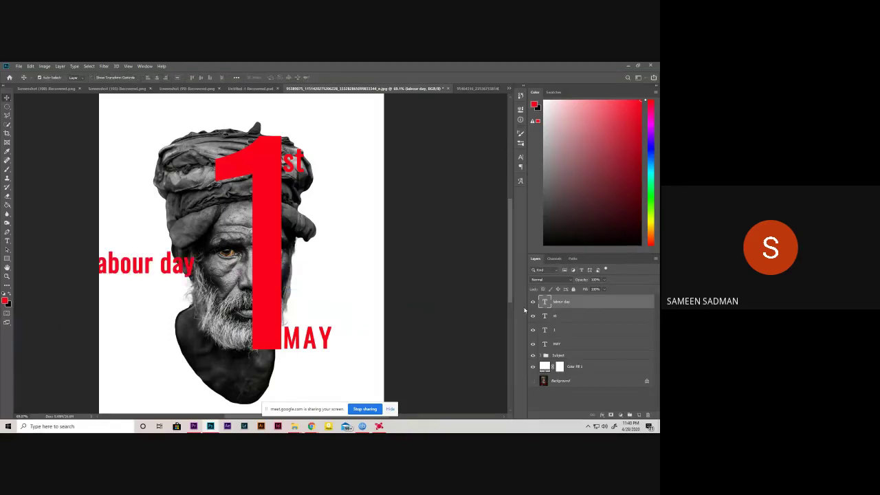
# - Expand the Subject group and inspect Layer 1's smart object contents, then close Layer 1.psb
pyautogui.click(541, 355)
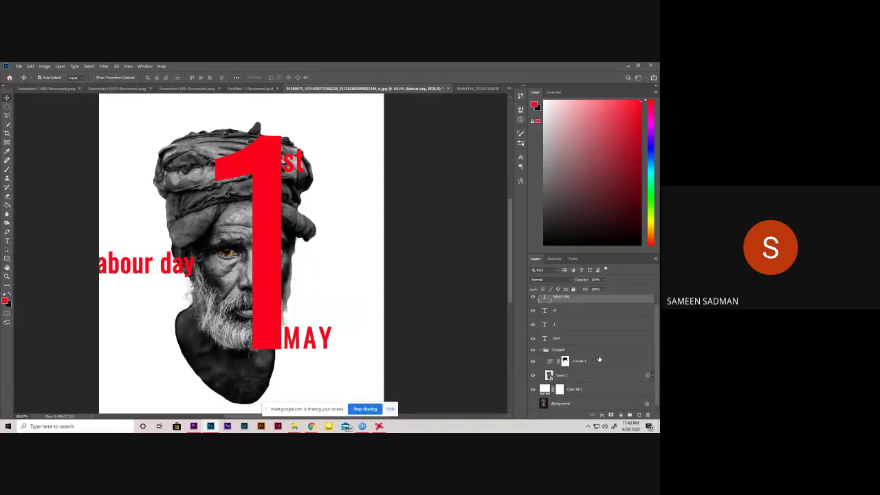
pyautogui.click(550, 376)
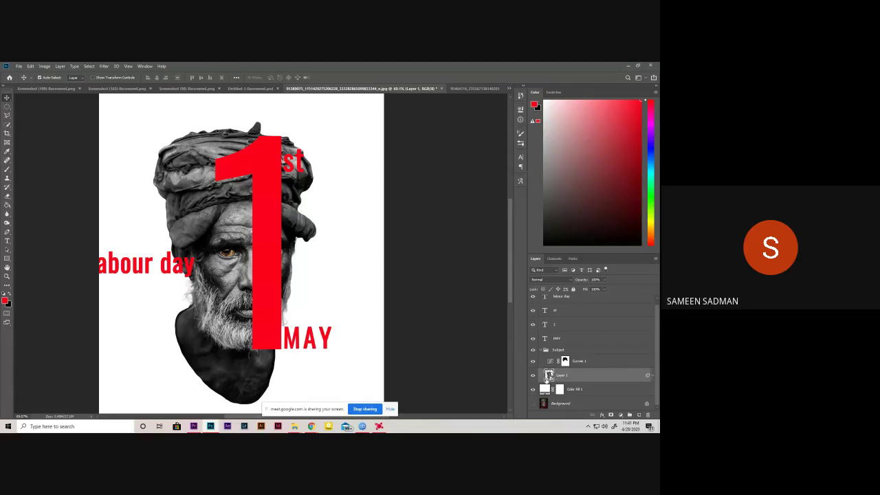
pyautogui.doubleClick(549, 376)
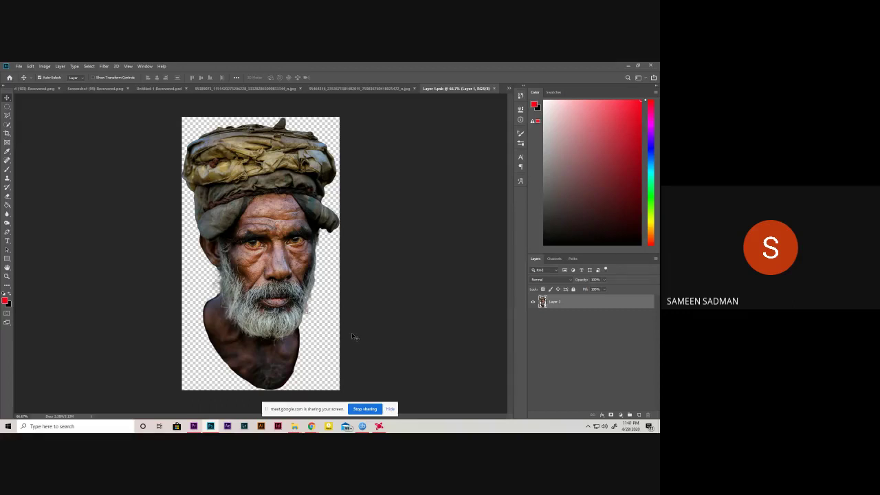
pyautogui.click(495, 90)
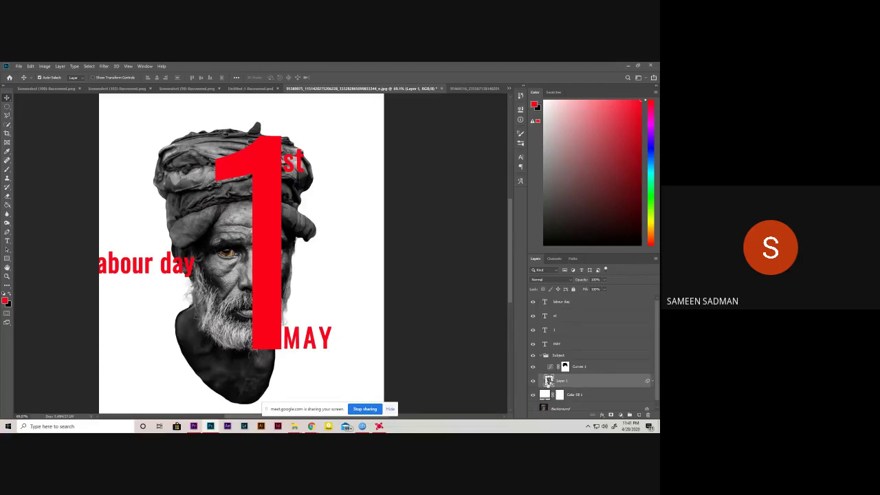
# - Add a layer mask to Layer 1 and set a large Brush to 100% flow and opacity
pyautogui.click(612, 416)
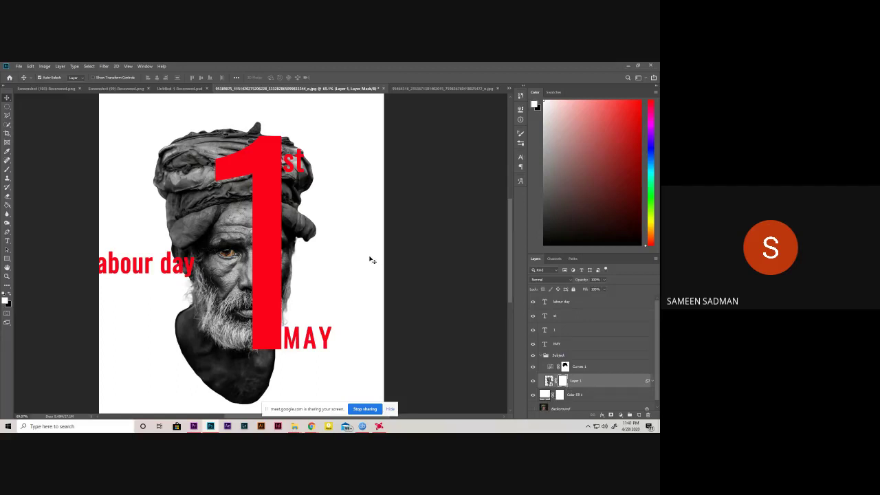
pyautogui.scroll(4, 295, 195)
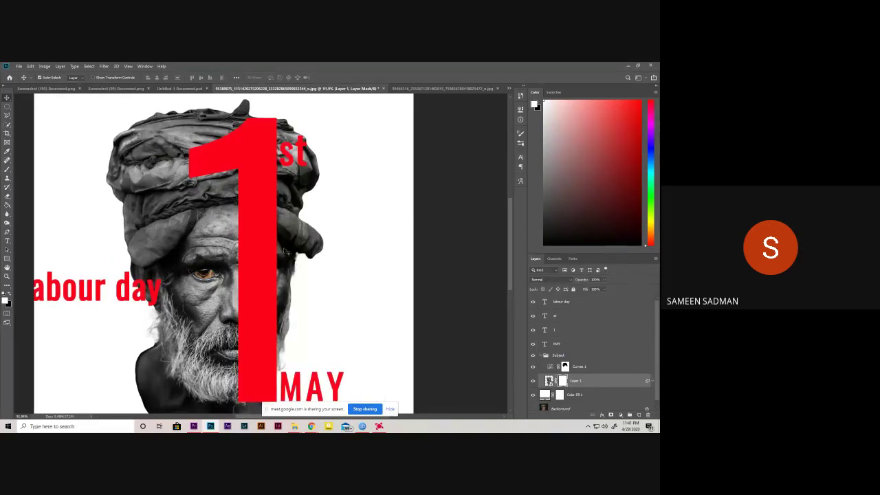
pyautogui.press('b')
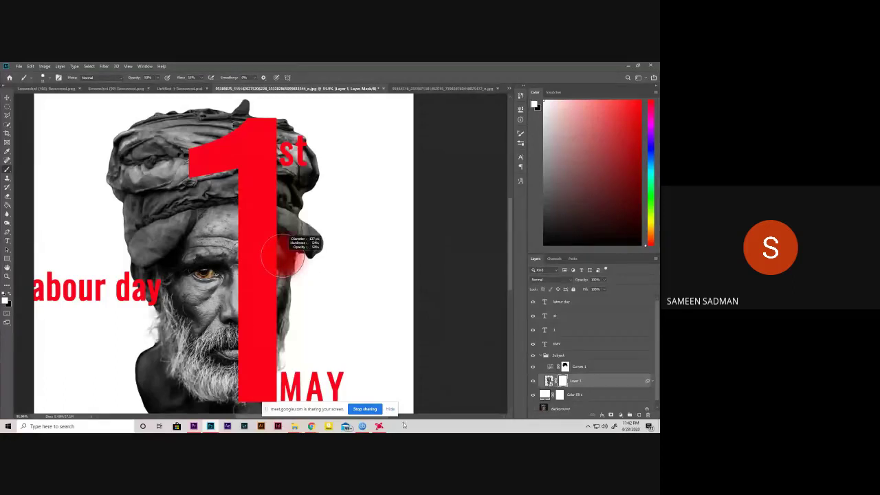
pyautogui.moveTo(282, 255); pyautogui.dragTo(341, 294)
pyautogui.moveTo(316, 217); pyautogui.dragTo(355, 349)
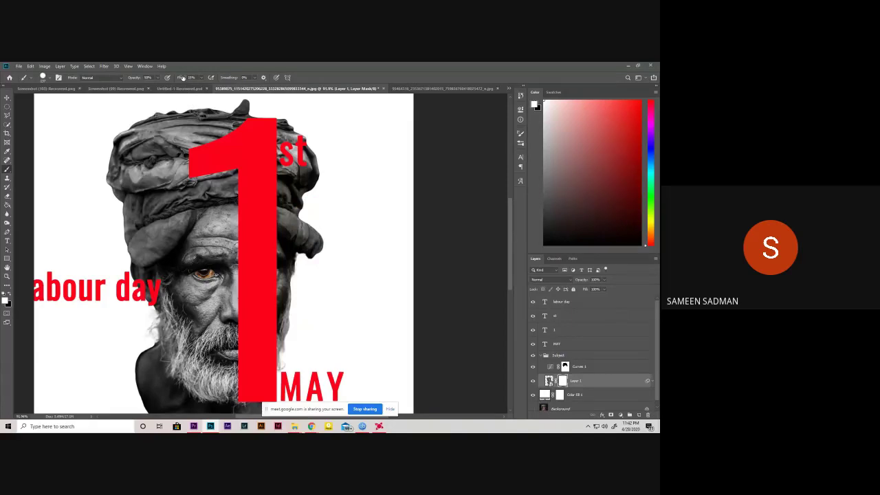
pyautogui.moveTo(183, 77); pyautogui.dragTo(370, 96)
pyautogui.press('0')
# - Paint black on the mask to hide the turban right of the red '1'
pyautogui.moveTo(283, 155); pyautogui.dragTo(302, 392)
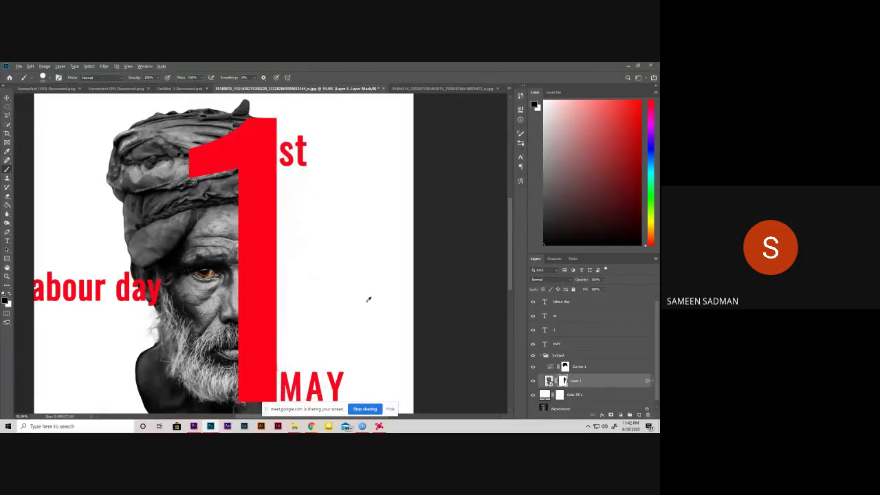
pyautogui.scroll(-3, 368, 299)
pyautogui.scroll(2, 297, 338)
pyautogui.scroll(2, 298, 338)
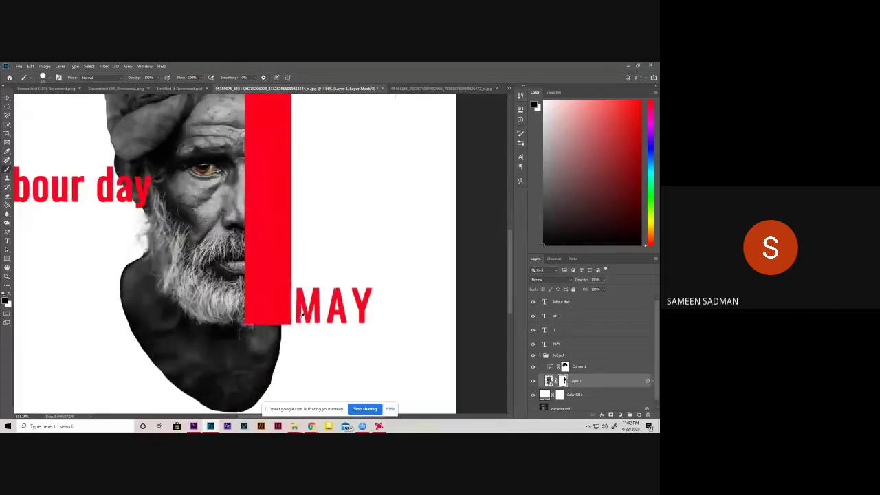
pyautogui.scroll(-3, 302, 315)
pyautogui.scroll(1, 276, 275)
pyautogui.scroll(1, 269, 262)
pyautogui.scroll(1, 264, 250)
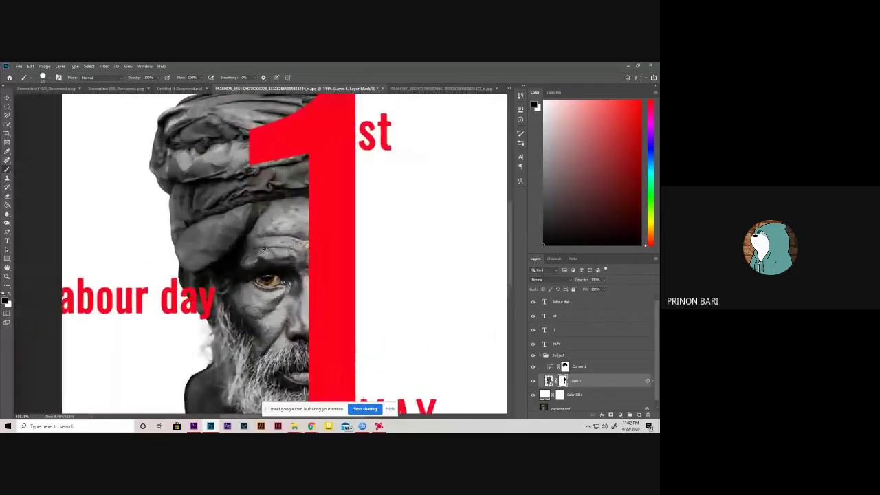
pyautogui.scroll(-3, 264, 250)
pyautogui.scroll(1, 224, 309)
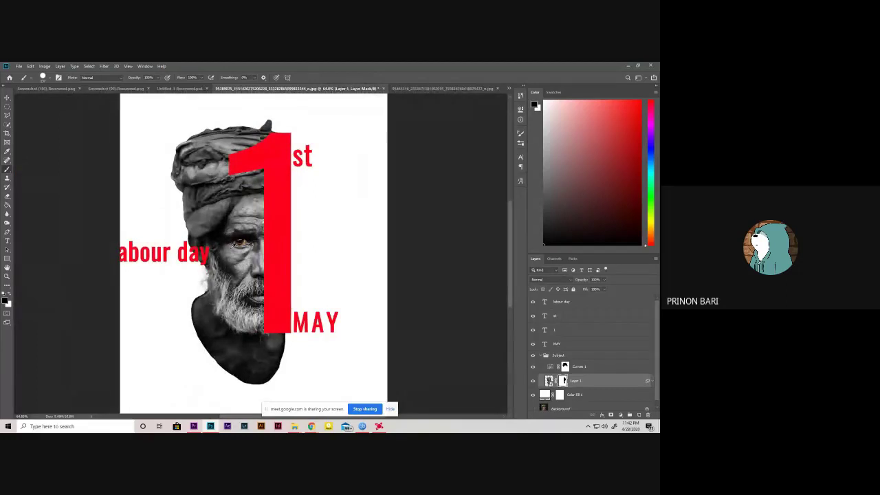
pyautogui.scroll(1, 237, 244)
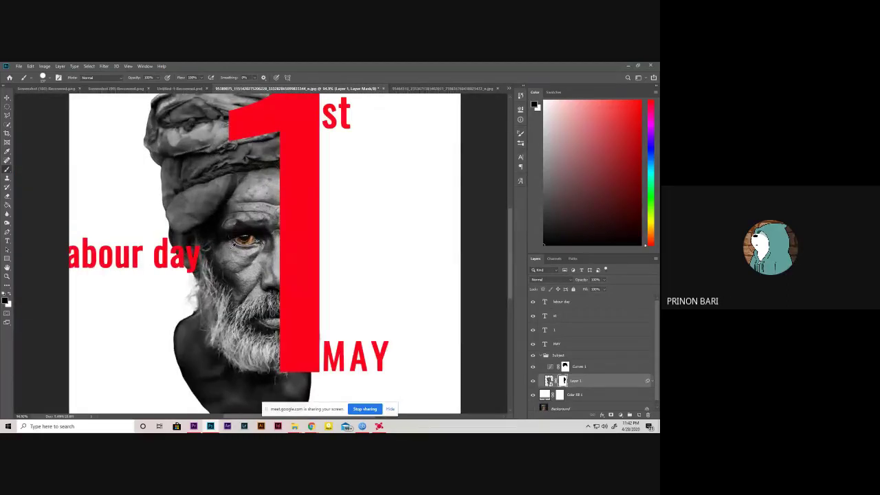
pyautogui.scroll(-2, 235, 246)
pyautogui.scroll(1, 268, 254)
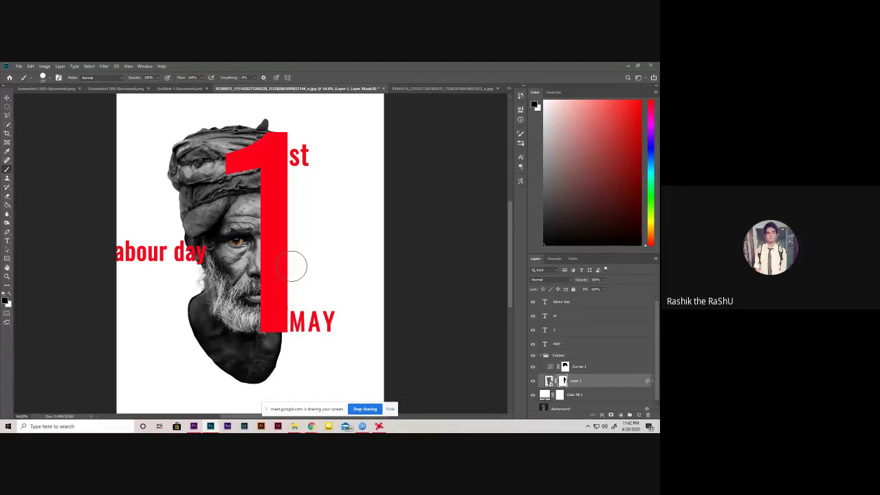
# - Free-transform the 'labour day' text, moving it to the right of the red '1'
pyautogui.click(569, 305)
pyautogui.hotkey('ctrl', 't')
pyautogui.moveTo(172, 264)
pyautogui.mouseDown()
pyautogui.moveTo(356, 238)
pyautogui.moveTo(354, 302)
pyautogui.mouseUp()
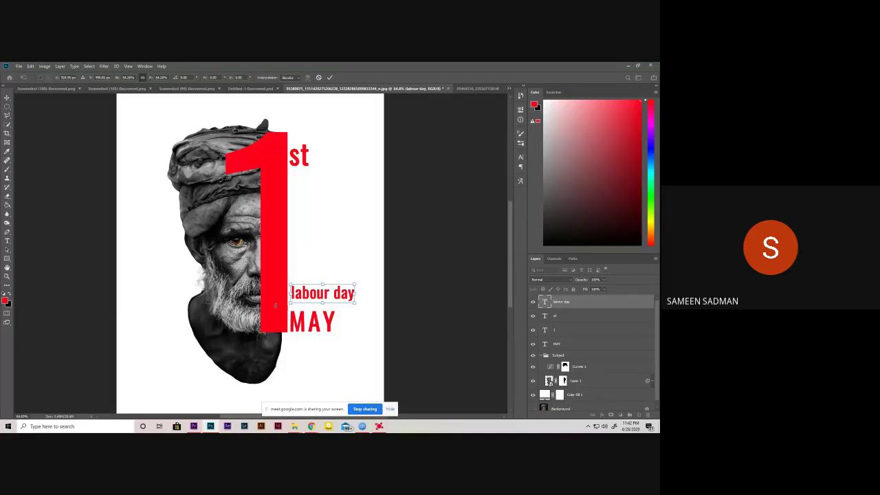
pyautogui.scroll(1, 296, 330)
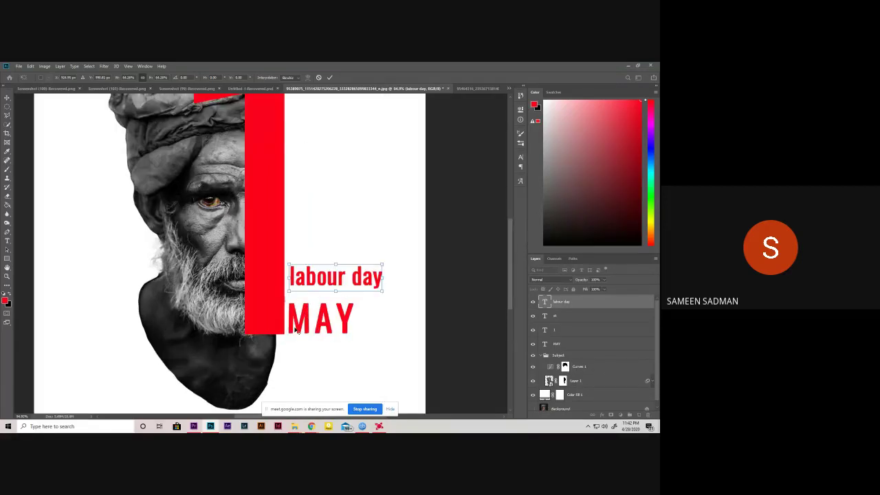
pyautogui.scroll(1, 295, 330)
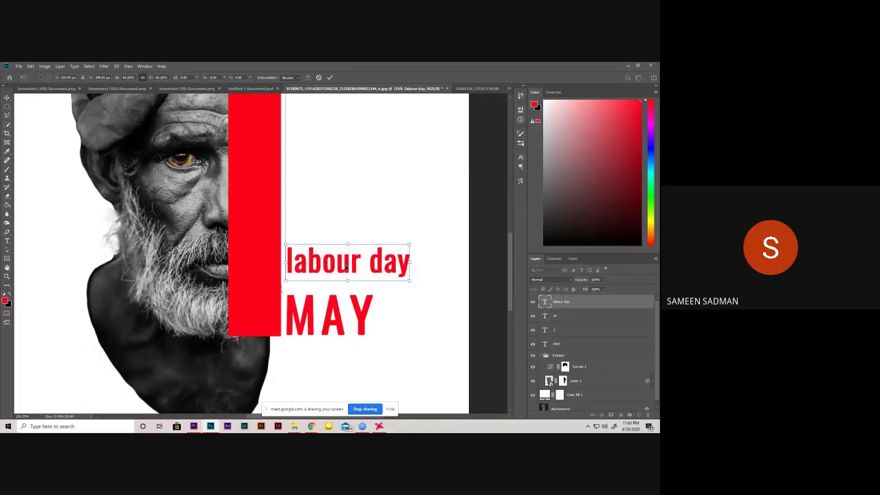
# - Lower 'labour day' directly above 'MAY', enlarge it slightly, commit, and return to the Brush
pyautogui.moveTo(346, 268); pyautogui.dragTo(343, 282)
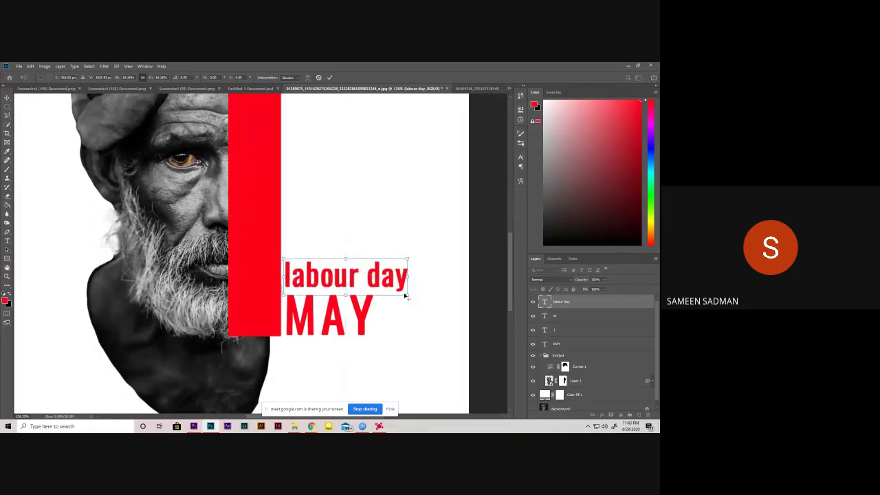
pyautogui.moveTo(405, 296); pyautogui.dragTo(418, 298)
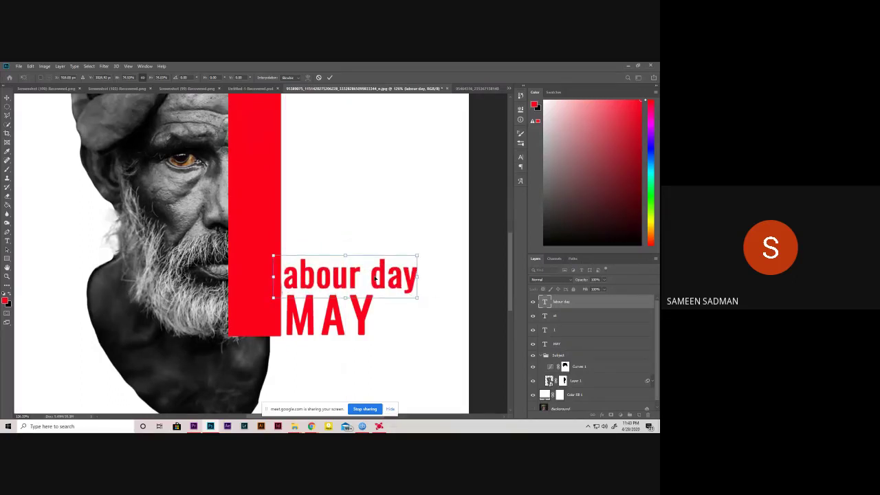
pyautogui.scroll(-4, 365, 298)
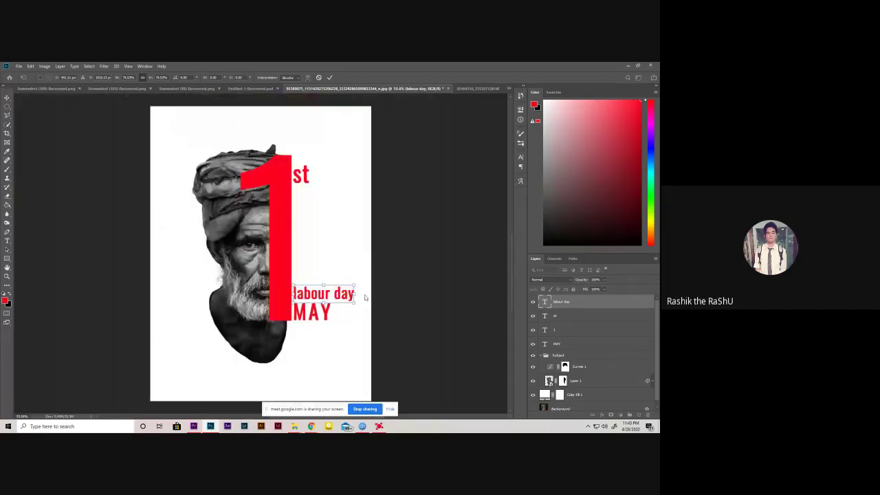
pyautogui.click(330, 78)
pyautogui.press('b')
pyautogui.scroll(2, 344, 273)
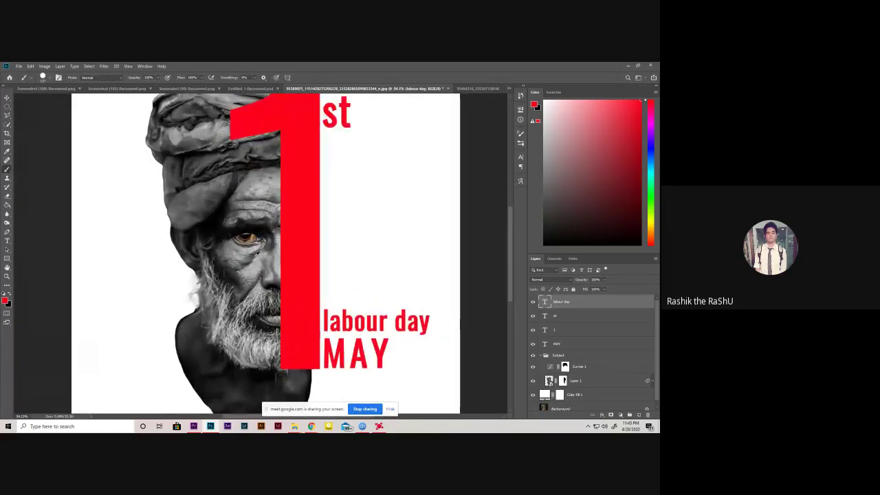
pyautogui.scroll(-2, 344, 273)
pyautogui.scroll(2, 344, 273)
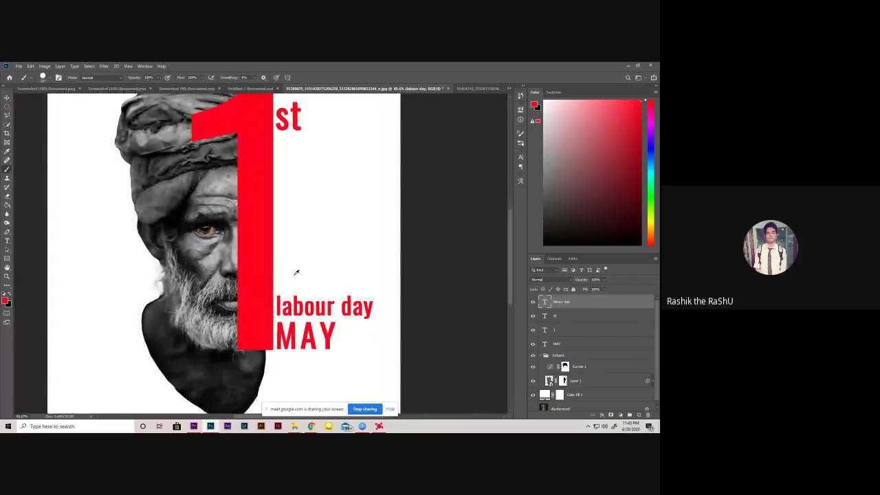
pyautogui.scroll(-2, 296, 273)
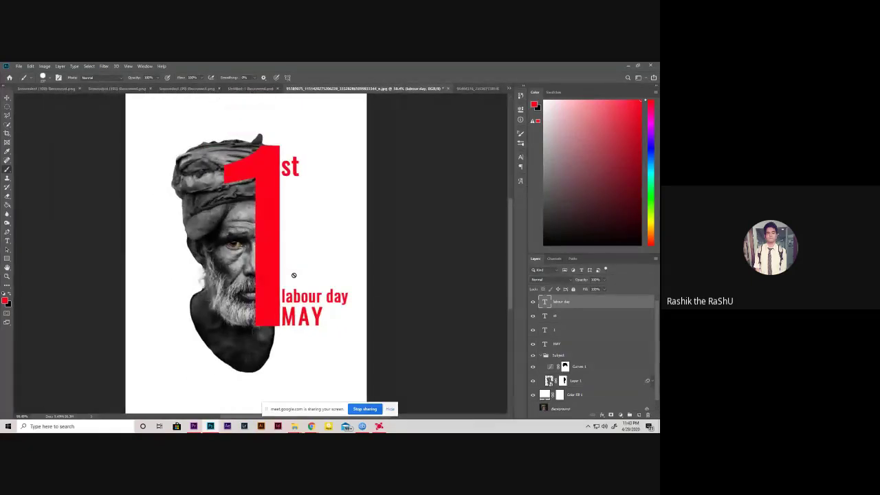
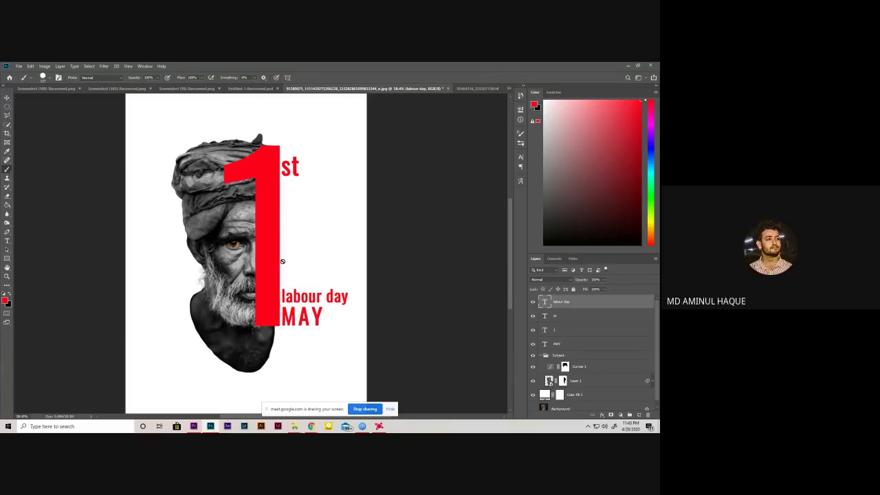
# - Move the red MAY text up under 'st' beside the 1 and scale it larger
pyautogui.click(577, 348)
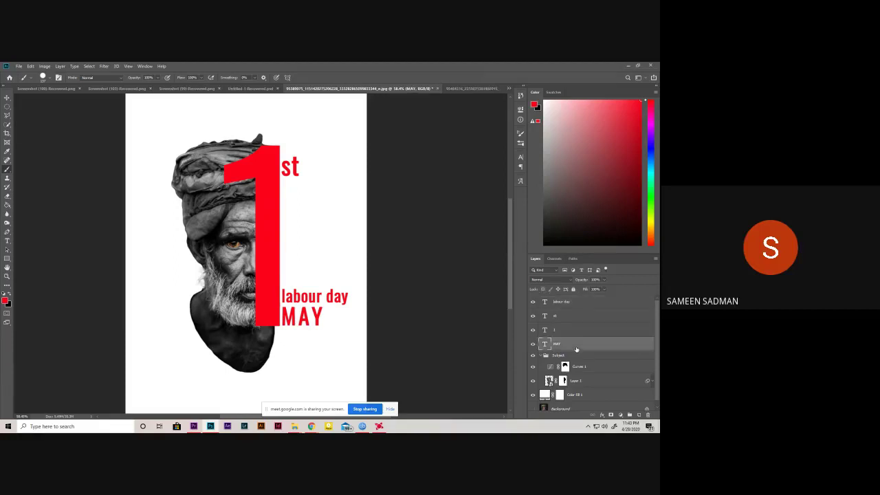
pyautogui.hotkey('ctrl', 't')
pyautogui.moveTo(313, 321); pyautogui.dragTo(278, 344)
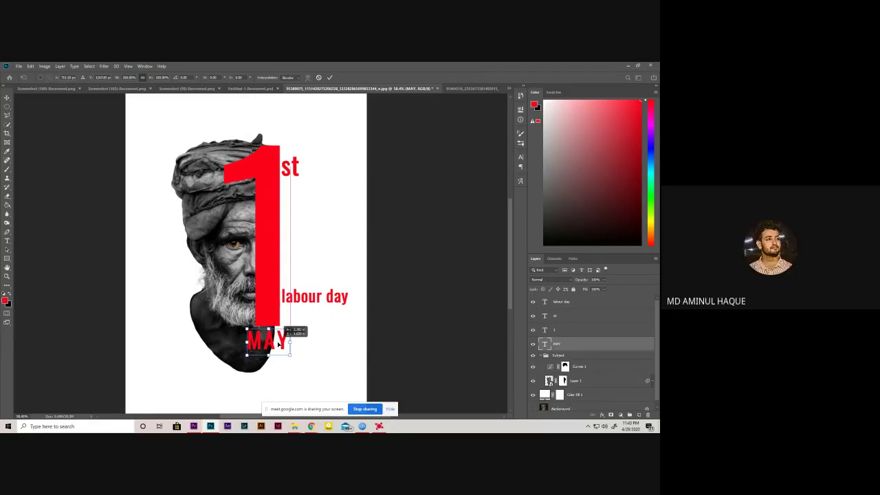
pyautogui.moveTo(278, 344)
pyautogui.mouseDown()
pyautogui.moveTo(317, 198)
pyautogui.moveTo(343, 169)
pyautogui.moveTo(308, 204)
pyautogui.moveTo(313, 192)
pyautogui.moveTo(333, 210)
pyautogui.mouseUp()
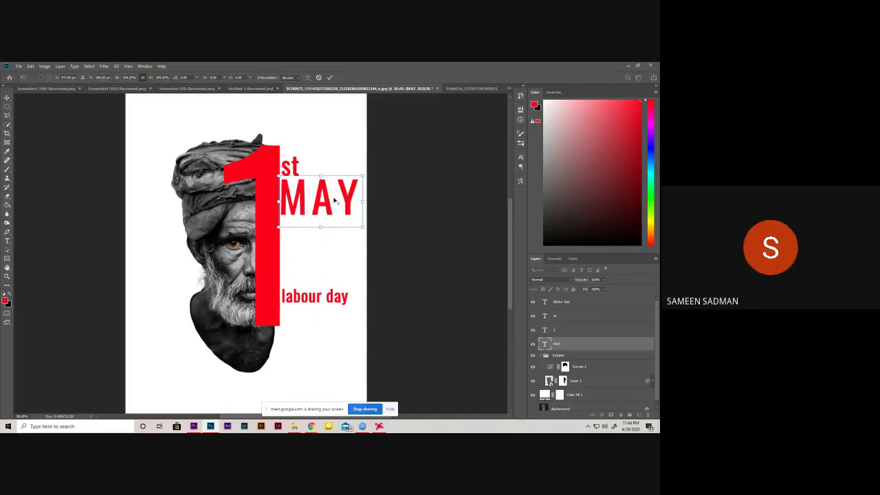
pyautogui.scroll(2, 334, 199)
pyautogui.moveTo(370, 232)
pyautogui.mouseDown()
pyautogui.moveTo(376, 238)
pyautogui.moveTo(318, 206)
pyautogui.mouseUp()
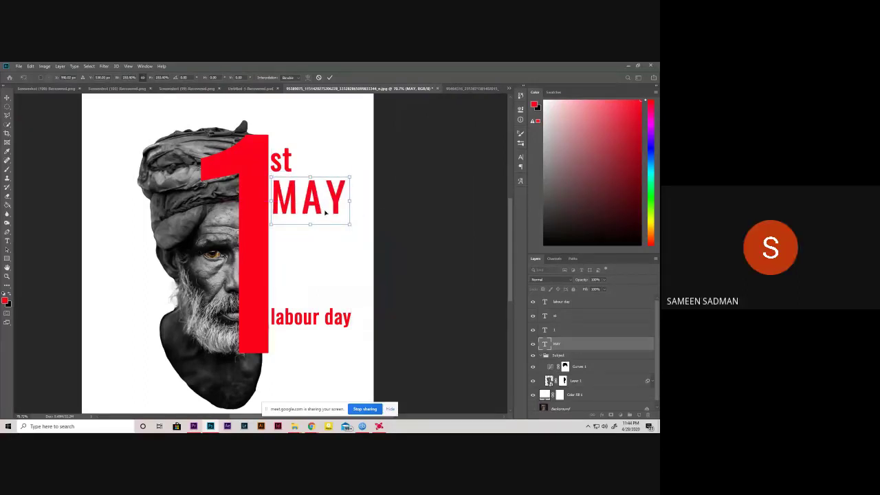
# - Commit the MAY transform, then nudge the 'st' text slightly right above MAY
pyautogui.click(331, 78)
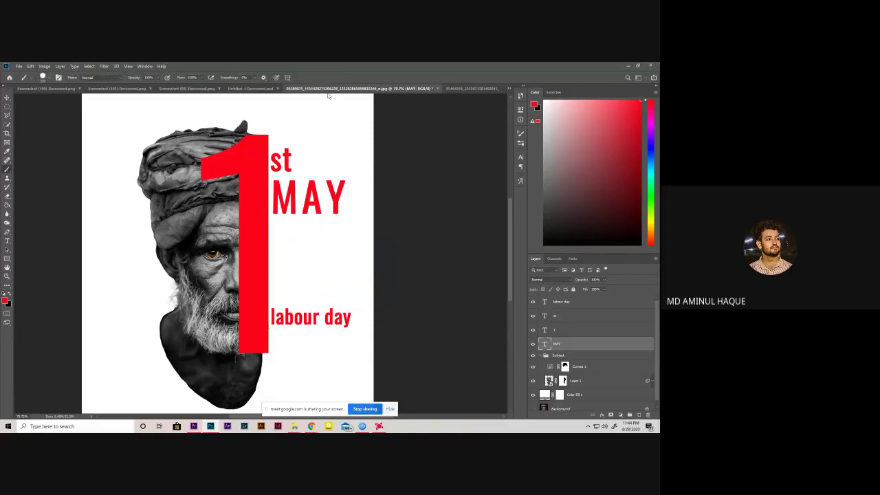
pyautogui.scroll(5, 310, 190)
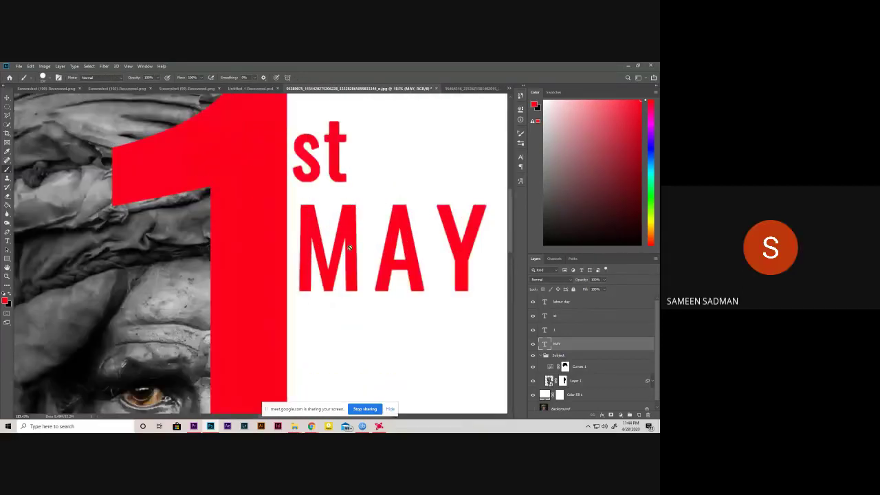
pyautogui.click(555, 317)
pyautogui.hotkey('ctrl', 't')
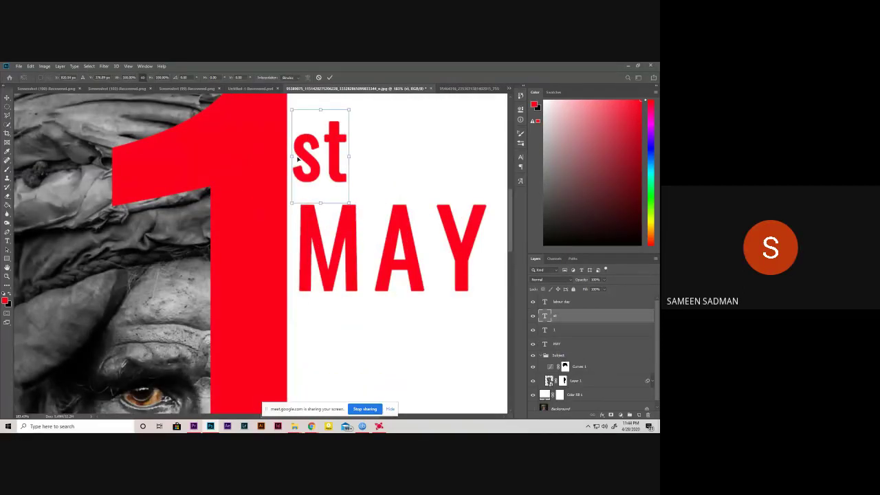
pyautogui.moveTo(324, 167); pyautogui.dragTo(333, 166)
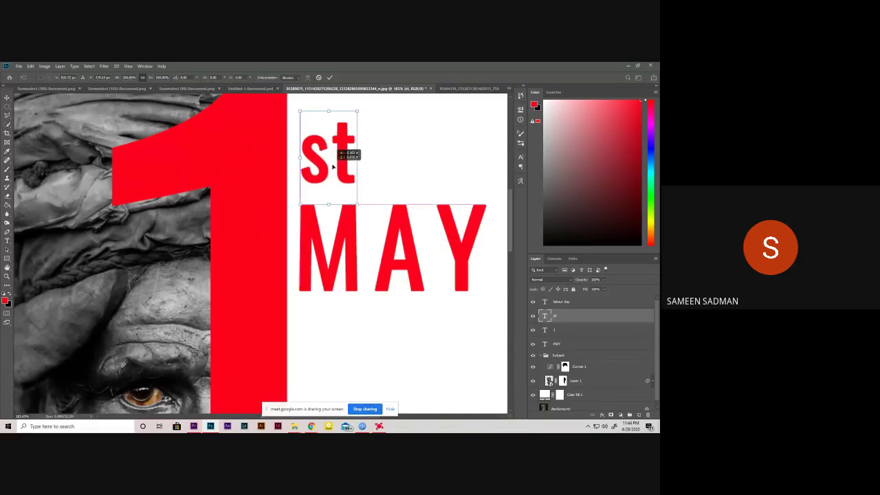
pyautogui.click(330, 77)
# - Select the labour day text layer in the Layers panel
pyautogui.press('b')
pyautogui.scroll(-5, 344, 197)
pyautogui.scroll(-3, 343, 197)
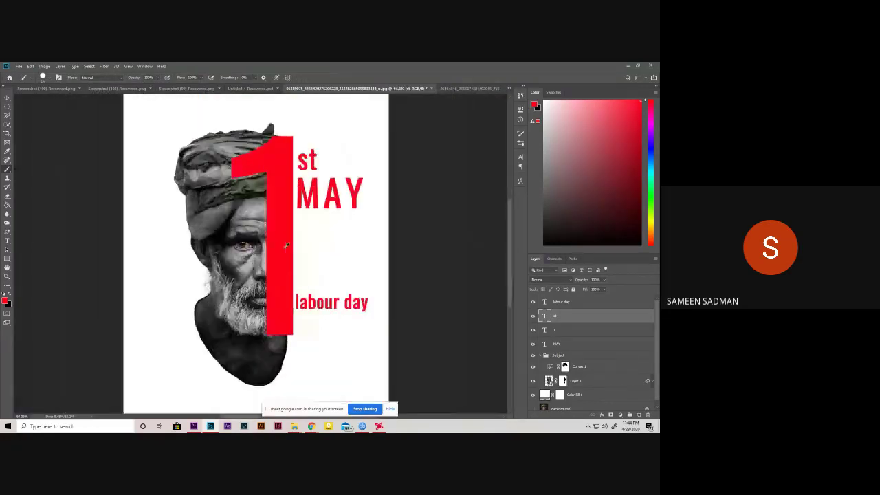
pyautogui.scroll(-1, 344, 198)
pyautogui.scroll(1, 481, 298)
pyautogui.click(606, 302)
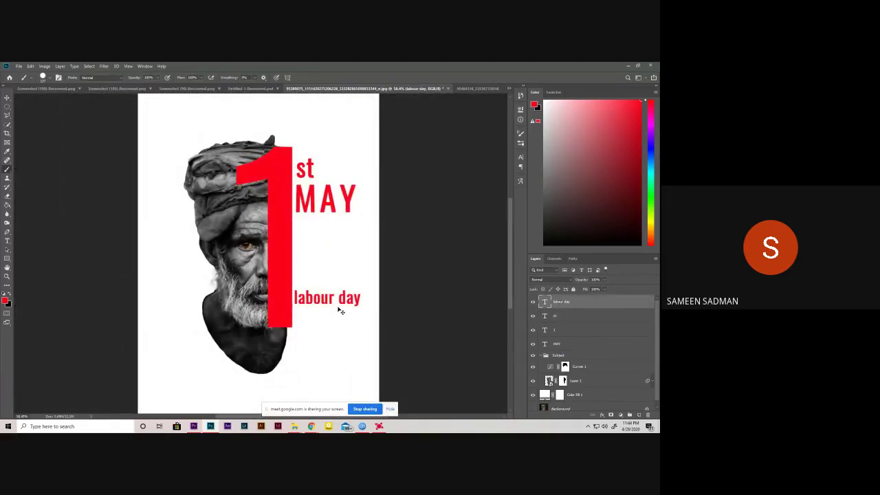
# - Replace the labour day wording with 'LABOUR DAY' in capitals
pyautogui.doubleClick(544, 302)
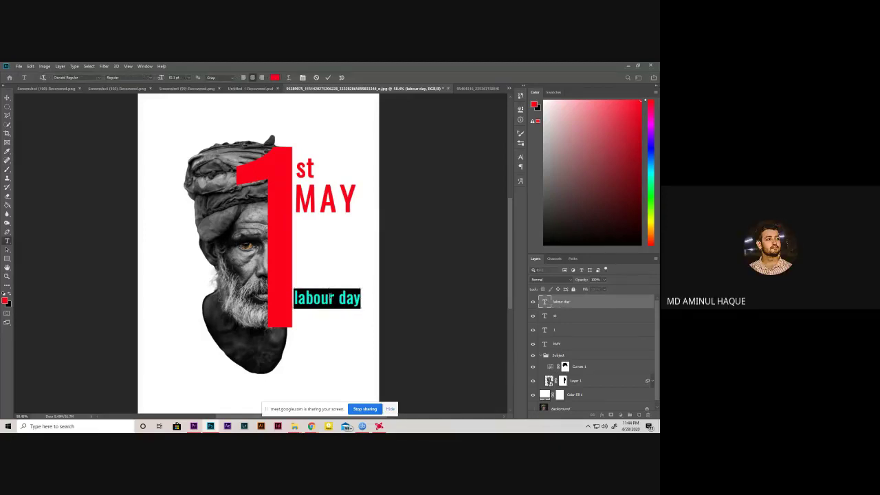
pyautogui.click(331, 300)
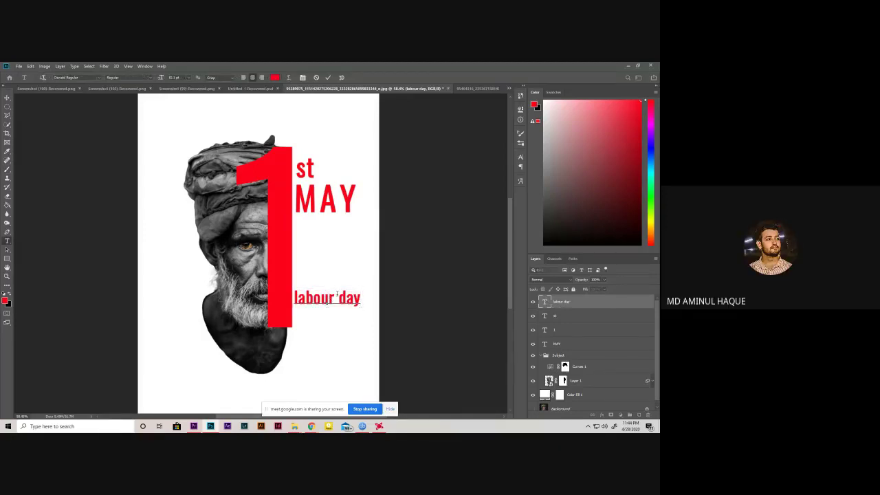
pyautogui.moveTo(363, 298); pyautogui.dragTo(292, 298)
pyautogui.press('BackSpace')
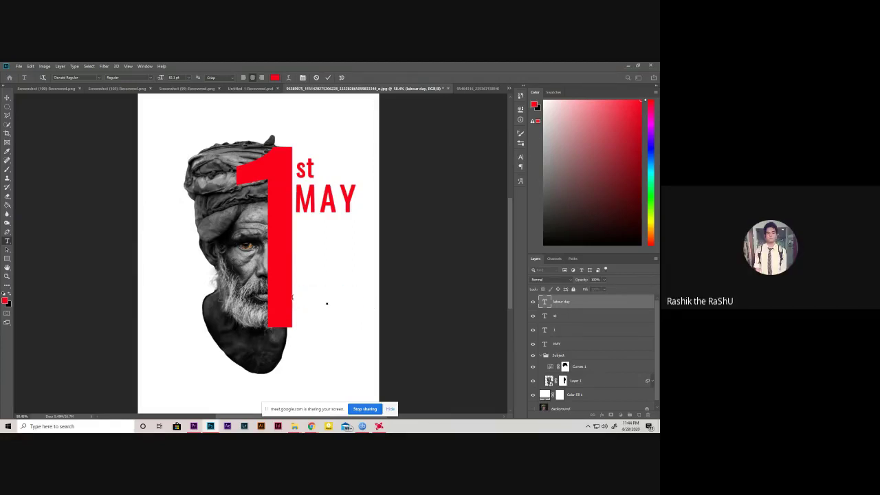
pyautogui.write('LABOUR')
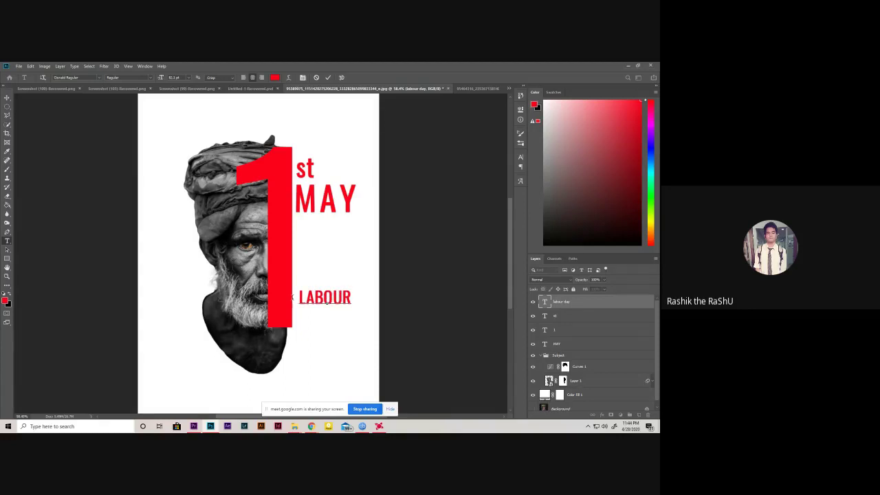
pyautogui.write(' DAY')
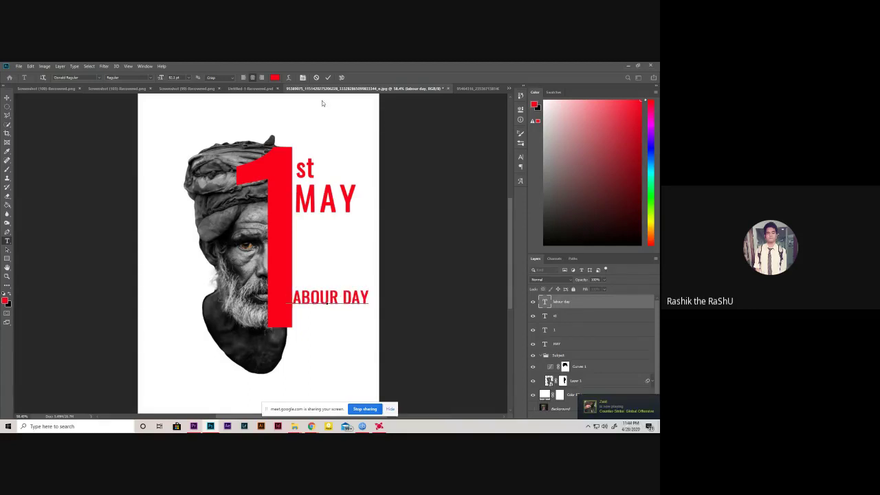
pyautogui.click(328, 77)
# - Nudge the LABOUR DAY text slightly with Free Transform
pyautogui.hotkey('ctrl', 't')
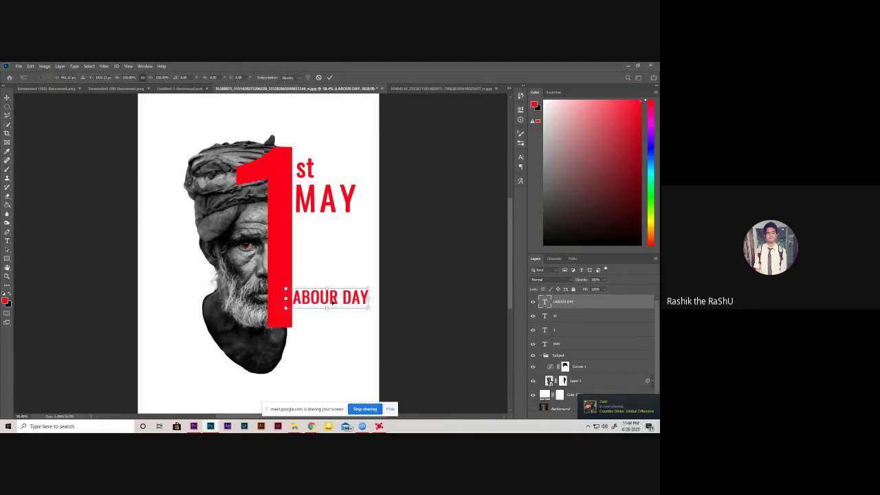
pyautogui.moveTo(340, 310); pyautogui.dragTo(343, 301)
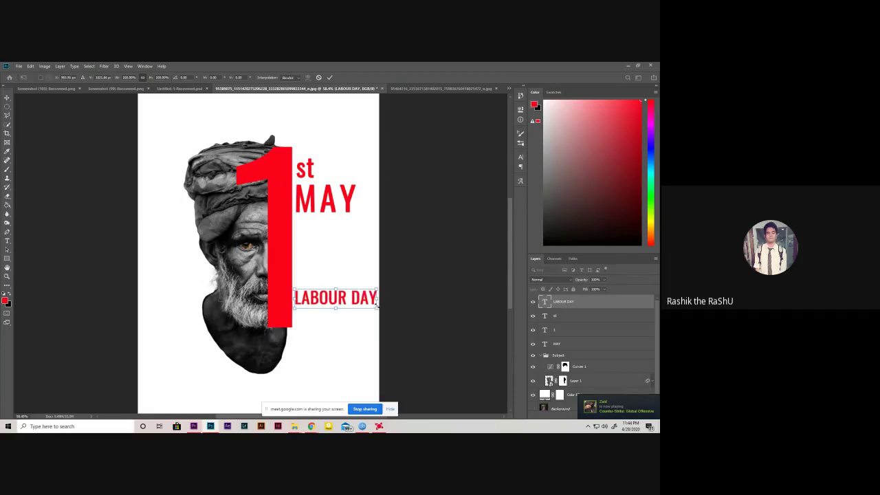
pyautogui.click(520, 157)
pyautogui.click(521, 157)
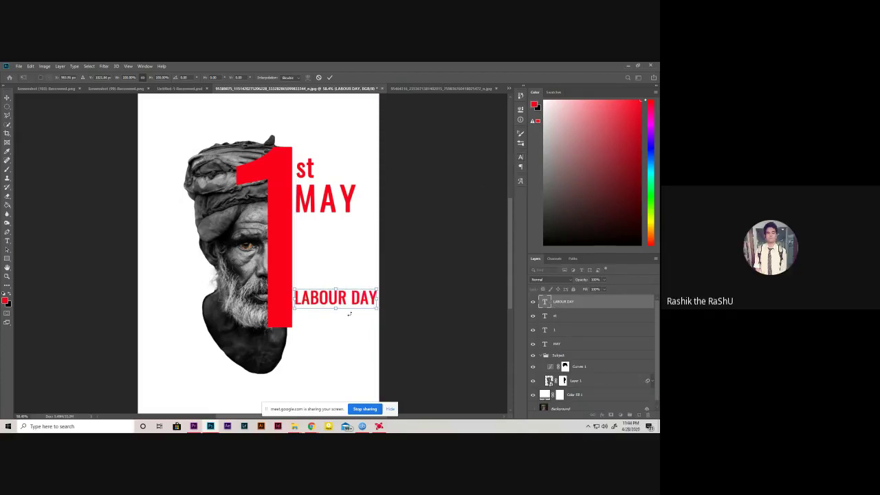
pyautogui.press('Return')
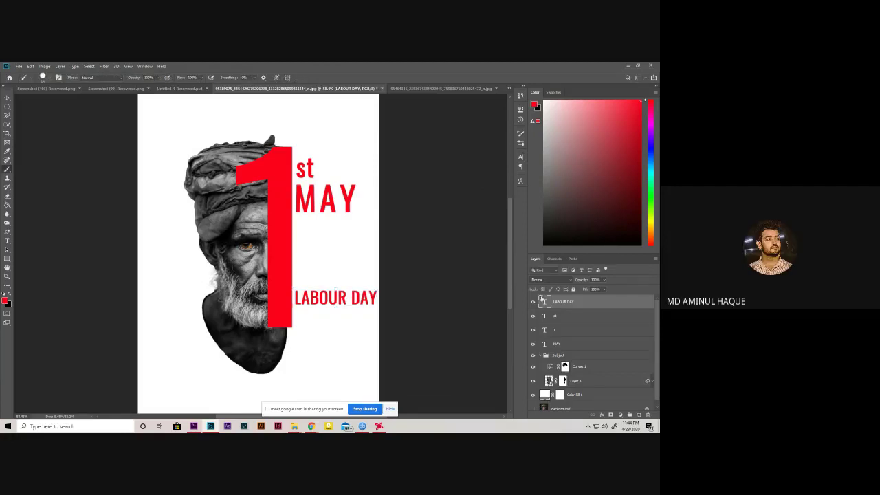
# - Break LABOUR DAY onto two lines with DAY on the second
pyautogui.press('t')
pyautogui.tripleClick(334, 298)
pyautogui.click(338, 298)
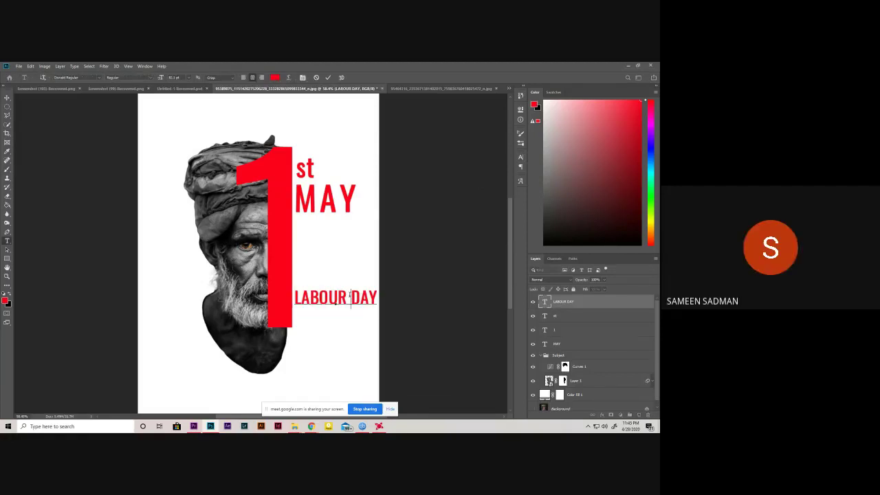
pyautogui.press('Return')
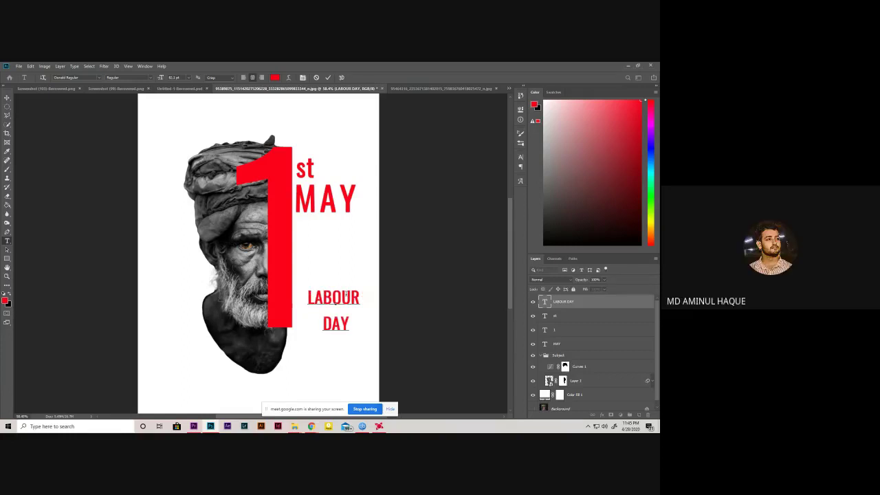
pyautogui.click(7, 98)
# - Move LABOUR DAY up directly under MAY and enlarge it
pyautogui.hotkey('ctrl', 't')
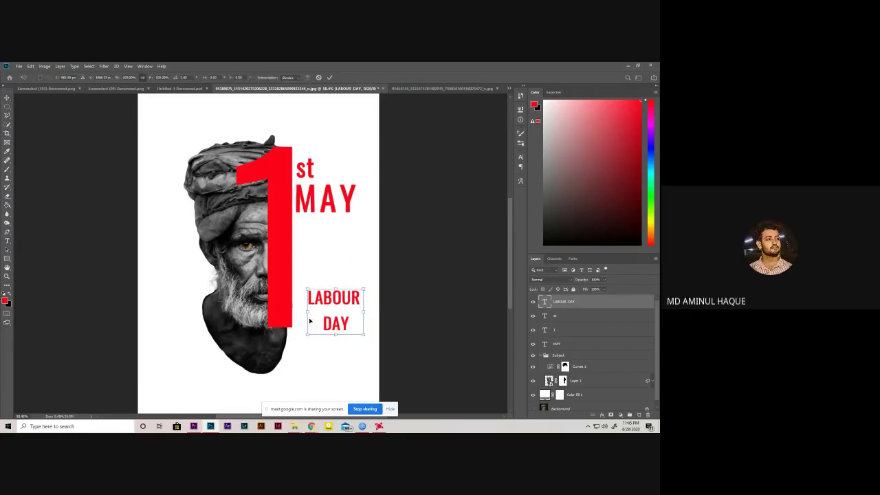
pyautogui.moveTo(349, 315); pyautogui.dragTo(336, 257)
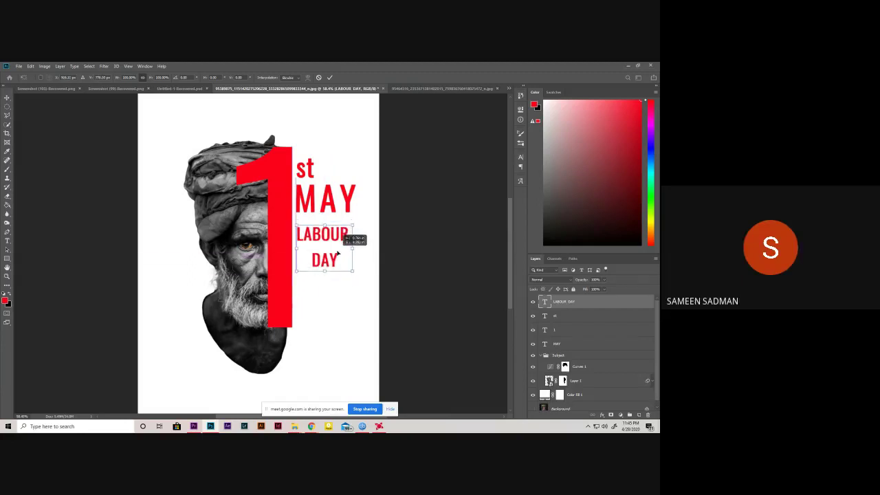
pyautogui.moveTo(351, 276); pyautogui.dragTo(338, 261)
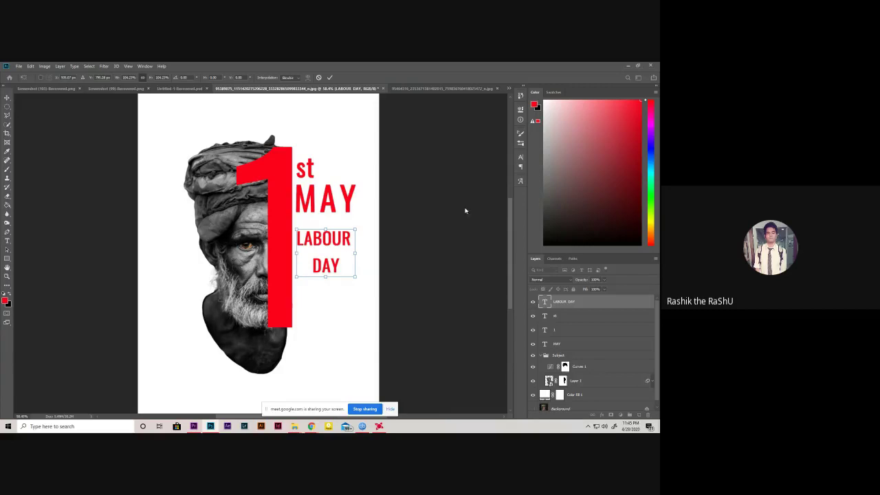
pyautogui.click(329, 77)
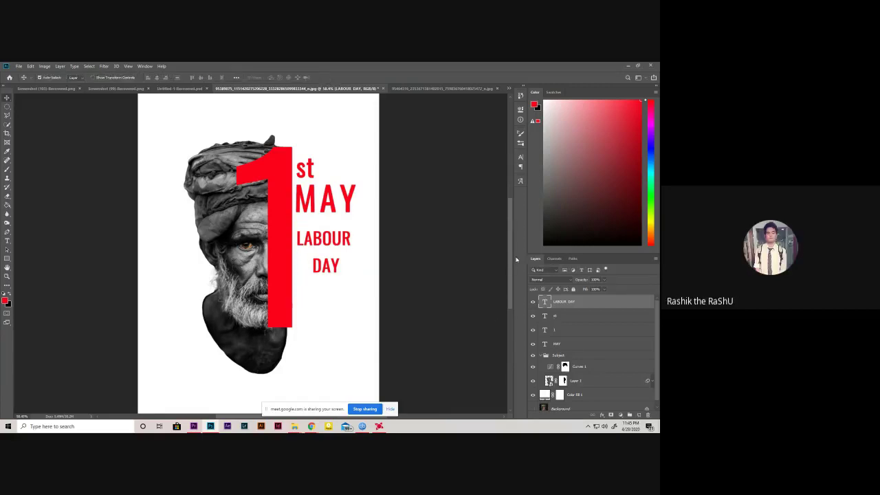
# - Tighten the LABOUR DAY leading and slightly increase its font size
pyautogui.click(521, 156)
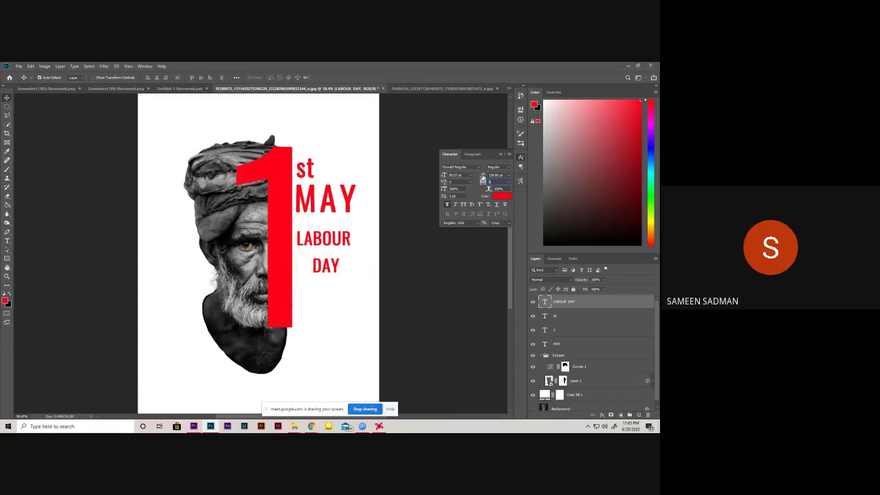
pyautogui.click(478, 175)
pyautogui.moveTo(476, 174); pyautogui.dragTo(474, 174)
pyautogui.moveTo(473, 177); pyautogui.dragTo(468, 176)
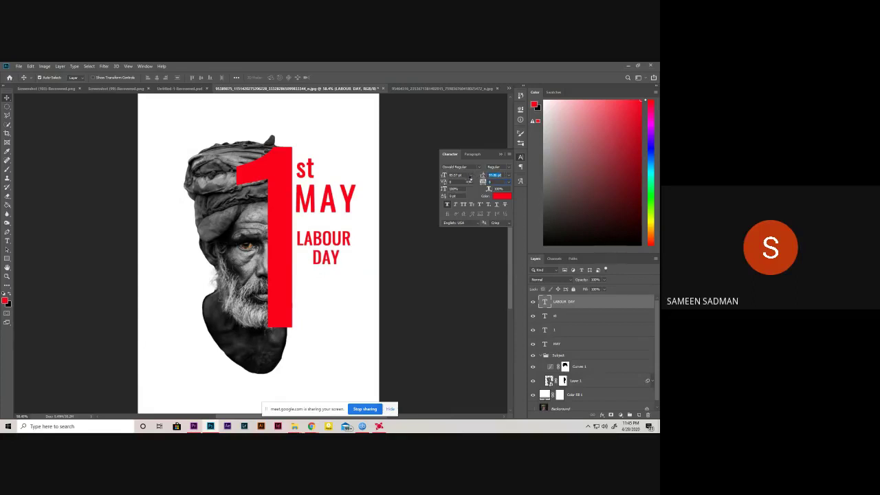
pyautogui.press('Tab')
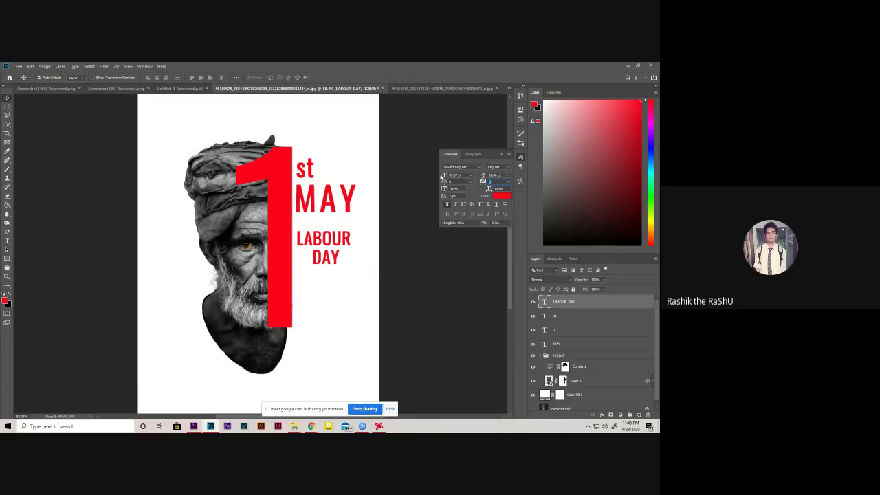
pyautogui.moveTo(443, 177); pyautogui.dragTo(476, 193)
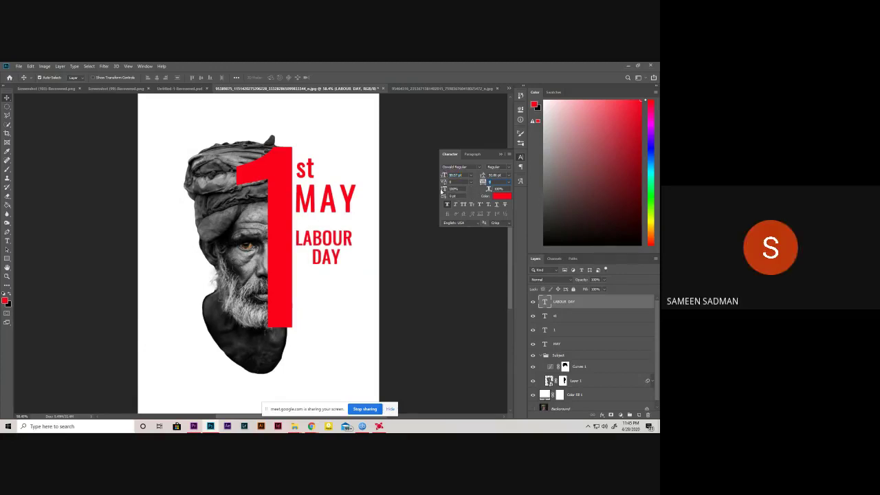
# - Set LABOUR DAY vertical scale to 150% and readjust its leading
pyautogui.click(452, 188)
pyautogui.write('150')
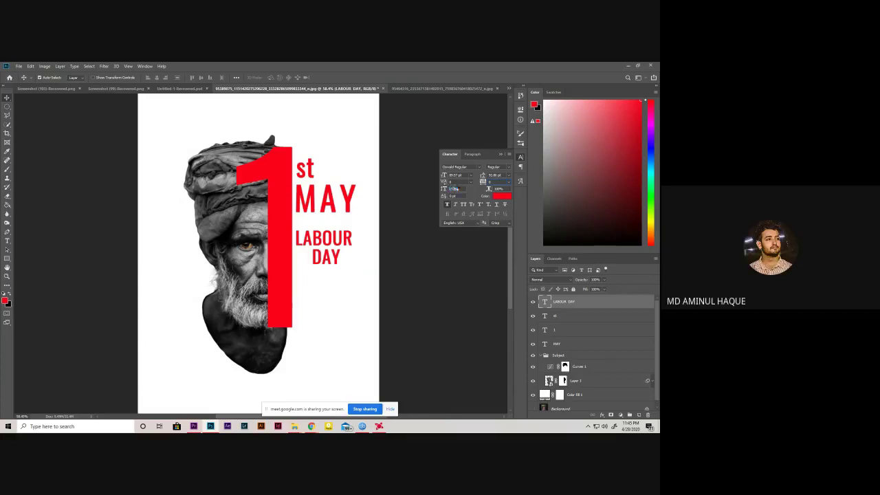
pyautogui.press('Return')
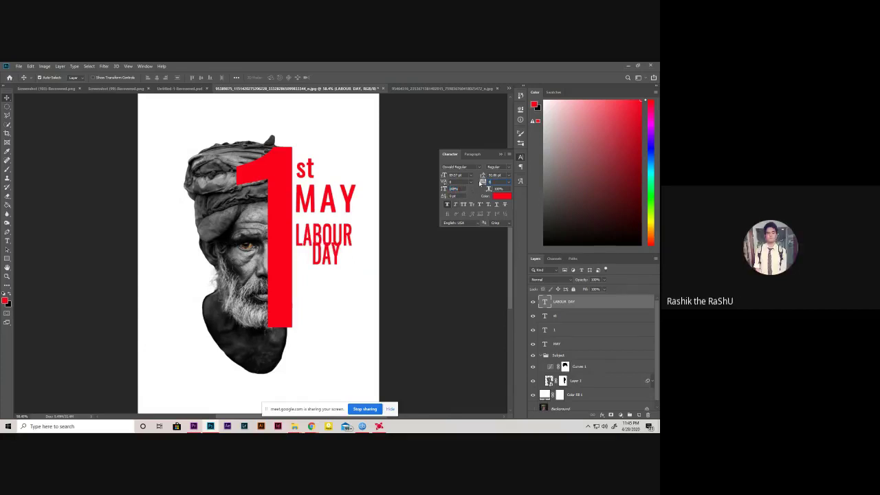
pyautogui.moveTo(483, 176); pyautogui.dragTo(496, 175)
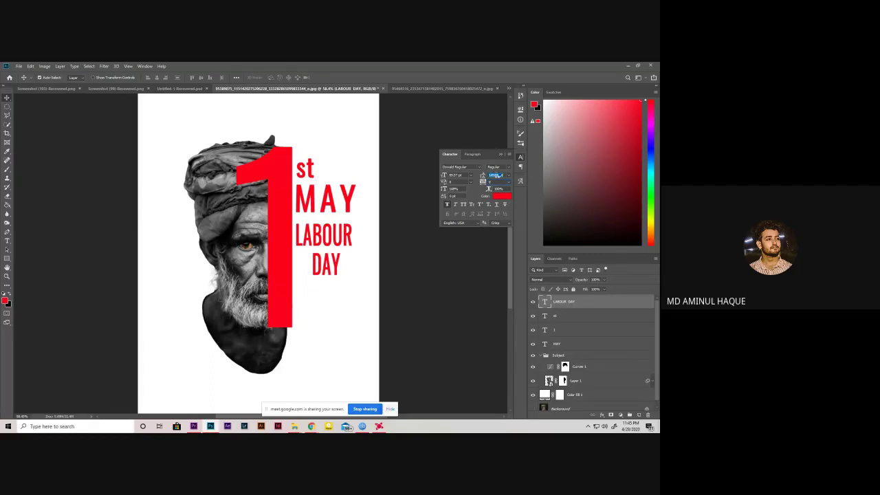
pyautogui.press('Tab')
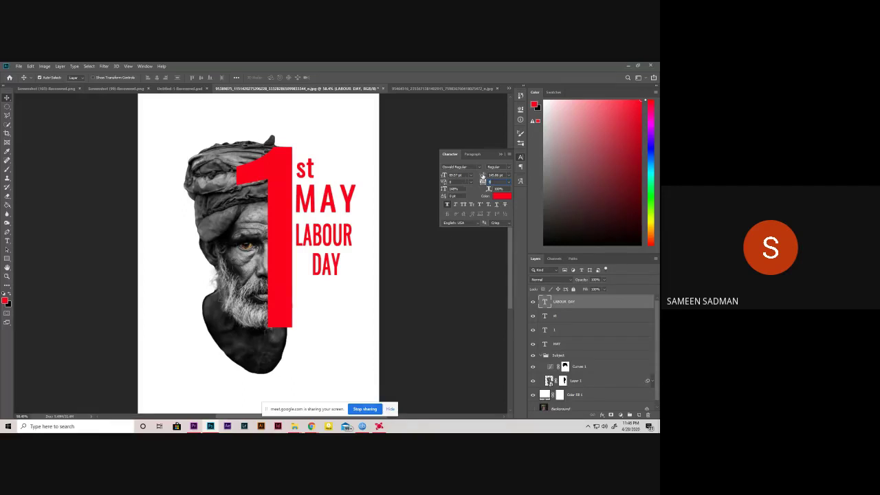
pyautogui.moveTo(483, 176); pyautogui.dragTo(465, 193)
pyautogui.click(501, 155)
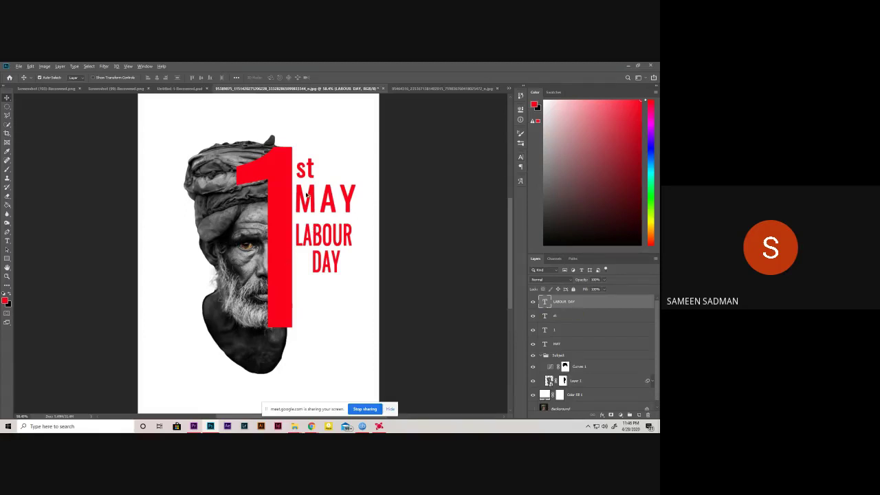
# - Nudge LABOUR DAY slightly upward and commit the transform
pyautogui.scroll(2, 308, 196)
pyautogui.scroll(-2, 308, 195)
pyautogui.scroll(-1, 308, 196)
pyautogui.scroll(1, 309, 196)
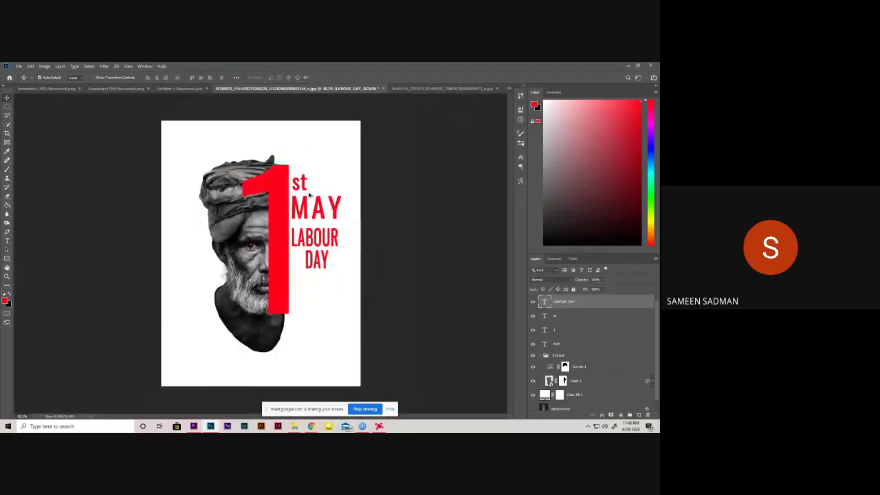
pyautogui.scroll(2, 317, 176)
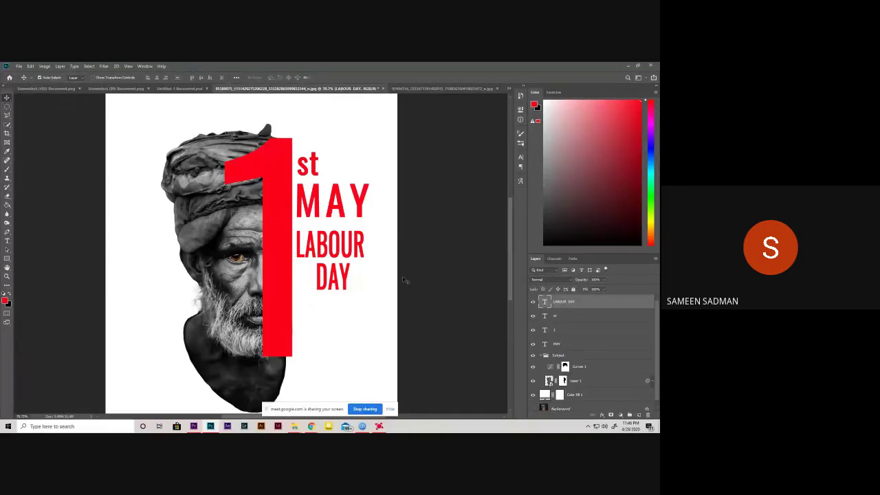
pyautogui.hotkey('ctrl', 't')
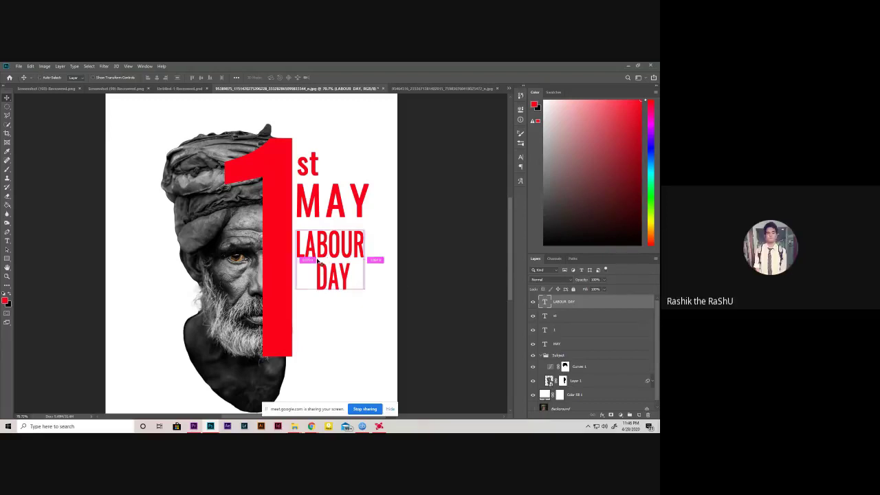
pyautogui.moveTo(339, 266); pyautogui.dragTo(337, 263)
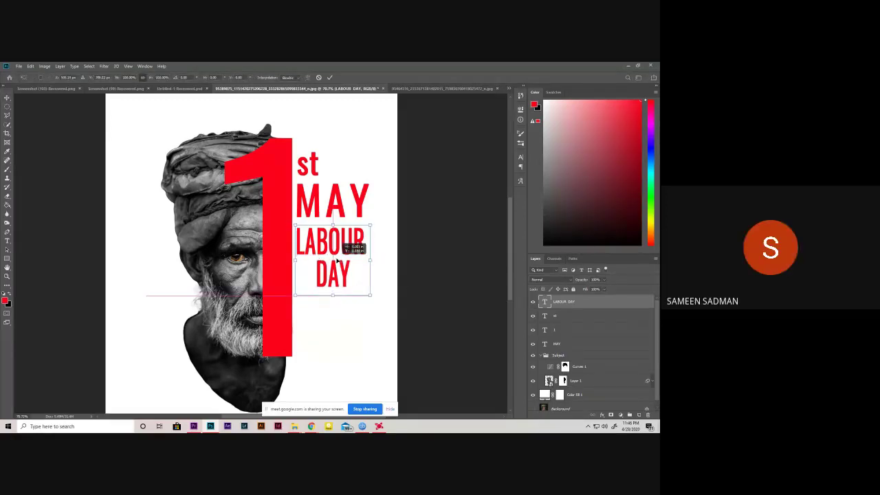
pyautogui.click(330, 77)
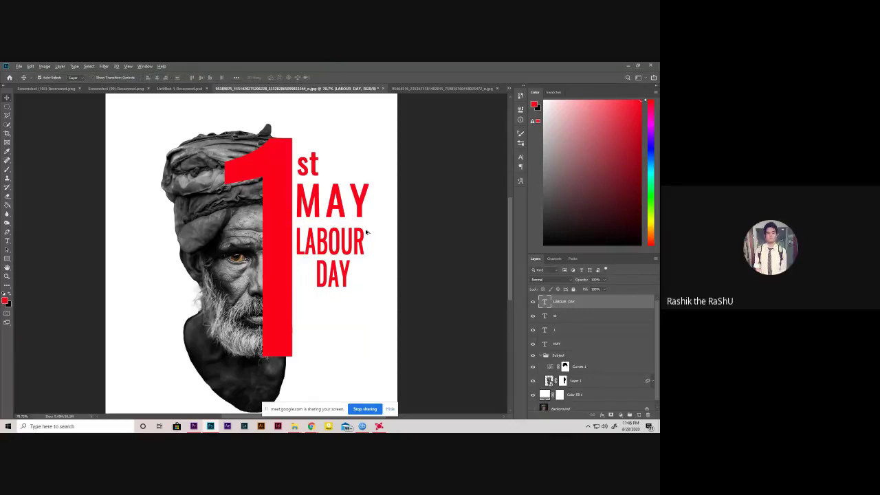
# - Left-align the LABOUR DAY paragraph after briefly trying centre alignment
pyautogui.scroll(1, 363, 230)
pyautogui.click(519, 166)
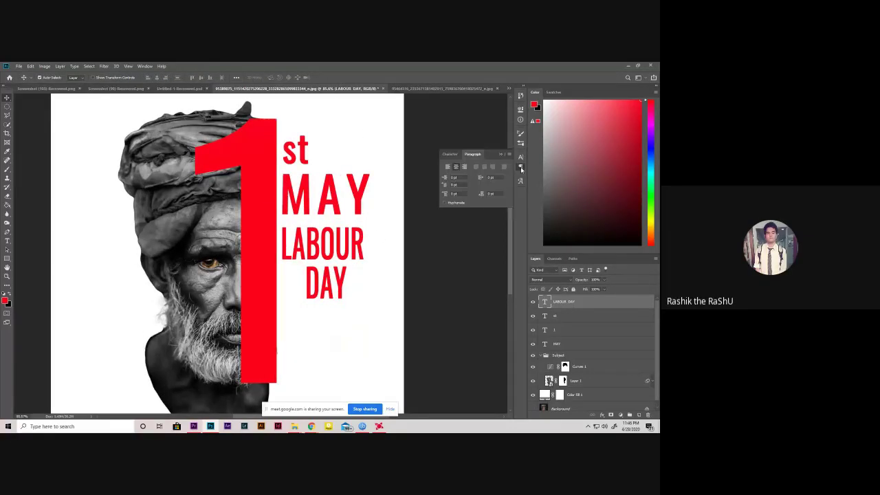
pyautogui.click(450, 167)
pyautogui.click(456, 167)
pyautogui.click(501, 156)
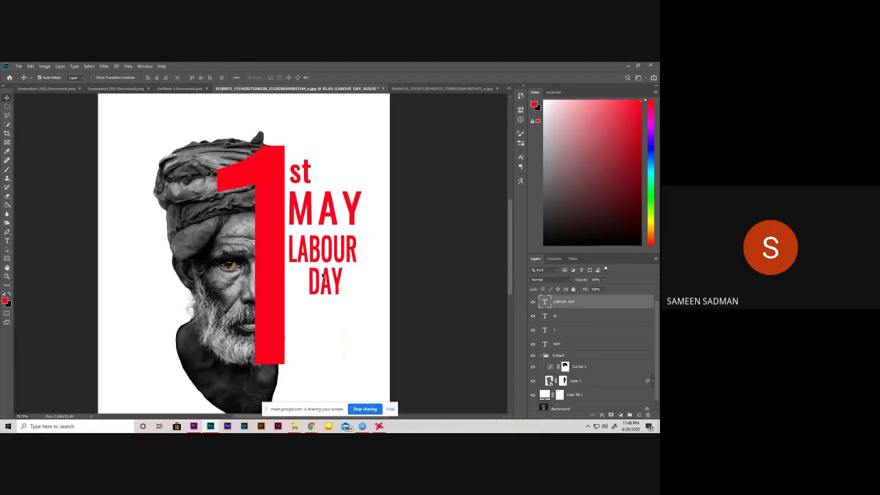
pyautogui.scroll(-2, 324, 275)
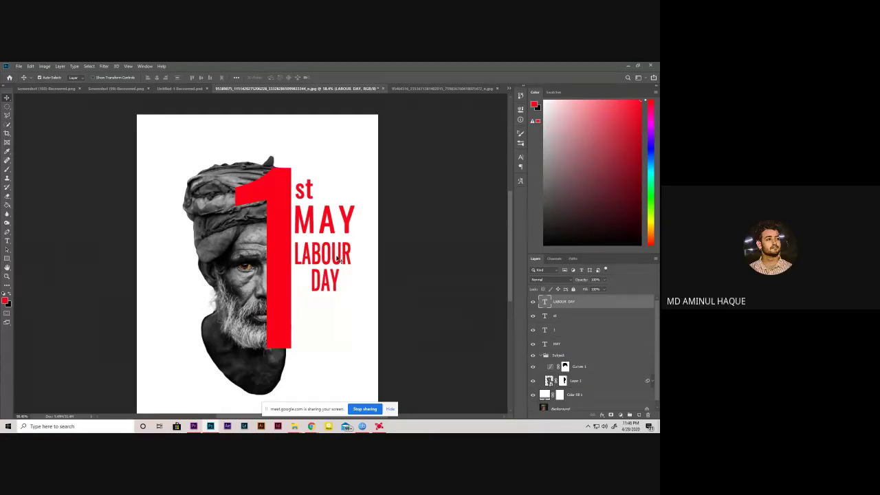
pyautogui.click(520, 166)
pyautogui.click(448, 168)
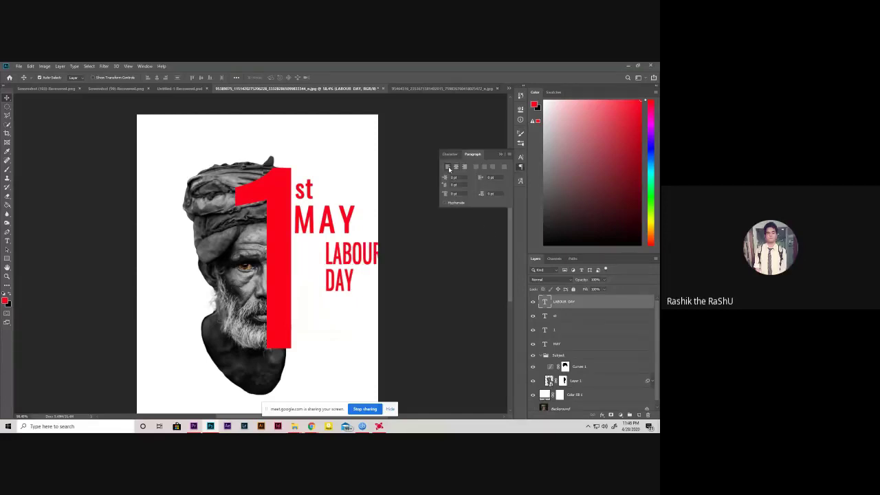
pyautogui.click(500, 156)
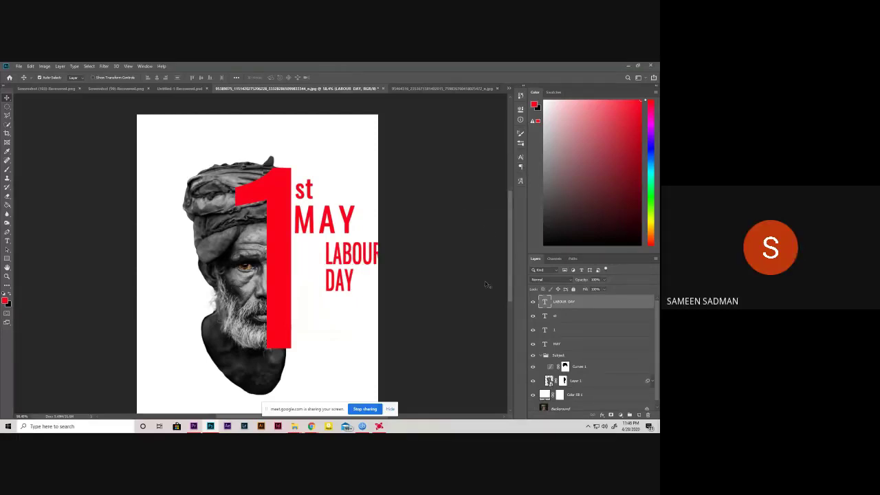
# - Shift LABOUR DAY left to line up with MAY and move it lower
pyautogui.hotkey('ctrl', 't')
pyautogui.moveTo(357, 264); pyautogui.dragTo(328, 261)
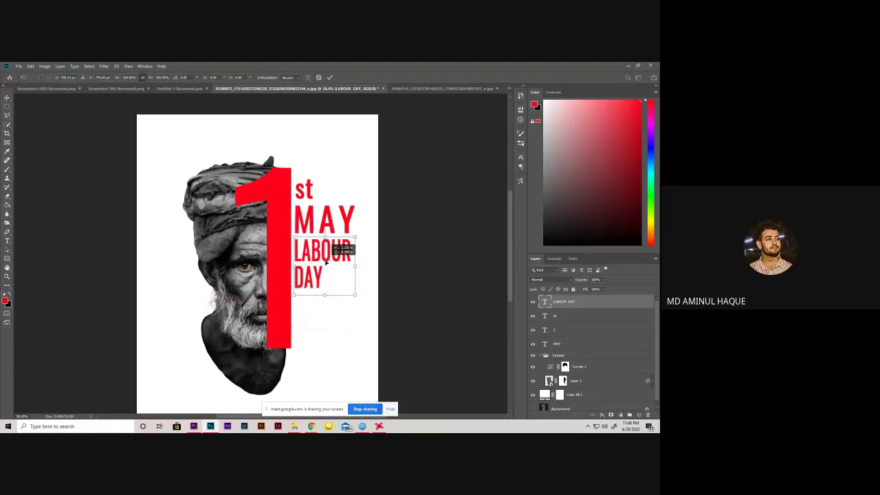
pyautogui.scroll(2, 328, 261)
pyautogui.scroll(2, 328, 261)
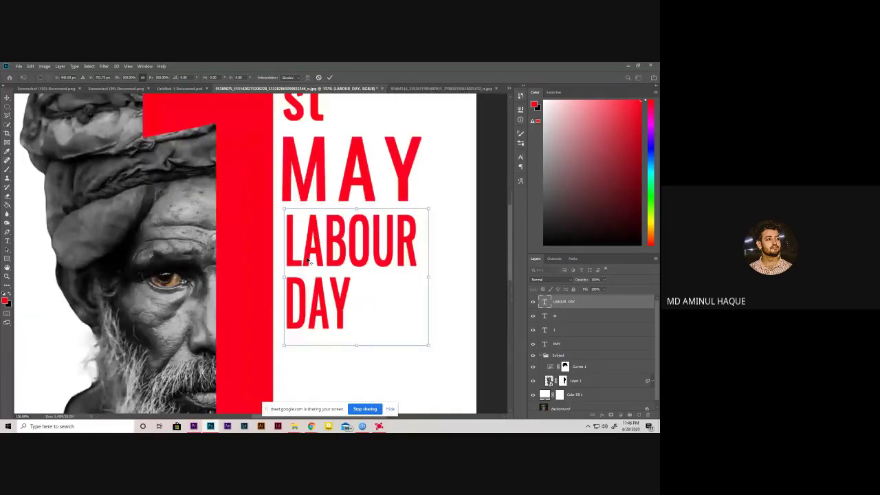
pyautogui.scroll(1, 328, 263)
pyautogui.moveTo(329, 263); pyautogui.dragTo(326, 303)
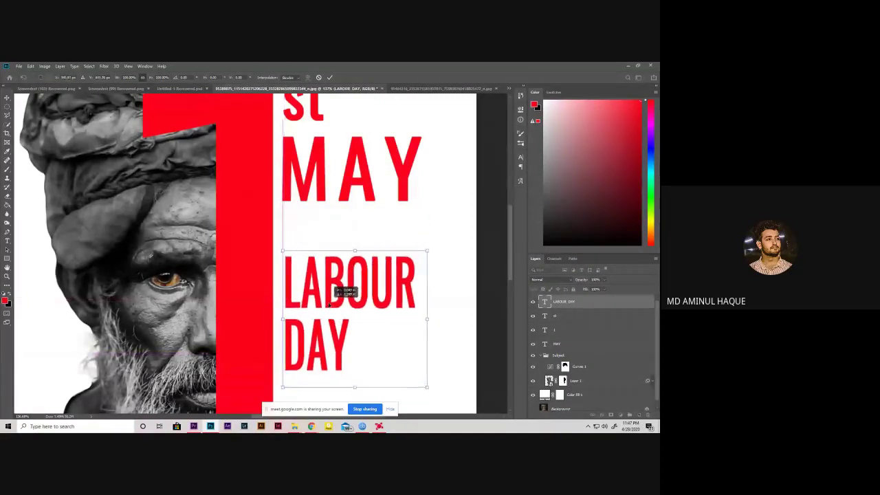
pyautogui.scroll(-2, 320, 303)
pyautogui.scroll(2, 320, 303)
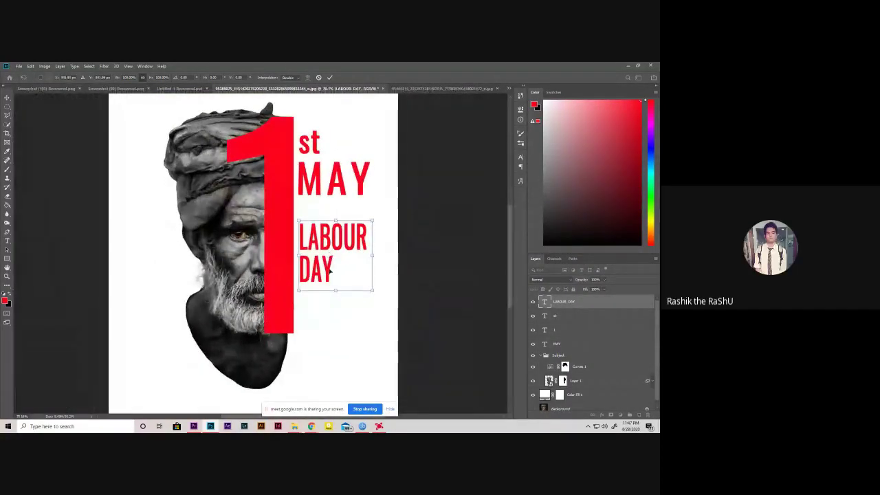
pyautogui.moveTo(330, 242); pyautogui.dragTo(331, 299)
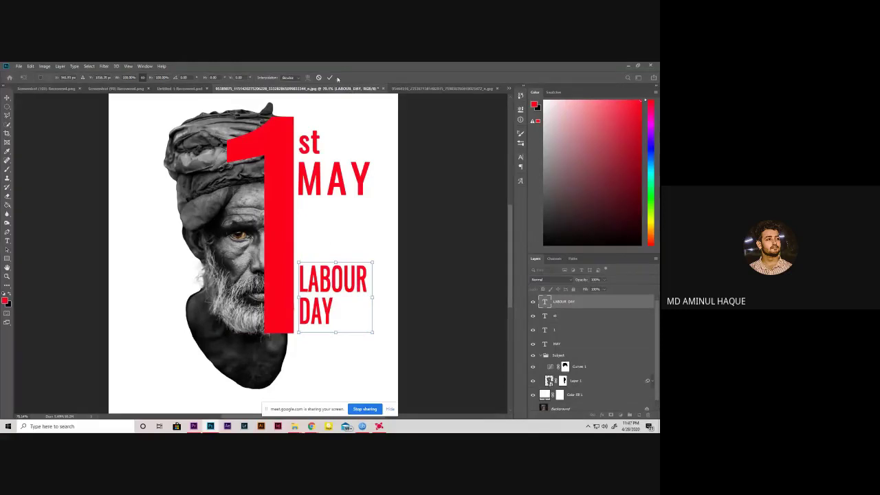
pyautogui.press('Return')
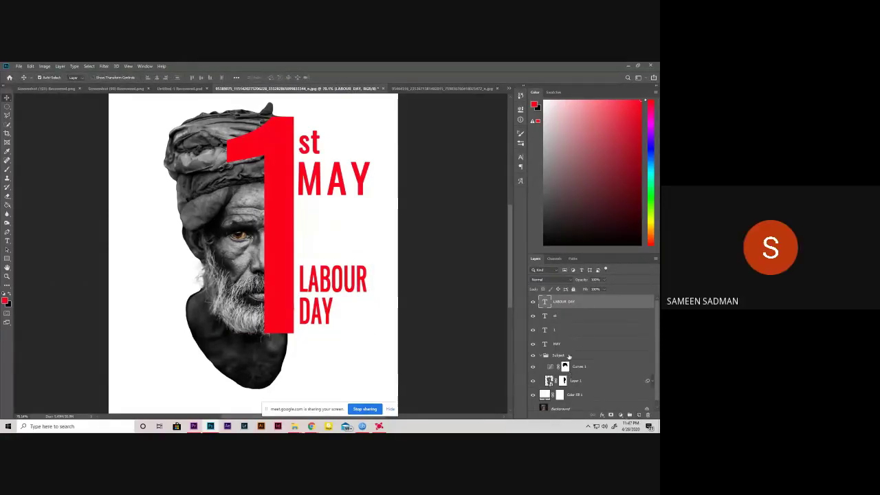
pyautogui.scroll(-1, 571, 376)
# - Add a new text layer reading WORLD on the poster
pyautogui.click(464, 327)
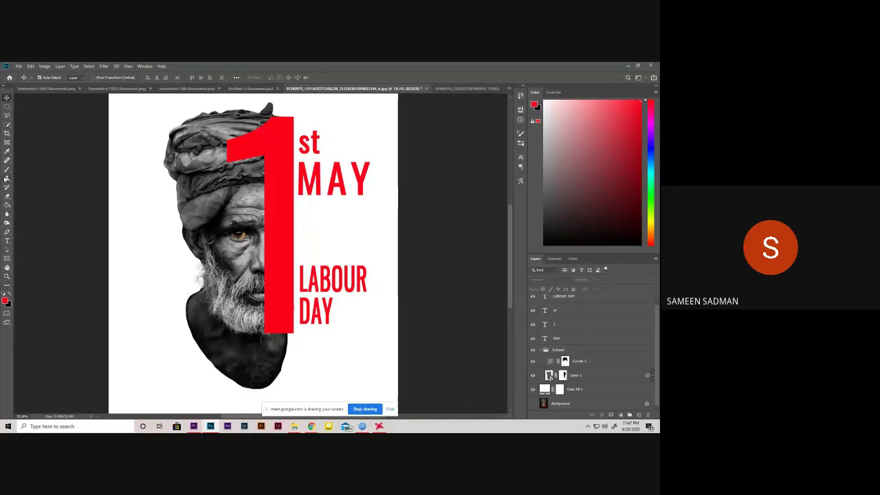
pyautogui.press('t')
pyautogui.click(352, 137)
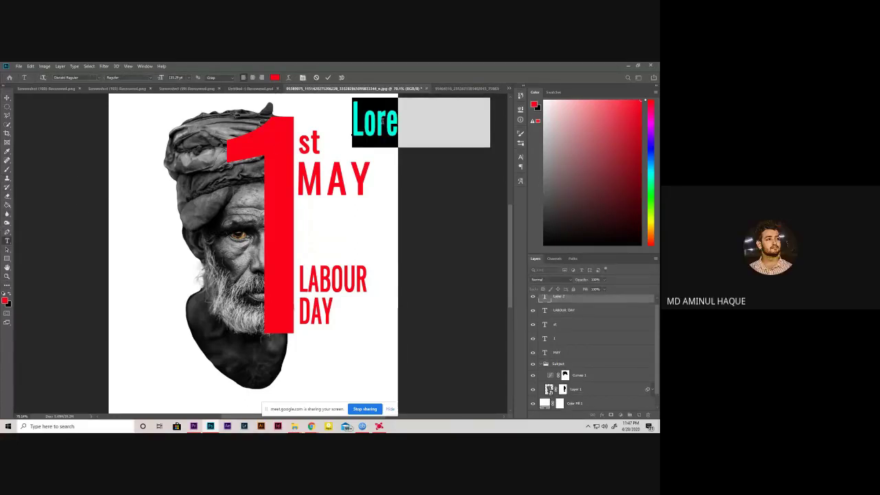
pyautogui.press('BackSpace')
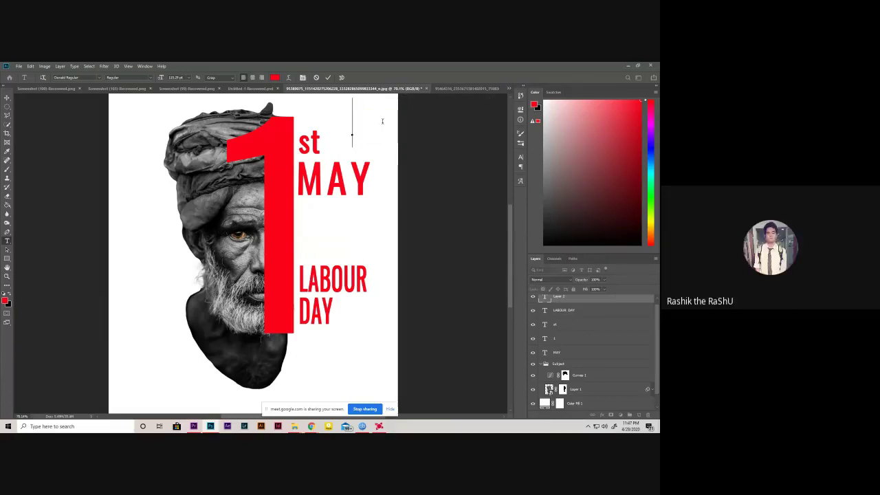
pyautogui.write('WOR')
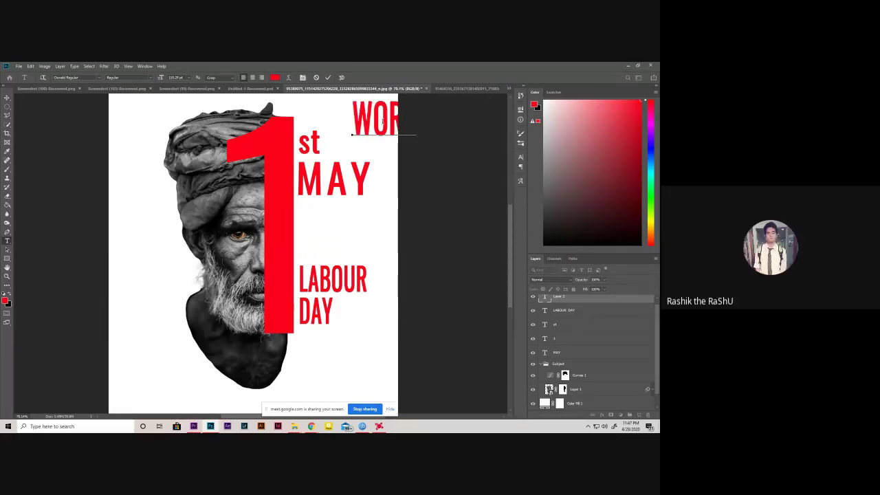
pyautogui.click(328, 77)
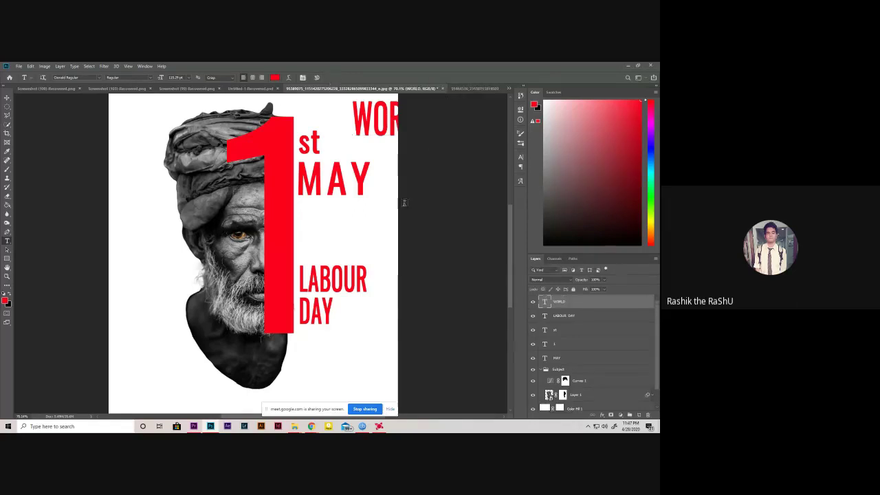
# - Place WORLD between MAY and LABOUR DAY, widening it to match
pyautogui.hotkey('ctrl', 't')
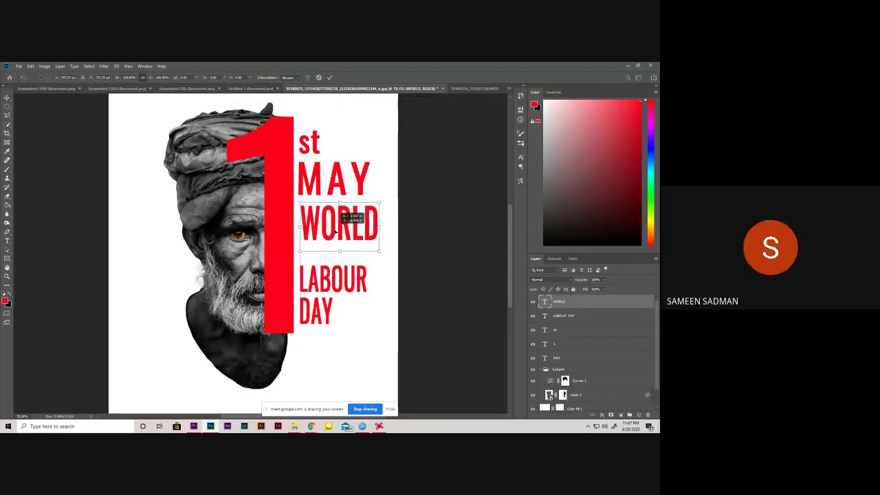
pyautogui.moveTo(376, 141); pyautogui.dragTo(321, 245)
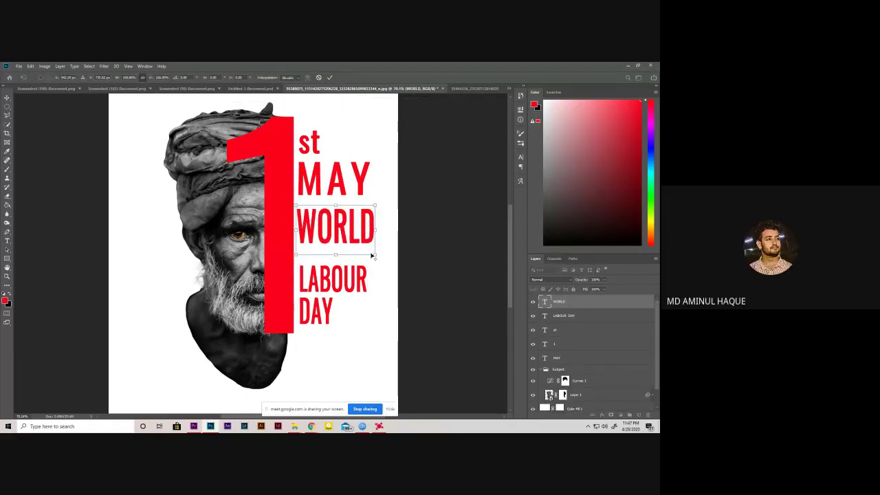
pyautogui.moveTo(372, 255); pyautogui.dragTo(376, 255)
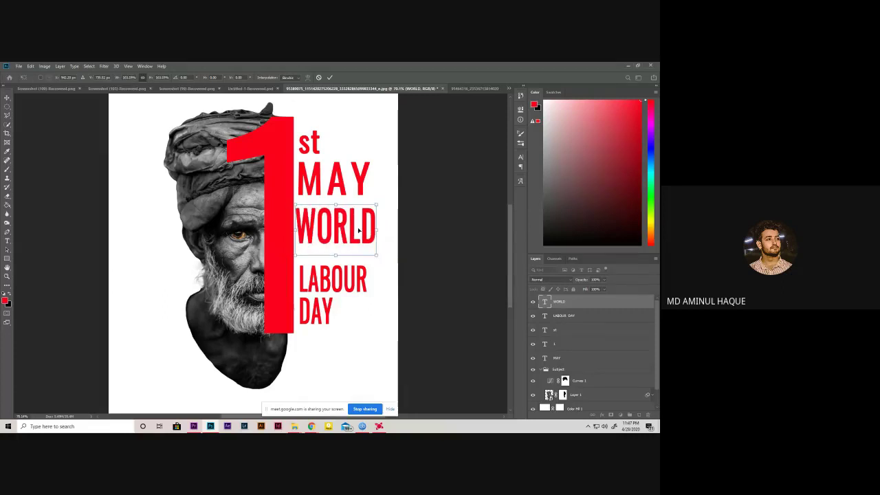
pyautogui.moveTo(345, 230); pyautogui.dragTo(348, 236)
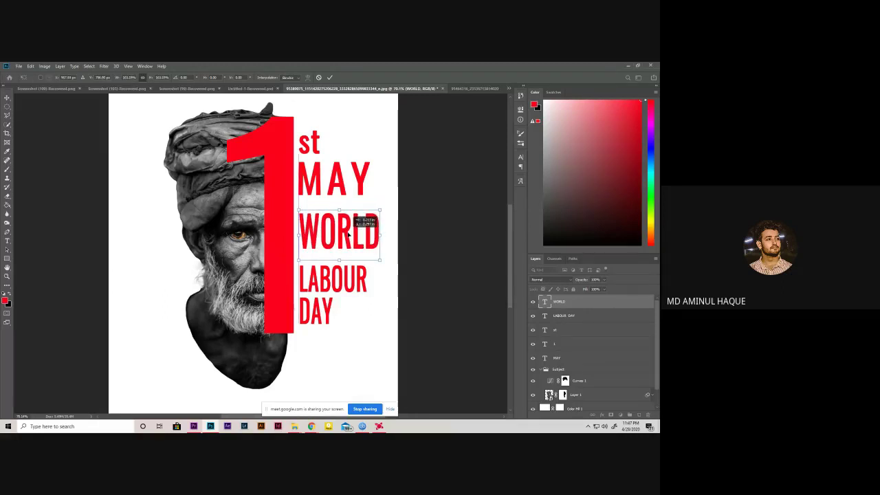
pyautogui.moveTo(349, 235); pyautogui.dragTo(349, 232)
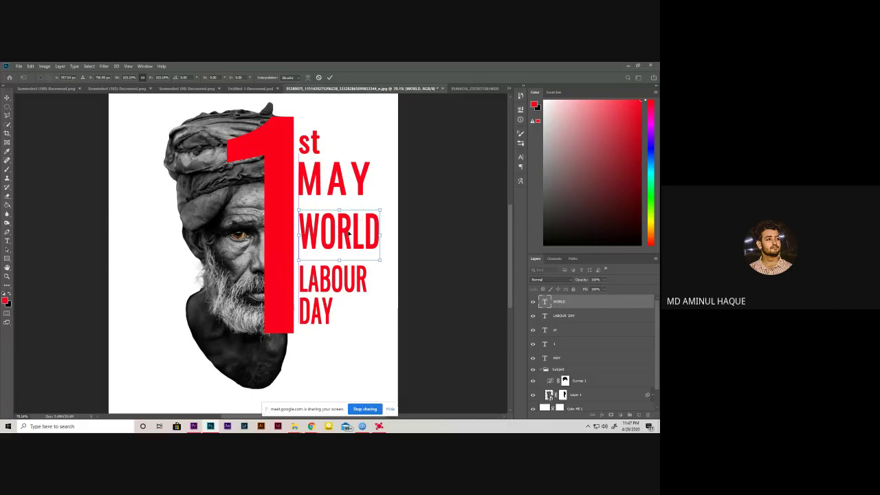
pyautogui.click(330, 77)
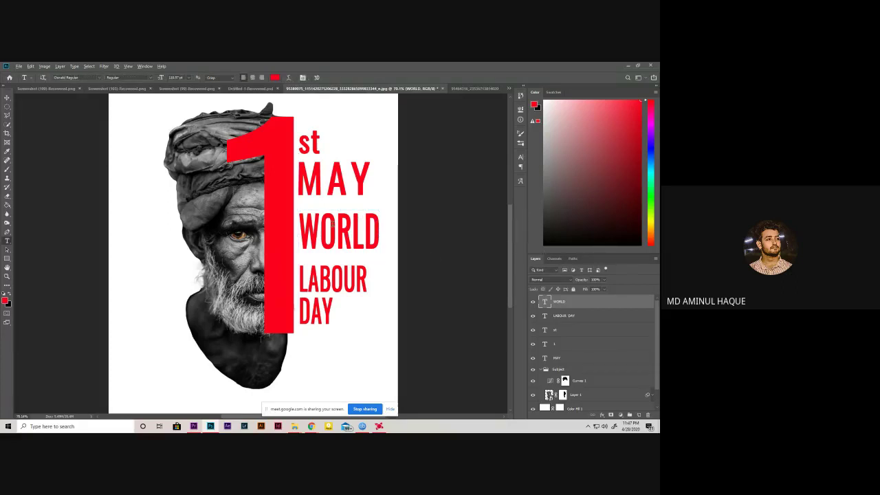
# - Stretch the WORLD text taller using the character settings
pyautogui.scroll(2, 350, 234)
pyautogui.scroll(2, 350, 234)
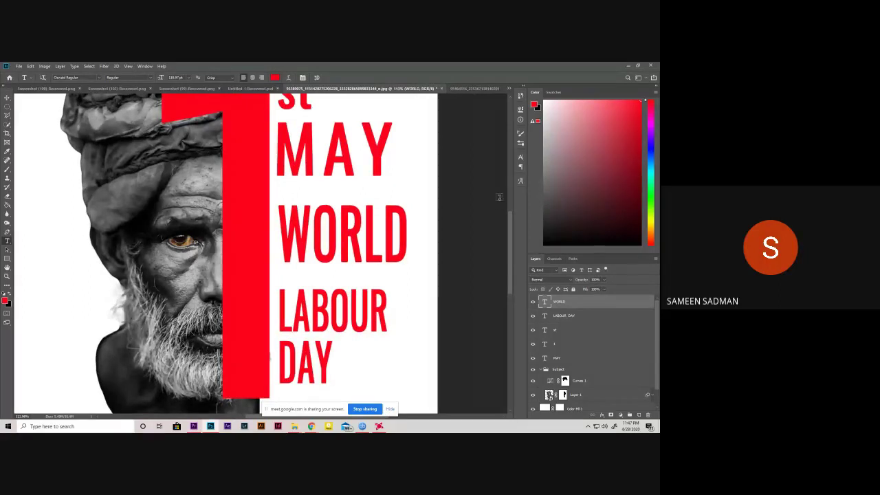
pyautogui.click(521, 157)
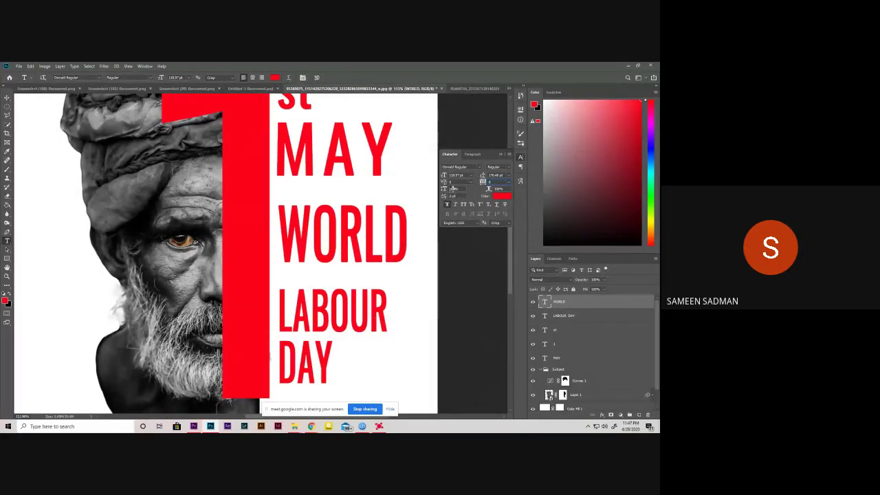
pyautogui.moveTo(445, 193); pyautogui.dragTo(453, 187)
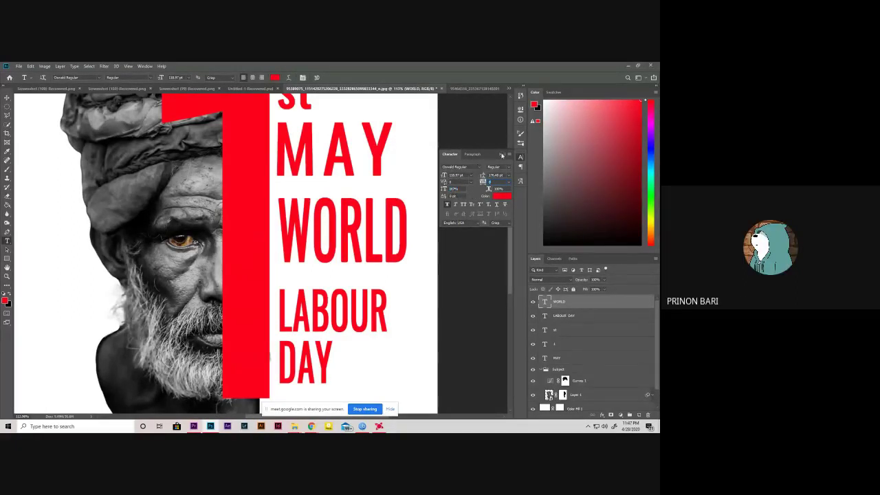
pyautogui.click(475, 275)
# - Fit the poster in the window and save it as a PSD
pyautogui.hotkey('ctrl', '0')
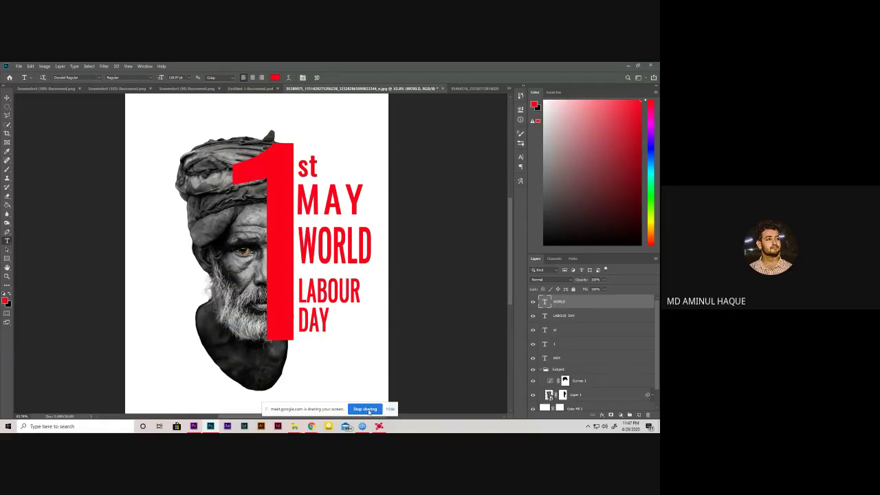
pyautogui.hotkey('ctrl', 'shift', 's')
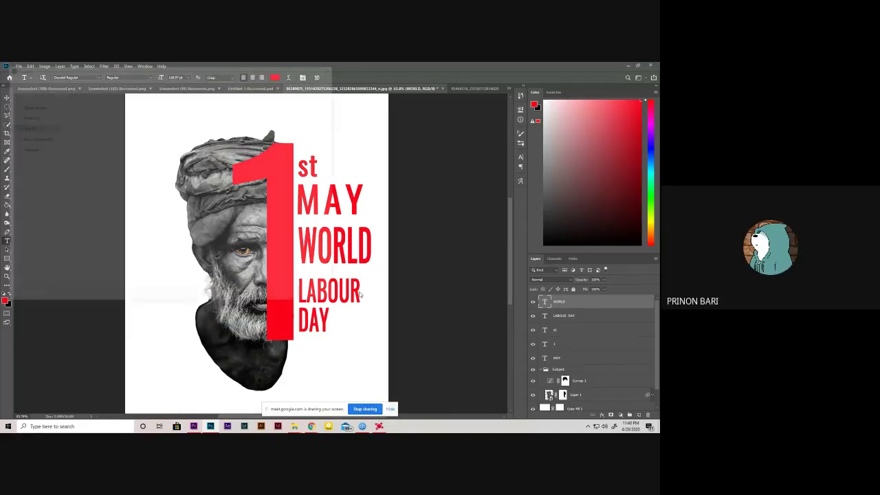
pyautogui.press('Return')
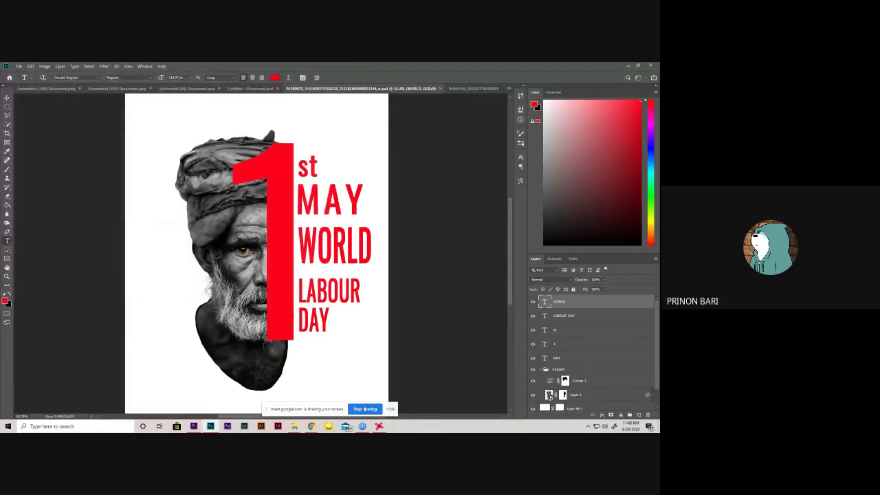
# - Stop screen sharing in Meet and switch between the Meet window and Photoshop
pyautogui.click(365, 410)
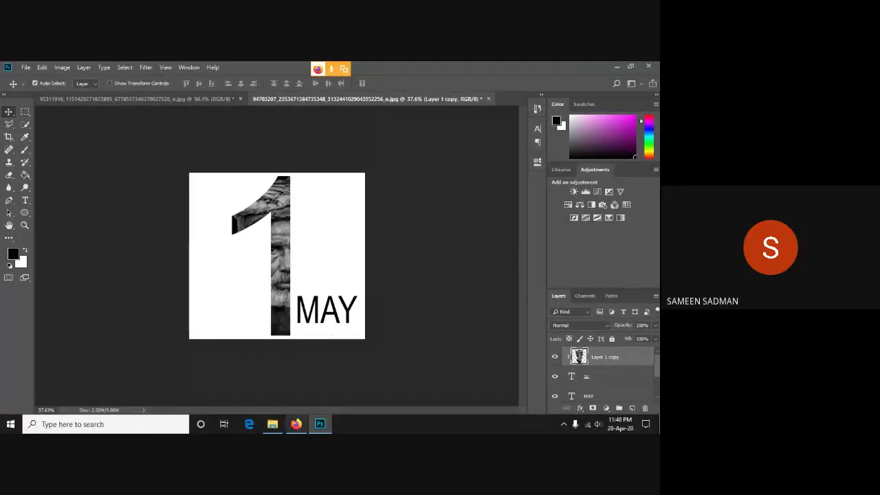
pyautogui.click(296, 424)
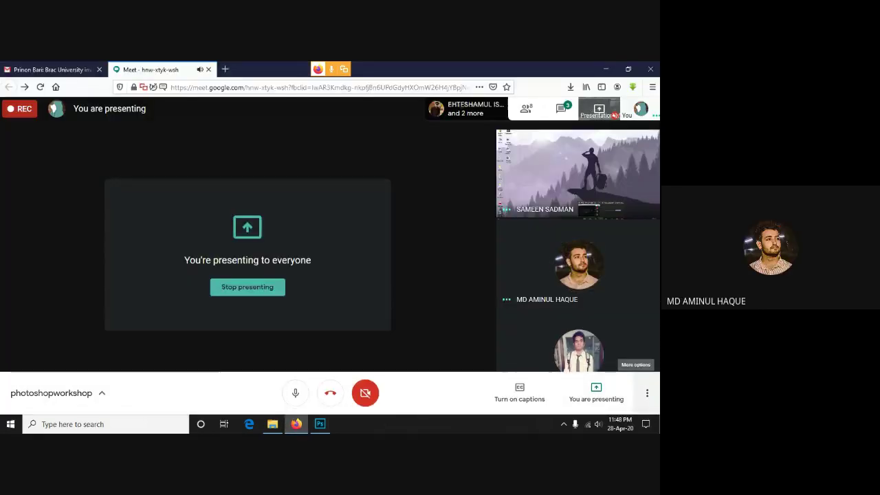
pyautogui.click(296, 424)
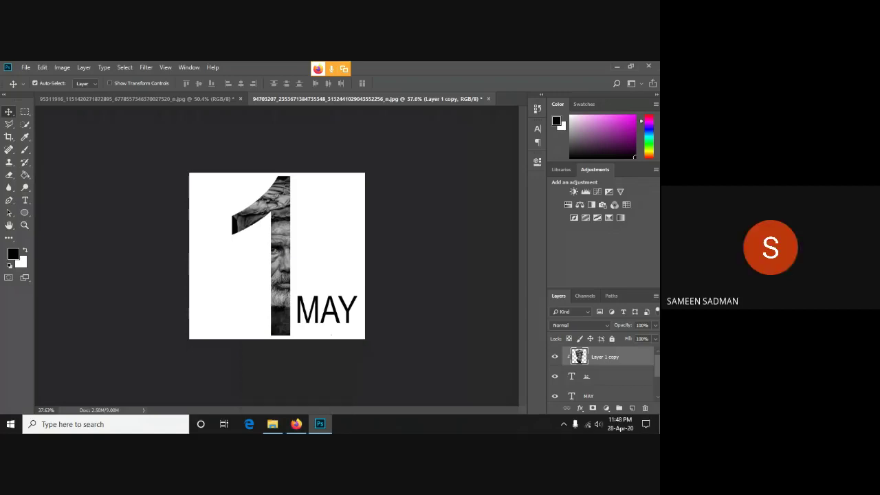
pyautogui.click(295, 424)
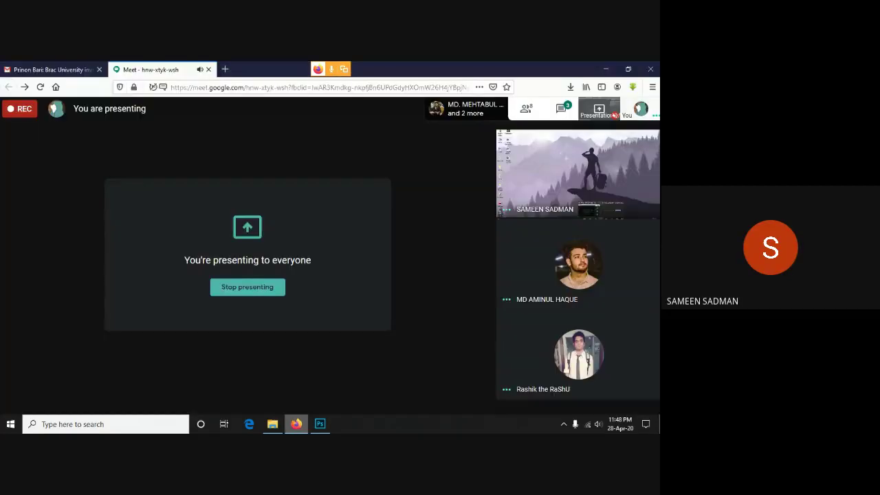
pyautogui.click(320, 424)
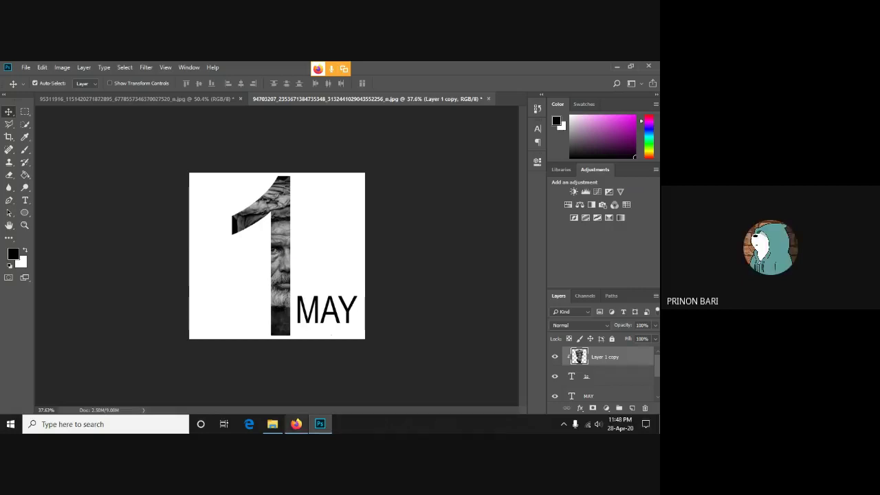
pyautogui.moveTo(296, 424)
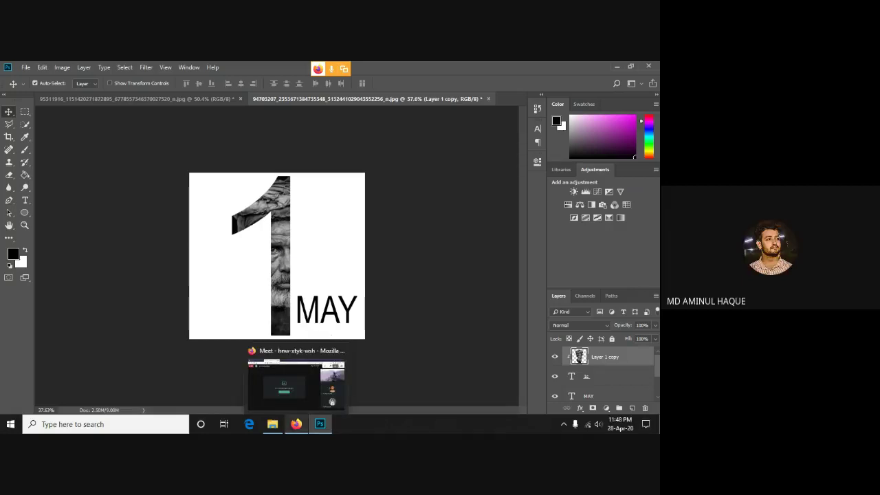
pyautogui.click(295, 424)
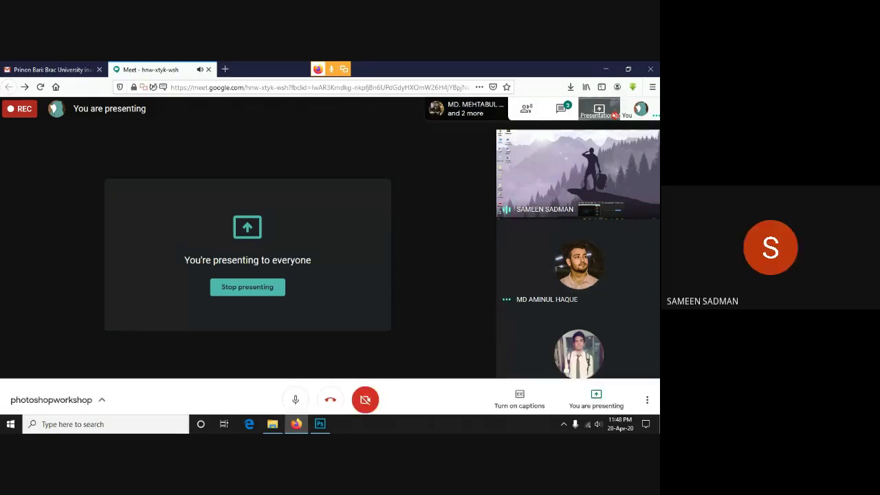
pyautogui.hotkey('alt', 'Tab')
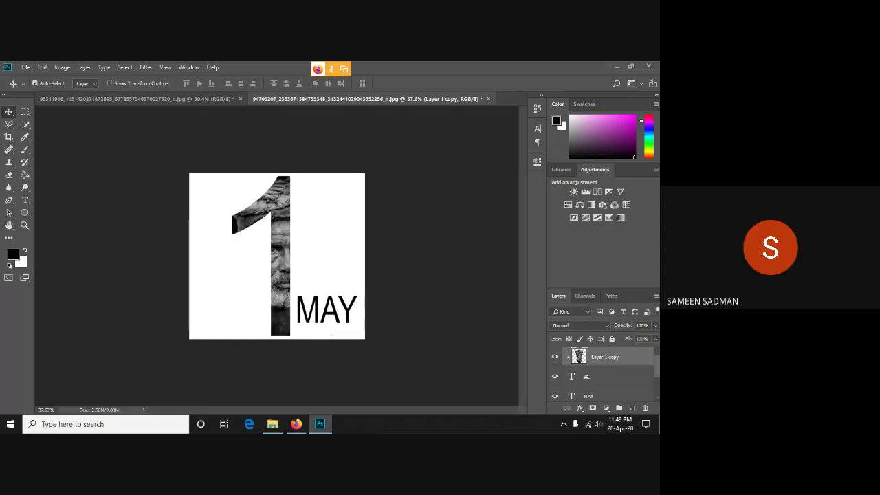
# - Nudge the clipped photo and widen the black 1 on both sides
pyautogui.moveTo(297, 222); pyautogui.dragTo(300, 224)
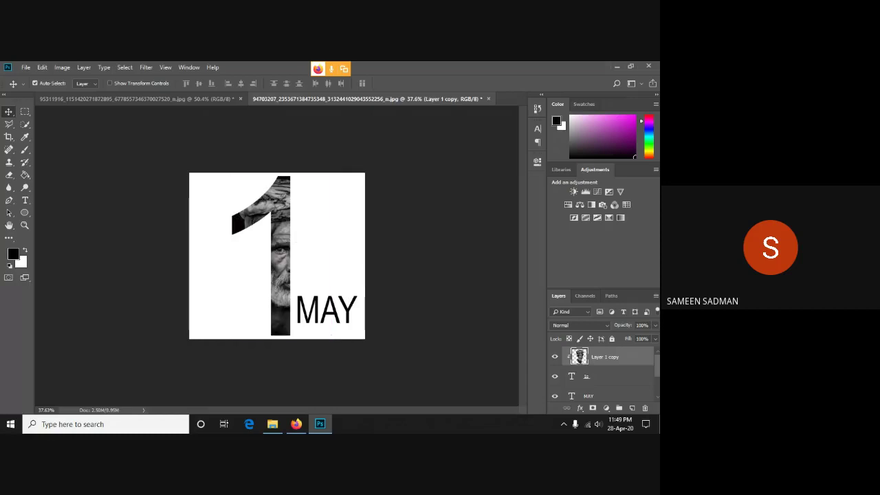
pyautogui.hotkey('alt', '[')
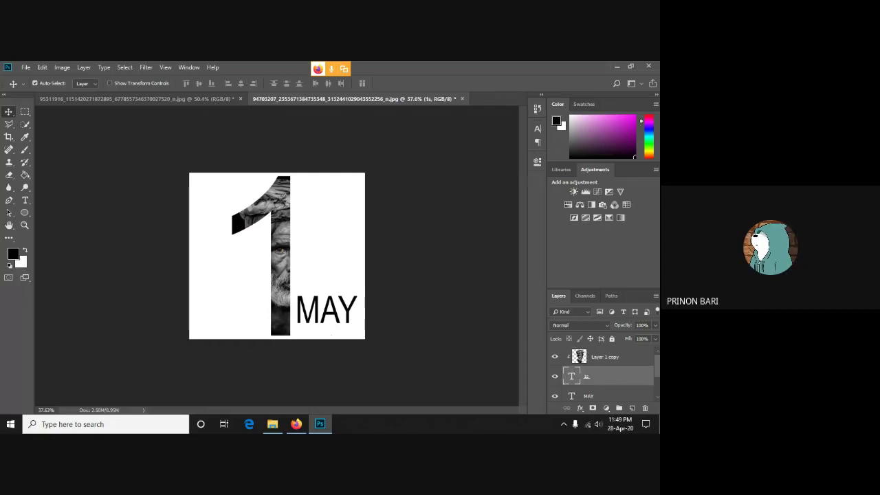
pyautogui.hotkey('ctrl', 't')
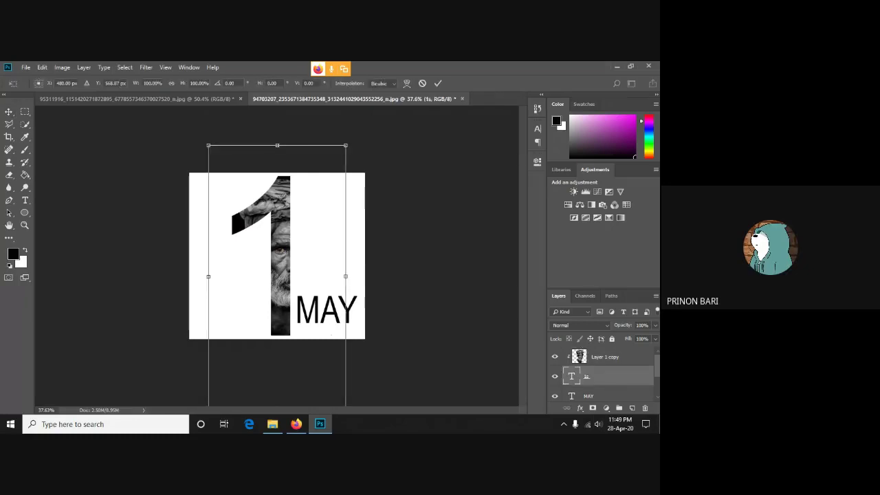
pyautogui.moveTo(208, 277); pyautogui.dragTo(189, 277)
pyautogui.moveTo(345, 276); pyautogui.dragTo(365, 276)
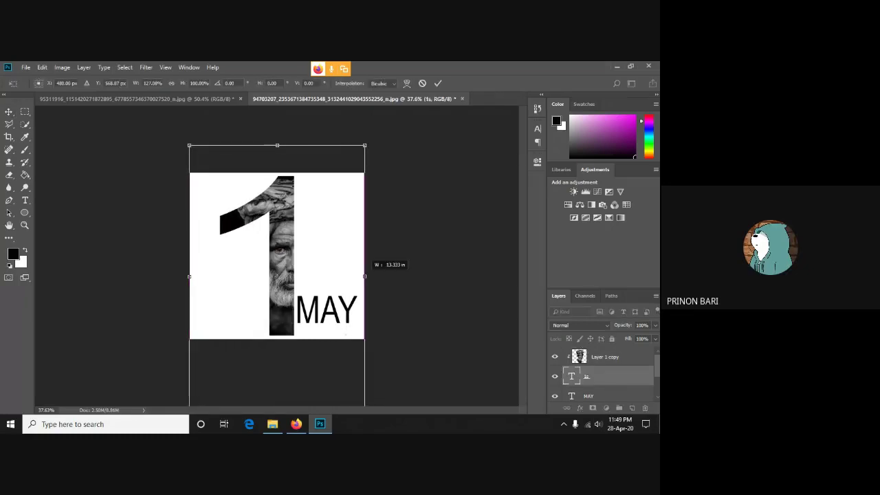
pyautogui.click(439, 83)
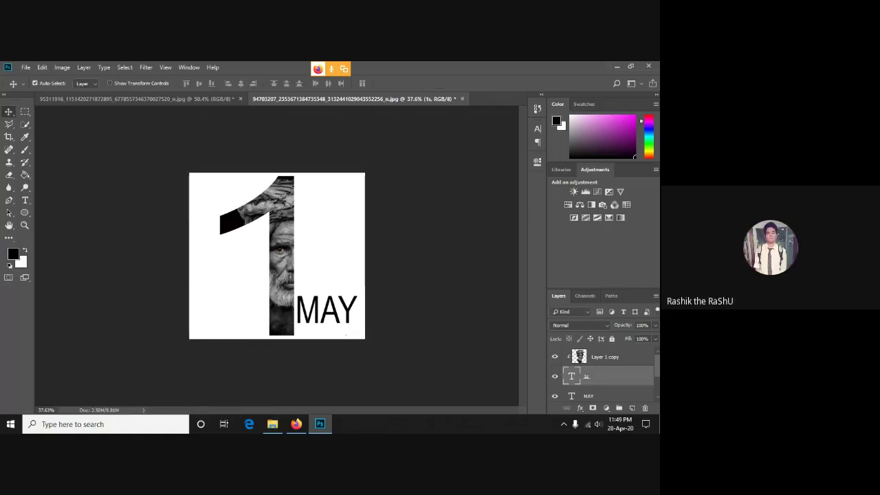
# - Widen the clipped photo to fill the 1, then hide it
pyautogui.hotkey('alt', ']')
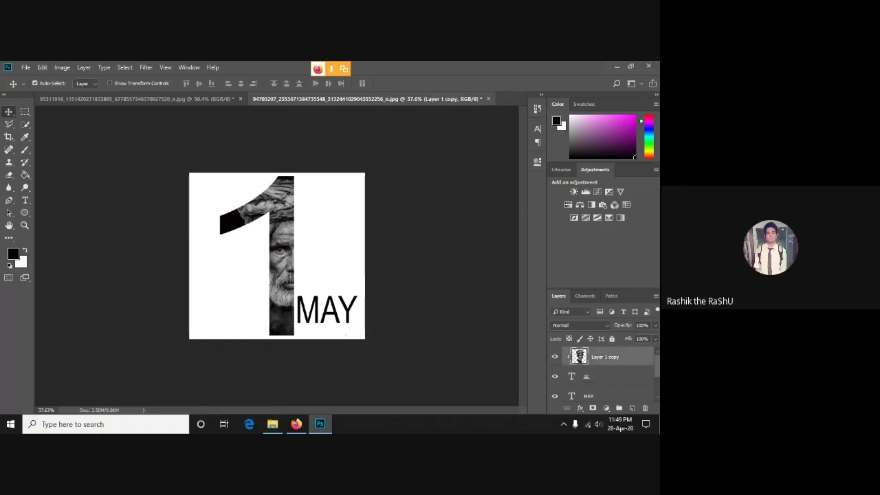
pyautogui.hotkey('ctrl', 't')
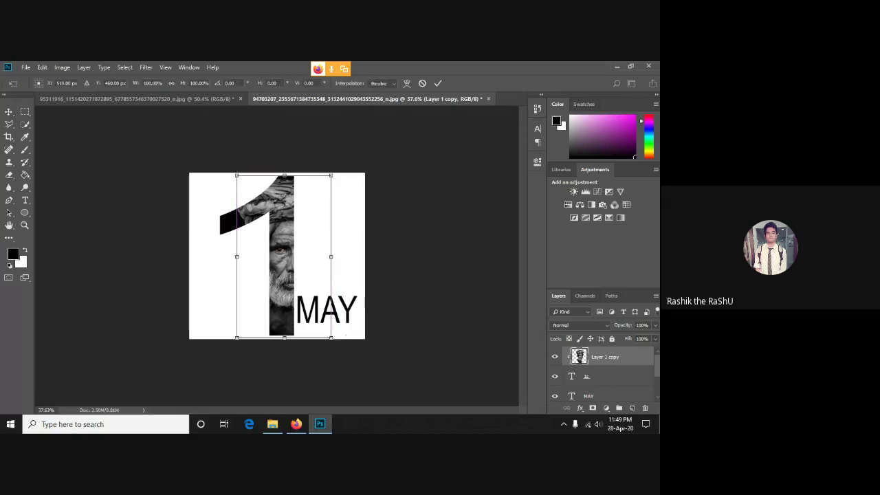
pyautogui.moveTo(331, 256); pyautogui.dragTo(337, 256)
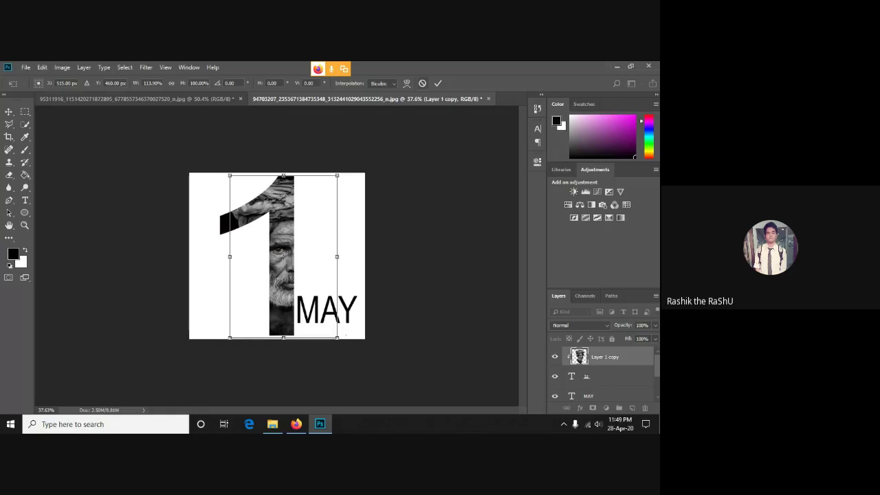
pyautogui.click(423, 83)
pyautogui.click(555, 357)
# - Stretch the 1 wider to the right and move it about 13 px left
pyautogui.hotkey('alt', '[')
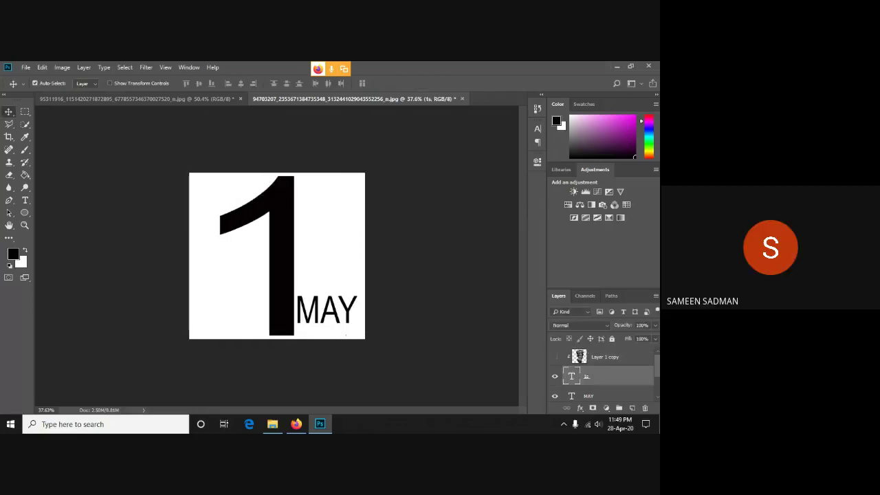
pyautogui.hotkey('ctrl', 't')
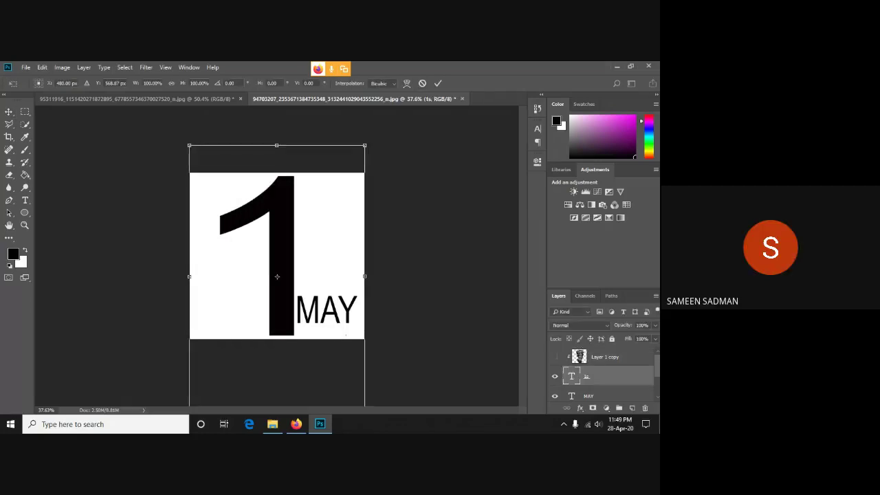
pyautogui.moveTo(365, 276); pyautogui.dragTo(383, 277)
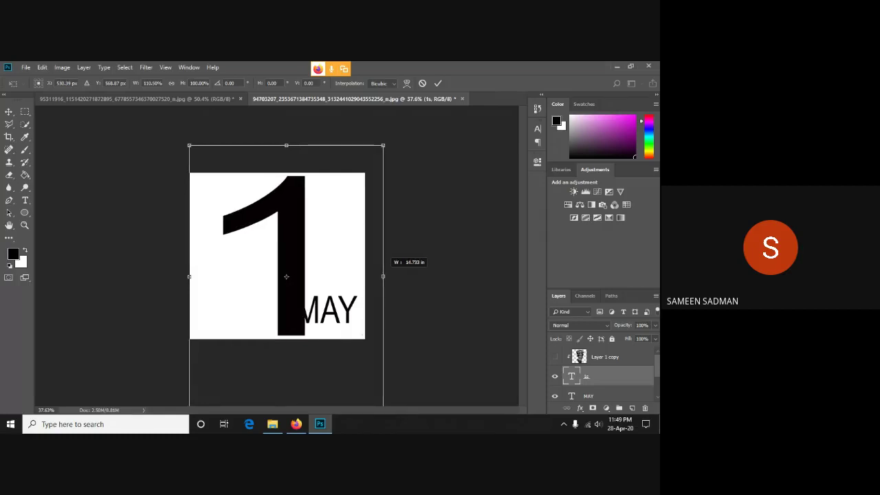
pyautogui.click(438, 84)
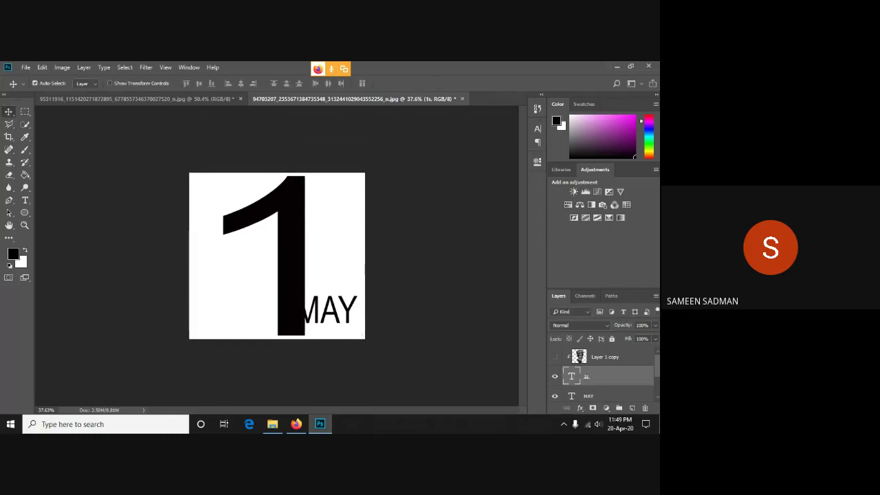
pyautogui.moveTo(303, 234); pyautogui.dragTo(294, 234)
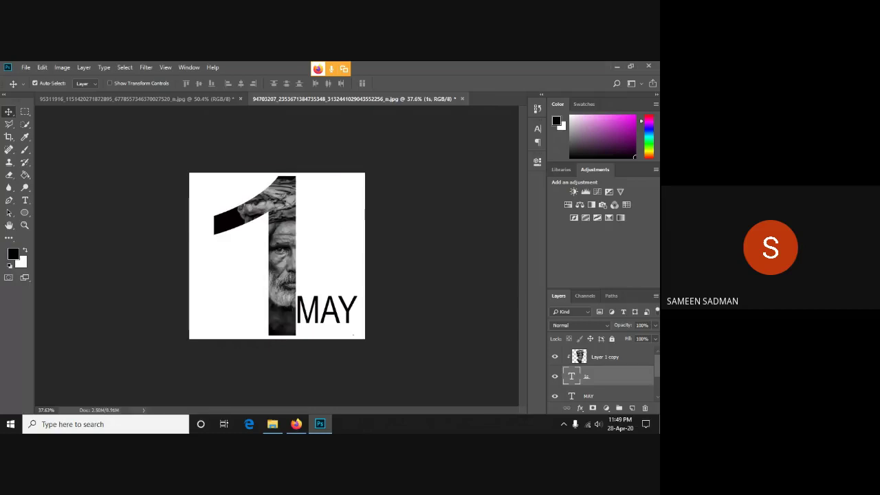
# - Select the photo, 1 and MAY layers together and open their layer menu
pyautogui.click(301, 233)
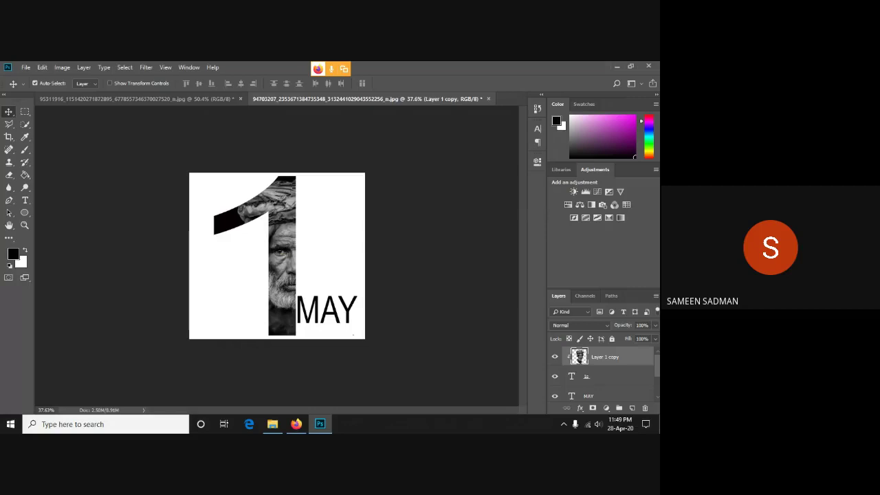
pyautogui.keyDown('ctrl'); pyautogui.click(605, 376); pyautogui.keyUp('ctrl')
pyautogui.keyDown('ctrl'); pyautogui.click(605, 396); pyautogui.keyUp('ctrl')
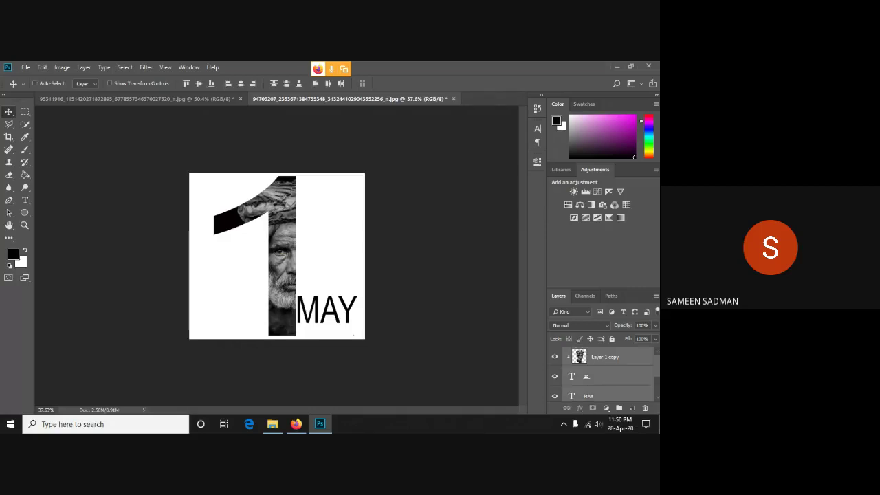
pyautogui.rightClick(600, 377)
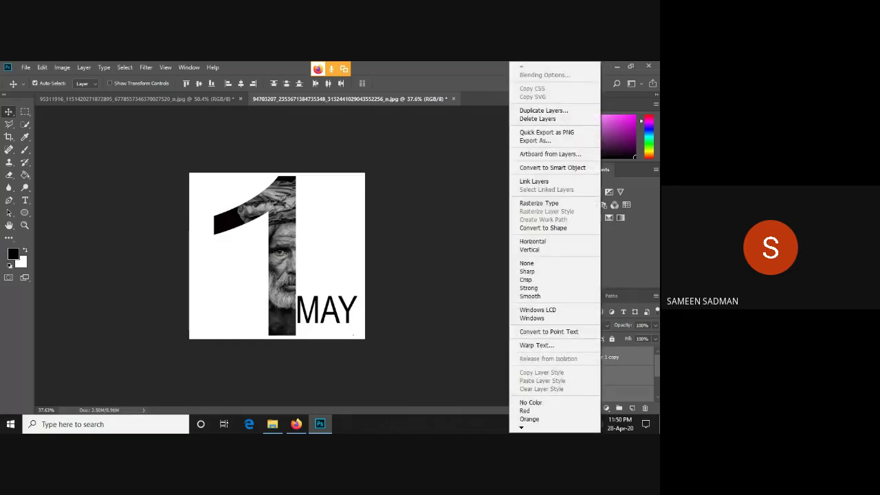
# - Group the photo, 1 and MAY layers and reposition the clipped photo
pyautogui.press('Escape')
pyautogui.hotkey('ctrl', 'g')
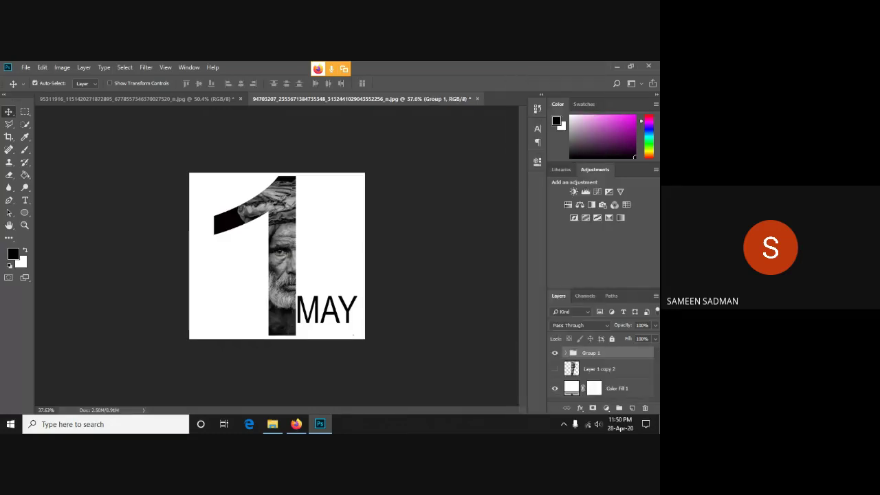
pyautogui.moveTo(282, 254); pyautogui.dragTo(291, 249)
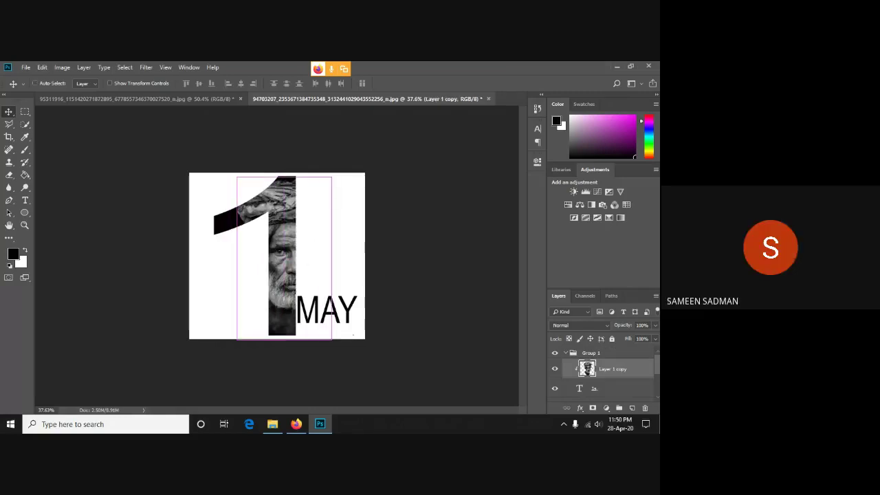
pyautogui.hotkey('ctrl', 't')
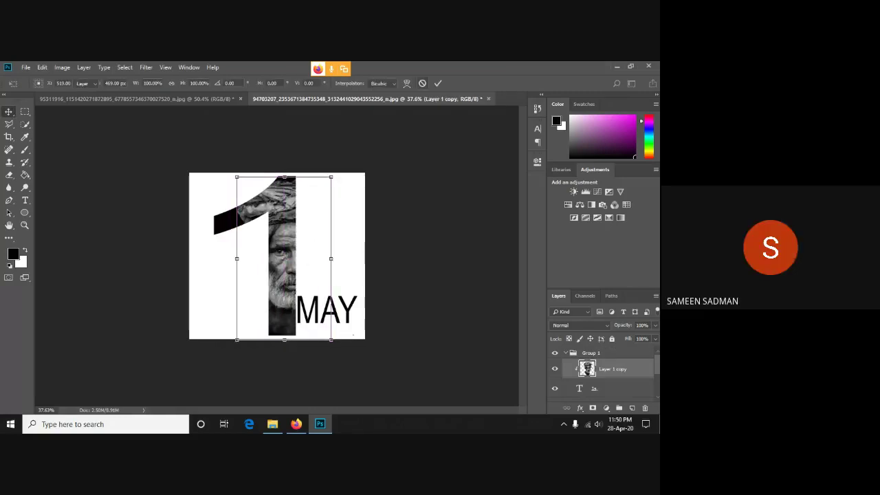
pyautogui.press('Return')
# - Move Group 1 left on the canvas and commit the transform
pyautogui.click(599, 352)
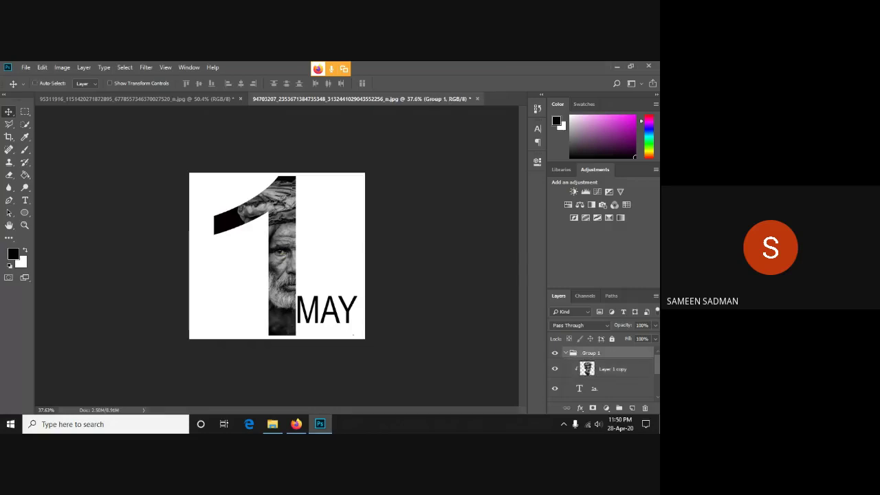
pyautogui.hotkey('ctrl', 't')
pyautogui.moveTo(286, 232); pyautogui.dragTo(265, 233)
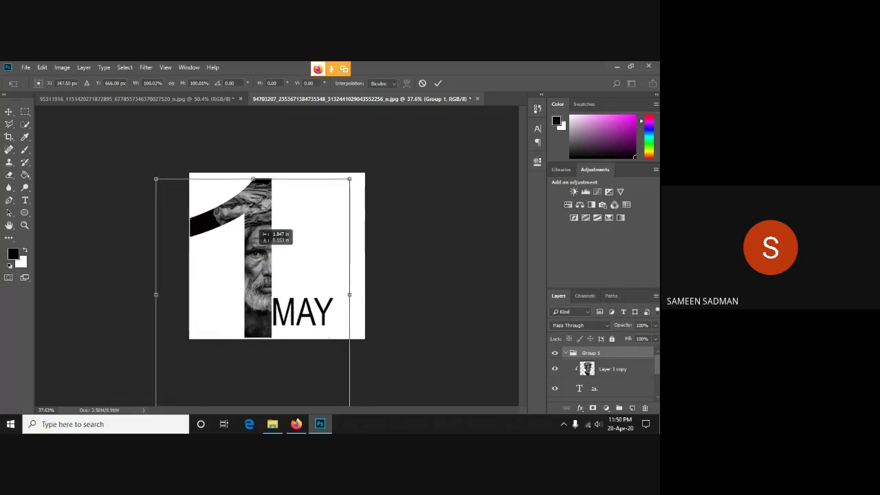
pyautogui.moveTo(268, 235); pyautogui.dragTo(268, 234)
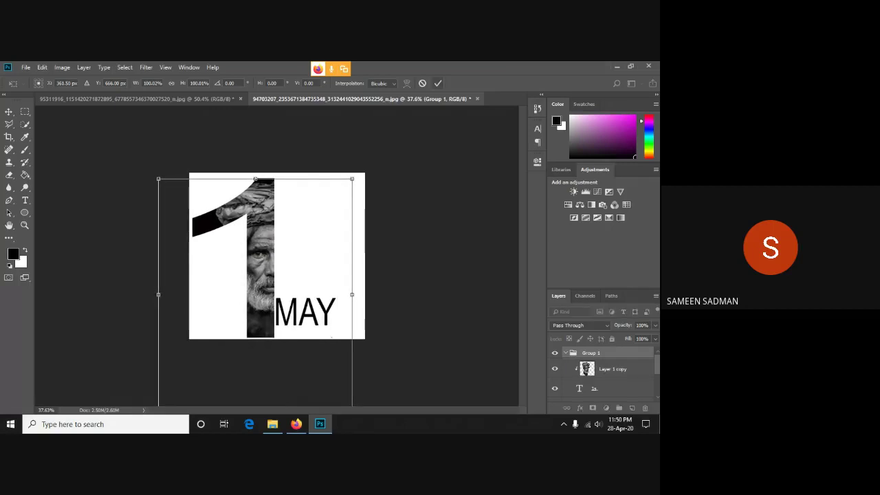
pyautogui.click(438, 82)
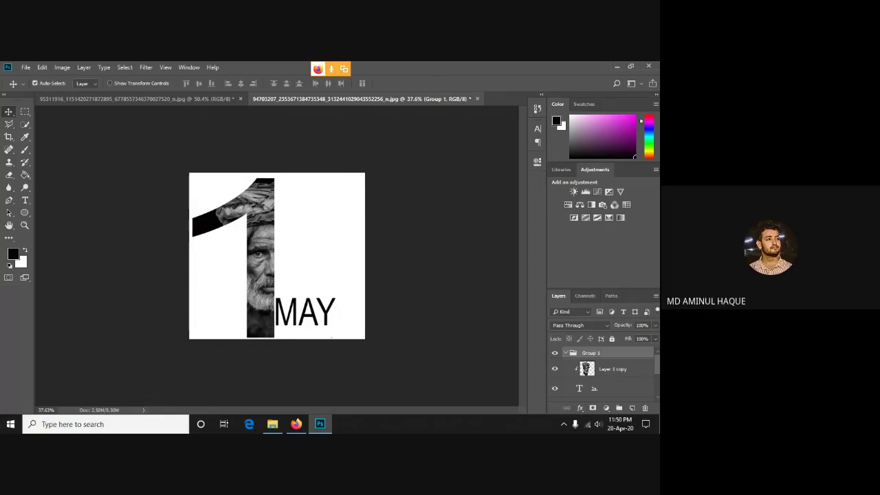
pyautogui.press('l')
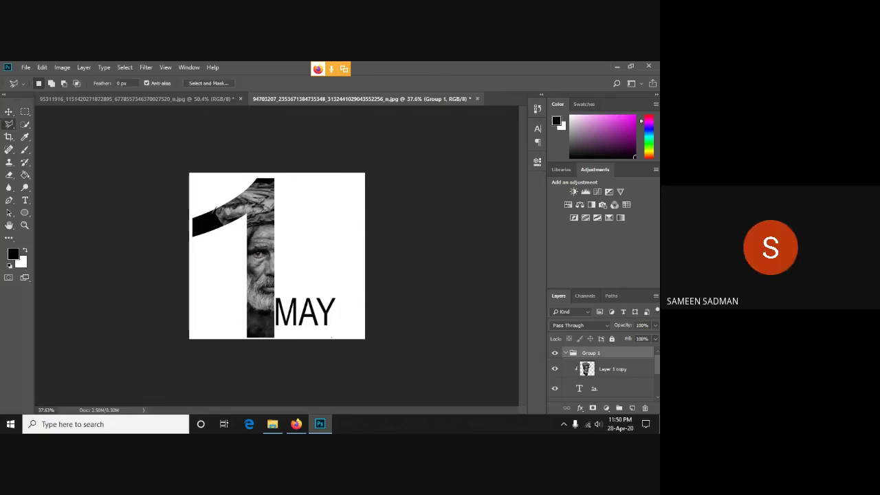
# - Outline the 1's slanted arm tip with a polygonal selection; erasing it there fails
pyautogui.moveTo(211, 217); pyautogui.dragTo(205, 234)
pyautogui.click(220, 233)
pyautogui.click(198, 267)
pyautogui.click(151, 234)
pyautogui.click(166, 192)
pyautogui.click(216, 207)
pyautogui.press('e')
pyautogui.click(210, 250)
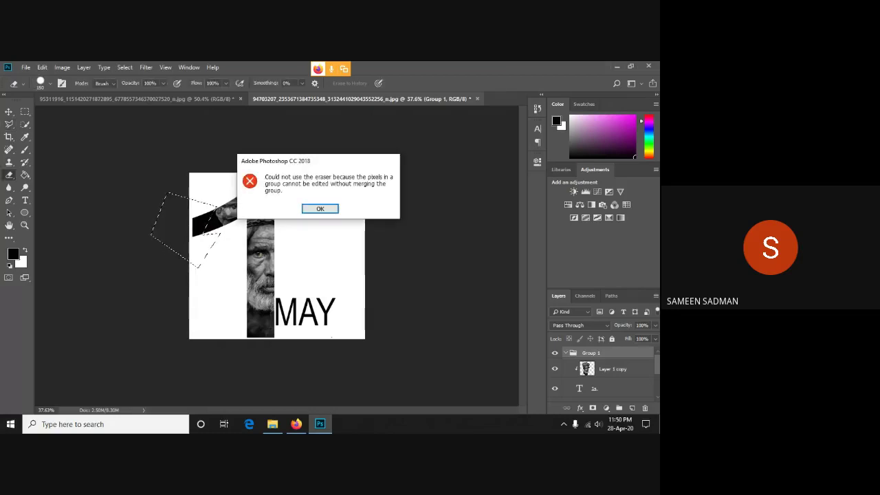
pyautogui.press('Return')
# - Paint the selected arm tip white at 100% opacity on a new Group 1 layer, then deselect
pyautogui.press('x')
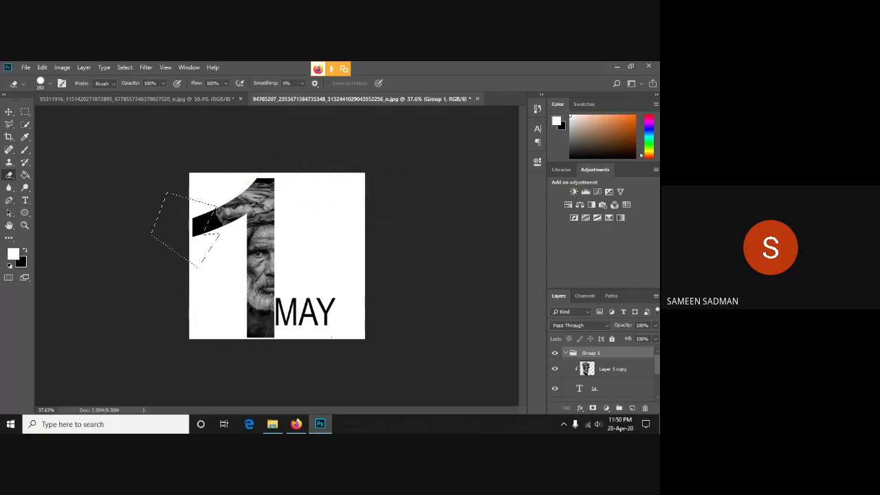
pyautogui.press('b')
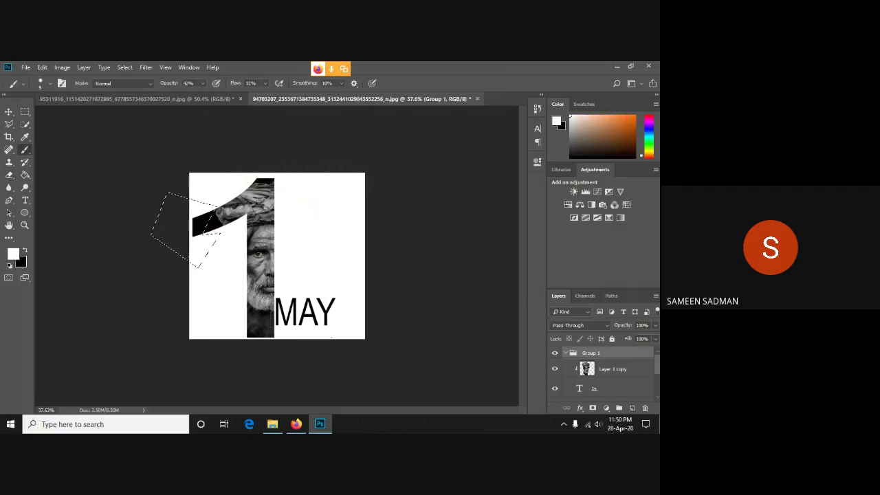
pyautogui.click(632, 407)
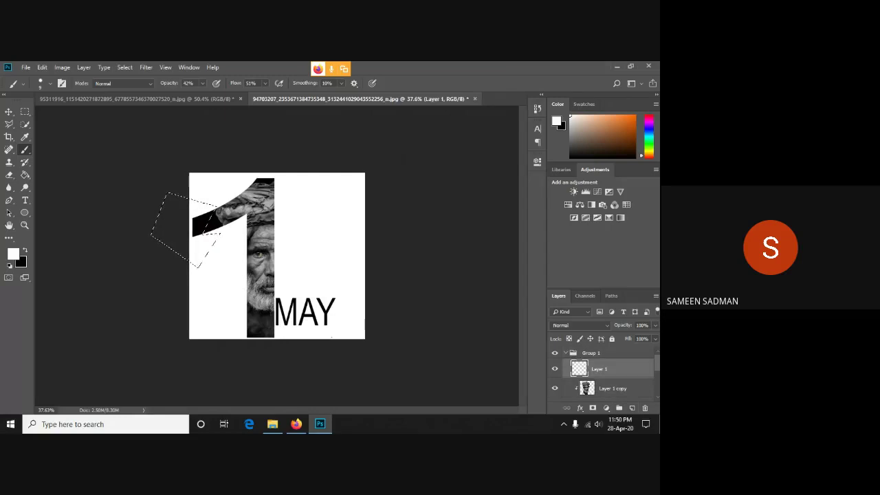
pyautogui.press(']')
pyautogui.press(']')
pyautogui.press(']')
pyautogui.press(']')
pyautogui.press(']')
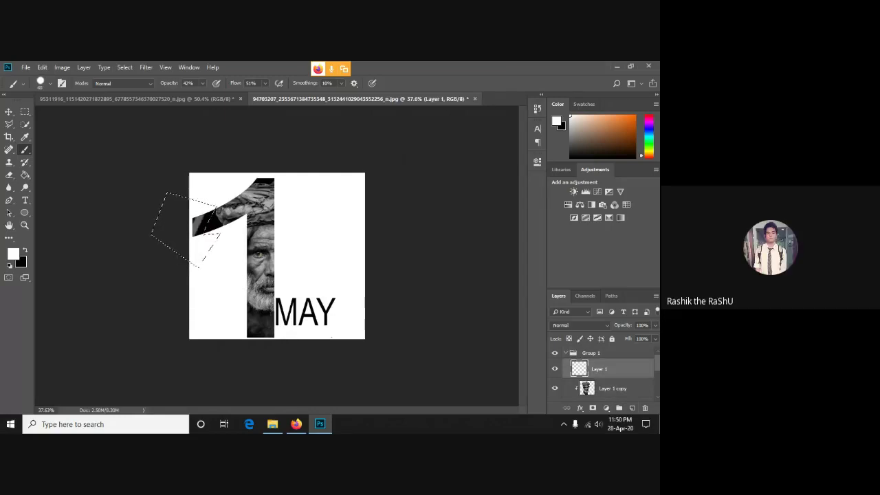
pyautogui.moveTo(195, 221); pyautogui.dragTo(195, 234)
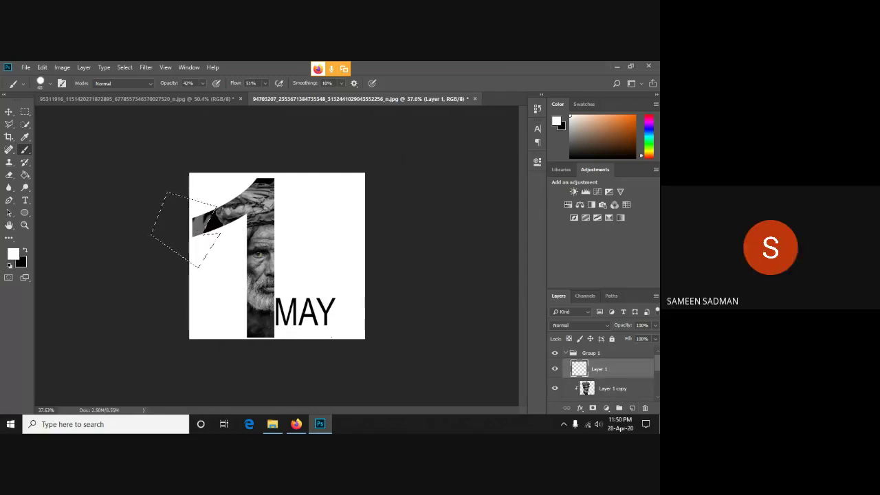
pyautogui.press('0')
pyautogui.moveTo(204, 213)
pyautogui.mouseDown()
pyautogui.moveTo(209, 225)
pyautogui.moveTo(196, 235)
pyautogui.mouseUp()
pyautogui.press(']')
pyautogui.press(']')
pyautogui.press(']')
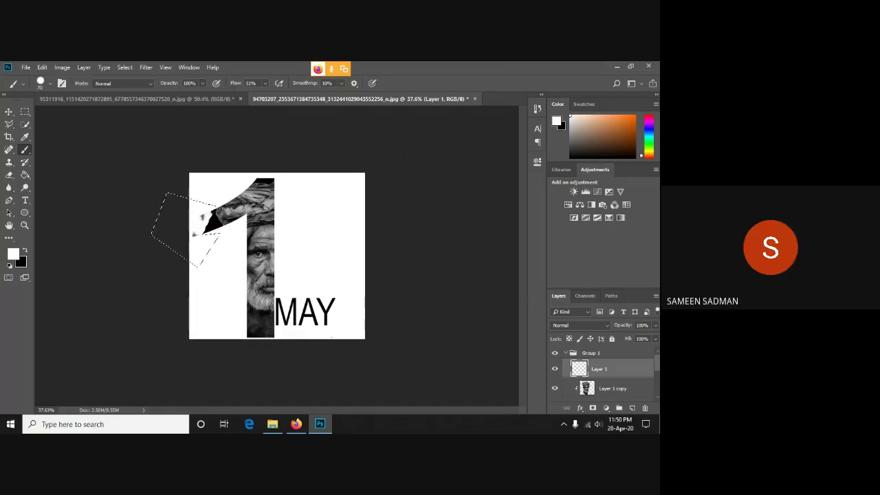
pyautogui.click(198, 226)
pyautogui.press(']')
pyautogui.press(']')
pyautogui.press(']')
pyautogui.hotkey('ctrl', 'd')
# - Expand Group 1, select the MAY layer and nudge it slightly right
pyautogui.scroll(-1, 605, 372)
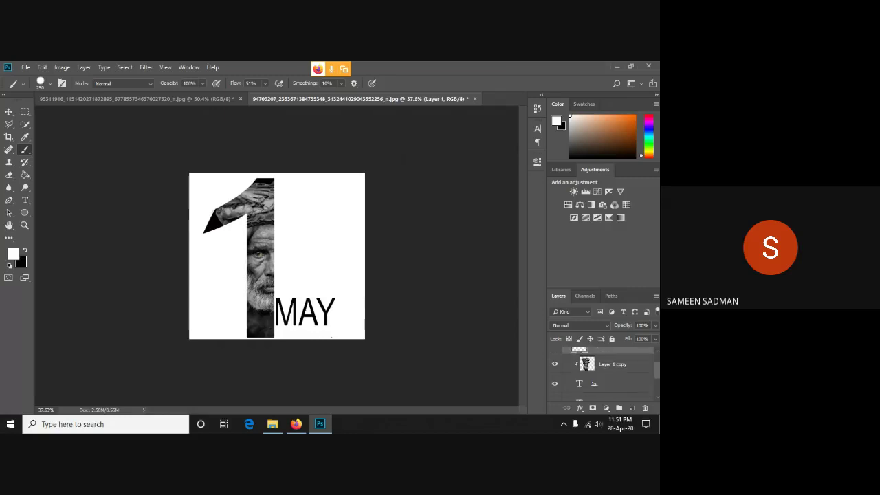
pyautogui.scroll(1, 606, 372)
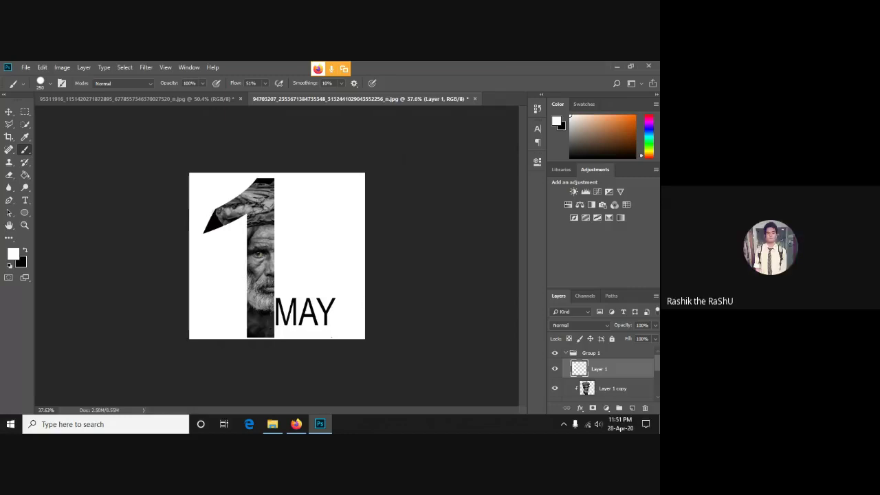
pyautogui.click(566, 353)
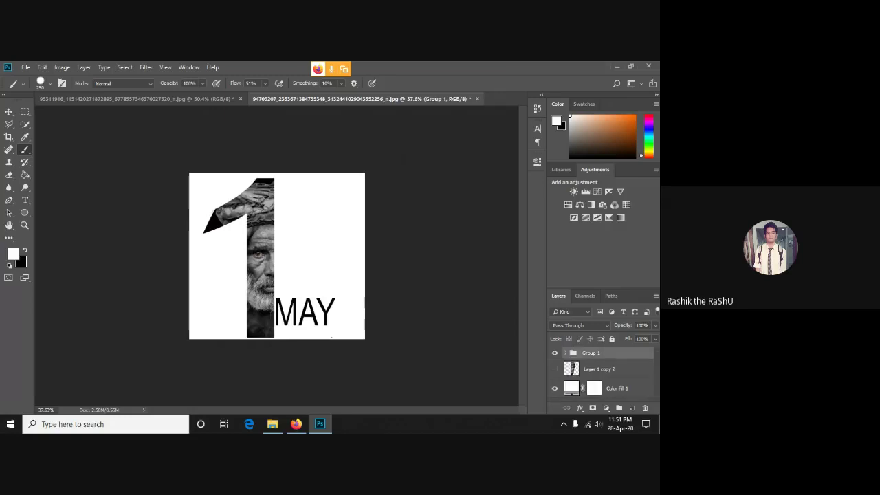
pyautogui.click(565, 353)
pyautogui.scroll(-1, 605, 371)
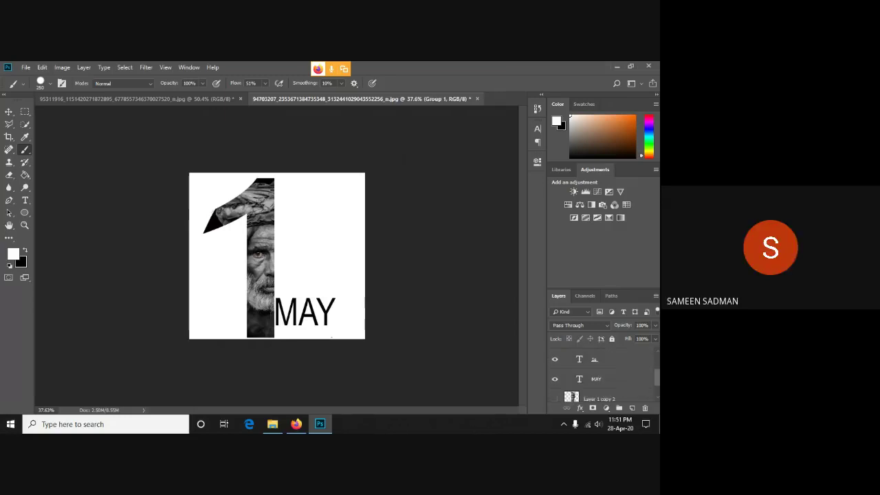
pyautogui.click(606, 379)
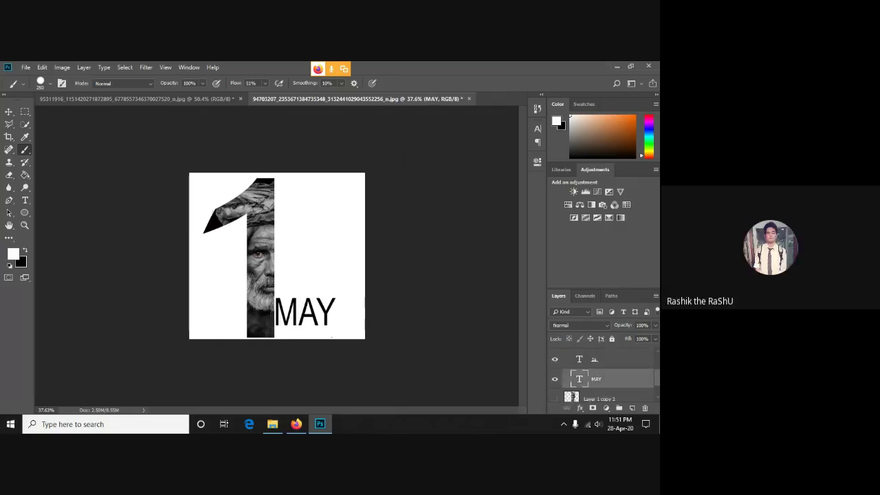
pyautogui.press('v')
pyautogui.moveTo(308, 283); pyautogui.dragTo(309, 283)
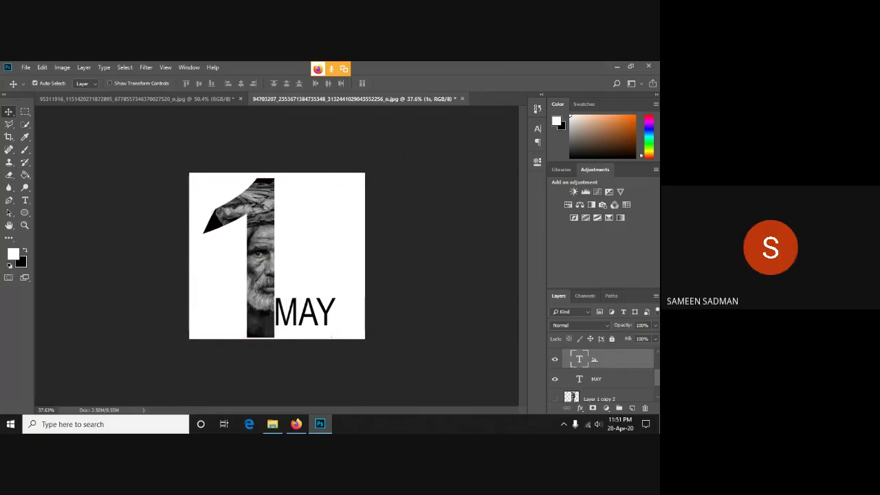
# - Dismiss Group 1's layer menu unchanged and bring the Google Meet window forward
pyautogui.scroll(-3, 604, 375)
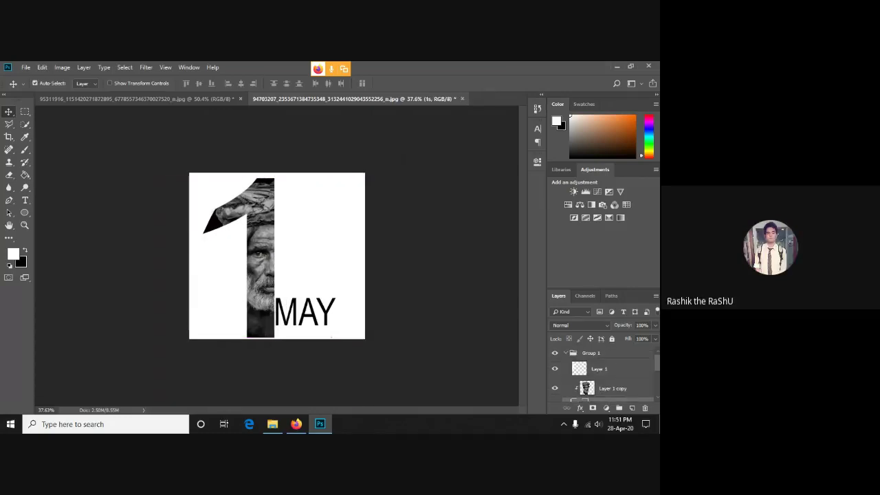
pyautogui.click(592, 352)
pyautogui.rightClick(592, 353)
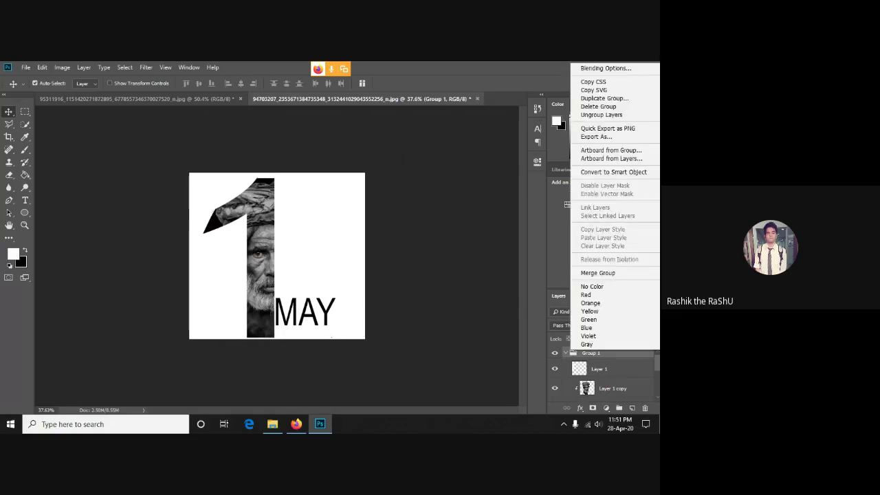
pyautogui.press('Escape')
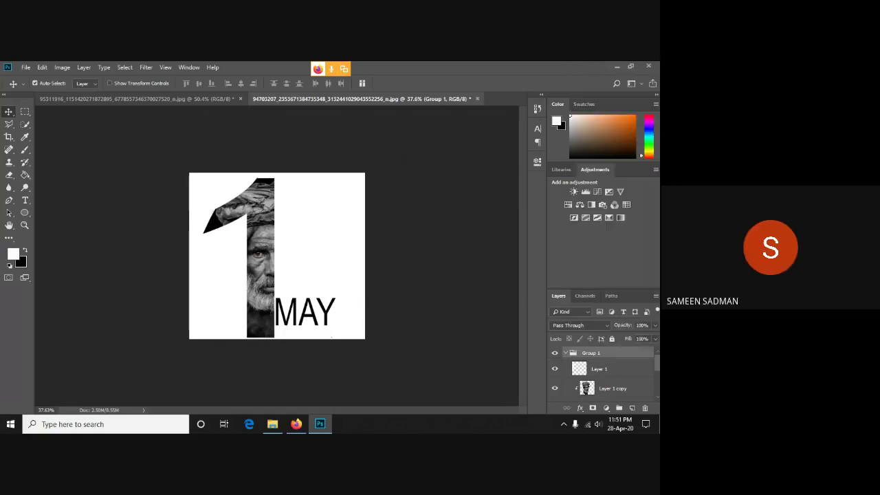
pyautogui.click(296, 424)
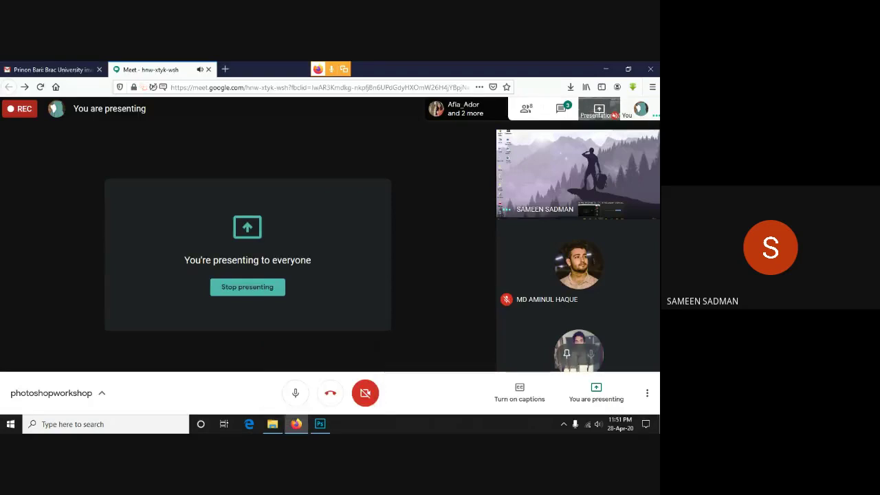
# - Switch between Photoshop and Google Meet, then stop presenting the screen
pyautogui.click(320, 424)
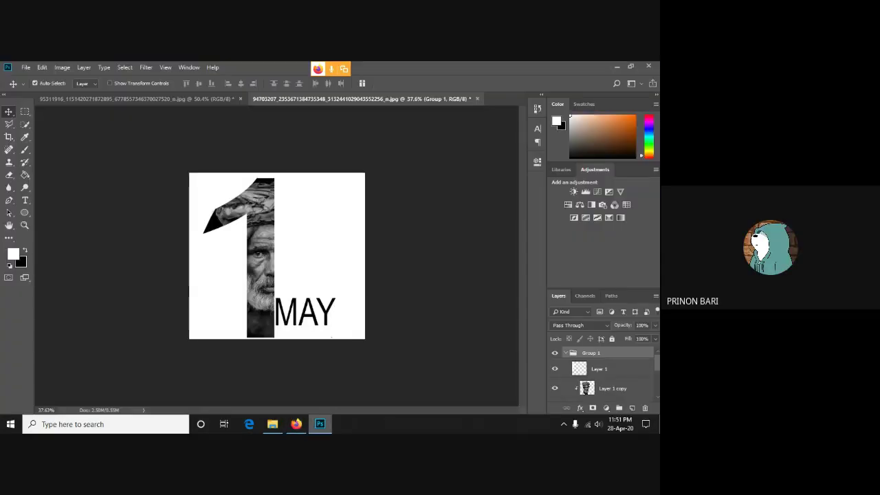
pyautogui.hotkey('alt', 'Tab')
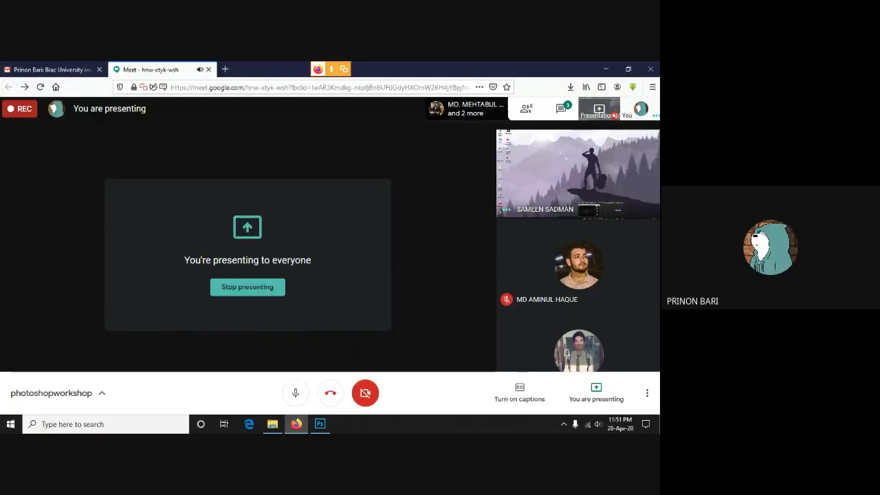
pyautogui.click(597, 392)
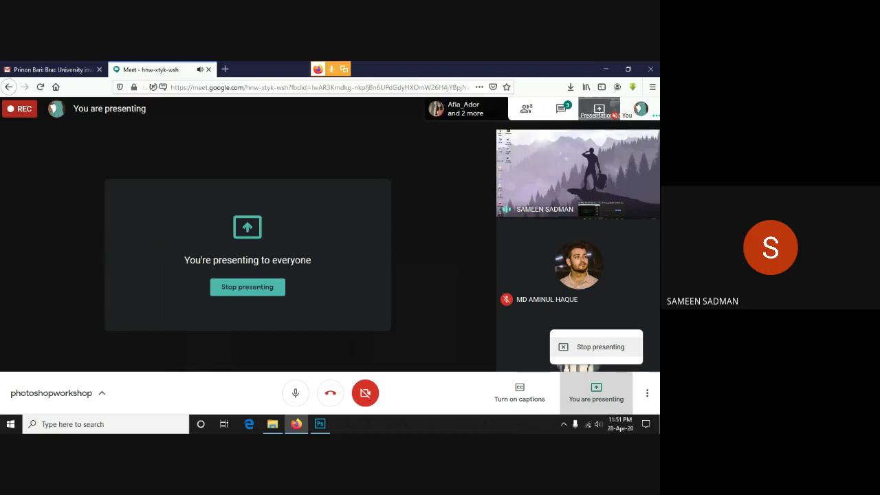
pyautogui.click(320, 424)
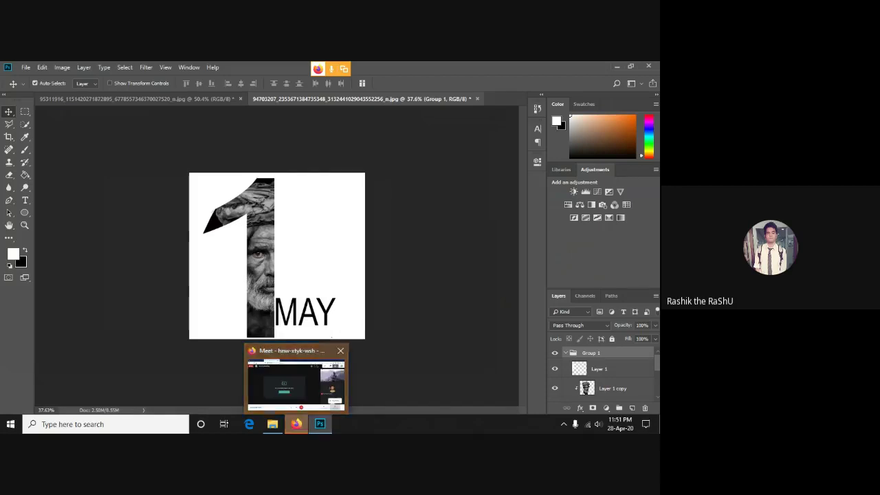
pyautogui.click(297, 375)
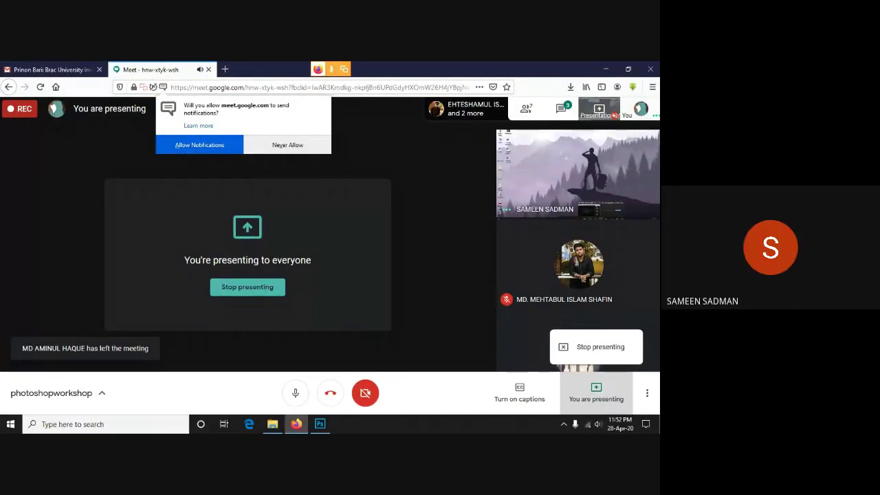
pyautogui.click(596, 347)
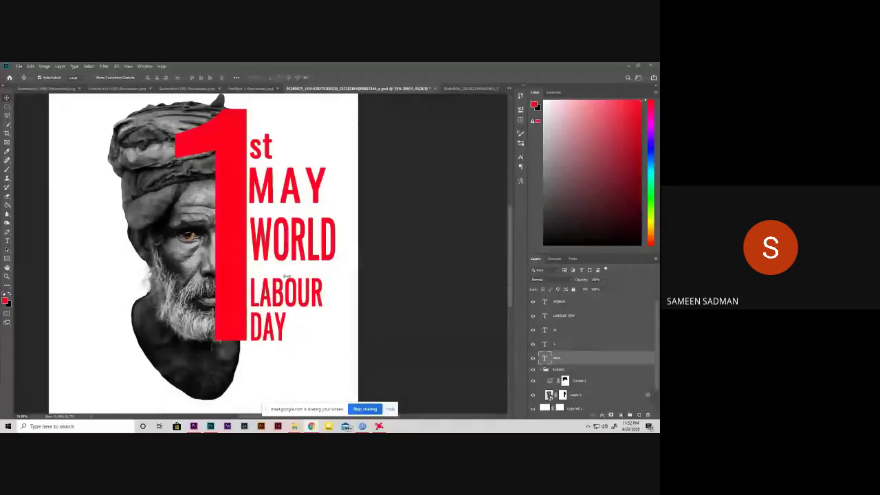
# - Tighten the letter spacing of MAY in the Character panel
pyautogui.click(520, 168)
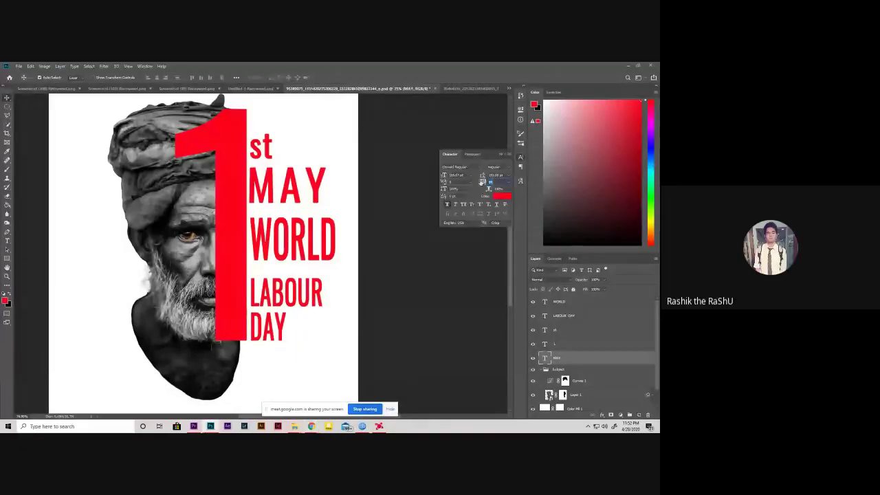
pyautogui.moveTo(482, 181); pyautogui.dragTo(455, 188)
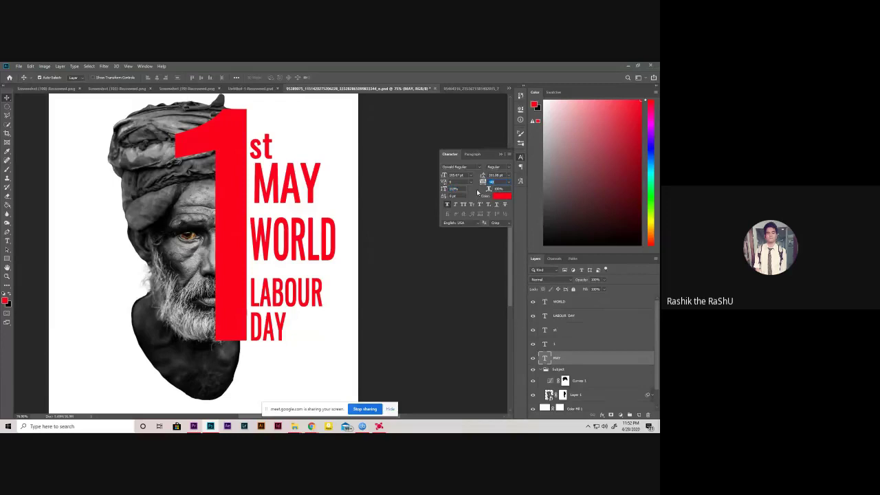
pyautogui.click(500, 154)
# - Shift MAY slightly left and down with Free Transform, commit, and fit the canvas
pyautogui.hotkey('ctrl', 't')
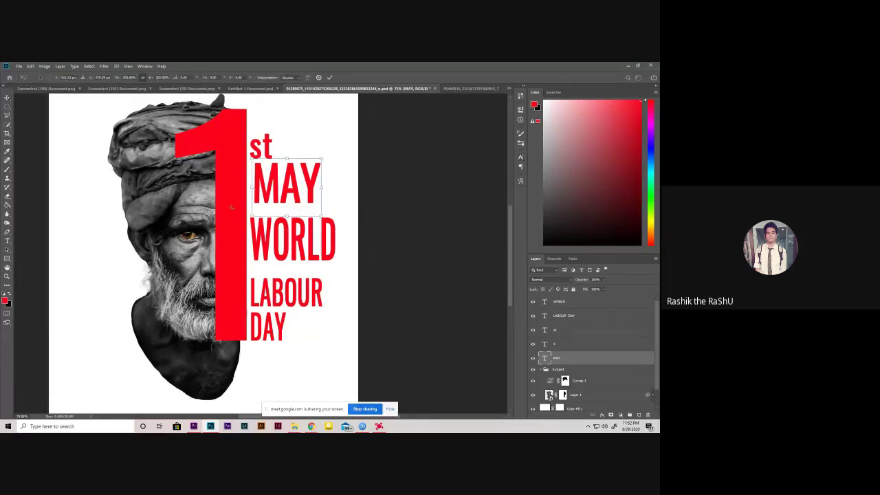
pyautogui.scroll(3, 197, 165)
pyautogui.moveTo(317, 185); pyautogui.dragTo(310, 193)
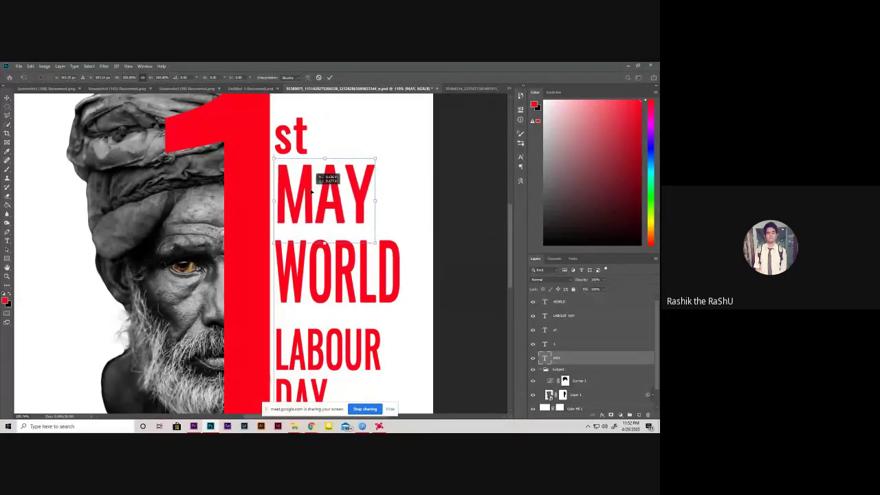
pyautogui.moveTo(311, 193); pyautogui.dragTo(315, 196)
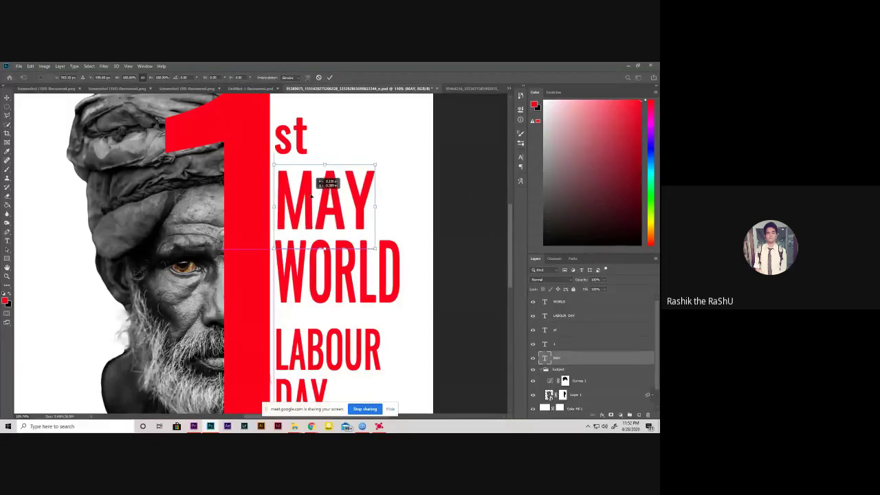
pyautogui.click(329, 77)
pyautogui.scroll(2, 292, 234)
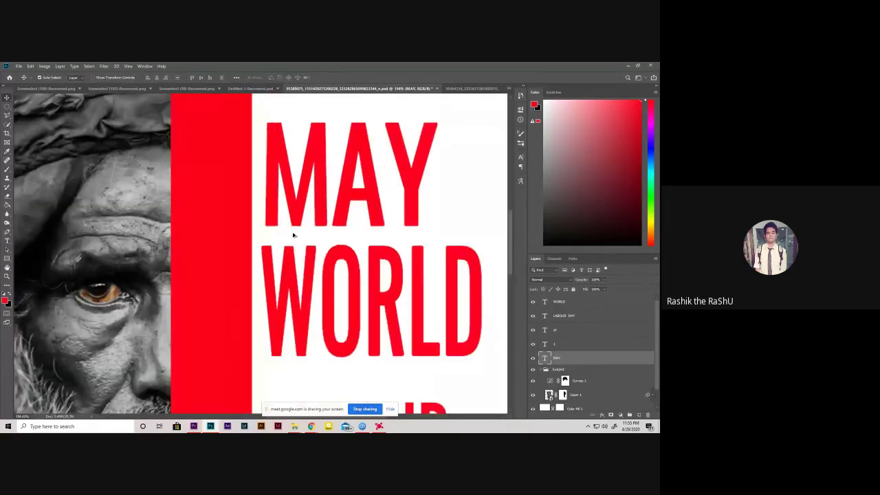
pyautogui.scroll(2, 292, 233)
pyautogui.hotkey('ctrl', '0')
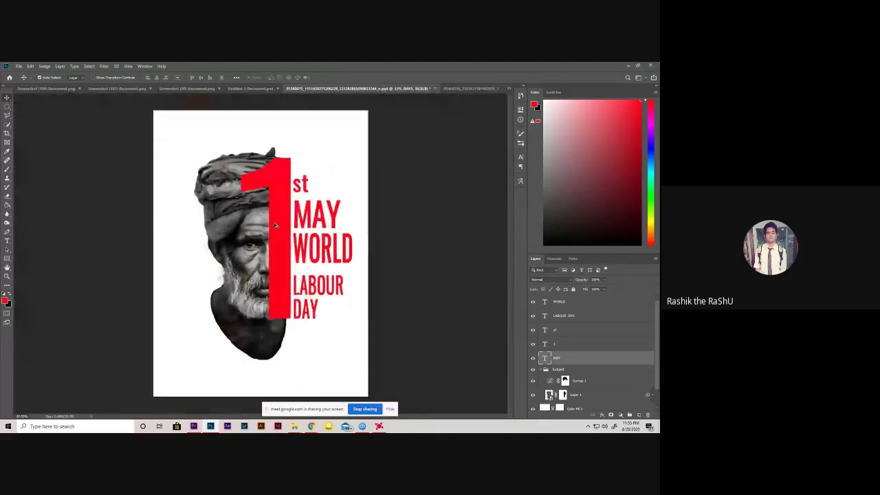
pyautogui.scroll(2, 296, 231)
pyautogui.scroll(-2, 299, 233)
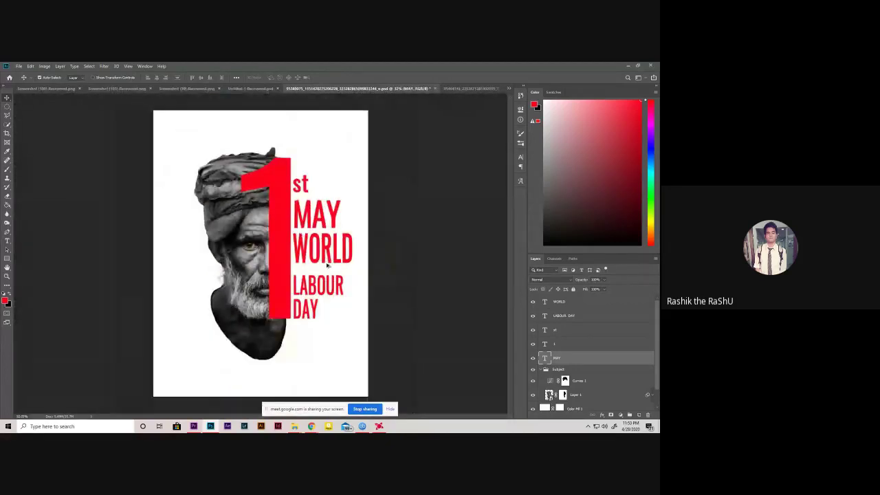
pyautogui.scroll(2, 330, 261)
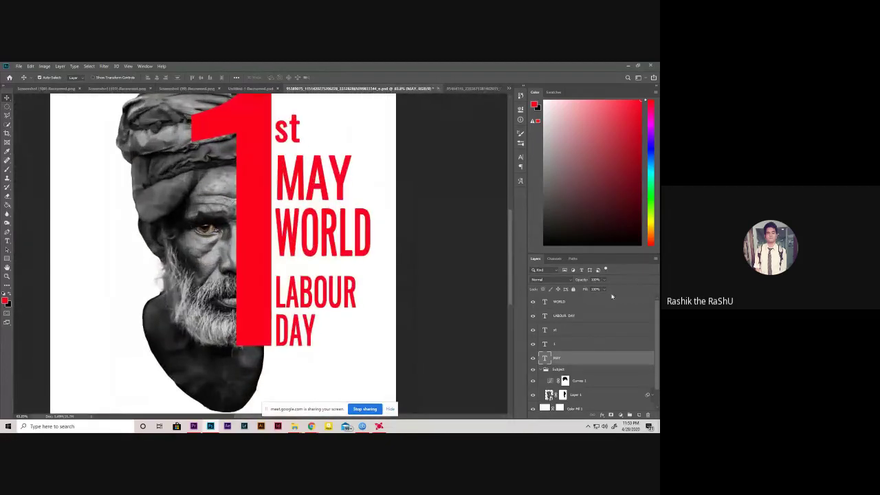
# - Lower the WORLD layer's tracking and font size slightly in the Character panel
pyautogui.click(575, 303)
pyautogui.click(521, 158)
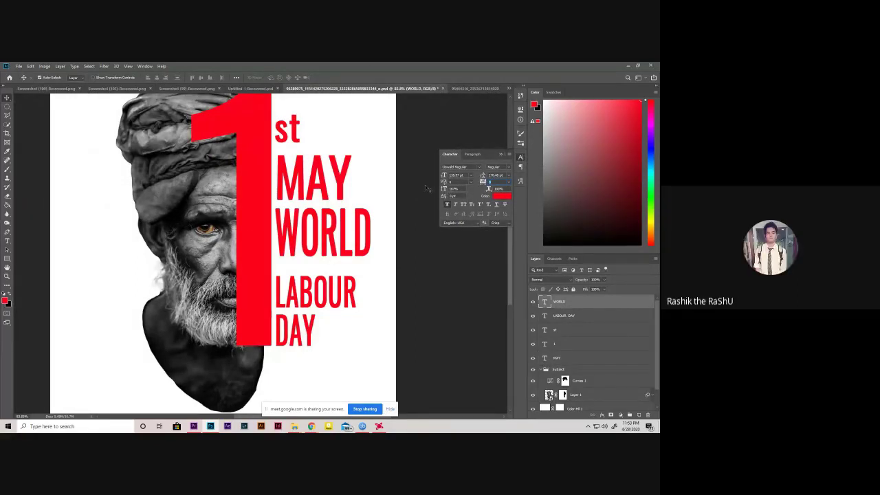
pyautogui.moveTo(481, 186); pyautogui.dragTo(484, 182)
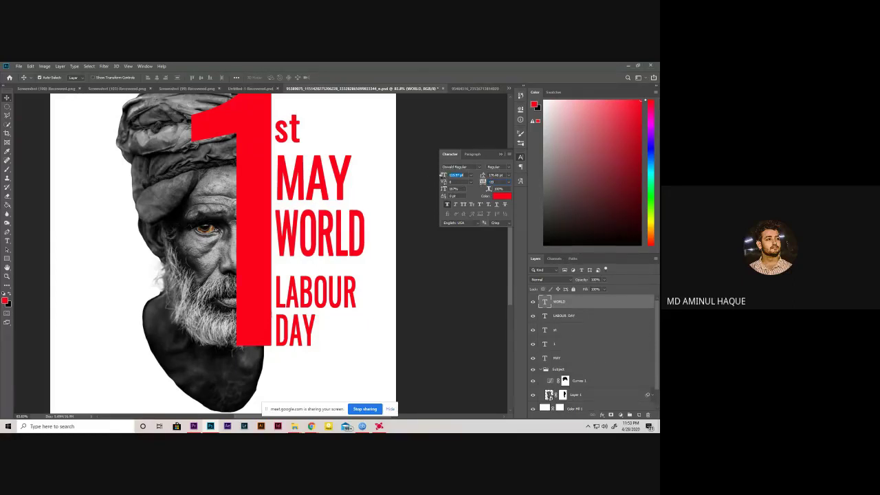
pyautogui.moveTo(444, 176); pyautogui.dragTo(441, 176)
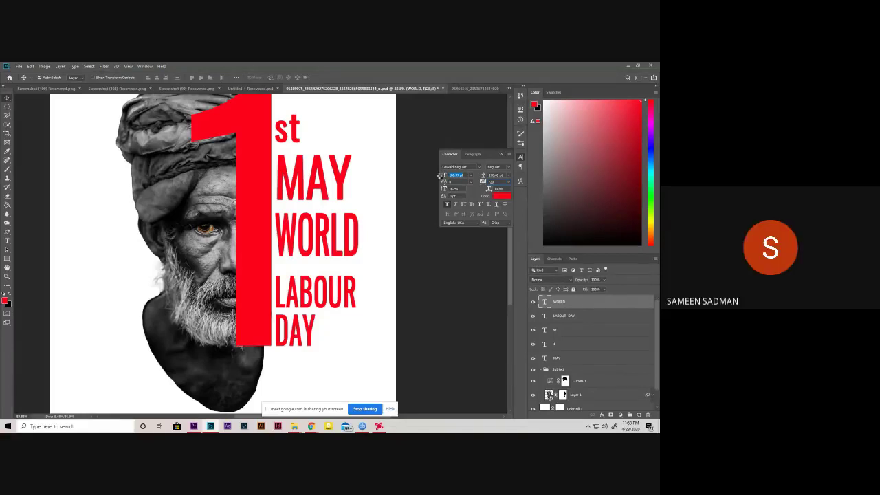
pyautogui.moveTo(441, 176); pyautogui.dragTo(439, 177)
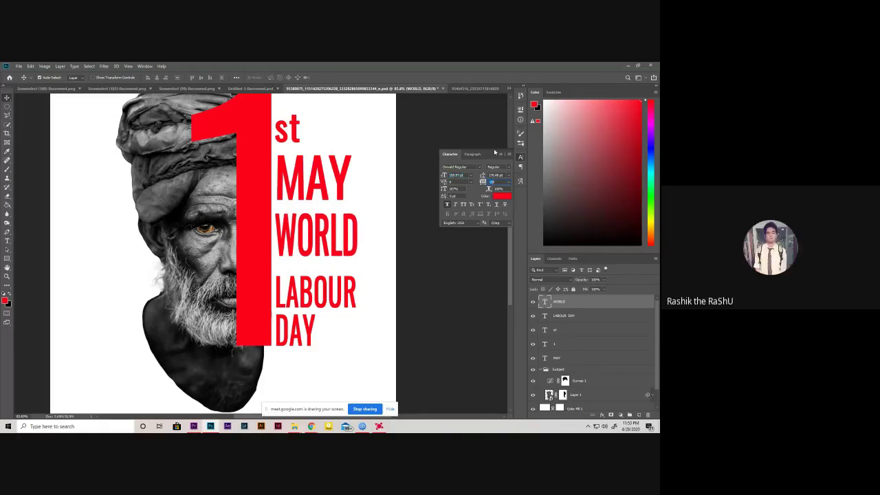
pyautogui.click(521, 157)
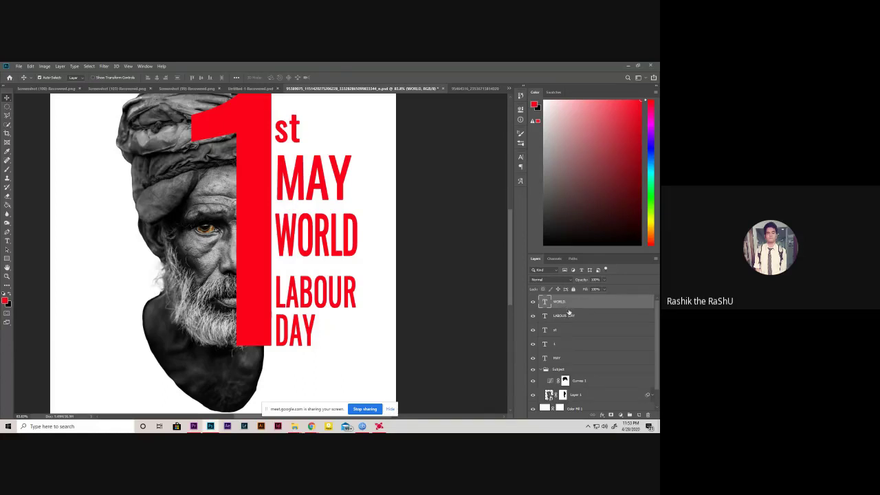
# - Delete the st, LABOUR DAY, MAY and WORLD text layers together
pyautogui.keyDown('ctrl'); pyautogui.click(562, 334); pyautogui.keyUp('ctrl')
pyautogui.keyDown('ctrl'); pyautogui.click(573, 317); pyautogui.keyUp('ctrl')
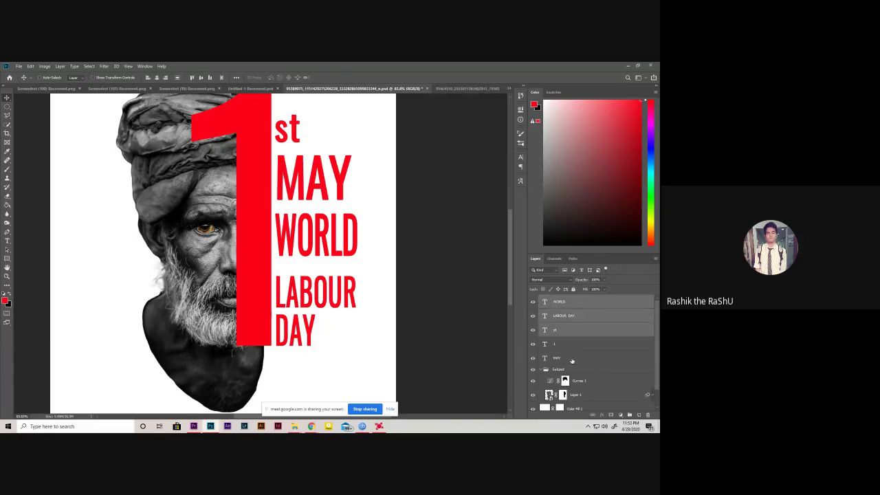
pyautogui.keyDown('ctrl'); pyautogui.click(572, 360); pyautogui.keyUp('ctrl')
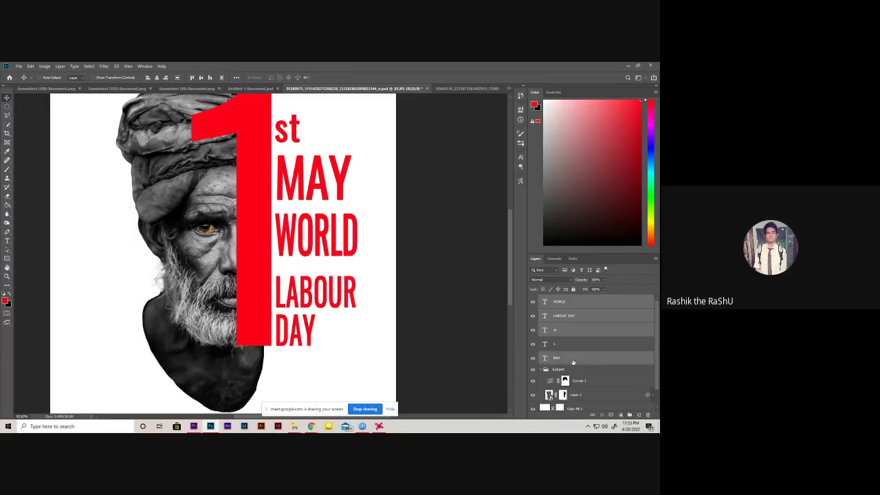
pyautogui.press('Delete')
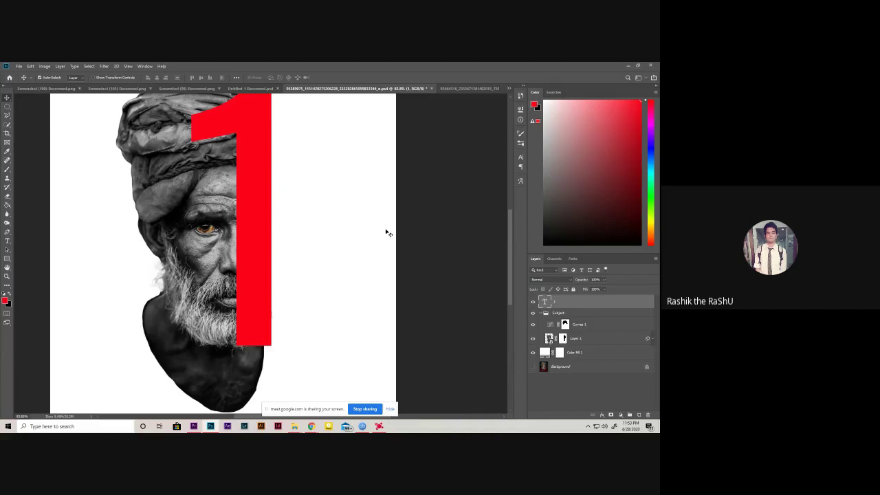
# - Cancel an accidental S typed into the 1 text and fit the poster in view
pyautogui.click(449, 274)
pyautogui.press('t')
pyautogui.click(306, 130)
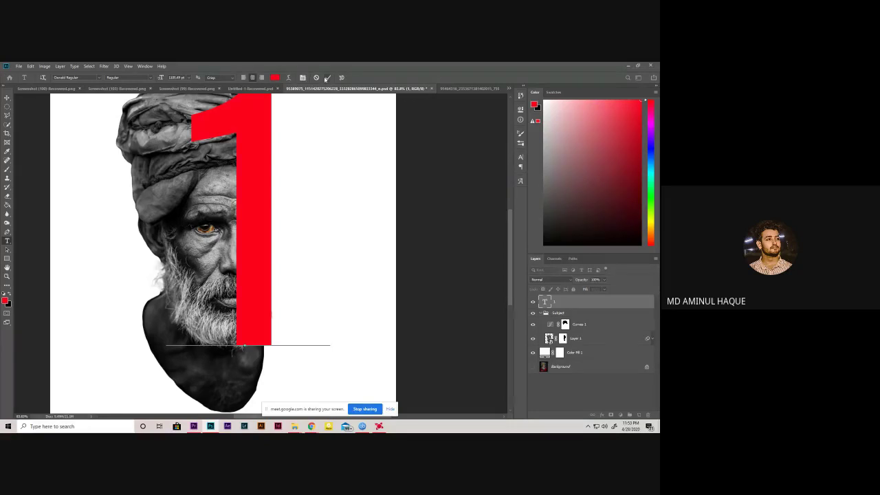
pyautogui.write('S')
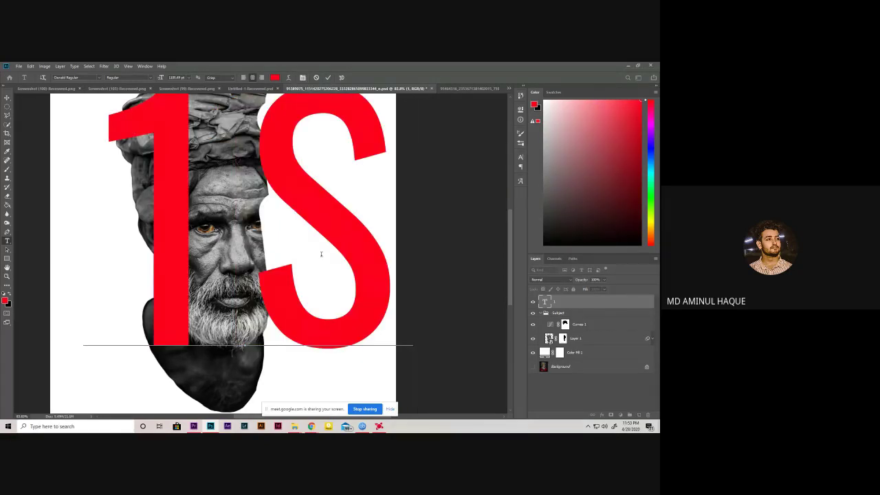
pyautogui.press('Escape')
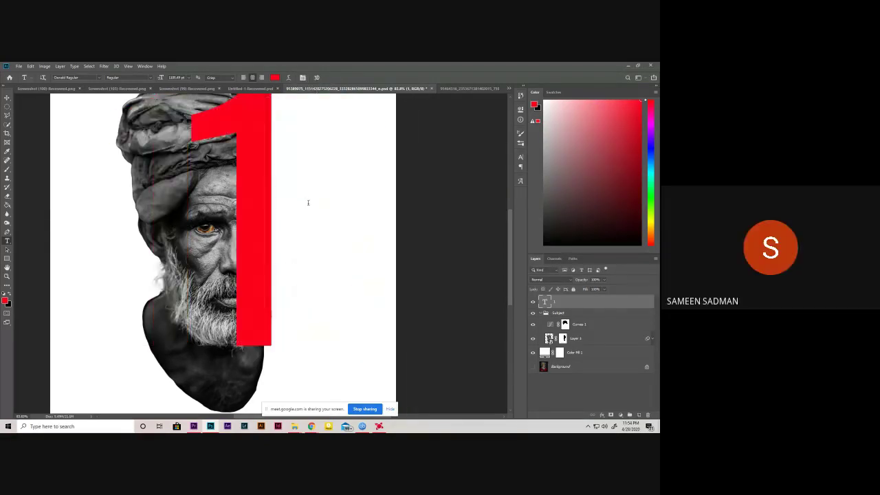
pyautogui.hotkey('ctrl', '0')
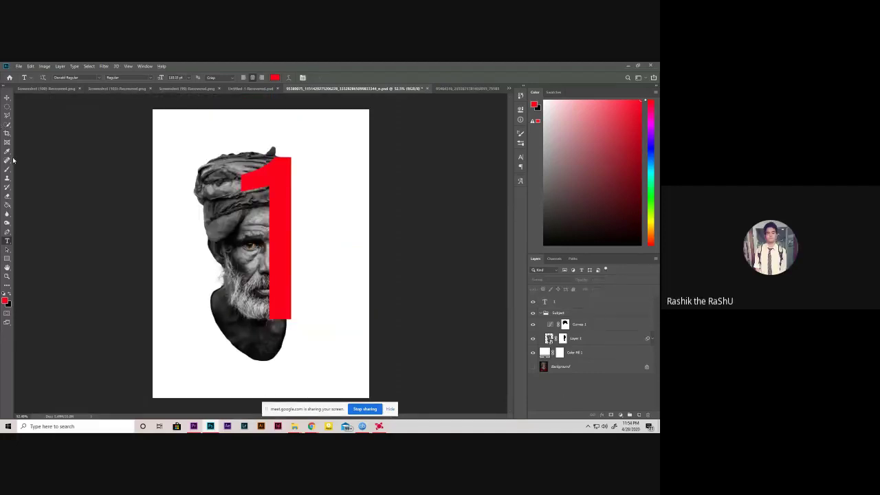
# - Start a new top-left text block reading ST, WORLD, LABOUR, DAY on separate lines
pyautogui.click(315, 157)
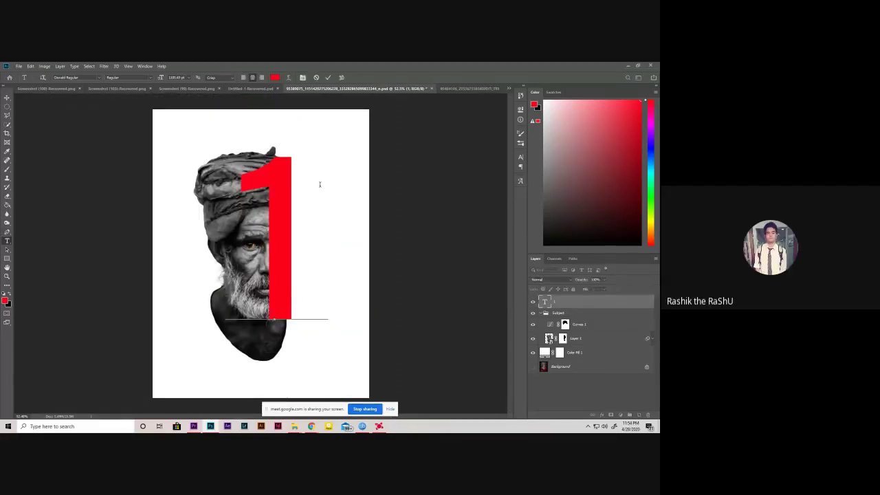
pyautogui.click(316, 78)
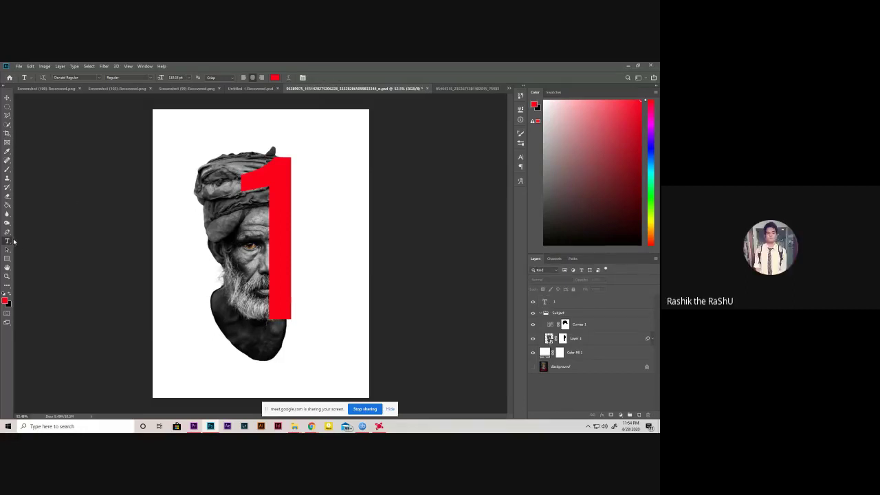
pyautogui.click(172, 126)
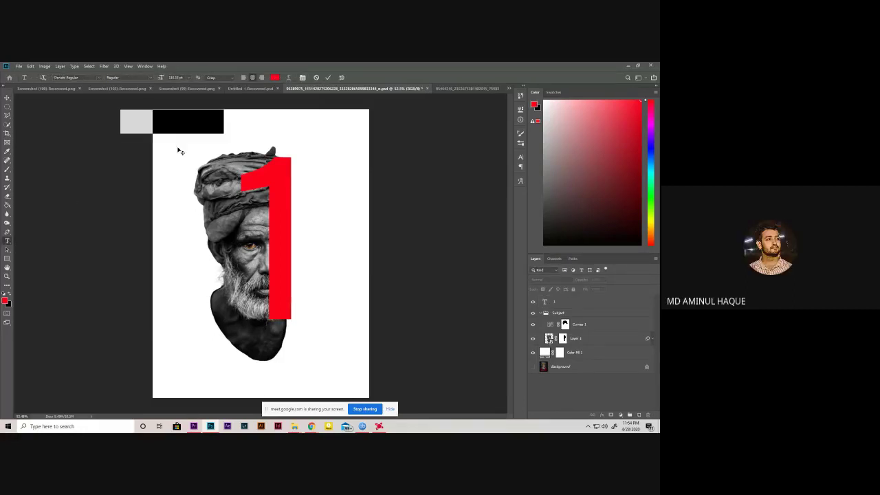
pyautogui.write('ST')
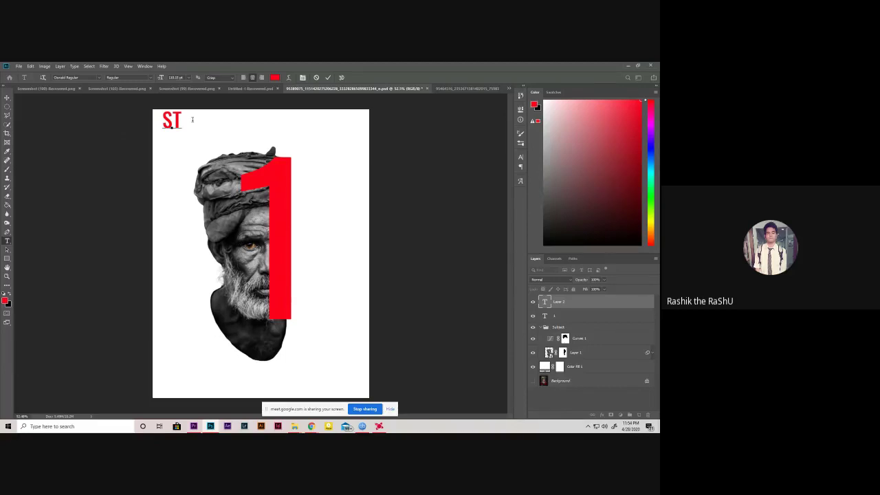
pyautogui.write('WORLD')
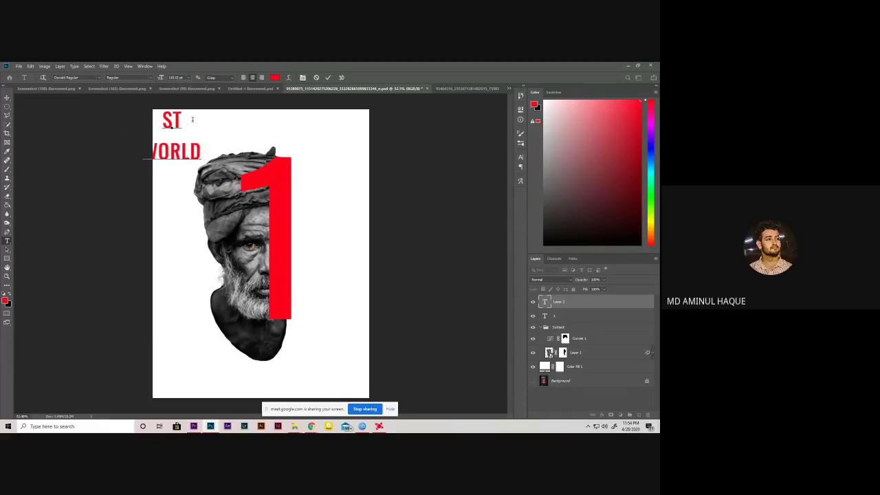
pyautogui.press('Return')
pyautogui.write('LA')
pyautogui.write('BOUR')
pyautogui.press('Return')
pyautogui.write('DAY')
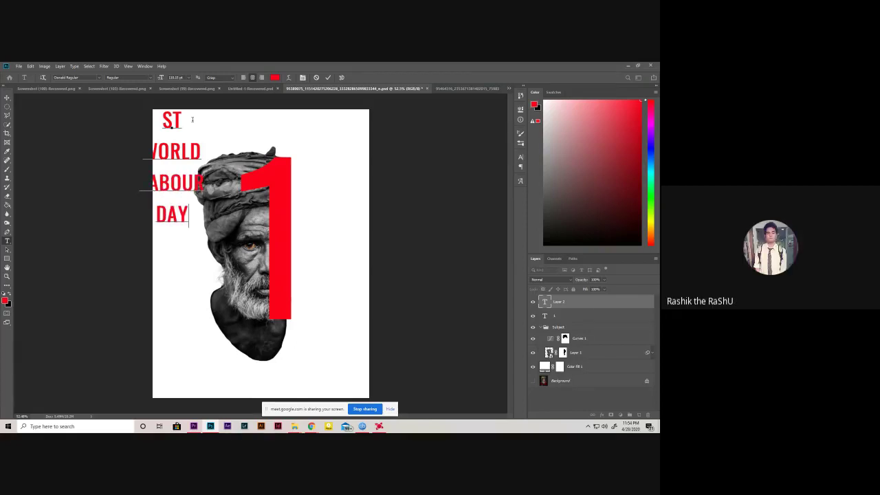
# - Left-align the block, insert MAY below ST, set vertical scale to 139%, and commit
pyautogui.click(521, 167)
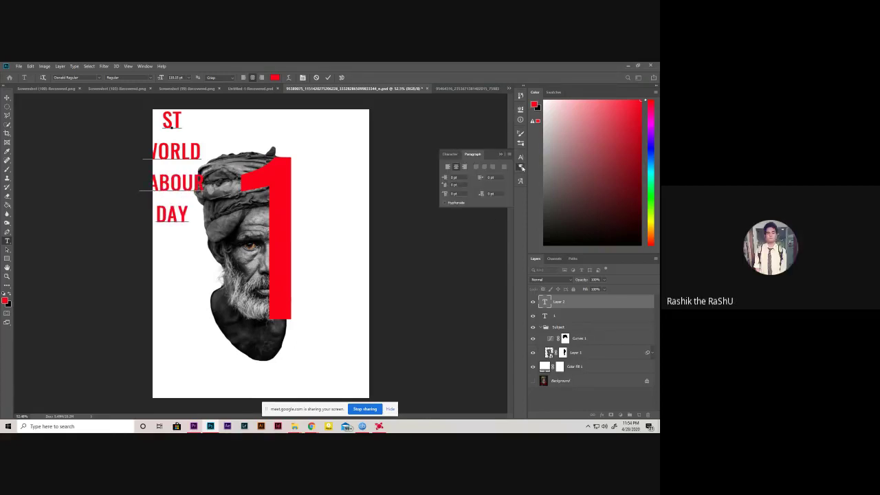
pyautogui.click(448, 167)
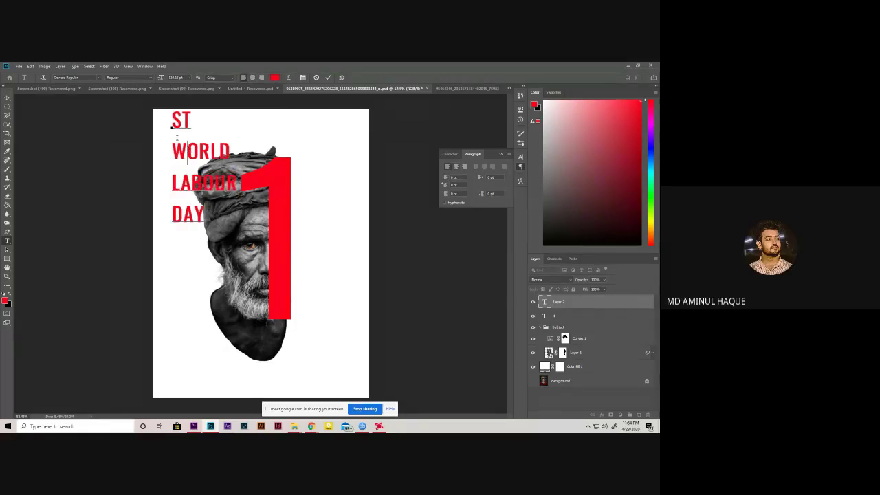
pyautogui.click(195, 123)
pyautogui.press('Return')
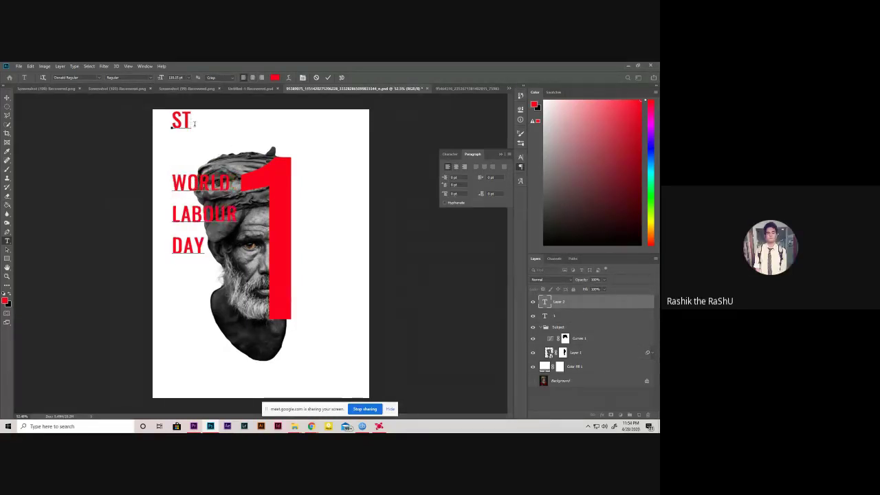
pyautogui.write('MAY')
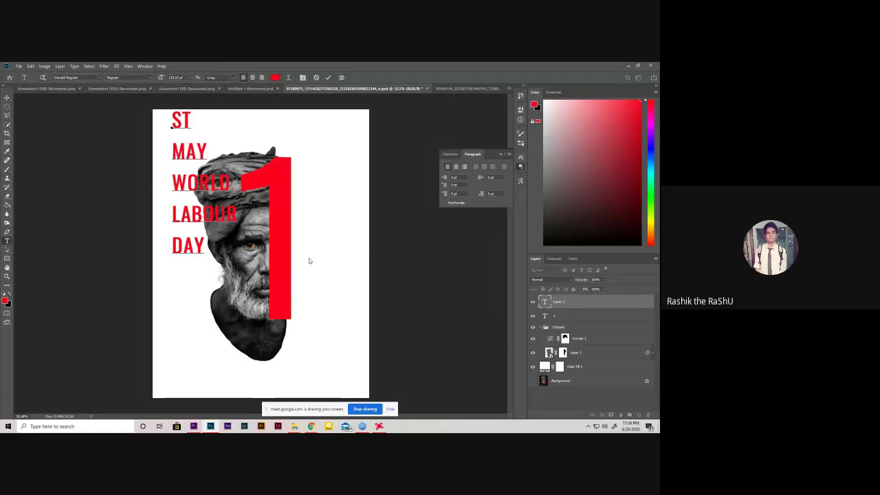
pyautogui.click(521, 156)
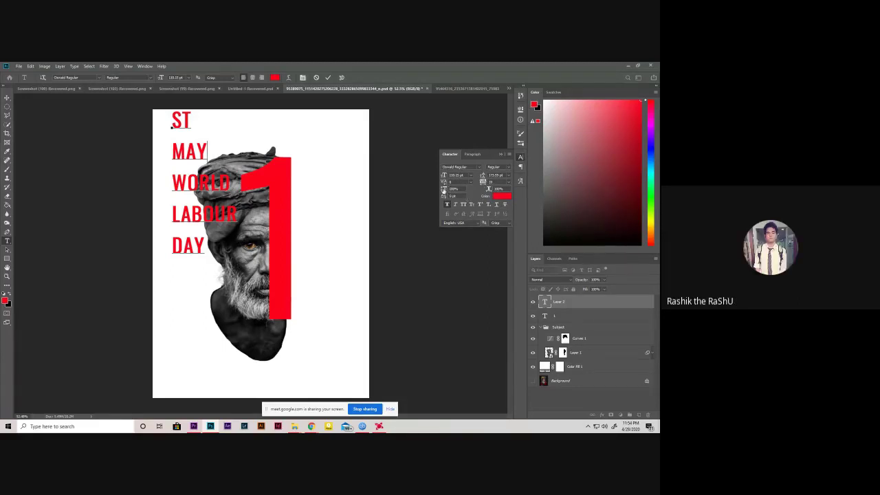
pyautogui.click(459, 190)
pyautogui.write('139')
pyautogui.click(7, 98)
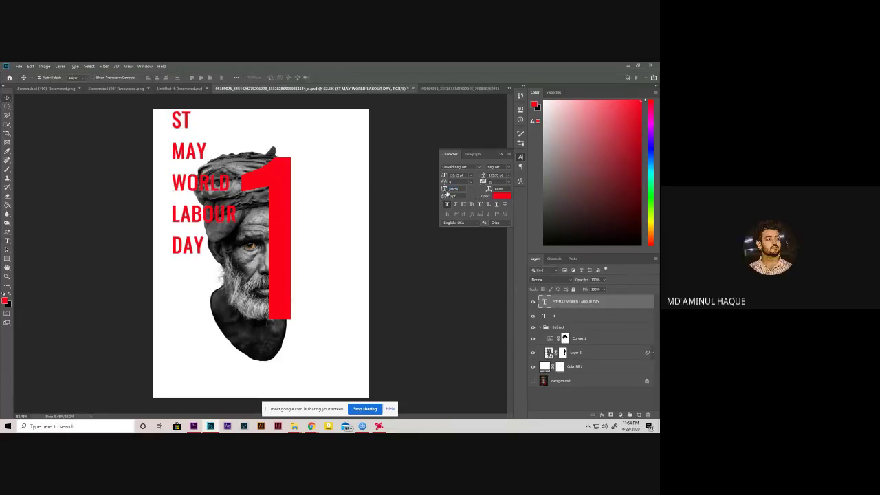
# - Adjust the title's scaling and leading, then move it just right of the red 1
pyautogui.moveTo(447, 194)
pyautogui.mouseDown()
pyautogui.moveTo(463, 189)
pyautogui.moveTo(454, 189)
pyautogui.mouseUp()
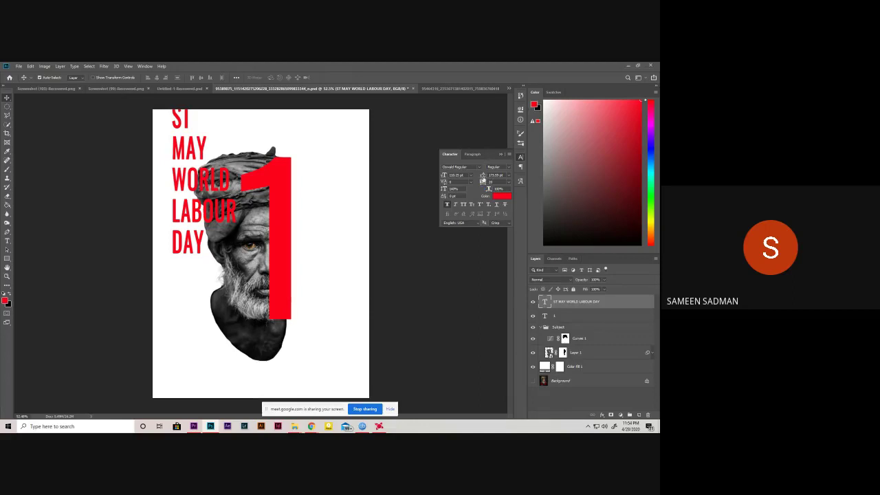
pyautogui.moveTo(484, 176); pyautogui.dragTo(482, 176)
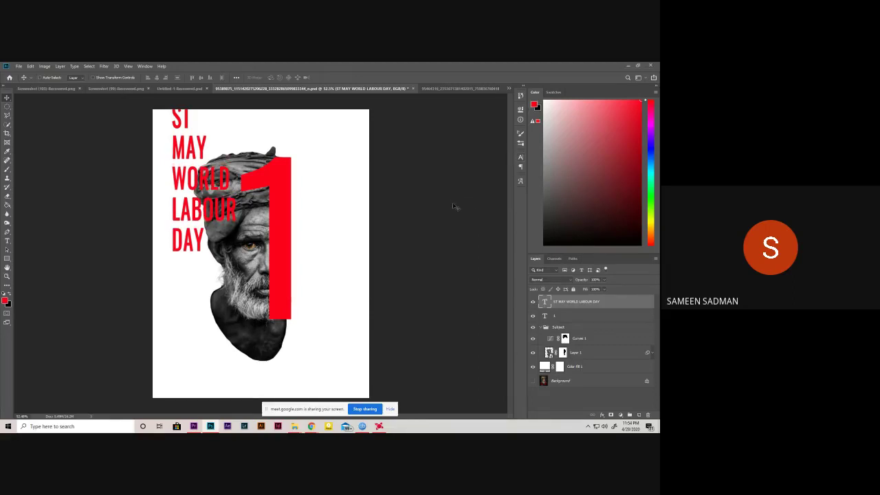
pyautogui.hotkey('ctrl', 't')
pyautogui.moveTo(206, 182); pyautogui.dragTo(330, 241)
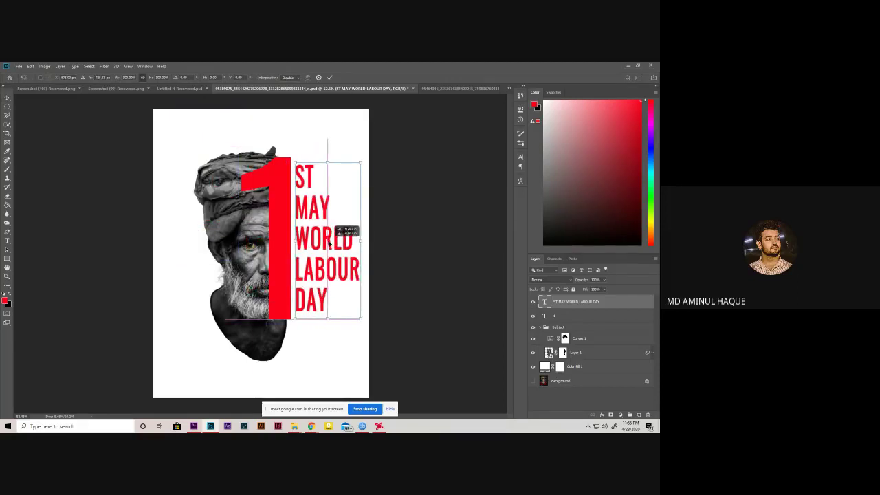
pyautogui.scroll(2, 351, 322)
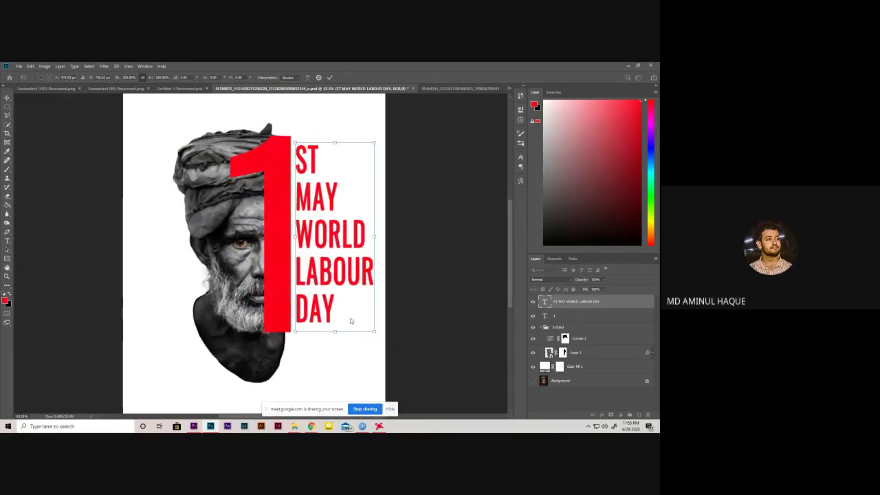
pyautogui.moveTo(345, 274); pyautogui.dragTo(339, 282)
# - Commit the title's new position beside the red 1
pyautogui.click(330, 77)
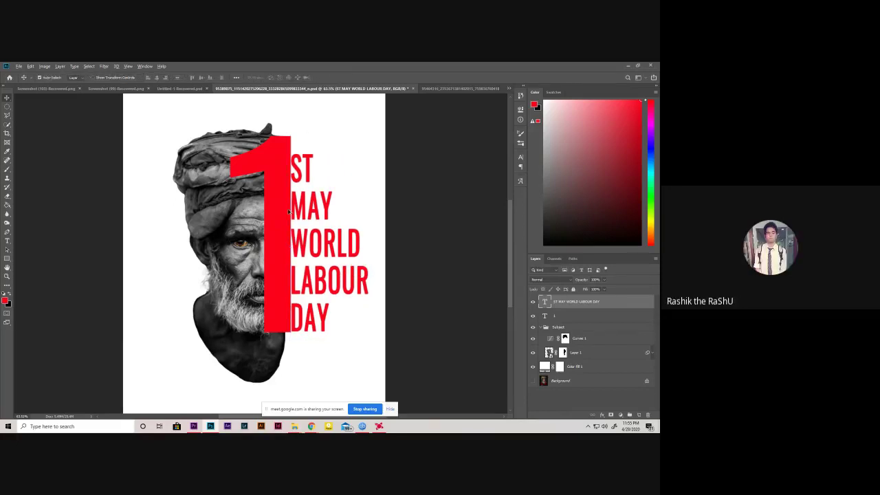
pyautogui.scroll(2, 289, 212)
pyautogui.scroll(-3, 289, 212)
pyautogui.scroll(2, 303, 216)
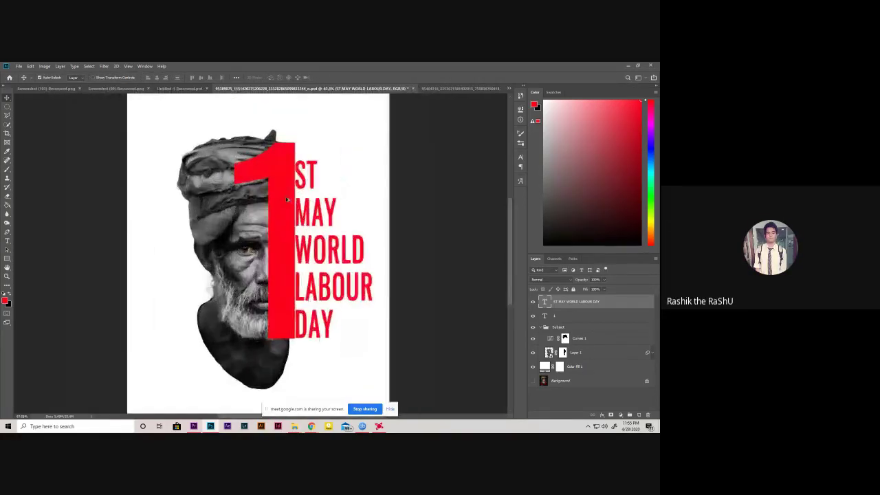
pyautogui.scroll(1, 309, 220)
pyautogui.scroll(2, 318, 224)
pyautogui.scroll(-1, 319, 223)
pyautogui.scroll(-1, 318, 224)
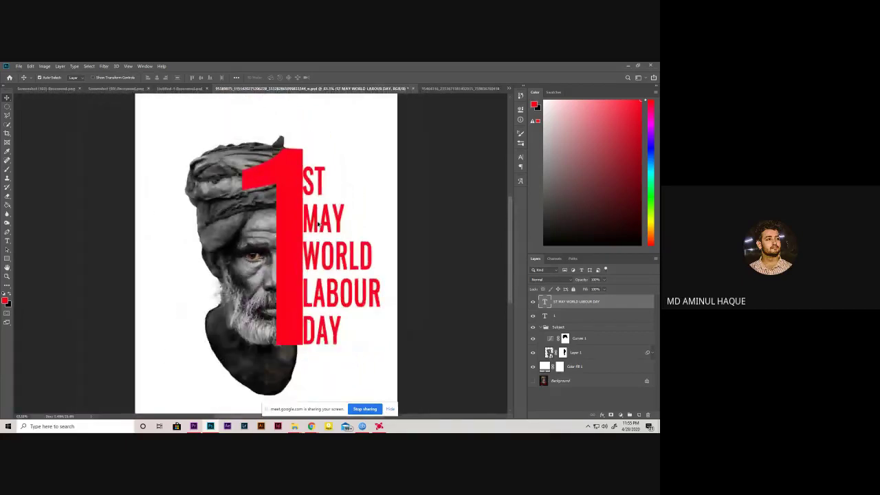
pyautogui.scroll(1, 320, 225)
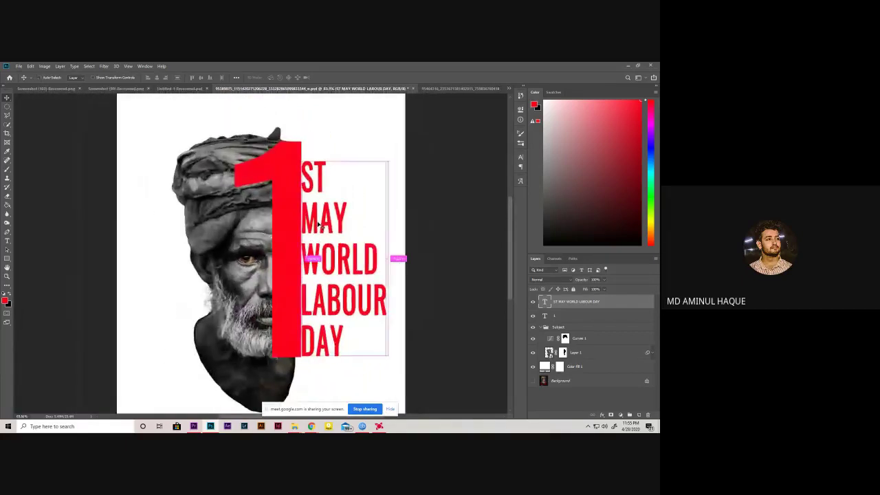
# - Increase the title's line spacing and nudge the text block slightly up and right
pyautogui.click(520, 157)
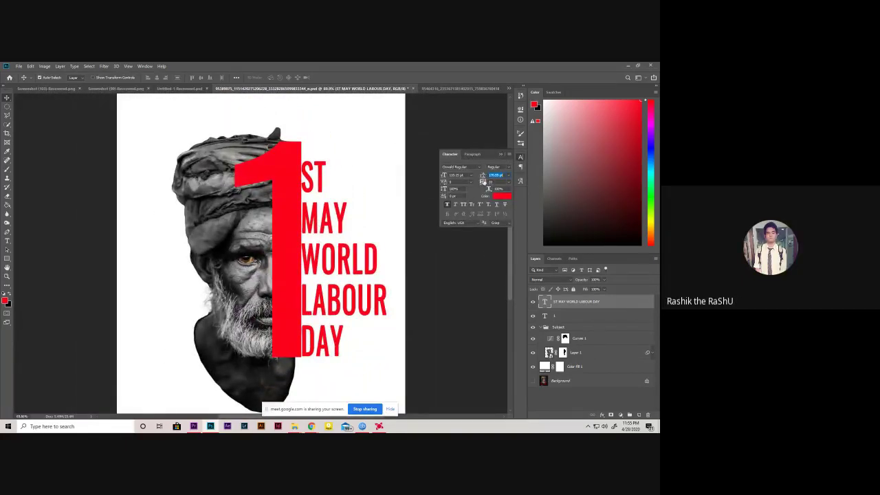
pyautogui.moveTo(483, 176); pyautogui.dragTo(484, 175)
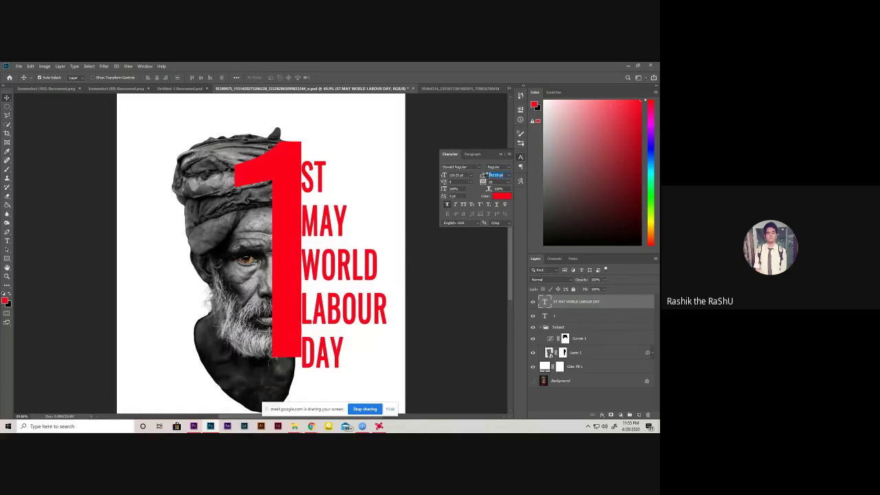
pyautogui.click(495, 154)
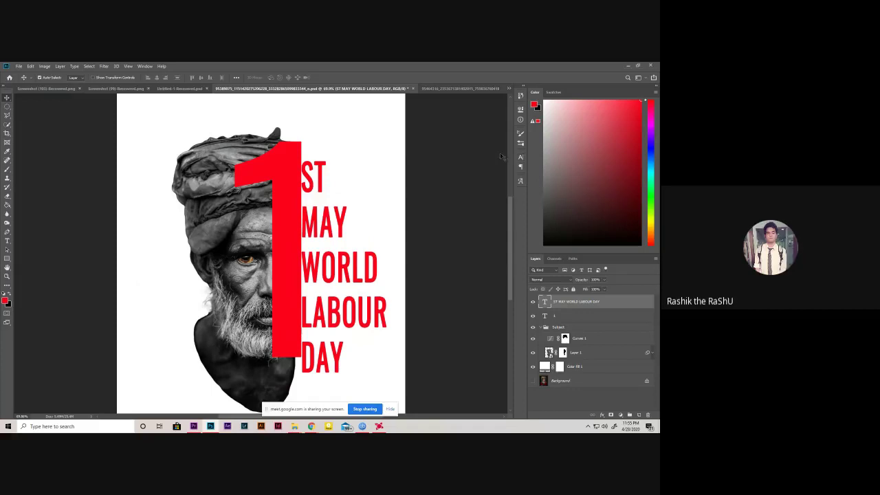
pyautogui.hotkey('ctrl', 't')
pyautogui.moveTo(324, 251); pyautogui.dragTo(328, 236)
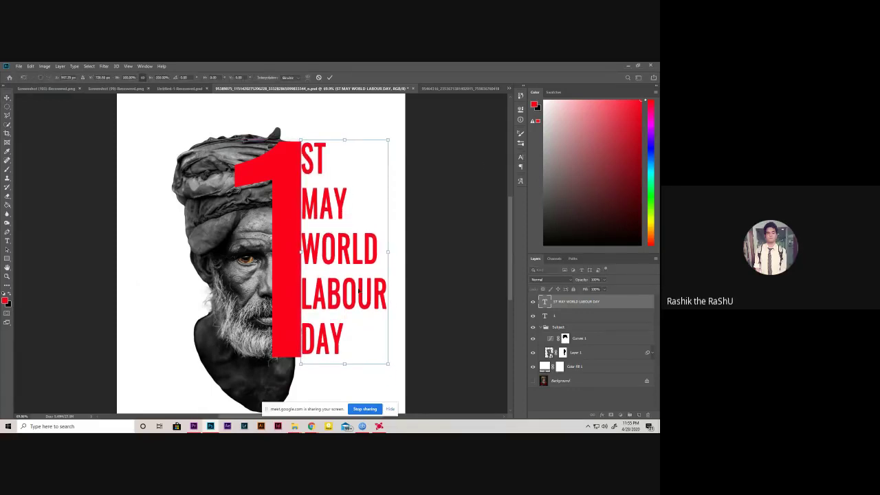
# - Widen the title's leading further and reposition the block beside the red 1, committing it
pyautogui.click(520, 166)
pyautogui.click(521, 157)
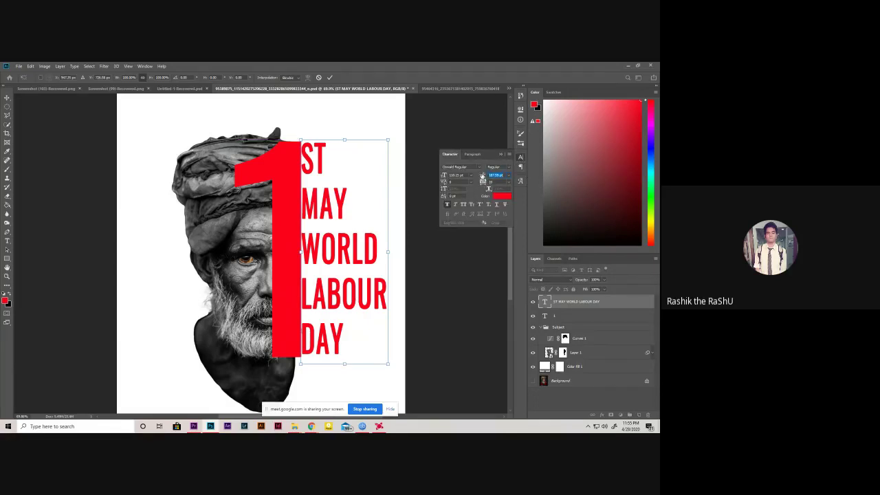
pyautogui.click(7, 99)
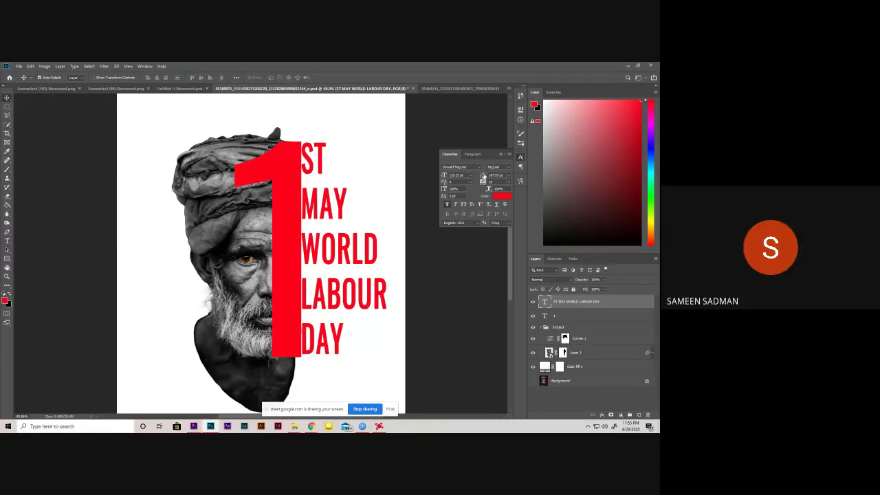
pyautogui.moveTo(483, 176); pyautogui.dragTo(486, 175)
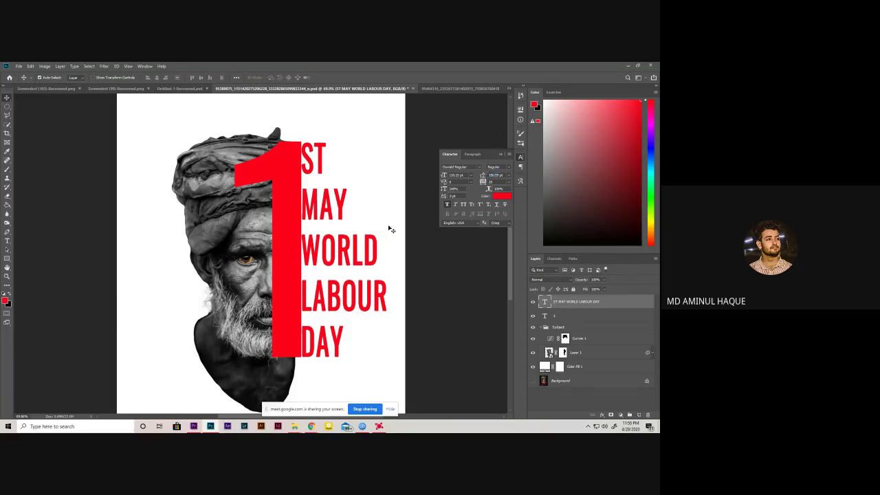
pyautogui.click(501, 158)
pyautogui.hotkey('ctrl', 't')
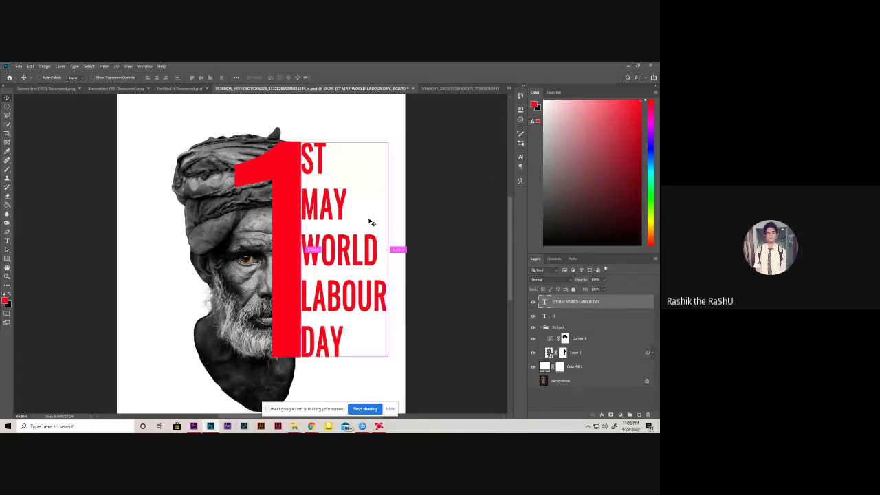
pyautogui.scroll(1, 337, 251)
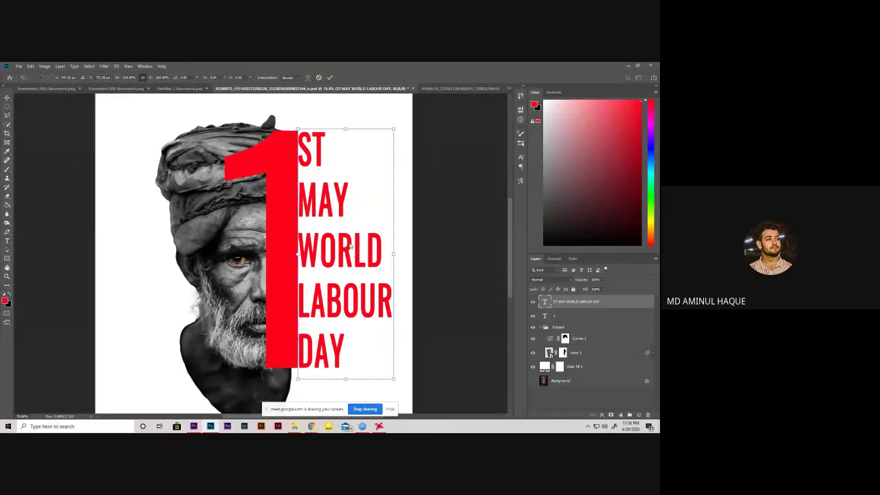
pyautogui.moveTo(343, 245); pyautogui.dragTo(347, 245)
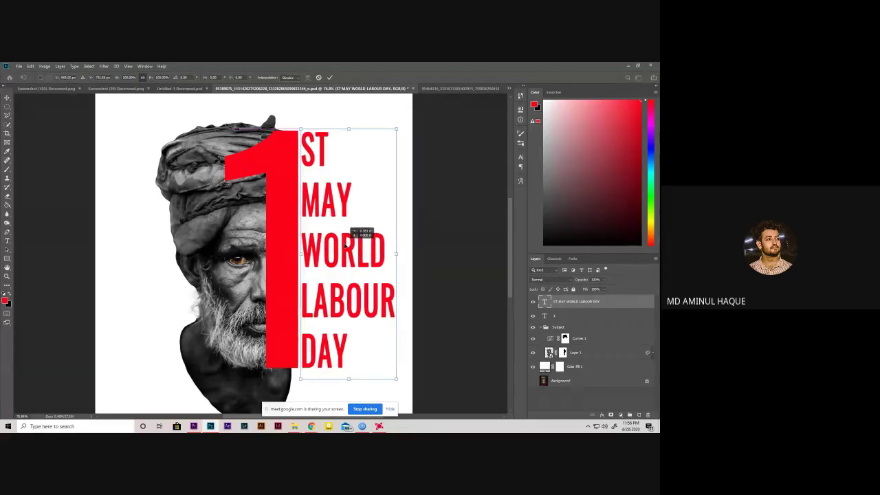
pyautogui.click(330, 77)
pyautogui.scroll(1, 339, 216)
# - Tighten the letter spacing of LABOUR in the stacked title text
pyautogui.scroll(-2, 348, 220)
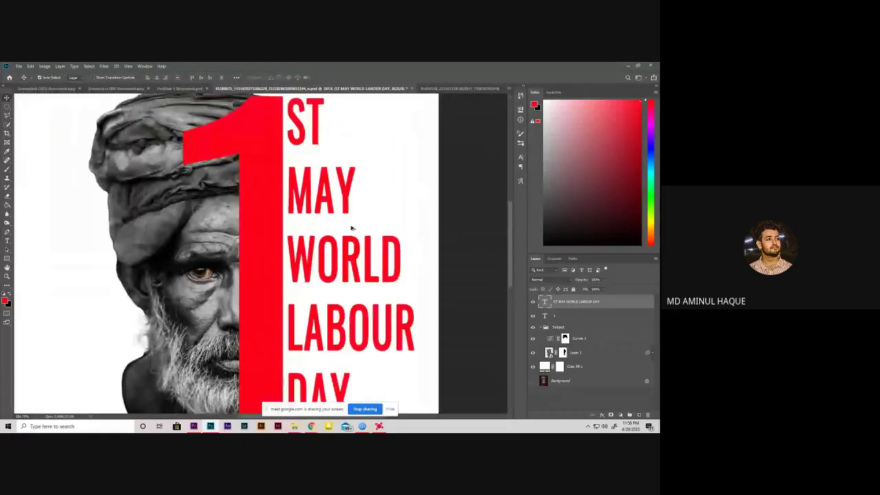
pyautogui.scroll(-2, 352, 226)
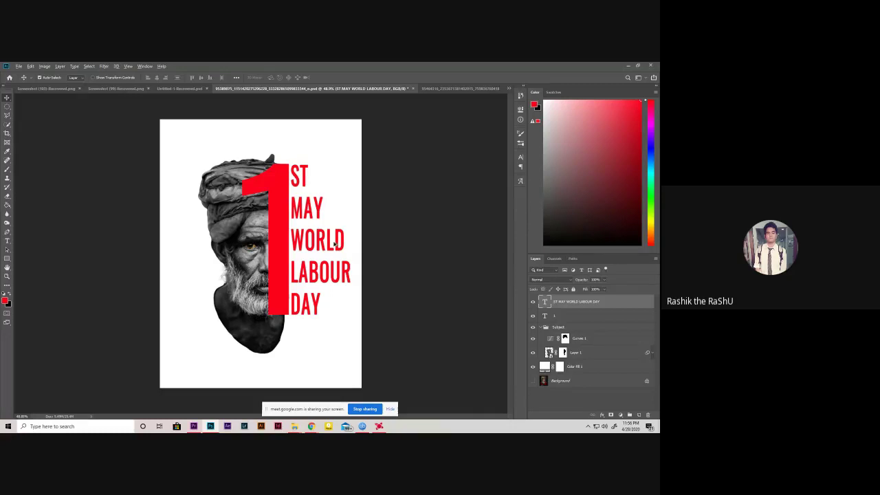
pyautogui.scroll(2, 334, 242)
pyautogui.scroll(2, 311, 247)
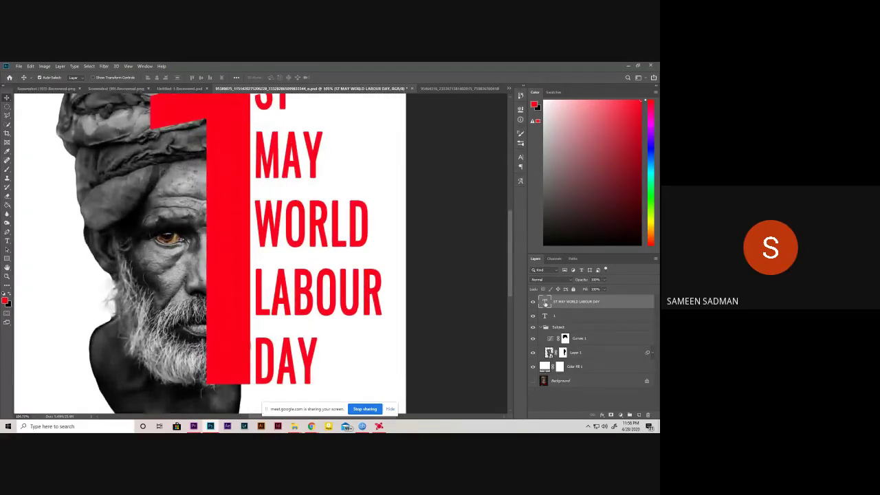
pyautogui.doubleClick(333, 223)
pyautogui.moveTo(385, 291); pyautogui.dragTo(255, 291)
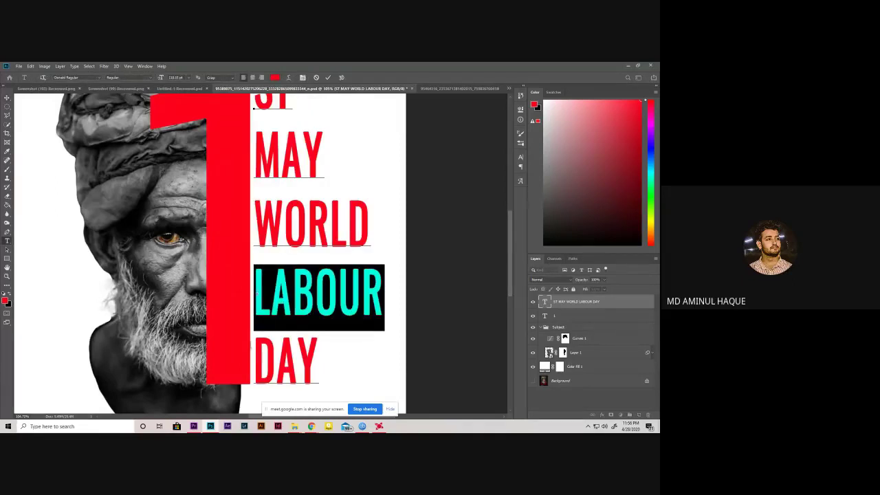
pyautogui.click(520, 157)
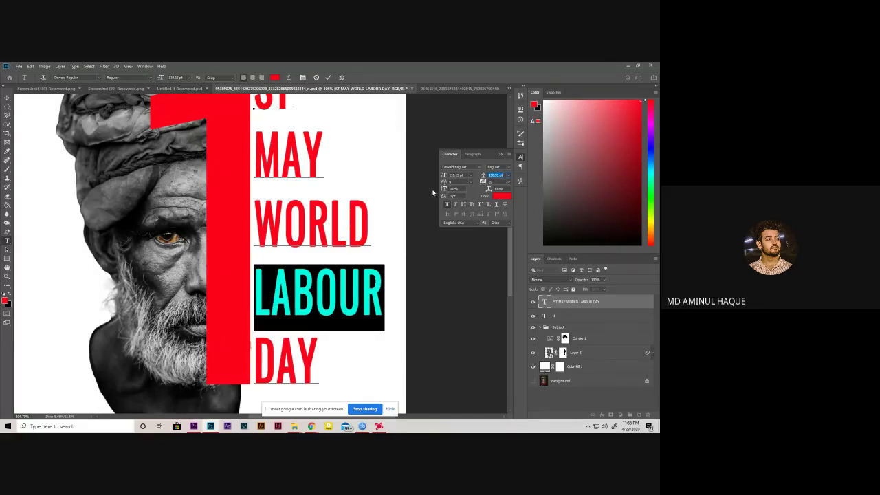
pyautogui.moveTo(484, 179); pyautogui.dragTo(483, 182)
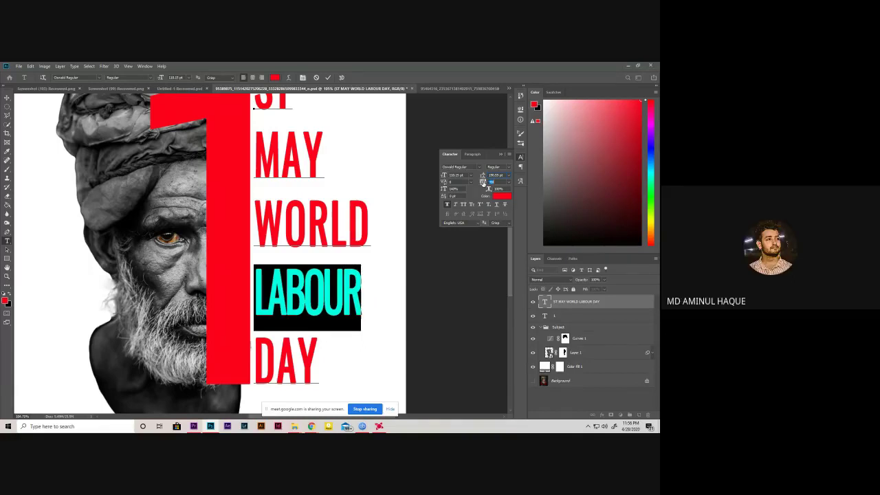
# - Widen the tracking of WORLD and MAY, then commit the text edit
pyautogui.moveTo(256, 216); pyautogui.dragTo(369, 218)
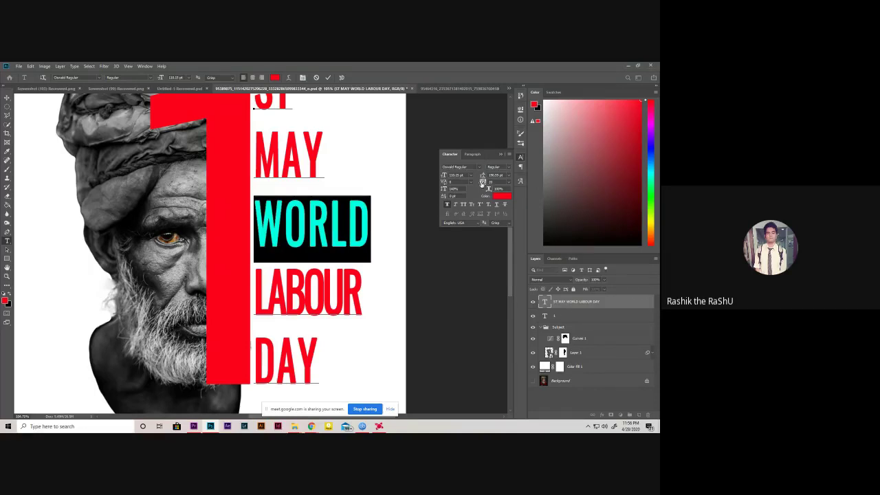
pyautogui.moveTo(484, 182); pyautogui.dragTo(485, 183)
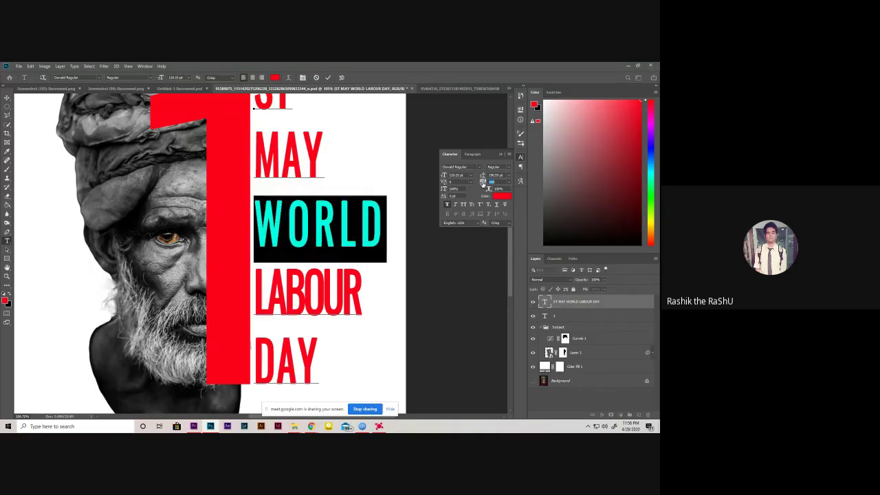
pyautogui.moveTo(483, 182); pyautogui.dragTo(483, 183)
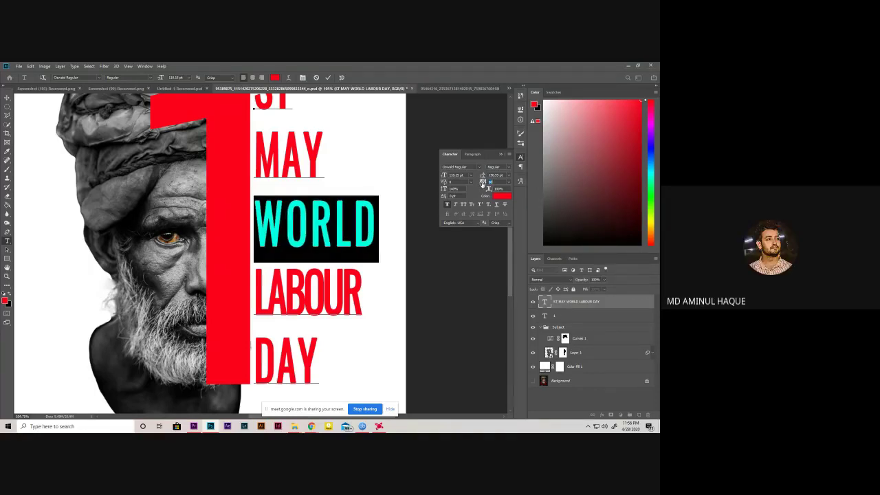
pyautogui.press('Up')
pyautogui.hotkey('shift', 'End')
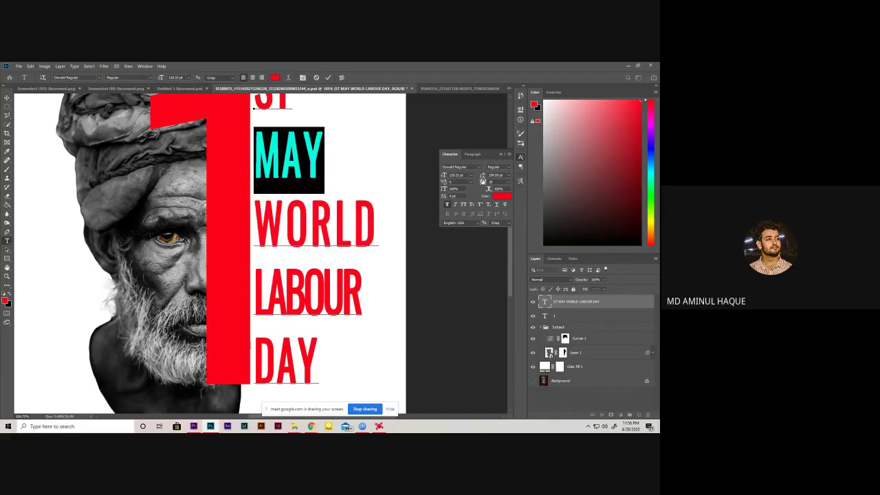
pyautogui.moveTo(483, 182); pyautogui.dragTo(485, 183)
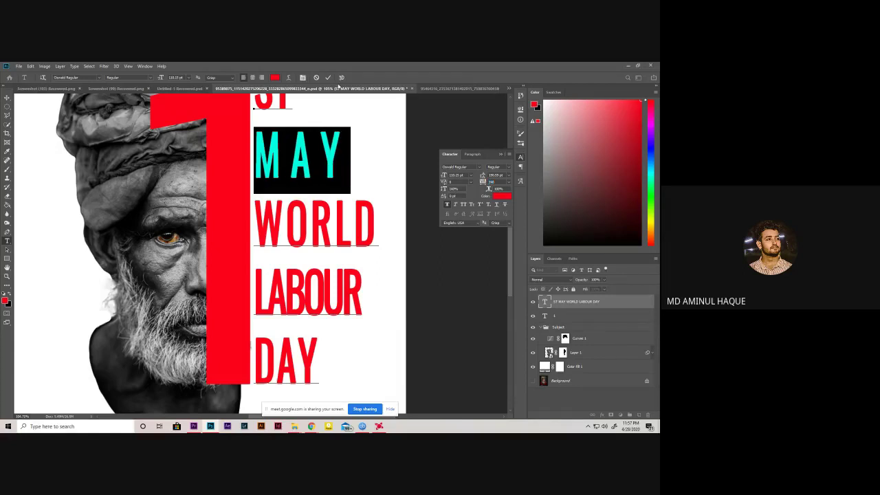
pyautogui.hotkey('ctrl', 'Return')
pyautogui.hotkey('ctrl', '0')
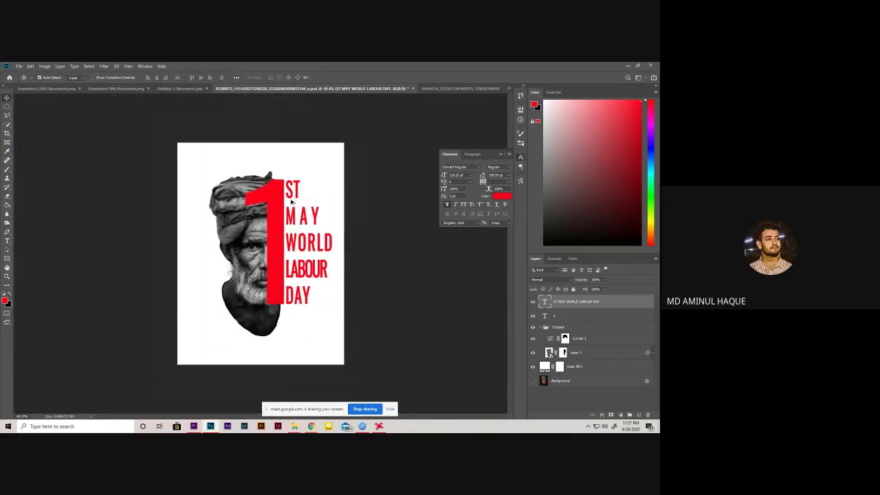
# - Widen LABOUR's letter spacing slightly and commit the text edit
pyautogui.scroll(1, 289, 254)
pyautogui.scroll(2, 292, 261)
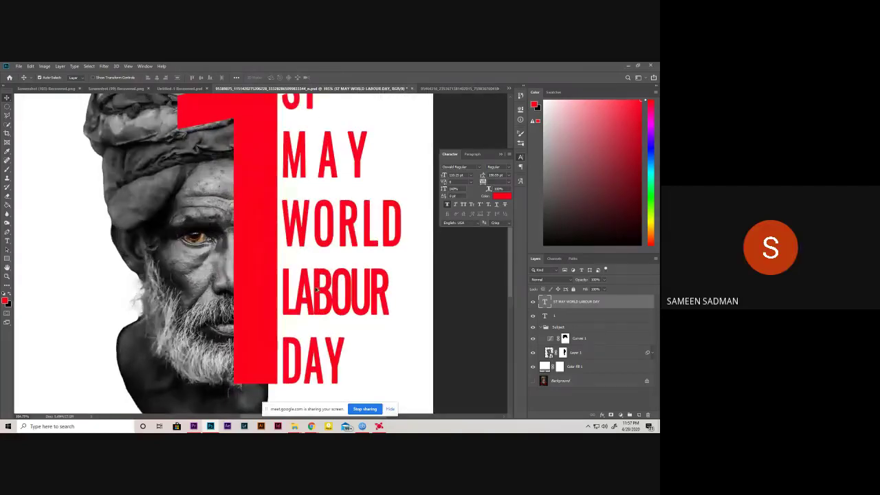
pyautogui.scroll(-3, 316, 289)
pyautogui.scroll(3, 317, 289)
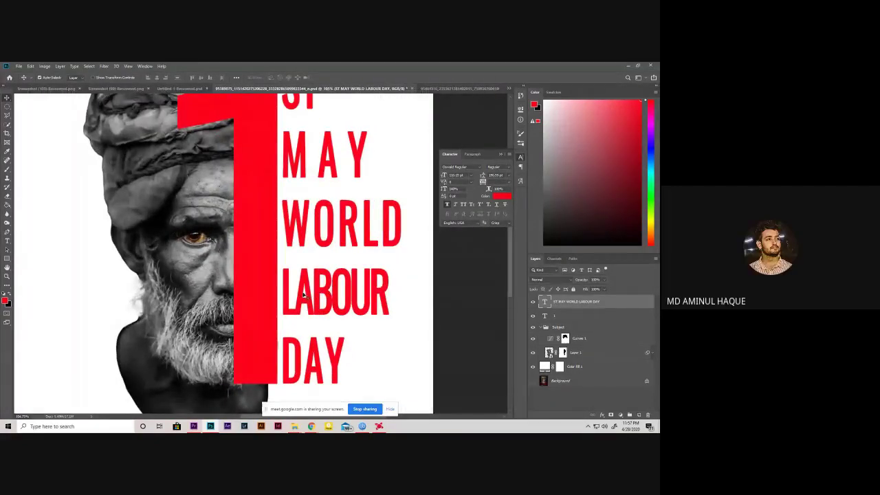
pyautogui.doubleClick(303, 294)
pyautogui.hotkey('ctrl', 'a')
pyautogui.click(309, 296)
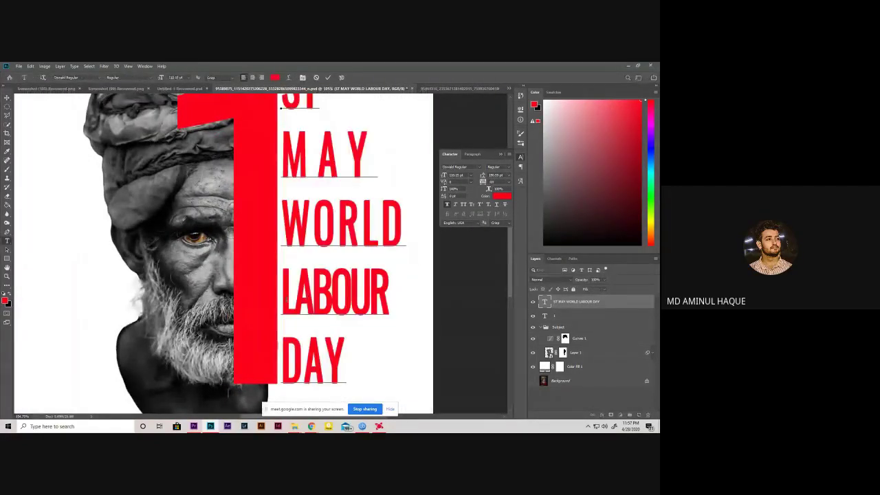
pyautogui.moveTo(282, 300); pyautogui.dragTo(390, 300)
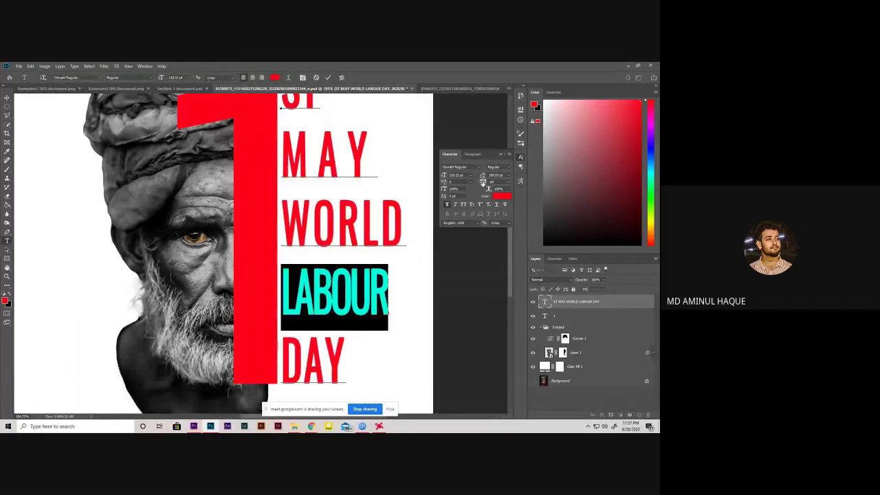
pyautogui.moveTo(483, 180); pyautogui.dragTo(483, 181)
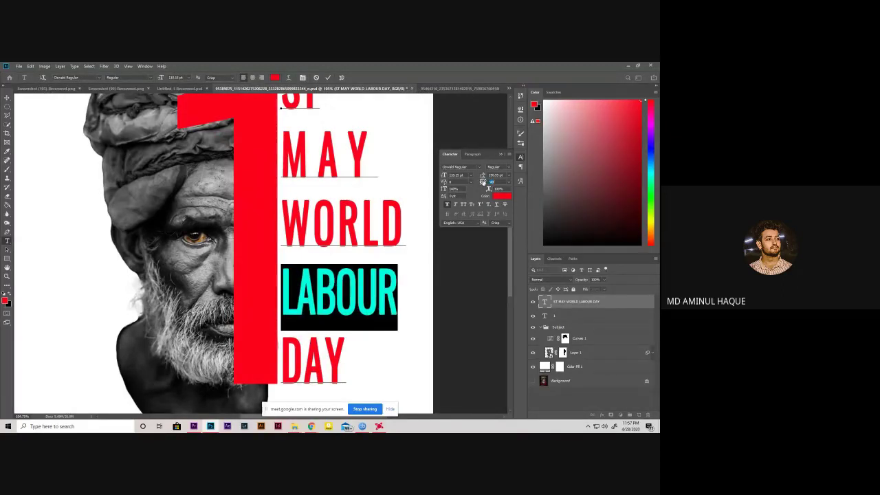
pyautogui.click(501, 155)
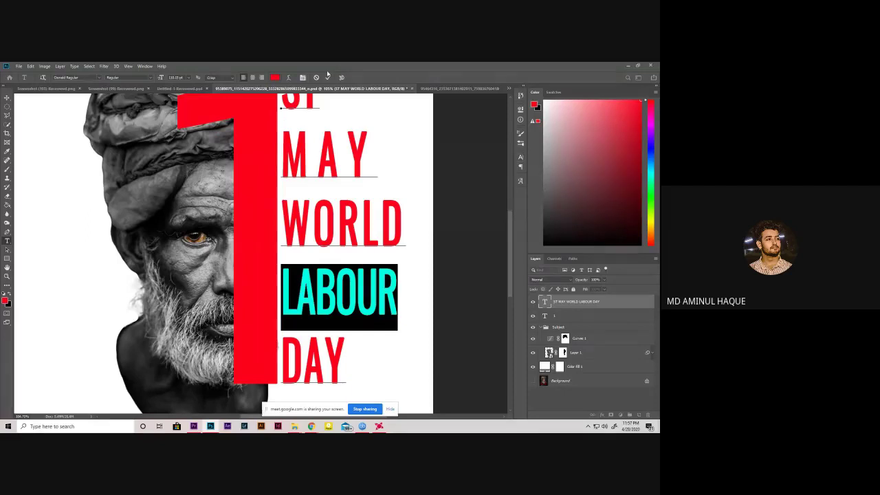
pyautogui.click(328, 74)
# - Reduce MAY's tracking by two steps and commit the change
pyautogui.press('v')
pyautogui.scroll(-3, 274, 260)
pyautogui.scroll(-2, 274, 260)
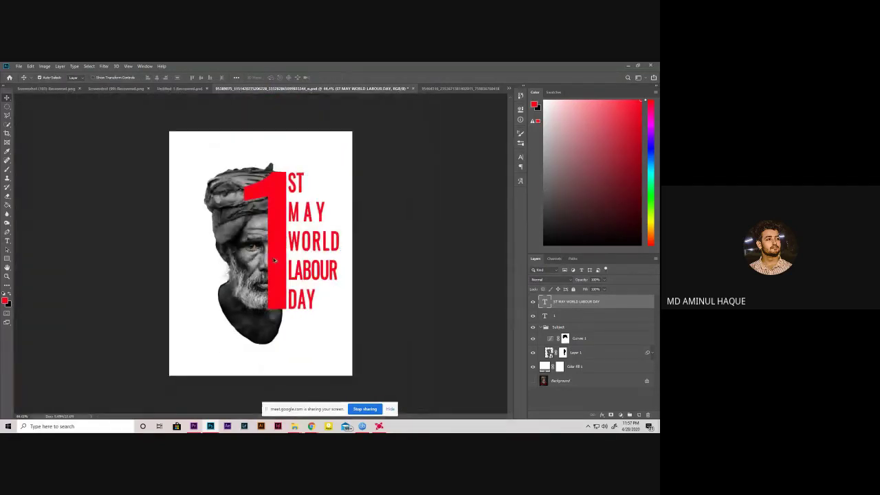
pyautogui.scroll(1, 296, 251)
pyautogui.scroll(3, 300, 215)
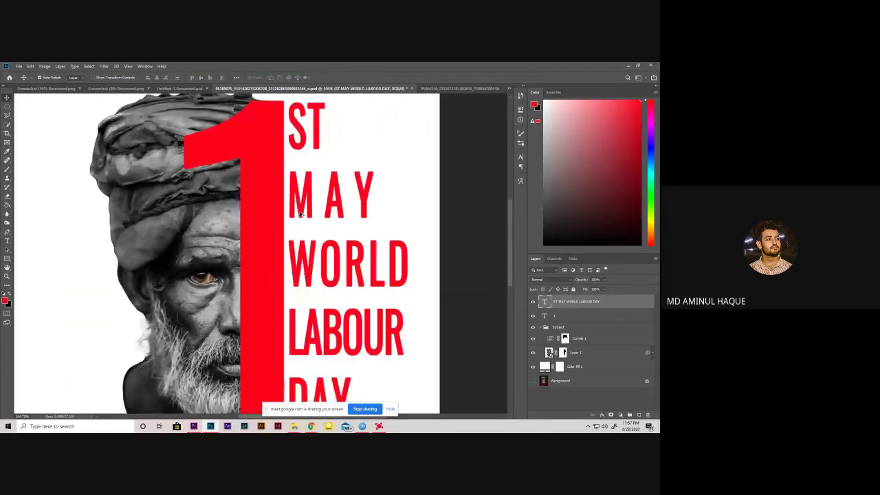
pyautogui.scroll(-2, 300, 214)
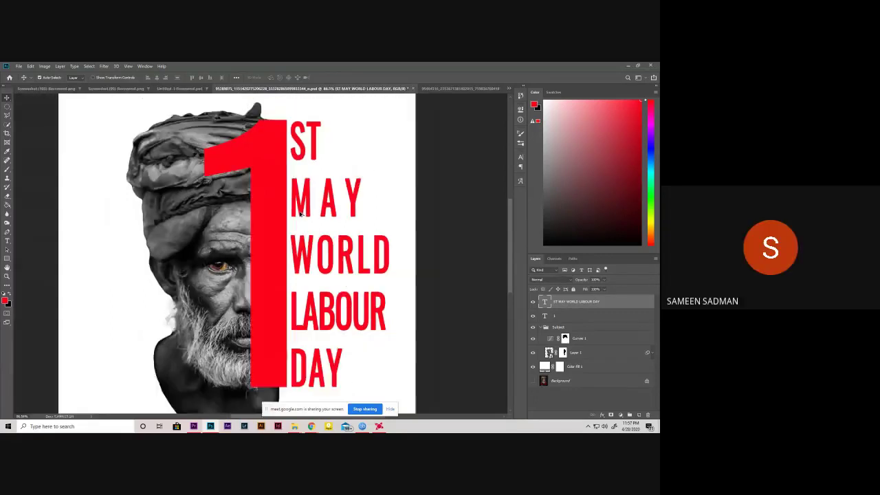
pyautogui.scroll(-2, 300, 216)
pyautogui.scroll(-1, 301, 219)
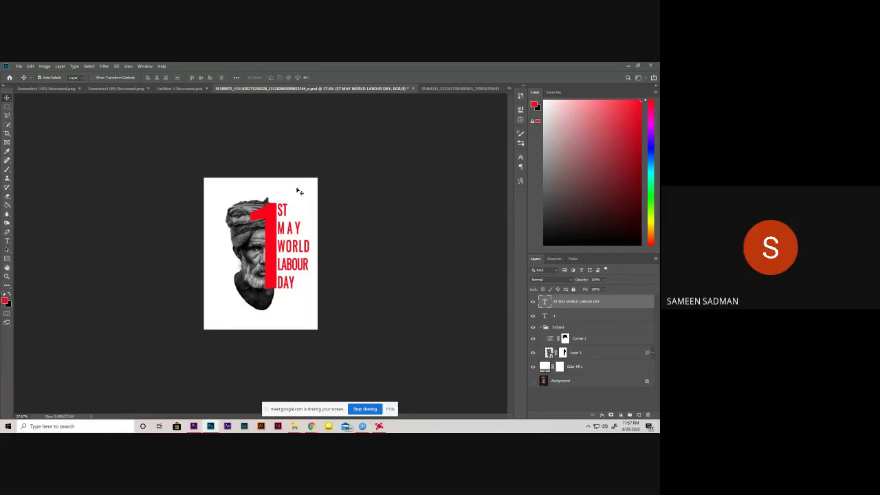
pyautogui.scroll(1, 287, 216)
pyautogui.scroll(1, 287, 216)
pyautogui.scroll(1, 288, 216)
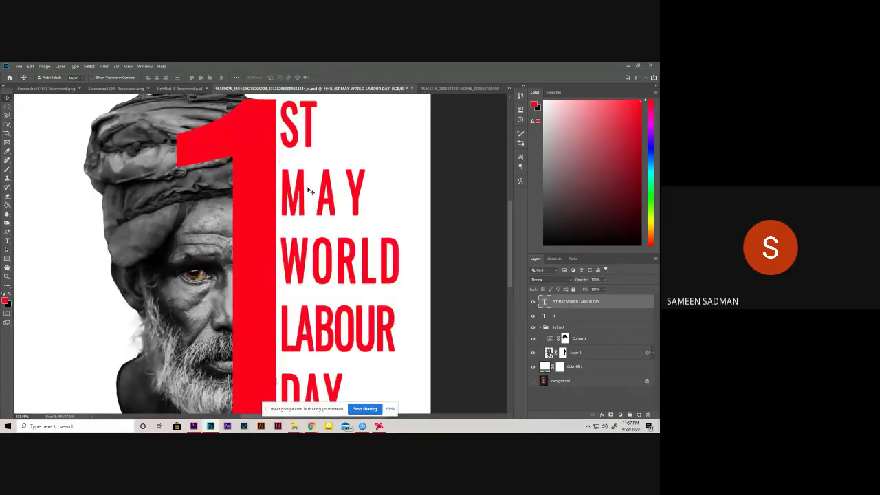
pyautogui.press('t')
pyautogui.click(317, 196)
pyautogui.moveTo(363, 196); pyautogui.dragTo(280, 196)
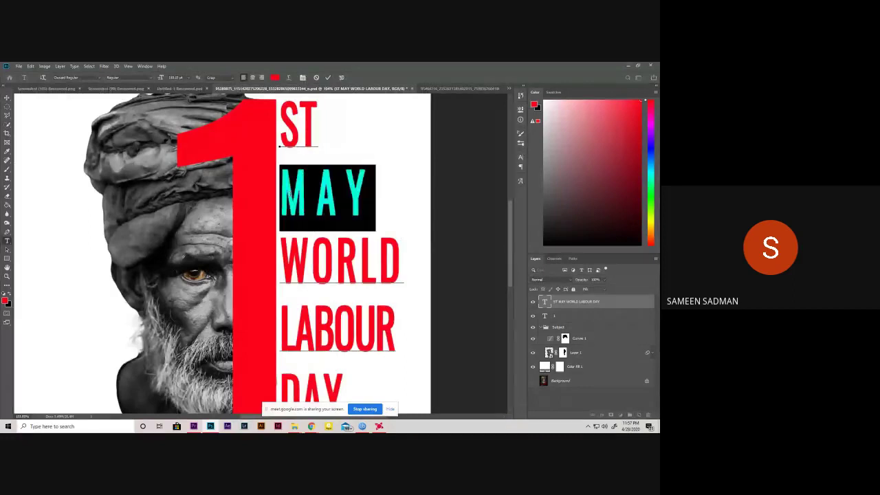
pyautogui.click(520, 158)
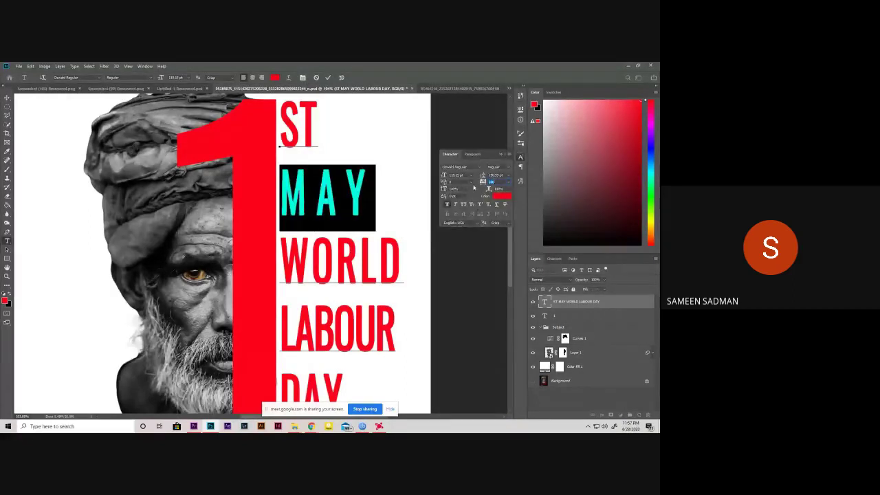
pyautogui.press('Down')
pyautogui.press('Down')
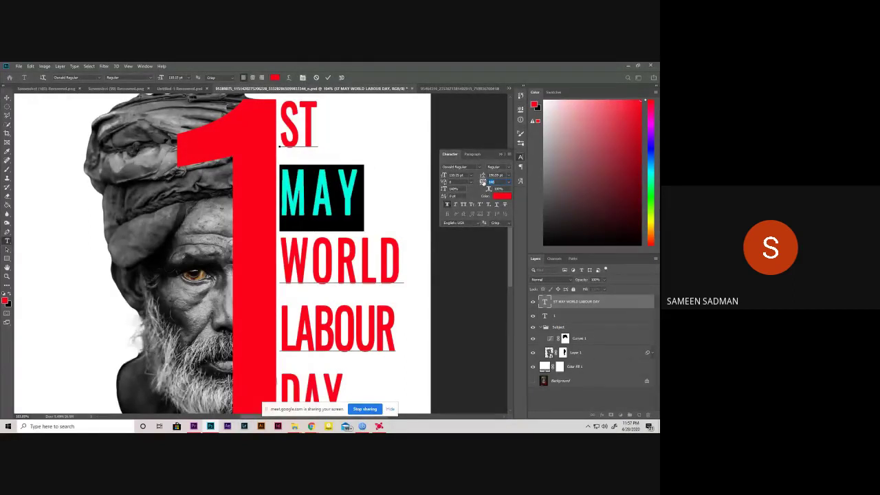
pyautogui.press('Down')
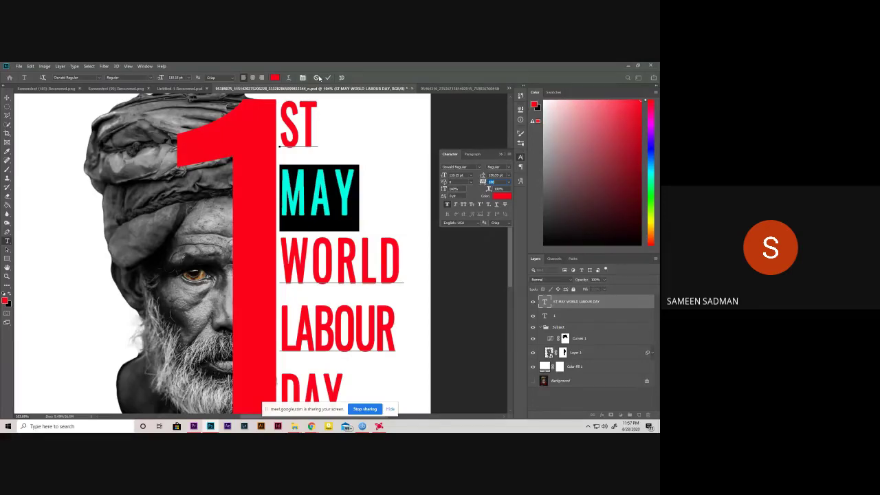
pyautogui.hotkey('ctrl', 'Return')
pyautogui.press('v')
pyautogui.hotkey('ctrl', '0')
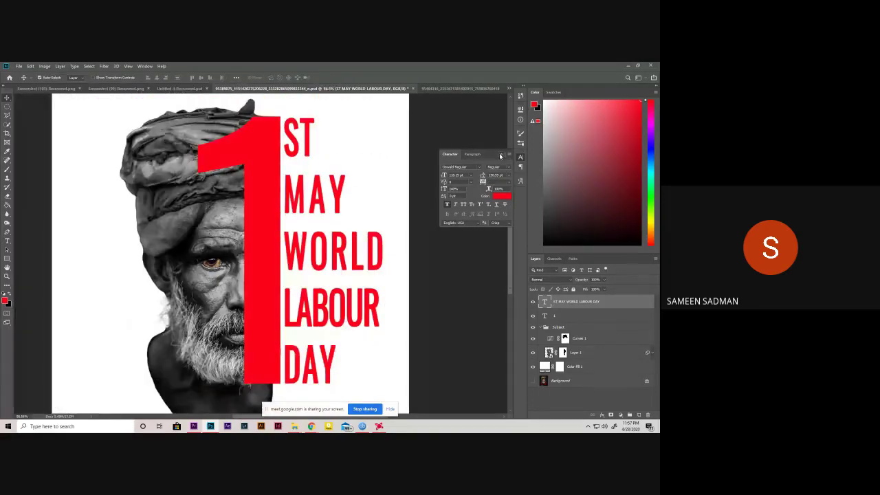
pyautogui.click(521, 156)
pyautogui.scroll(-5, 309, 240)
pyautogui.scroll(-2, 239, 297)
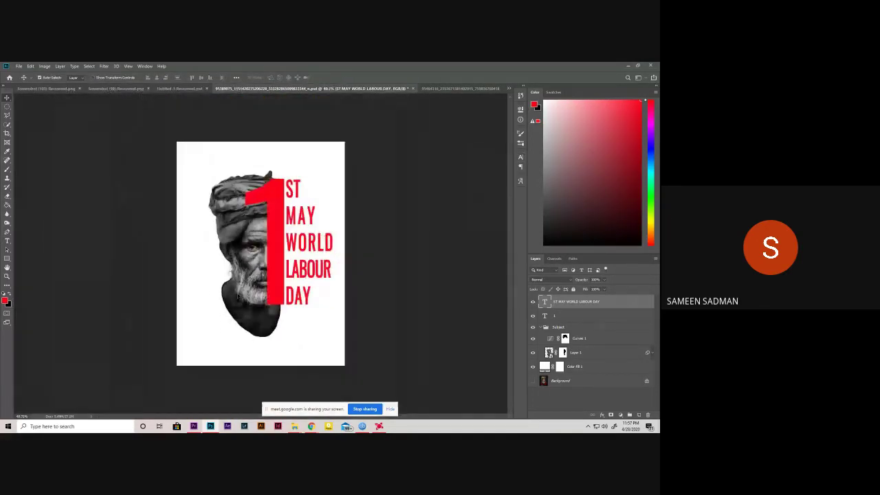
pyautogui.scroll(1, 215, 336)
# - On Layer 1's mask, hide a straight-edged area below the beard's lower left
pyautogui.click(597, 354)
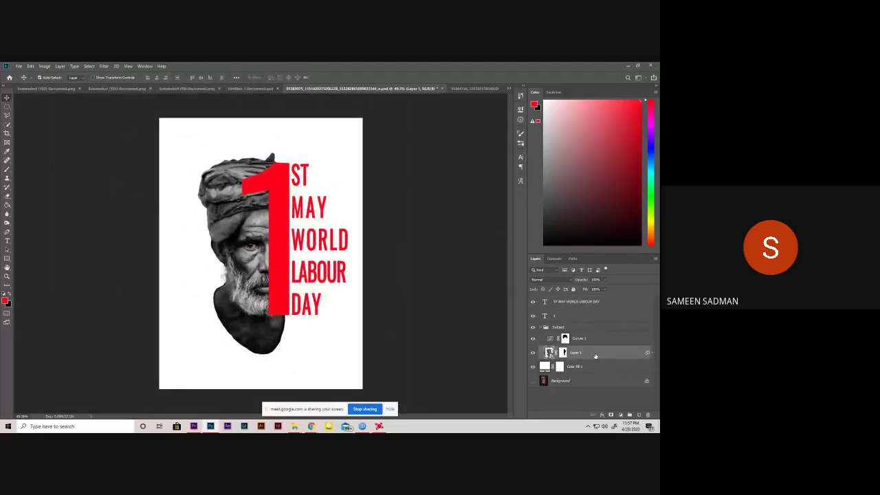
pyautogui.click(564, 352)
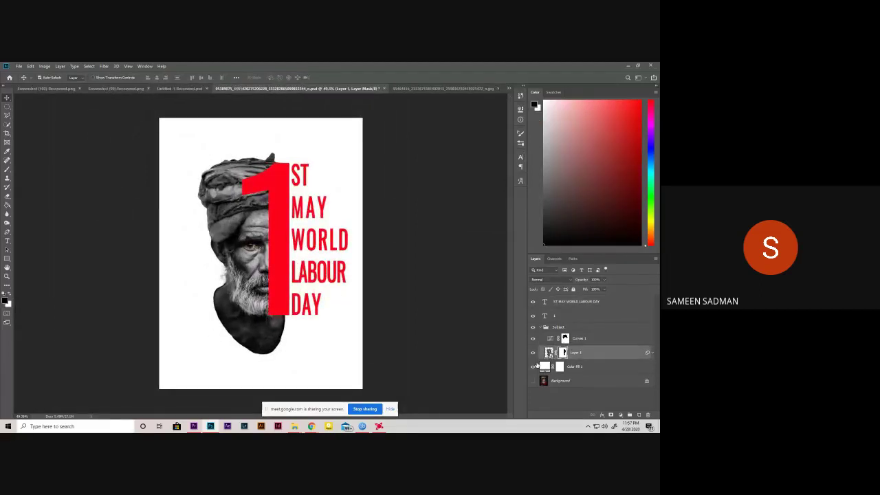
pyautogui.press('l')
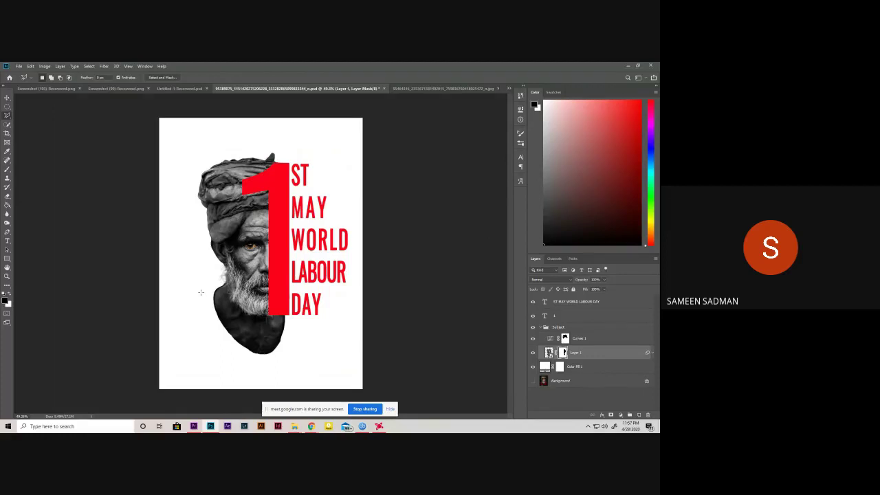
pyautogui.click(212, 289)
pyautogui.click(270, 359)
pyautogui.click(200, 352)
pyautogui.click(187, 303)
pyautogui.click(213, 290)
pyautogui.press('b')
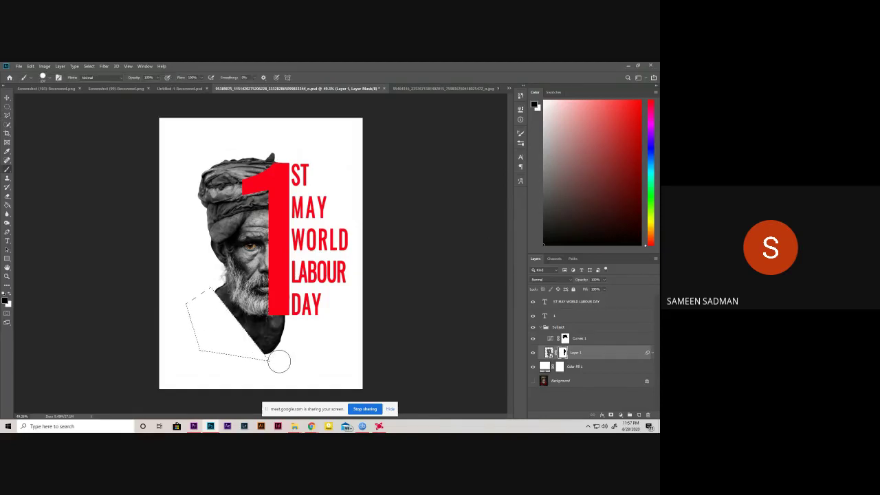
pyautogui.hotkey('alt', 'BackSpace')
pyautogui.hotkey('ctrl', 'd')
# - Paint the photo back in under the red 1 within a freehand selection
pyautogui.scroll(2, 293, 358)
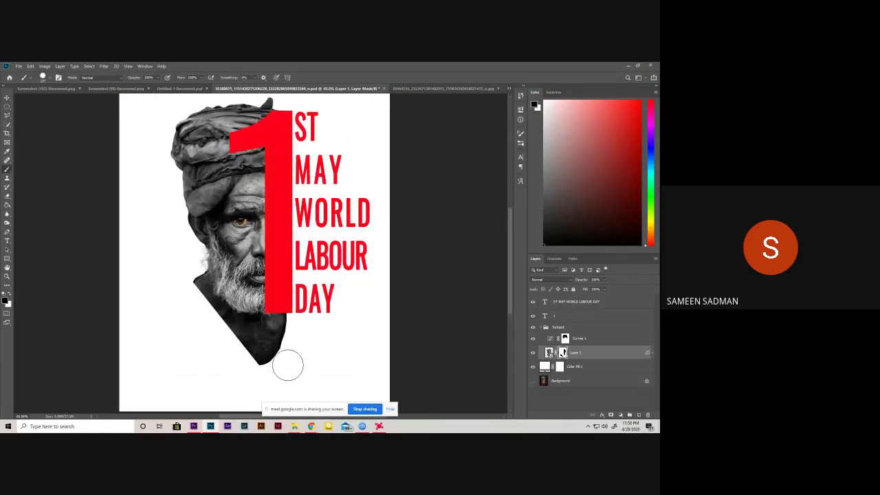
pyautogui.press('l')
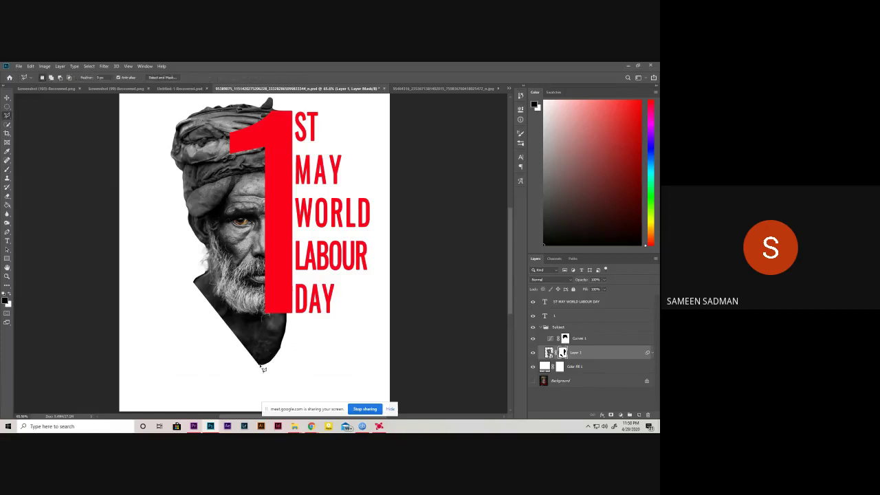
pyautogui.moveTo(262, 370)
pyautogui.mouseDown()
pyautogui.moveTo(258, 378)
pyautogui.moveTo(264, 370)
pyautogui.mouseUp()
pyautogui.press('b')
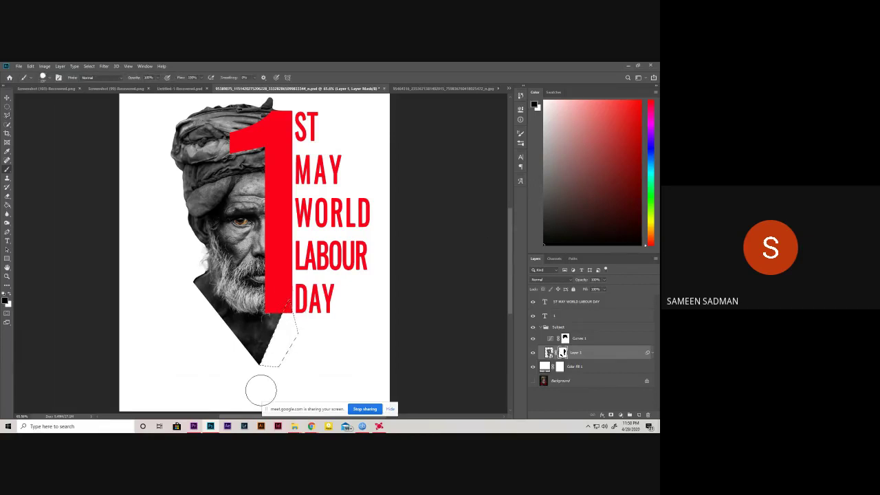
pyautogui.moveTo(288, 293); pyautogui.dragTo(272, 358)
pyautogui.scroll(1, 176, 247)
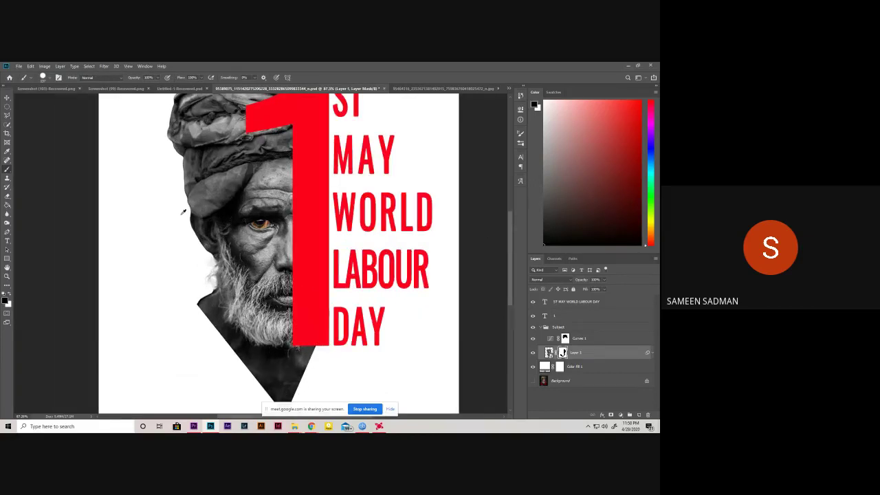
pyautogui.scroll(1, 175, 247)
pyautogui.scroll(-2, 190, 292)
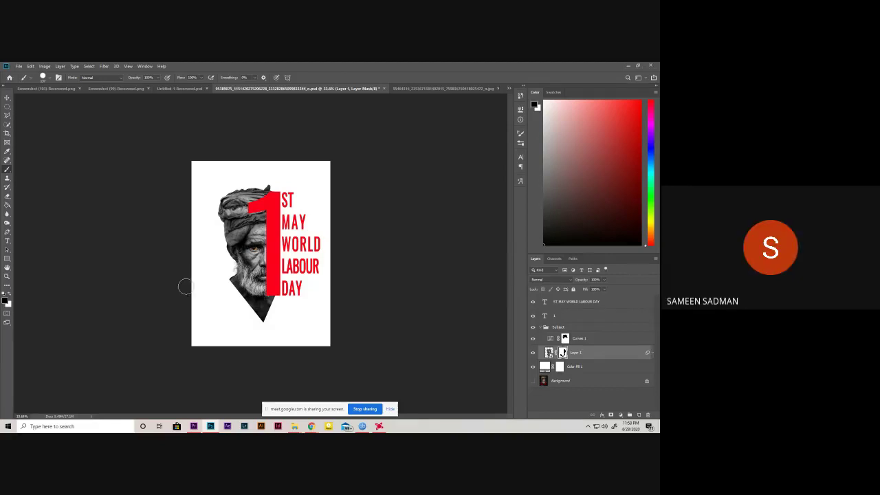
# - Draw a polygonal selection around the portrait's triangular bottom tip
pyautogui.scroll(1, 259, 275)
pyautogui.scroll(1, 240, 350)
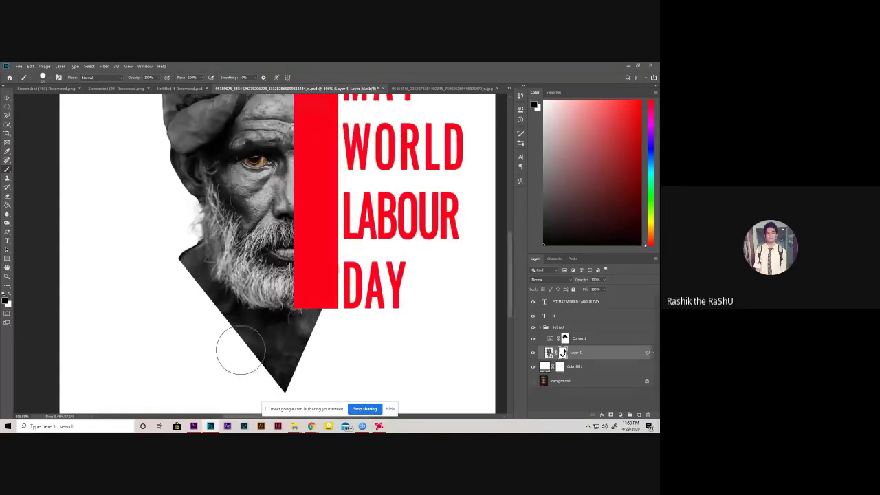
pyautogui.press('l')
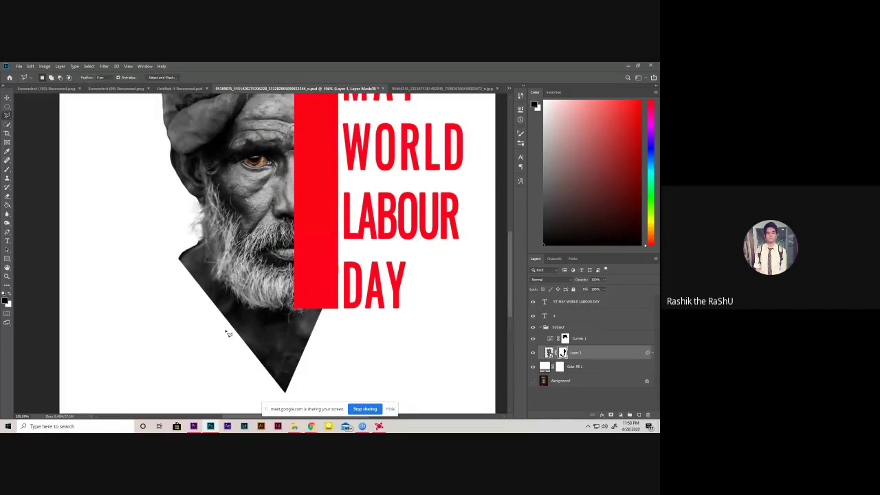
pyautogui.scroll(3, 228, 333)
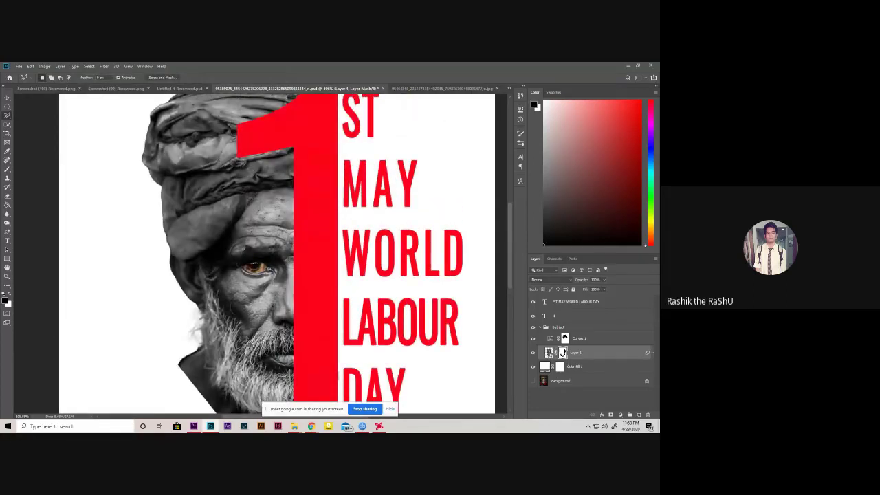
pyautogui.scroll(-1, 247, 338)
pyautogui.scroll(1, 248, 338)
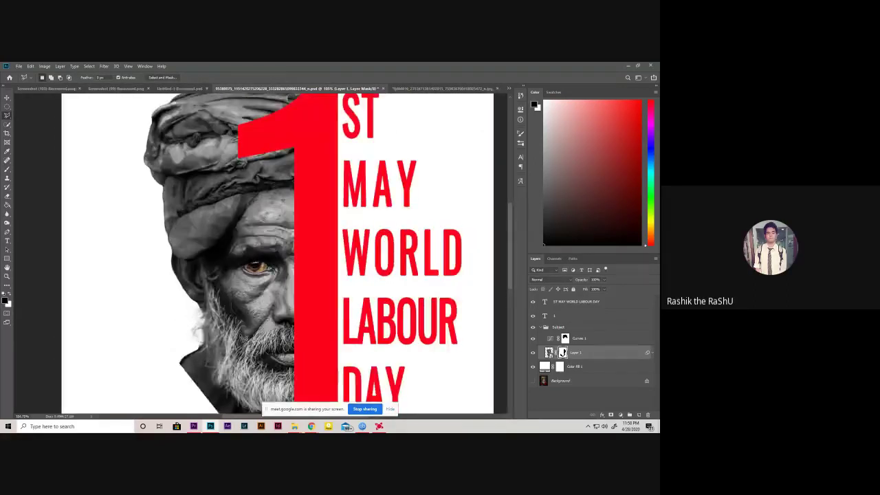
pyautogui.scroll(-2, 275, 272)
pyautogui.scroll(-1, 275, 273)
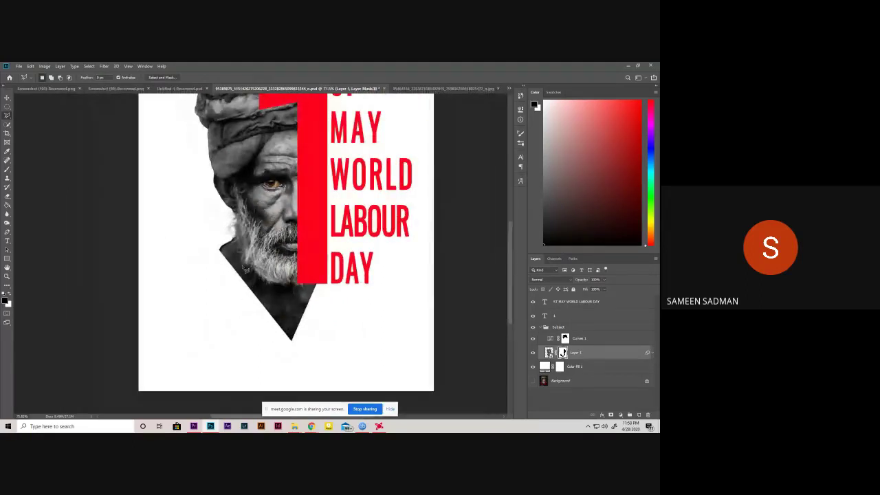
pyautogui.scroll(1, 246, 269)
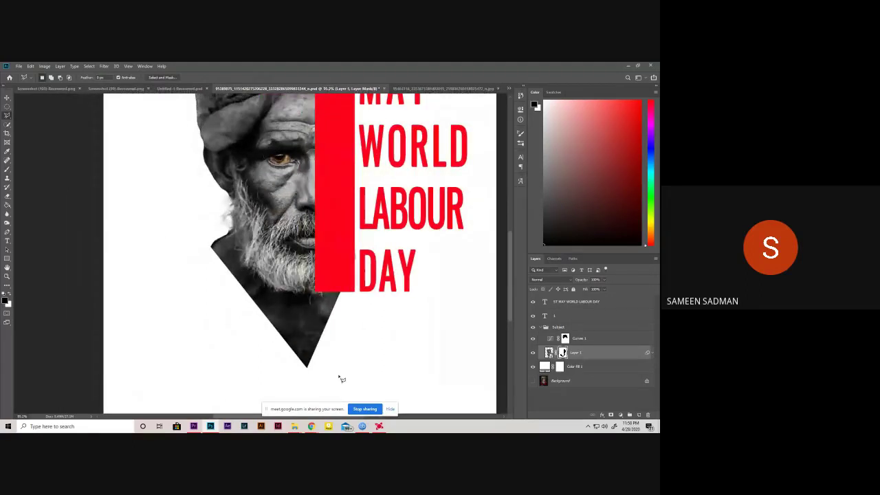
pyautogui.click(256, 309)
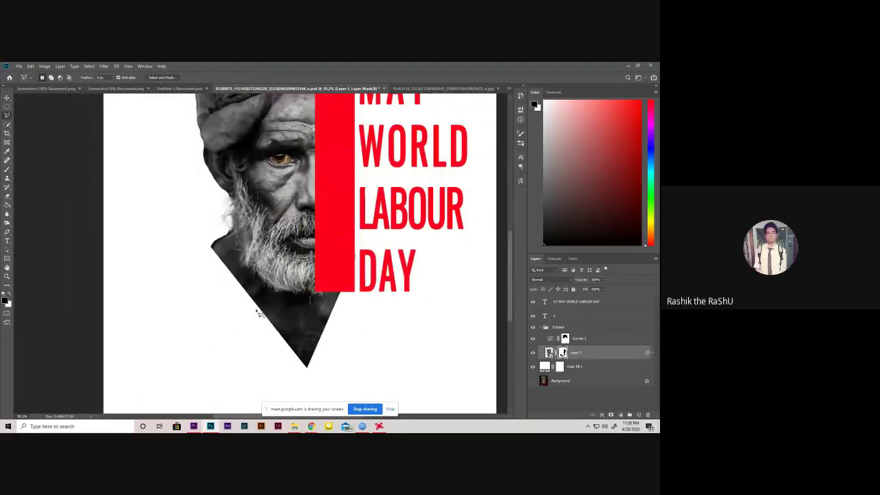
pyautogui.click(347, 309)
pyautogui.click(329, 370)
pyautogui.click(270, 377)
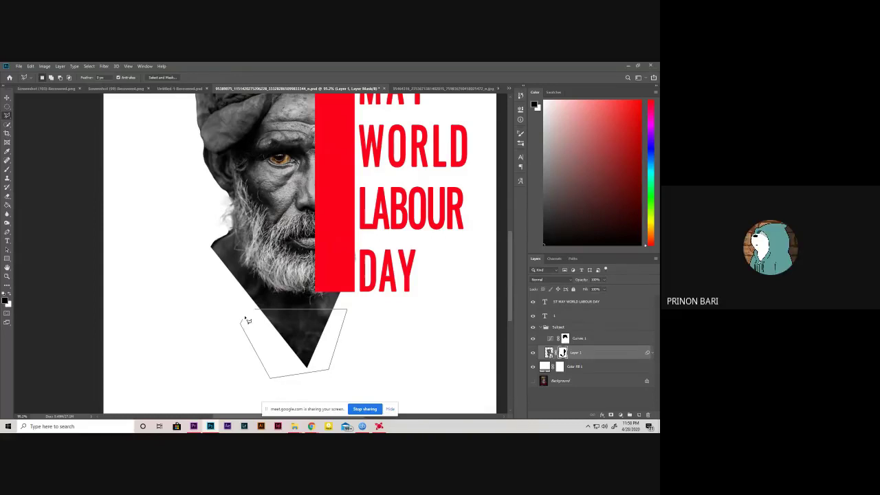
pyautogui.click(256, 312)
# - Paint out the selected tip on Layer 1's mask, leaving a flat bottom edge
pyautogui.press('b')
pyautogui.moveTo(296, 324); pyautogui.dragTo(271, 363)
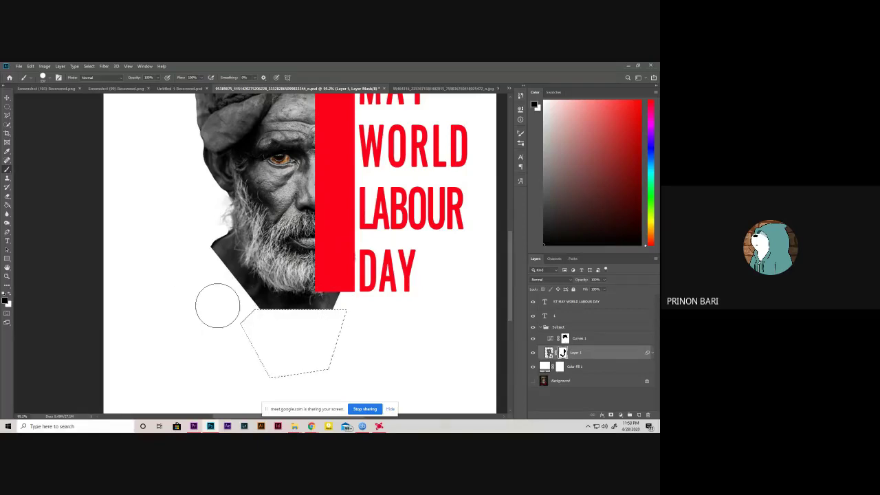
pyautogui.scroll(1, 177, 262)
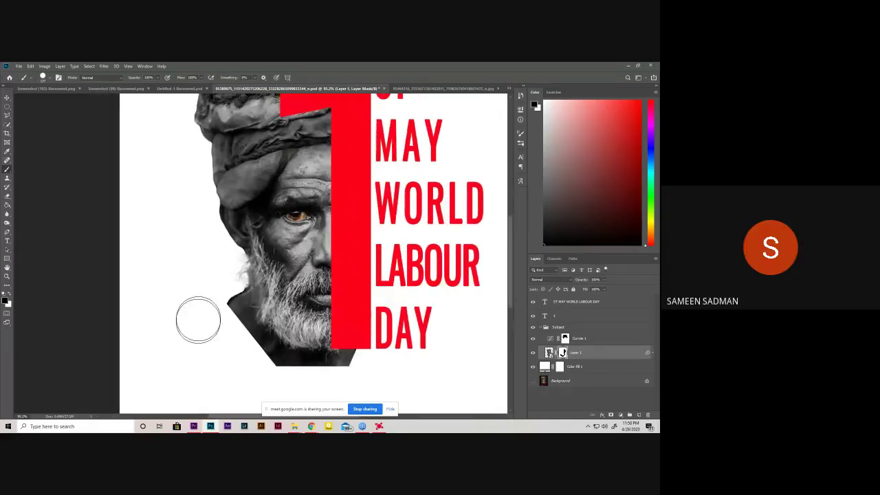
pyautogui.scroll(2, 196, 318)
pyautogui.scroll(2, 275, 295)
pyautogui.hscroll(3, 206, 275)
pyautogui.hscroll(1, 227, 309)
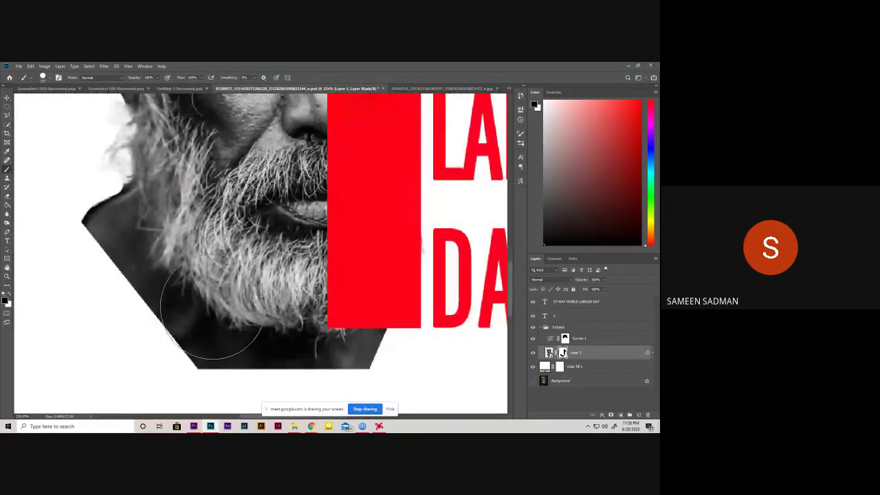
pyautogui.scroll(-2, 235, 317)
pyautogui.scroll(-2, 196, 297)
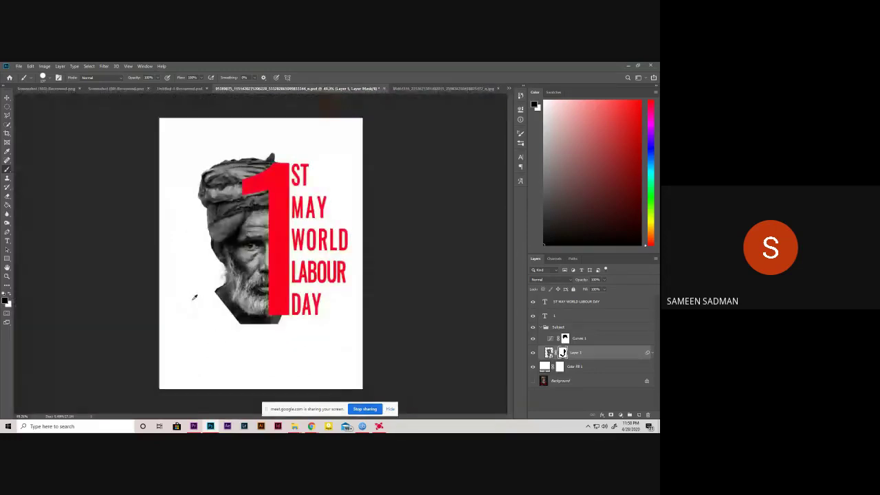
pyautogui.scroll(1, 199, 296)
pyautogui.scroll(2, 217, 291)
pyautogui.press('l')
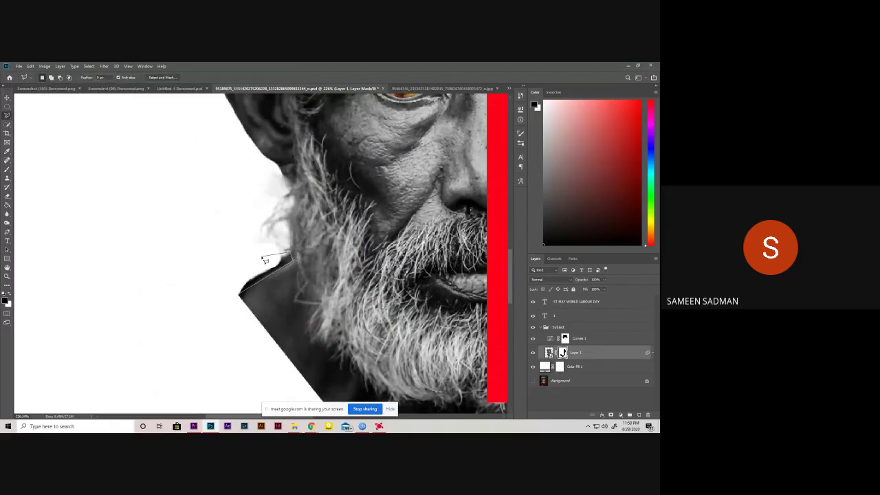
# - Add a final outline point at the shoulder, switch to the Brush, and zoom to the turban top
pyautogui.click(263, 256)
pyautogui.press('b')
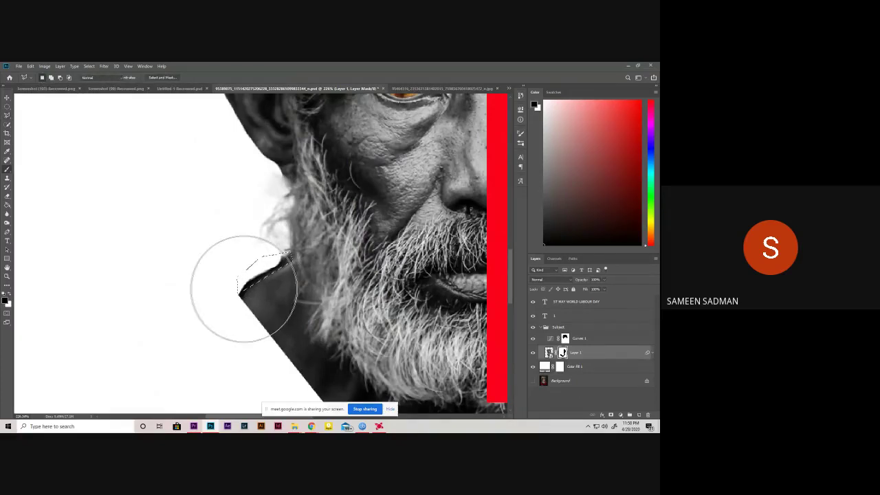
pyautogui.scroll(-4, 177, 268)
pyautogui.scroll(-2, 176, 267)
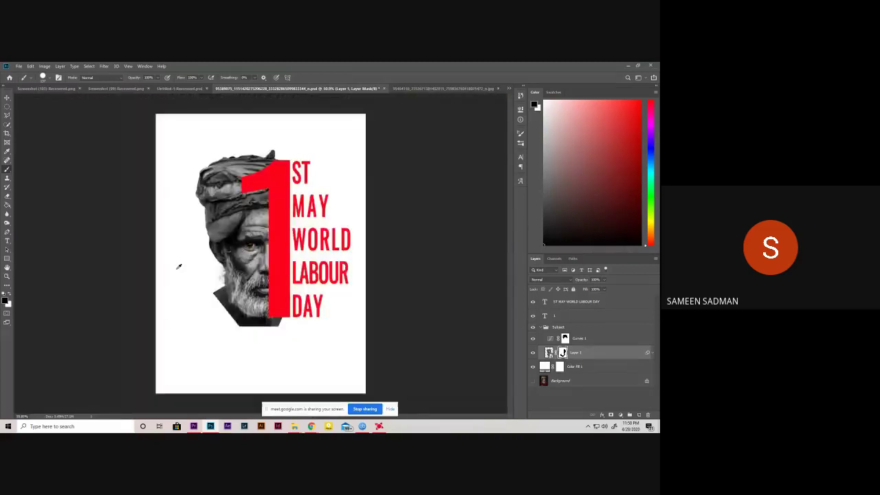
pyautogui.scroll(-1, 177, 267)
pyautogui.scroll(3, 199, 258)
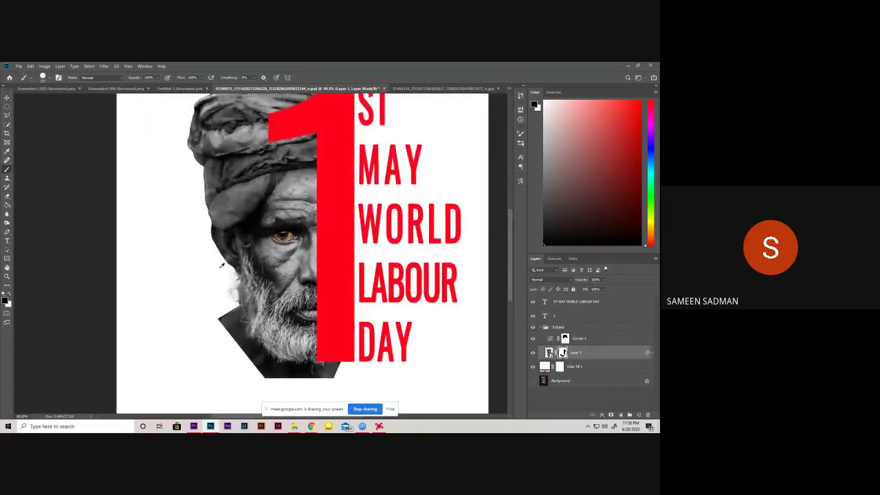
pyautogui.scroll(-2, 222, 265)
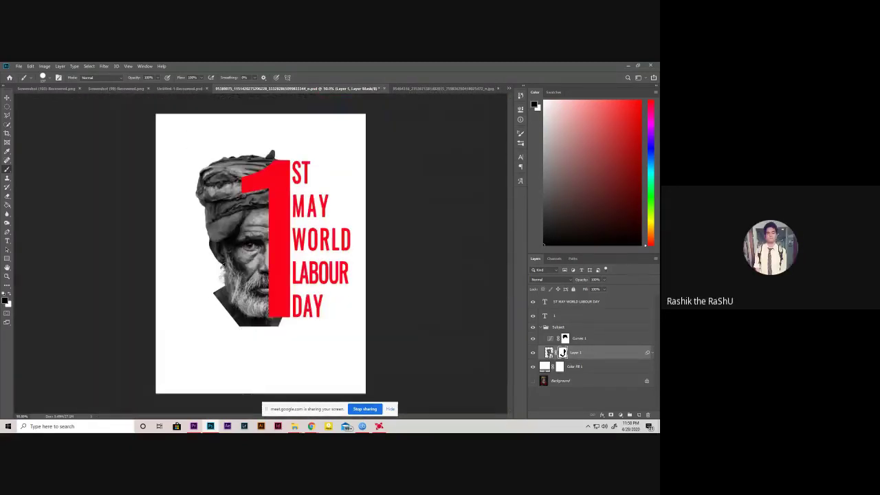
pyautogui.scroll(-1, 222, 265)
pyautogui.scroll(1, 218, 288)
pyautogui.scroll(2, 217, 289)
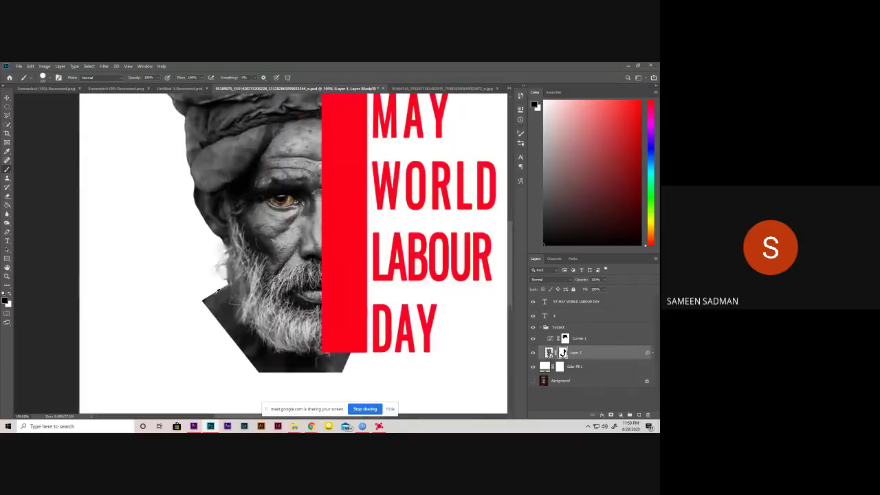
pyautogui.scroll(-3, 217, 289)
pyautogui.scroll(-1, 227, 262)
pyautogui.scroll(2, 244, 184)
pyautogui.scroll(1, 244, 184)
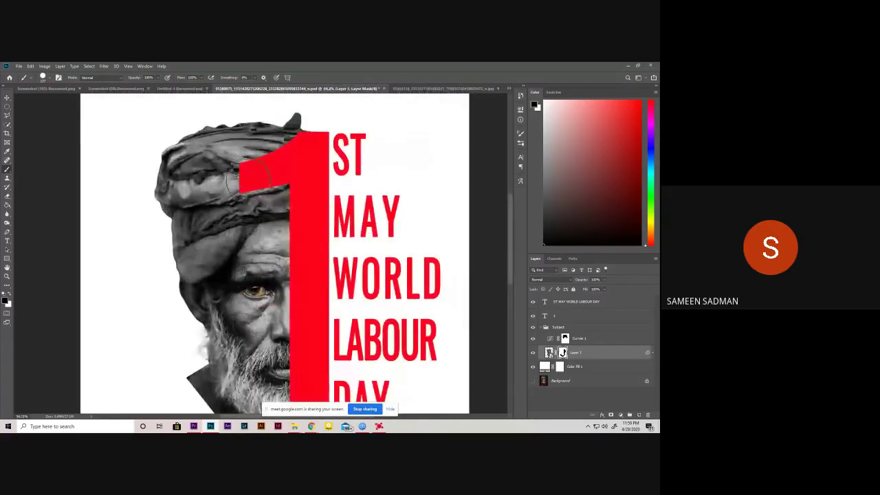
pyautogui.scroll(1, 241, 200)
pyautogui.scroll(1, 237, 227)
pyautogui.scroll(1, 232, 253)
# - Trace a Pen path around the dark spike sticking up from the turban
pyautogui.press('p')
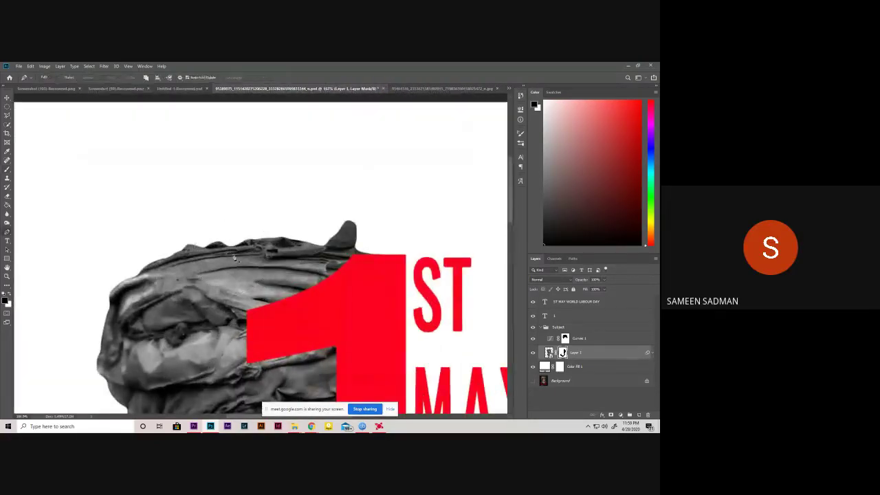
pyautogui.scroll(1, 166, 255)
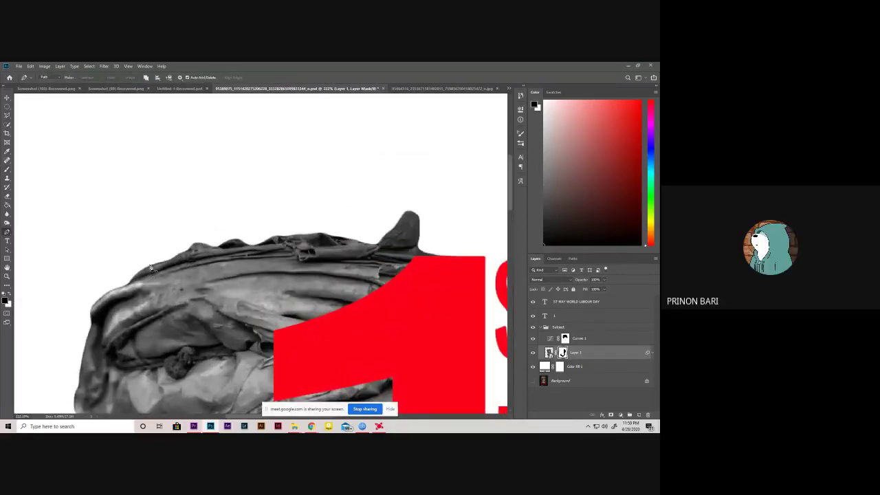
pyautogui.moveTo(154, 266); pyautogui.dragTo(161, 264)
pyautogui.moveTo(450, 260)
pyautogui.mouseDown()
pyautogui.moveTo(504, 288)
pyautogui.moveTo(484, 282)
pyautogui.mouseUp()
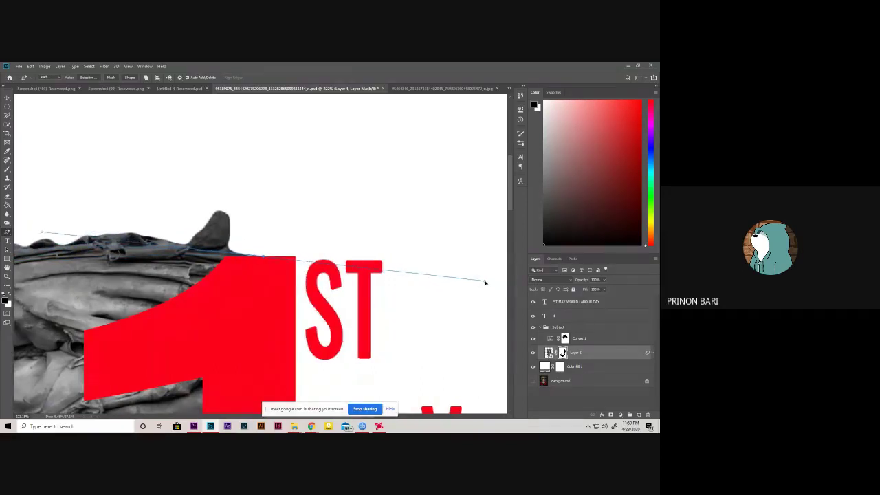
pyautogui.scroll(-2, 264, 246)
pyautogui.scroll(-1, 264, 246)
pyautogui.click(312, 218)
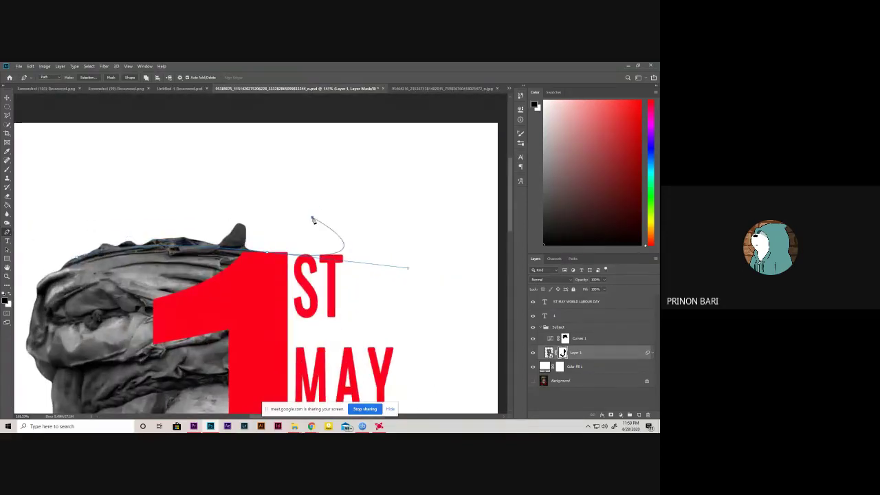
pyautogui.click(213, 196)
pyautogui.click(74, 219)
pyautogui.click(66, 242)
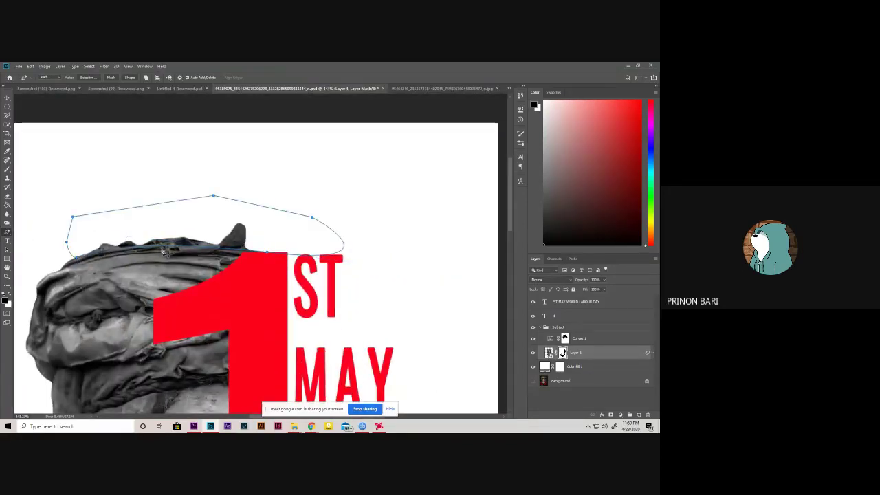
# - Make a selection from the path, paint the spike black on the mask, and deselect
pyautogui.rightClick(141, 233)
pyautogui.click(165, 256)
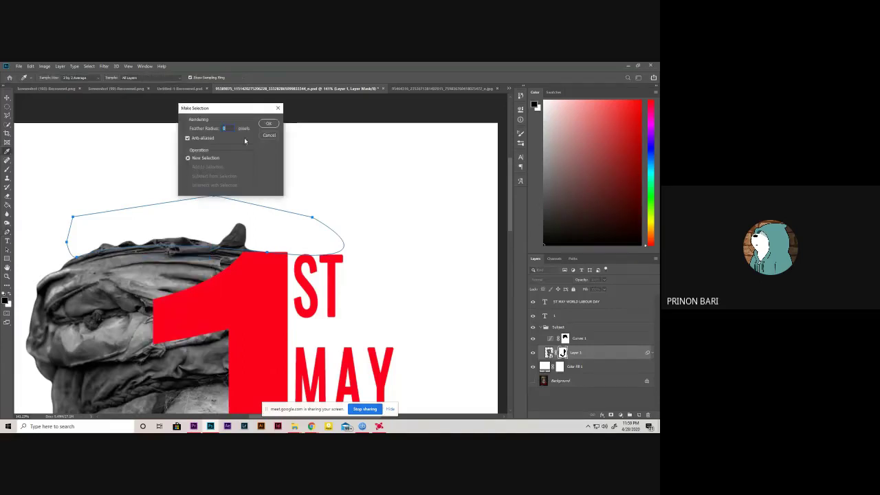
pyautogui.click(267, 126)
pyautogui.press('g')
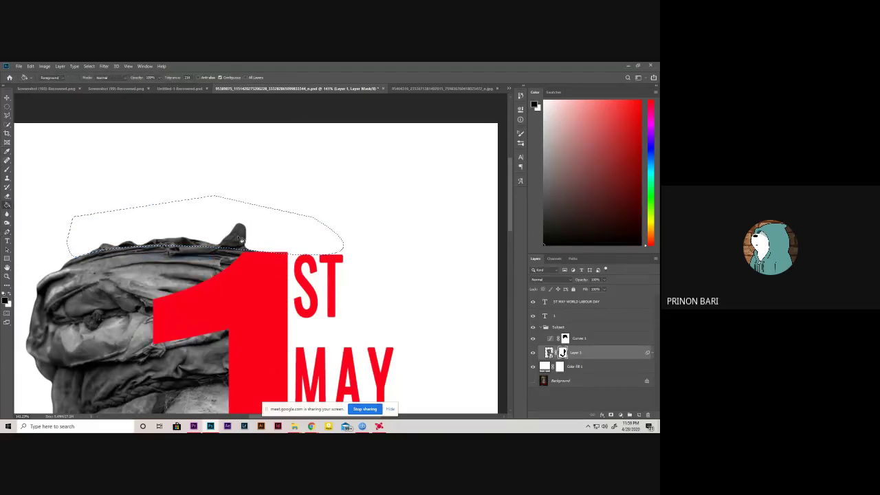
pyautogui.press('b')
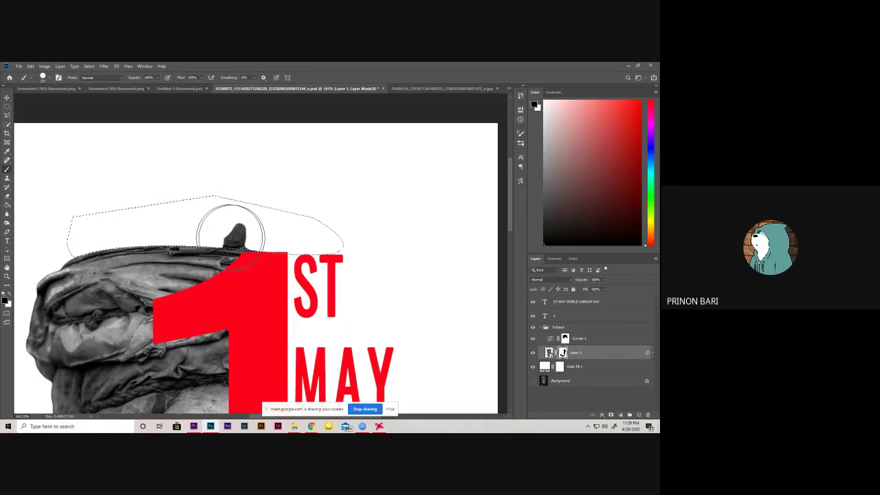
pyautogui.moveTo(229, 227); pyautogui.dragTo(141, 216)
pyautogui.hotkey('ctrl', 'd')
pyautogui.scroll(-3, 183, 220)
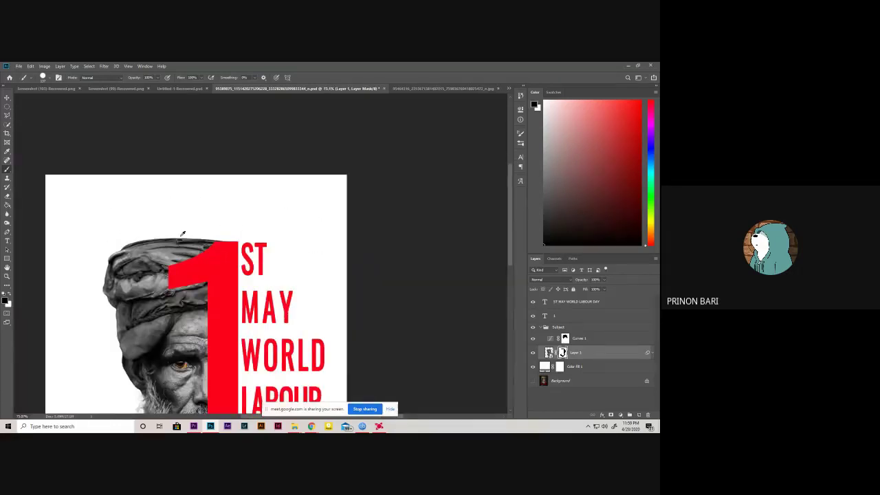
pyautogui.scroll(-2, 172, 232)
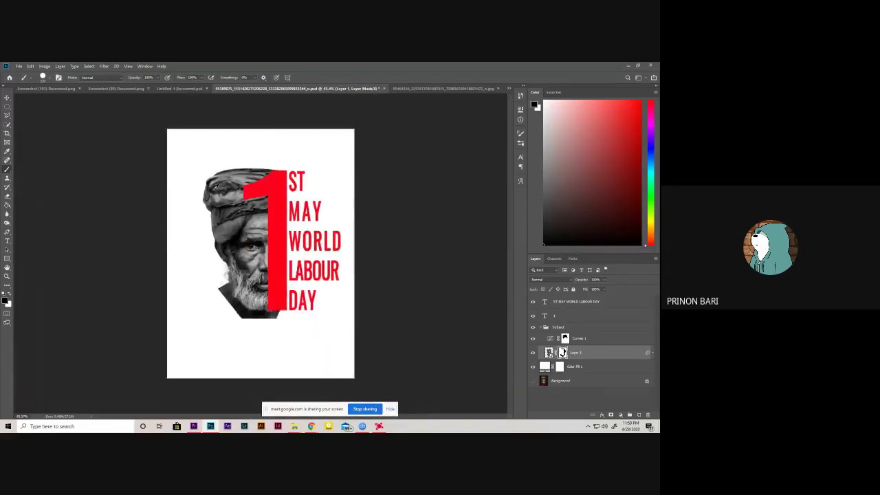
# - Zoom onto the turban's top edge and start a Pen path from the red 1 along it
pyautogui.scroll(2, 202, 201)
pyautogui.scroll(2, 199, 218)
pyautogui.scroll(1, 196, 235)
pyautogui.scroll(2, 197, 237)
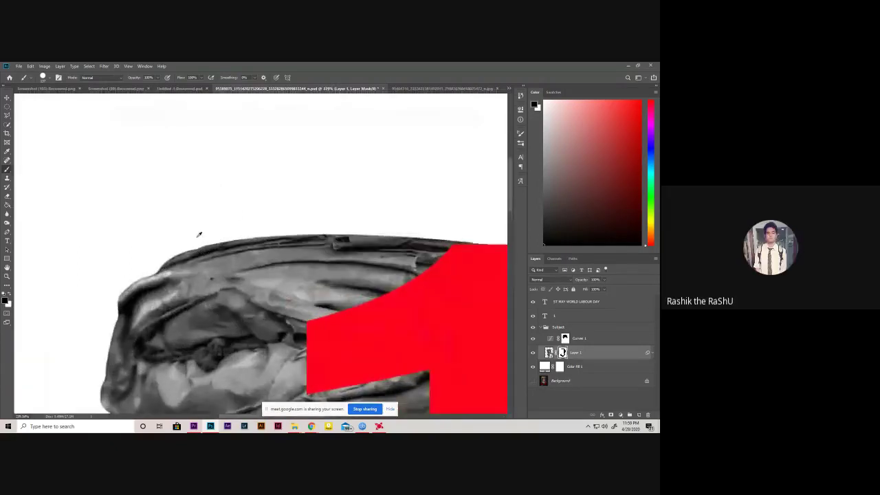
pyautogui.scroll(2, 232, 277)
pyautogui.hscroll(2, 231, 277)
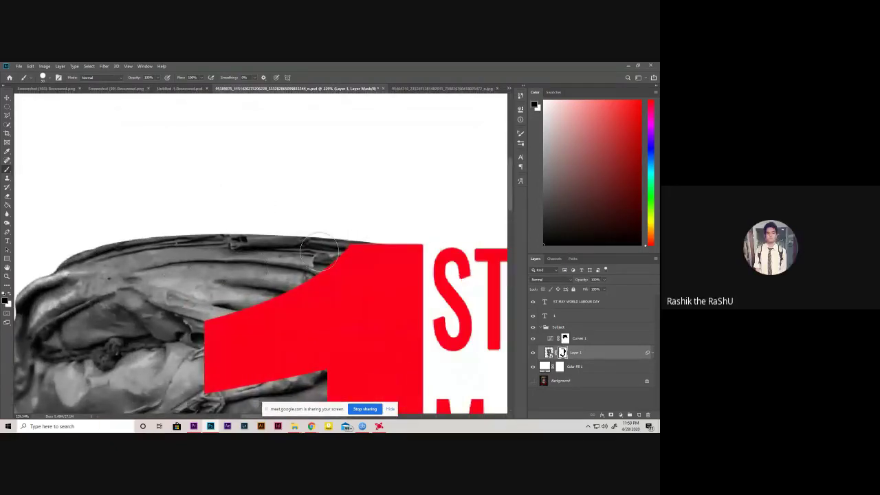
pyautogui.press('p')
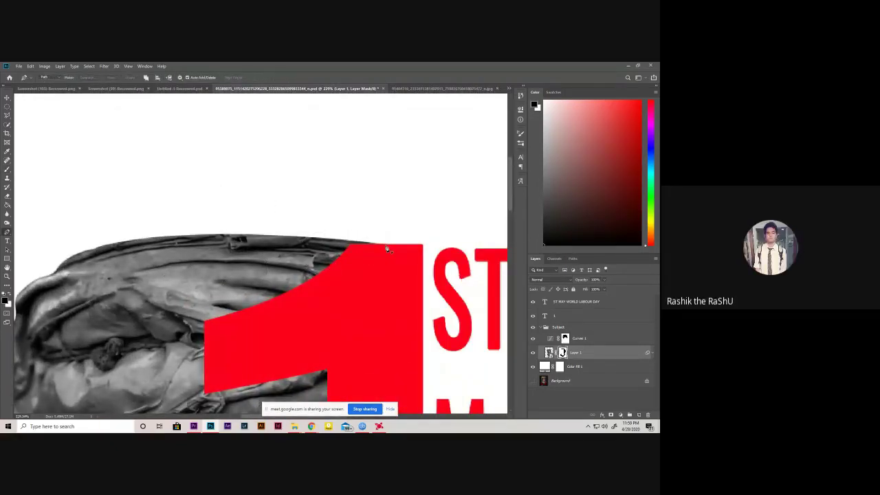
pyautogui.click(387, 245)
pyautogui.moveTo(55, 277)
pyautogui.mouseDown()
pyautogui.moveTo(30, 320)
pyautogui.moveTo(50, 324)
pyautogui.mouseUp()
# - Extend the path above the turban and close it back beside the red 1
pyautogui.scroll(-3, 53, 318)
pyautogui.scroll(3, 299, 235)
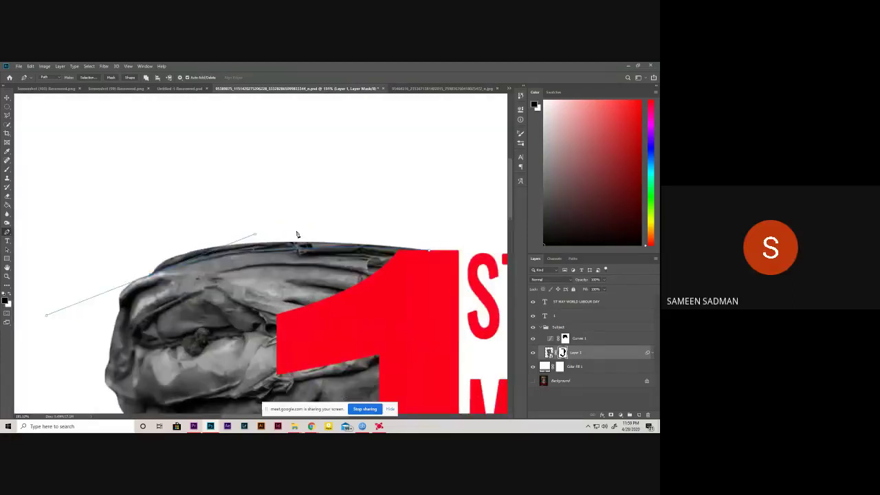
pyautogui.scroll(-2, 107, 247)
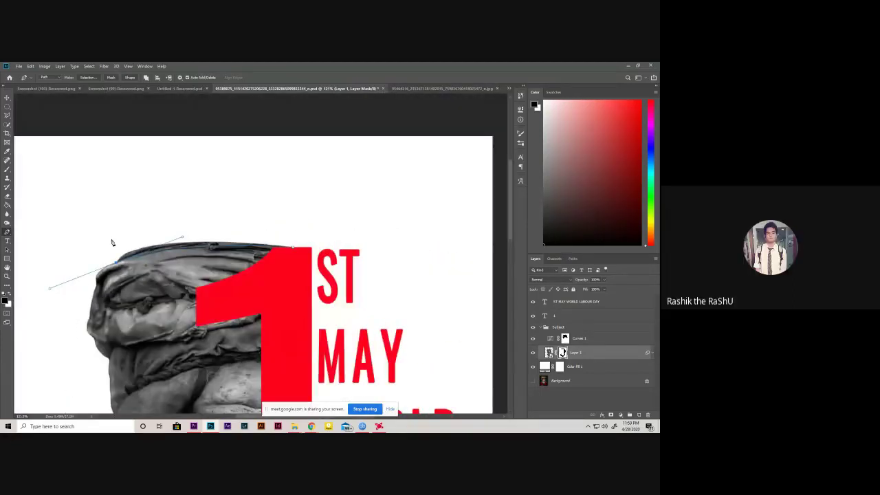
pyautogui.scroll(-2, 110, 242)
pyautogui.scroll(2, 179, 185)
pyautogui.scroll(1, 178, 185)
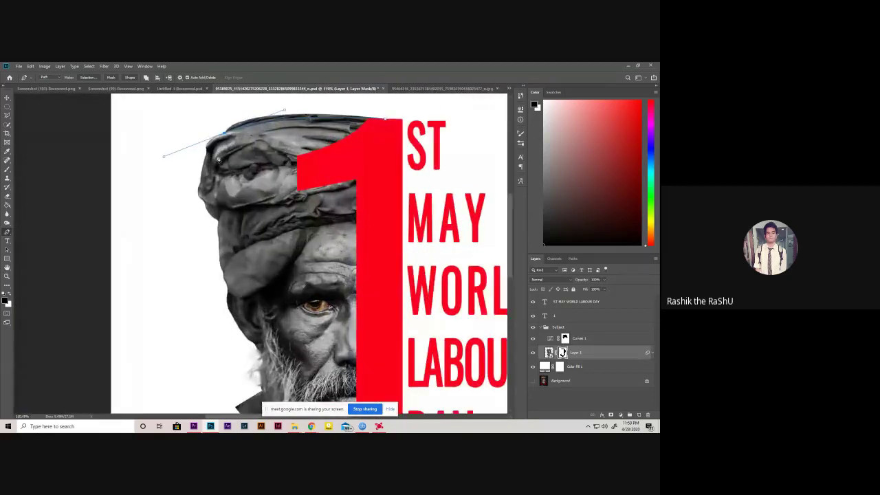
pyautogui.scroll(2, 165, 227)
pyautogui.click(159, 222)
pyautogui.click(225, 191)
pyautogui.click(350, 192)
pyautogui.click(349, 213)
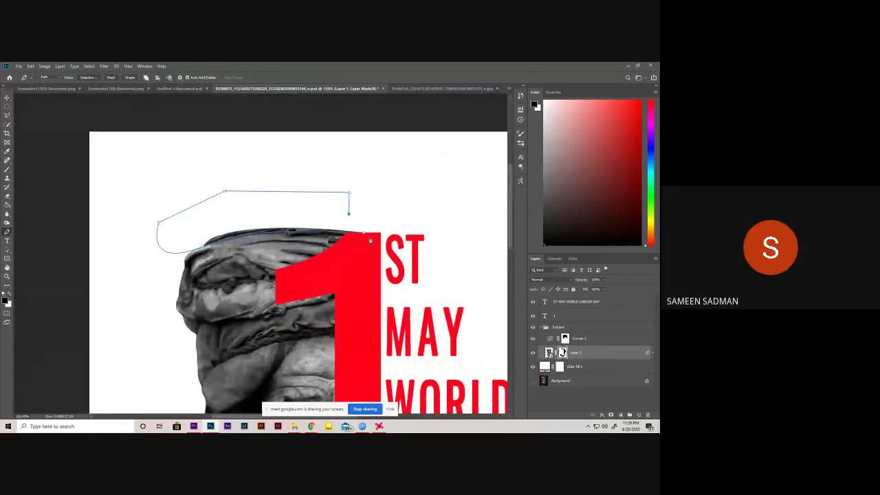
pyautogui.click(365, 235)
# - Turn the closed path into a selection, brush the rough strip out on the mask, and deselect
pyautogui.rightClick(250, 200)
pyautogui.click(275, 229)
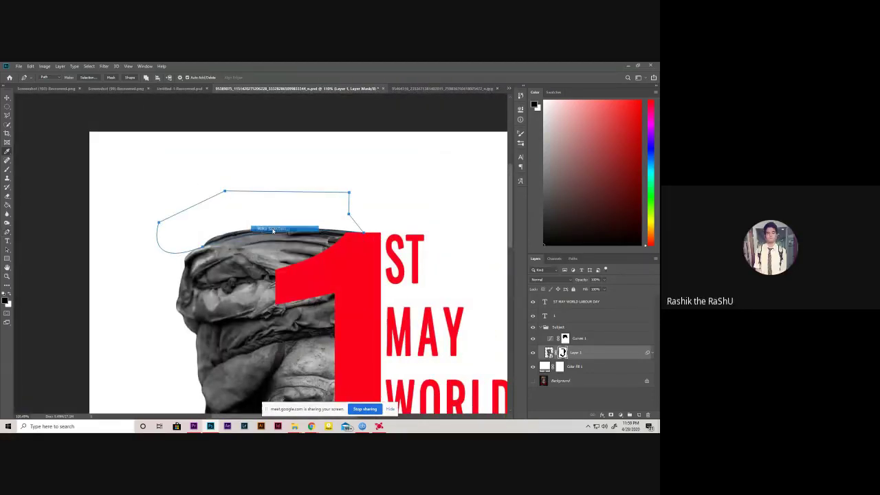
pyautogui.click(266, 124)
pyautogui.press('b')
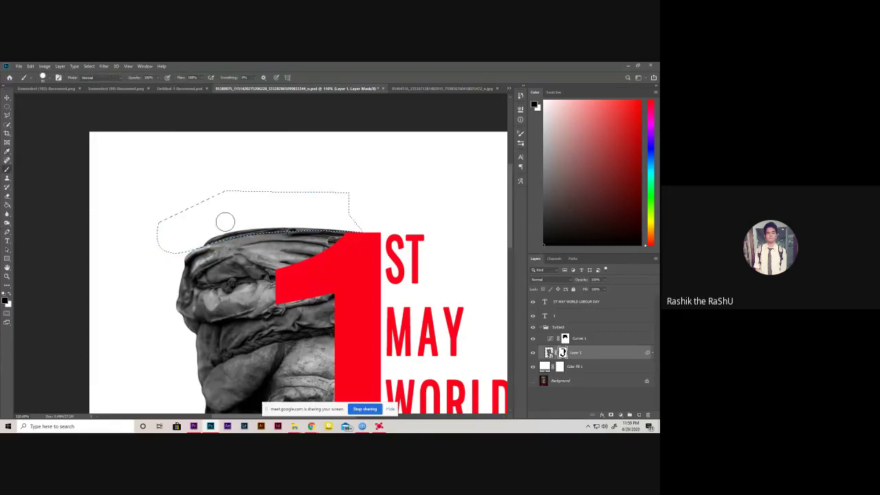
pyautogui.hotkey('ctrl', 'd')
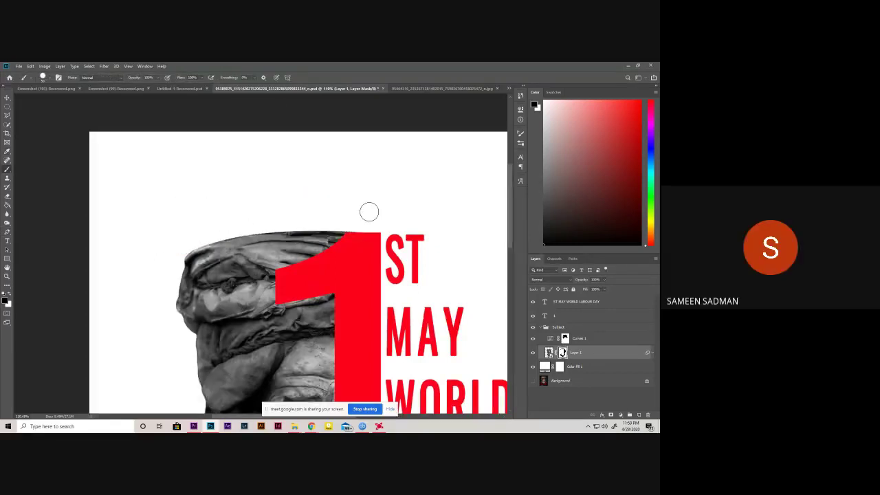
pyautogui.scroll(-5, 370, 208)
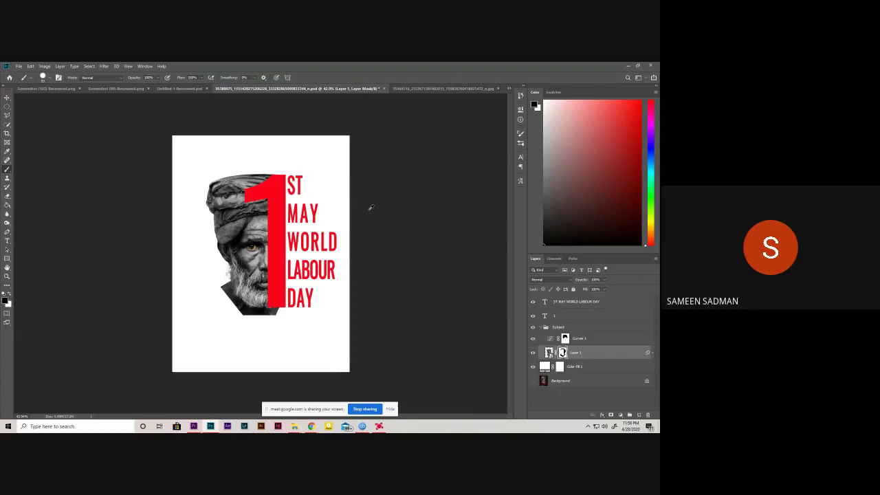
# - Trace an outline over the top of the head as an editable work path
pyautogui.scroll(-1, 300, 210)
pyautogui.moveTo(205, 201); pyautogui.dragTo(278, 189)
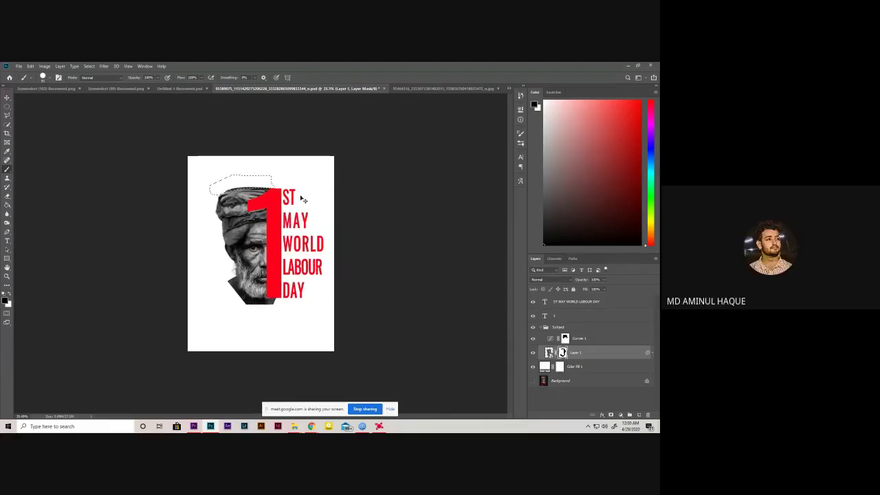
pyautogui.hotkey('ctrl', 'z')
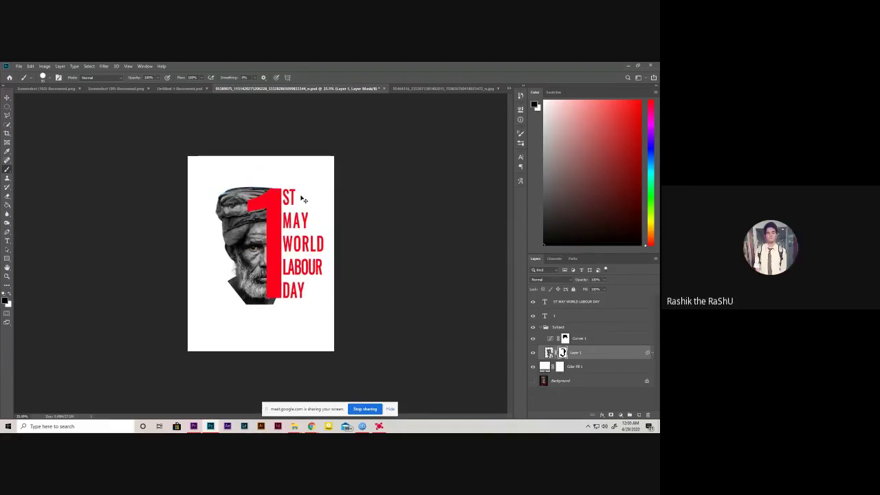
pyautogui.hotkey('ctrl', 'shift', 'z')
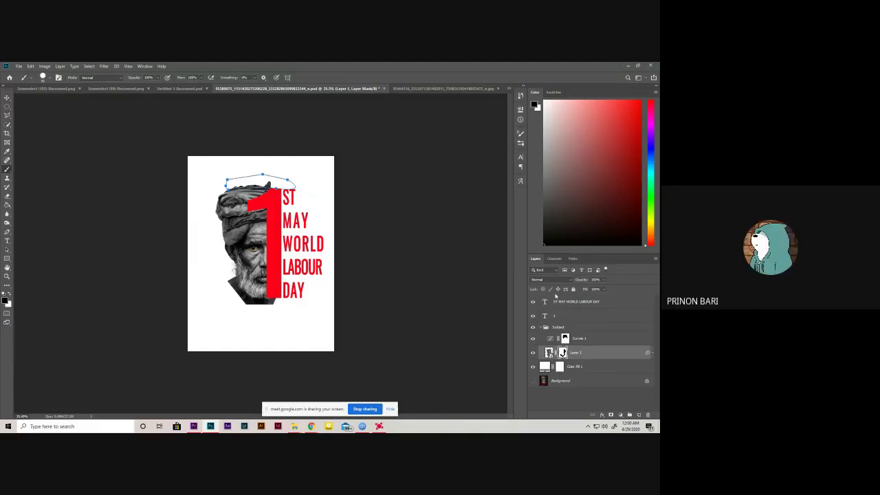
# - Deselect the work path in the Paths panel so it is hidden
pyautogui.scroll(1, 261, 165)
pyautogui.scroll(1, 261, 165)
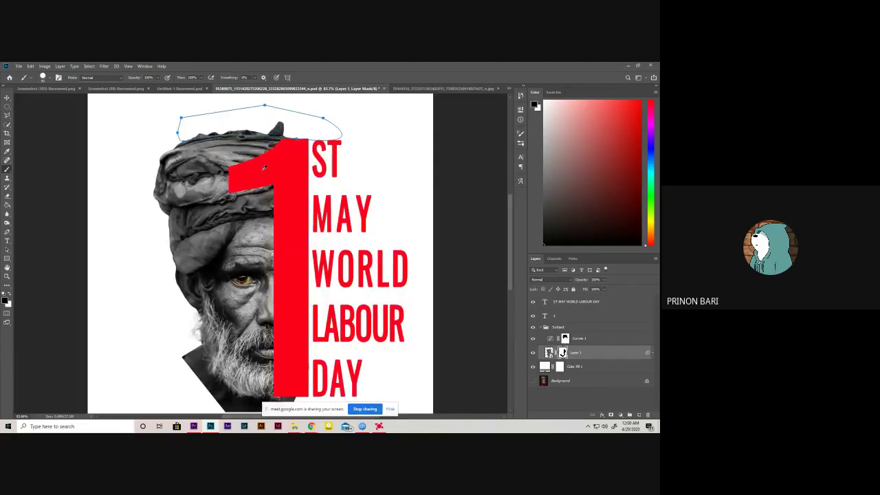
pyautogui.scroll(1, 262, 165)
pyautogui.click(573, 259)
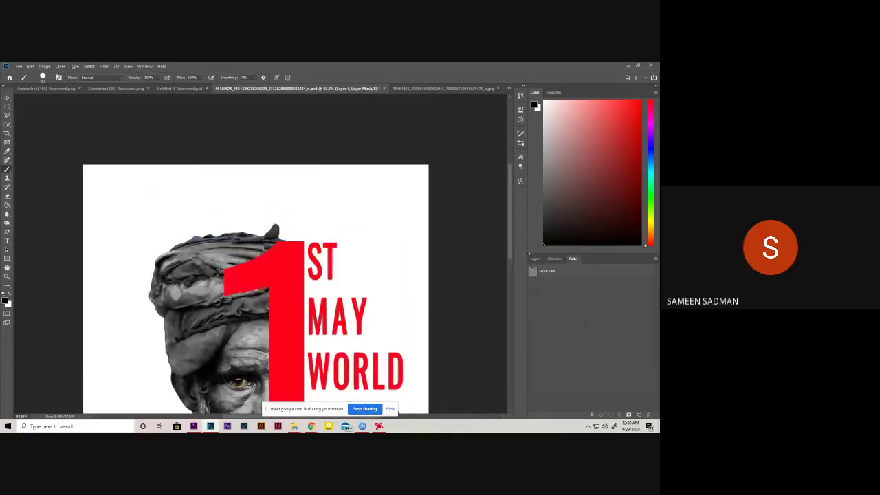
pyautogui.click(536, 259)
pyautogui.scroll(1, 249, 186)
pyautogui.press('p')
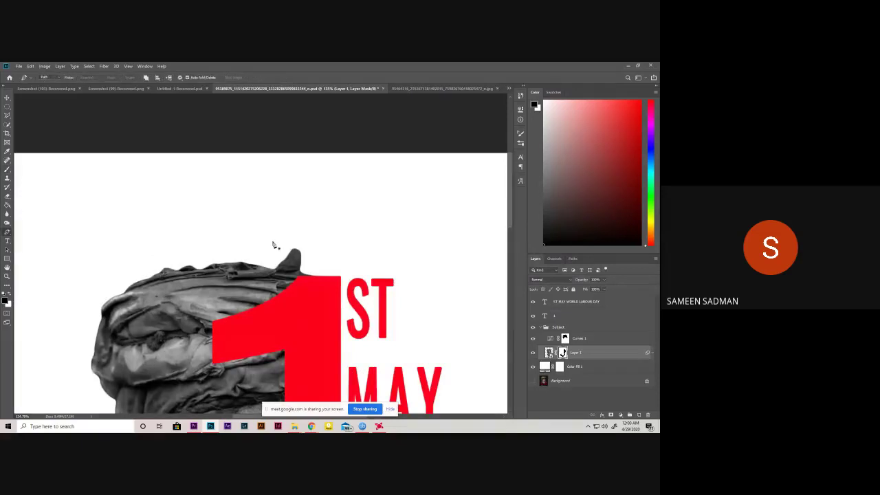
pyautogui.scroll(1, 274, 247)
# - Polygonal-lasso the cloth peak beside the red 1, brush it out on the mask, and deselect
pyautogui.press('l')
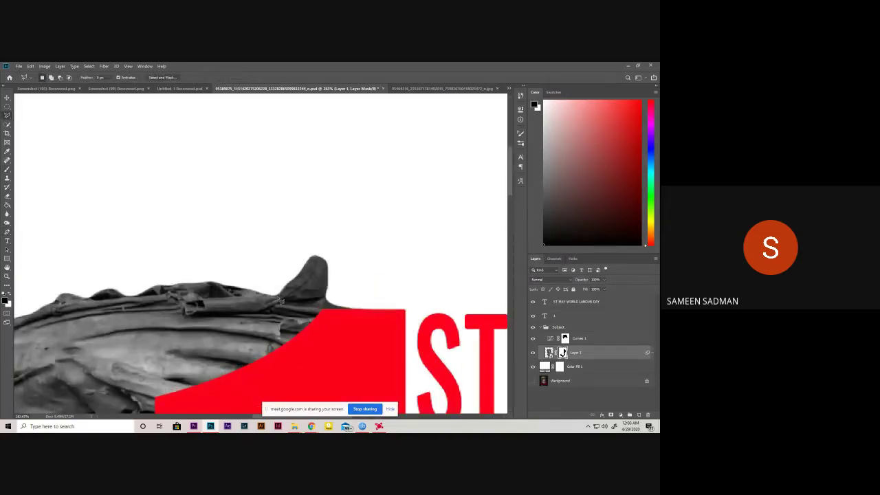
pyautogui.click(280, 301)
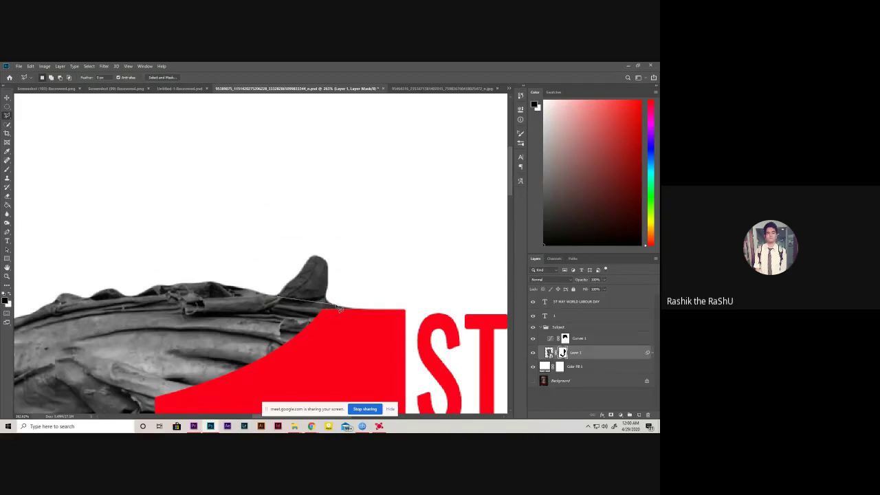
pyautogui.click(338, 307)
pyautogui.click(345, 270)
pyautogui.click(333, 214)
pyautogui.click(276, 253)
pyautogui.click(280, 300)
pyautogui.press('b')
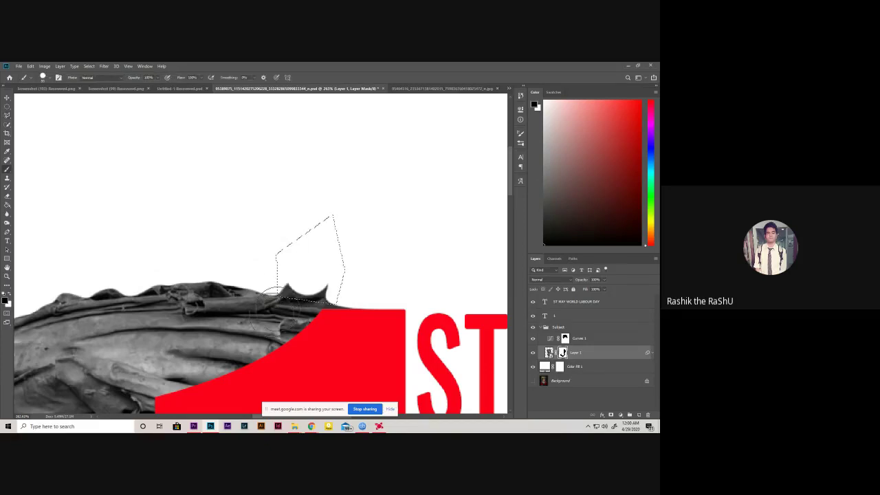
pyautogui.hotkey('ctrl', 'd')
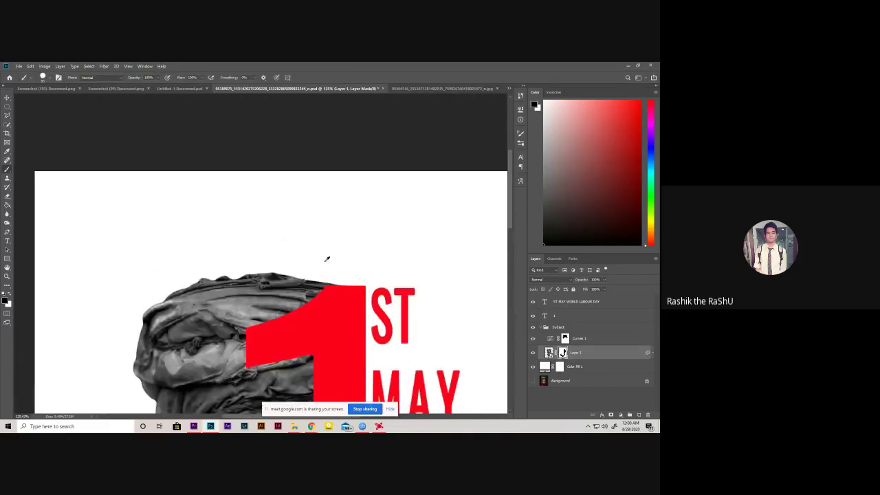
pyautogui.scroll(-5, 326, 255)
pyautogui.scroll(-3, 305, 250)
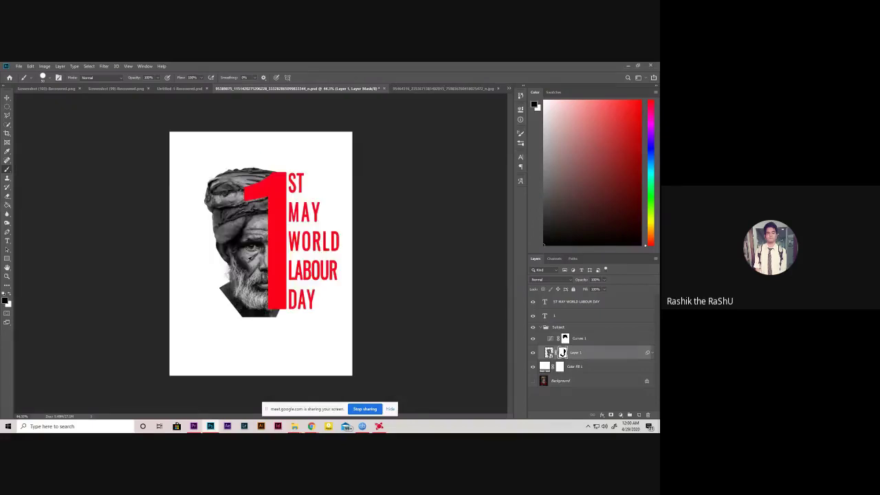
pyautogui.scroll(1, 209, 260)
pyautogui.scroll(1, 200, 255)
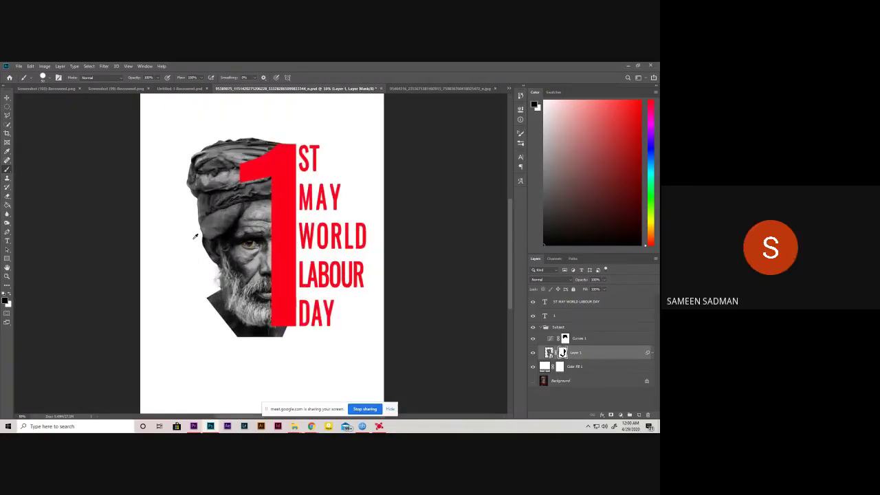
pyautogui.scroll(2, 195, 237)
pyautogui.scroll(2, 199, 238)
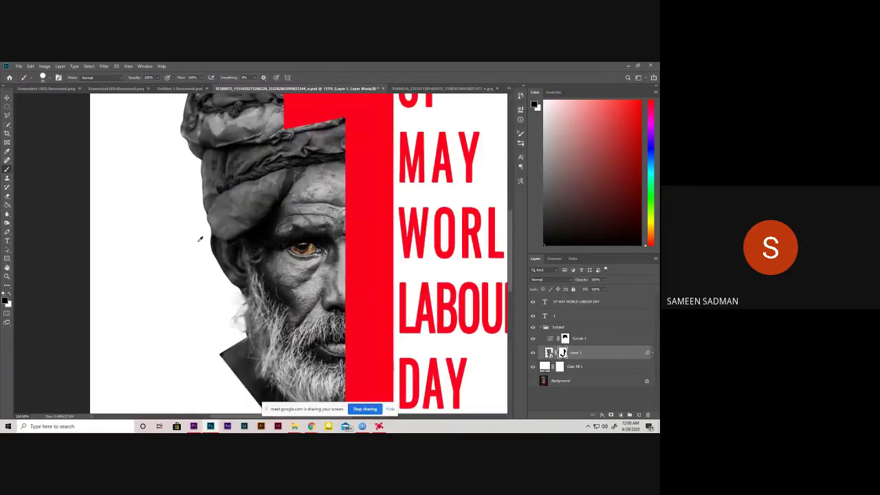
pyautogui.scroll(-5, 232, 244)
pyautogui.scroll(2, 233, 244)
pyautogui.scroll(2, 233, 244)
pyautogui.scroll(1, 227, 244)
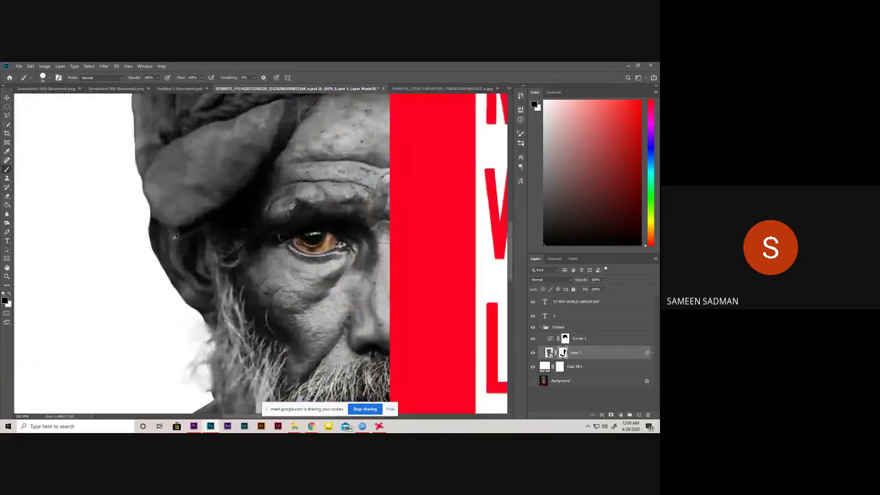
pyautogui.scroll(-3, 187, 242)
pyautogui.scroll(-1, 187, 242)
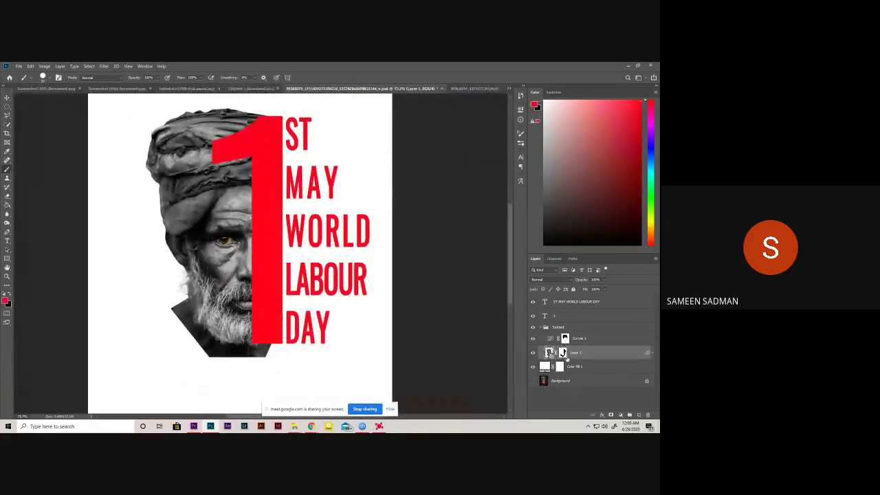
pyautogui.click(563, 353)
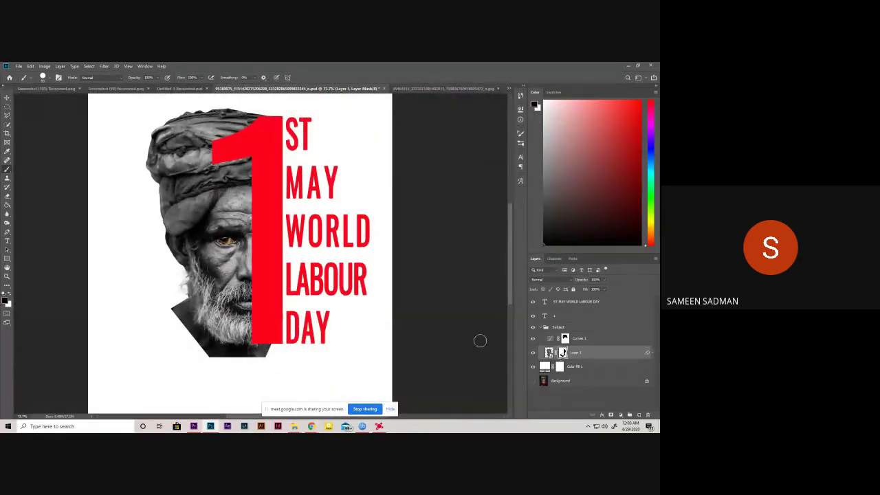
pyautogui.scroll(1, 196, 241)
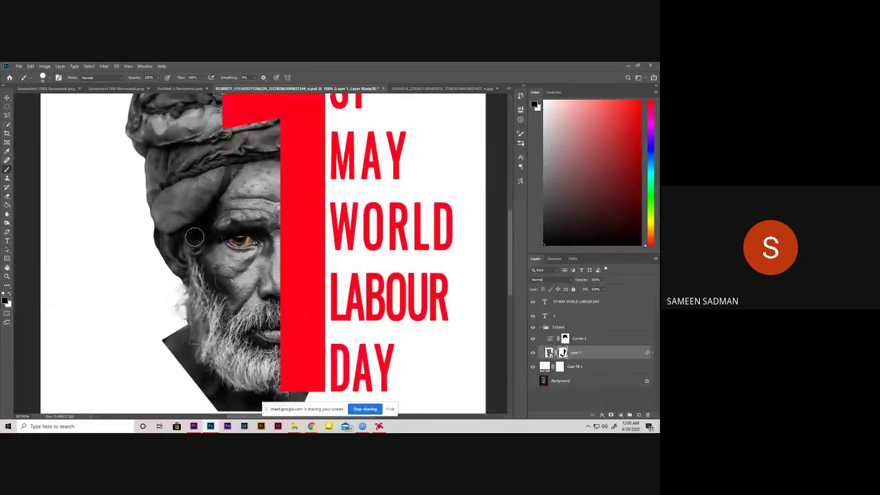
# - Soften the hair and jaw edge of the face with the Blur tool
pyautogui.click(7, 216)
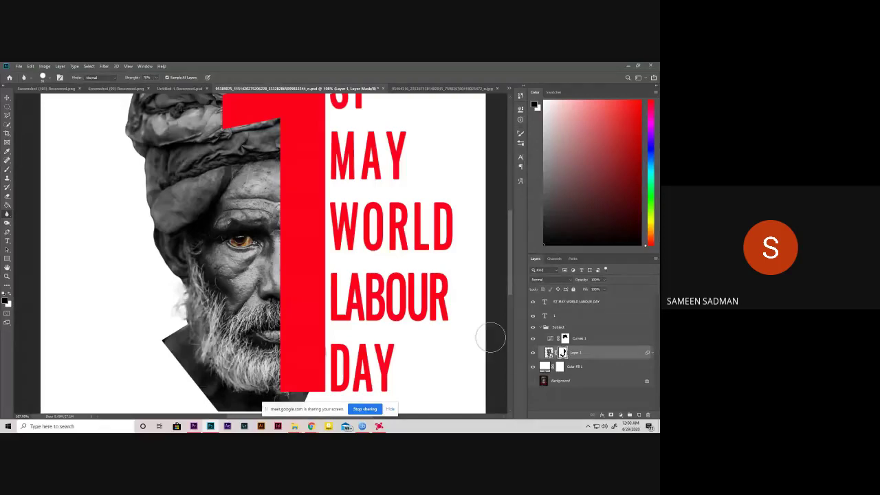
pyautogui.scroll(3, 206, 227)
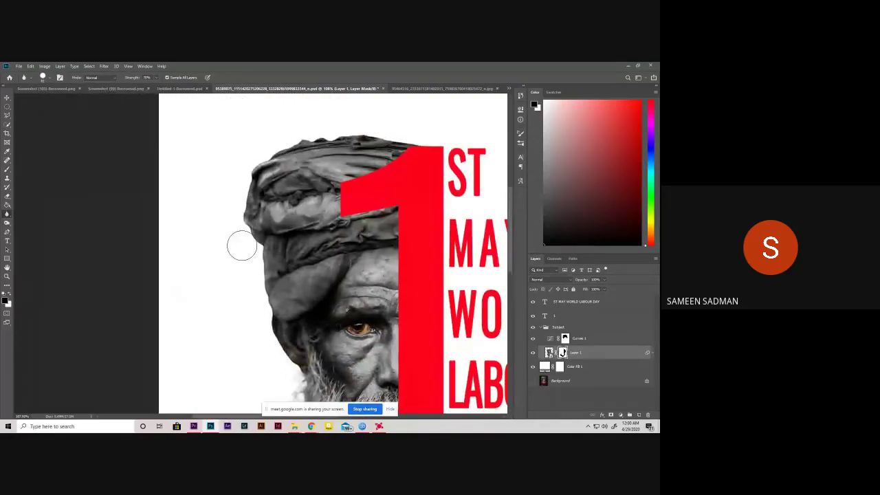
pyautogui.scroll(5, 305, 353)
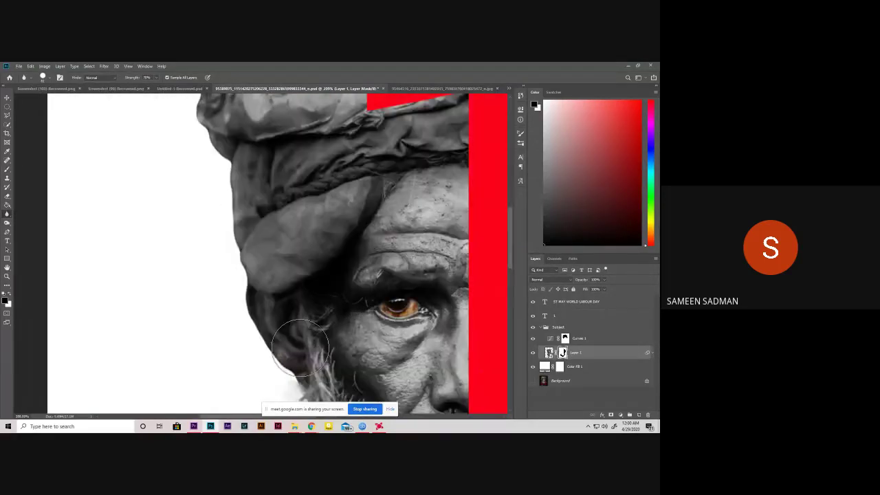
pyautogui.moveTo(165, 157); pyautogui.dragTo(241, 370)
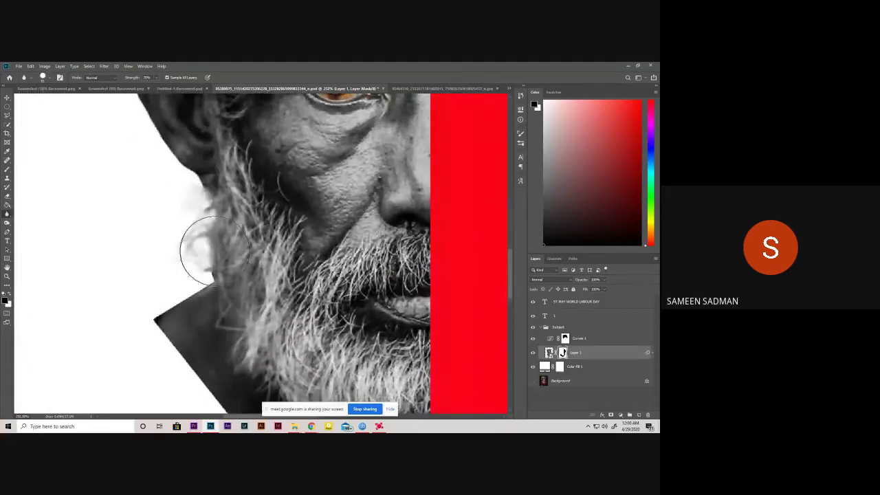
pyautogui.scroll(-3, 240, 370)
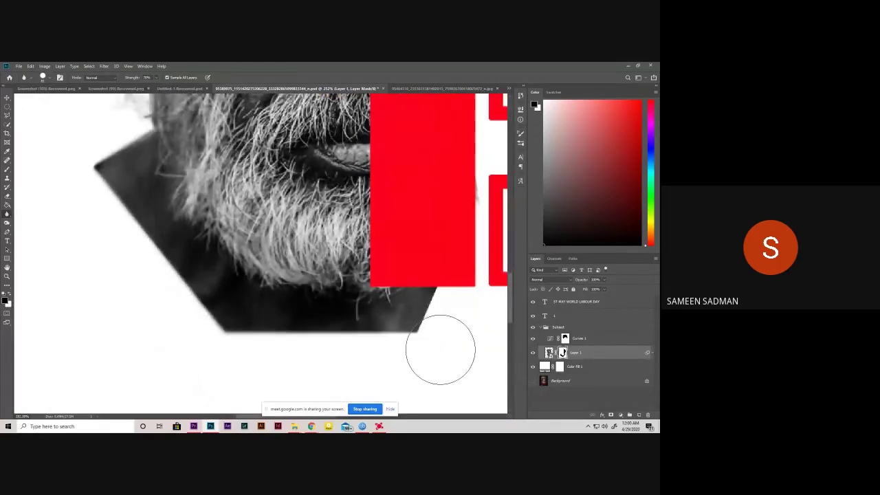
# - Fit the whole poster on screen to review the portrait beside the red 1
pyautogui.hotkey('ctrl', '0')
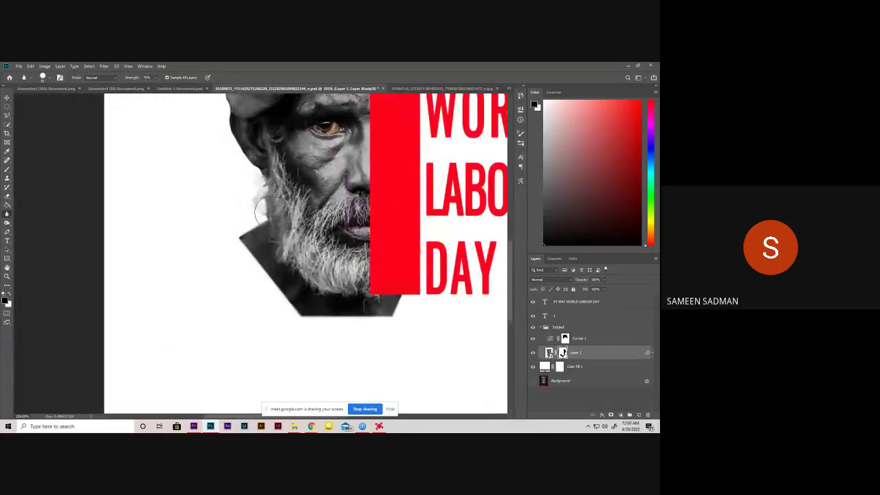
pyautogui.scroll(-3, 217, 233)
pyautogui.scroll(2, 273, 168)
pyautogui.scroll(2, 273, 168)
pyautogui.scroll(2, 274, 167)
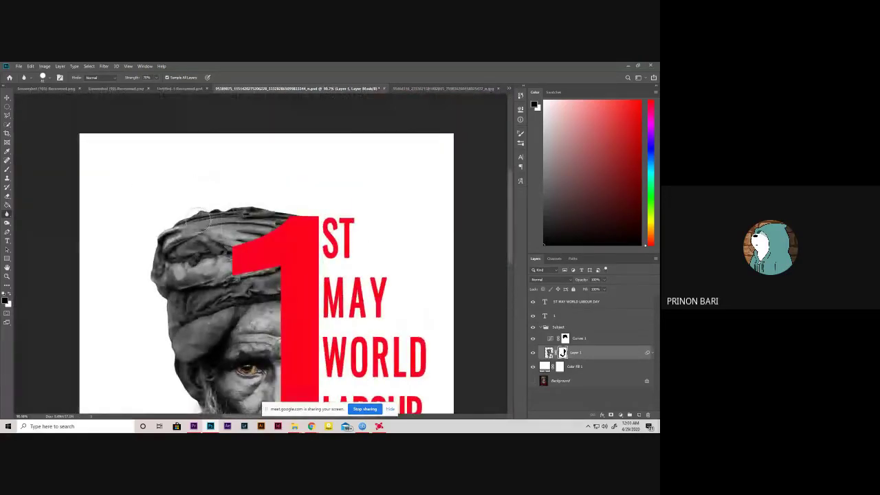
pyautogui.scroll(-2, 309, 303)
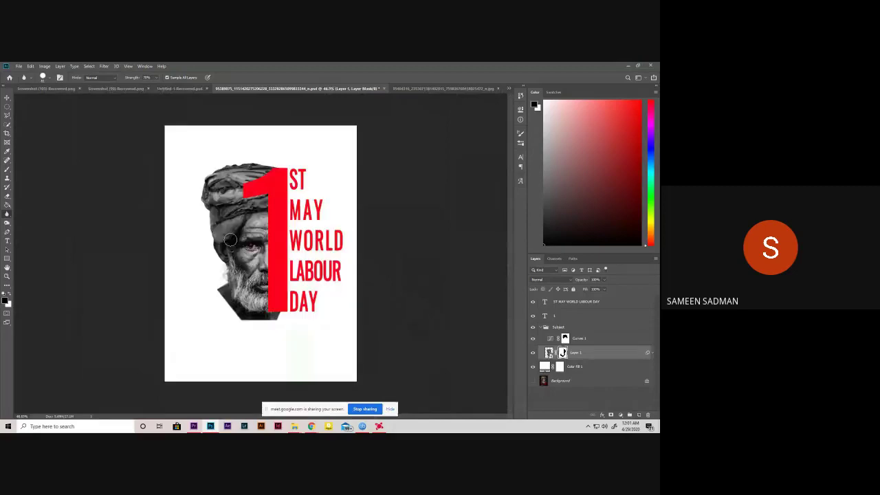
pyautogui.scroll(2, 256, 227)
pyautogui.click(7, 98)
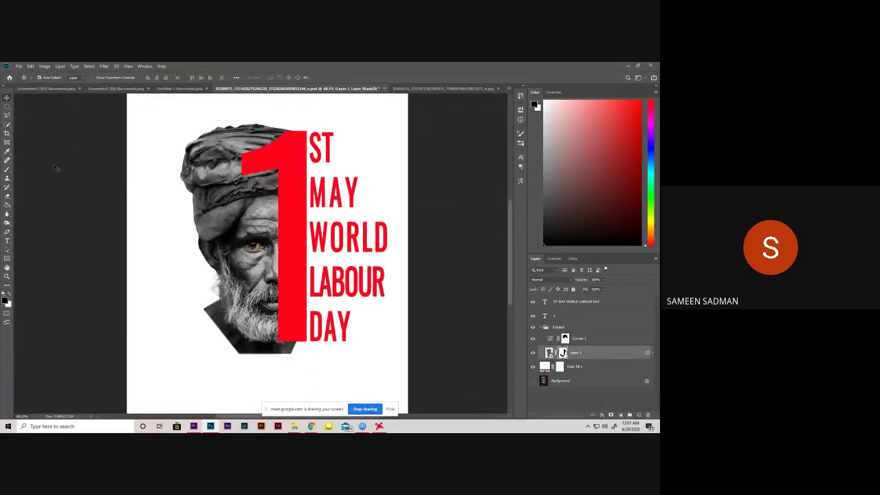
pyautogui.scroll(3, 234, 361)
pyautogui.scroll(-2, 245, 358)
pyautogui.scroll(-2, 255, 324)
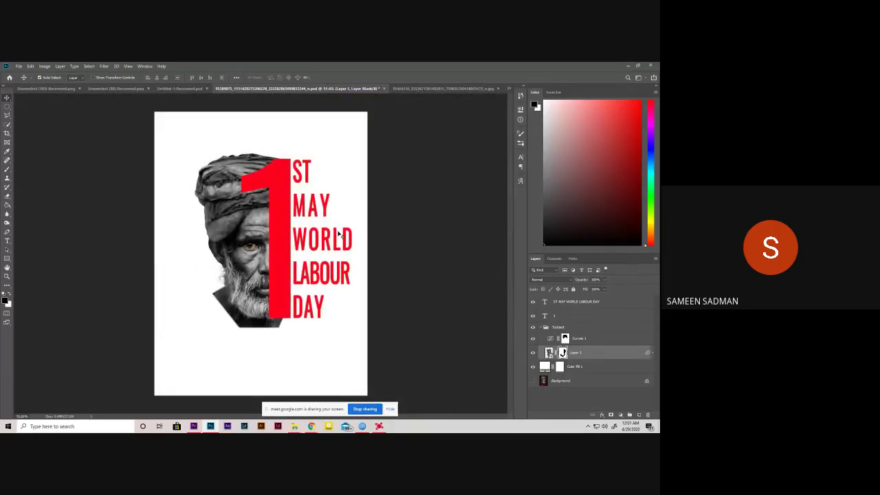
pyautogui.click(574, 303)
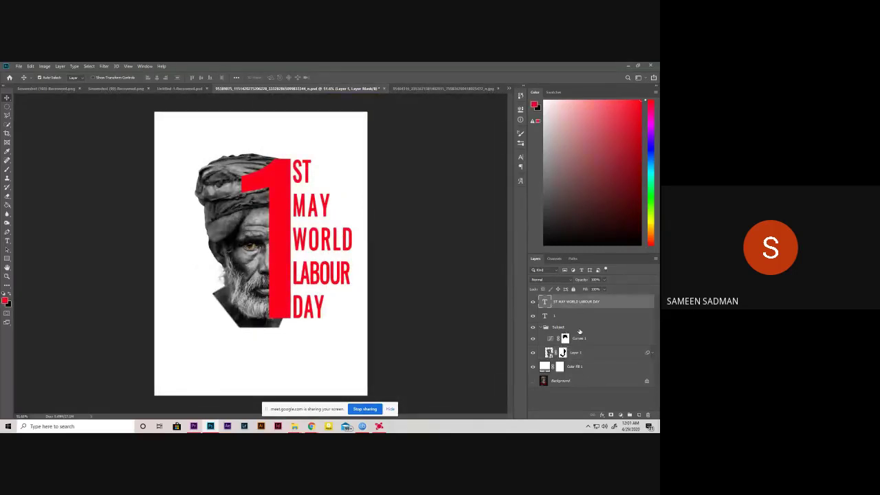
pyautogui.keyDown('shift'); pyautogui.click(601, 370); pyautogui.keyUp('shift')
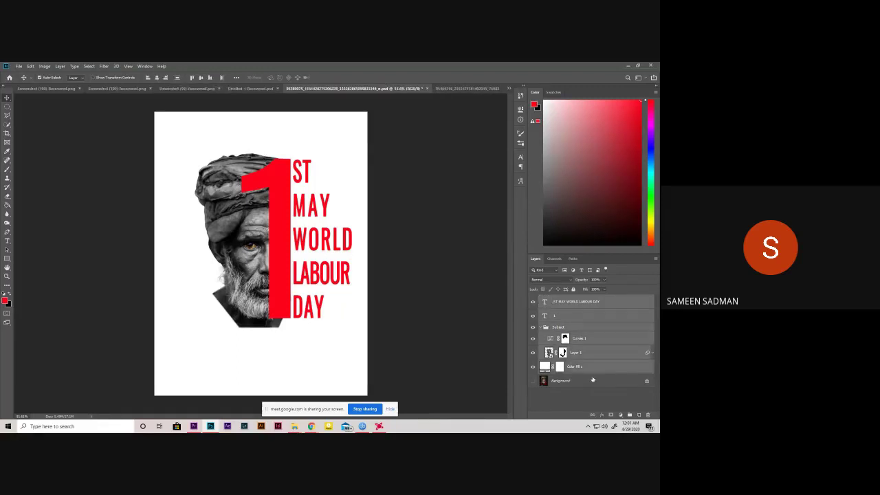
pyautogui.keyDown('ctrl'); pyautogui.click(594, 370); pyautogui.keyUp('ctrl')
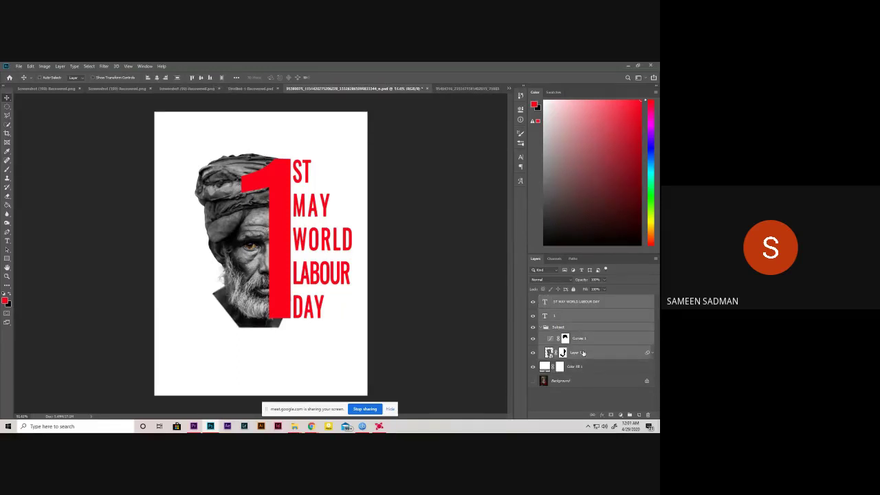
pyautogui.hotkey('ctrl', 't')
pyautogui.moveTo(291, 254); pyautogui.dragTo(294, 249)
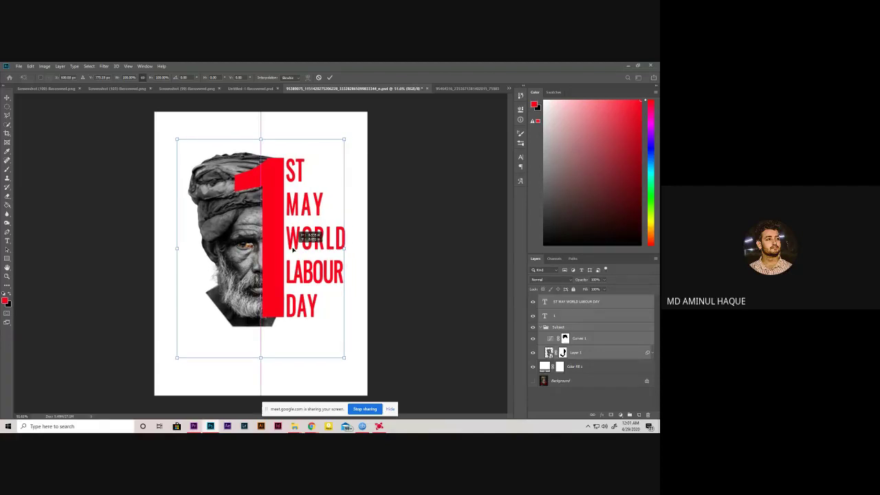
pyautogui.click(319, 78)
pyautogui.click(591, 403)
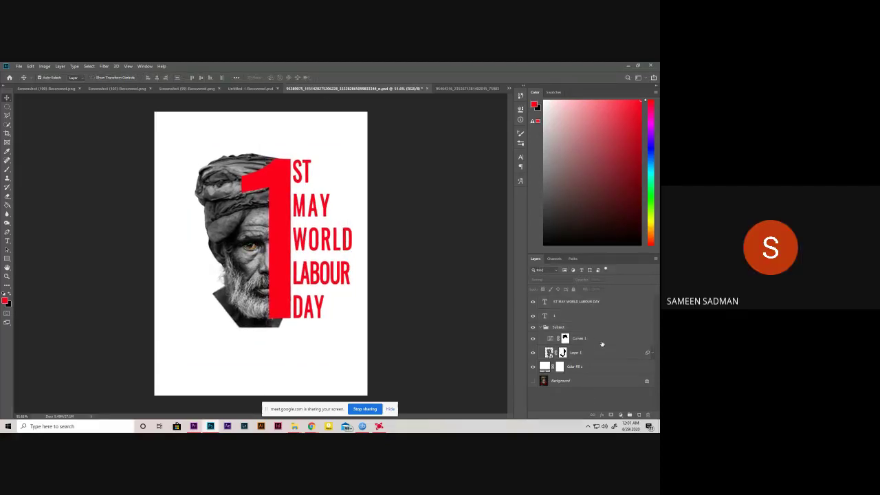
pyautogui.click(592, 304)
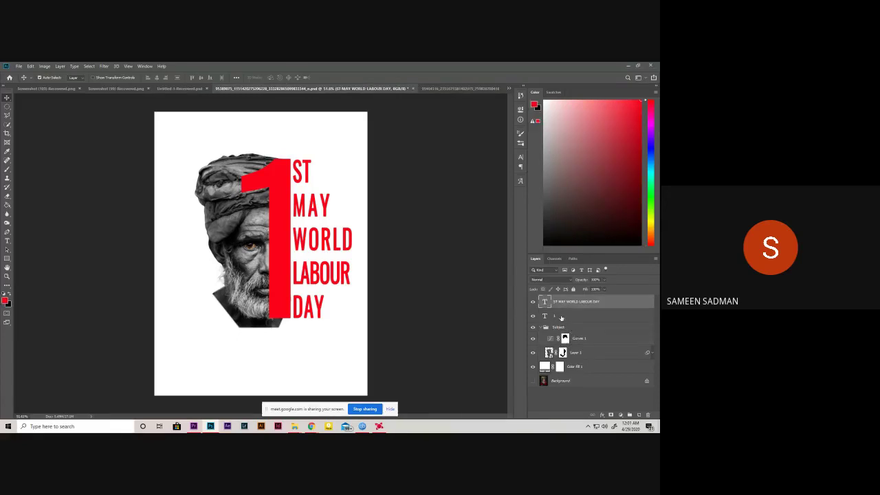
pyautogui.click(586, 320)
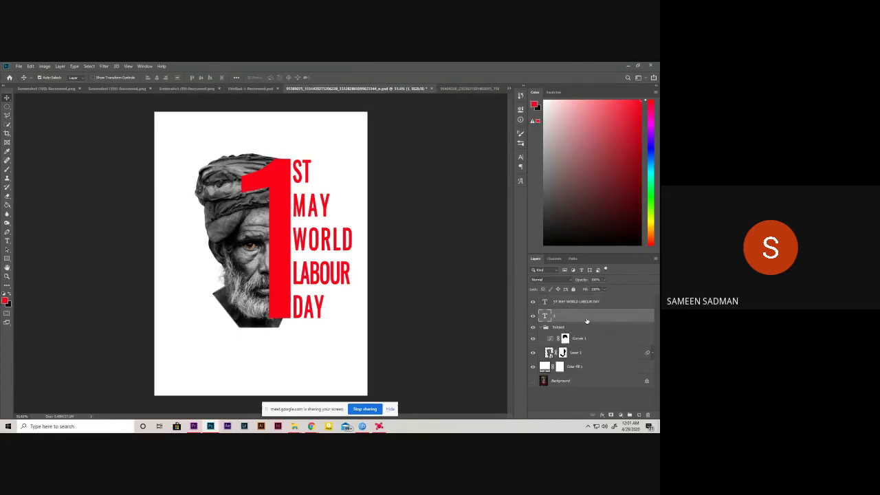
pyautogui.click(591, 341)
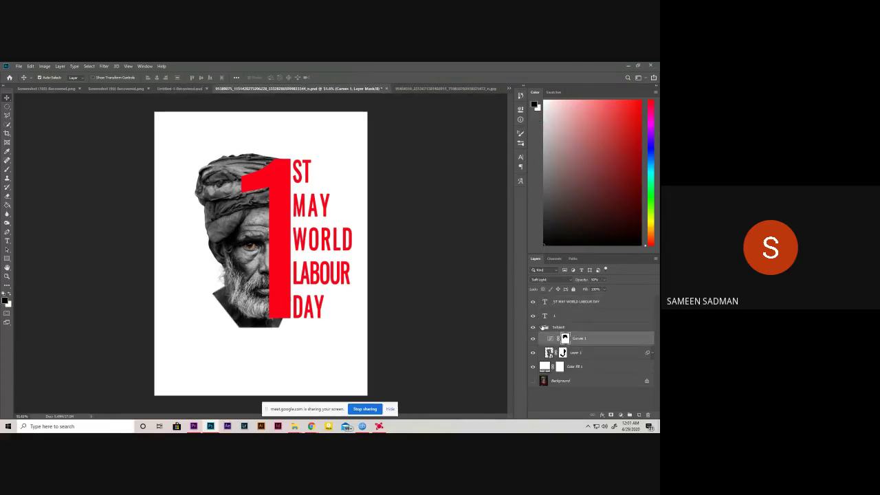
# - Expand the Subject group and select Layer 1 and its mask
pyautogui.click(544, 328)
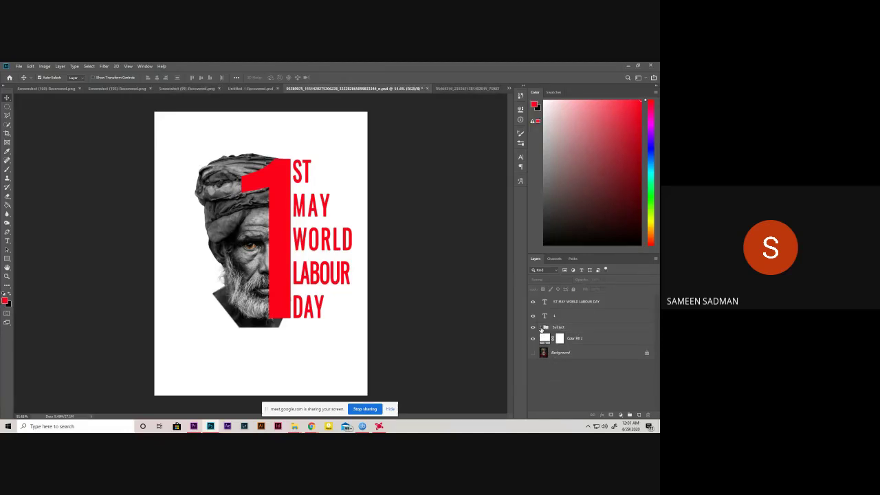
pyautogui.click(545, 327)
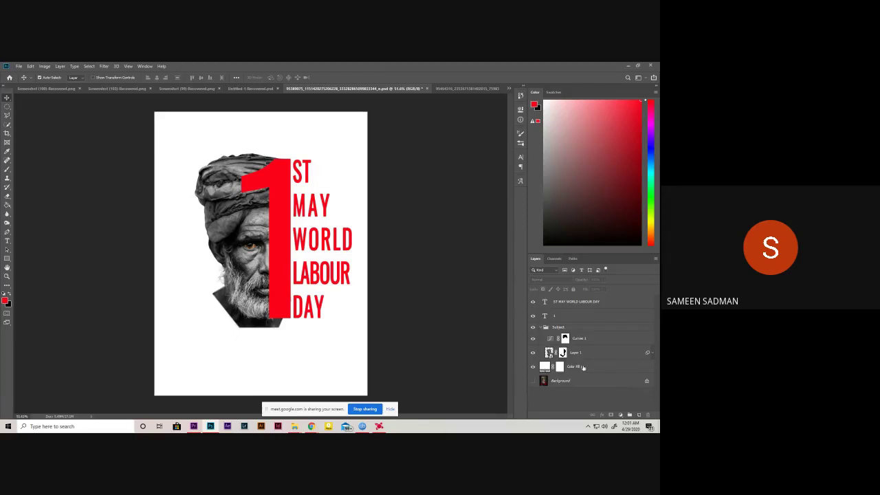
pyautogui.click(550, 352)
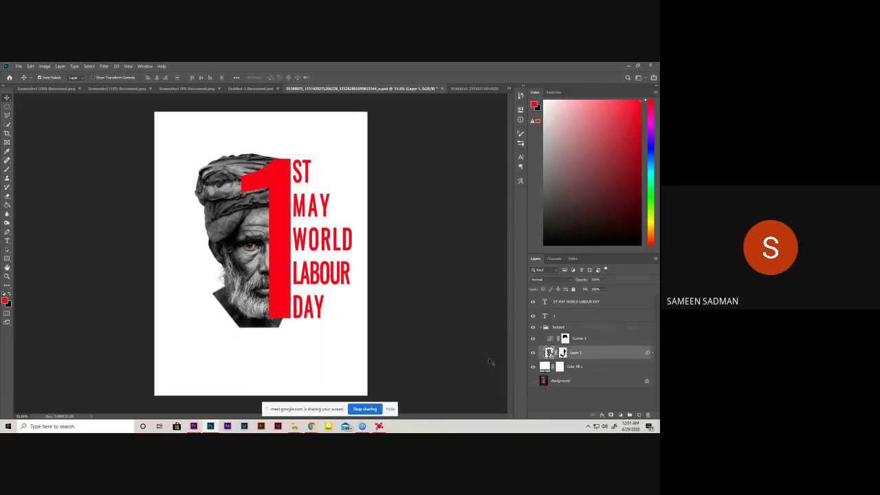
pyautogui.click(562, 353)
pyautogui.rightClick(563, 352)
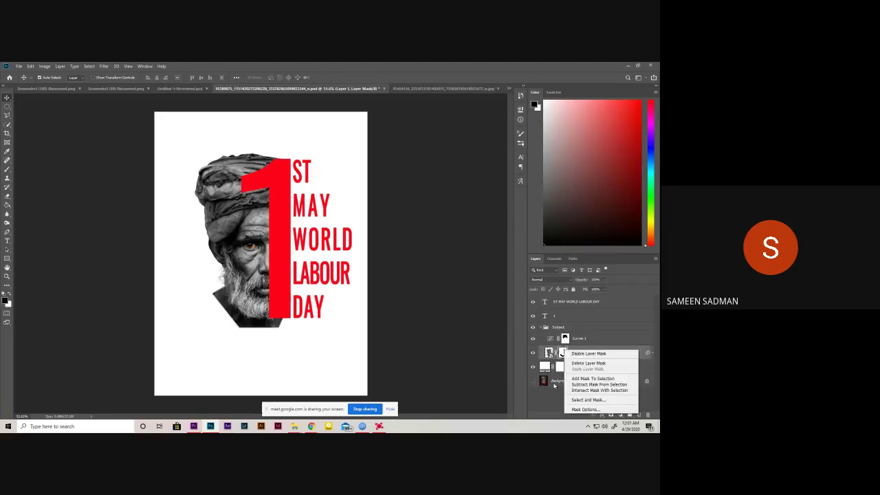
pyautogui.click(550, 353)
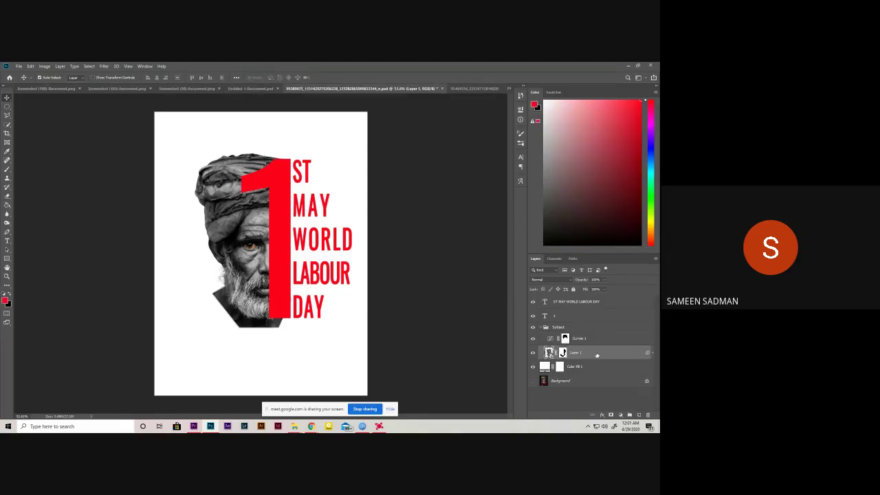
# - Convert Layer 1 to a smart object, collapse Subject, and add the title text layer to the selection
pyautogui.click(563, 352)
pyautogui.rightClick(564, 352)
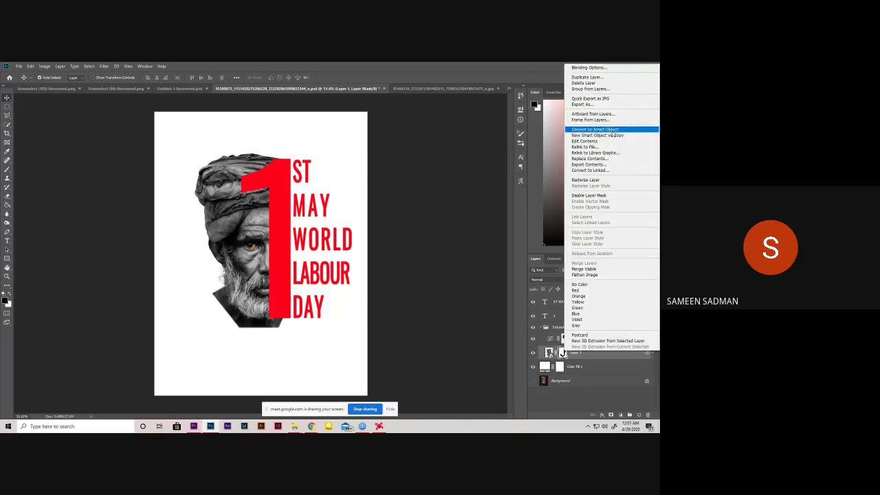
pyautogui.click(597, 130)
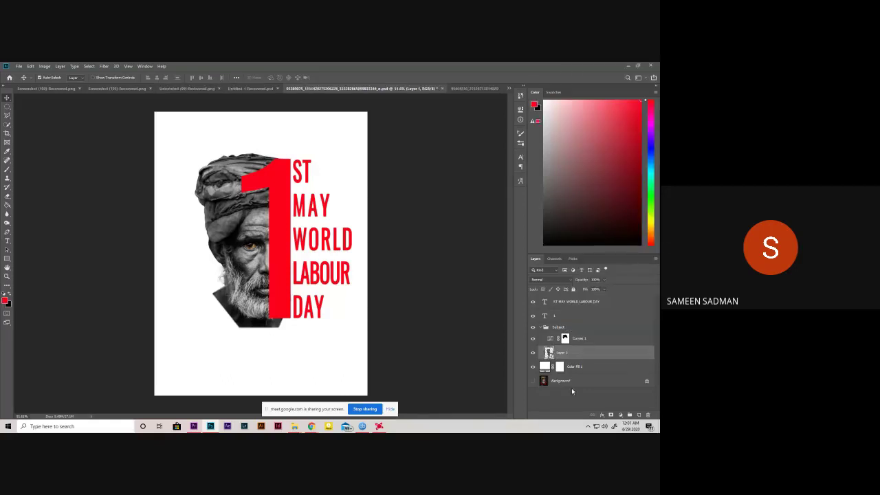
pyautogui.click(541, 328)
pyautogui.keyDown('ctrl'); pyautogui.click(574, 302); pyautogui.keyUp('ctrl')
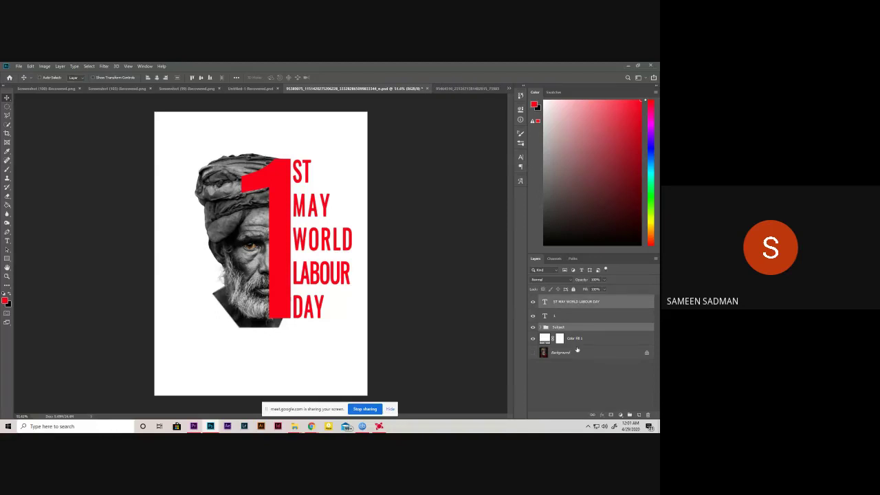
# - Add the 1 layer, then free-transform the group and texts: shift left and scale to about 126%
pyautogui.keyDown('ctrl'); pyautogui.click(582, 320); pyautogui.keyUp('ctrl')
pyautogui.hotkey('ctrl', 't')
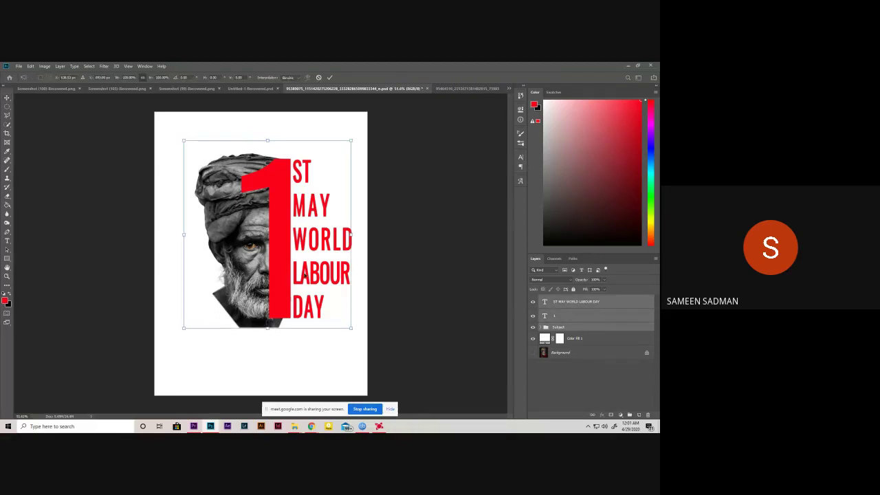
pyautogui.moveTo(305, 269); pyautogui.dragTo(299, 268)
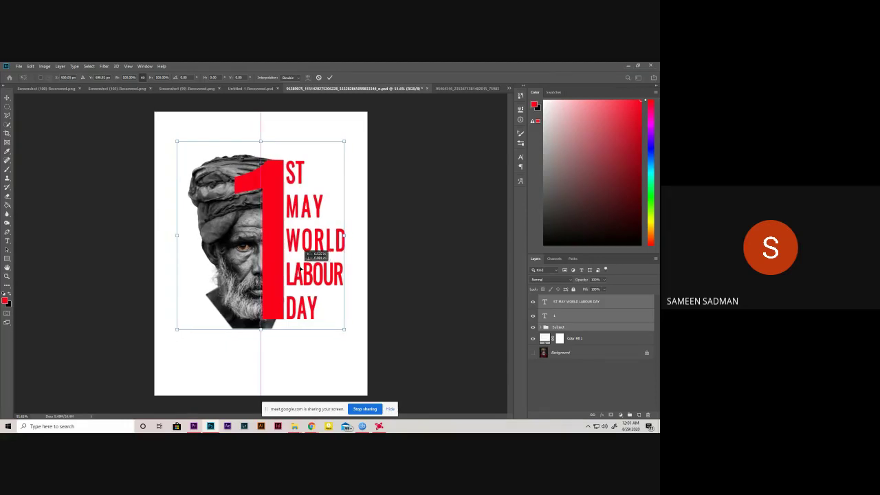
pyautogui.scroll(-3, 282, 263)
pyautogui.scroll(2, 267, 257)
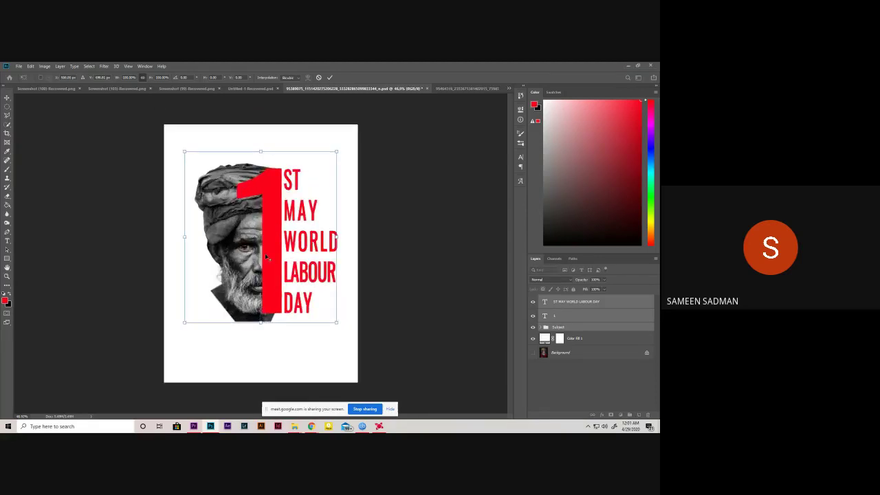
pyautogui.moveTo(295, 271)
pyautogui.mouseDown()
pyautogui.moveTo(302, 259)
pyautogui.moveTo(305, 271)
pyautogui.mouseUp()
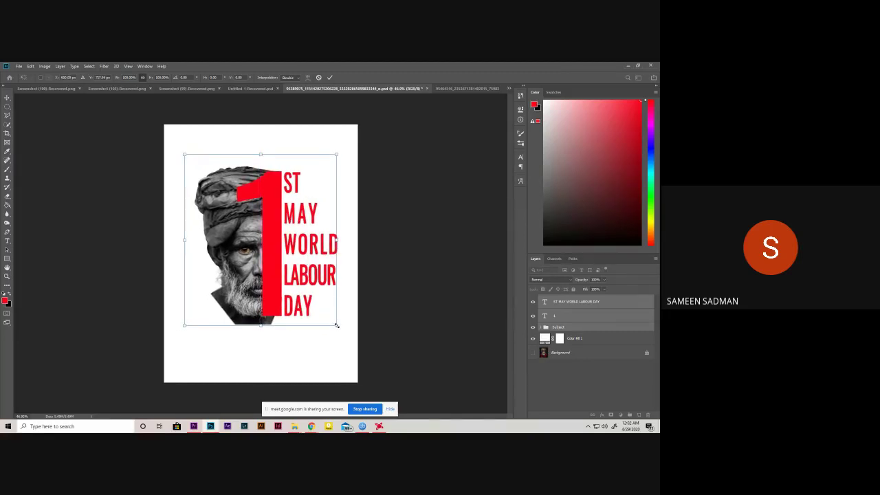
pyautogui.moveTo(336, 326); pyautogui.dragTo(348, 339)
pyautogui.moveTo(322, 300); pyautogui.dragTo(320, 300)
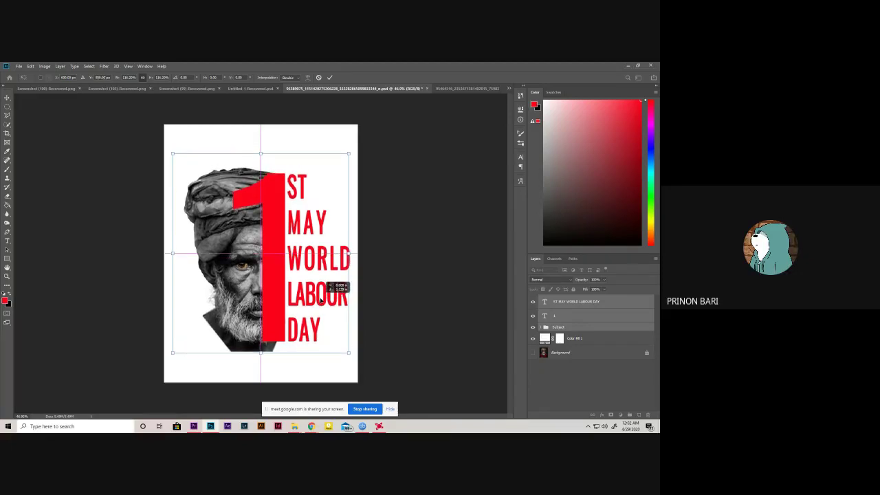
pyautogui.click(330, 77)
pyautogui.scroll(2, 279, 275)
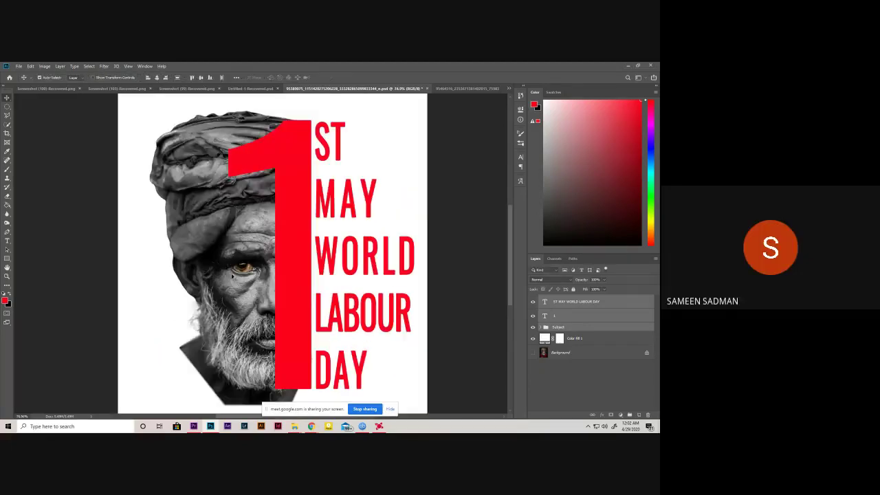
pyautogui.scroll(-1, 280, 275)
pyautogui.scroll(2, 280, 275)
pyautogui.scroll(2, 280, 275)
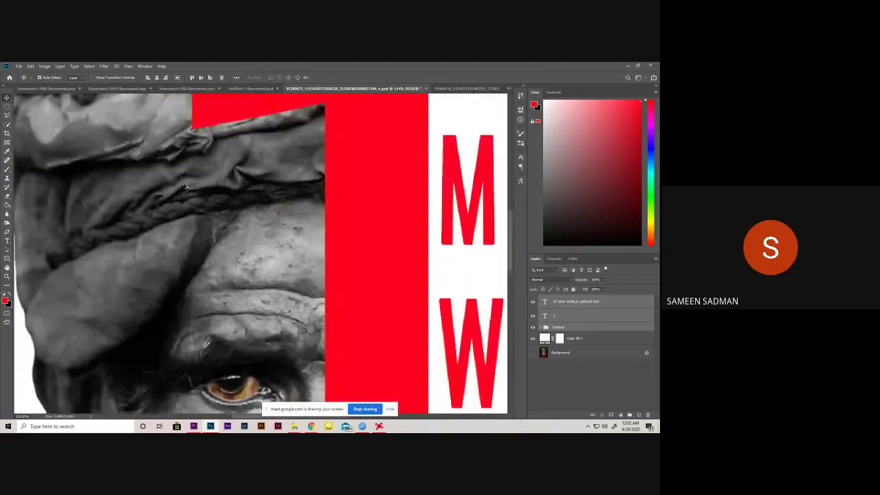
pyautogui.scroll(-2, 187, 156)
pyautogui.scroll(-1, 187, 156)
pyautogui.scroll(3, 187, 156)
pyautogui.scroll(-1, 187, 157)
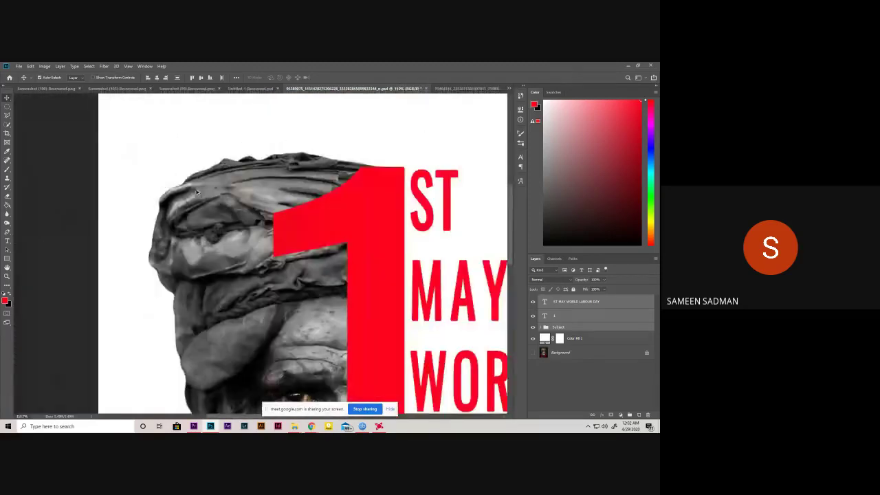
pyautogui.scroll(-2, 187, 157)
pyautogui.scroll(2, 277, 184)
pyautogui.scroll(-1, 277, 184)
pyautogui.scroll(-2, 277, 184)
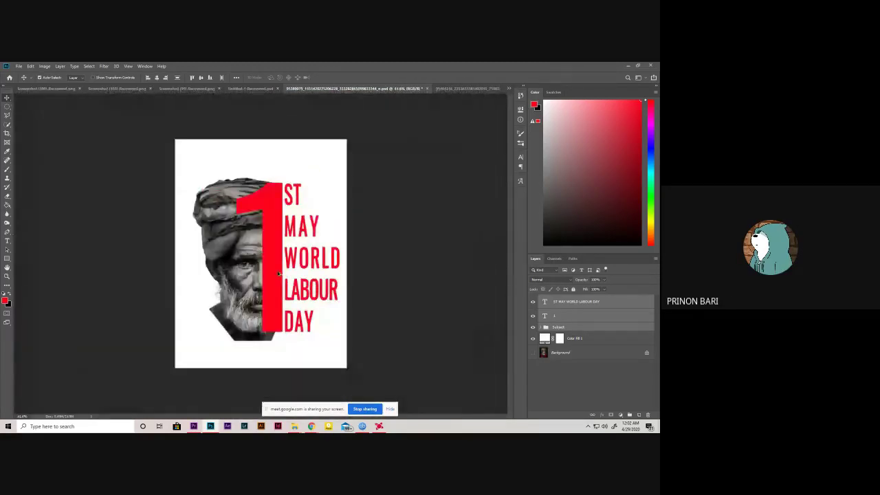
pyautogui.scroll(1, 218, 302)
pyautogui.scroll(2, 219, 302)
pyautogui.scroll(1, 219, 302)
pyautogui.scroll(1, 210, 318)
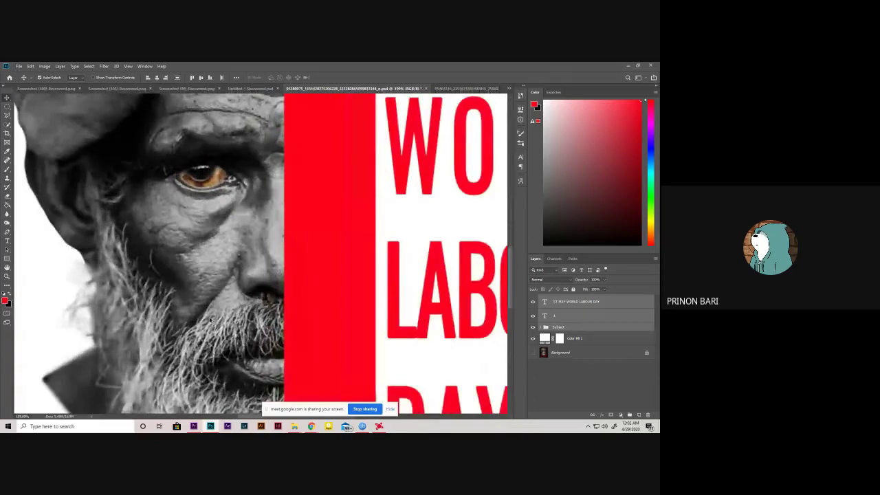
pyautogui.scroll(-2, 210, 318)
pyautogui.scroll(-2, 211, 318)
pyautogui.scroll(2, 211, 296)
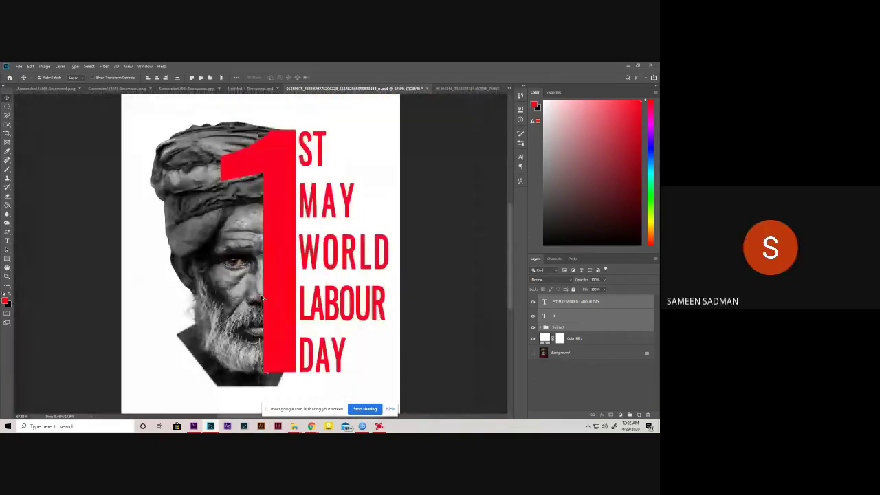
pyautogui.scroll(1, 211, 295)
pyautogui.scroll(2, 210, 295)
pyautogui.scroll(2, 275, 292)
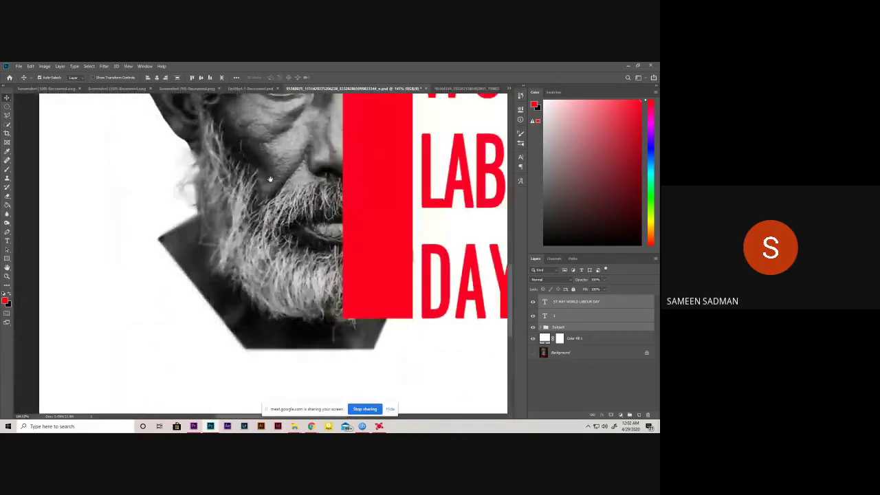
pyautogui.scroll(1, 328, 288)
pyautogui.scroll(-2, 323, 290)
pyautogui.scroll(-2, 271, 317)
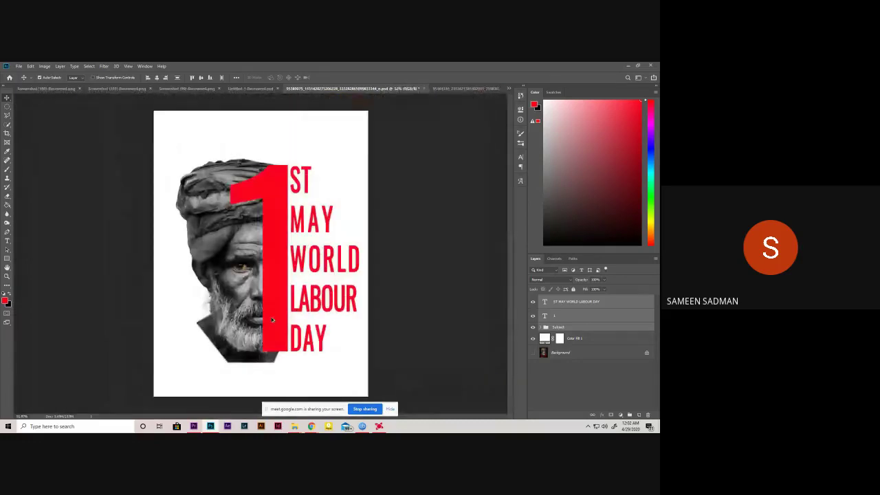
pyautogui.scroll(1, 271, 317)
pyautogui.scroll(1, 275, 314)
pyautogui.scroll(-2, 275, 314)
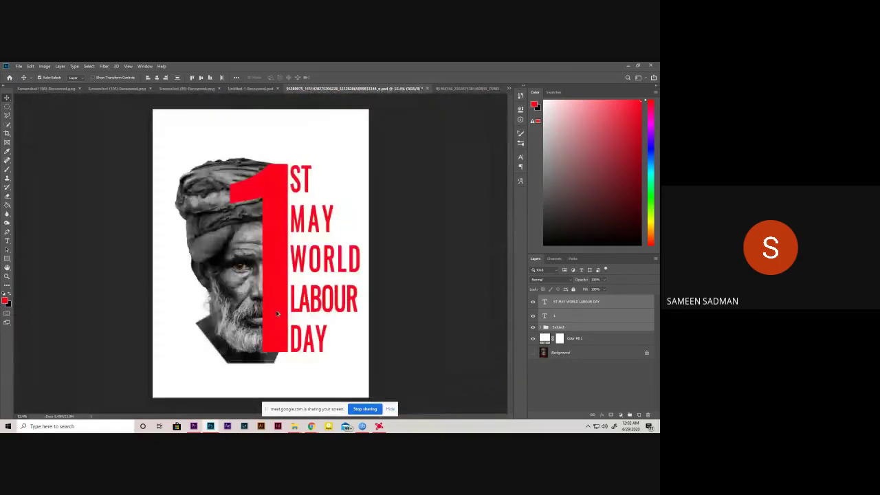
pyautogui.scroll(1, 260, 264)
pyautogui.scroll(1, 260, 266)
pyautogui.scroll(1, 265, 289)
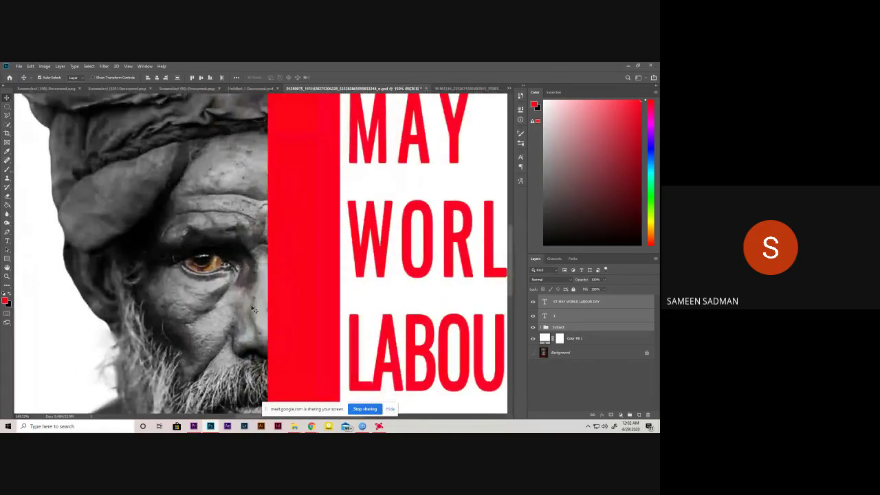
pyautogui.scroll(-1, 271, 323)
pyautogui.scroll(1, 279, 342)
pyautogui.scroll(-2, 284, 327)
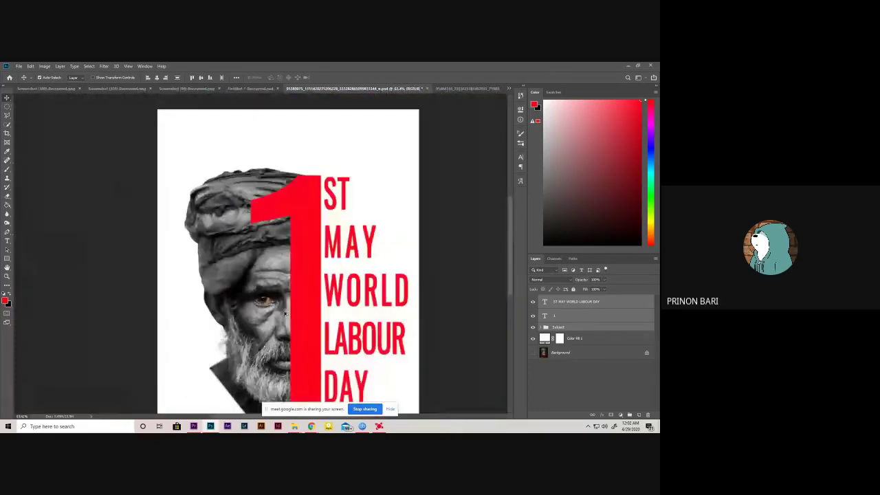
pyautogui.scroll(-1, 283, 326)
pyautogui.scroll(1, 258, 326)
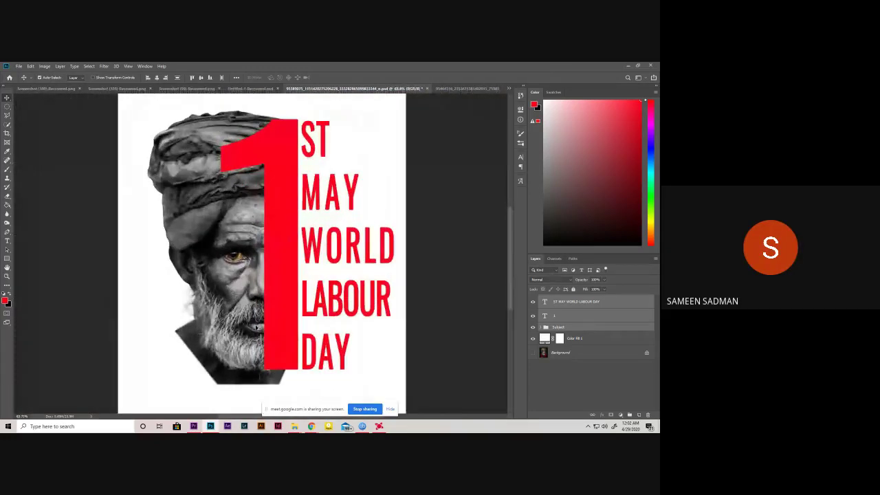
pyautogui.scroll(1, 256, 328)
pyautogui.scroll(-2, 261, 302)
pyautogui.scroll(1, 278, 241)
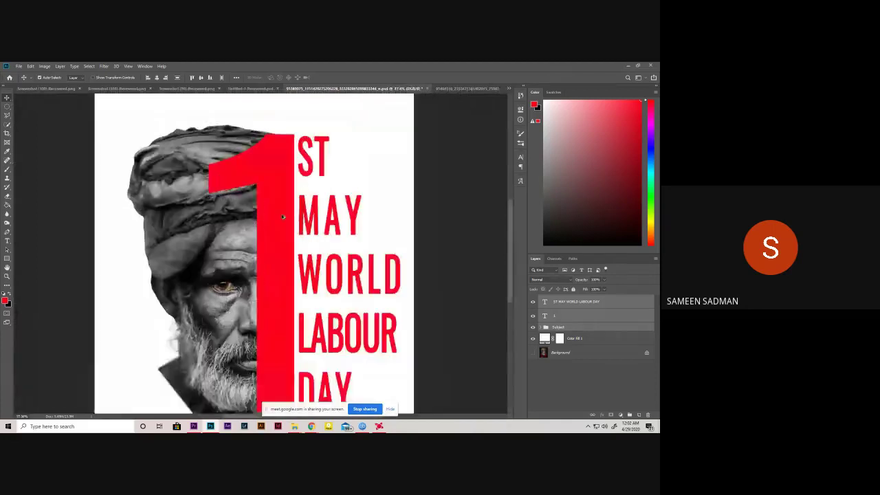
pyautogui.scroll(1, 293, 191)
pyautogui.scroll(-1, 287, 261)
pyautogui.scroll(-1, 282, 292)
pyautogui.scroll(-1, 282, 292)
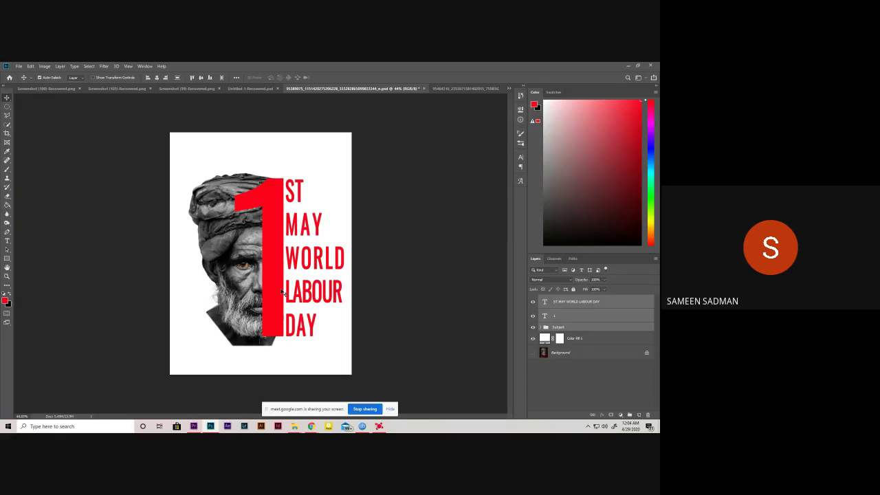
# - Expand the Subject group and open the Layer 1 smart object as Layer 1.psb, zoomed in
pyautogui.click(549, 362)
pyautogui.click(557, 328)
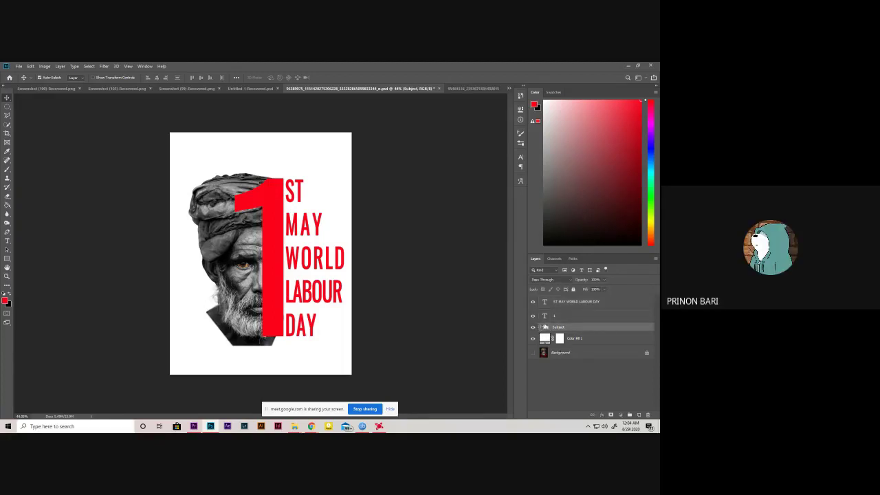
pyautogui.click(540, 327)
pyautogui.doubleClick(550, 352)
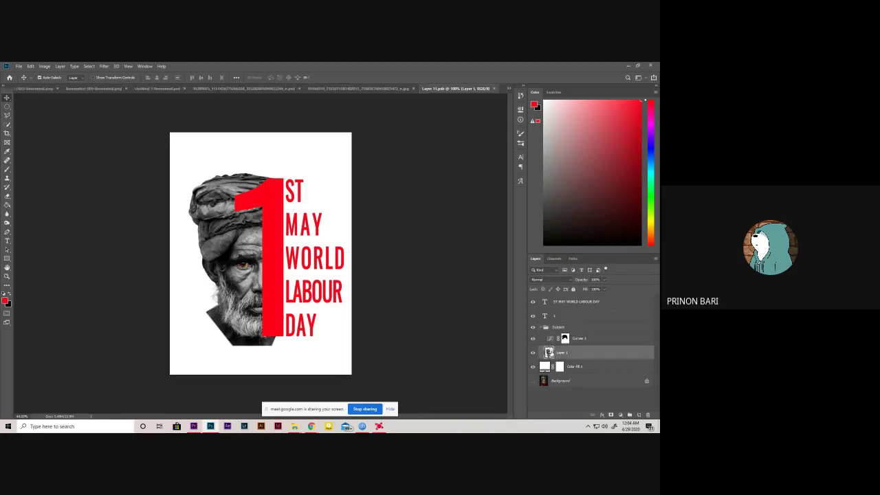
pyautogui.hotkey('ctrl', '+')
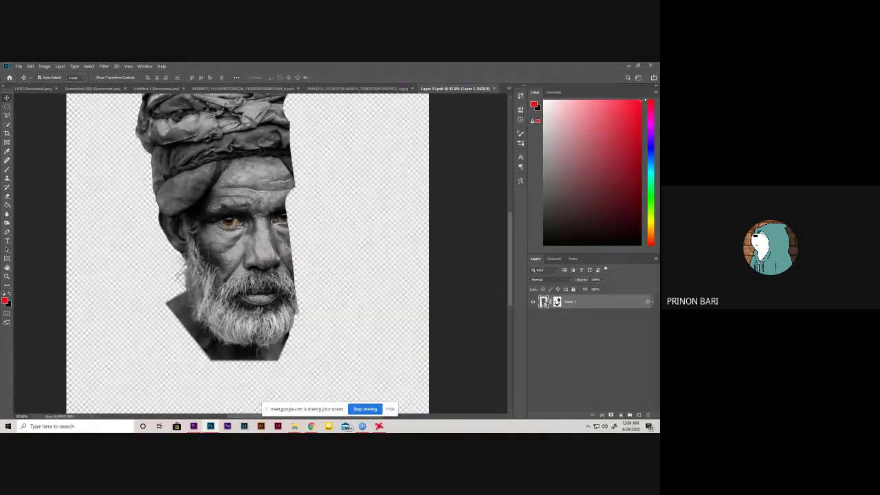
# - Target the face layer's mask with the Brush in default black and white, then return to the poster
pyautogui.click(557, 301)
pyautogui.press('b')
pyautogui.press('d')
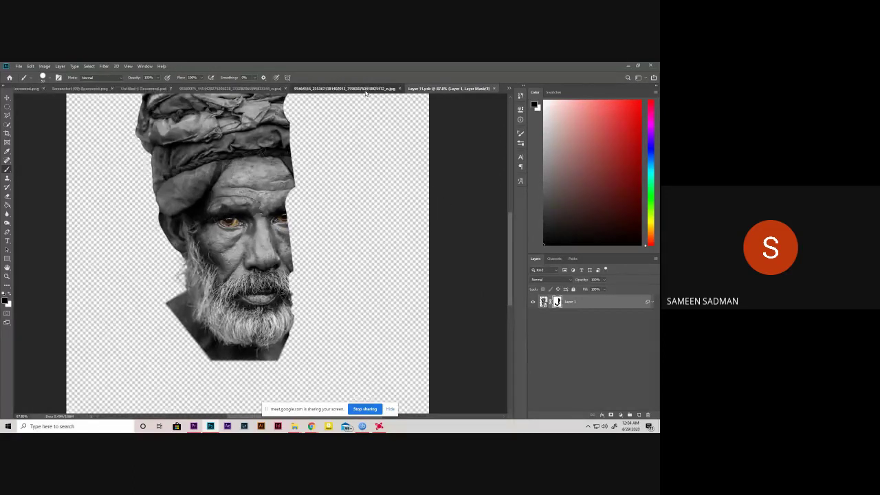
pyautogui.click(344, 88)
# - Zoom around the Labour Day poster, then stop sharing the screen in the Meet banner
pyautogui.click(279, 88)
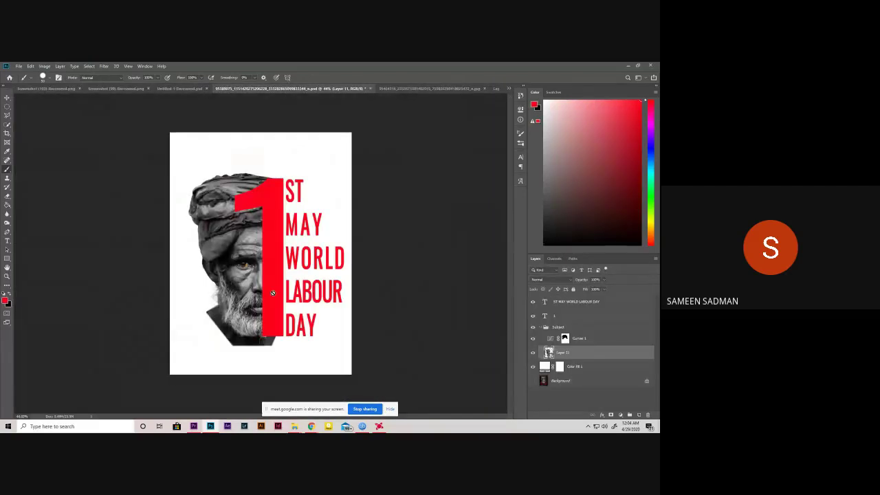
pyautogui.scroll(3, 303, 351)
pyautogui.scroll(2, 303, 350)
pyautogui.scroll(-1, 284, 275)
pyautogui.scroll(-3, 284, 272)
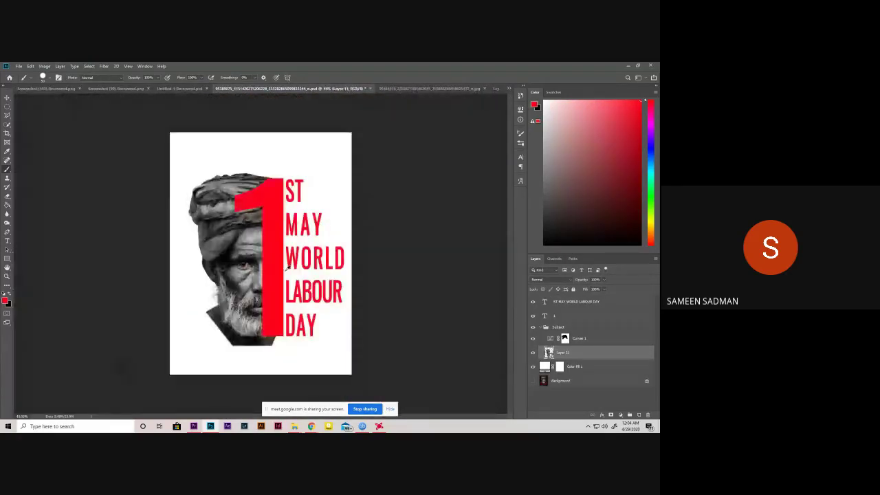
pyautogui.scroll(-1, 284, 272)
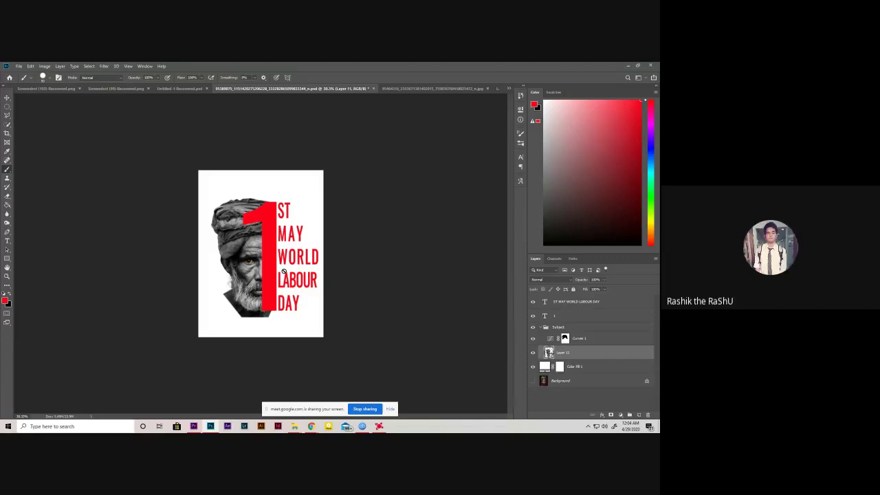
pyautogui.scroll(3, 283, 271)
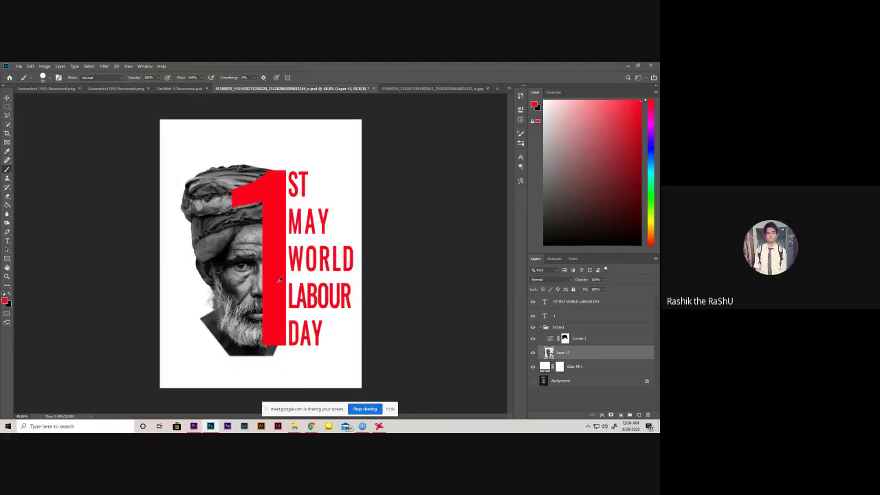
pyautogui.scroll(2, 313, 344)
pyautogui.scroll(-2, 315, 350)
pyautogui.scroll(-2, 283, 303)
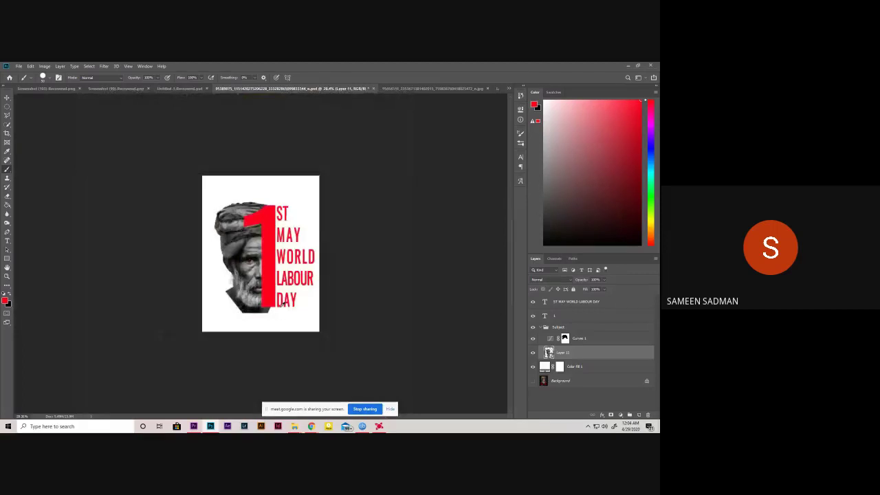
pyautogui.scroll(2, 284, 301)
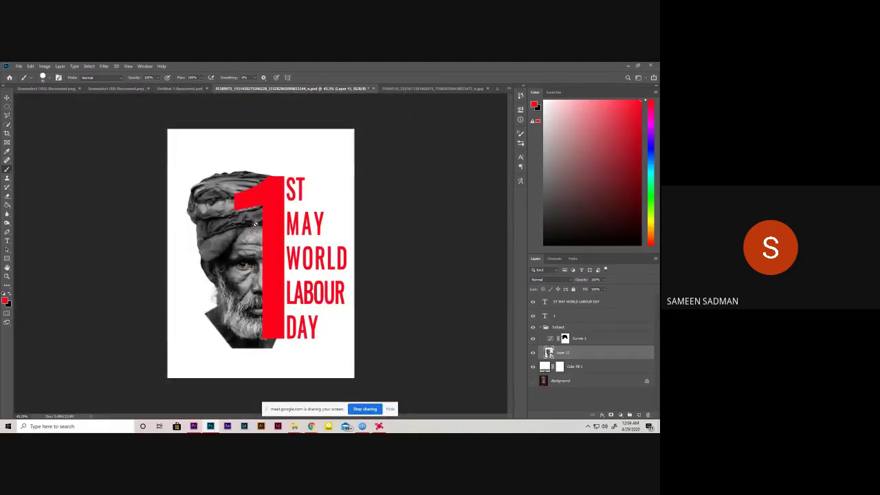
pyautogui.click(365, 409)
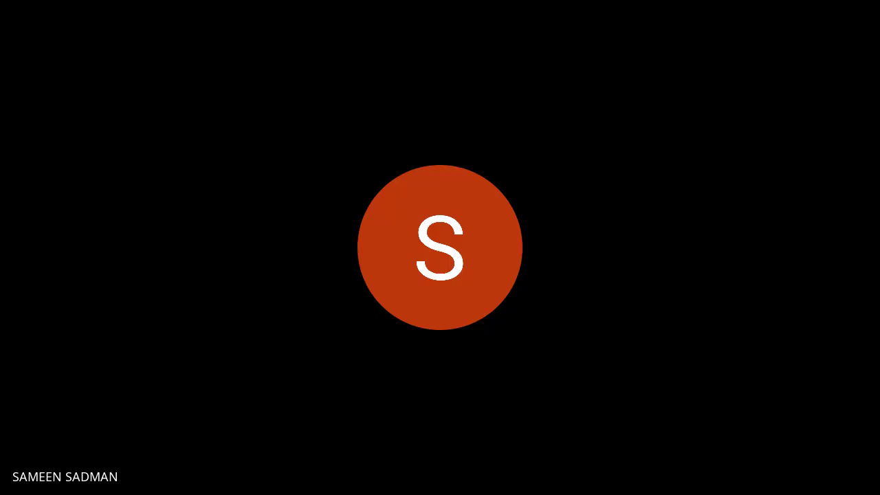